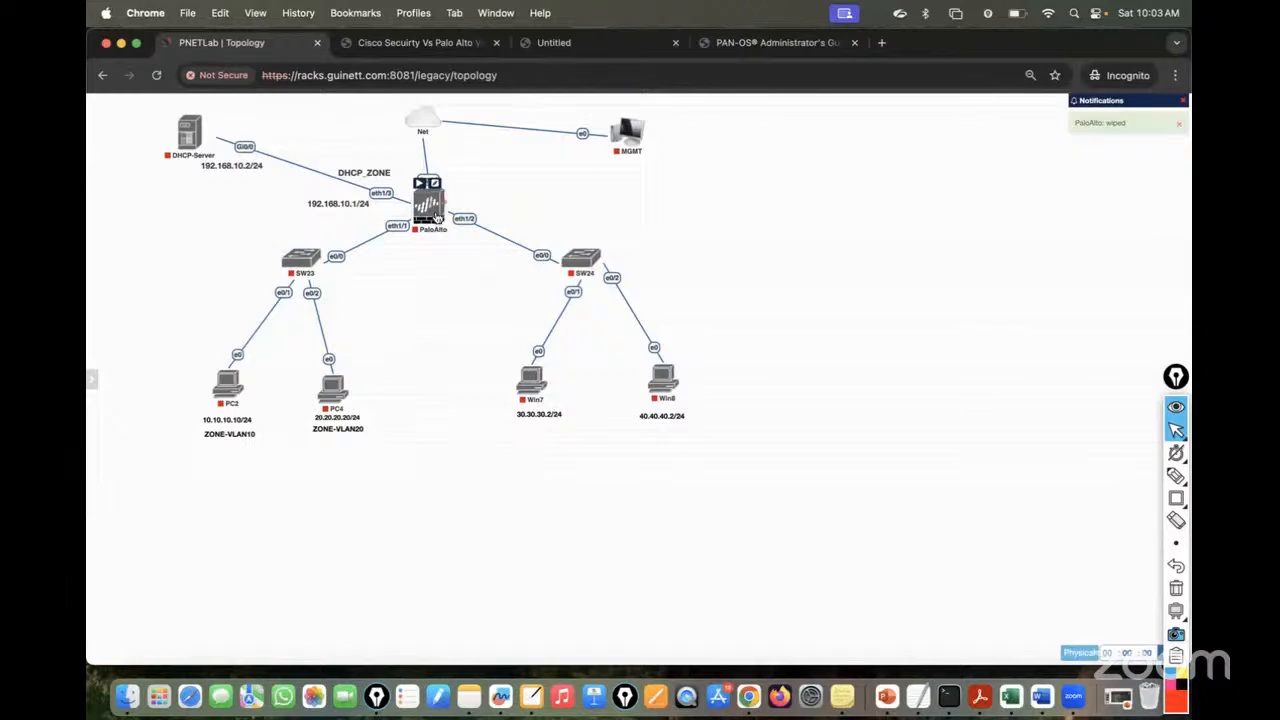
- Start the PaloAlto, SW23, PC2, PC4 and DHCP-Server nodes, then bring up the PowerPoint training slides
click(419, 187)
click(290, 243)
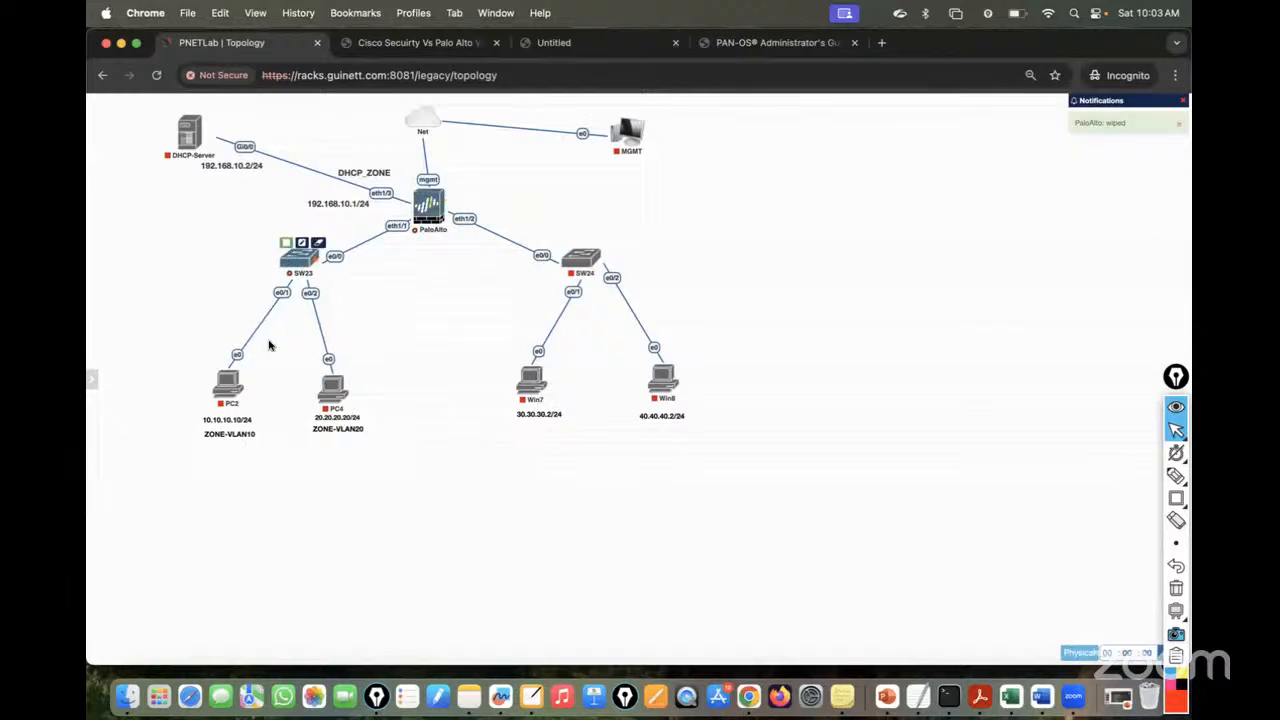
click(219, 363)
click(325, 366)
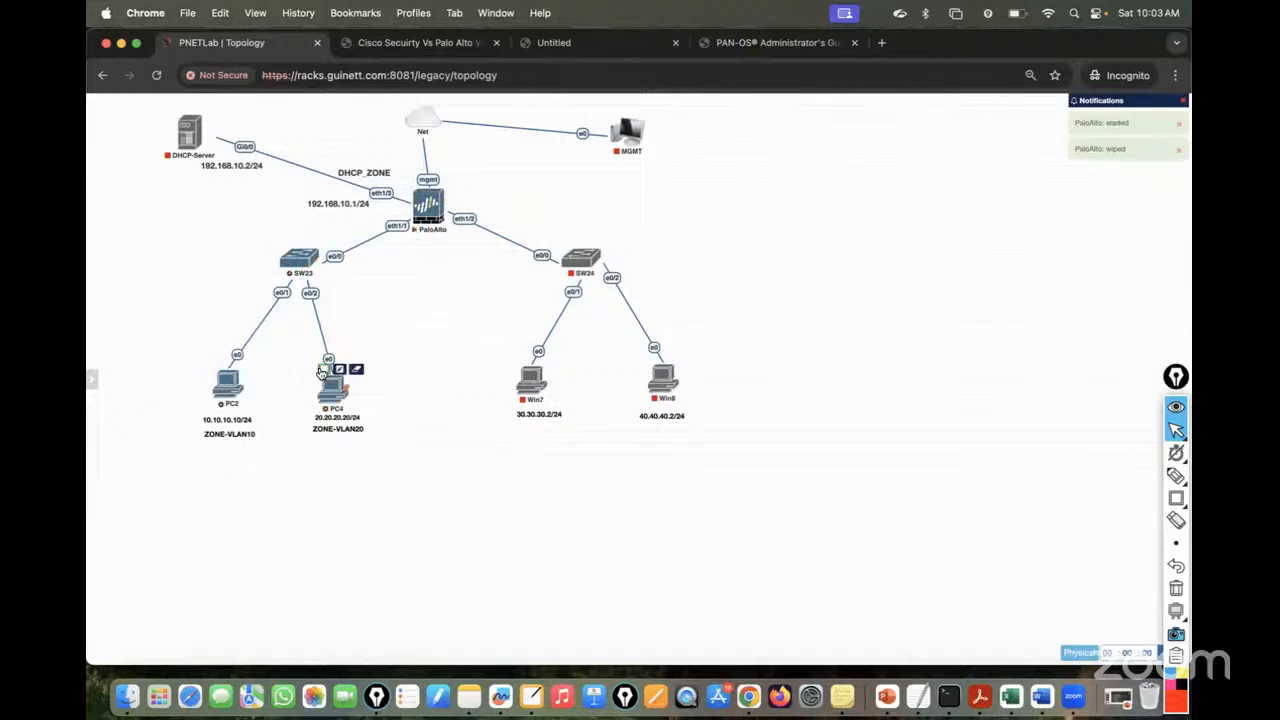
click(172, 108)
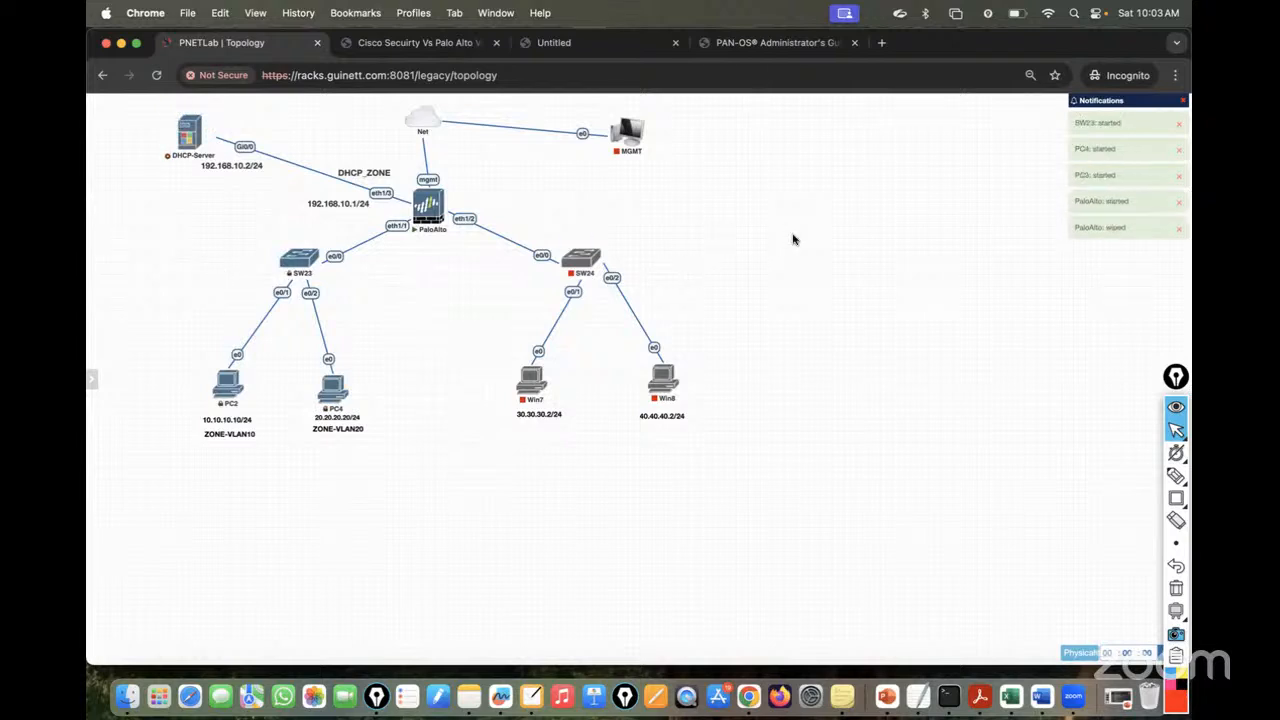
click(886, 694)
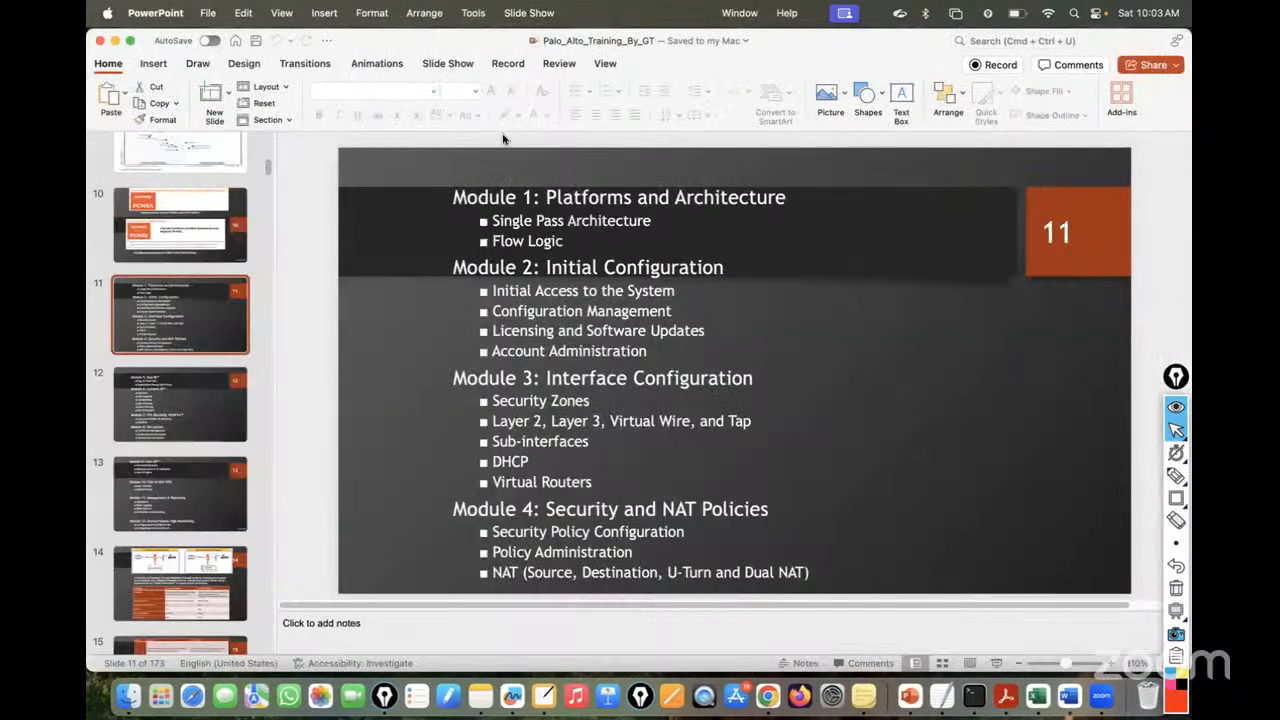
click(1176, 476)
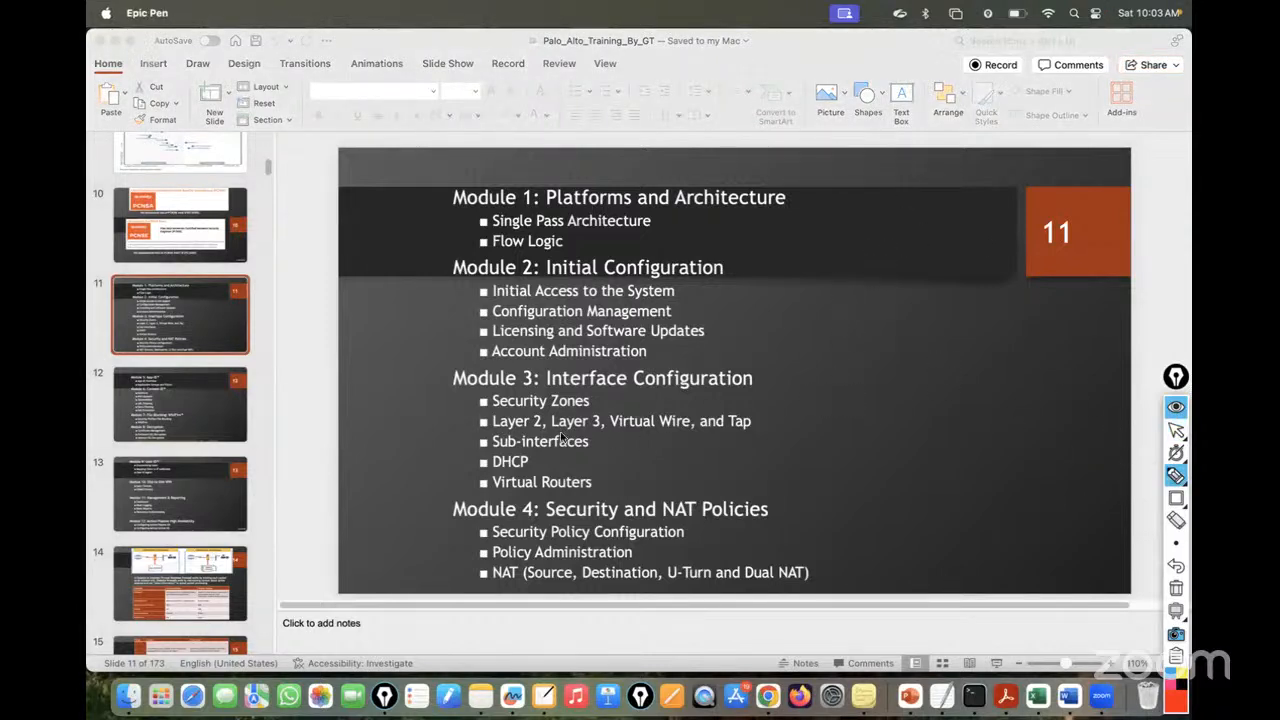
mouse_move(847, 361)
mouse_down()
mouse_move(1051, 354)
mouse_move(1071, 379)
mouse_up()
drag(836, 378, 1071, 372)
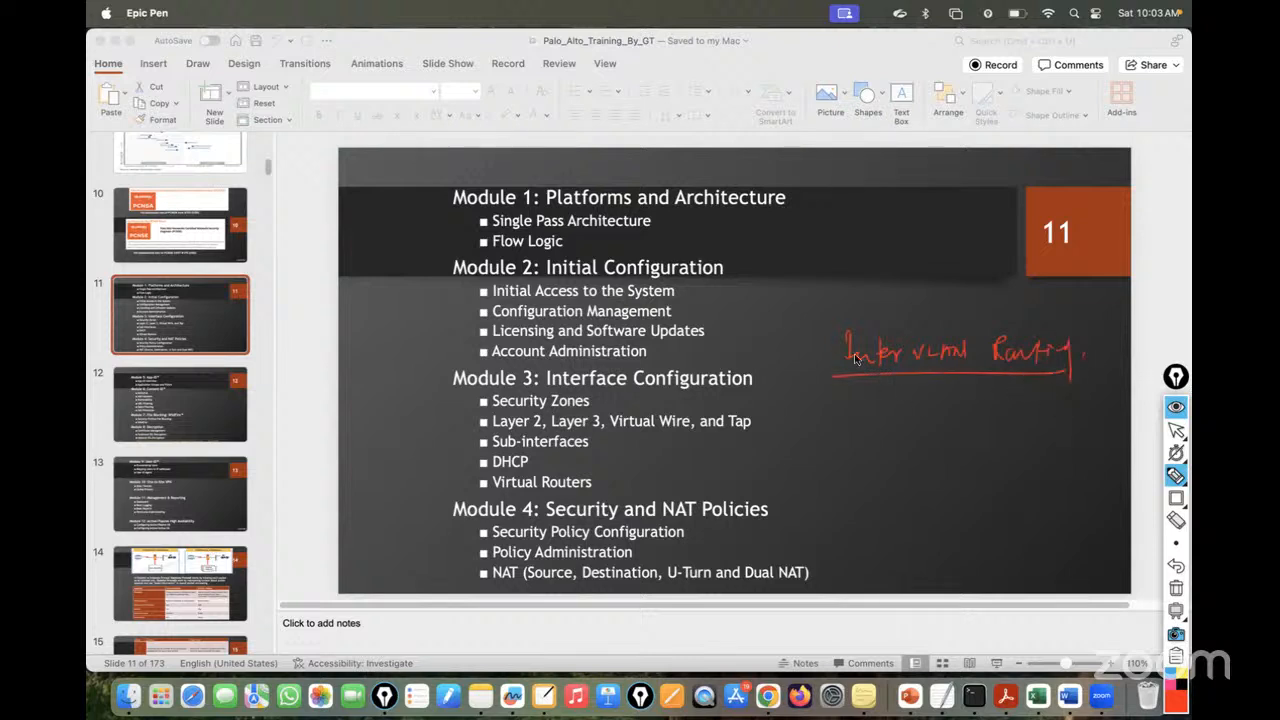
mouse_move(840, 393)
mouse_down()
mouse_move(850, 457)
mouse_move(934, 470)
mouse_up()
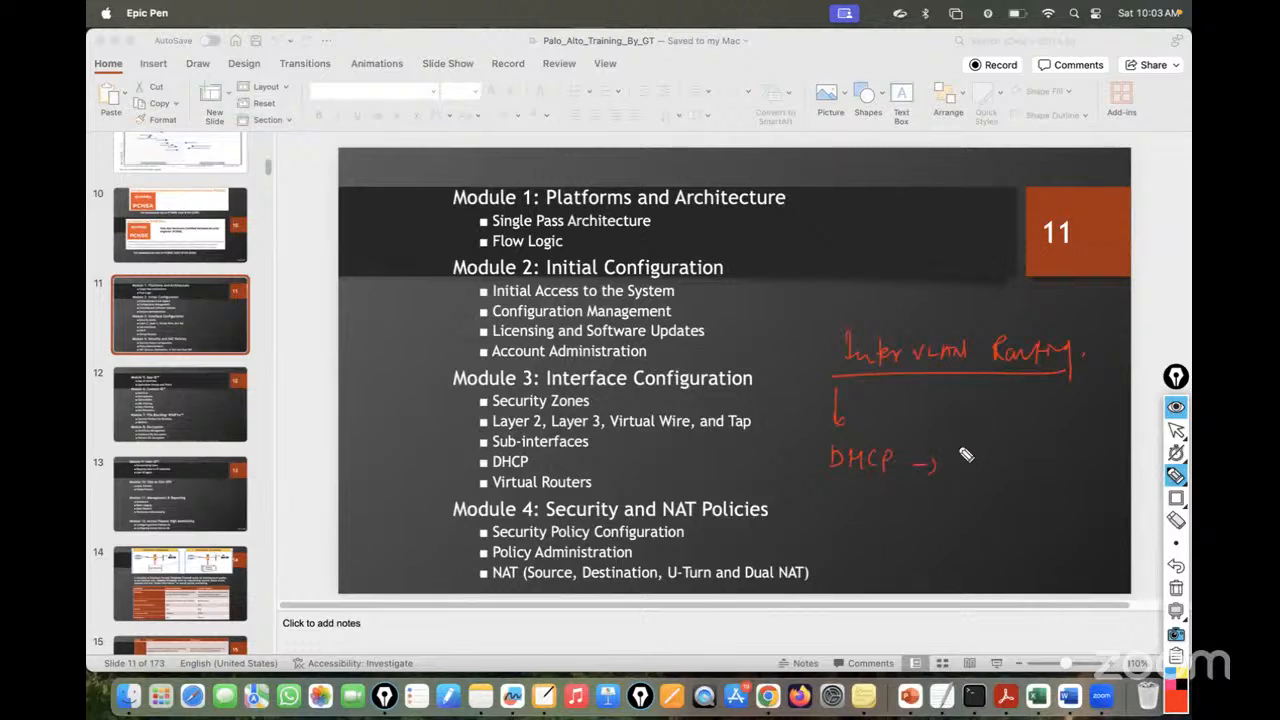
mouse_move(960, 410)
mouse_down()
mouse_move(972, 424)
mouse_move(1017, 419)
mouse_up()
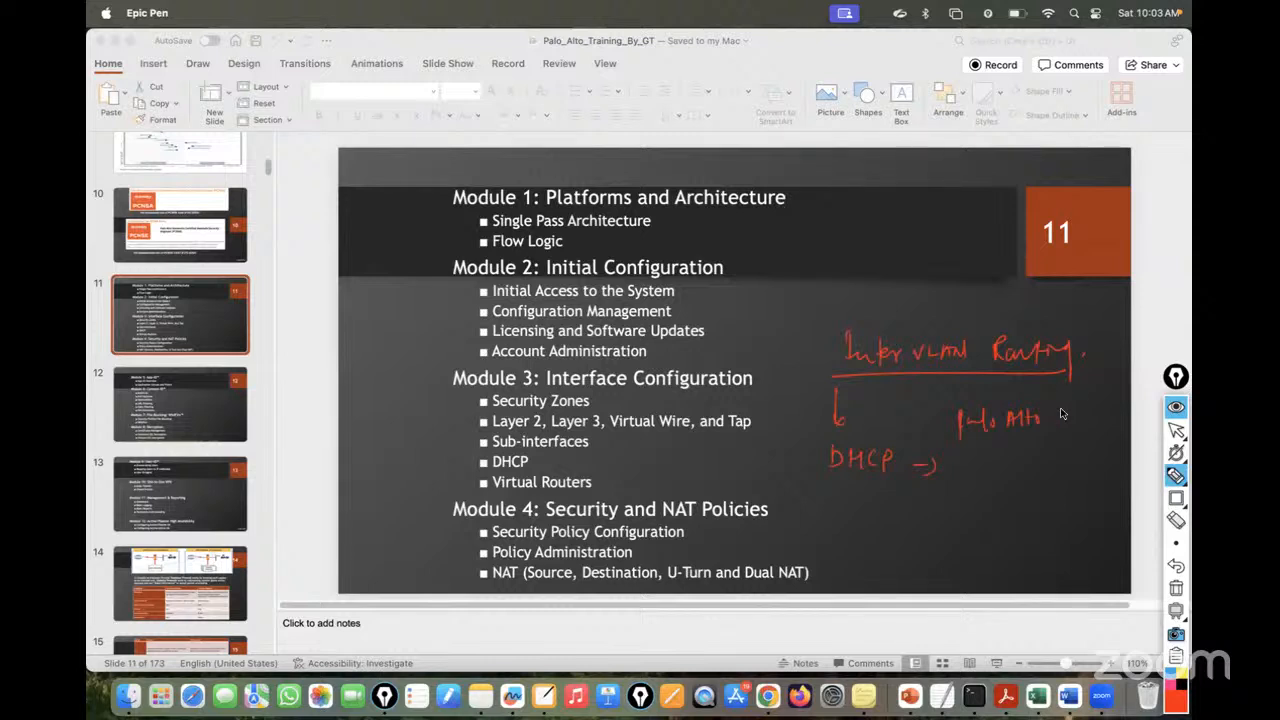
drag(1094, 412, 1130, 427)
mouse_move(929, 480)
mouse_down()
mouse_move(943, 517)
mouse_move(1012, 500)
mouse_move(1061, 516)
mouse_up()
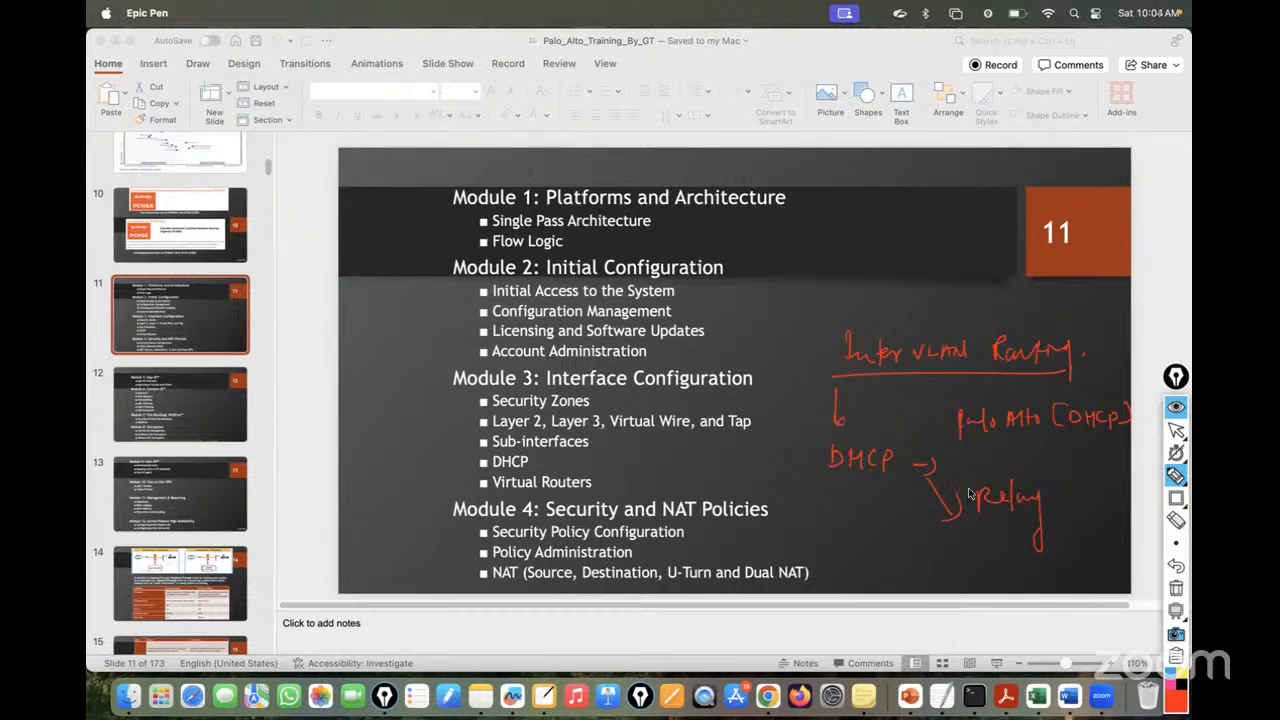
click(1176, 590)
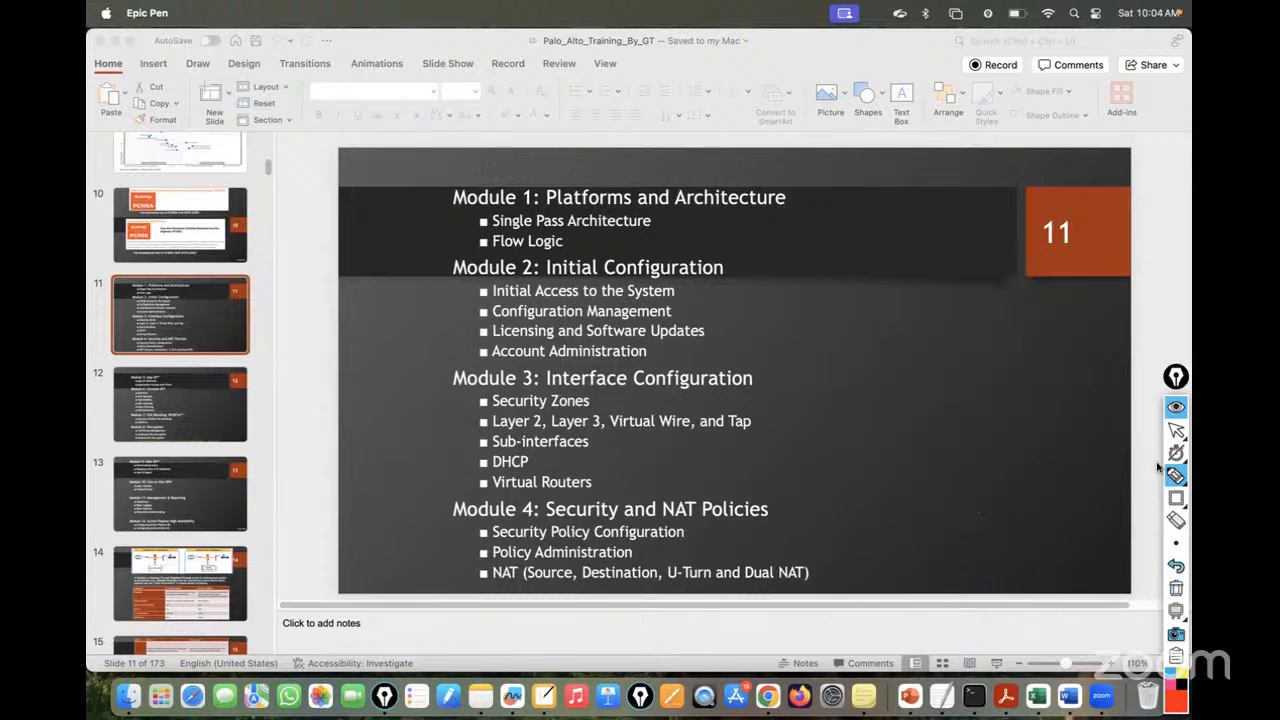
click(1176, 430)
- Back on the topology, circle the DHCP-Server and label PaloAlto as DHCP Server
click(768, 697)
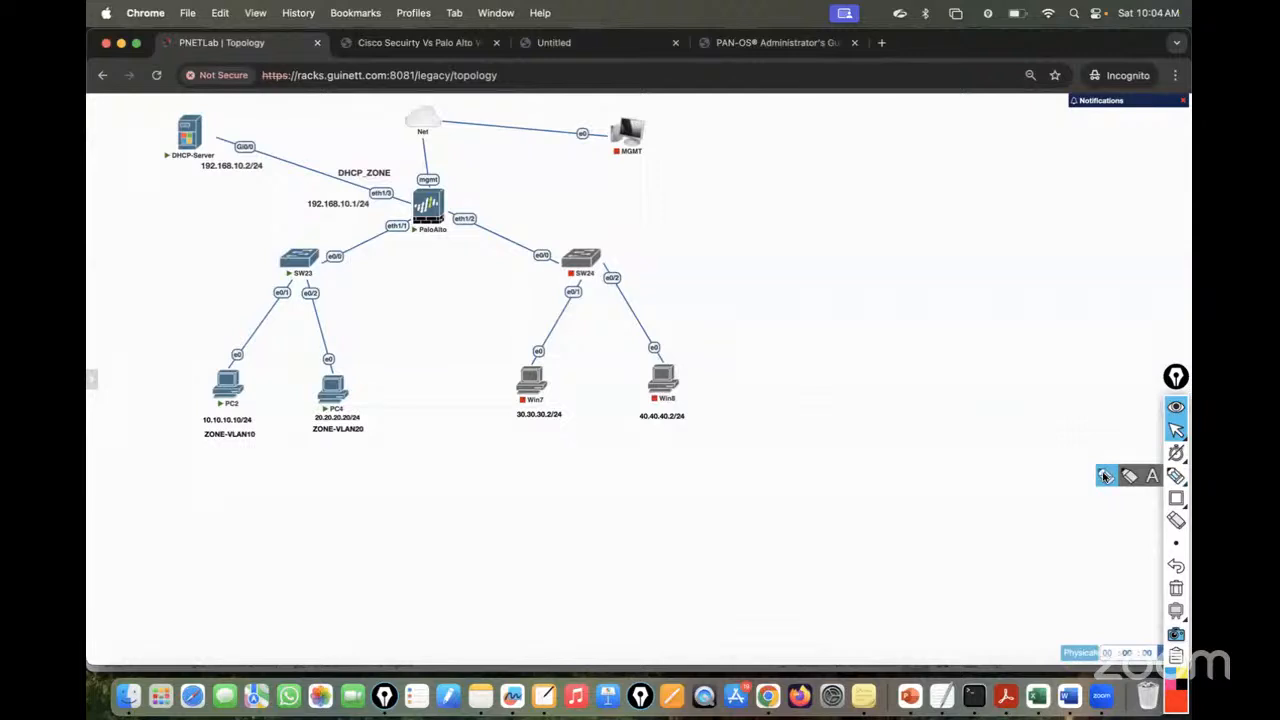
click(1176, 476)
mouse_move(198, 114)
mouse_down()
mouse_move(222, 163)
mouse_move(208, 120)
mouse_up()
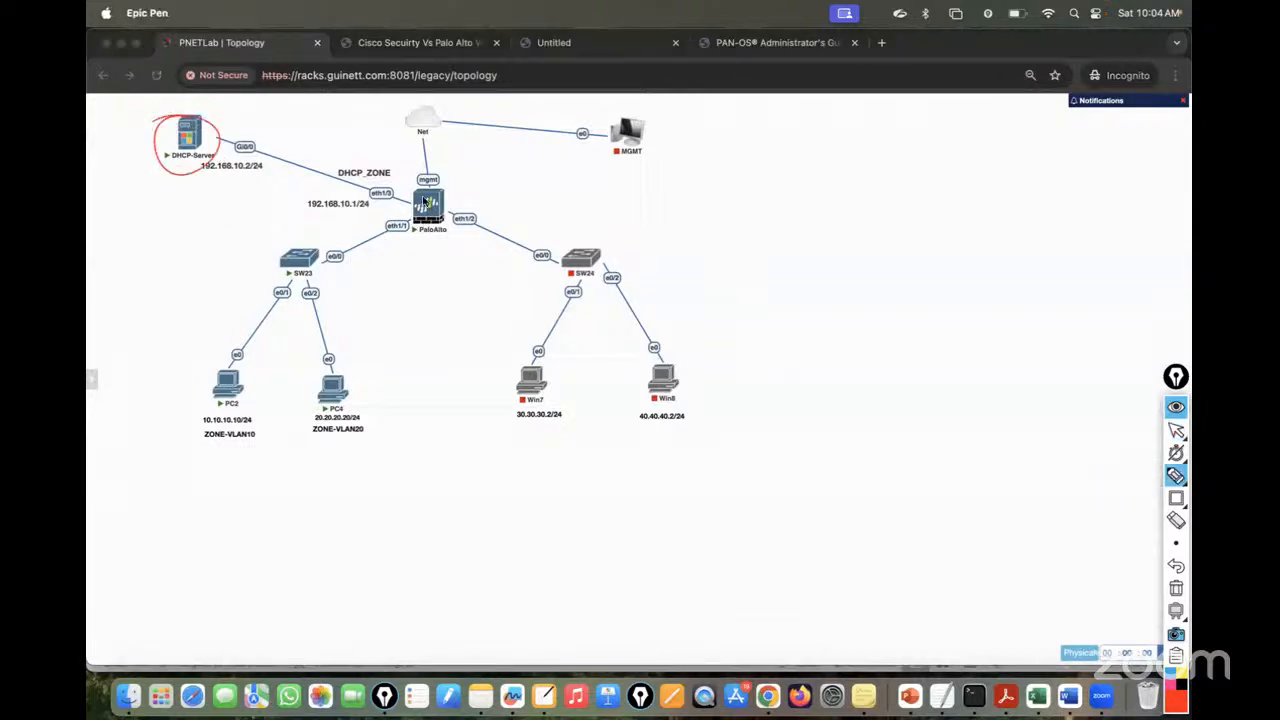
mouse_move(462, 208)
mouse_down()
mouse_move(436, 186)
mouse_move(592, 196)
mouse_up()
mouse_move(610, 180)
mouse_down()
mouse_move(606, 196)
mouse_move(626, 188)
mouse_move(646, 201)
mouse_move(778, 183)
mouse_up()
- Draw an arrow from eth1/2 labelled Relay Agent, trace PC2's path, then clear the ink
drag(464, 219, 686, 263)
drag(672, 245, 670, 272)
drag(738, 246, 738, 268)
drag(740, 248, 772, 266)
mouse_move(780, 240)
mouse_down()
mouse_move(785, 262)
mouse_move(814, 271)
mouse_move(890, 262)
mouse_move(922, 278)
mouse_up()
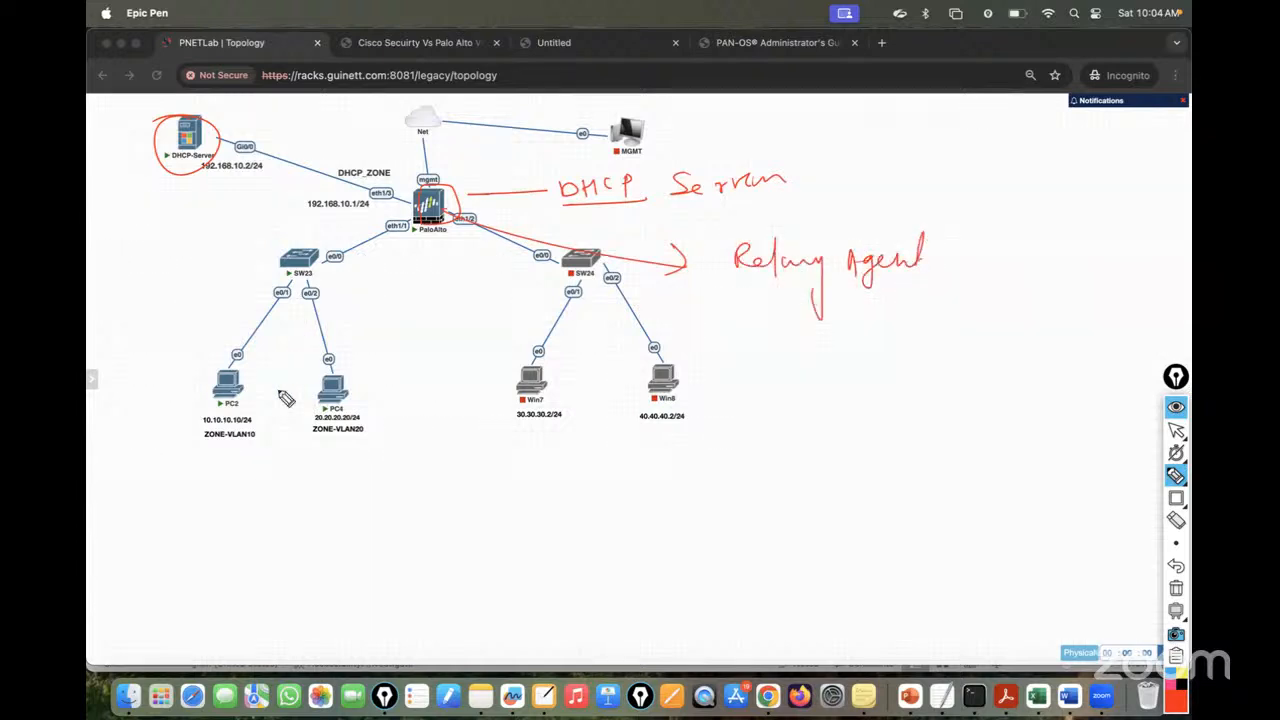
mouse_move(230, 405)
mouse_down()
mouse_move(430, 218)
mouse_move(178, 125)
mouse_move(218, 162)
mouse_move(203, 329)
mouse_move(163, 379)
mouse_up()
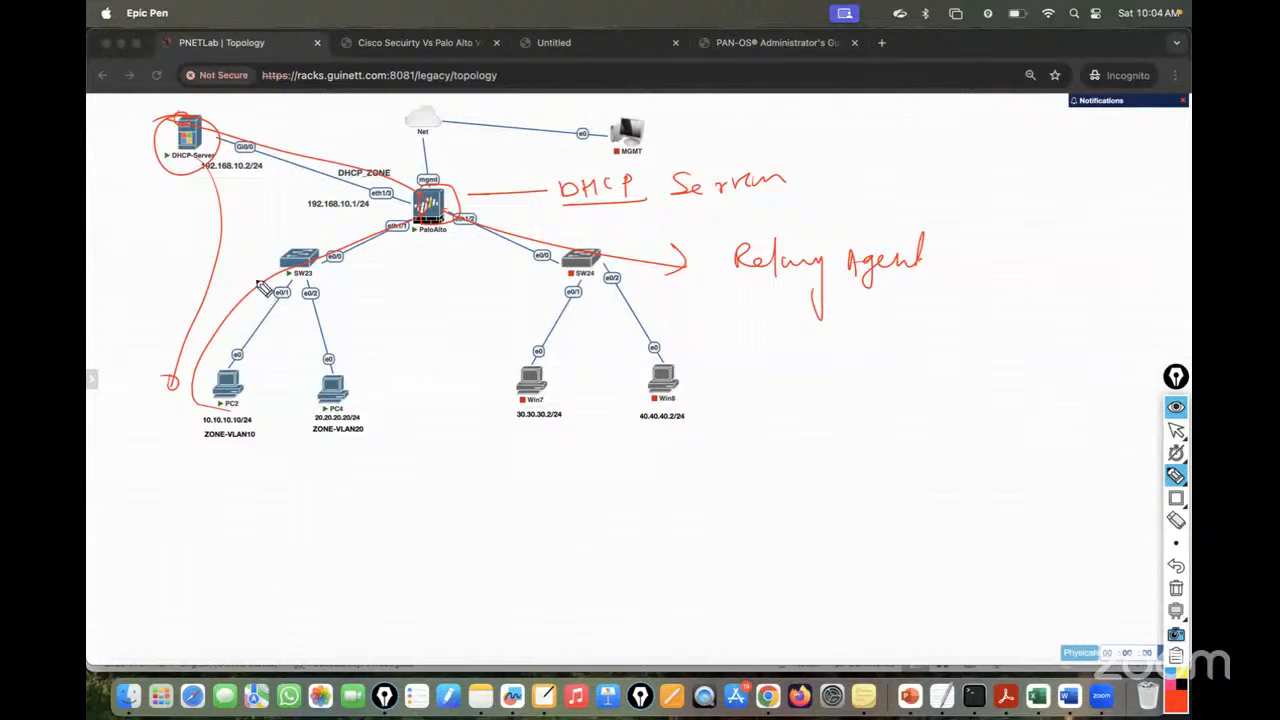
click(1177, 590)
- With the pen, sketch a switch box with switching arrows, labelled SW, with a link down
mouse_move(1176, 476)
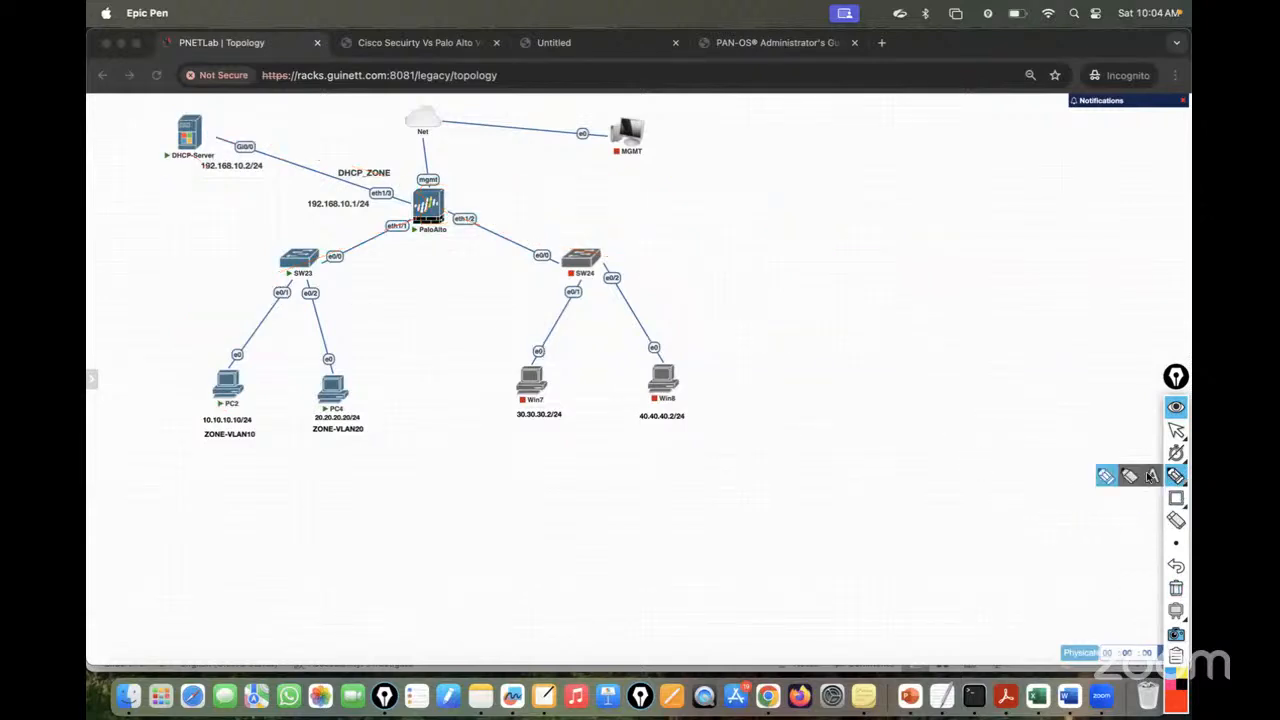
click(1106, 478)
mouse_move(930, 286)
mouse_down()
mouse_move(848, 290)
mouse_move(849, 348)
mouse_move(943, 346)
mouse_move(978, 292)
mouse_move(905, 340)
mouse_move(908, 310)
mouse_up()
mouse_move(909, 303)
mouse_down()
mouse_move(907, 317)
mouse_move(888, 317)
mouse_move(900, 328)
mouse_up()
drag(903, 322, 882, 333)
drag(929, 312, 922, 331)
drag(937, 315, 953, 314)
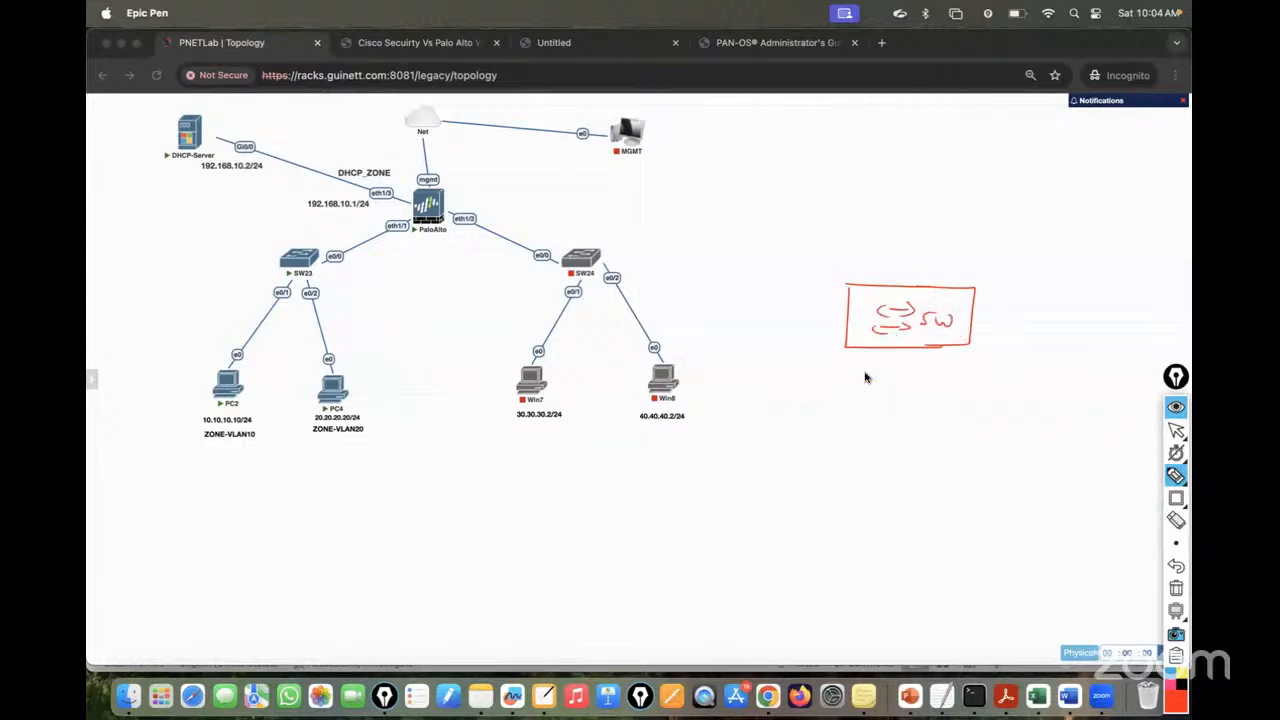
mouse_move(865, 350)
mouse_down()
mouse_move(866, 418)
mouse_move(849, 420)
mouse_move(877, 434)
mouse_move(868, 418)
mouse_up()
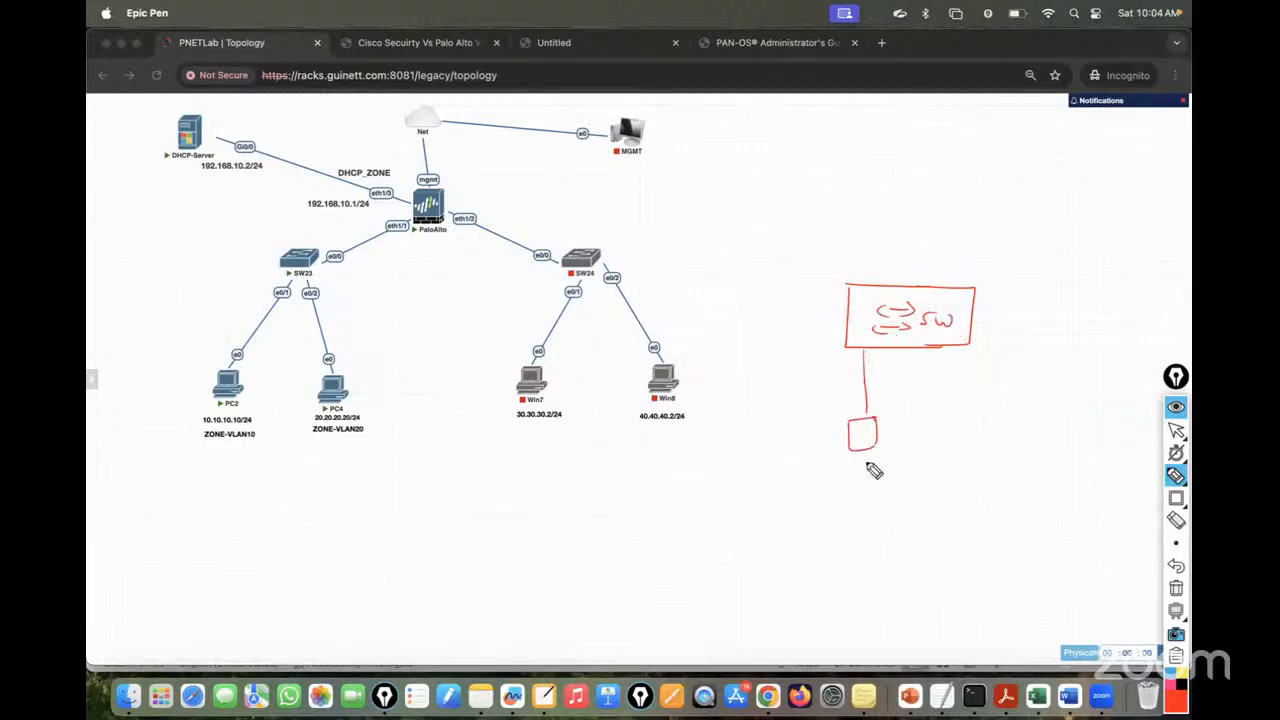
- Draw two PCs below the switch, labelled PCA and PC B
drag(866, 462, 860, 510)
mouse_move(877, 500)
mouse_down()
mouse_move(878, 518)
mouse_move(897, 519)
mouse_up()
drag(886, 511, 895, 510)
mouse_move(972, 347)
mouse_down()
mouse_move(986, 412)
mouse_move(1008, 418)
mouse_move(995, 507)
mouse_up()
drag(995, 486, 1021, 510)
drag(1021, 487, 1022, 509)
- Write the addresses 10.10.10.10/24 under PC A and 10.10.10.11/24 under PC B
drag(768, 545, 768, 567)
mouse_move(780, 552)
mouse_down()
mouse_move(812, 565)
mouse_move(819, 548)
mouse_up()
mouse_move(827, 551)
mouse_down()
mouse_move(846, 578)
mouse_move(863, 566)
mouse_up()
drag(866, 555, 872, 563)
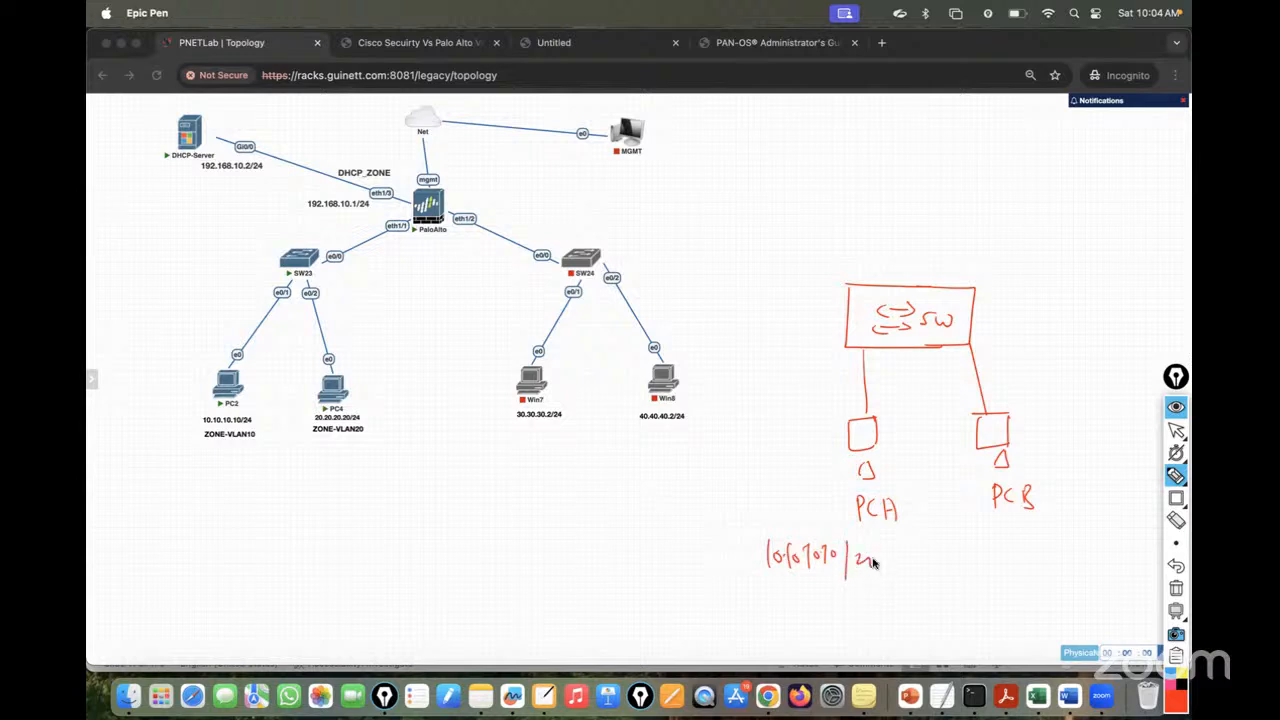
mouse_move(1008, 537)
mouse_down()
mouse_move(1008, 558)
mouse_move(1017, 547)
mouse_up()
drag(1026, 552, 1032, 556)
drag(1040, 545, 1048, 549)
drag(1053, 540, 1053, 556)
drag(1060, 541, 1071, 556)
drag(1078, 540, 1084, 568)
drag(1091, 540, 1098, 551)
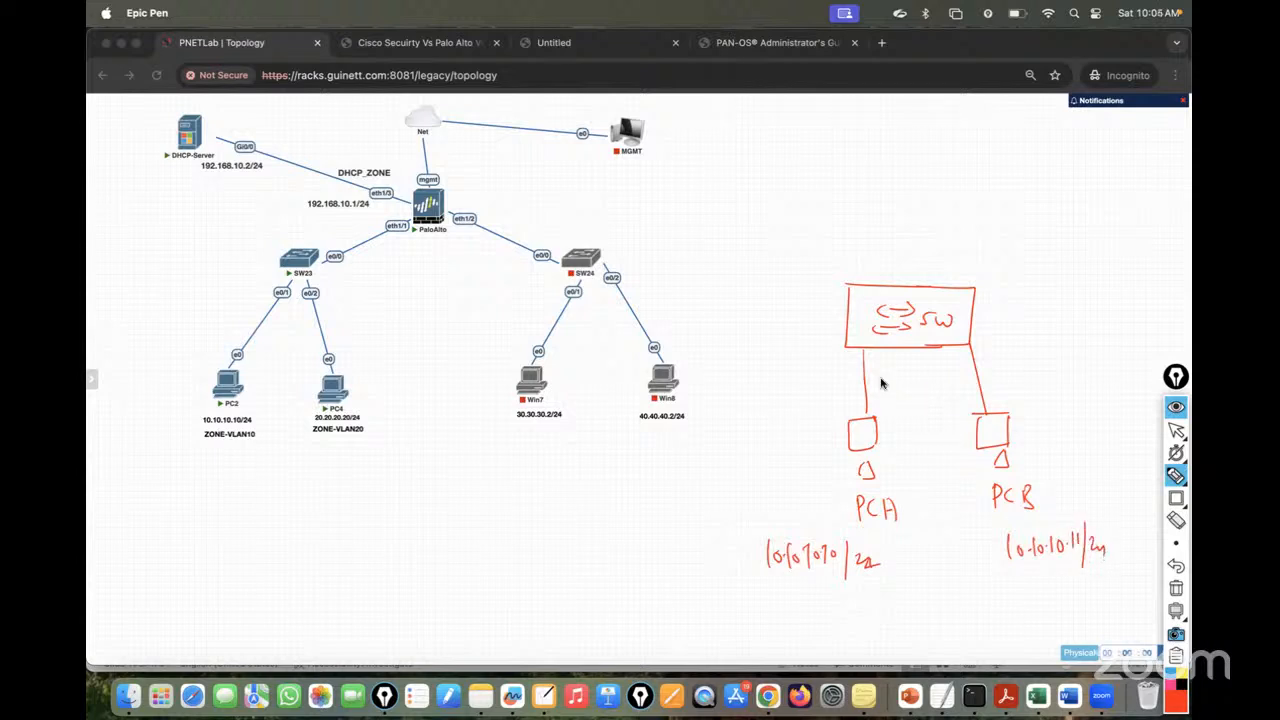
- Label both switch ports VLAN10 access (g0/0, g0/1) and mark the switch as layer 2
drag(864, 371, 846, 372)
drag(741, 374, 810, 368)
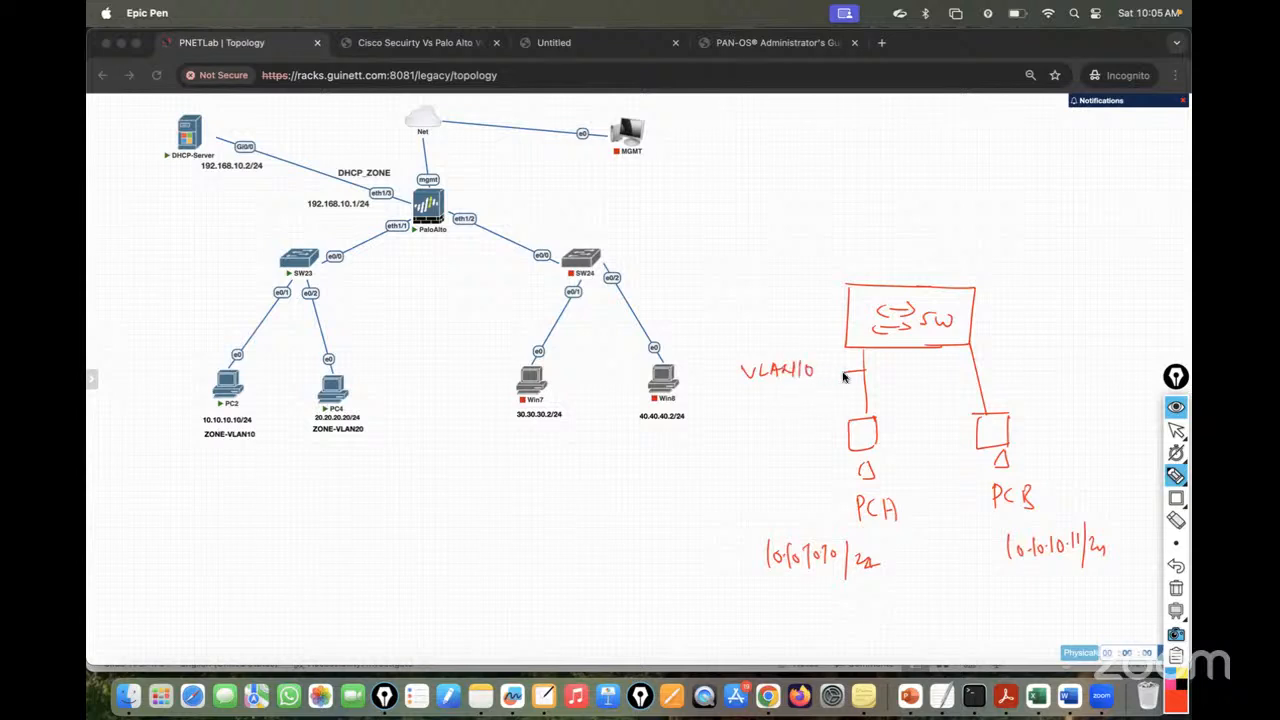
drag(981, 358, 991, 357)
mouse_move(1003, 354)
mouse_down()
mouse_move(1080, 366)
mouse_move(1158, 350)
mouse_up()
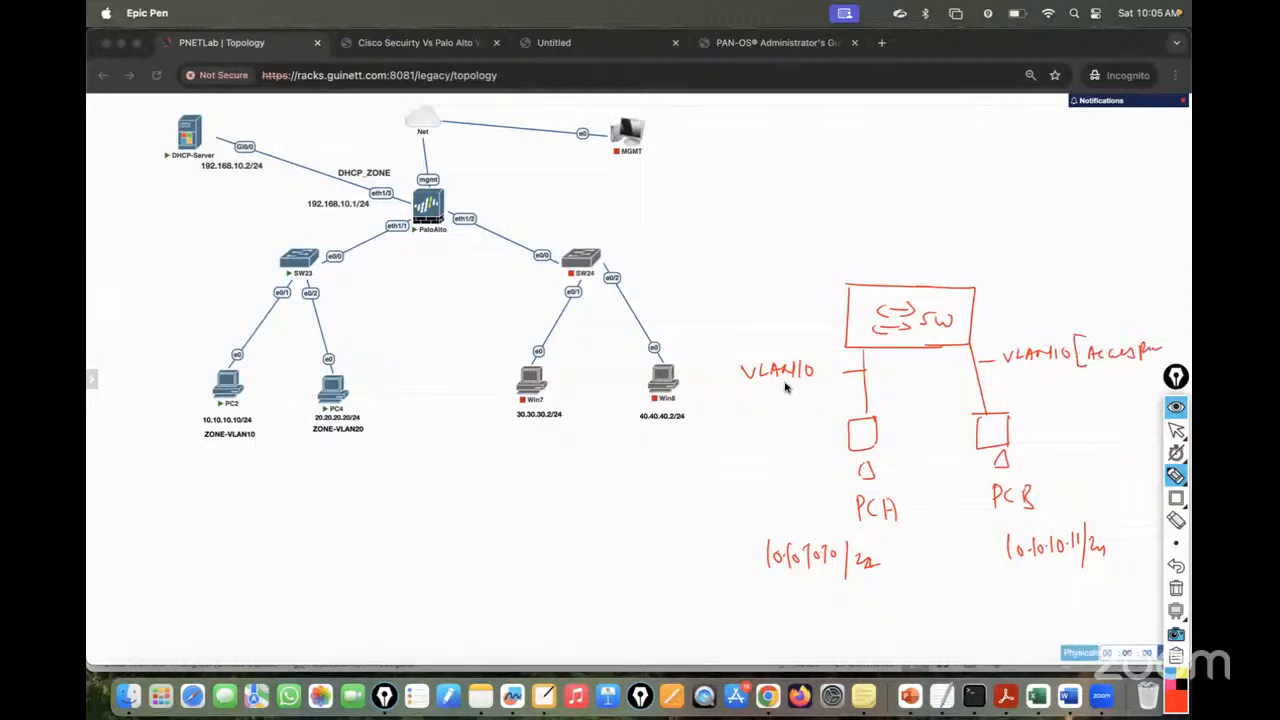
drag(797, 390, 808, 386)
drag(752, 392, 762, 422)
mouse_move(890, 286)
mouse_down()
mouse_move(958, 258)
mouse_move(1010, 258)
mouse_up()
drag(942, 216, 936, 256)
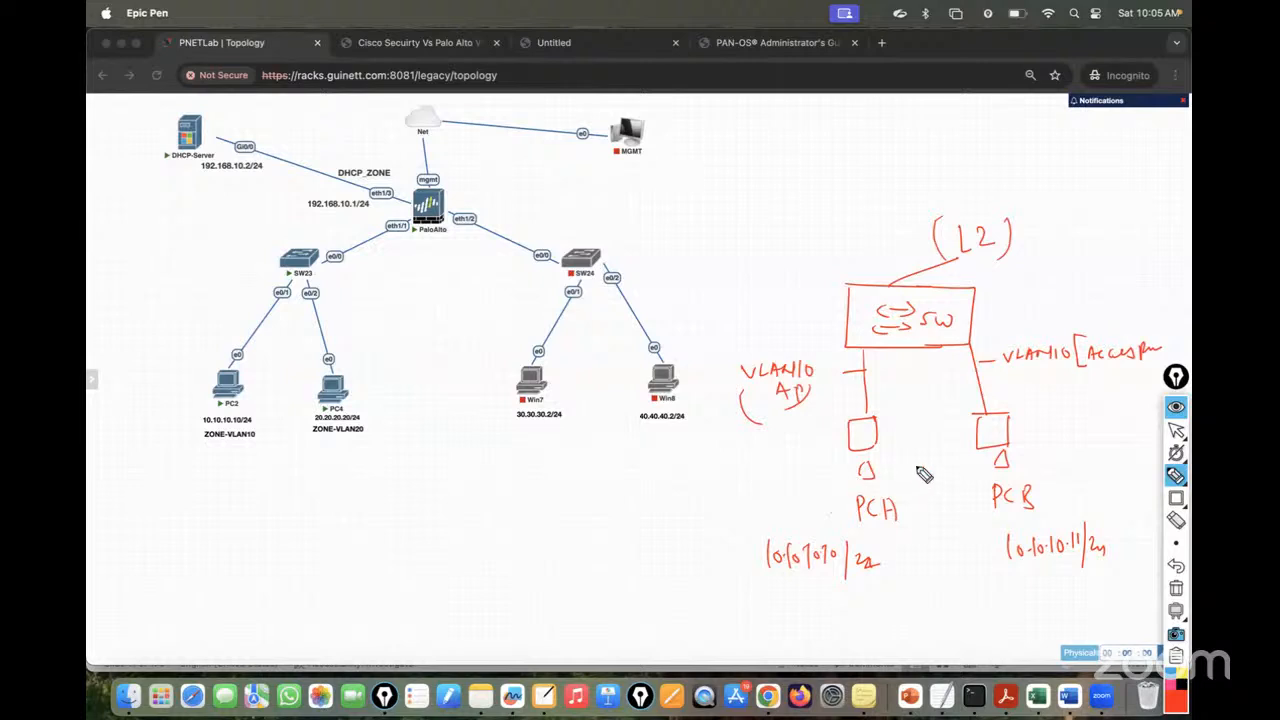
mouse_move(880, 362)
mouse_down()
mouse_move(872, 380)
mouse_move(903, 358)
mouse_up()
drag(908, 360, 910, 368)
mouse_move(998, 376)
mouse_down()
mouse_move(994, 390)
mouse_move(1018, 382)
mouse_move(1028, 395)
mouse_move(476, 483)
mouse_up()
- Note 'Same Broadcast domain' below the sketch and erase the switch symbol
mouse_move(326, 527)
mouse_down()
mouse_move(337, 546)
mouse_move(385, 527)
mouse_move(428, 532)
mouse_move(492, 503)
mouse_move(472, 528)
mouse_up()
mouse_move(396, 560)
mouse_down()
mouse_move(569, 506)
mouse_move(515, 540)
mouse_up()
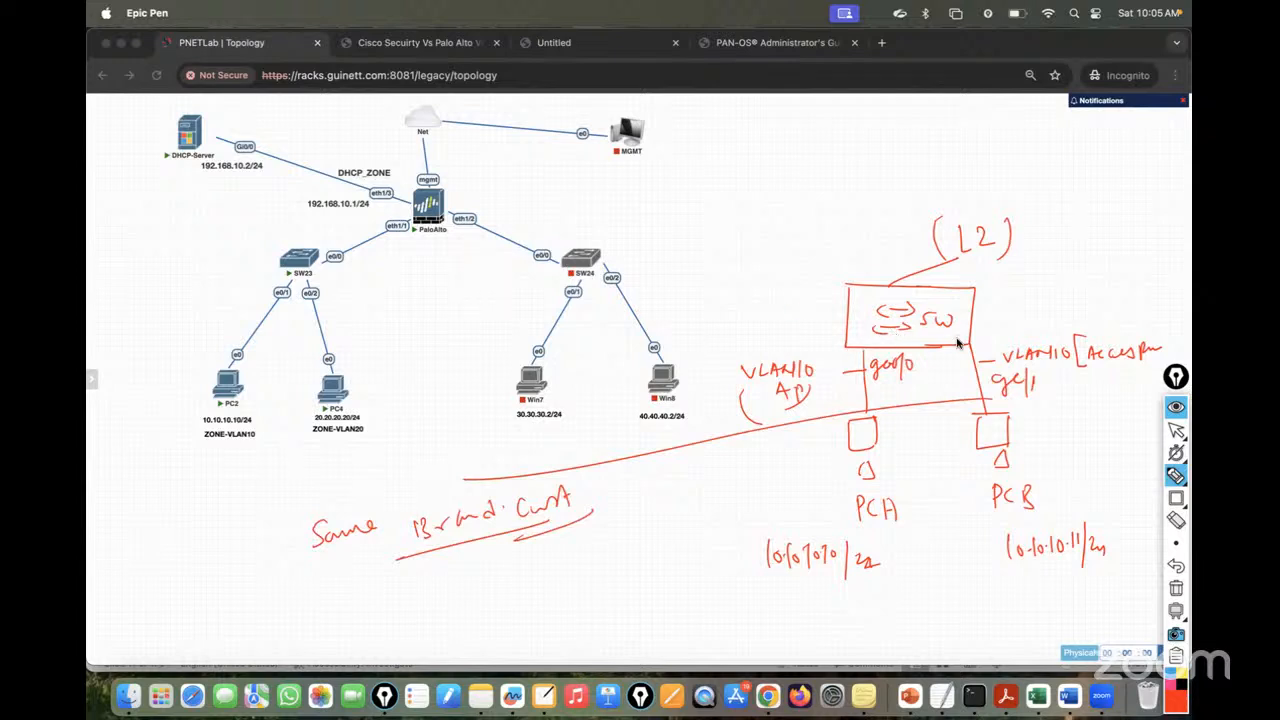
click(1175, 520)
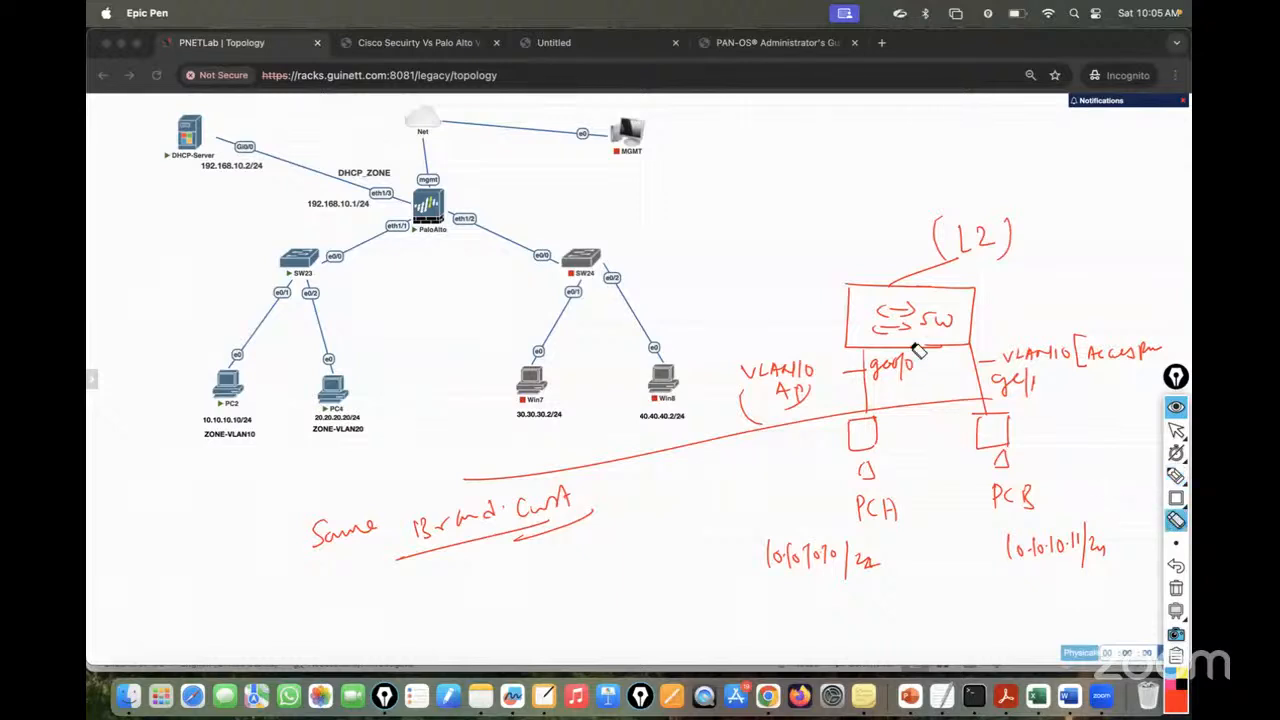
mouse_move(896, 324)
mouse_down()
mouse_move(924, 322)
mouse_move(885, 323)
mouse_move(948, 326)
mouse_move(870, 340)
mouse_up()
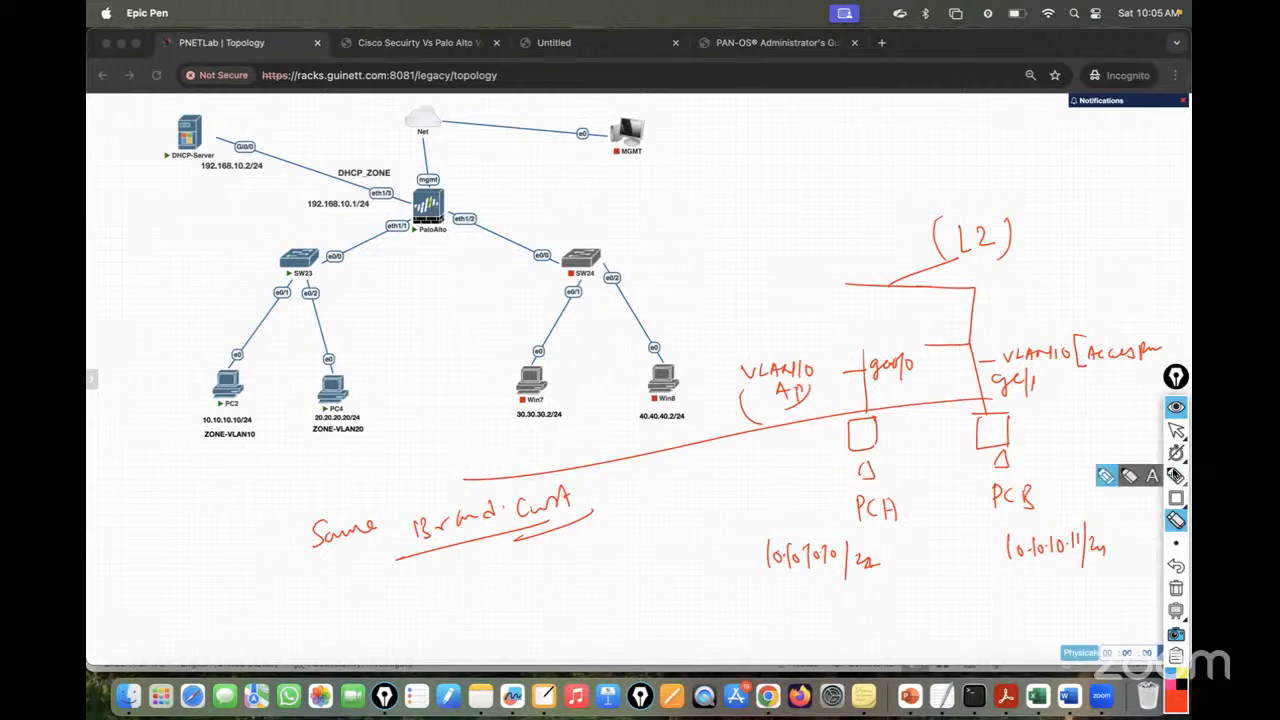
- Redraw the box and write PA01 inside it
click(1175, 476)
mouse_move(848, 289)
mouse_down()
mouse_move(851, 337)
mouse_move(962, 345)
mouse_up()
drag(889, 305, 931, 330)
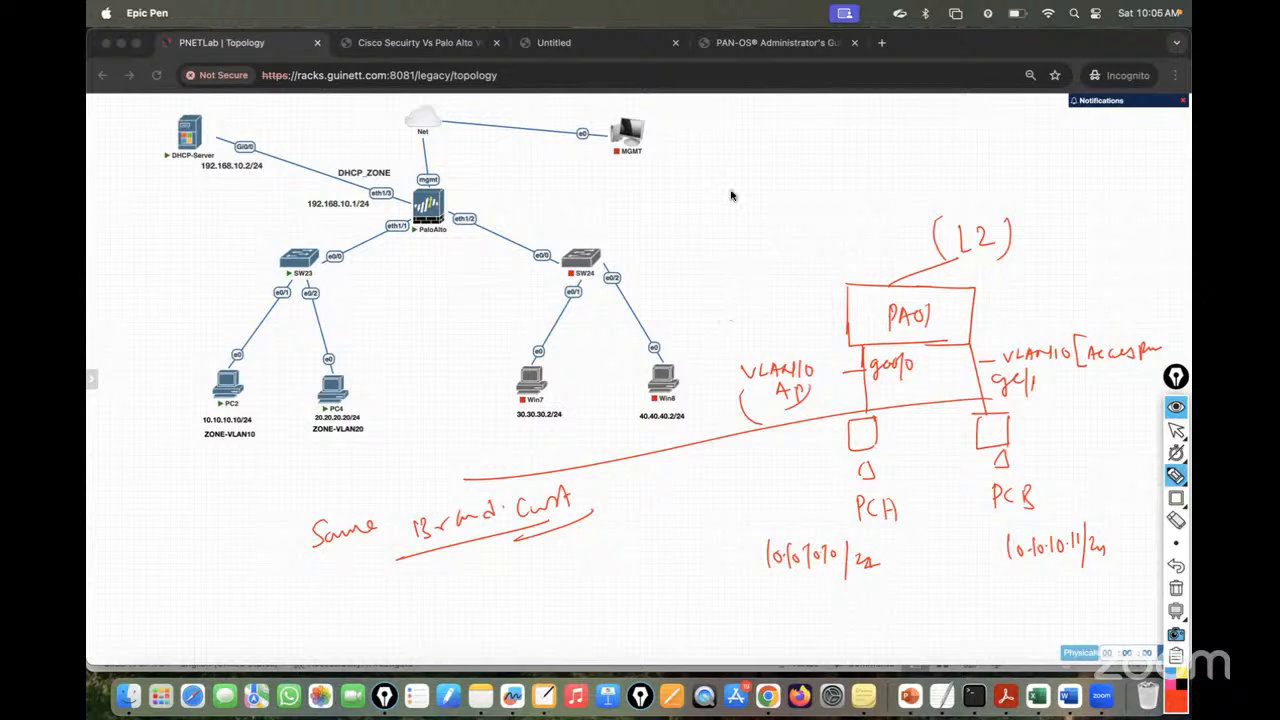
- Write and underline the heading 'L2 Mode Deployment', then clear all annotations
mouse_move(697, 153)
mouse_down()
mouse_move(708, 176)
mouse_move(789, 175)
mouse_up()
drag(792, 168, 799, 173)
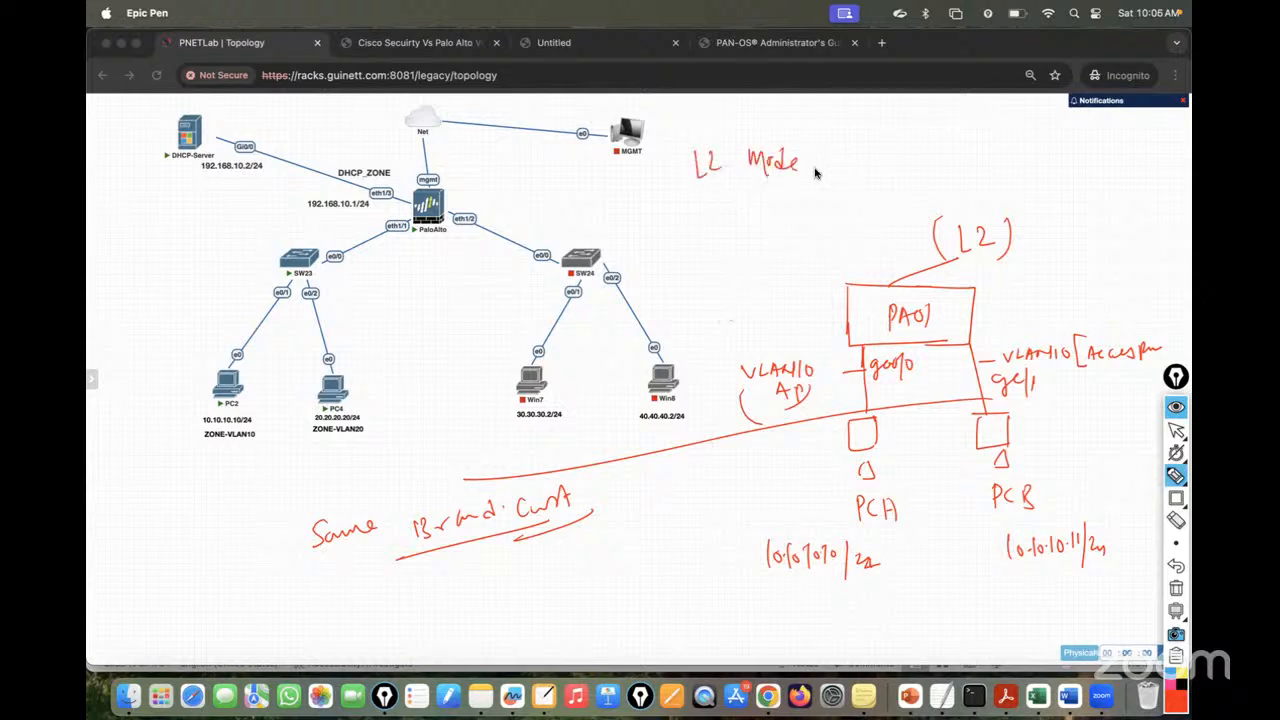
mouse_move(823, 152)
mouse_down()
mouse_move(834, 171)
mouse_move(869, 177)
mouse_move(1005, 154)
mouse_up()
drag(643, 238, 1027, 201)
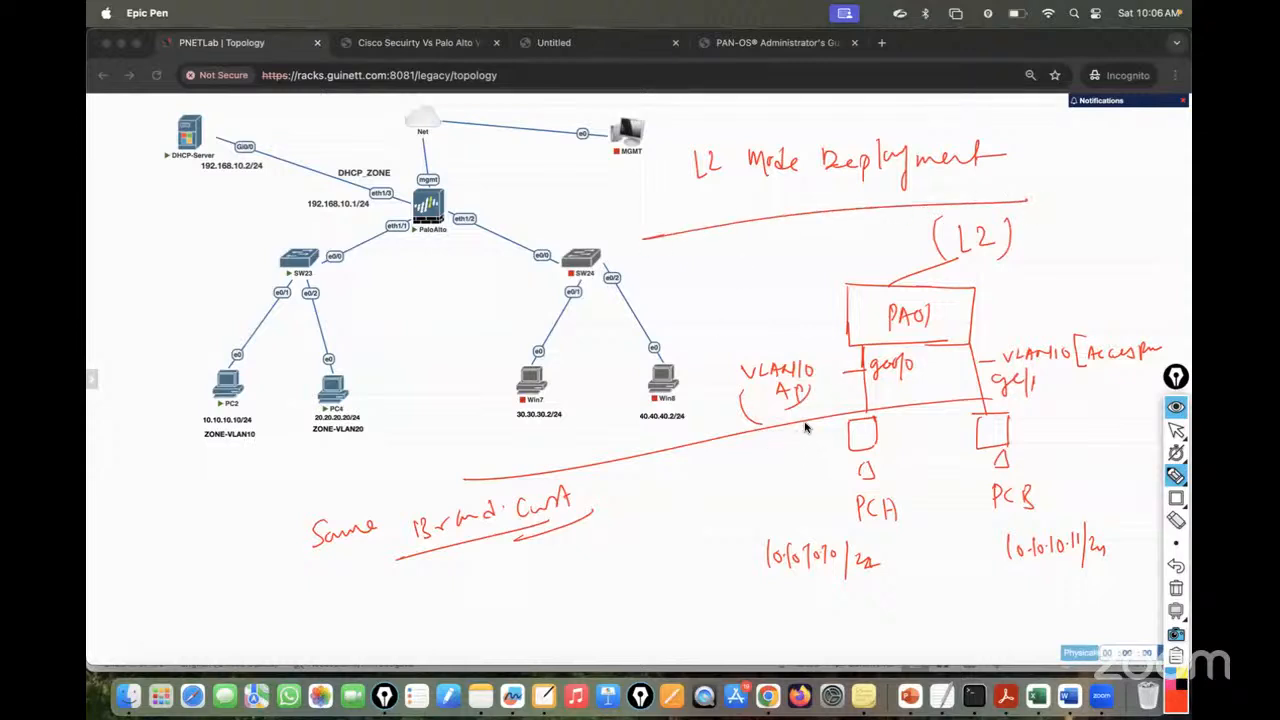
click(1177, 590)
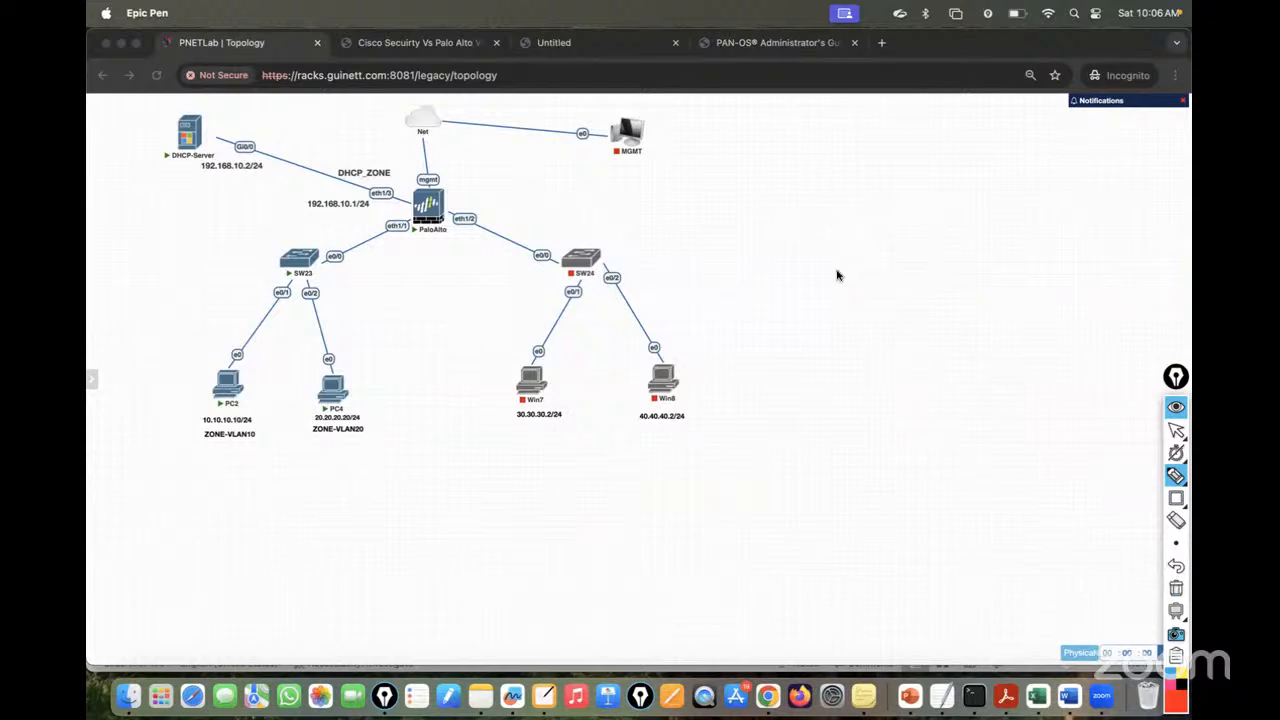
- Draw a new SW [L2] box with links down to PC A and PC B
mouse_move(838, 275)
mouse_down()
mouse_move(964, 300)
mouse_move(838, 313)
mouse_move(868, 293)
mouse_move(908, 298)
mouse_up()
mouse_move(904, 277)
mouse_down()
mouse_move(922, 296)
mouse_move(908, 297)
mouse_move(936, 298)
mouse_up()
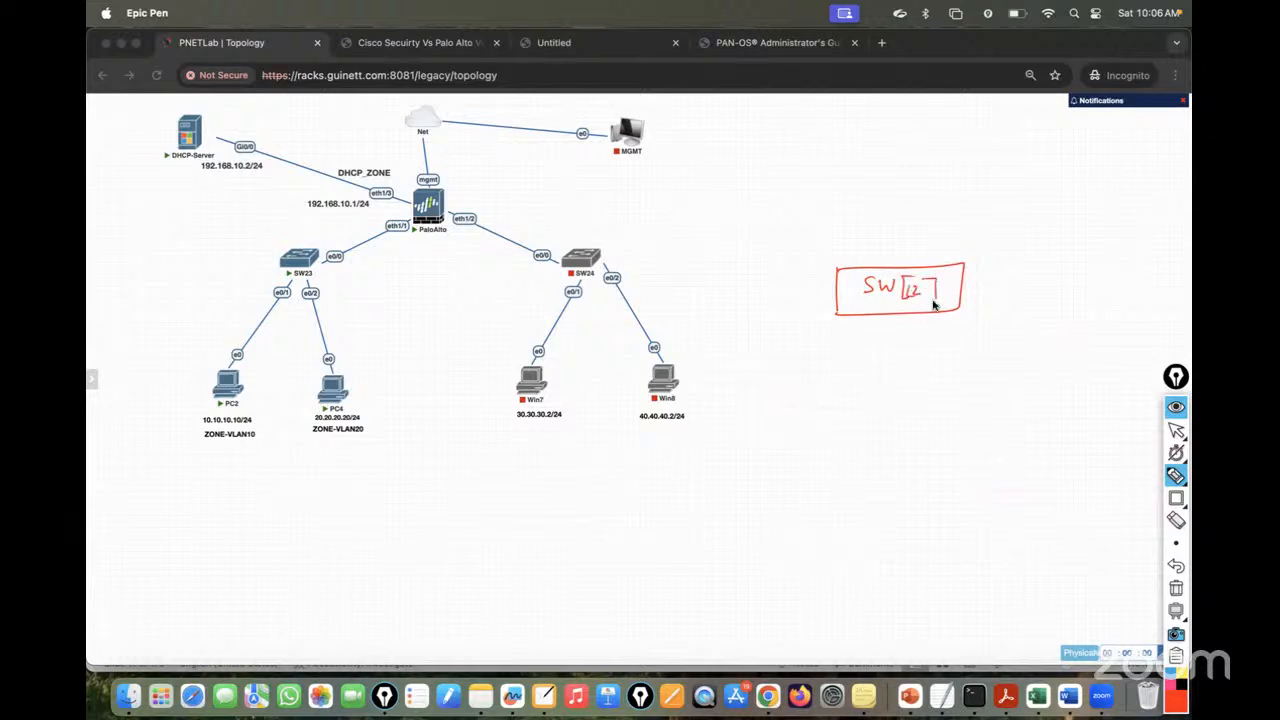
mouse_move(850, 324)
mouse_down()
mouse_move(824, 400)
mouse_move(836, 404)
mouse_move(833, 437)
mouse_move(802, 457)
mouse_up()
mouse_move(928, 313)
mouse_down()
mouse_move(931, 413)
mouse_move(966, 422)
mouse_move(945, 440)
mouse_up()
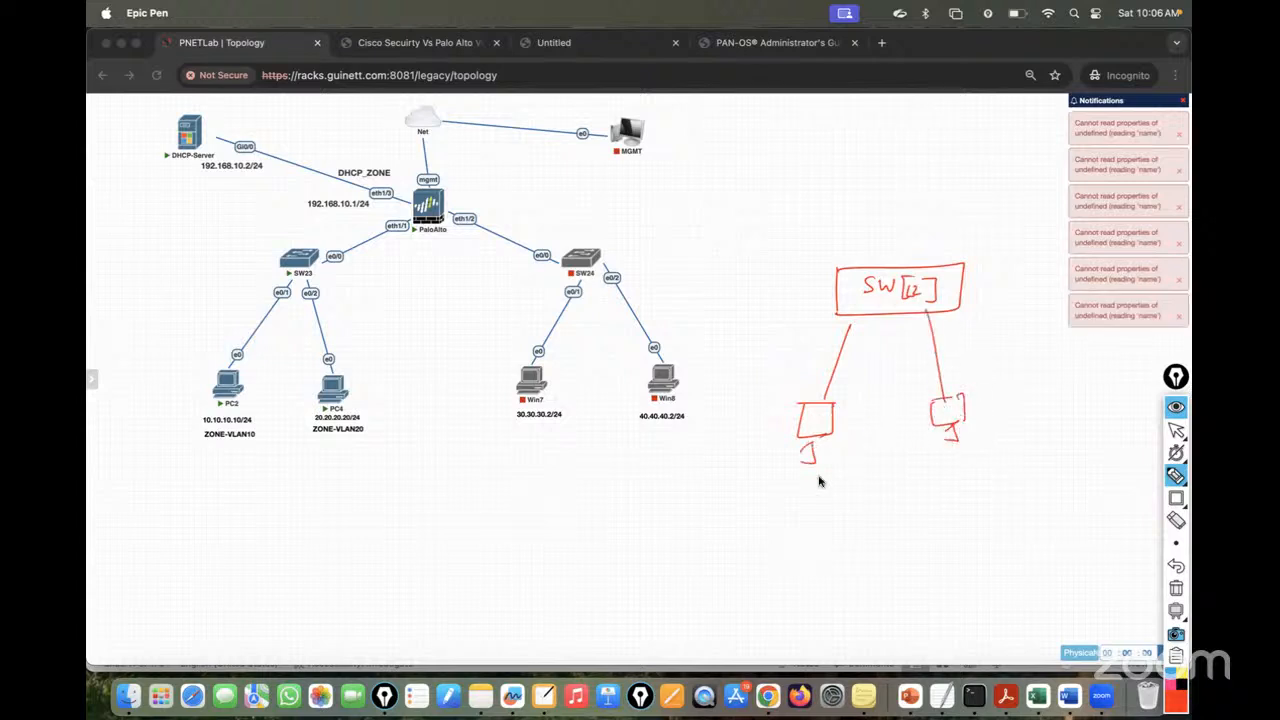
- Label PC A with 10.10.10.10/24 and PC B with 20.20.20.20/24
mouse_move(770, 503)
mouse_down()
mouse_move(803, 494)
mouse_move(839, 512)
mouse_up()
drag(845, 500, 852, 512)
drag(854, 499, 858, 514)
drag(736, 440, 770, 452)
mouse_move(1000, 430)
mouse_down()
mouse_move(1018, 450)
mouse_move(1040, 446)
mouse_up()
mouse_move(956, 491)
mouse_down()
mouse_move(963, 506)
mouse_move(1057, 491)
mouse_move(1066, 514)
mouse_up()
drag(1078, 486, 1108, 503)
drag(1104, 482, 1104, 524)
- Mark the left switch link VLAN10 and the right link VLAN20
drag(847, 346, 797, 349)
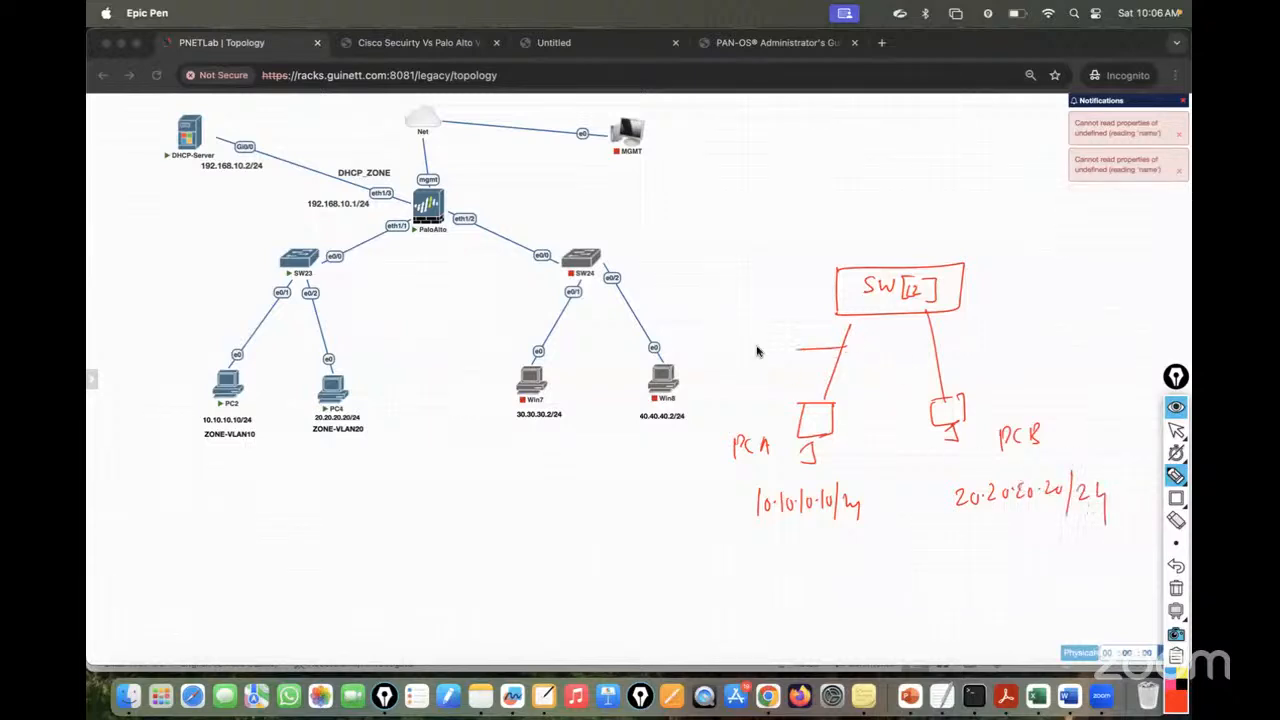
drag(727, 325, 788, 335)
drag(798, 319, 797, 320)
drag(962, 343, 925, 344)
drag(967, 333, 978, 333)
mouse_move(984, 330)
mouse_down()
mouse_move(984, 341)
mouse_move(1047, 321)
mouse_up()
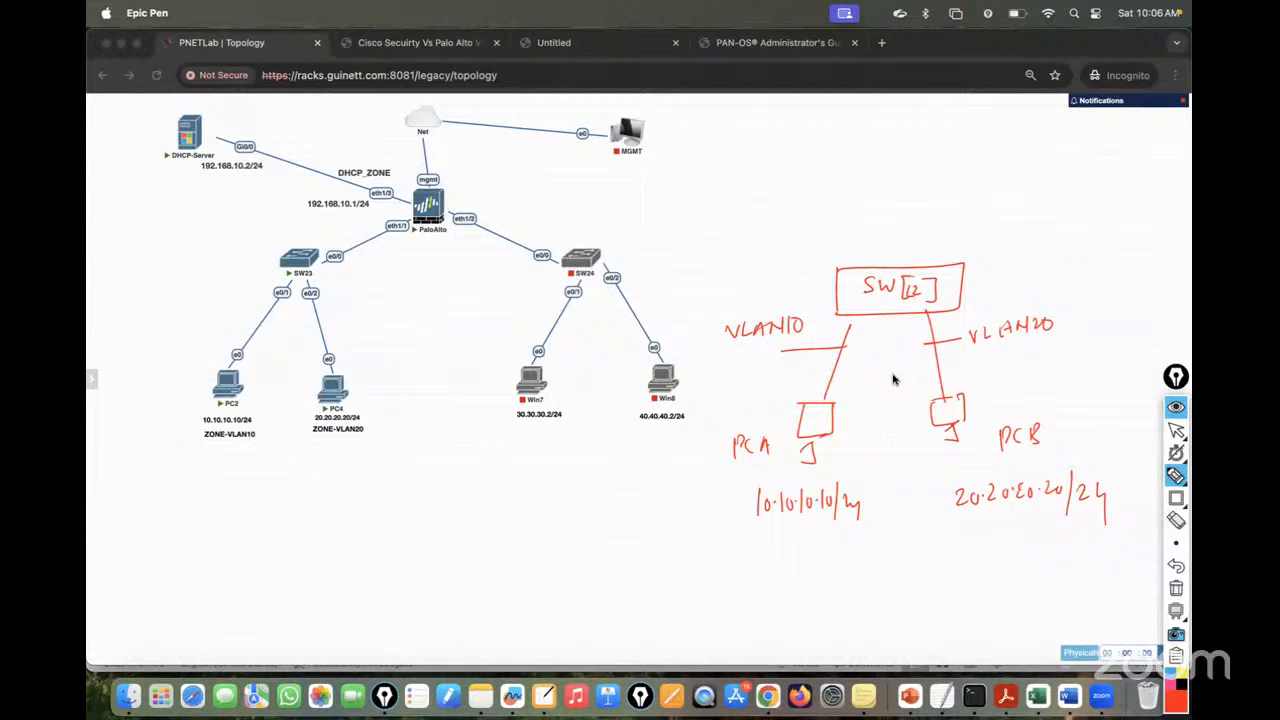
- Add an arrow from the switch with the underlined label 'Layer 2 Switch'
click(1176, 432)
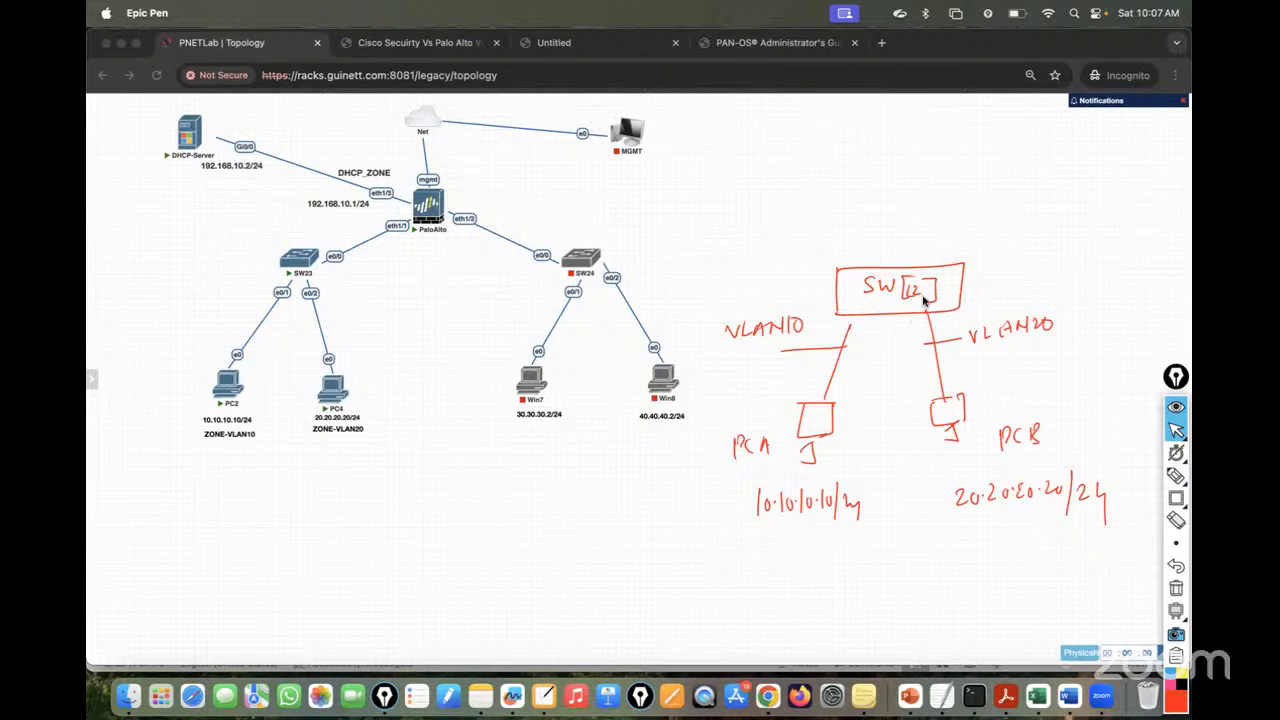
click(1176, 477)
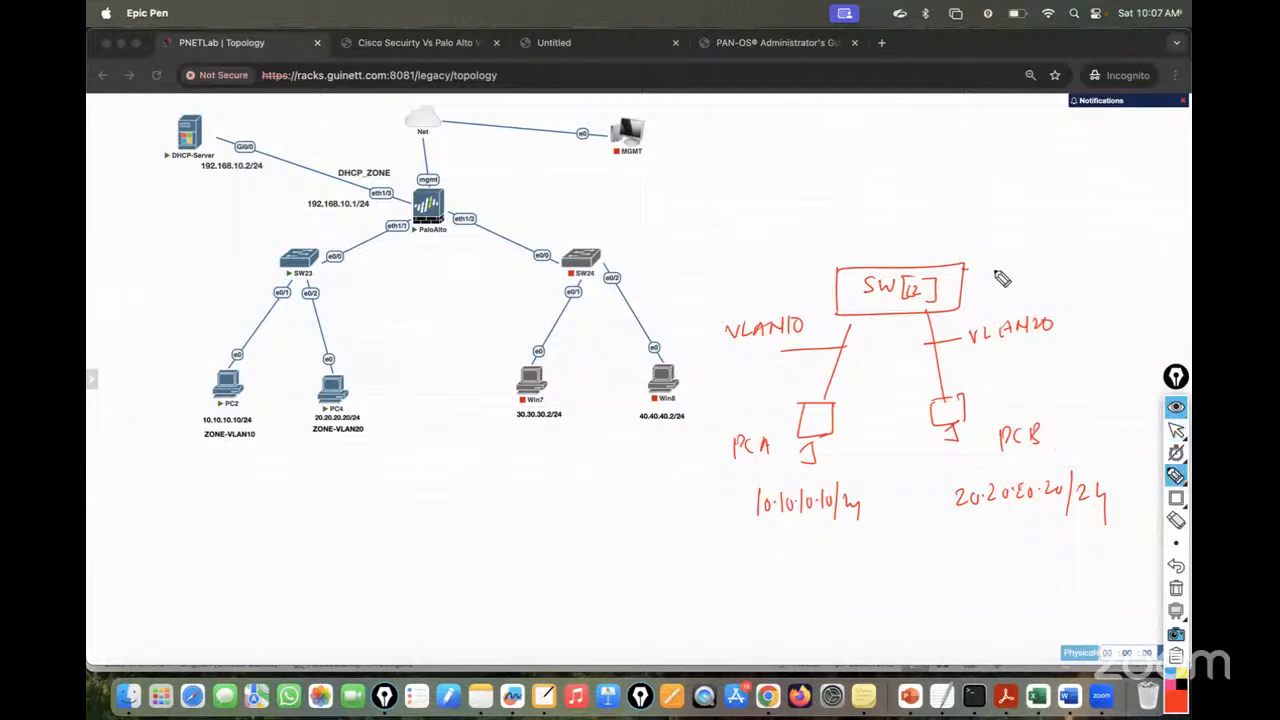
drag(966, 266, 1162, 258)
drag(998, 281, 1168, 258)
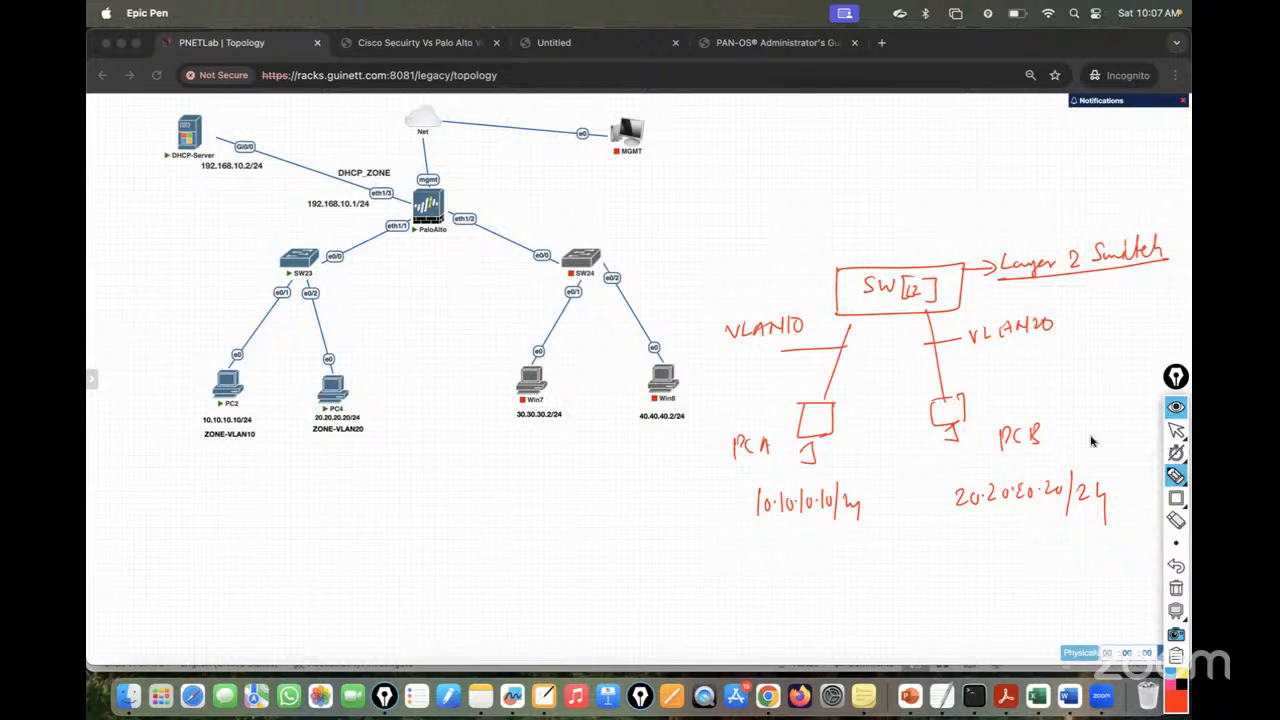
click(1176, 430)
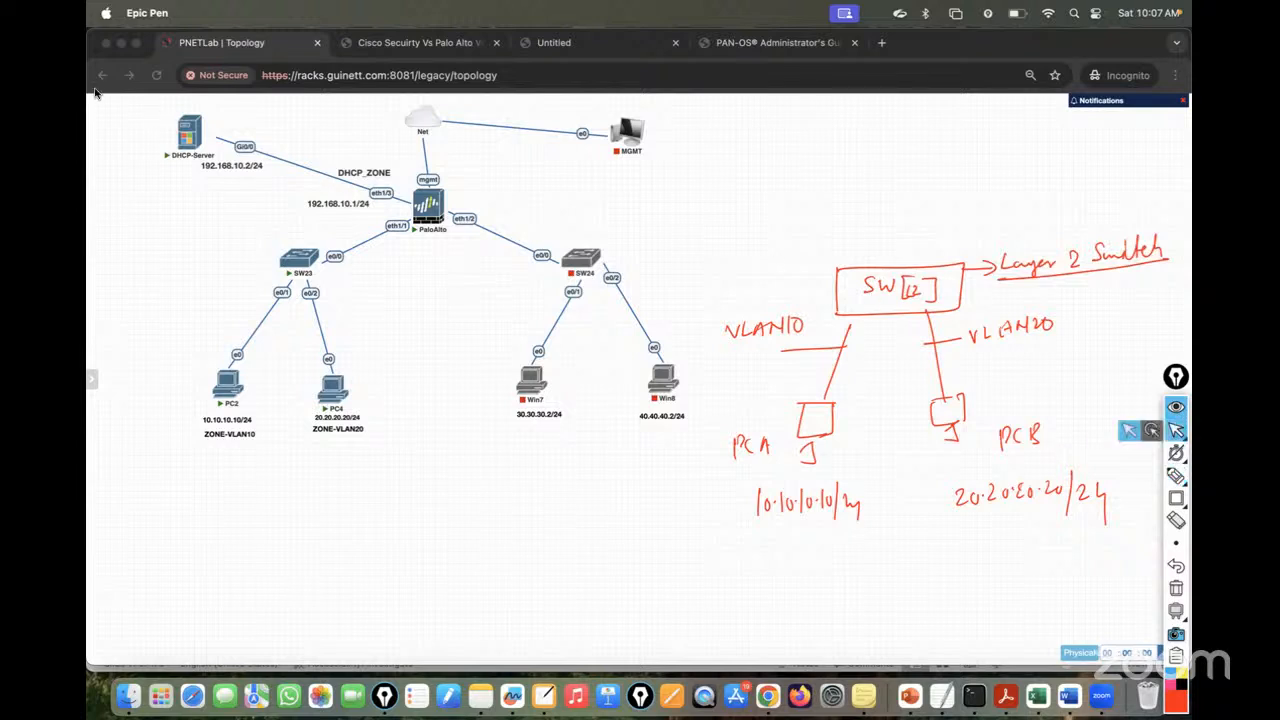
- Reload the timed-out lab page and view the connection error details
click(157, 77)
click(156, 75)
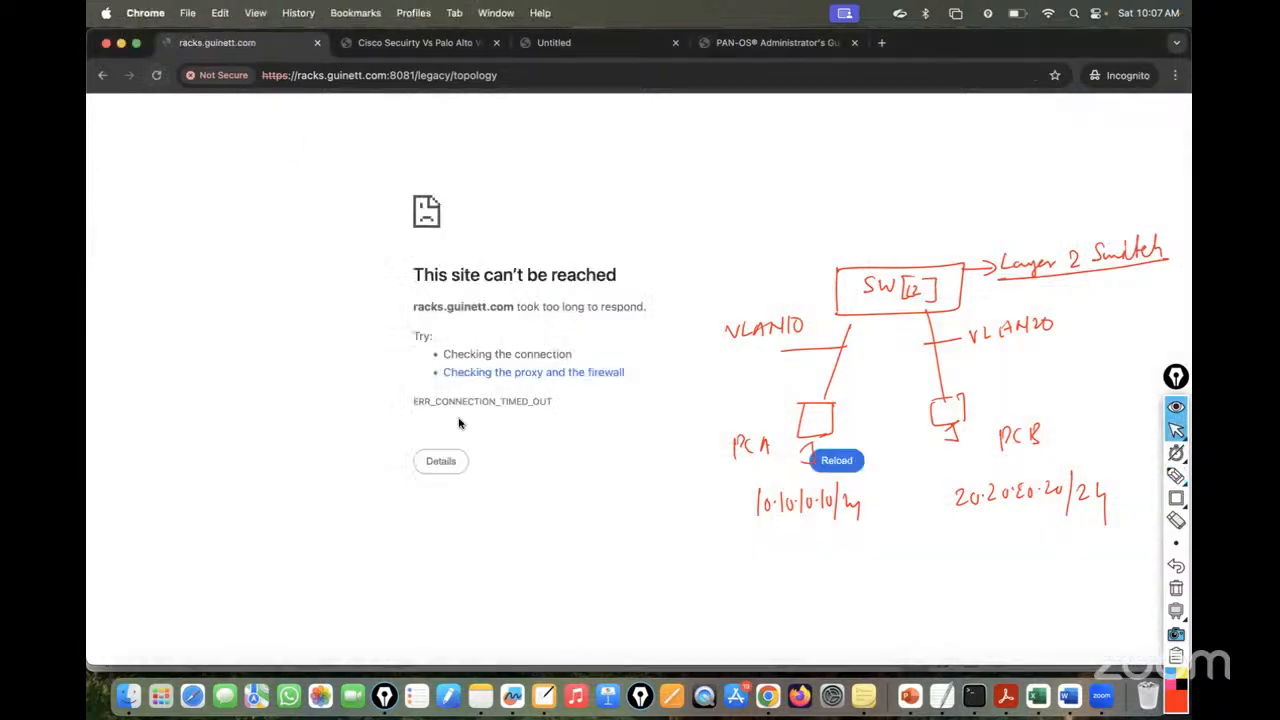
click(440, 461)
click(156, 75)
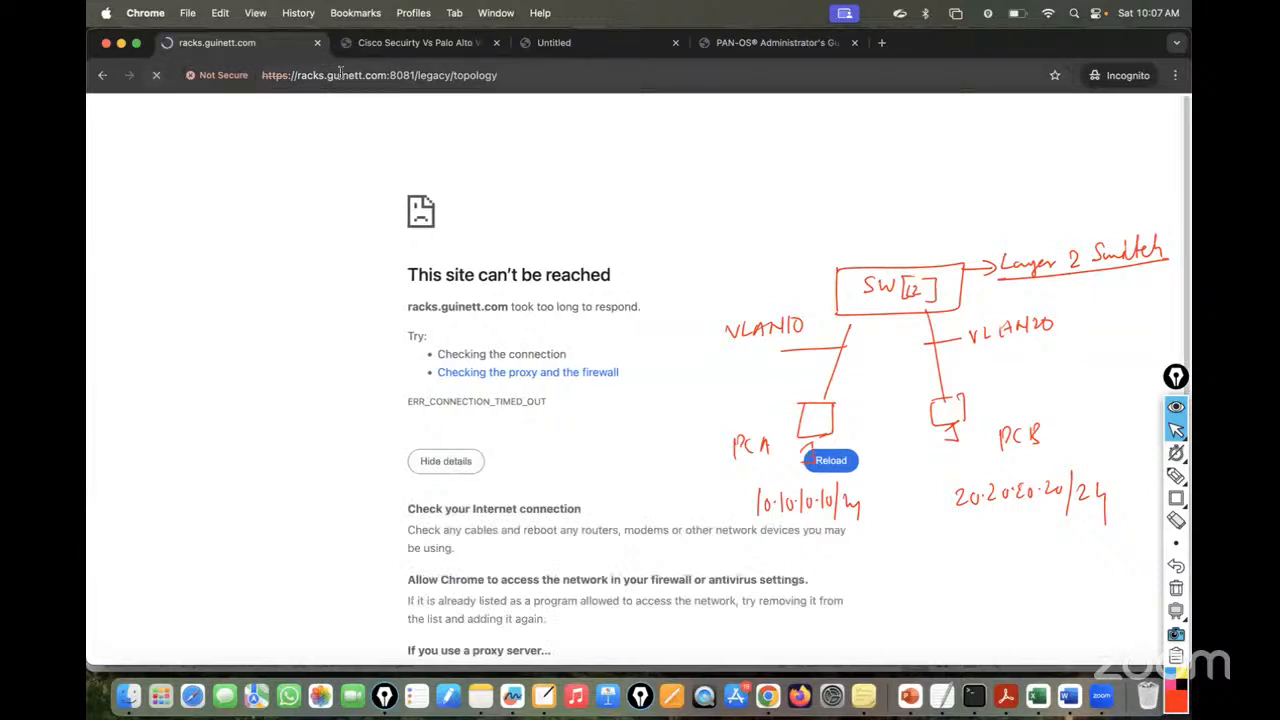
- Shorten the address to racks.guinett.com:8081 and reload until the lab topology comes back
click(340, 74)
click(410, 76)
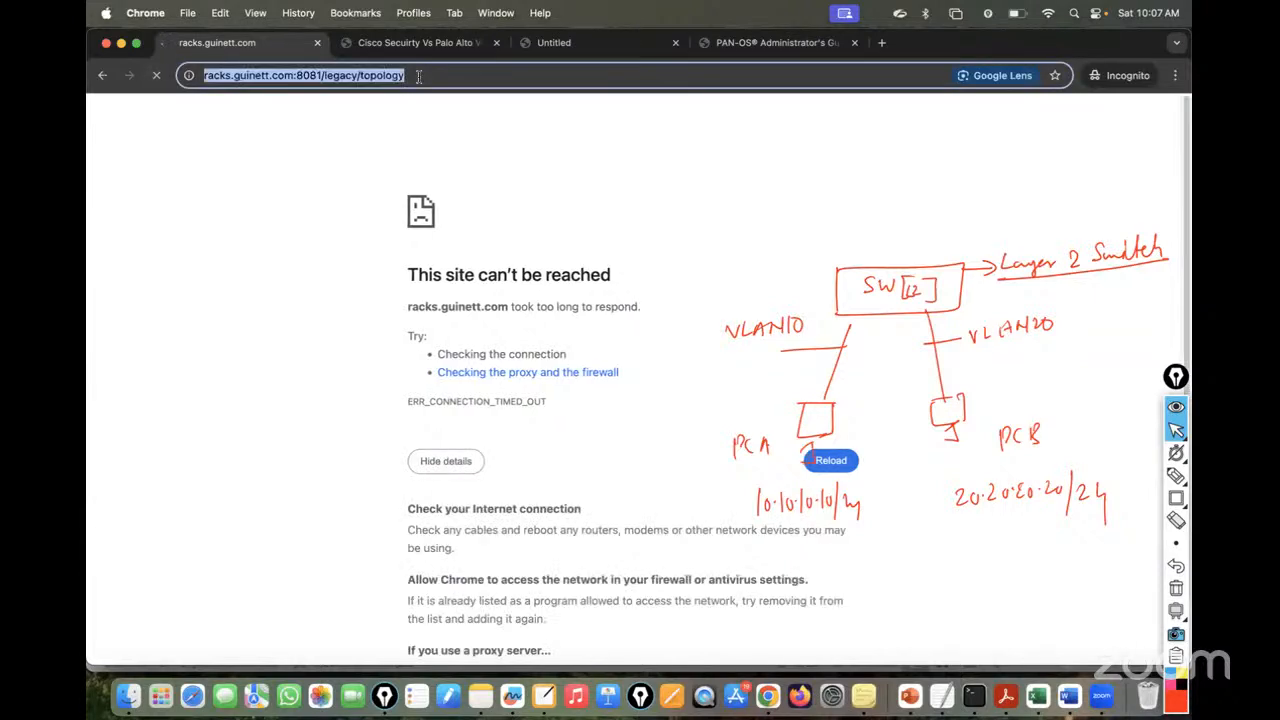
click(464, 75)
key(BackSpace)
key(BackSpace)
key(BackSpace)
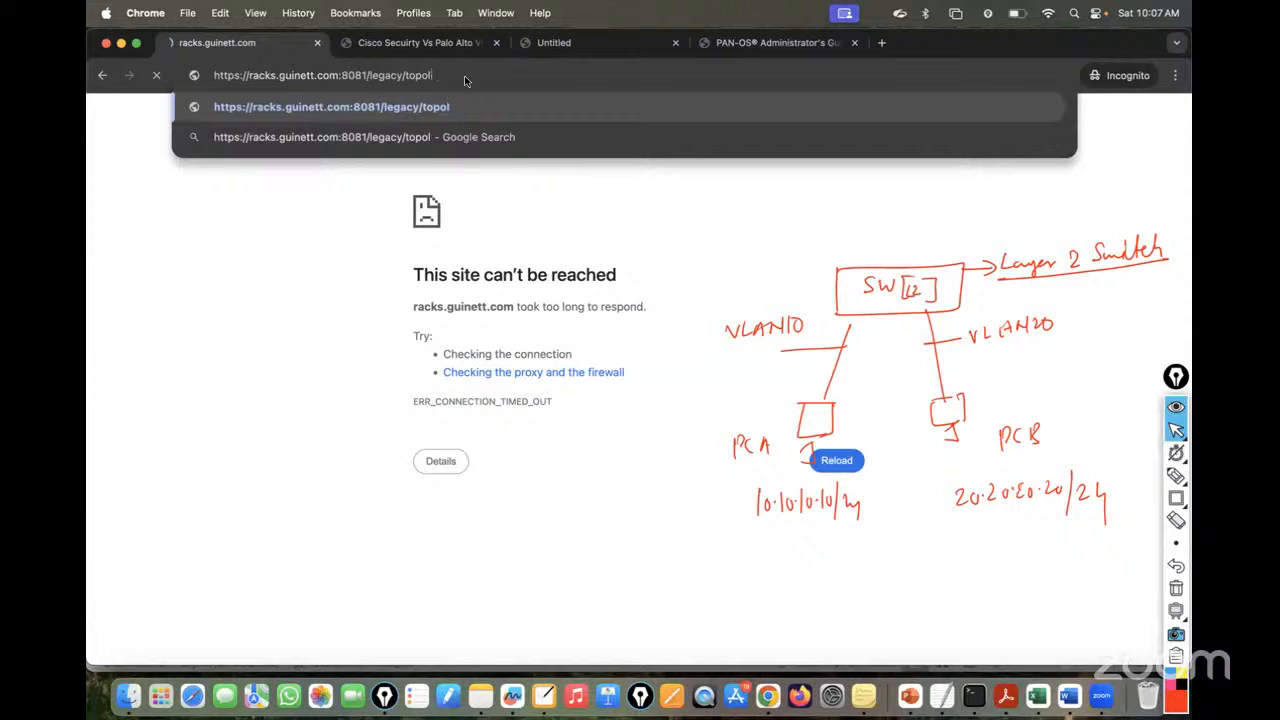
key(BackSpace)
key(BackSpace)
key(BackSpace)
key(BackSpace)
key(BackSpace)
key(BackSpace)
key(BackSpace)
key(BackSpace)
key(BackSpace)
key(BackSpace)
key(BackSpace)
key(BackSpace)
key(BackSpace)
key(Return)
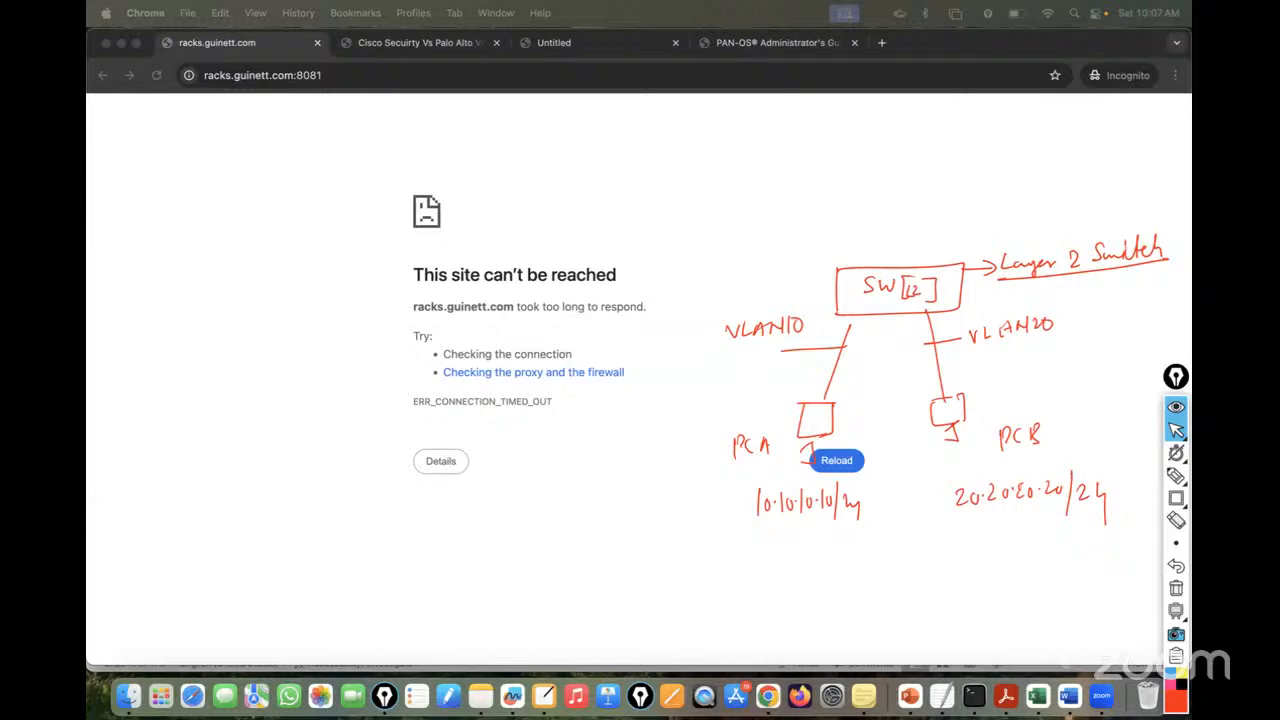
click(156, 76)
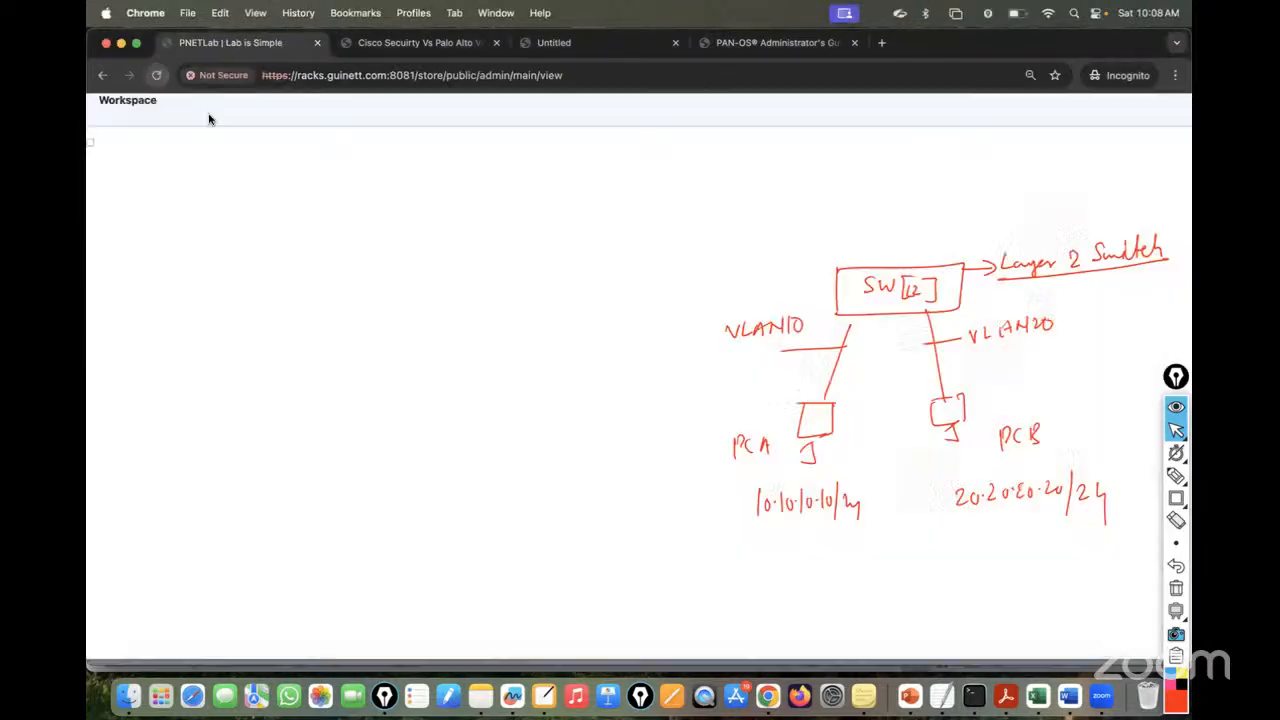
click(798, 265)
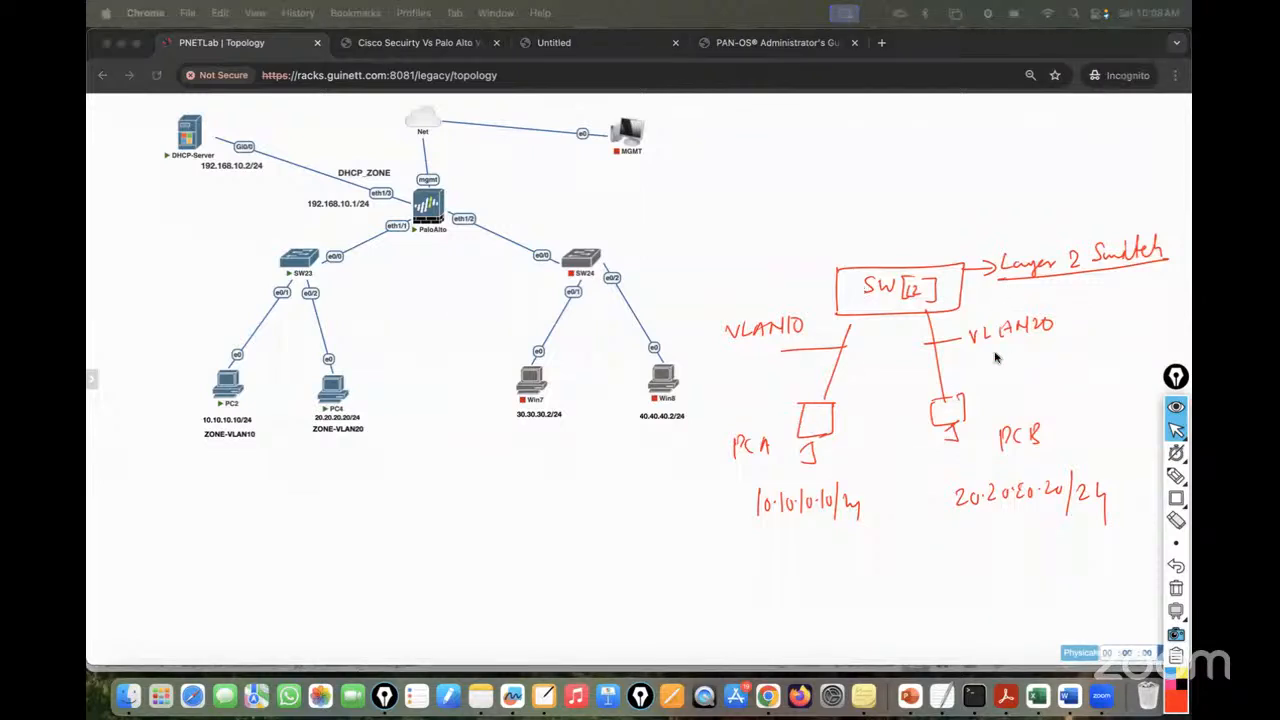
- With the pen, fill in PC A's base and join its link to the SW box
click(1182, 433)
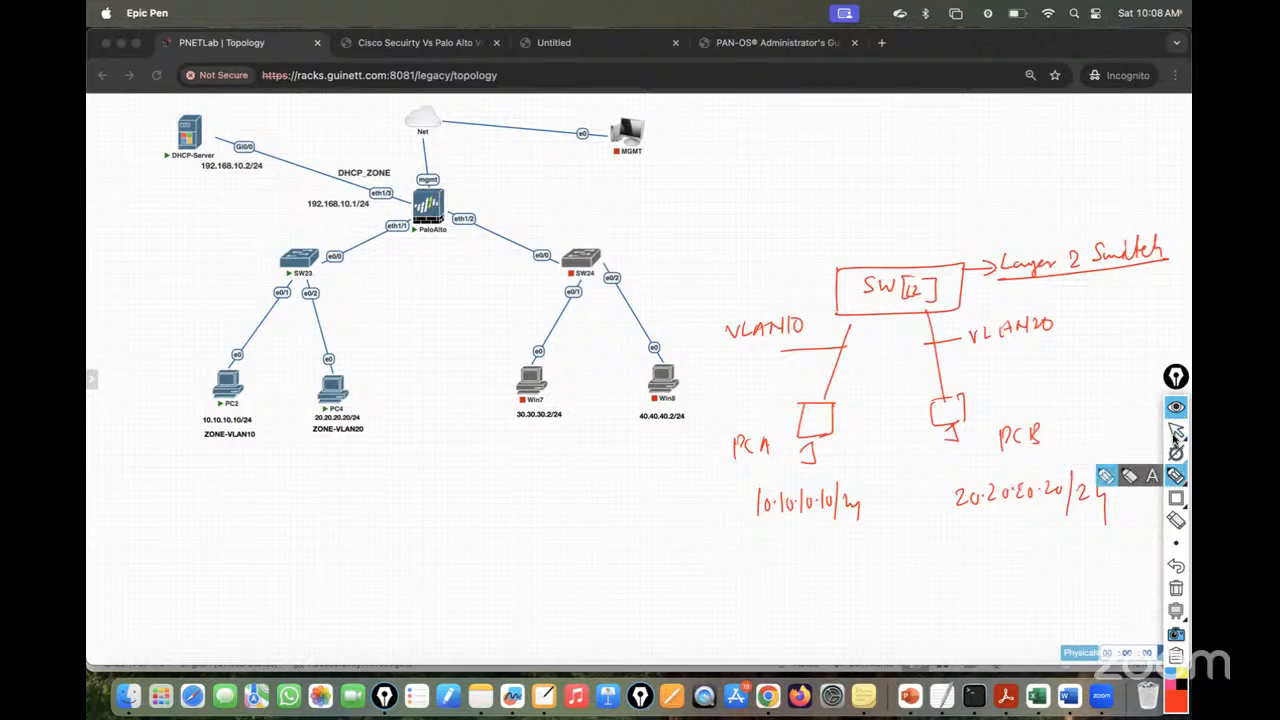
click(1176, 476)
drag(801, 449, 811, 452)
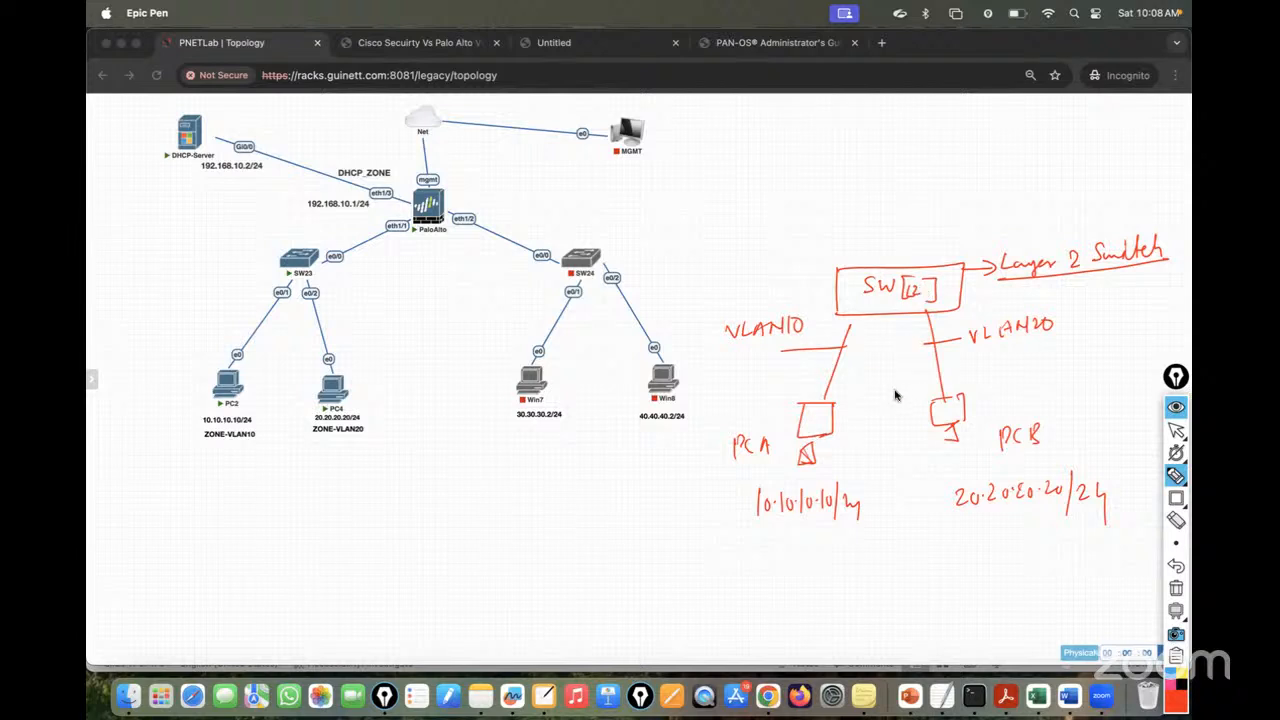
drag(853, 315, 847, 332)
- Draw a trunk line up to router R1 labelled L3, with notes 'L3 Switch' and 'InterVLAN Routing'
mouse_move(889, 153)
mouse_down()
mouse_move(891, 260)
mouse_move(972, 244)
mouse_up()
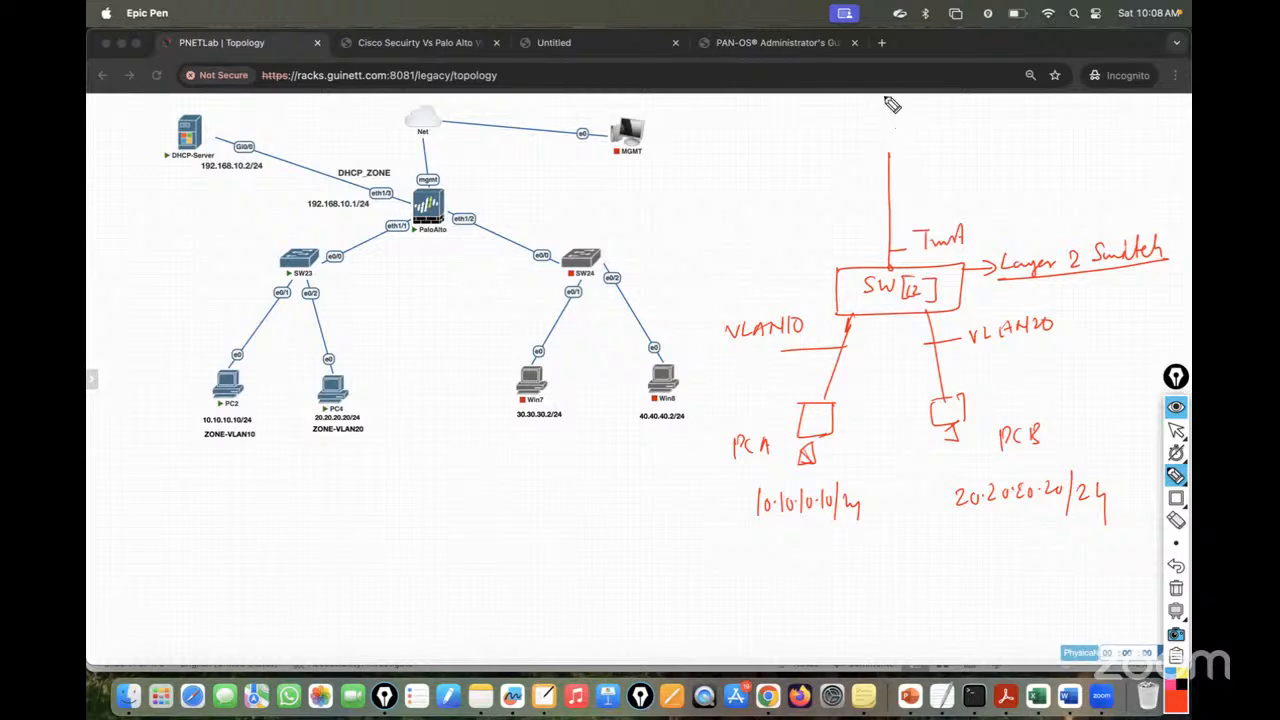
mouse_move(889, 110)
mouse_down()
mouse_move(893, 152)
mouse_move(883, 118)
mouse_move(893, 140)
mouse_move(912, 136)
mouse_up()
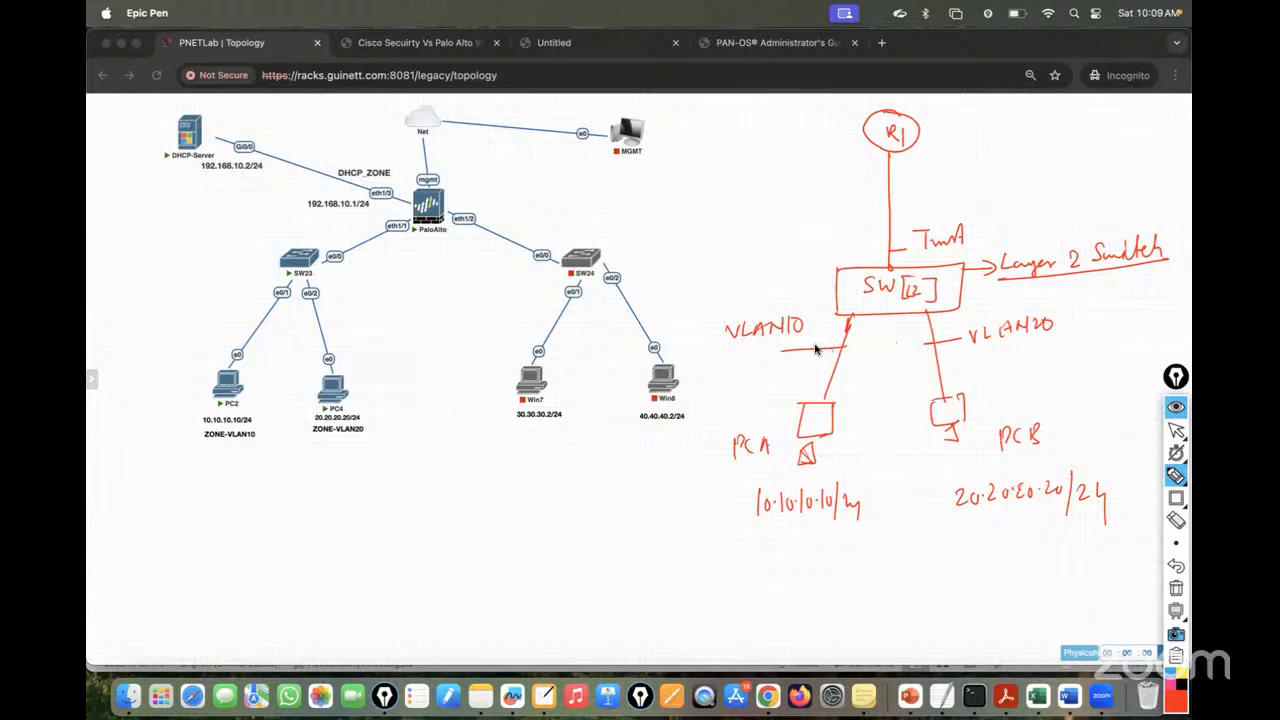
drag(920, 131, 970, 137)
mouse_move(946, 152)
mouse_down()
mouse_move(956, 170)
mouse_move(1048, 157)
mouse_move(938, 187)
mouse_move(620, 212)
mouse_up()
mouse_move(624, 212)
mouse_down()
mouse_move(760, 198)
mouse_move(778, 201)
mouse_move(775, 226)
mouse_up()
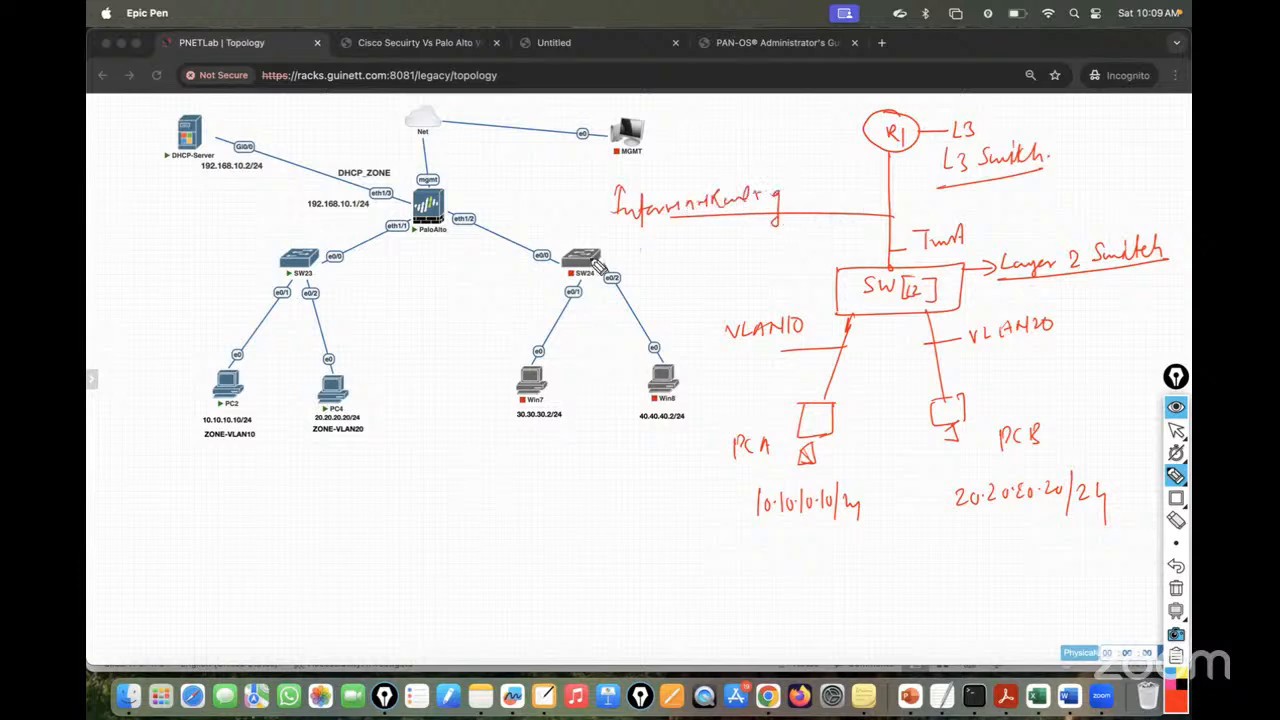
mouse_move(592, 262)
mouse_down()
mouse_move(670, 265)
mouse_move(792, 238)
mouse_move(782, 258)
mouse_up()
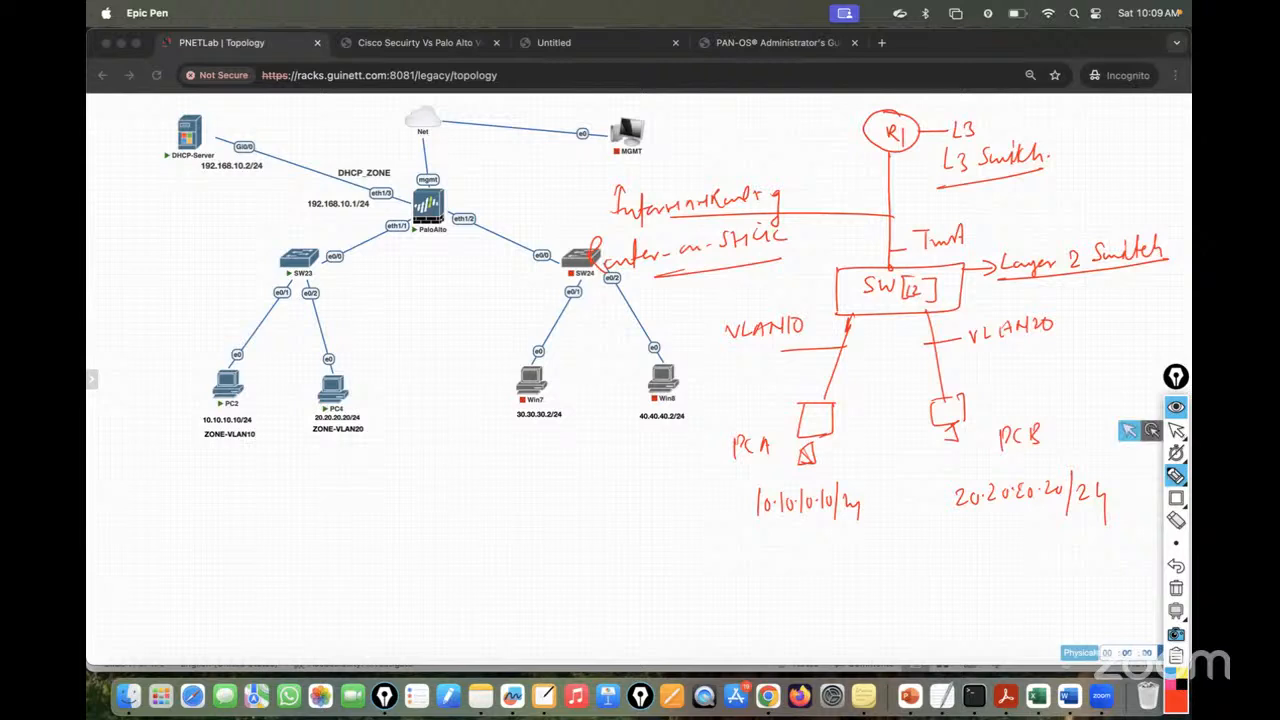
click(1177, 430)
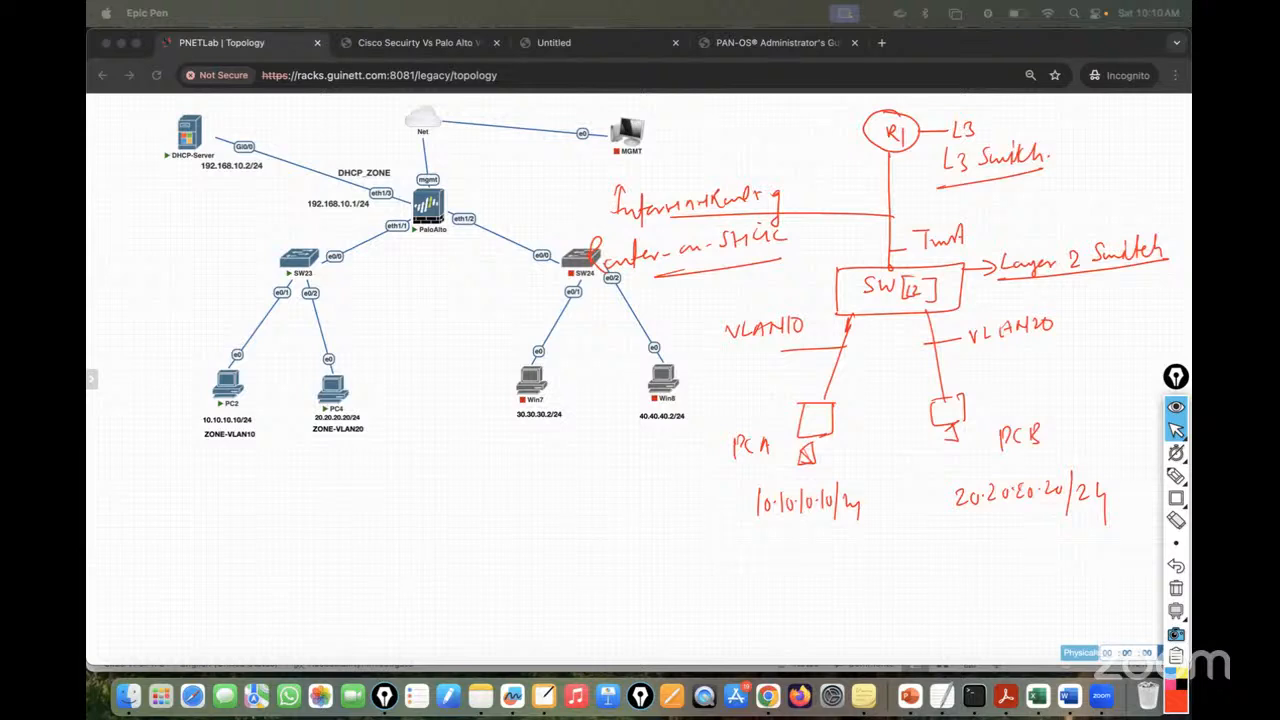
- Write and underline 'VLAN: Virtual Network', listing (i) logical and (ii) physical Segmentation
click(1173, 475)
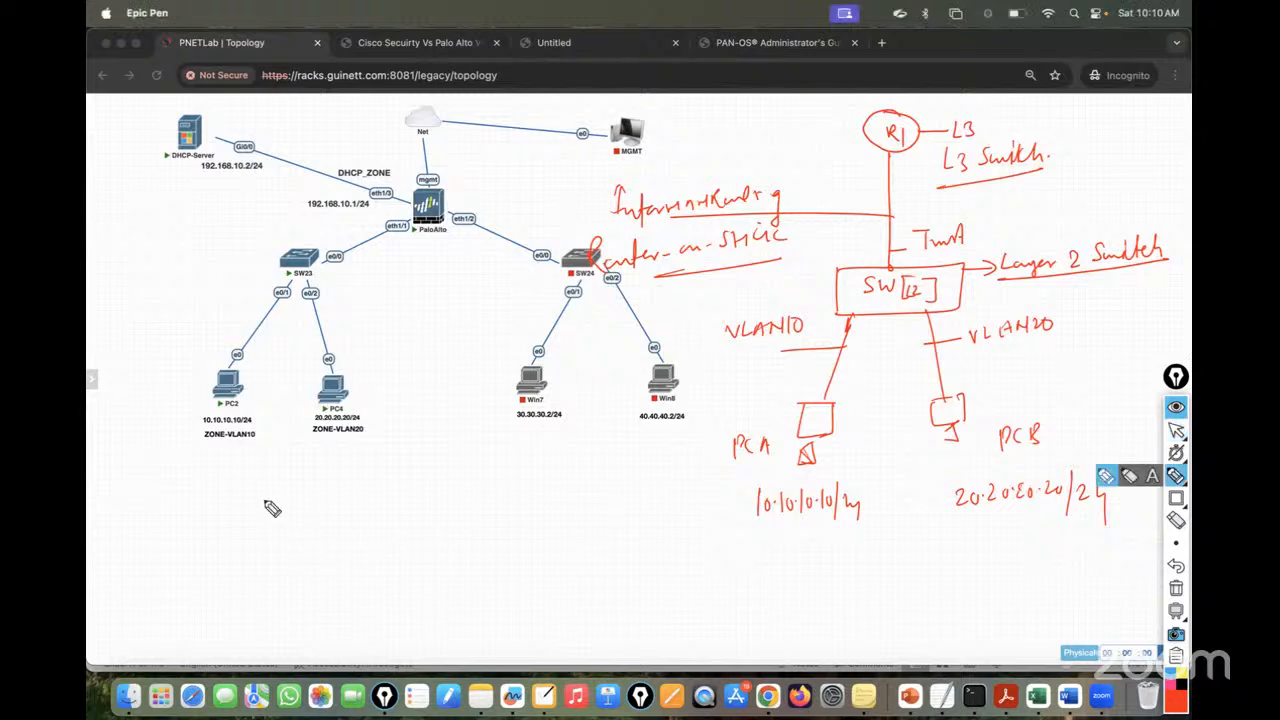
mouse_move(257, 490)
mouse_down()
mouse_move(292, 508)
mouse_move(326, 491)
mouse_move(381, 505)
mouse_move(580, 486)
mouse_up()
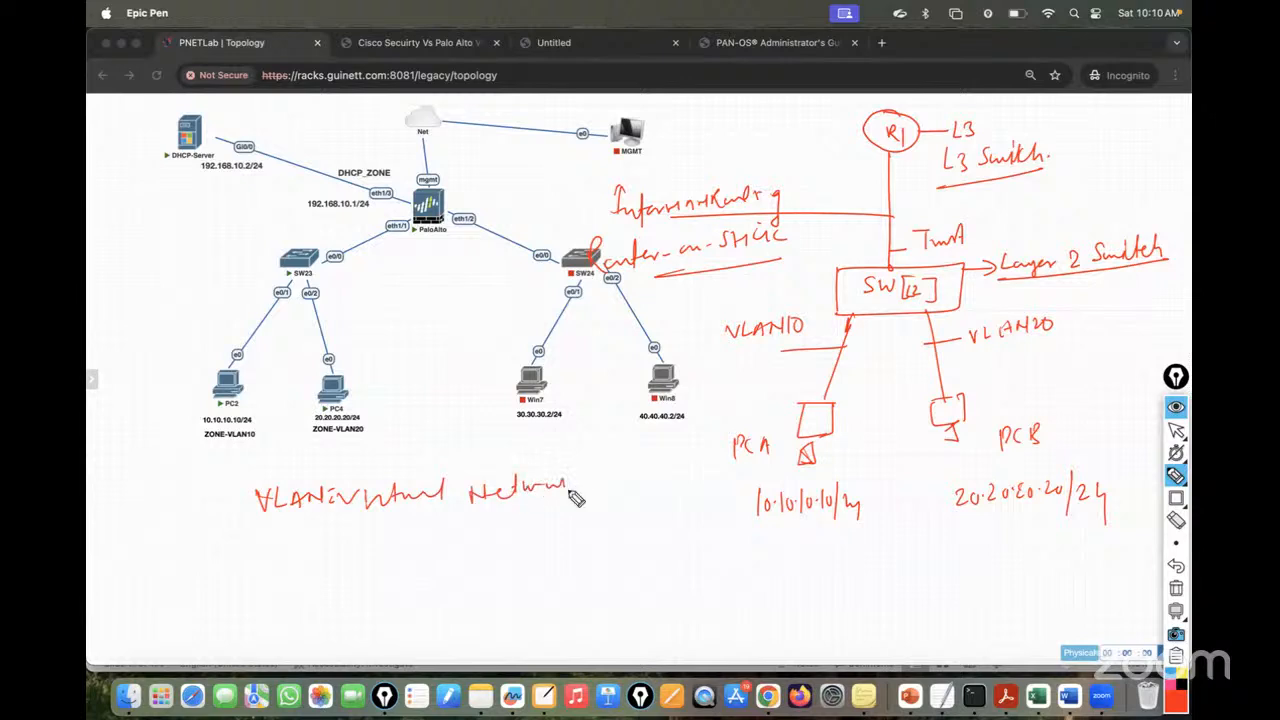
drag(398, 540, 594, 499)
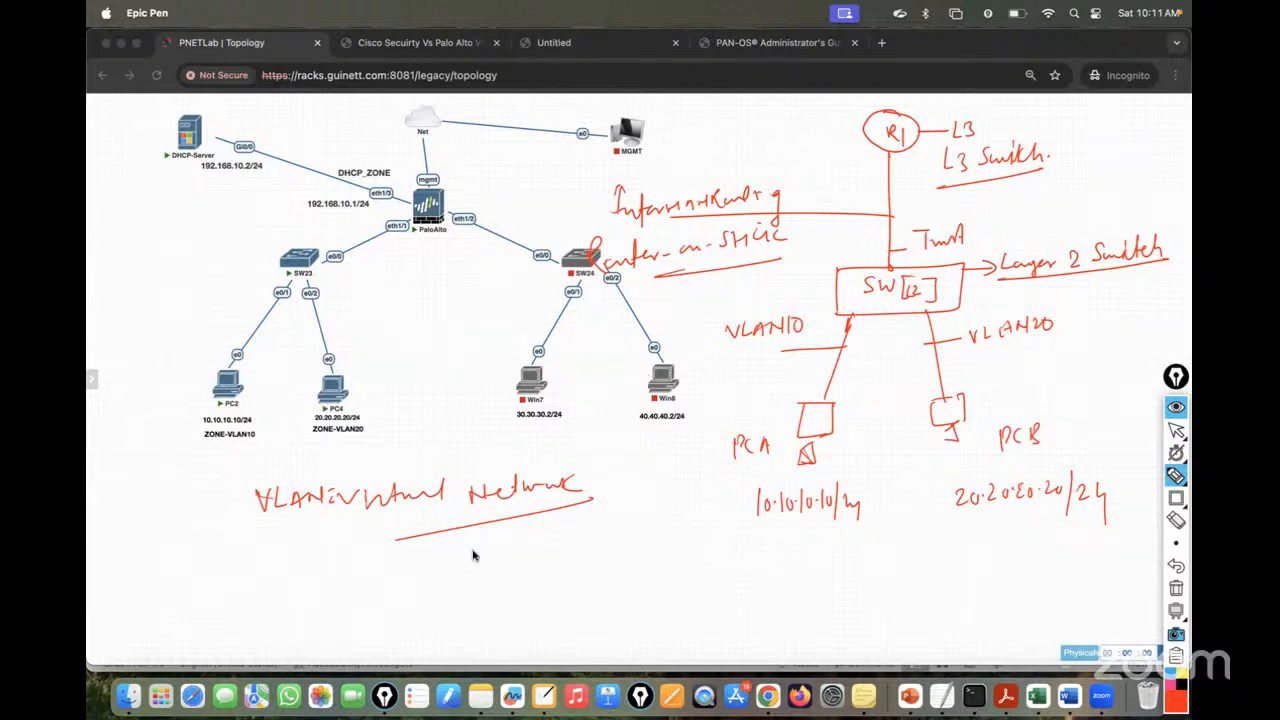
mouse_move(492, 553)
mouse_down()
mouse_move(543, 572)
mouse_move(589, 554)
mouse_move(663, 568)
mouse_move(712, 551)
mouse_up()
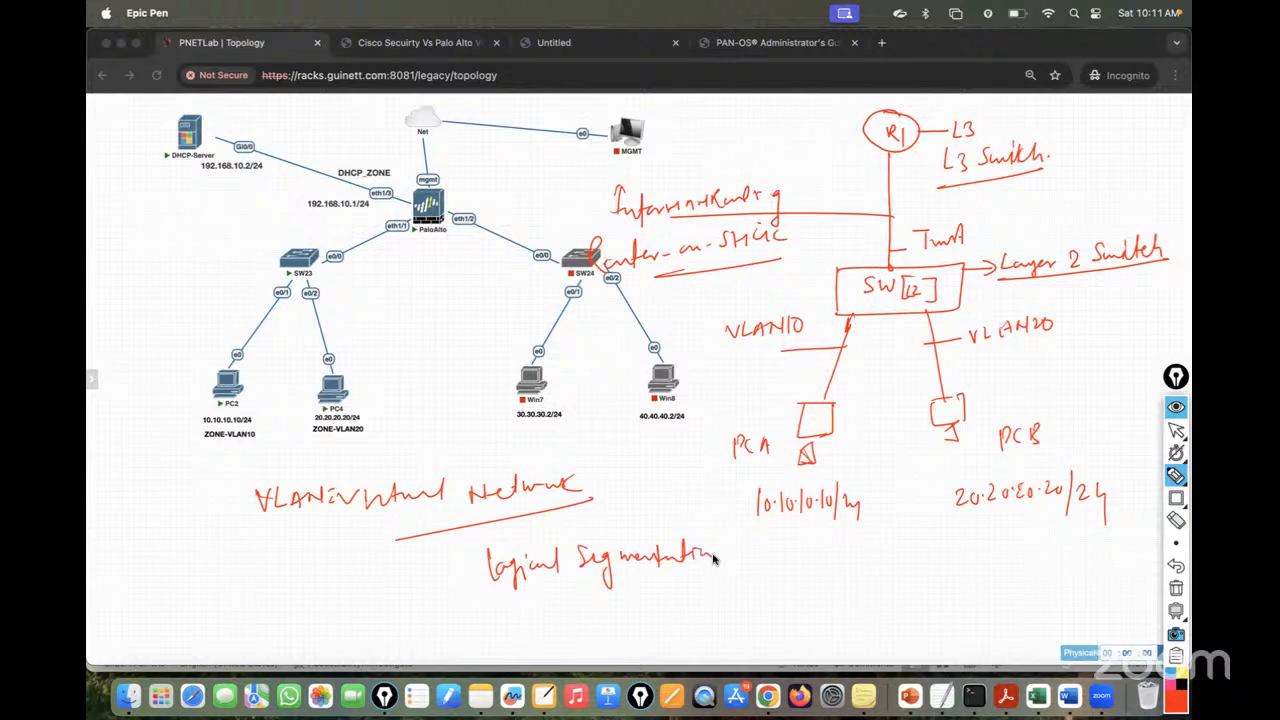
mouse_move(517, 623)
mouse_down()
mouse_move(575, 638)
mouse_move(641, 603)
mouse_move(741, 613)
mouse_move(777, 600)
mouse_move(806, 617)
mouse_move(705, 628)
mouse_up()
mouse_move(468, 620)
mouse_down()
mouse_move(462, 646)
mouse_move(462, 600)
mouse_up()
drag(452, 538, 435, 546)
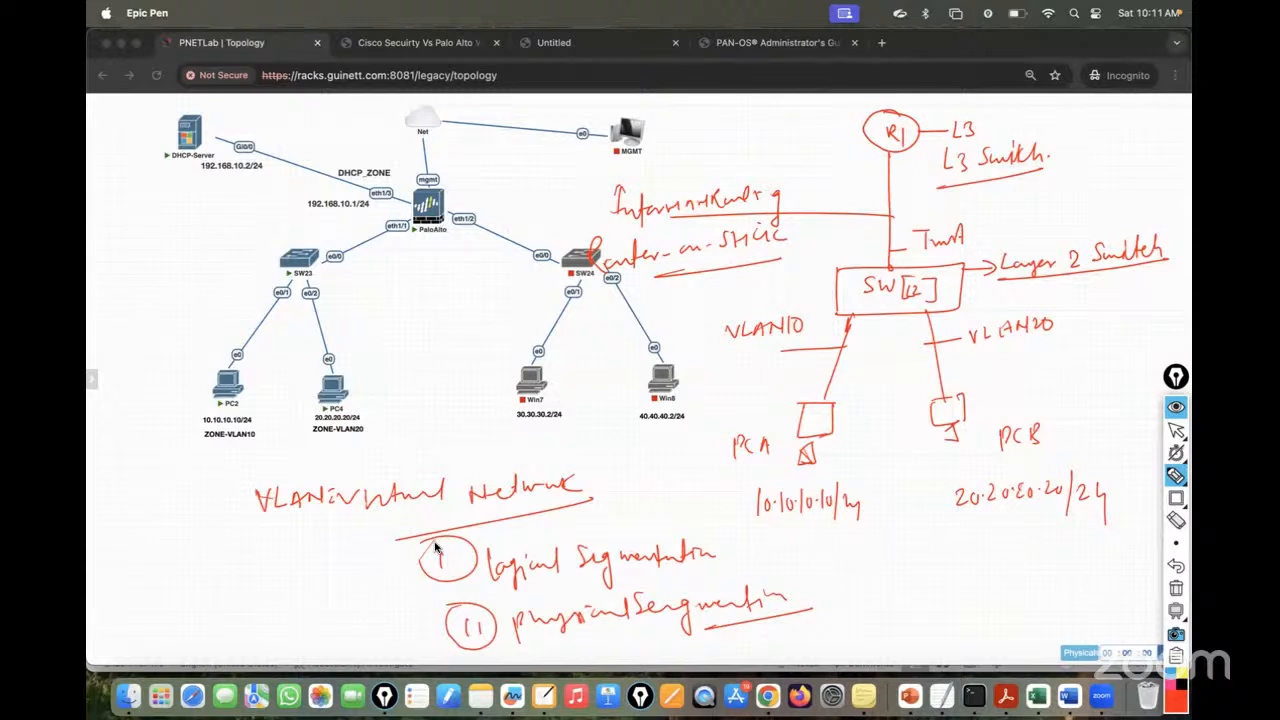
- Draw a box between SW23 and SW24
drag(388, 272, 389, 338)
drag(379, 266, 522, 327)
drag(388, 337, 522, 351)
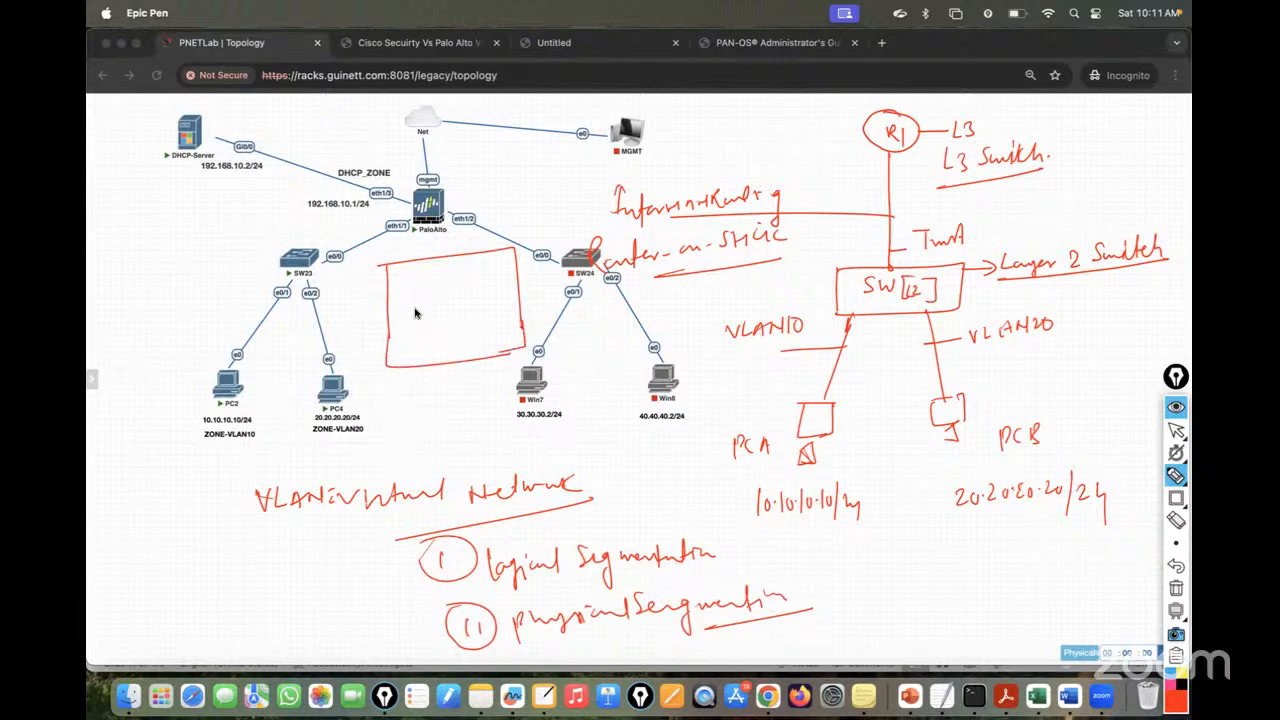
- Label the box Big, split it into halves A and B, and draw lines toward PC2, SW23 and SW24
mouse_move(474, 196)
mouse_down()
mouse_move(508, 210)
mouse_move(497, 198)
mouse_up()
drag(454, 240, 453, 397)
mouse_move(414, 303)
mouse_down()
mouse_move(408, 326)
mouse_move(421, 326)
mouse_up()
mouse_move(410, 317)
mouse_down()
mouse_move(481, 320)
mouse_move(486, 297)
mouse_move(478, 322)
mouse_up()
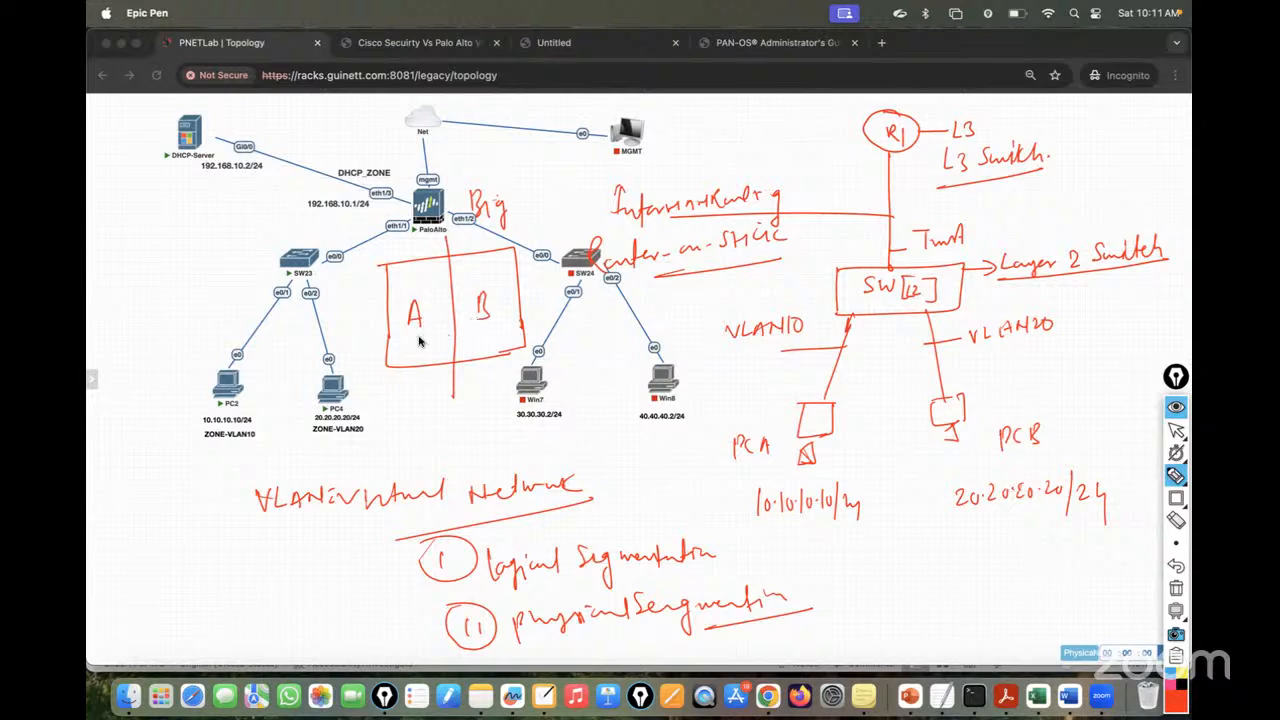
mouse_move(255, 377)
mouse_down()
mouse_move(428, 334)
mouse_move(565, 324)
mouse_up()
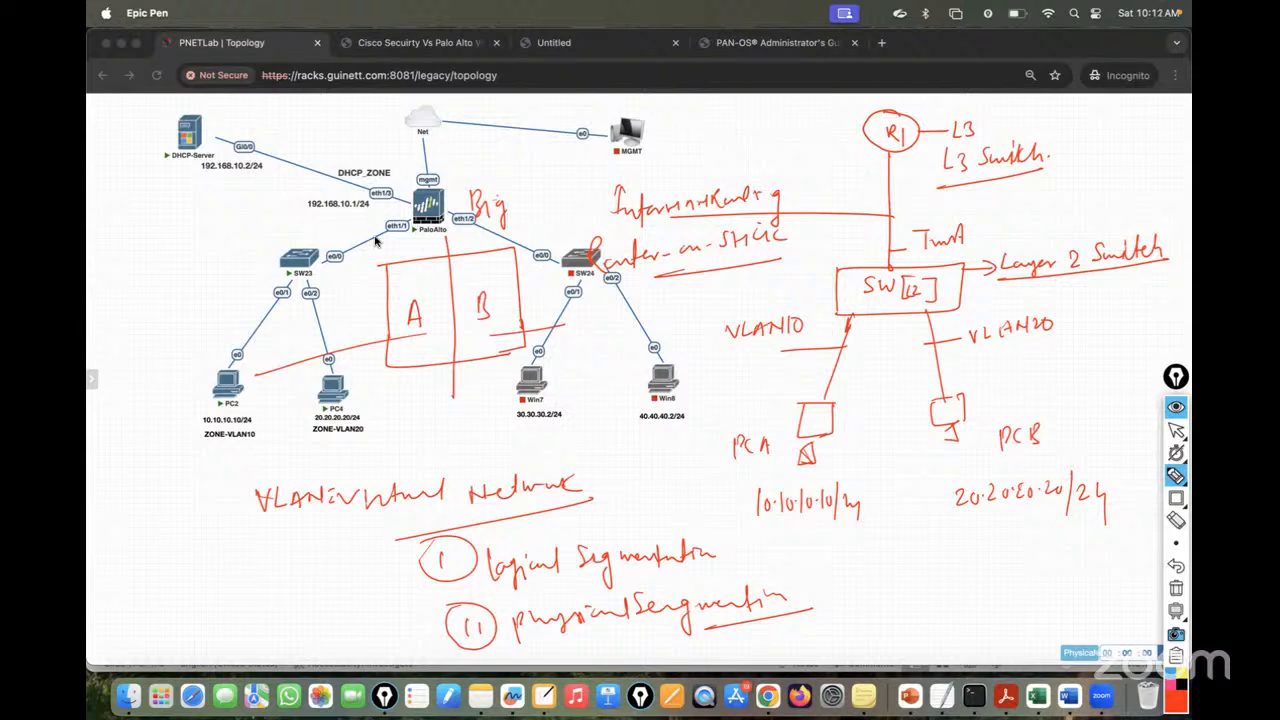
drag(410, 262, 333, 251)
drag(492, 252, 526, 220)
- Draw arrows between A and B, then sketch a small switch box with port circles beside DHCP-Server
mouse_move(480, 300)
mouse_down()
mouse_move(462, 312)
mouse_move(446, 298)
mouse_up()
drag(440, 292, 442, 304)
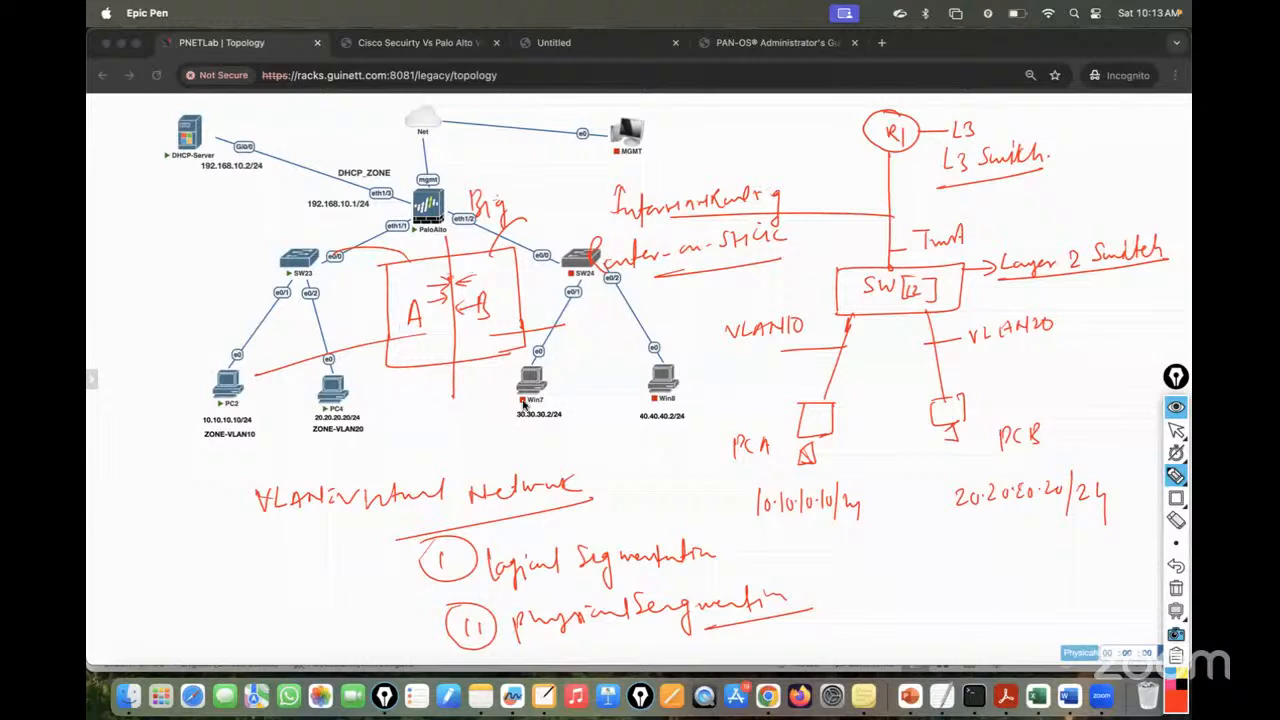
mouse_move(130, 240)
mouse_down()
mouse_move(124, 282)
mouse_move(192, 272)
mouse_move(122, 282)
mouse_move(128, 292)
mouse_move(184, 290)
mouse_up()
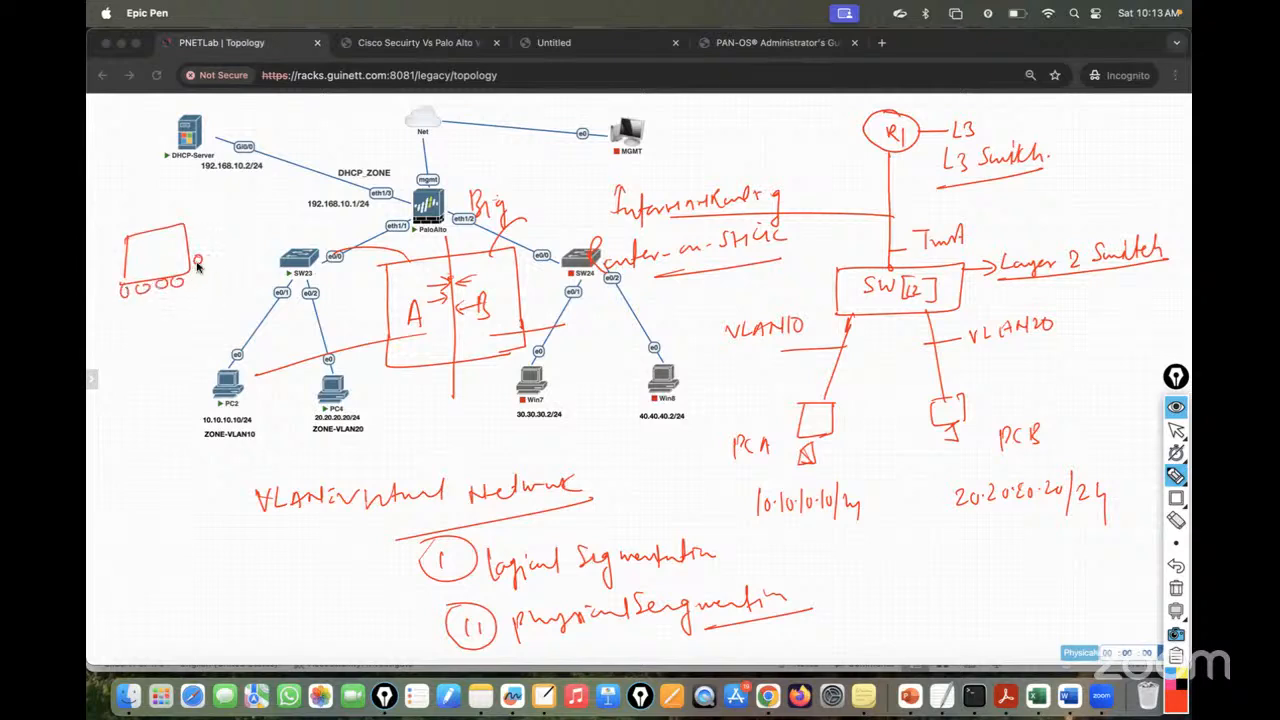
mouse_move(192, 234)
mouse_down()
mouse_move(188, 218)
mouse_move(149, 217)
mouse_up()
mouse_move(133, 211)
mouse_down()
mouse_move(120, 256)
mouse_move(232, 213)
mouse_up()
- Handwrite the HR label above the switch sketch and label the lower port group Subs
drag(189, 176, 189, 192)
drag(189, 184, 199, 183)
drag(199, 174, 199, 191)
drag(207, 180, 221, 192)
mouse_move(211, 236)
mouse_down()
mouse_move(213, 254)
mouse_move(215, 233)
mouse_up()
drag(207, 257, 227, 257)
drag(219, 240, 231, 236)
mouse_move(147, 308)
mouse_down()
mouse_move(139, 322)
mouse_move(179, 320)
mouse_up()
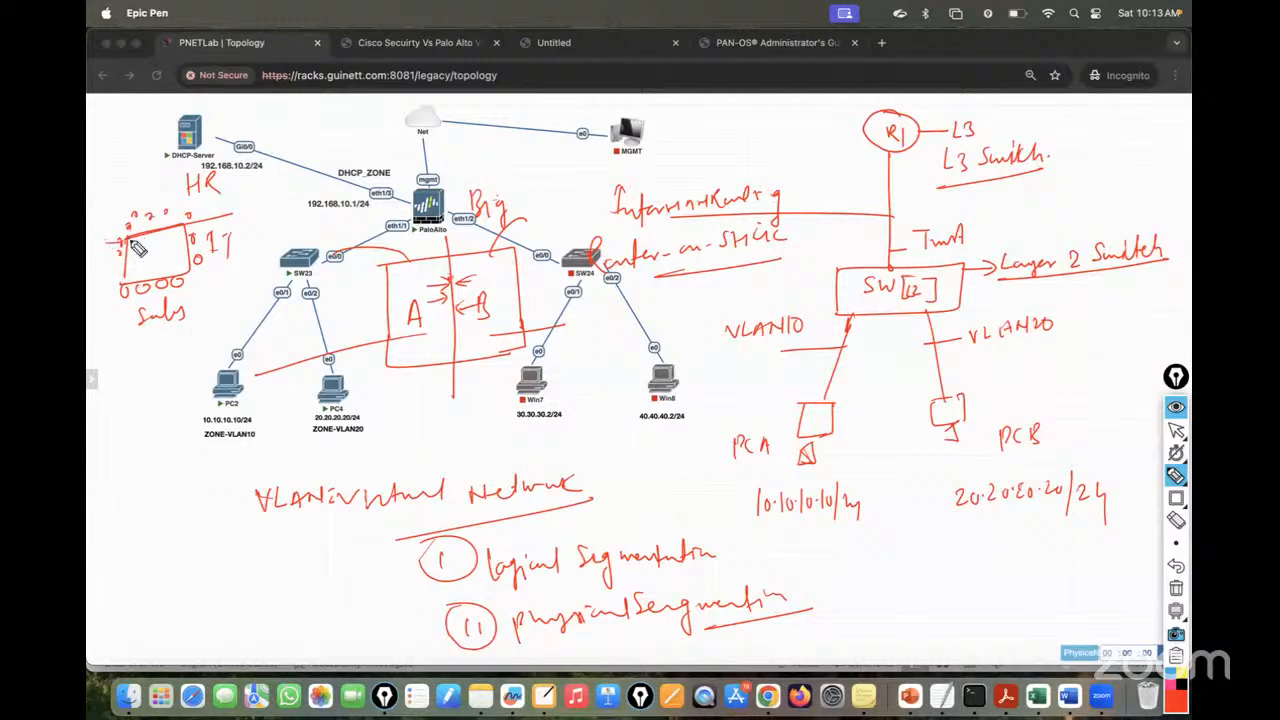
- Link the top ports to HR, bracket the left and lower port groups, and add small boxes
mouse_move(124, 247)
mouse_down()
mouse_move(234, 218)
mouse_move(201, 187)
mouse_up()
mouse_move(112, 197)
mouse_down()
mouse_move(110, 242)
mouse_move(290, 264)
mouse_up()
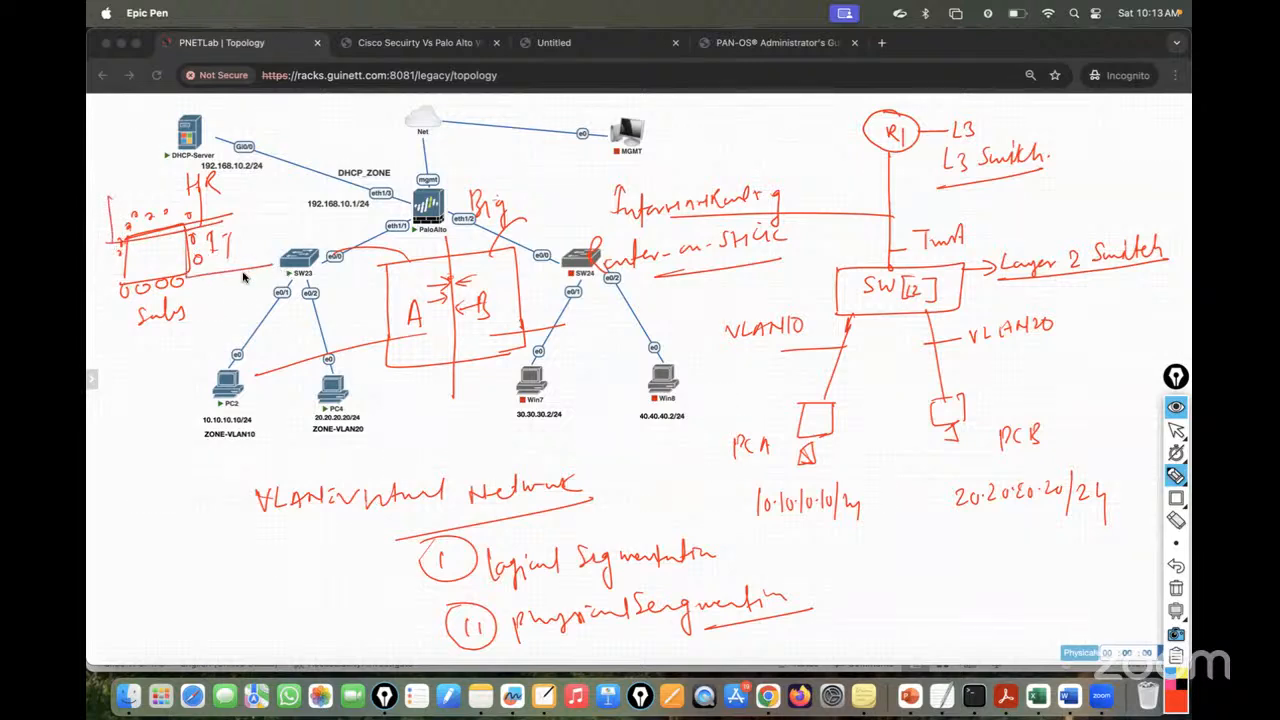
drag(118, 282, 117, 354)
drag(190, 265, 189, 340)
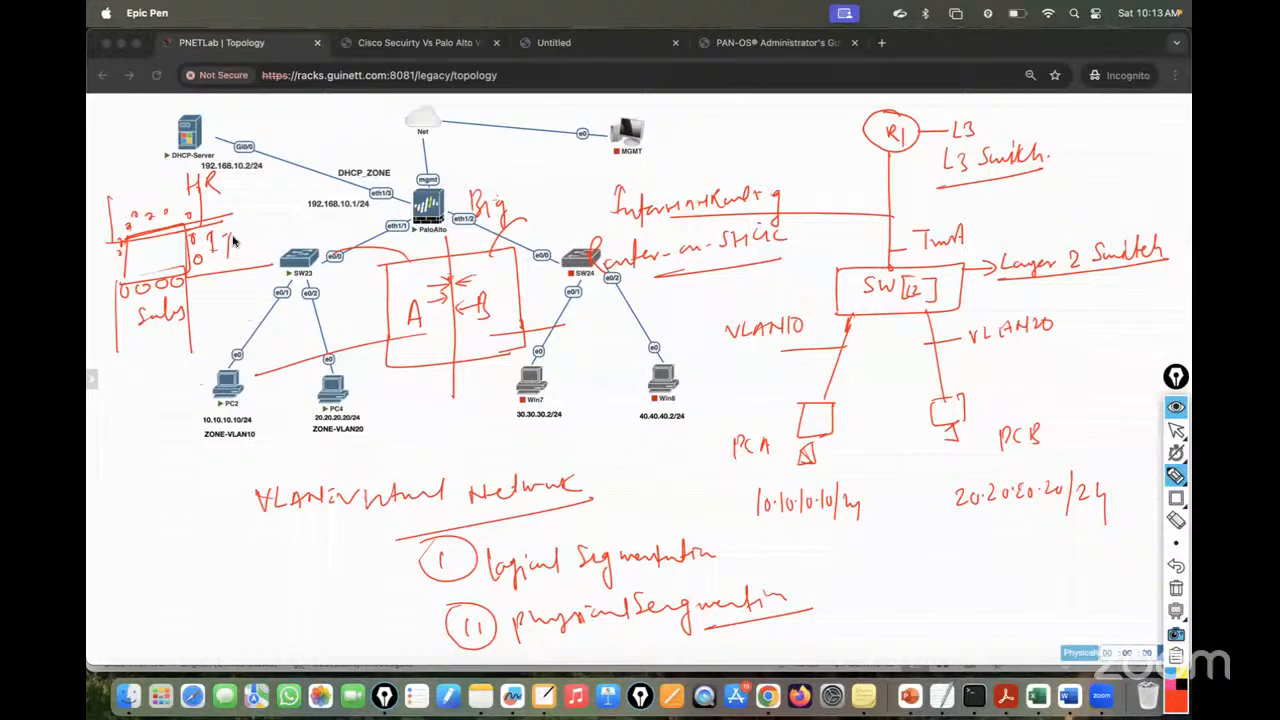
mouse_move(192, 250)
mouse_down()
mouse_move(248, 239)
mouse_move(248, 253)
mouse_up()
mouse_move(248, 227)
mouse_down()
mouse_move(268, 251)
mouse_move(250, 254)
mouse_move(269, 268)
mouse_up()
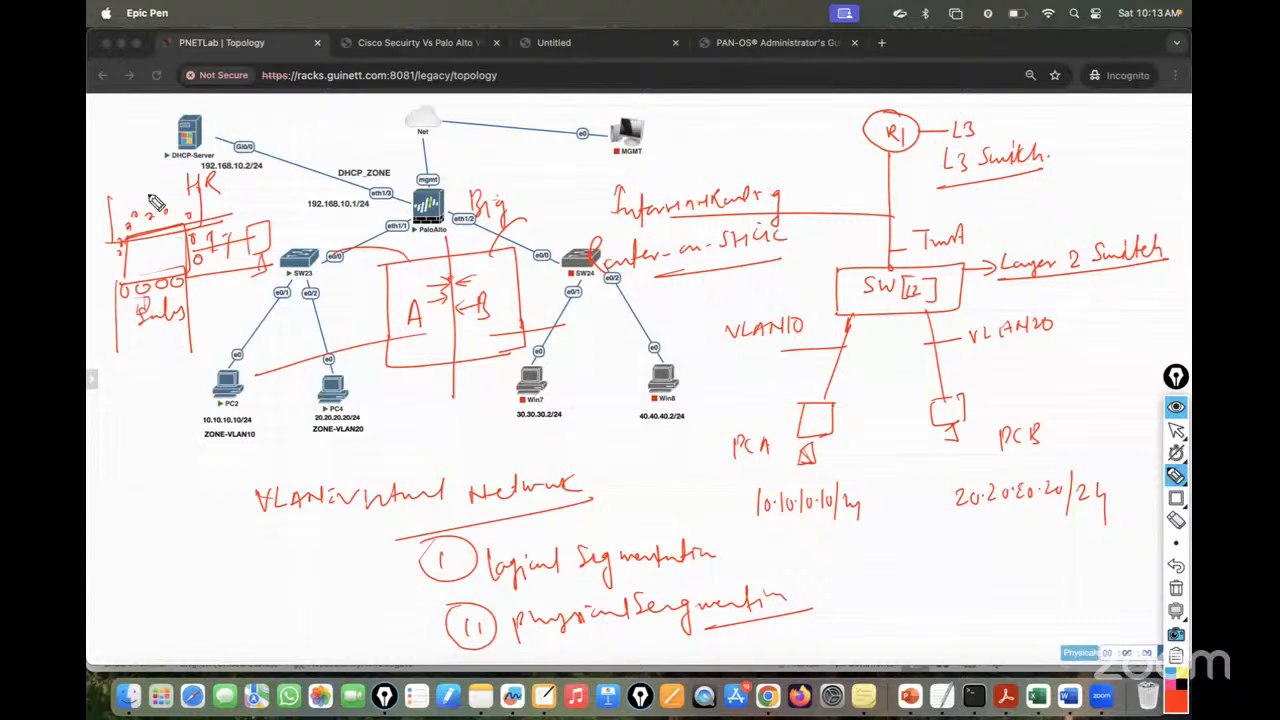
drag(164, 190, 134, 184)
- Clear the old ink and write '192.168.10.0/24 = VLAN10', underlined
click(1176, 588)
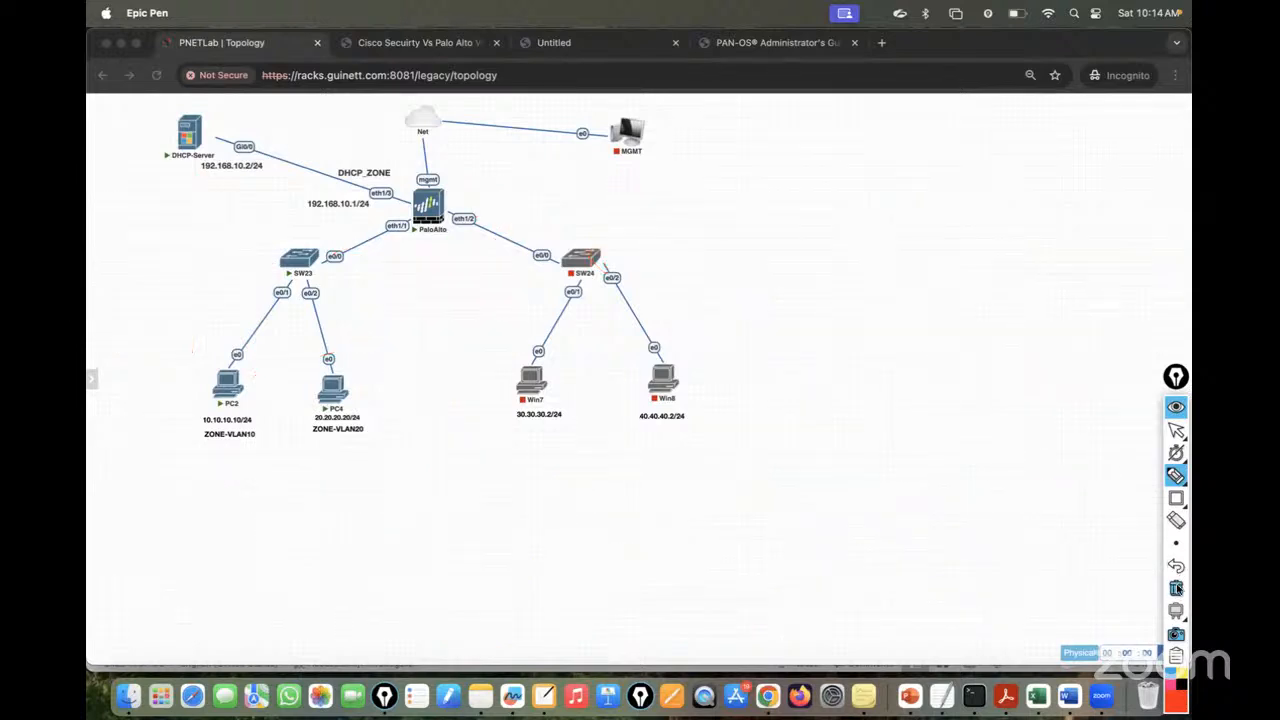
mouse_move(1152, 478)
mouse_move(788, 192)
mouse_down()
mouse_move(788, 212)
mouse_move(832, 210)
mouse_up()
click(828, 209)
mouse_move(842, 194)
mouse_down()
mouse_move(839, 207)
mouse_move(870, 205)
mouse_up()
click(858, 203)
drag(882, 192, 922, 204)
click(889, 199)
drag(924, 188, 928, 206)
mouse_move(765, 229)
mouse_down()
mouse_move(955, 210)
mouse_move(975, 182)
mouse_up()
mouse_move(962, 190)
mouse_down()
mouse_move(1012, 189)
mouse_move(1024, 169)
mouse_move(1058, 186)
mouse_up()
drag(1062, 188, 1092, 168)
drag(1002, 196, 1132, 186)
- Draw a switch box labelled SW1 with ports along its top, left and right sides
mouse_move(924, 322)
mouse_down()
mouse_move(780, 323)
mouse_move(780, 394)
mouse_move(957, 390)
mouse_up()
drag(928, 324, 972, 390)
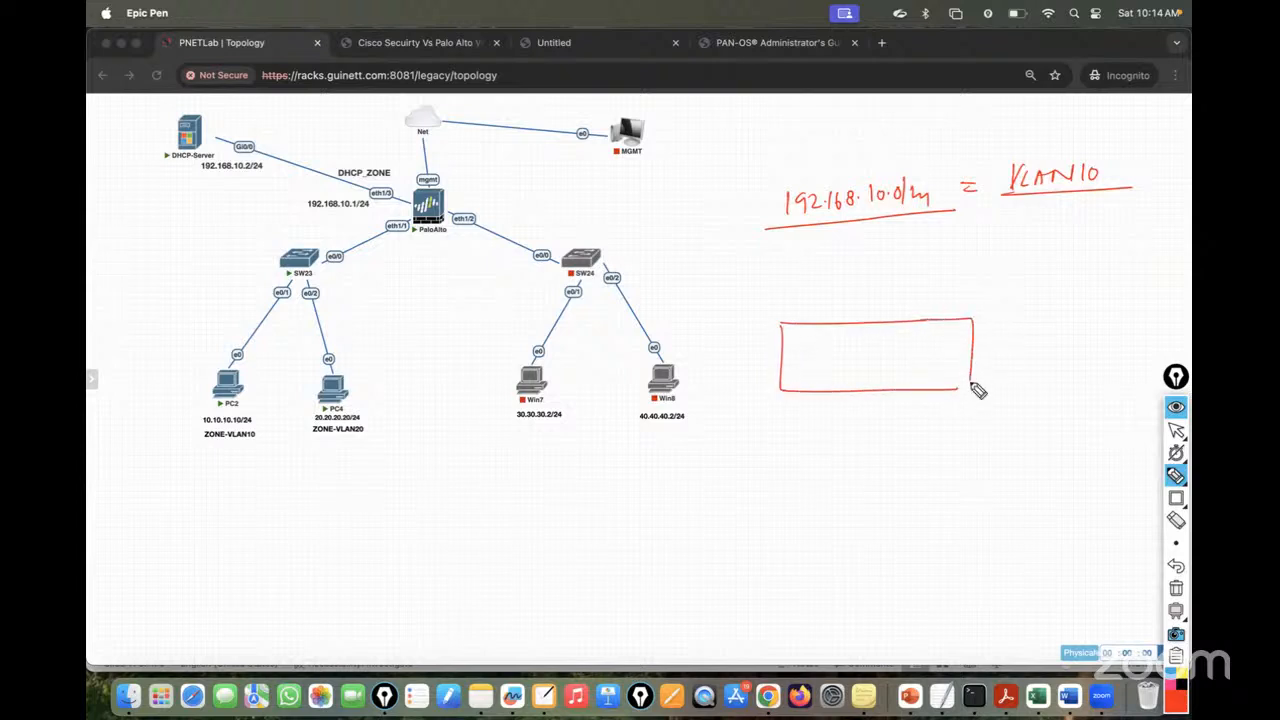
mouse_move(864, 344)
mouse_down()
mouse_move(852, 360)
mouse_move(886, 346)
mouse_move(892, 358)
mouse_up()
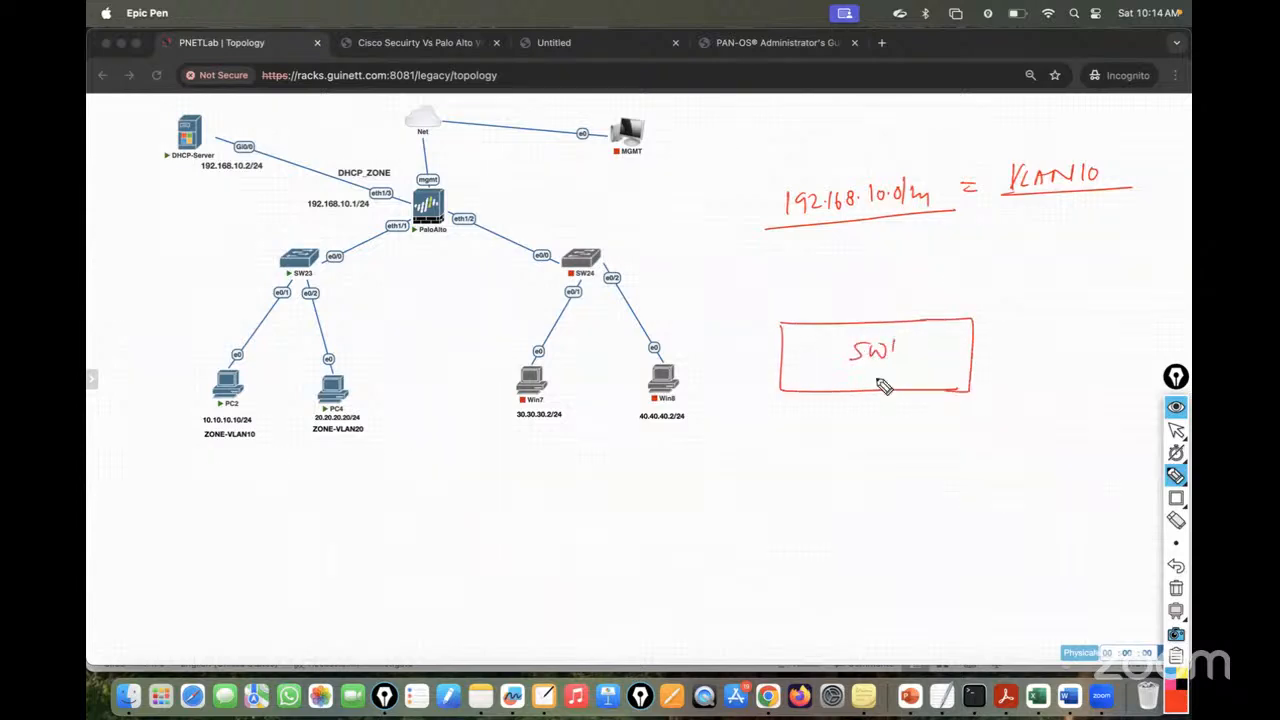
drag(792, 395, 945, 397)
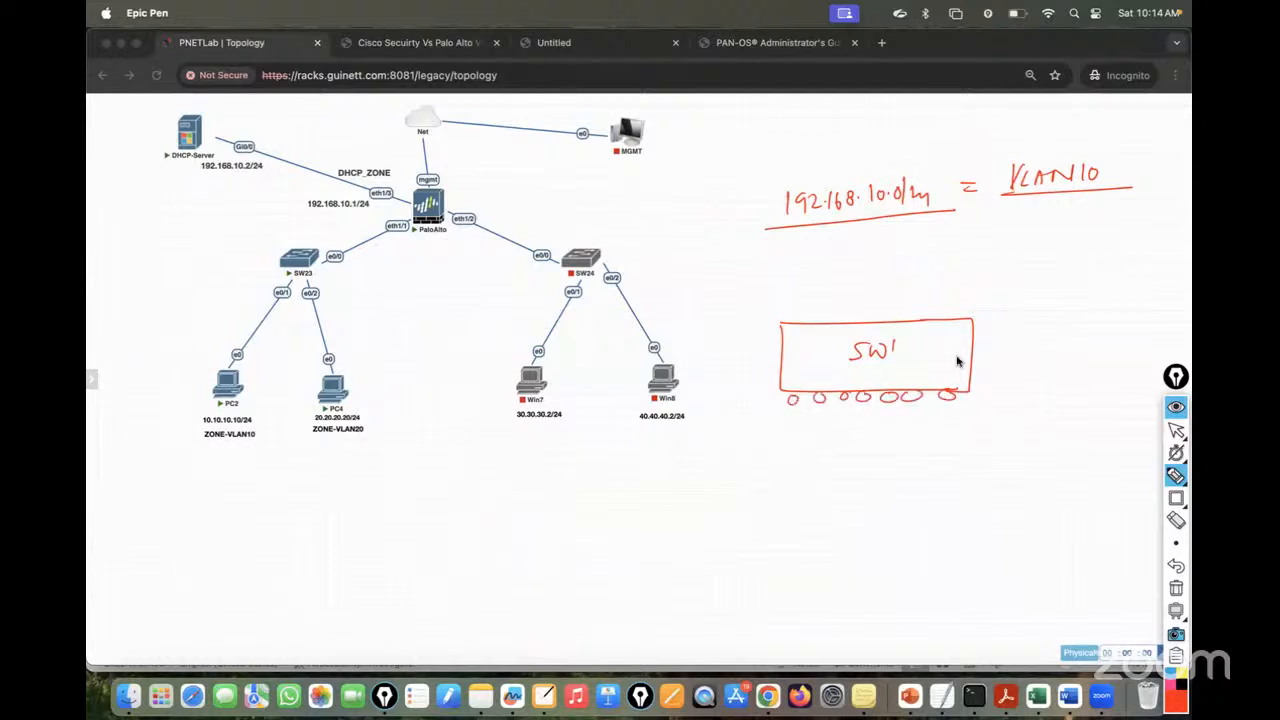
drag(985, 321, 986, 343)
mouse_move(985, 375)
mouse_down()
mouse_move(983, 386)
mouse_move(982, 360)
mouse_up()
mouse_move(776, 328)
mouse_down()
mouse_move(770, 386)
mouse_move(787, 318)
mouse_up()
drag(810, 309, 843, 318)
drag(858, 309, 940, 319)
drag(961, 308, 963, 316)
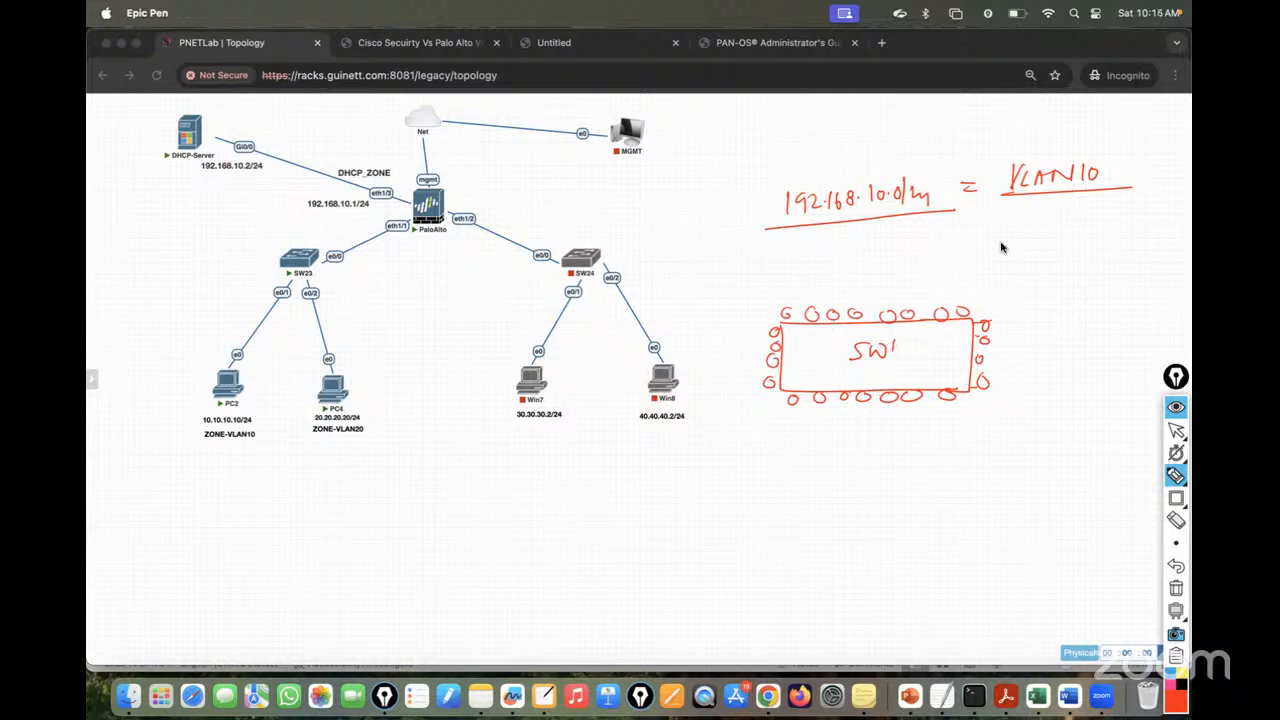
- Arrow VLAN10 to SW1 and point its port groups to Sales, HR, IT and MKK
drag(1025, 198, 966, 295)
mouse_move(829, 396)
mouse_down()
mouse_move(826, 474)
mouse_move(834, 463)
mouse_move(814, 519)
mouse_move(881, 517)
mouse_up()
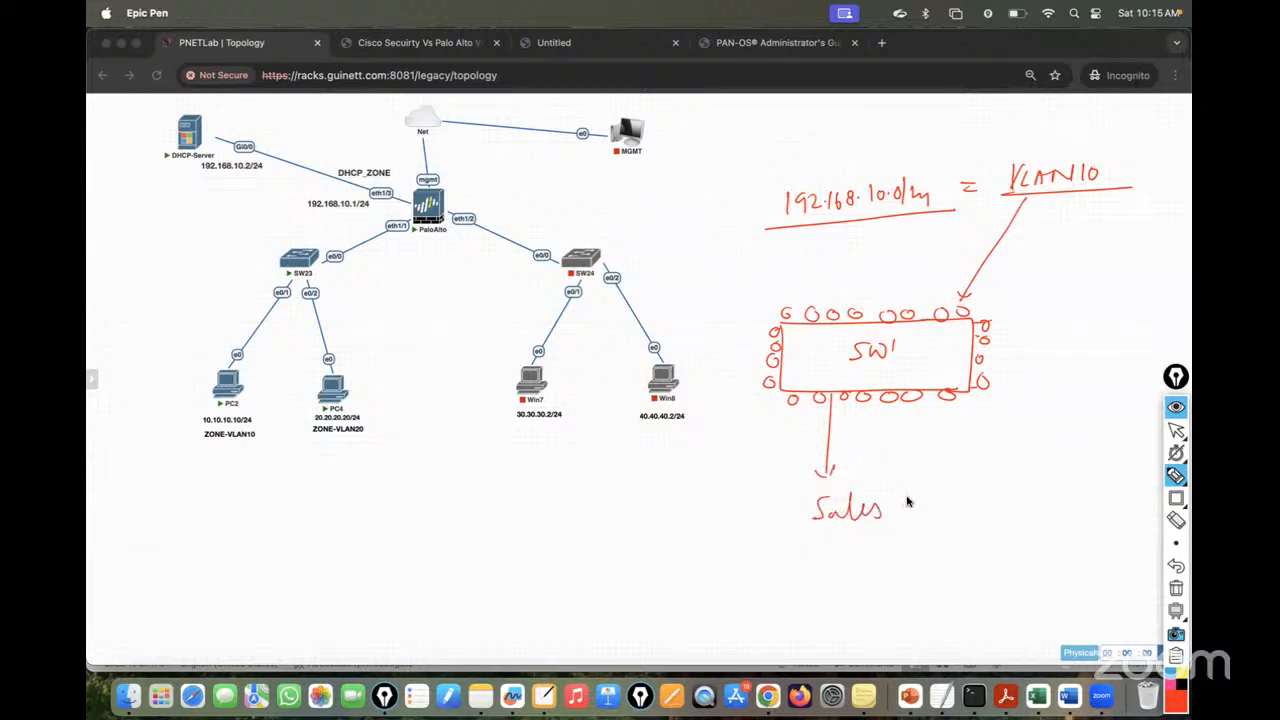
drag(981, 346, 1042, 357)
drag(1044, 344, 1057, 356)
mouse_move(1076, 334)
mouse_down()
mouse_move(1073, 355)
mouse_move(1097, 357)
mouse_up()
drag(856, 268, 854, 310)
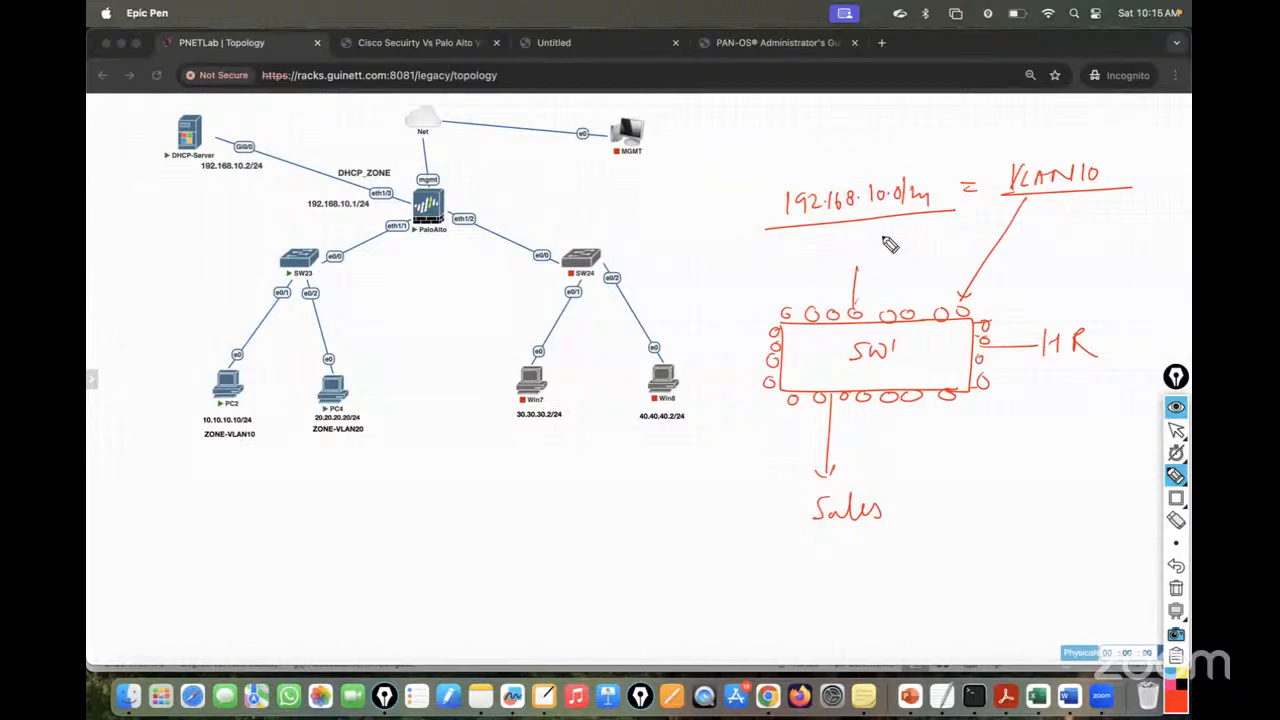
drag(876, 238, 886, 261)
mouse_move(893, 238)
mouse_down()
mouse_move(909, 236)
mouse_move(902, 260)
mouse_up()
mouse_move(771, 360)
mouse_down()
mouse_move(672, 342)
mouse_move(701, 350)
mouse_up()
drag(711, 332, 712, 349)
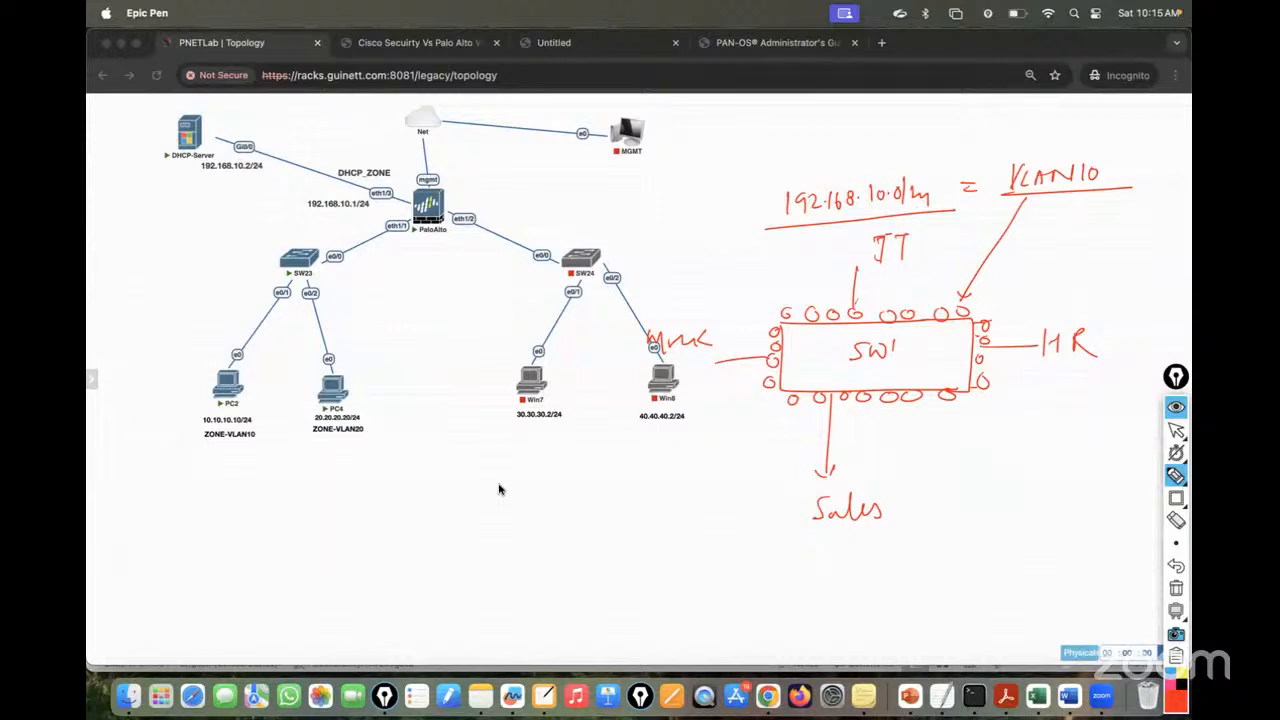
- Write 'Broadcast Network' under the diagram, tick SW1's corners, and toggle the pen off and on
mouse_move(459, 512)
mouse_down()
mouse_move(563, 487)
mouse_move(597, 463)
mouse_move(680, 455)
mouse_move(672, 470)
mouse_up()
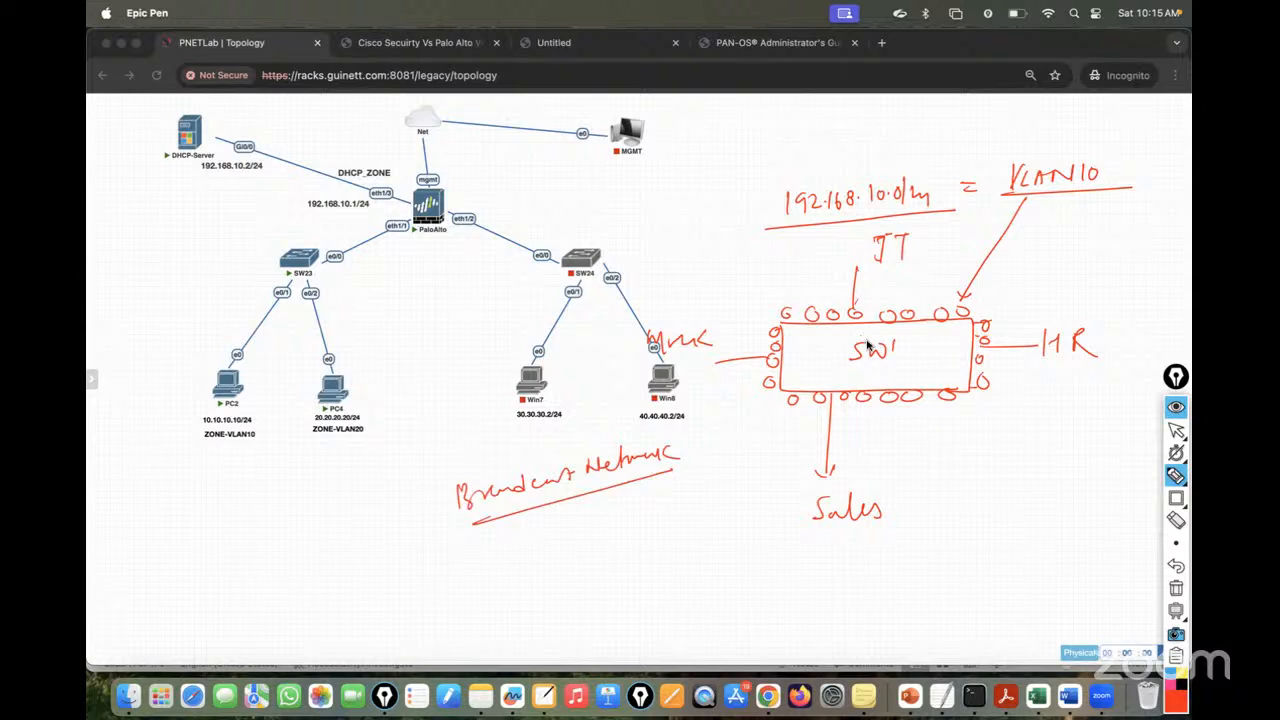
drag(769, 293, 781, 323)
drag(984, 282, 973, 321)
drag(975, 372, 980, 415)
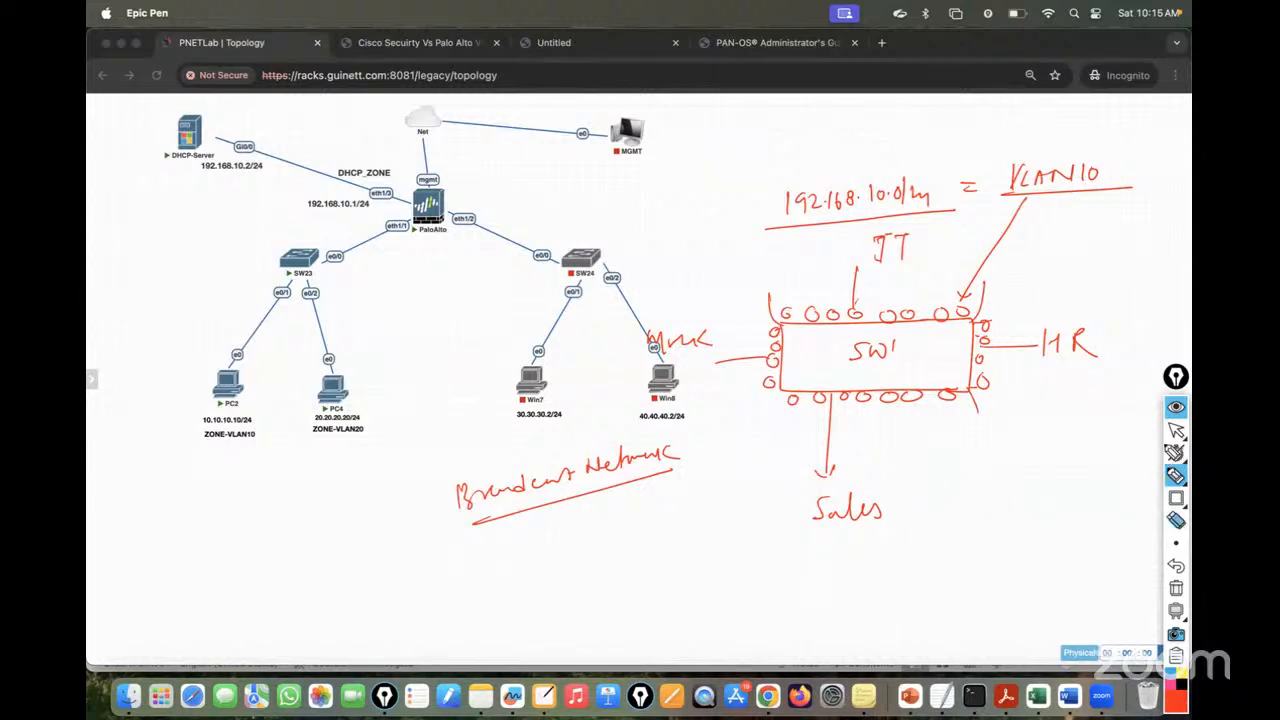
click(1177, 429)
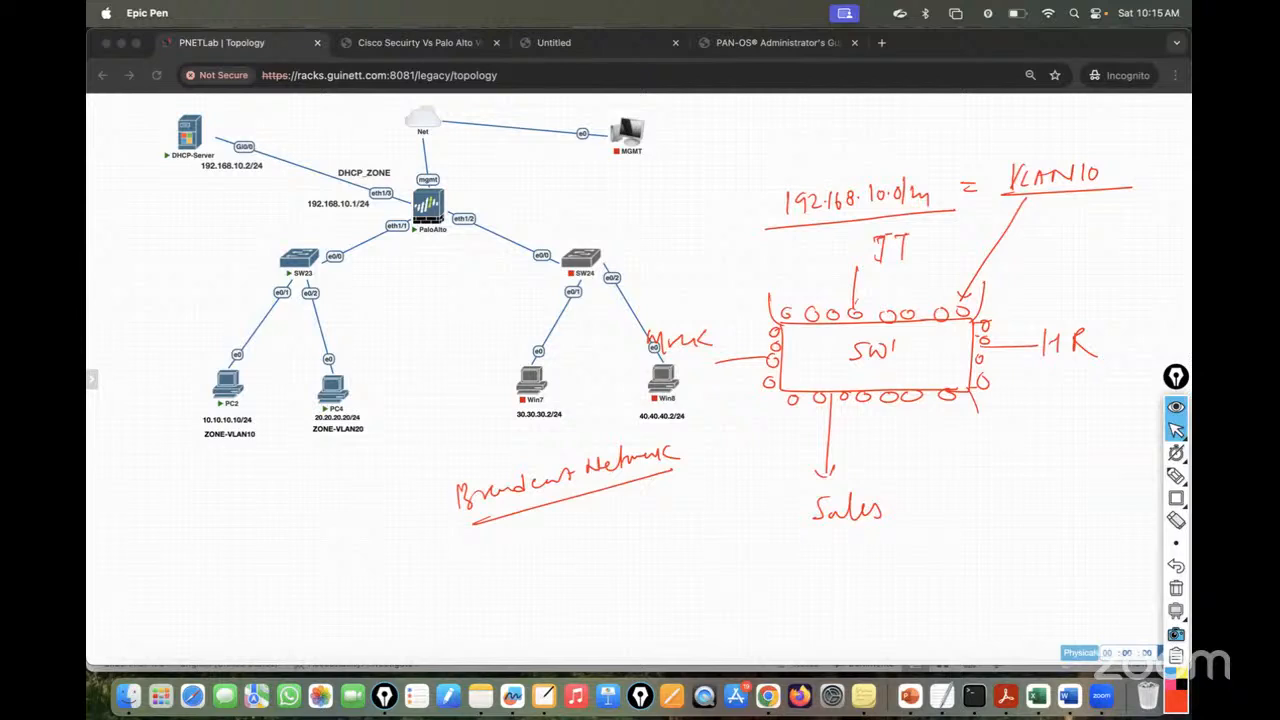
click(1175, 477)
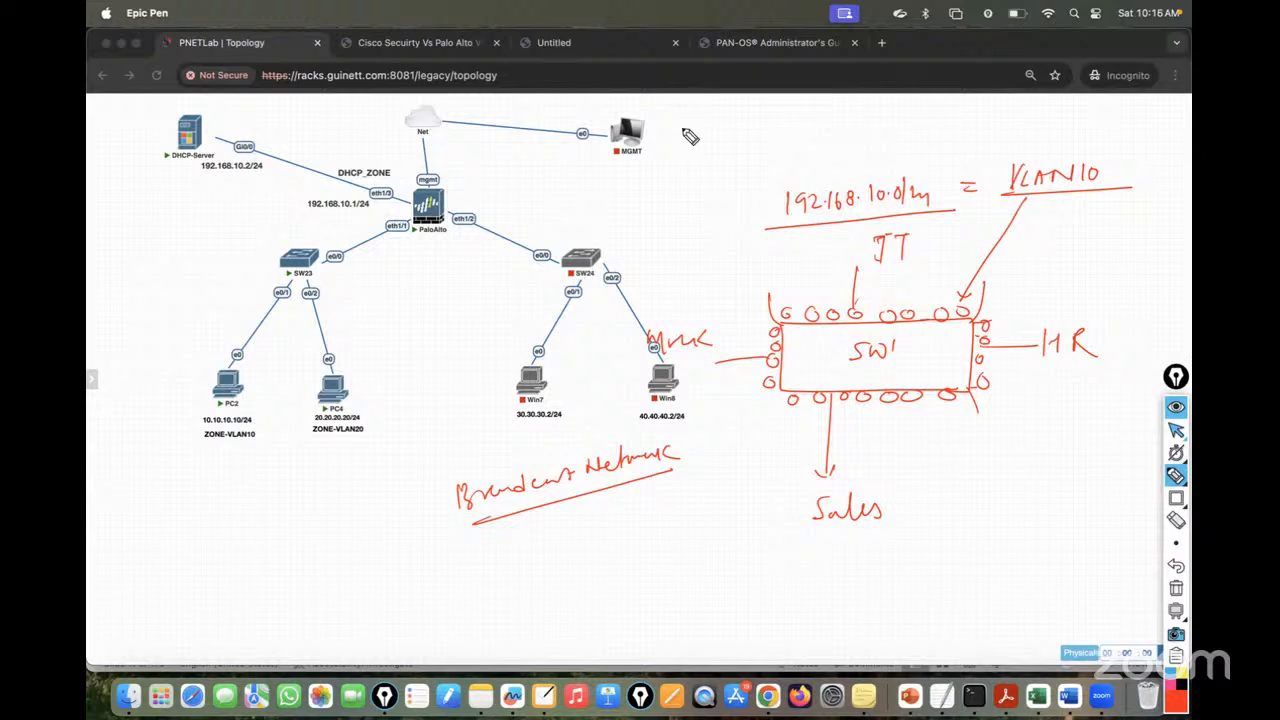
- Write 192.168.10.0/25 and 192.168.10.128/25 from the /24 and tag each half as a VLAN
mouse_move(688, 110)
mouse_down()
mouse_move(729, 123)
mouse_move(746, 106)
mouse_move(752, 118)
mouse_move(766, 106)
mouse_move(963, 125)
mouse_move(1096, 116)
mouse_up()
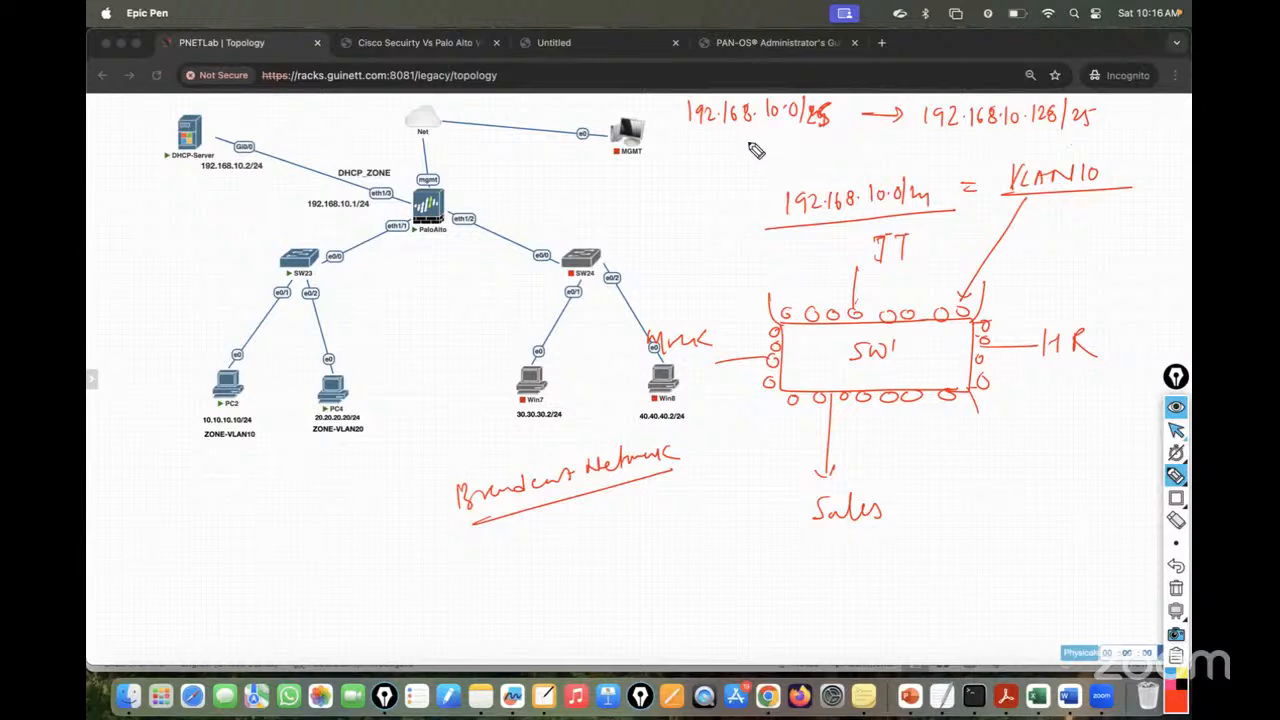
drag(838, 185, 760, 132)
drag(838, 150, 997, 142)
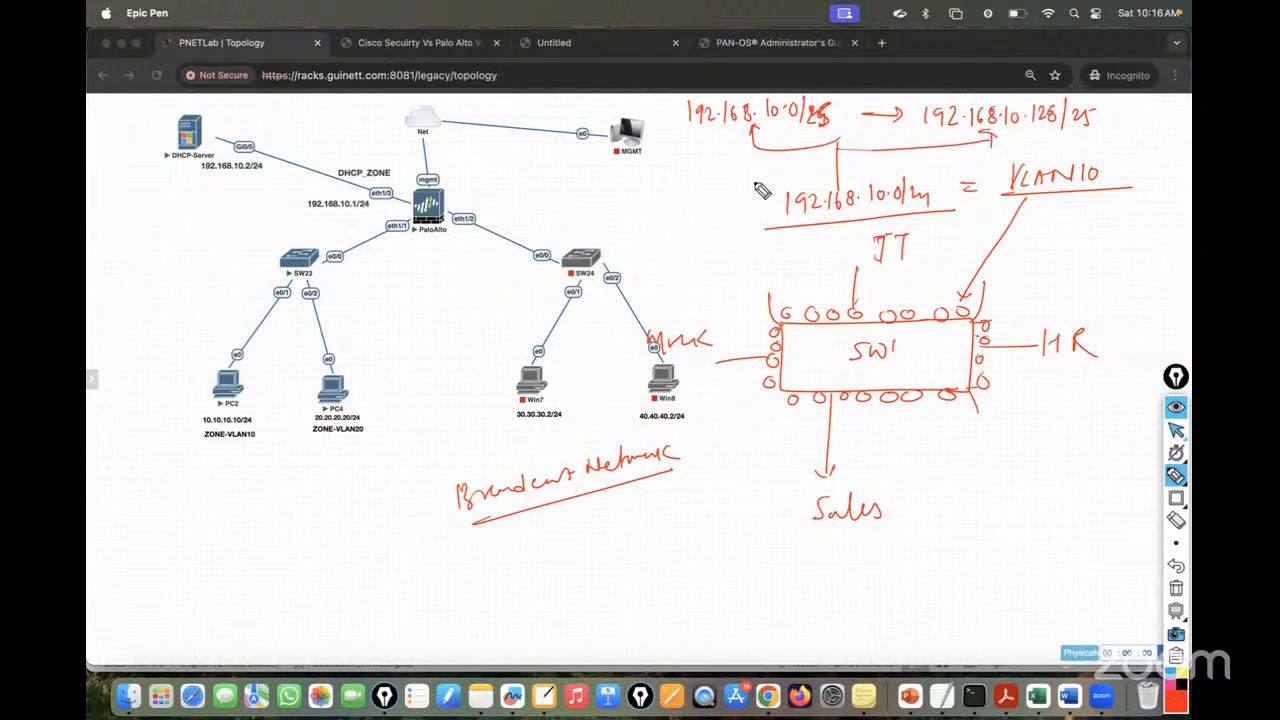
mouse_move(1038, 138)
mouse_down()
mouse_move(1032, 152)
mouse_move(1036, 134)
mouse_move(1180, 133)
mouse_up()
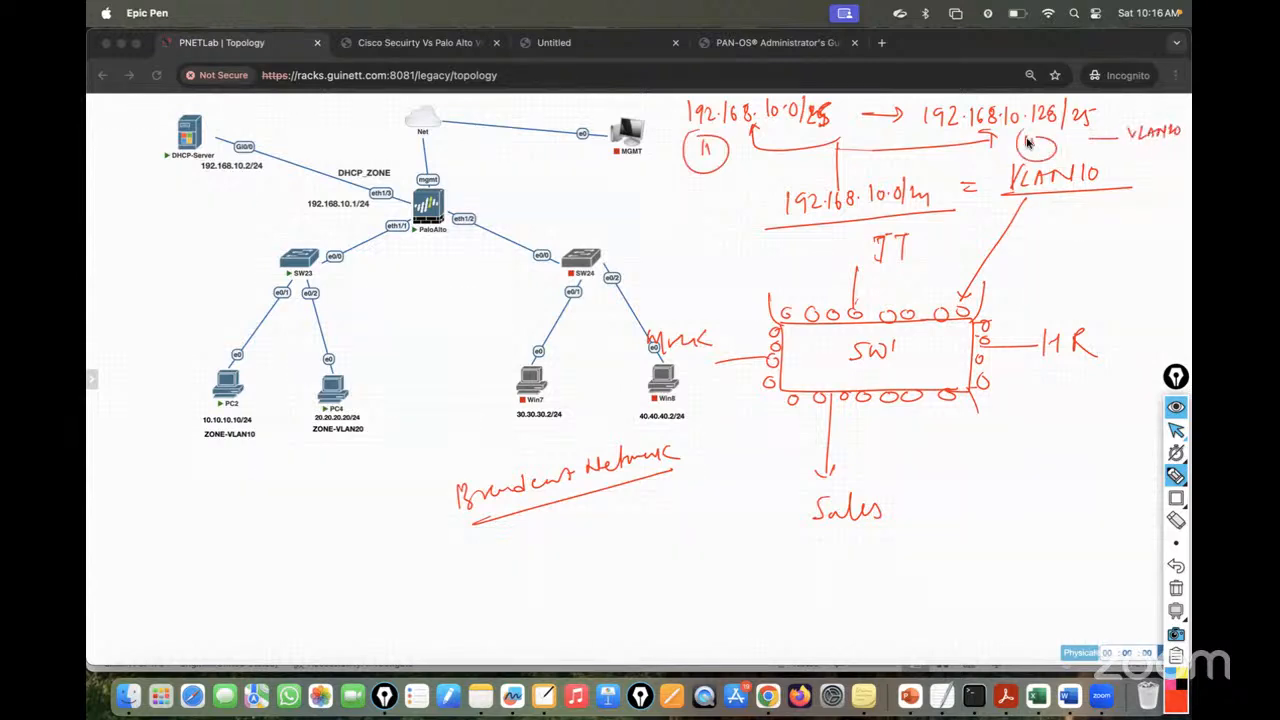
mouse_move(649, 158)
mouse_down()
mouse_move(672, 176)
mouse_move(702, 160)
mouse_up()
- Box the 192.168.10.0/24 note and loop SW1's port groups to each VLAN half
drag(1160, 128, 1013, 318)
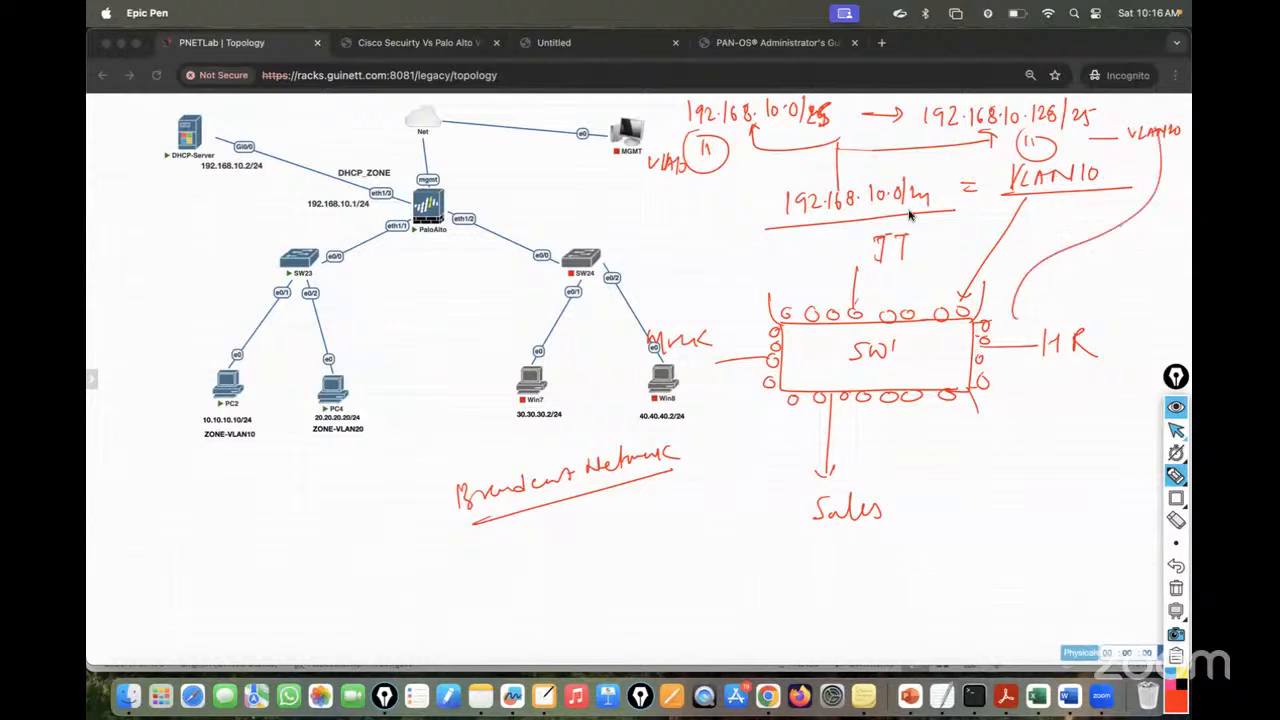
drag(862, 226, 860, 288)
mouse_move(770, 248)
mouse_down()
mouse_move(938, 162)
mouse_move(890, 212)
mouse_up()
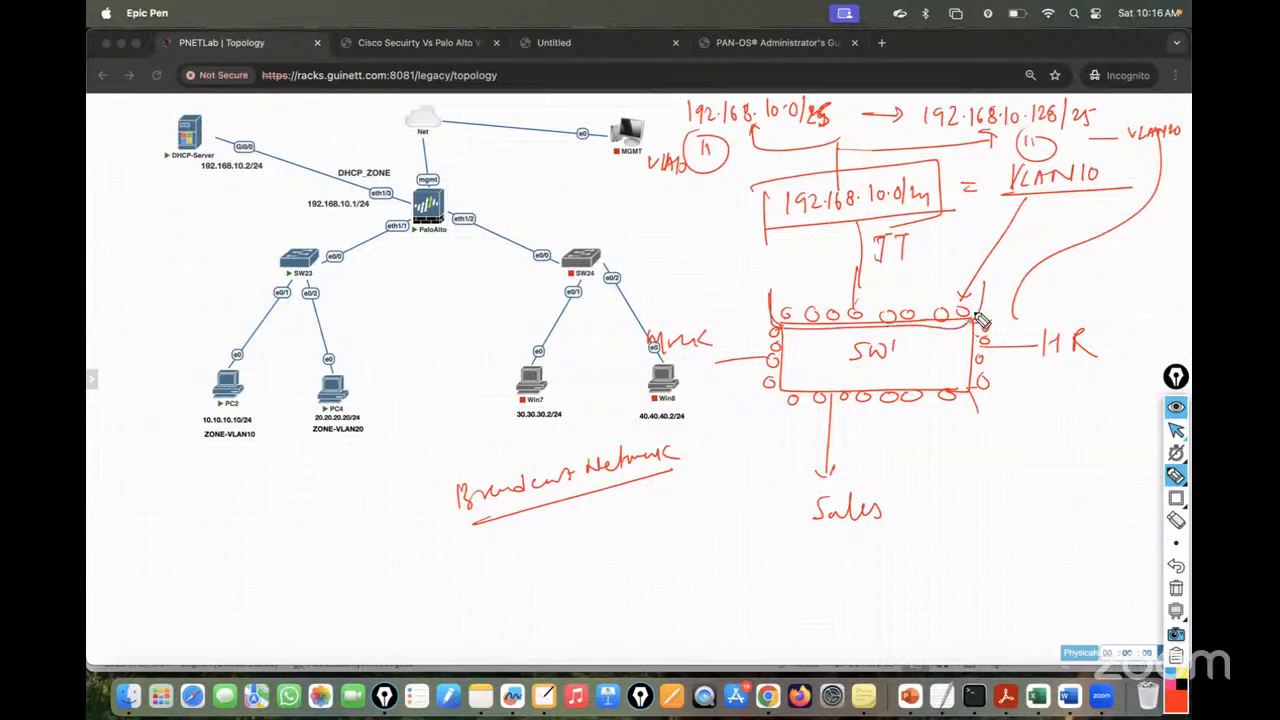
mouse_move(978, 318)
mouse_down()
mouse_move(765, 295)
mouse_move(704, 188)
mouse_up()
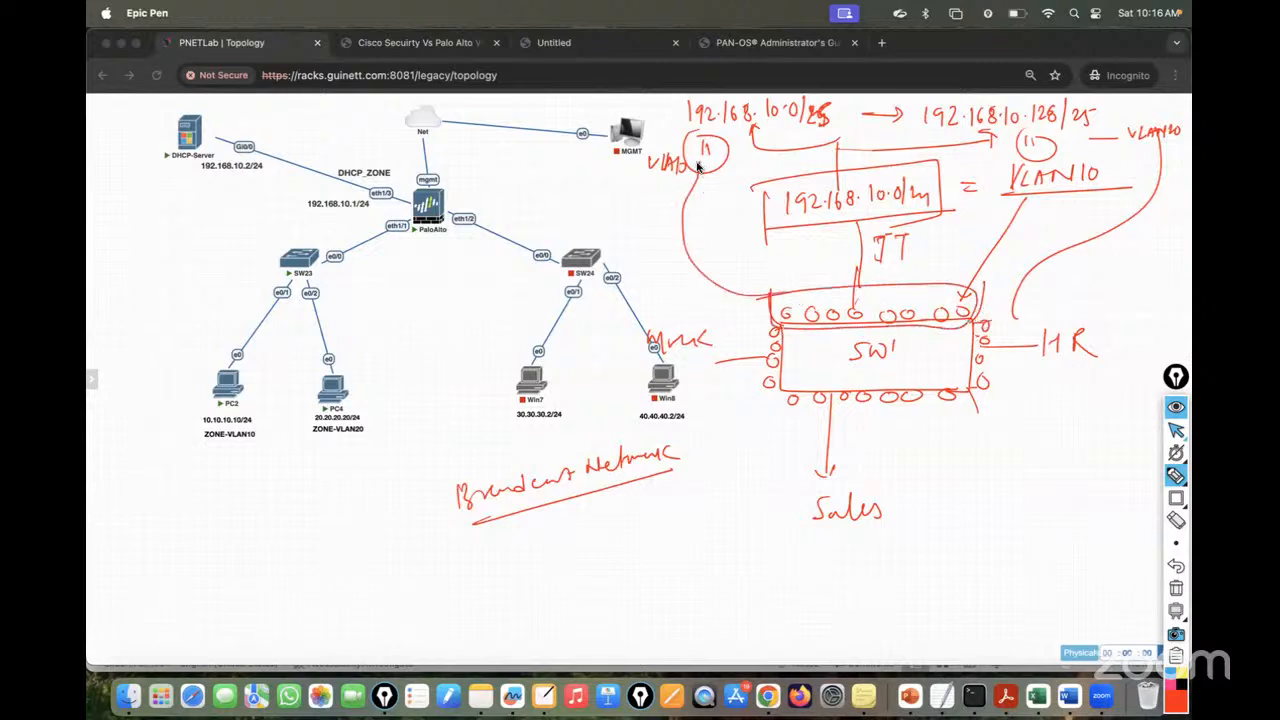
mouse_move(978, 320)
mouse_down()
mouse_move(976, 336)
mouse_move(1066, 271)
mouse_move(1158, 140)
mouse_up()
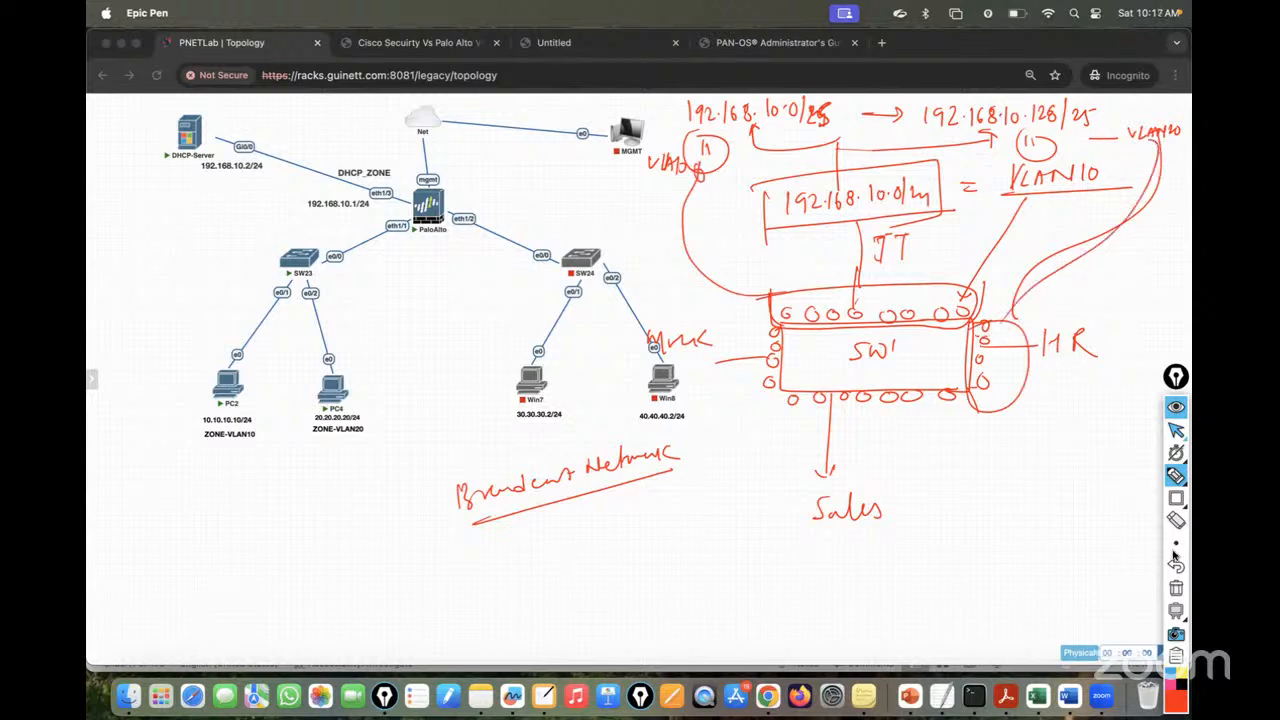
- Clear the ink and write a benefits note starting with Improved Performance
click(1181, 590)
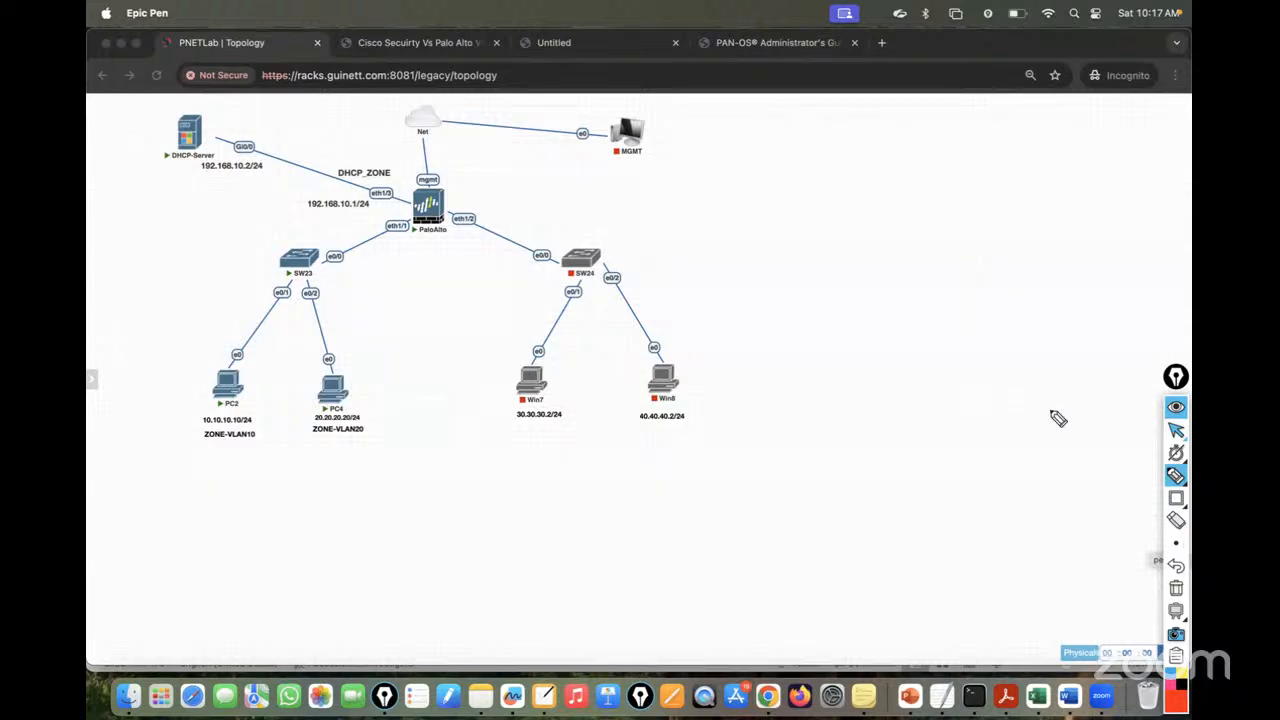
click(1176, 476)
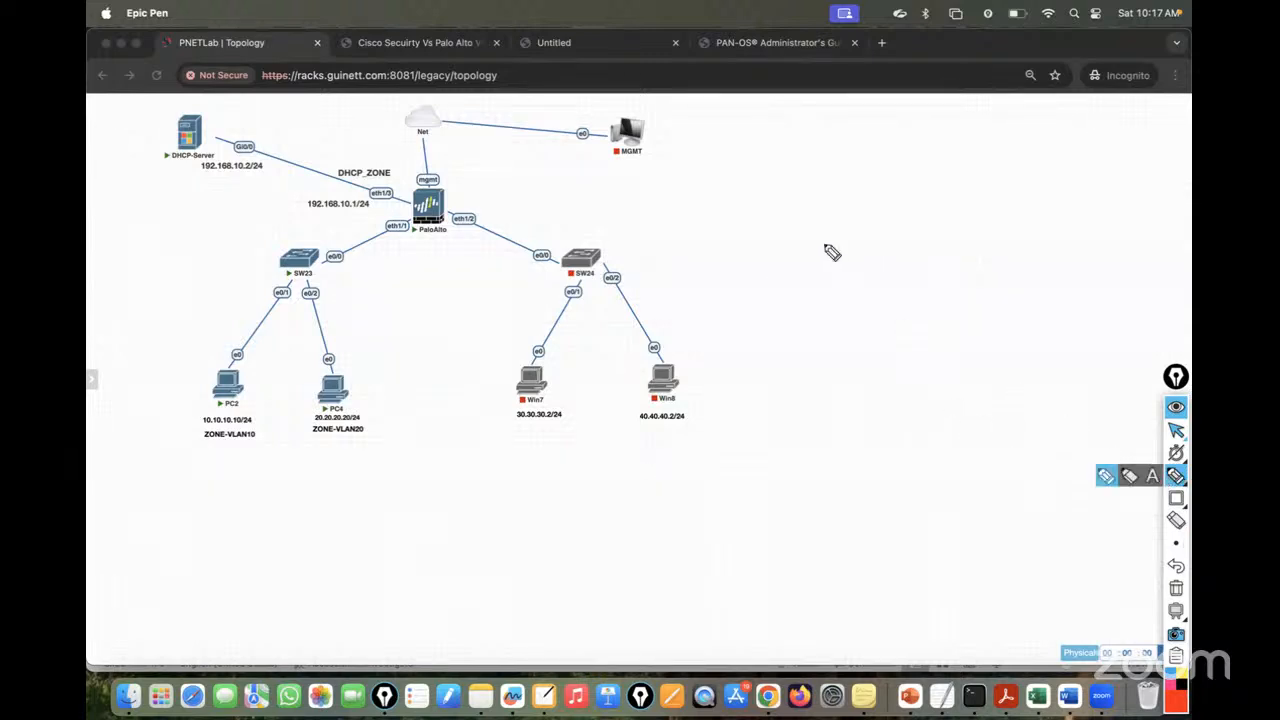
mouse_move(800, 257)
mouse_down()
mouse_move(929, 229)
mouse_move(952, 255)
mouse_up()
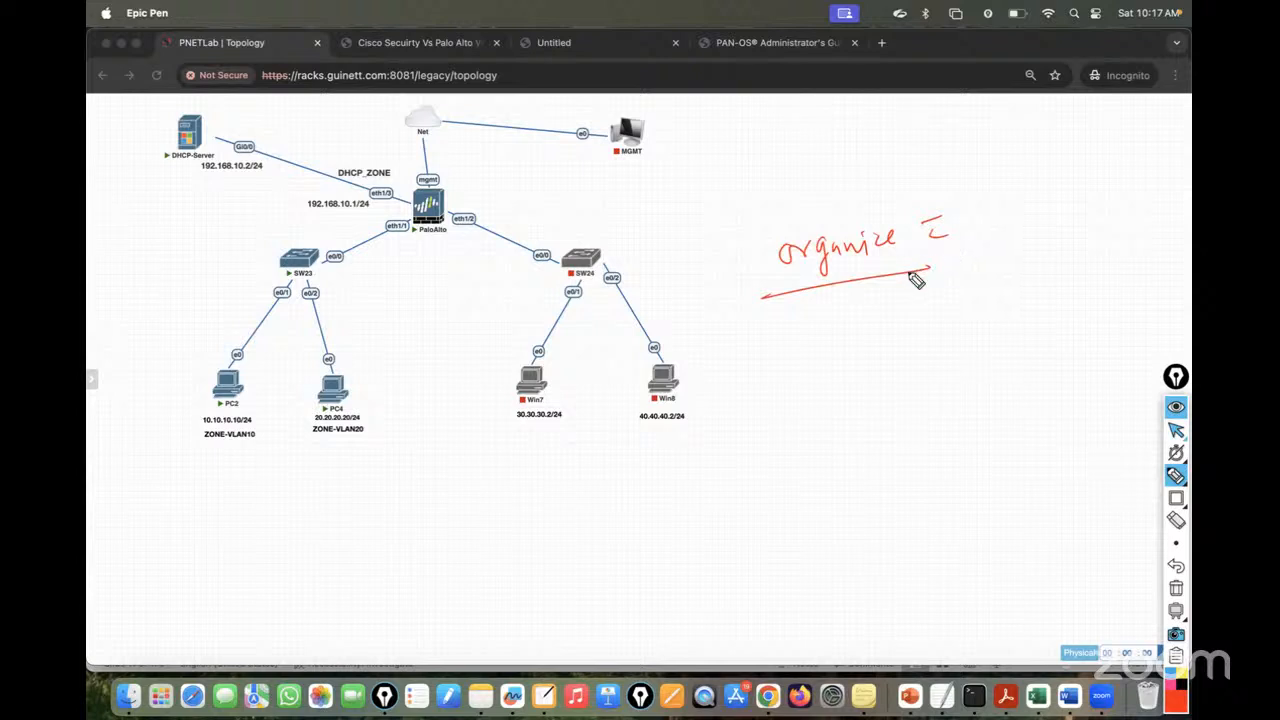
mouse_move(813, 335)
mouse_down()
mouse_move(831, 360)
mouse_move(1012, 308)
mouse_move(1066, 313)
mouse_move(1075, 299)
mouse_up()
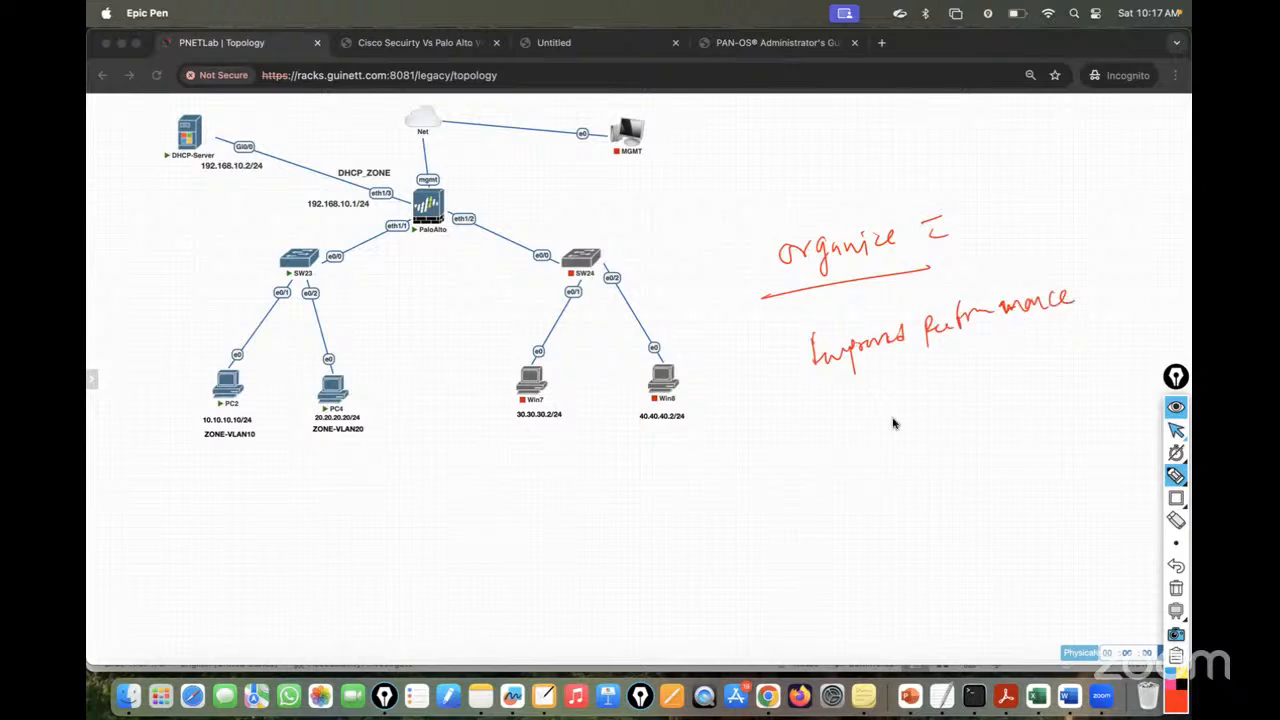
drag(872, 396, 852, 416)
mouse_move(866, 409)
mouse_down()
mouse_move(978, 374)
mouse_move(977, 392)
mouse_up()
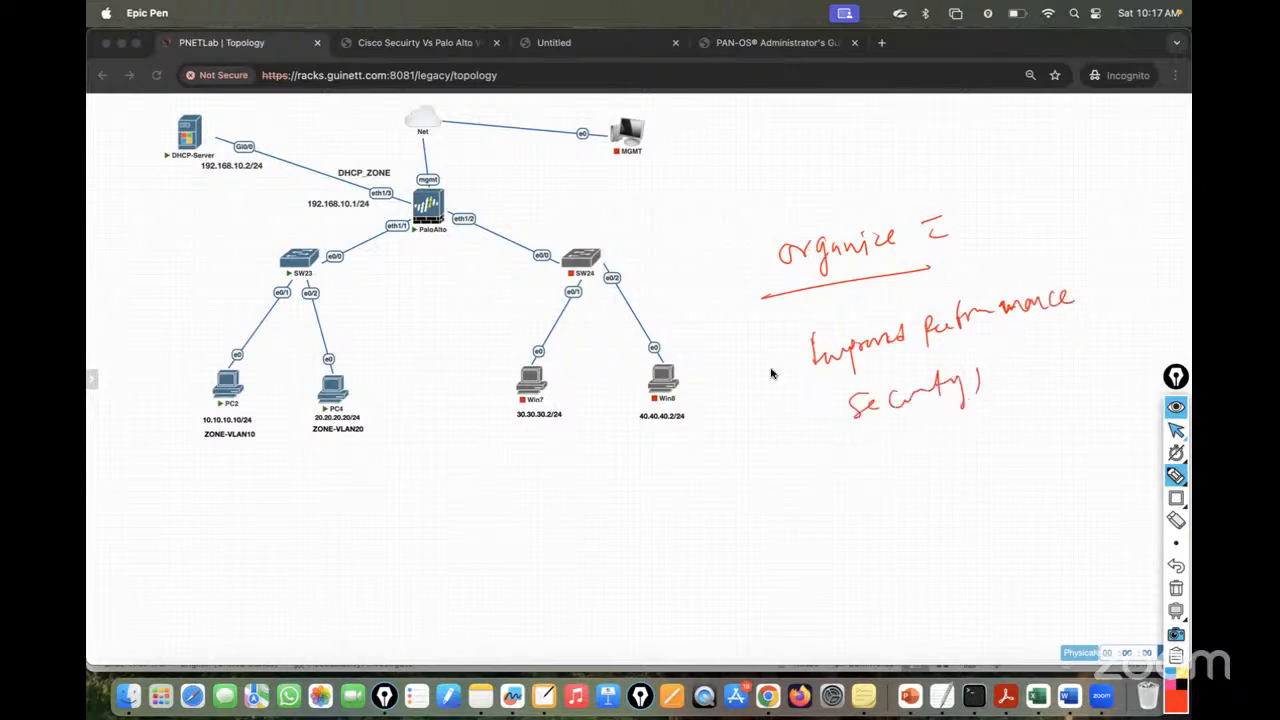
- Add Security, circle the PaloAlto firewall, then erase all ink and return to the cursor
drag(740, 222, 790, 442)
drag(870, 187, 978, 378)
mouse_move(442, 168)
mouse_down()
mouse_move(491, 251)
mouse_move(380, 178)
mouse_up()
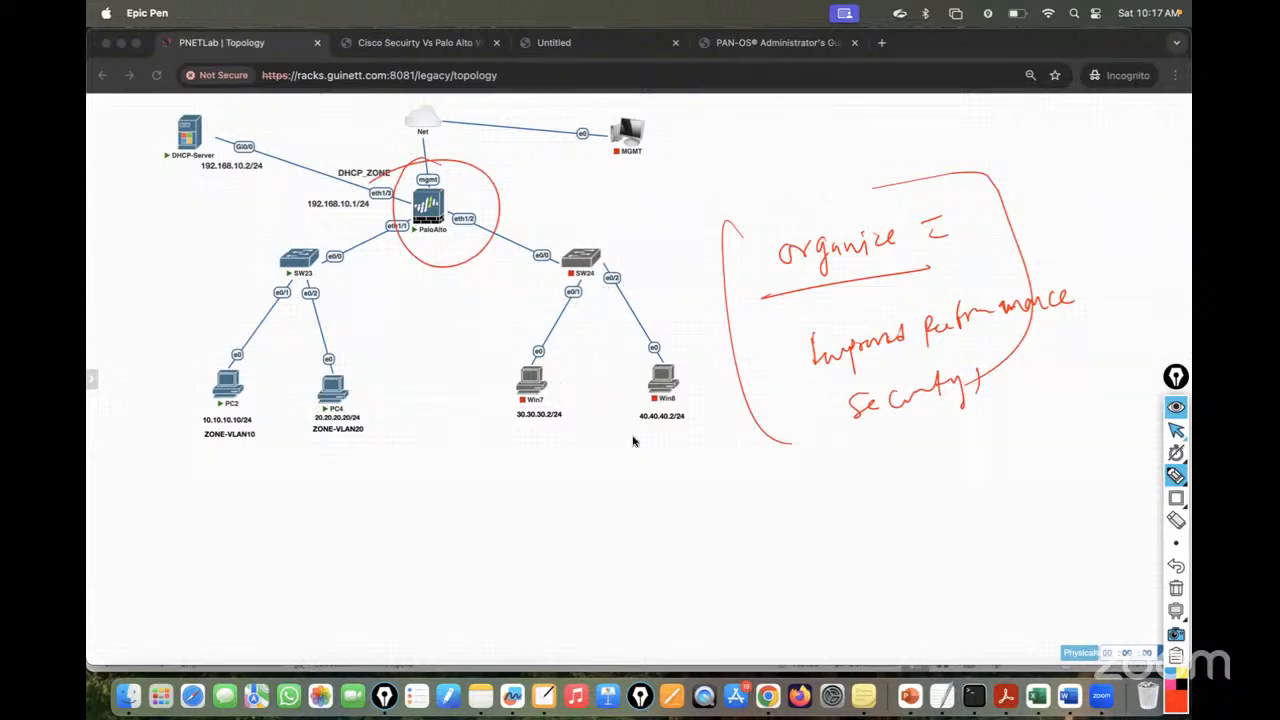
click(1175, 590)
click(1176, 430)
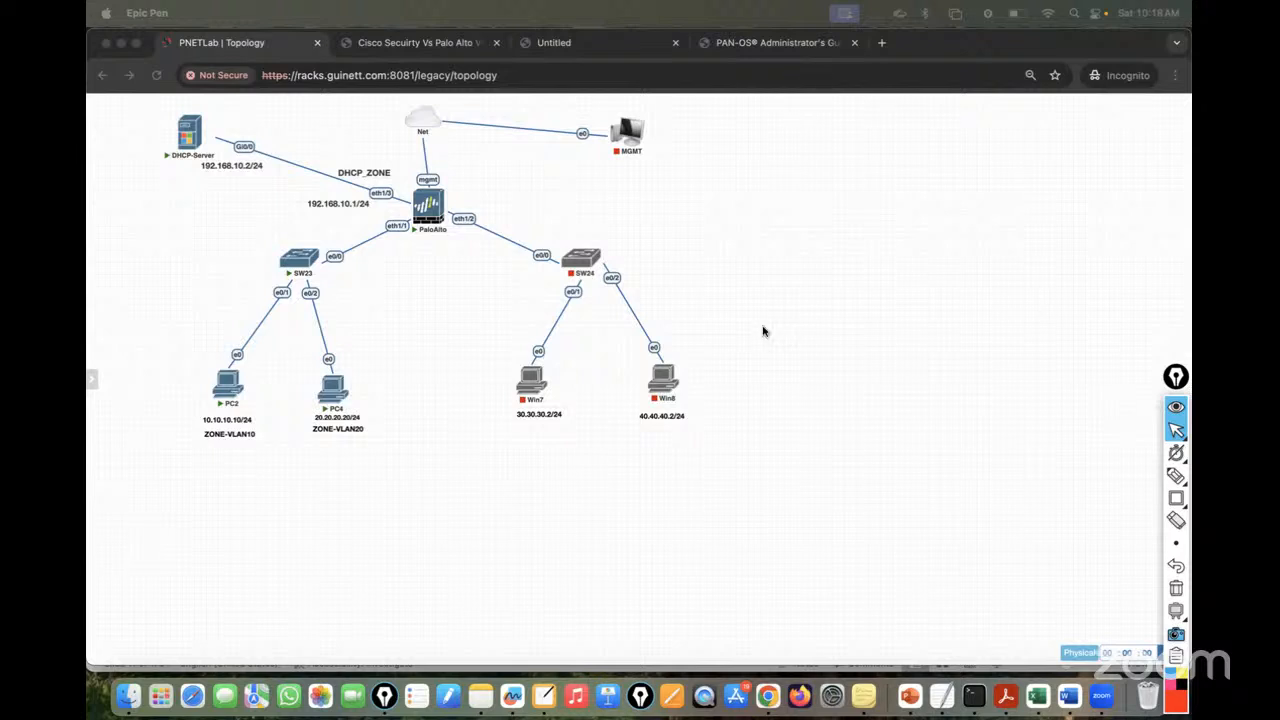
- Reload the lab topology and open the PaloAlto firewall's console in its own tab
click(1176, 430)
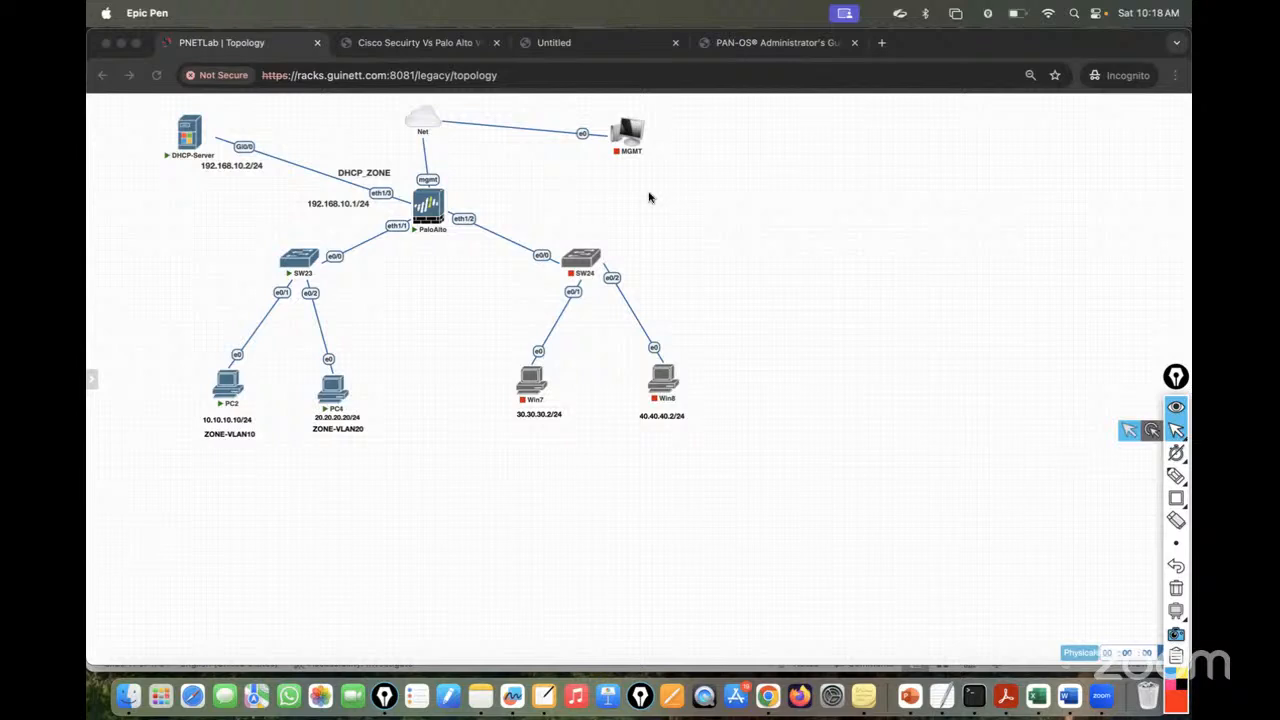
click(233, 43)
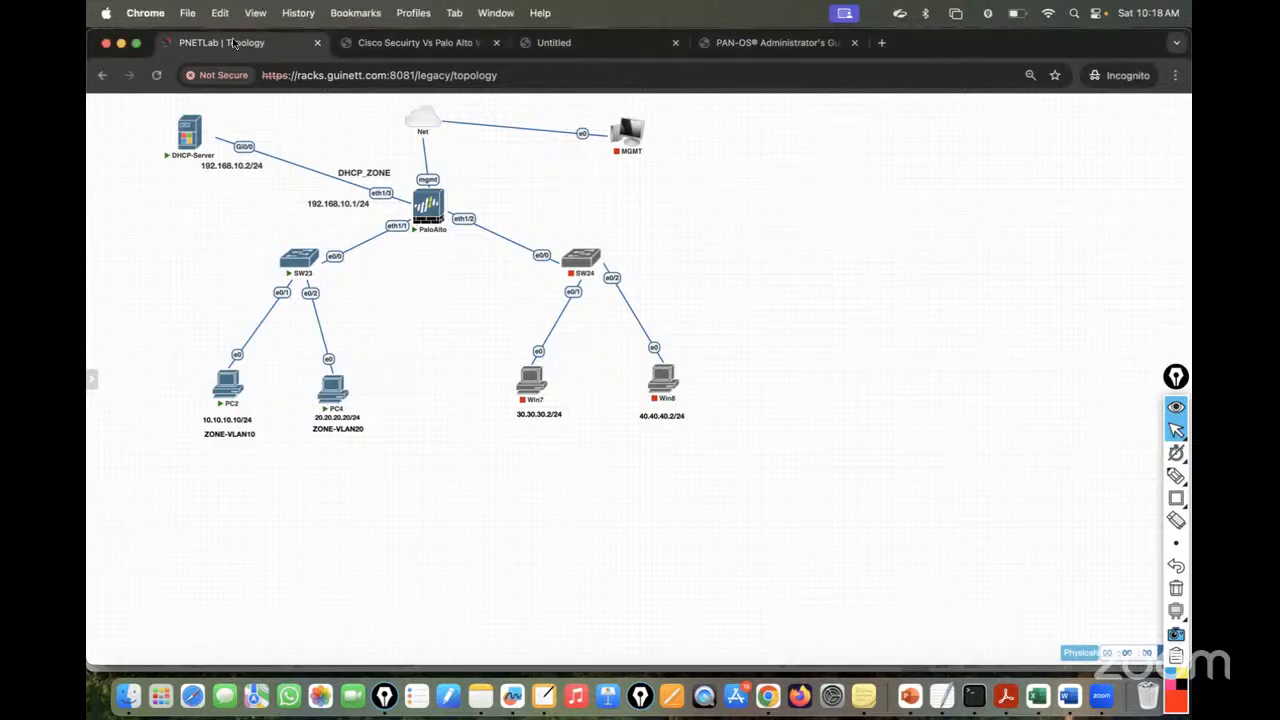
click(156, 75)
click(430, 210)
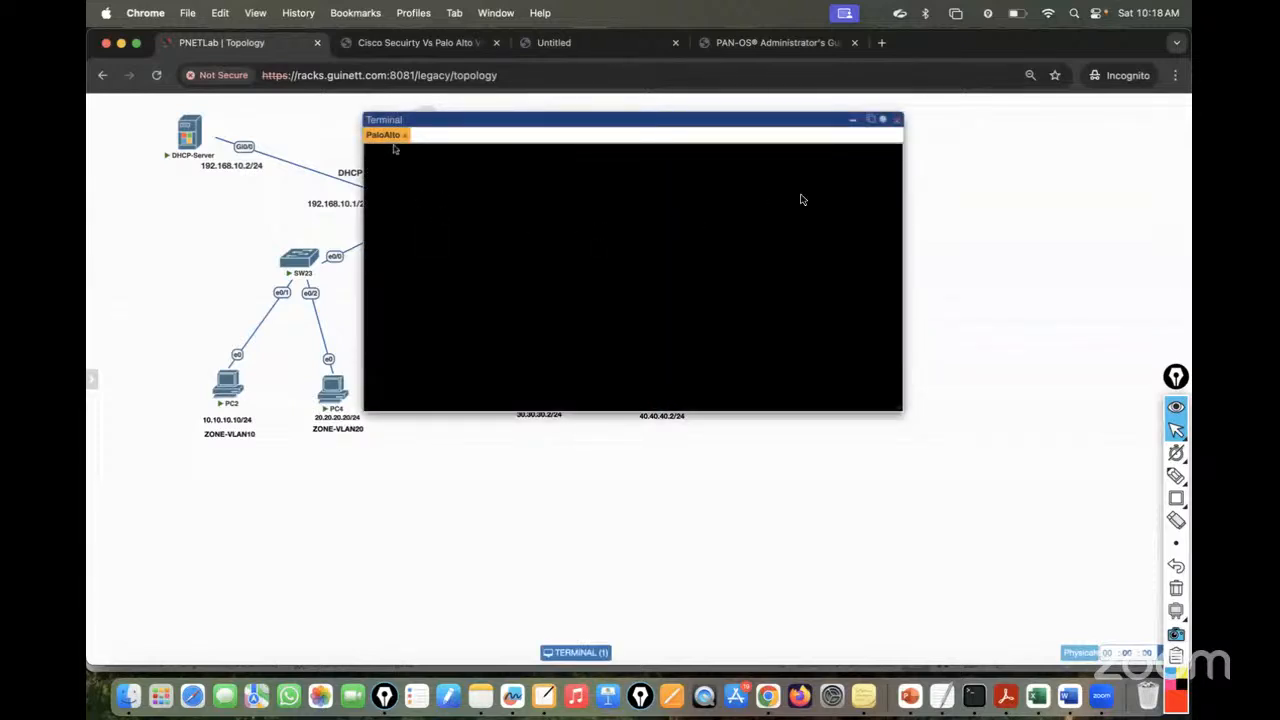
click(870, 119)
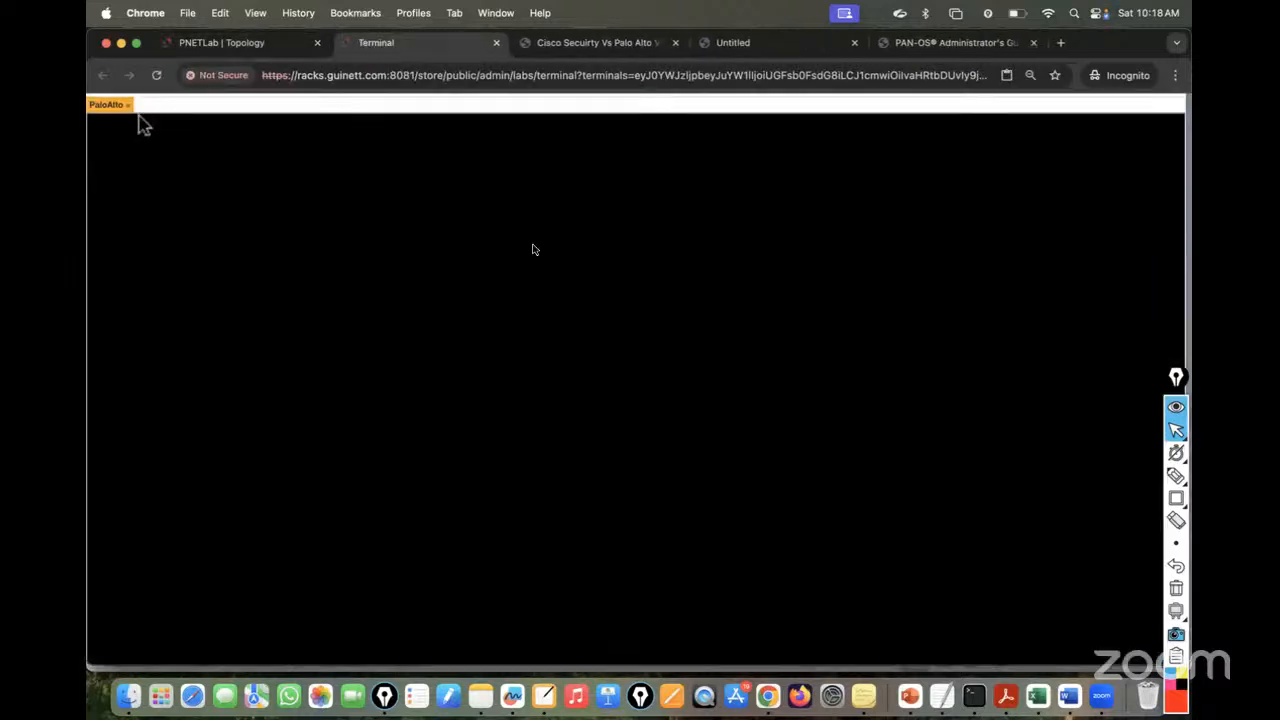
- Log in as admin and attempt to change the default password, retrying once
text(a)
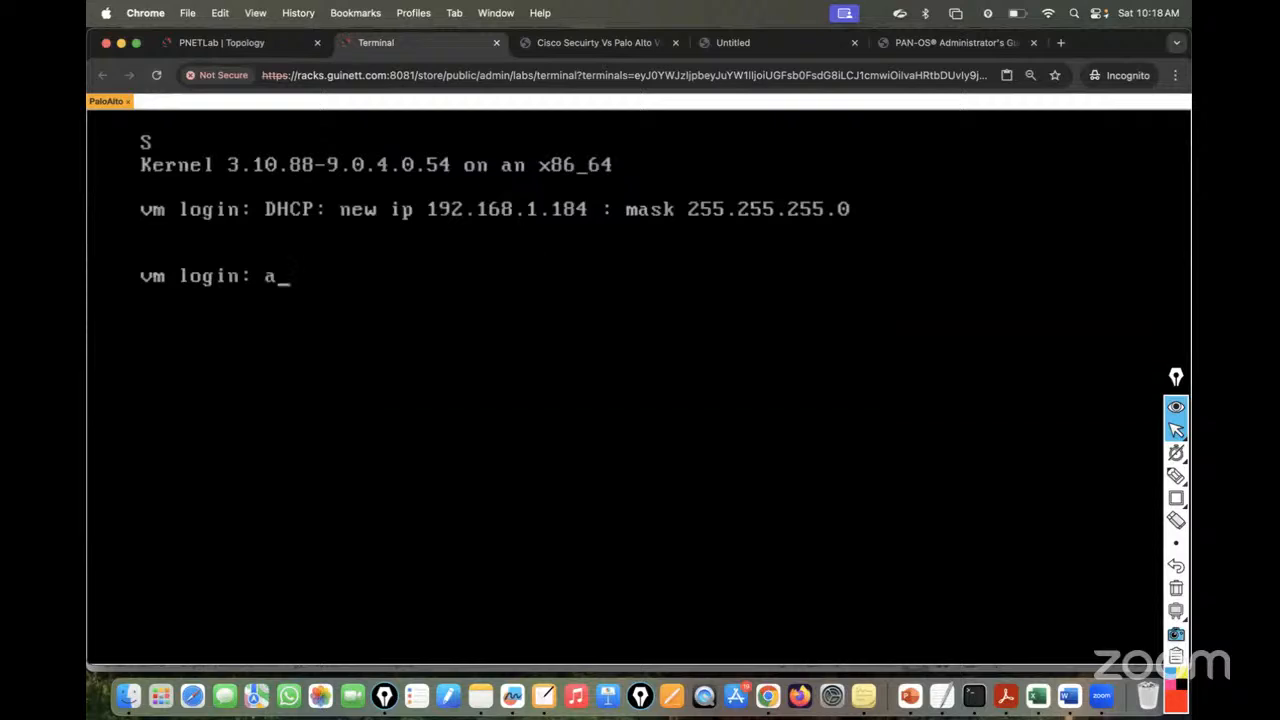
text(dmin)
key(Return)
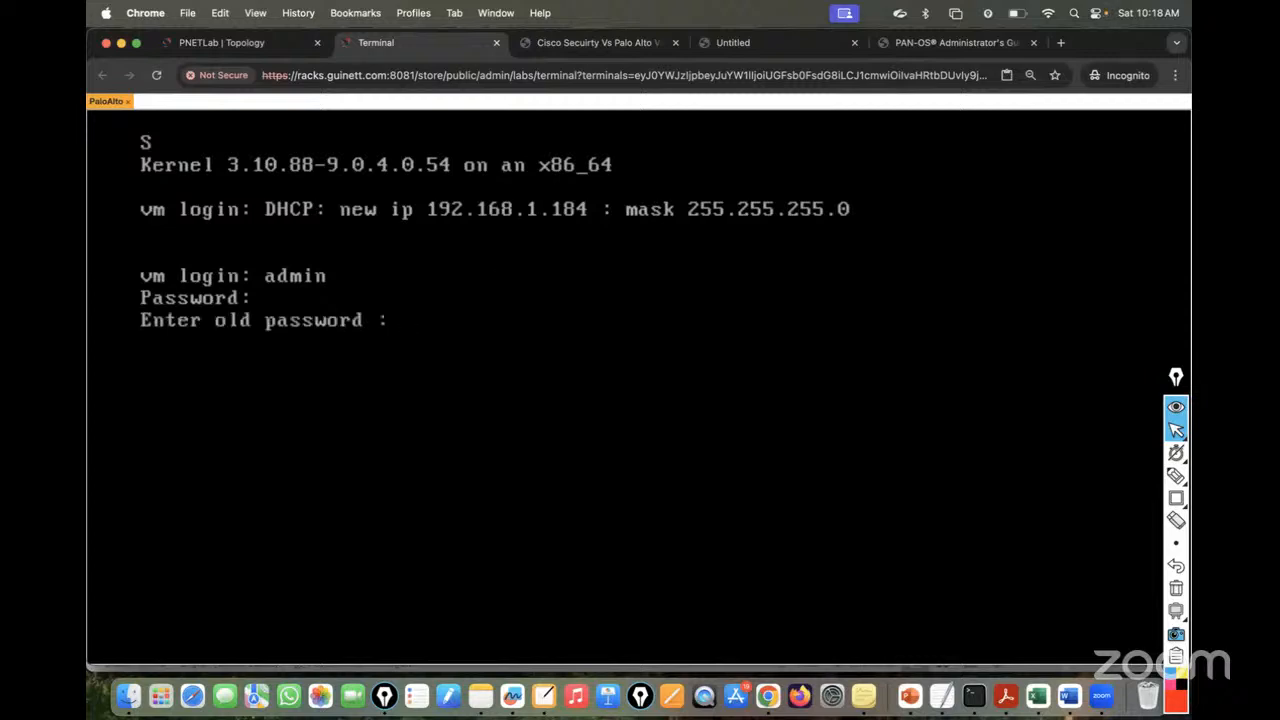
key(Return)
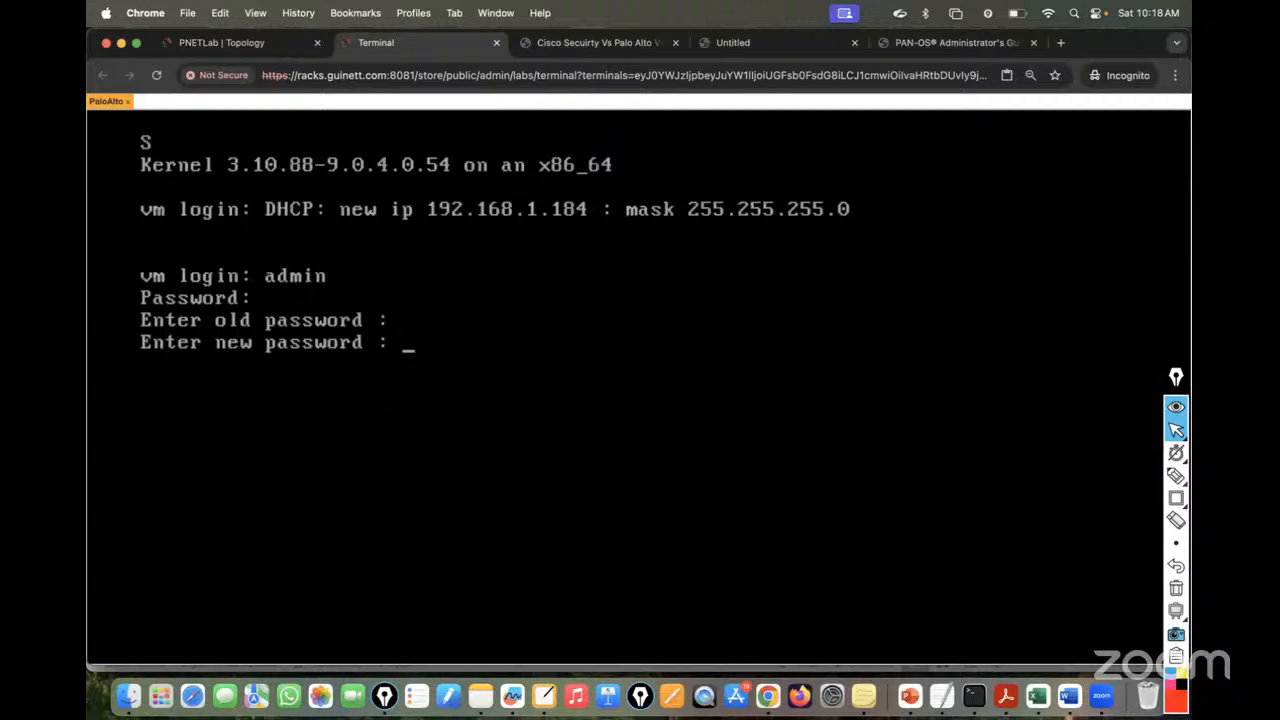
key(Return)
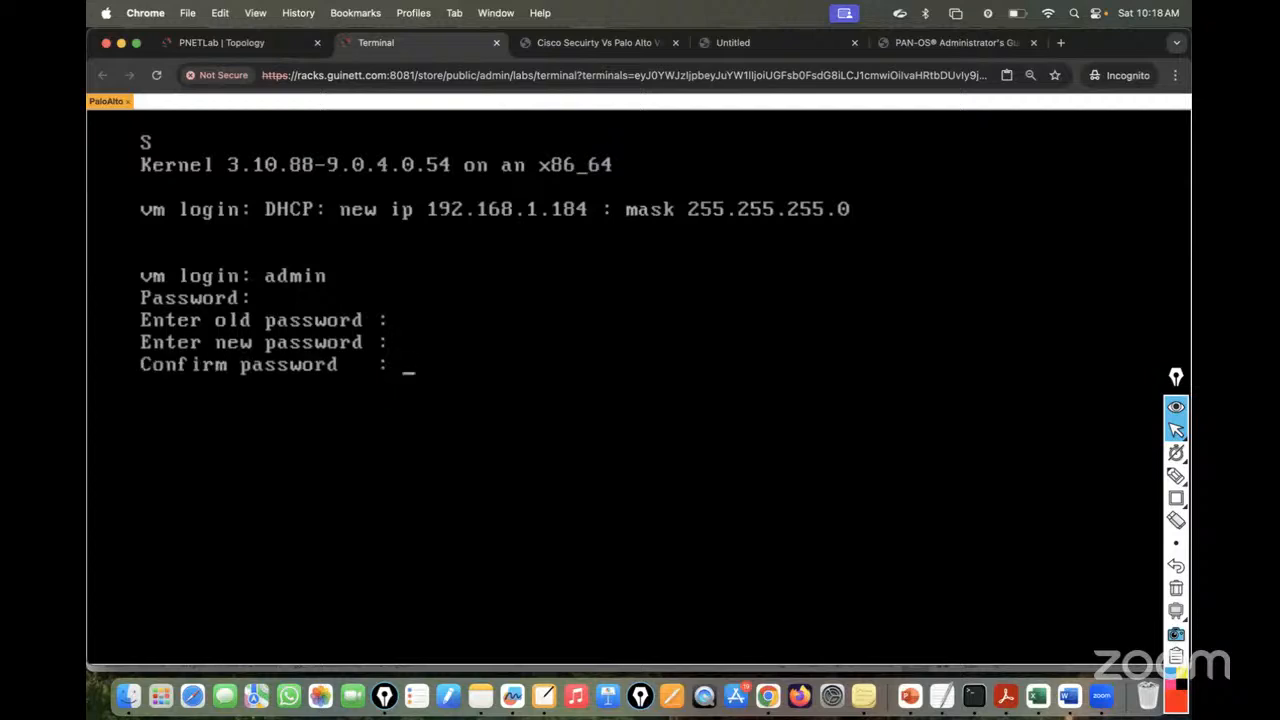
key(Return)
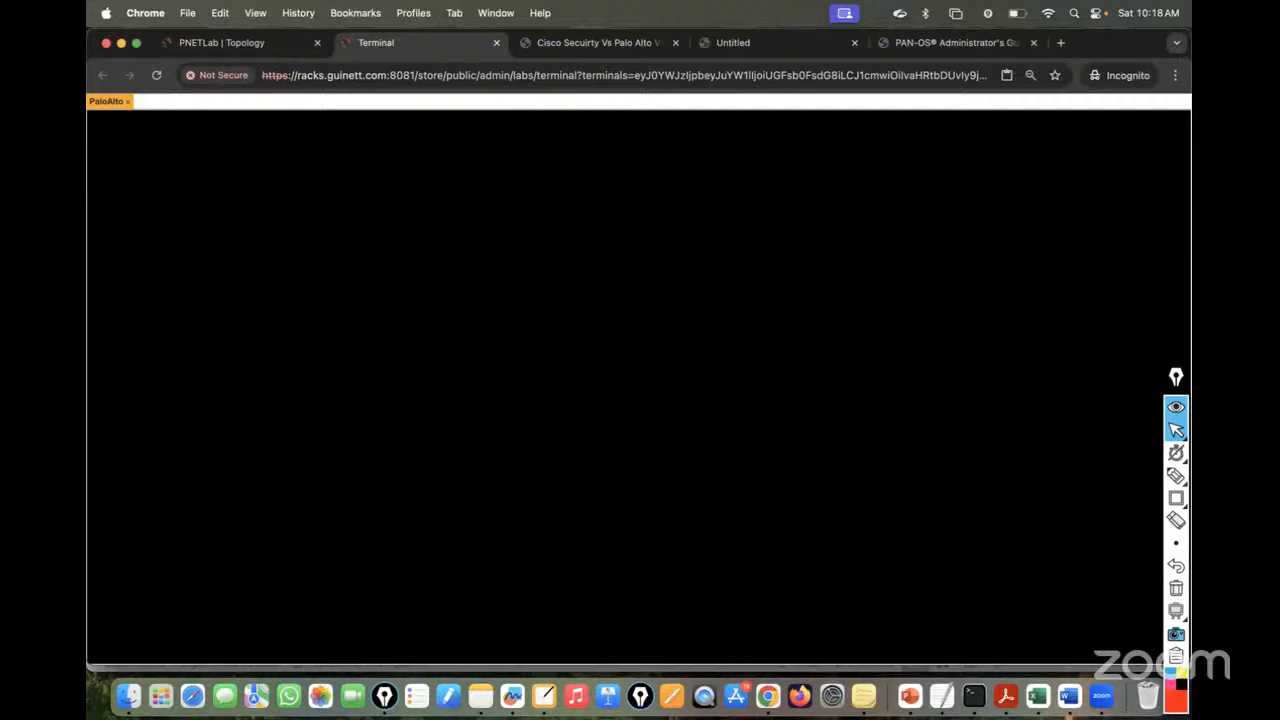
text(admin)
key(Return)
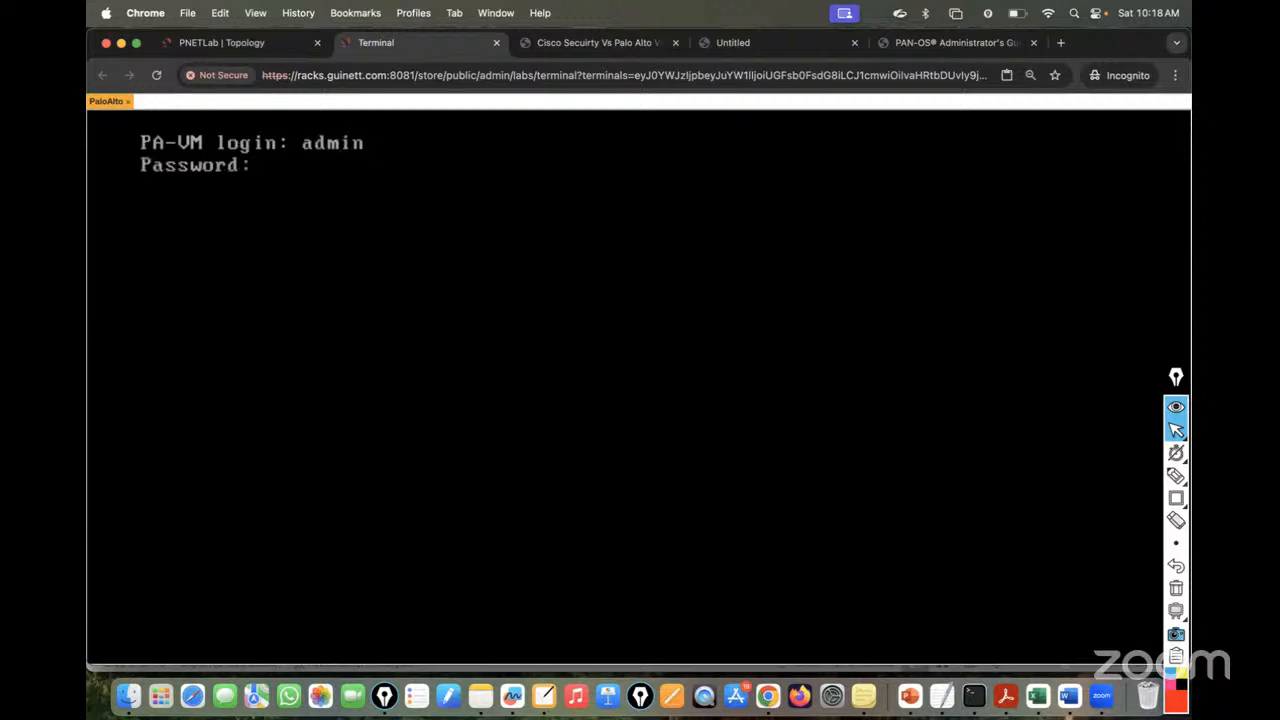
key(Return)
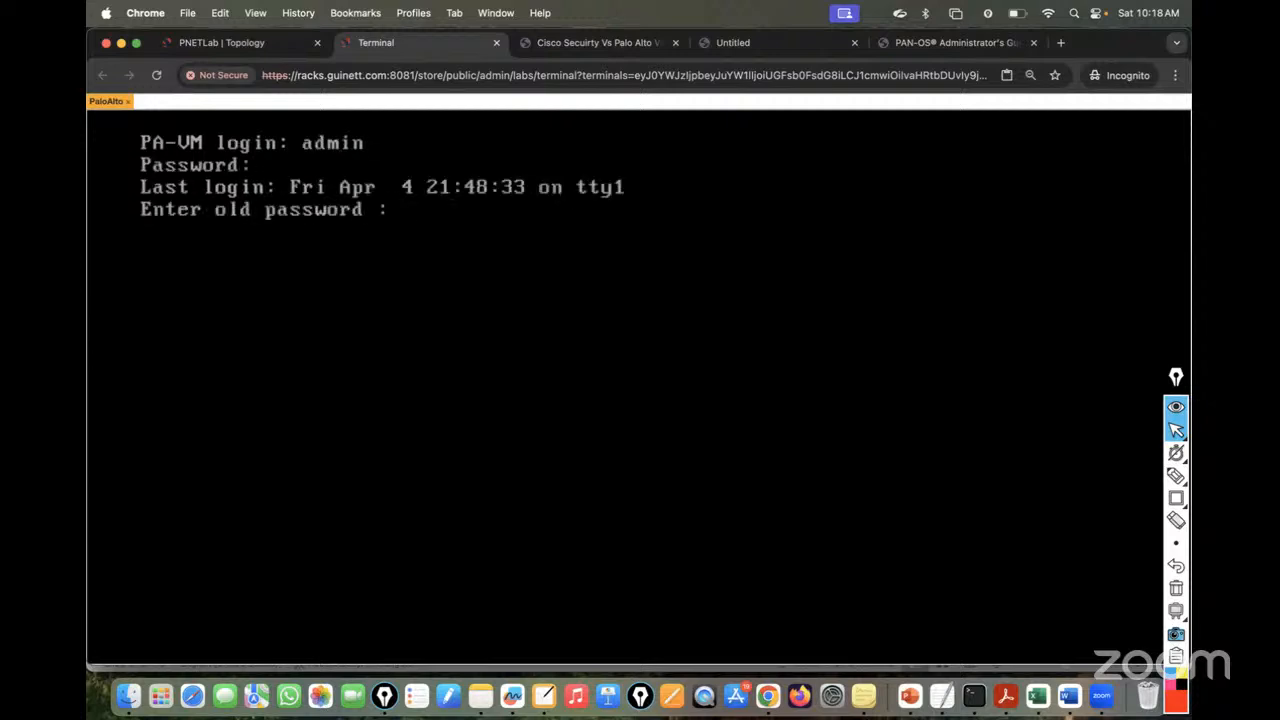
key(Return)
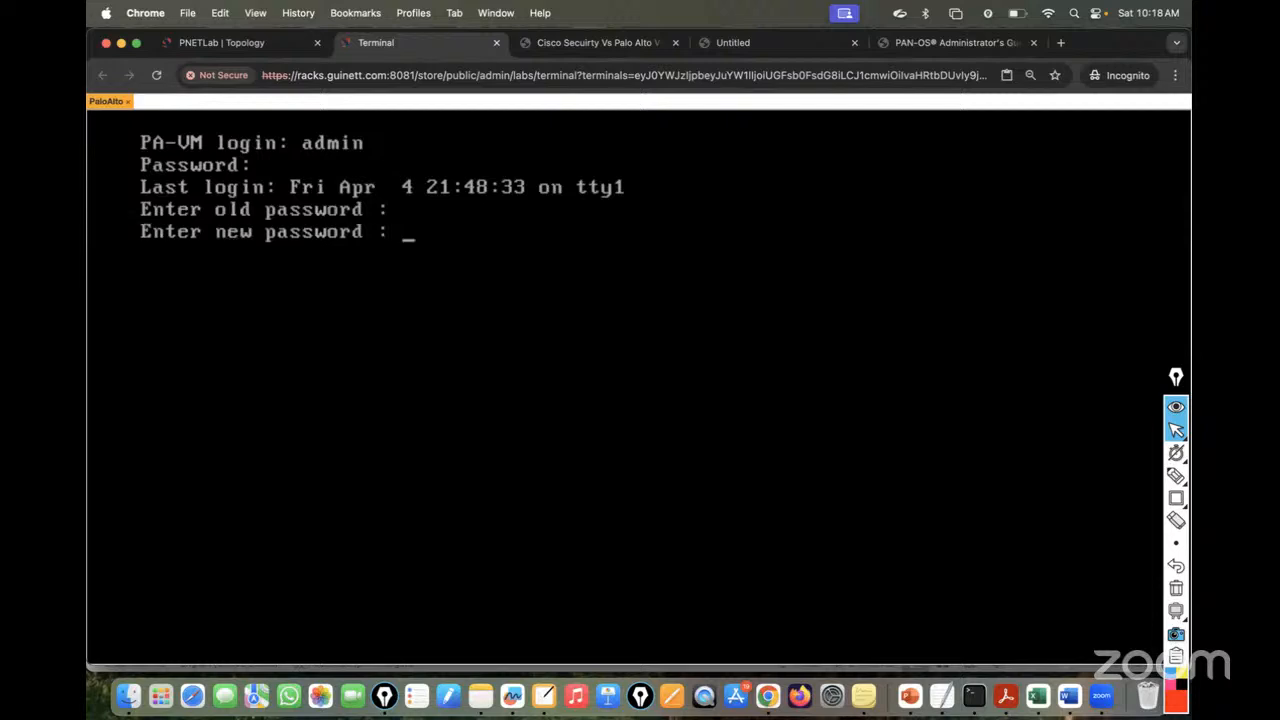
key(Return)
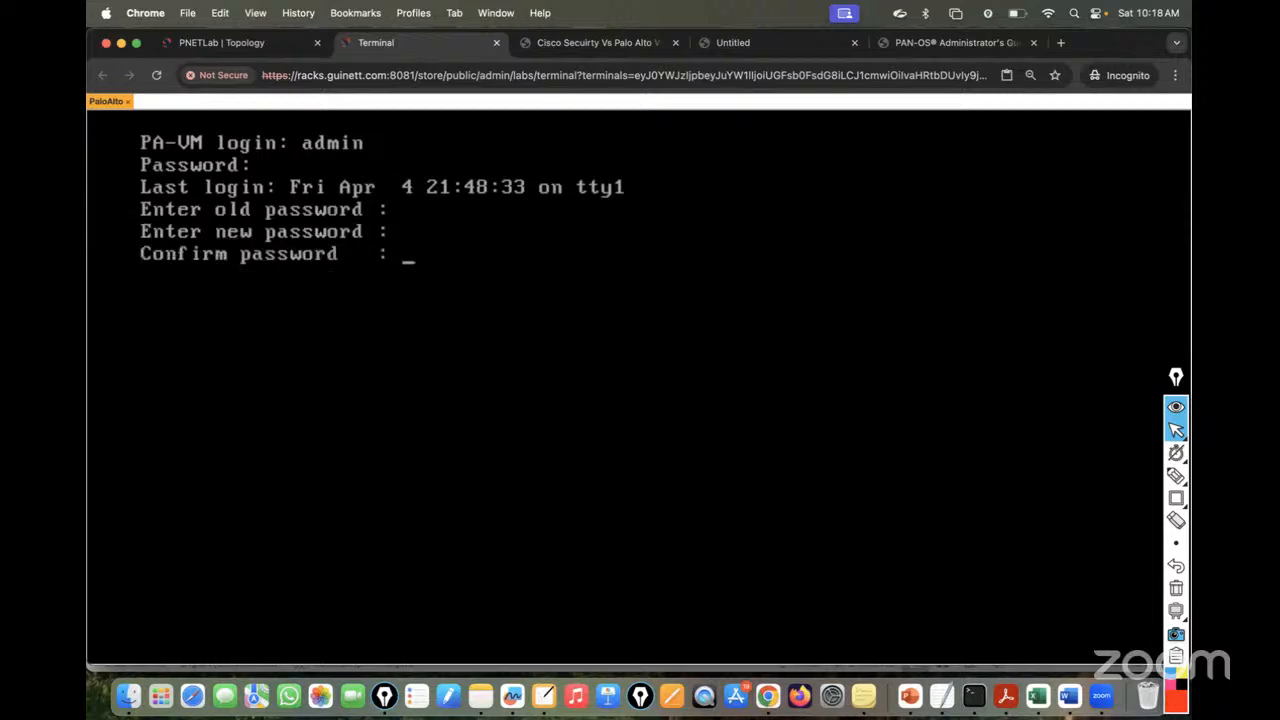
key(Return)
key(Return)
key(Return)
- Log in as admin again and set the new password with a matching confirmation
text(admin)
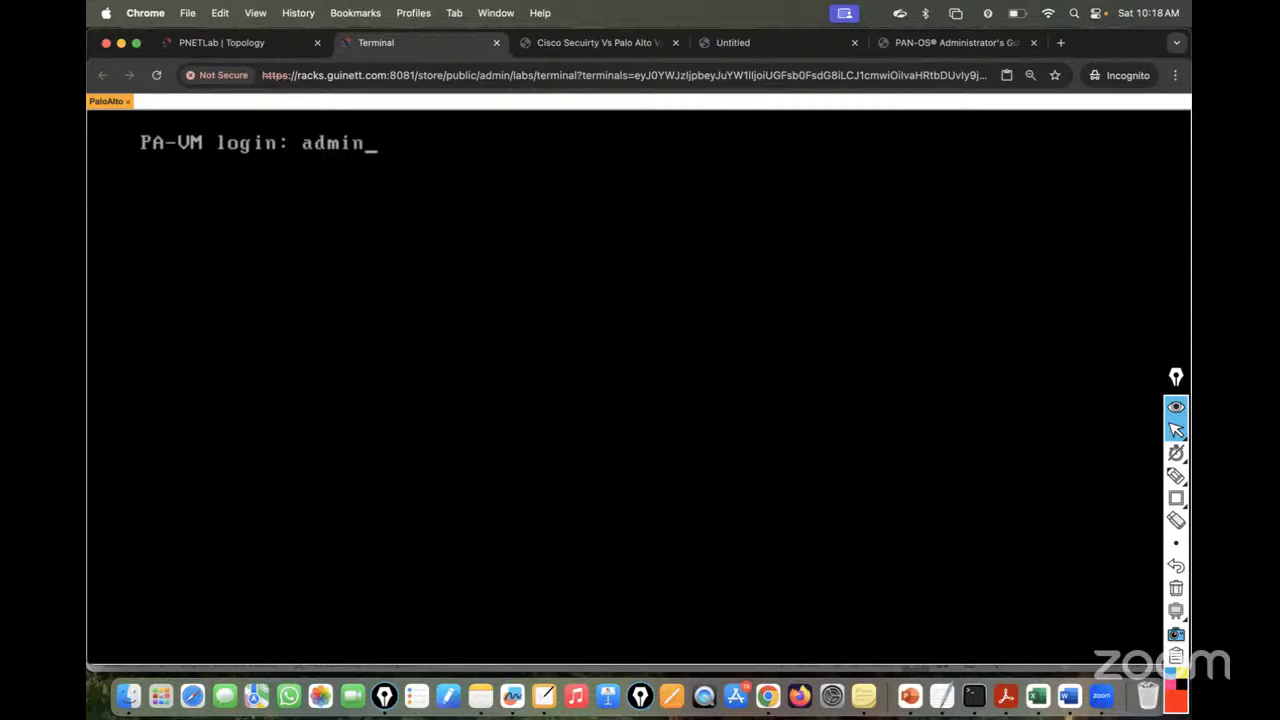
key(Return)
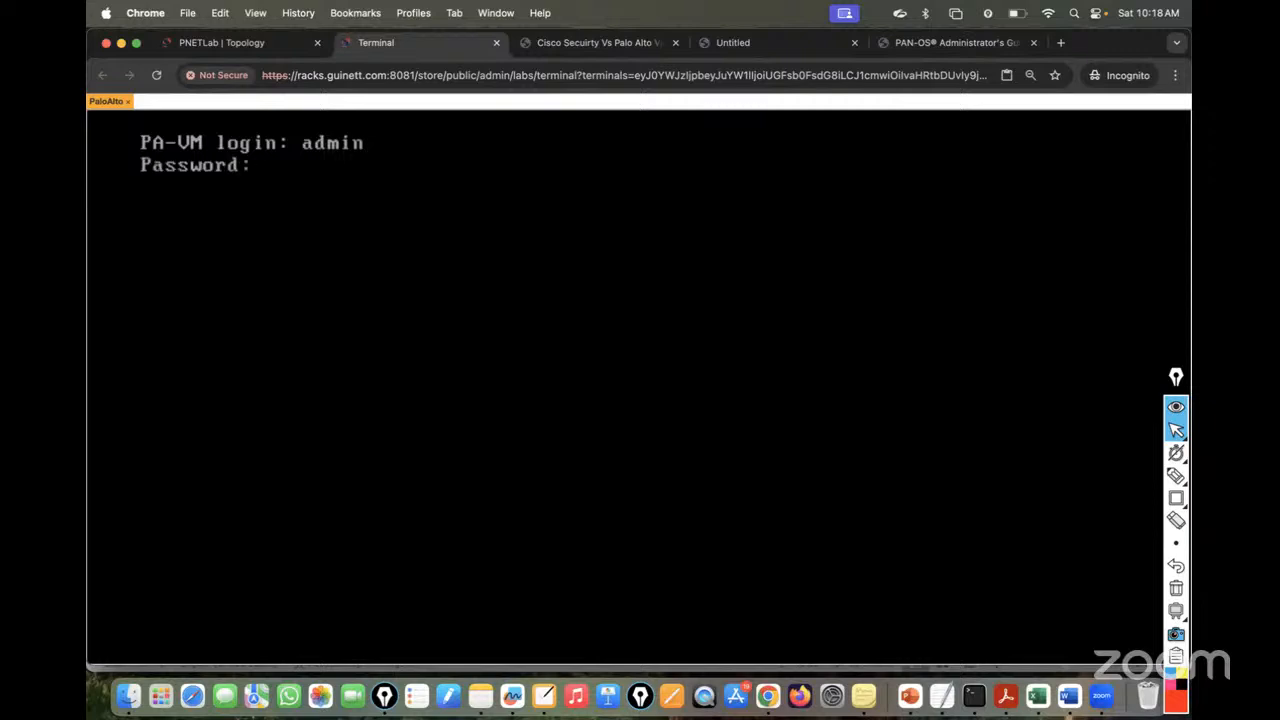
key(Return)
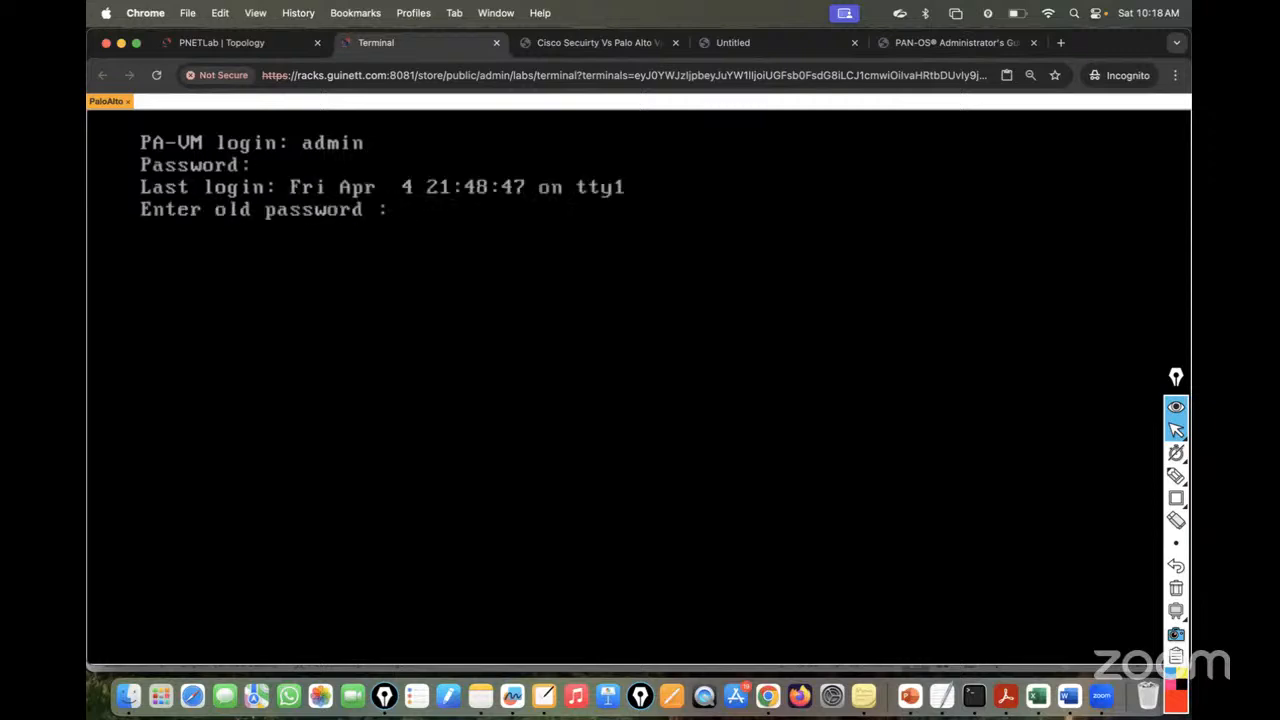
key(Return)
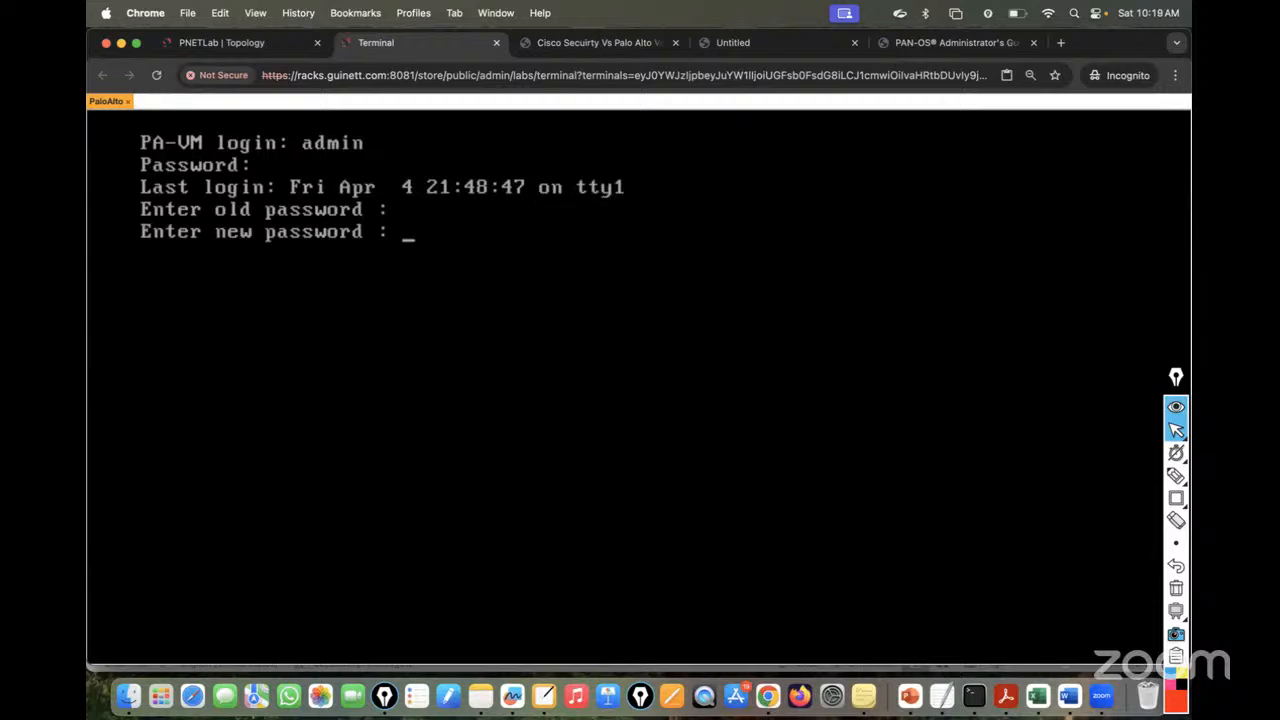
key(Return)
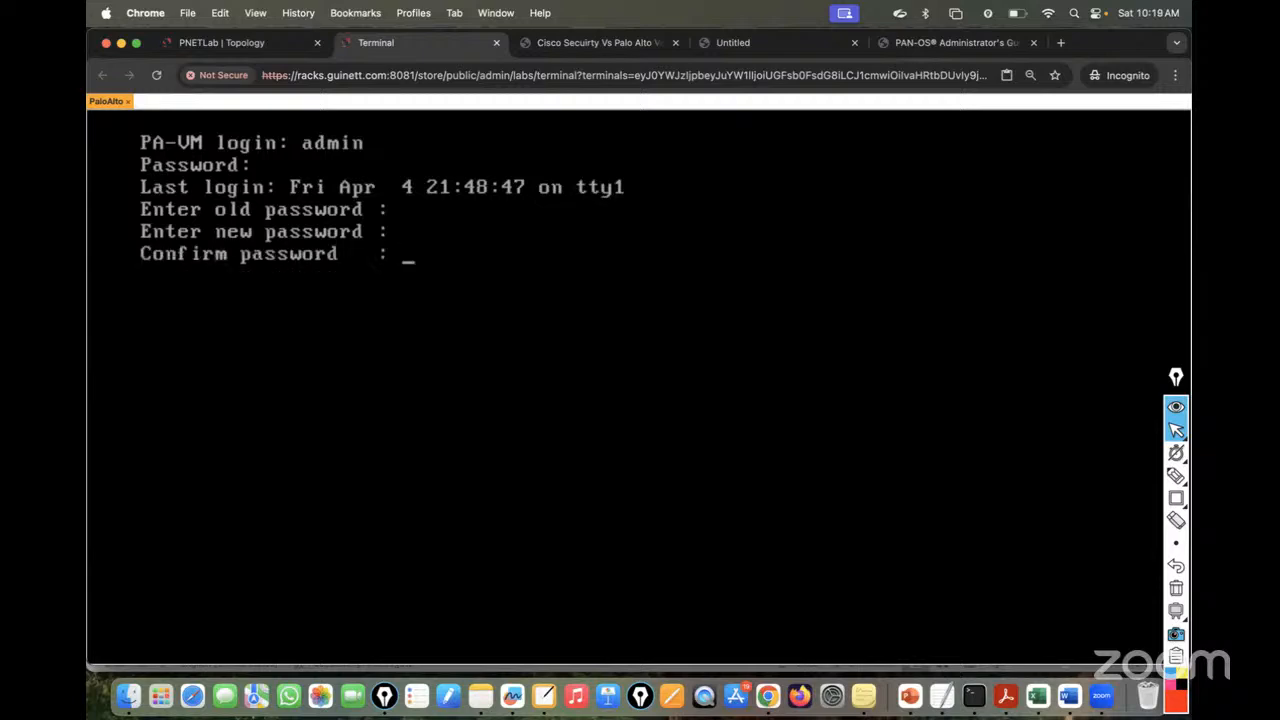
key(Return)
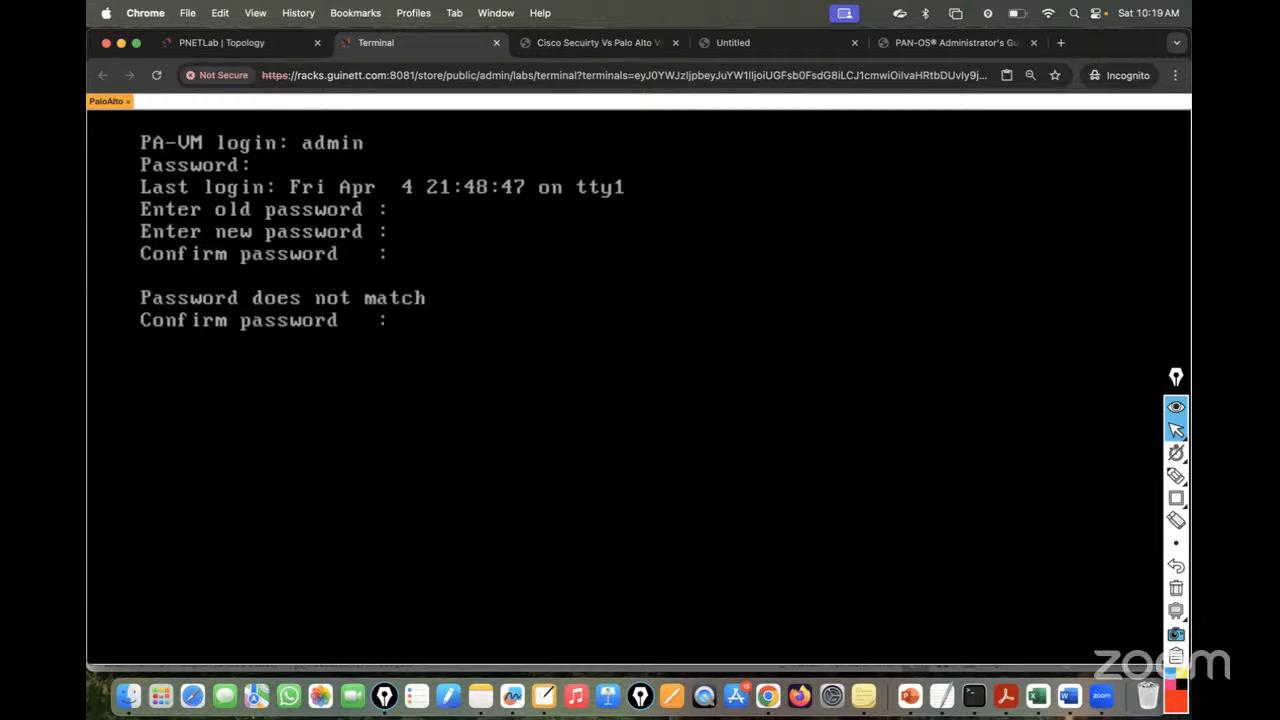
key(Return)
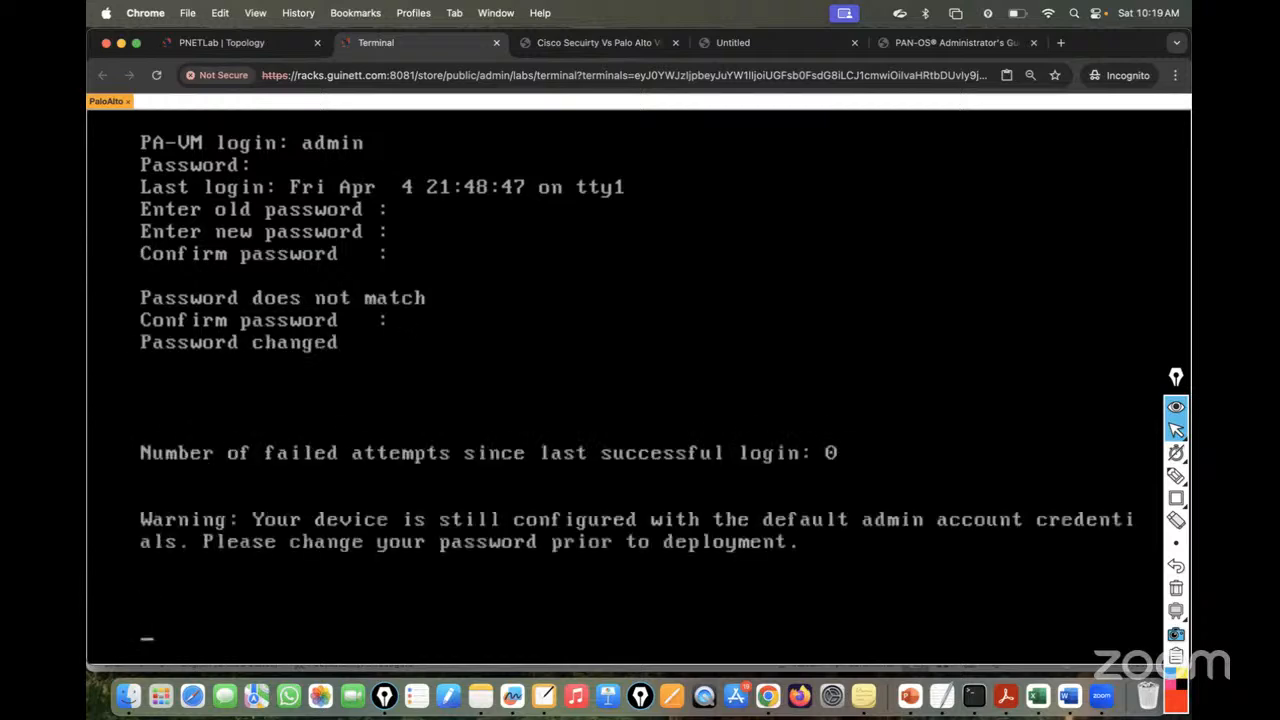
- Run 'show system info' to see the firewall's IP 192.168.1.184, then return to the topology
key(Return)
key(Return)
key(Return)
key(Return)
key(Return)
key(Return)
key(Return)
key(Return)
key(Return)
key(Return)
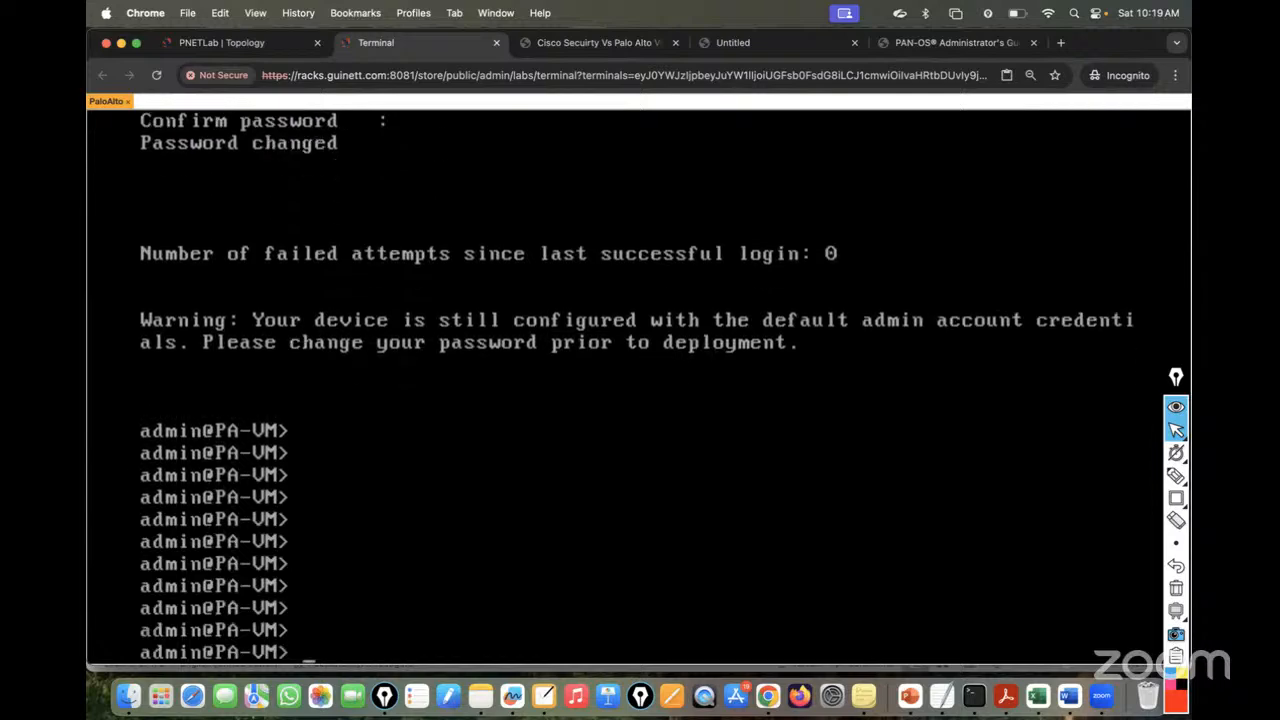
text(show system info)
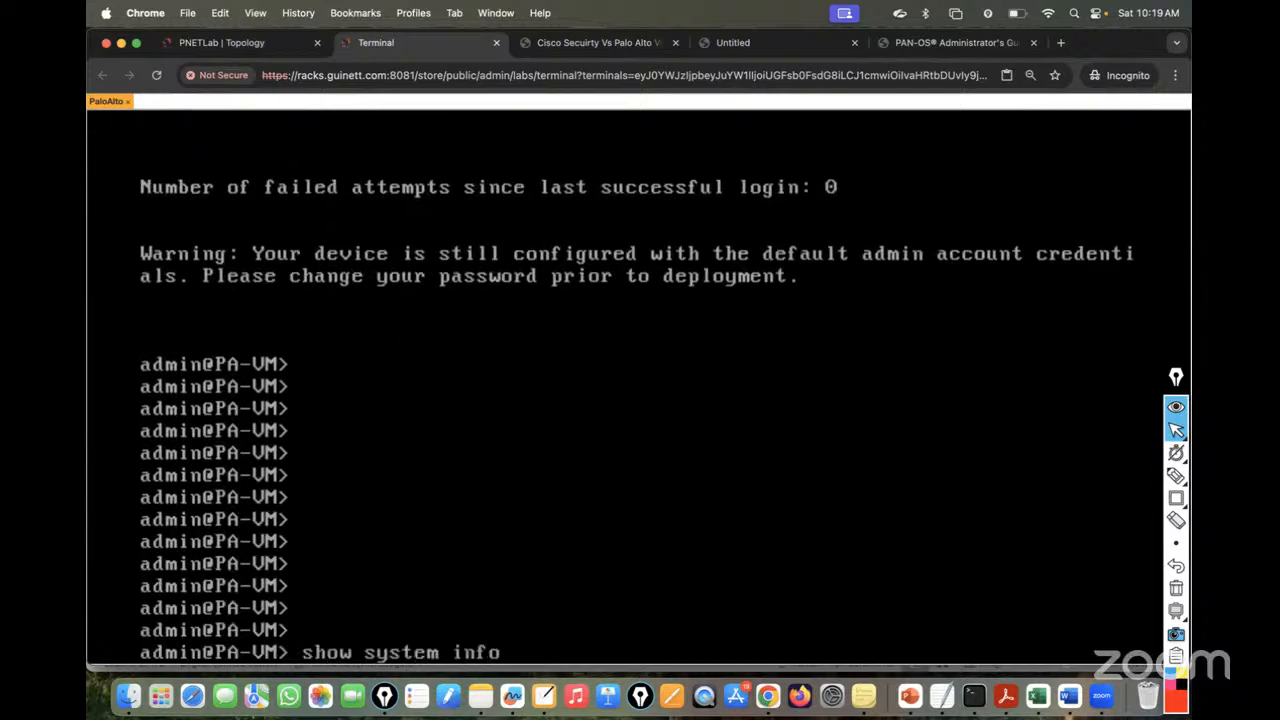
key(Return)
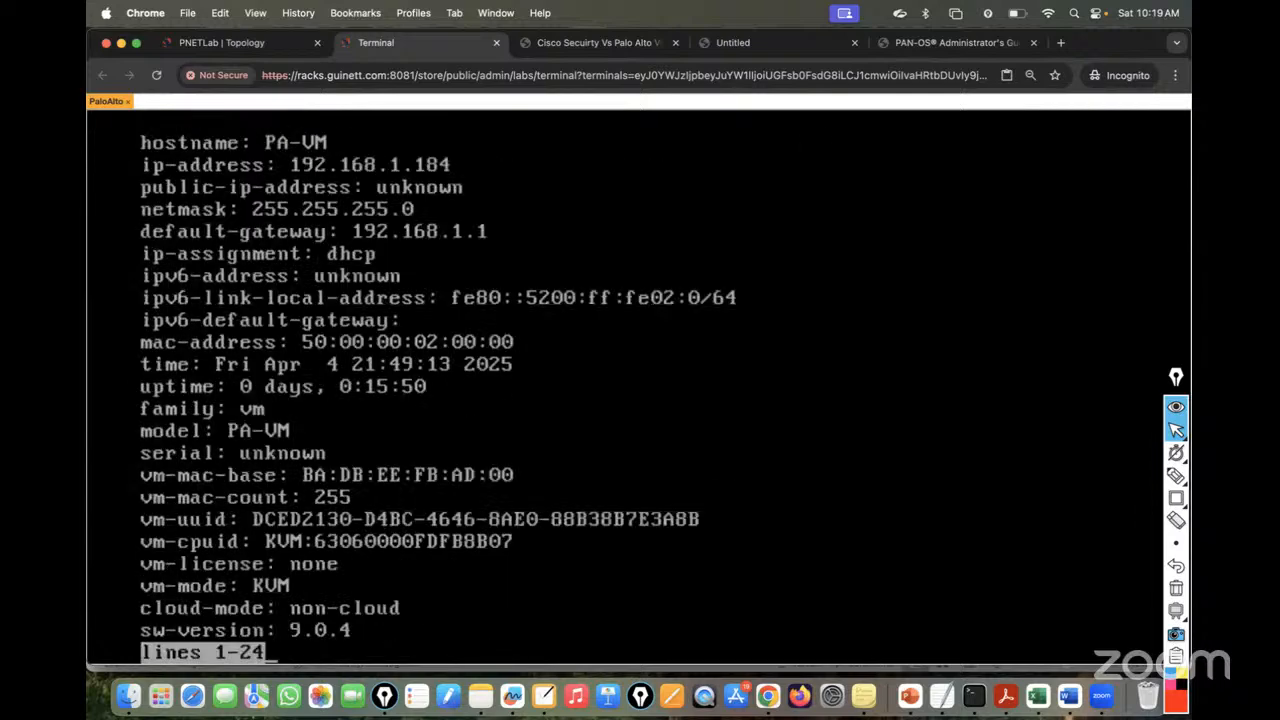
click(232, 41)
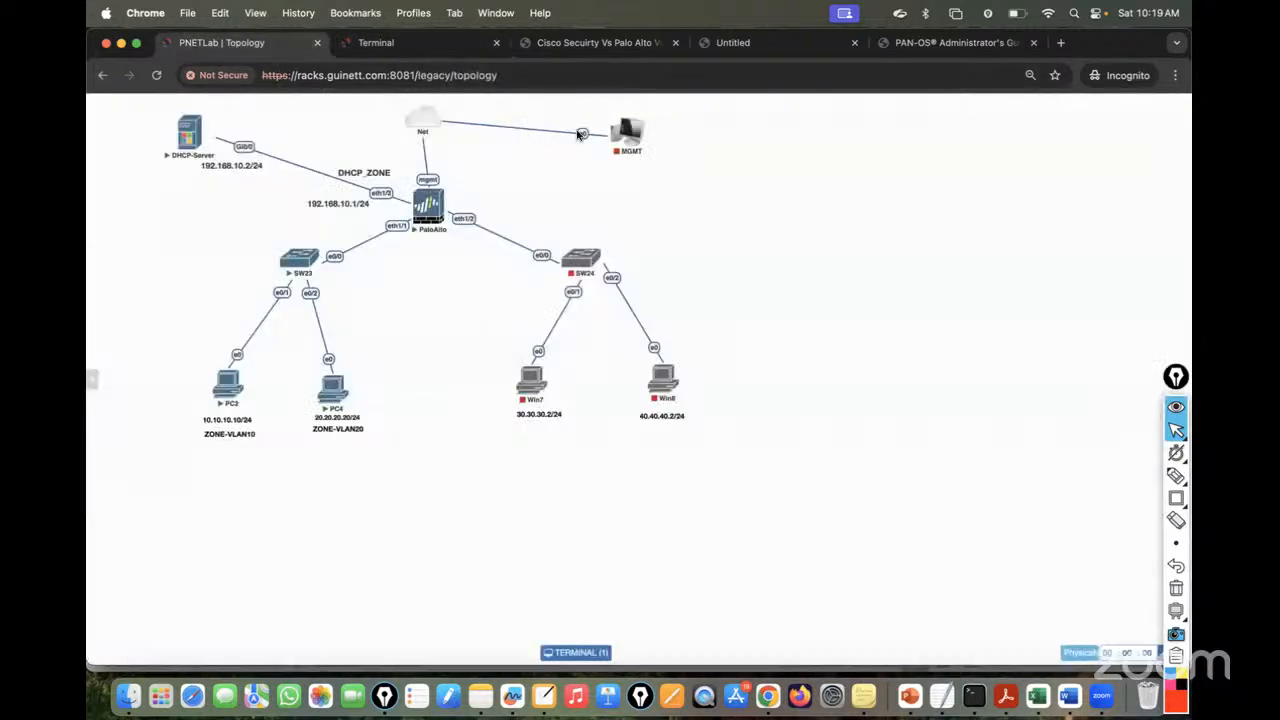
mouse_move(616, 142)
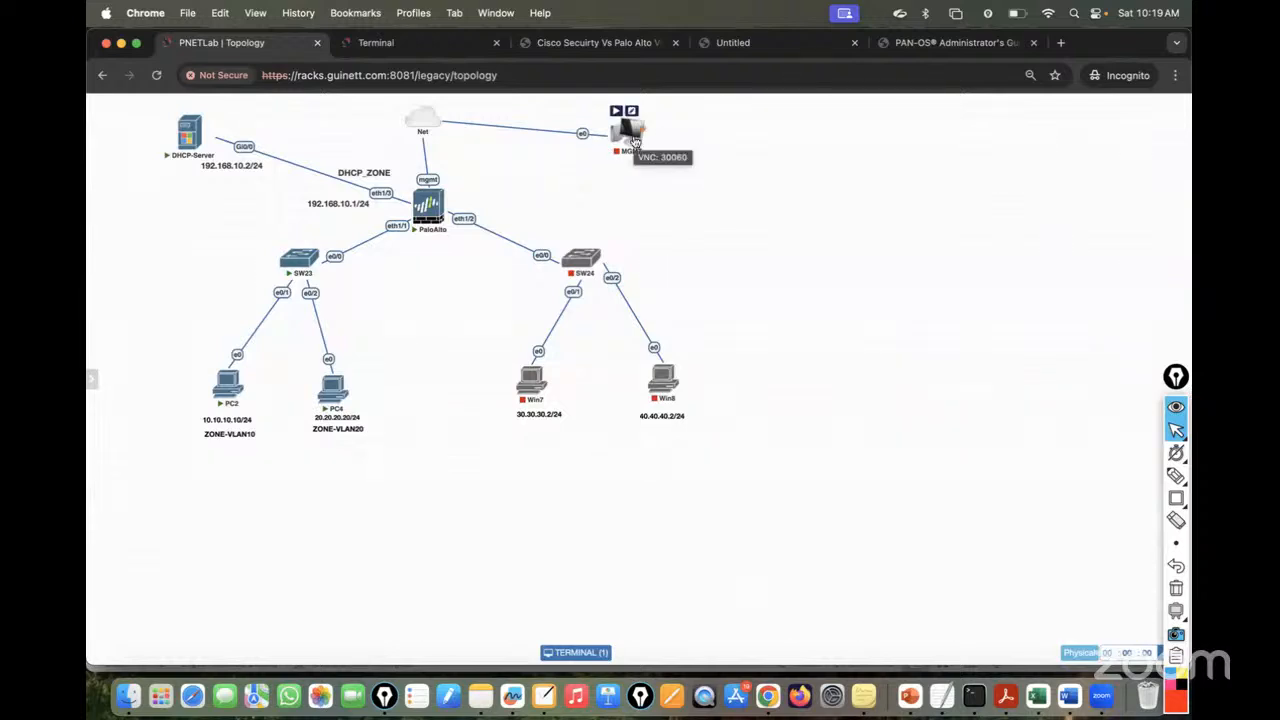
click(390, 42)
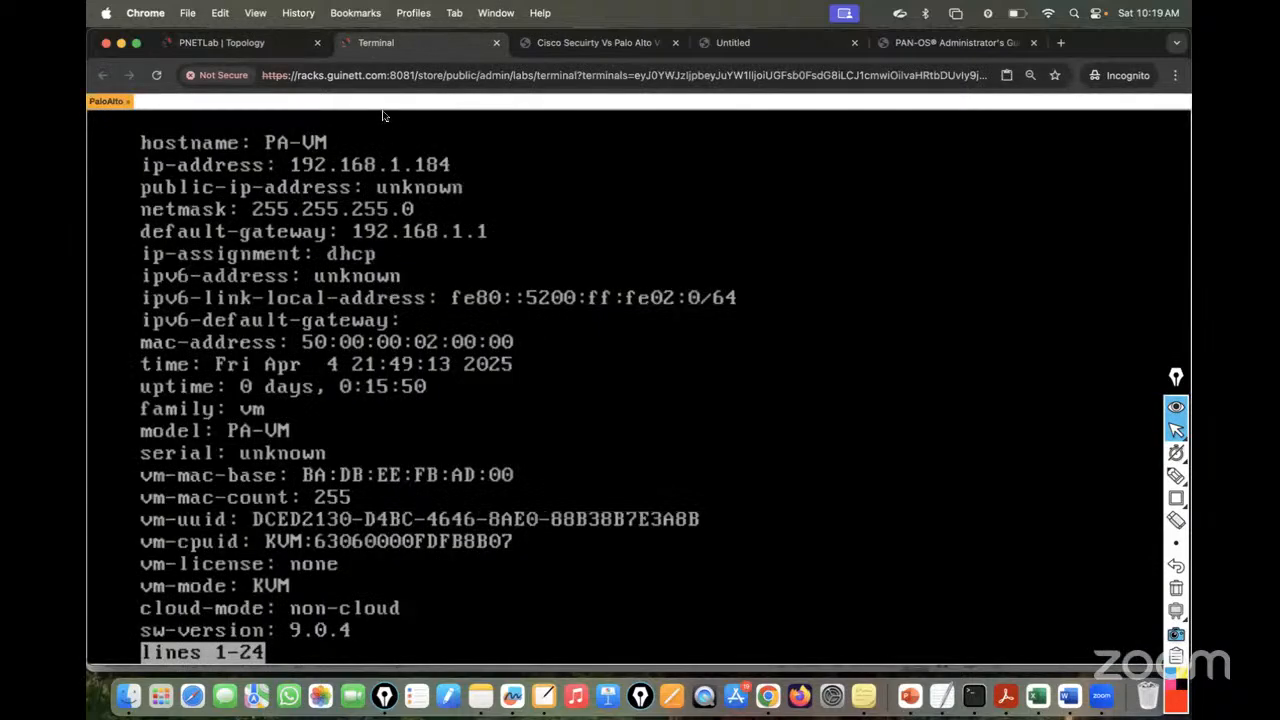
click(218, 45)
click(1060, 44)
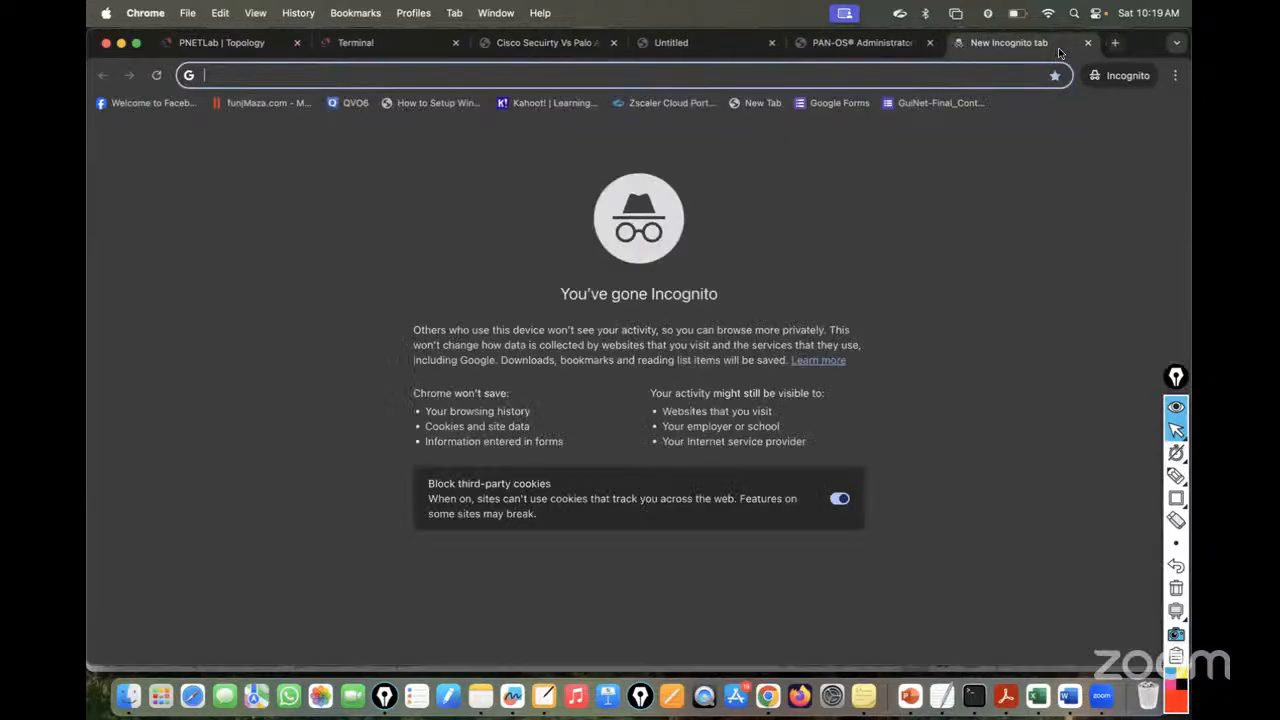
text(192)
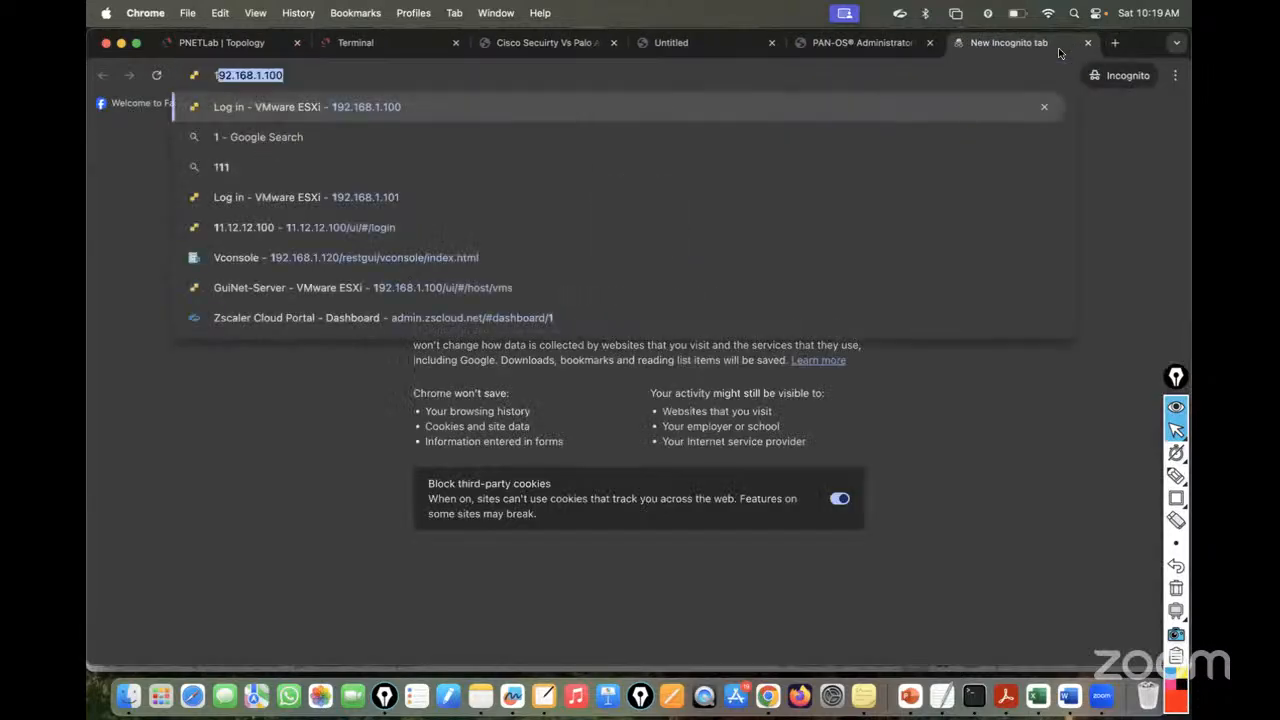
text(.168.1.184)
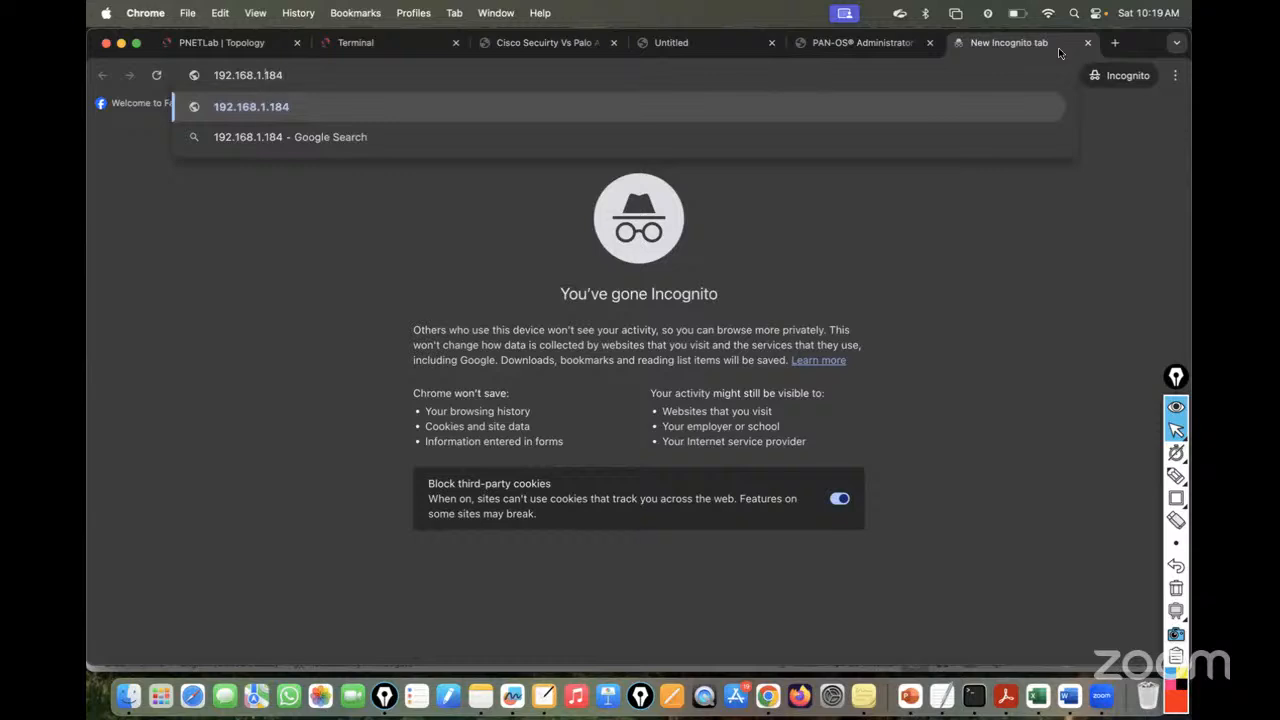
text(https)
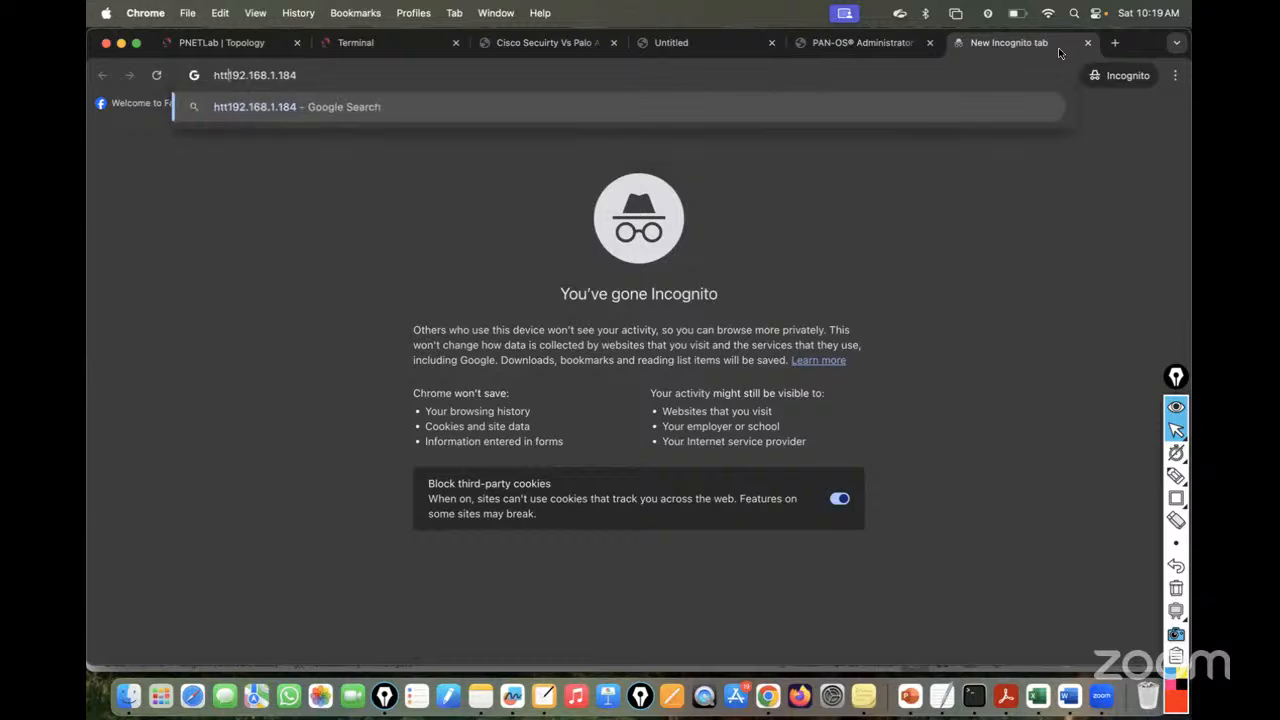
text(://)
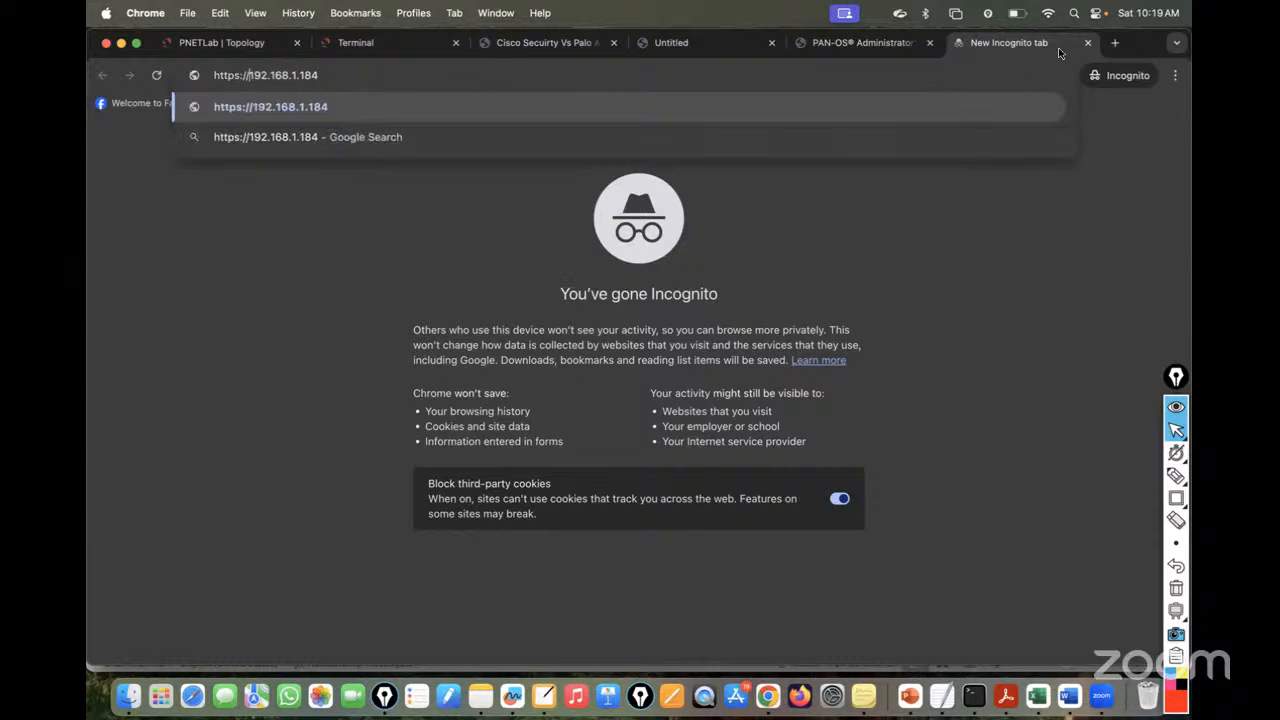
key(Return)
click(445, 408)
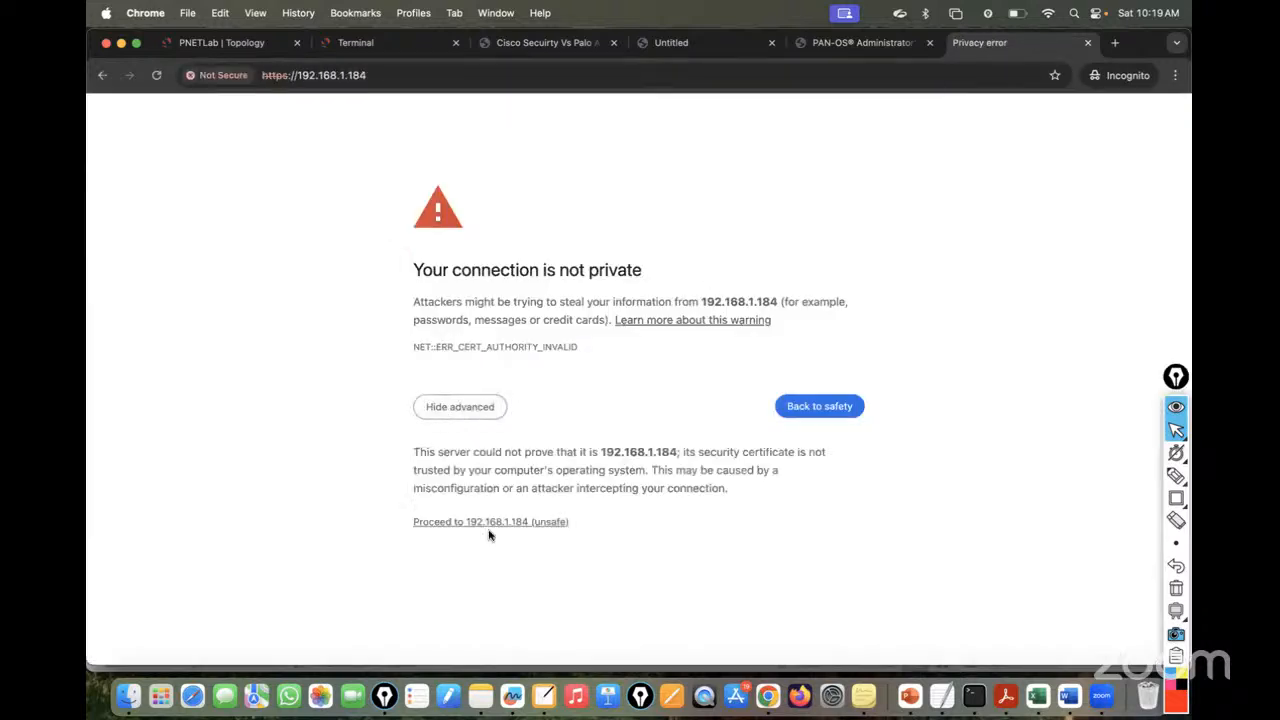
click(499, 527)
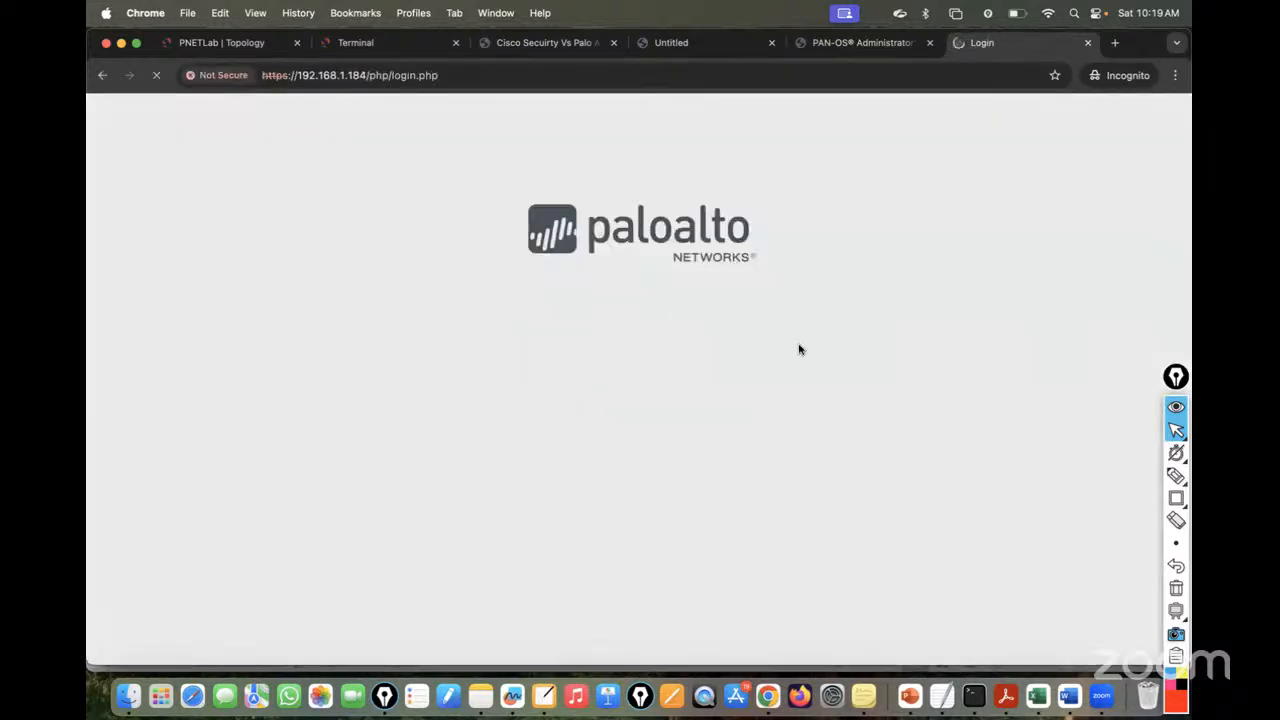
- Sign in to the PAN-OS web UI as admin, then return to the lab topology
text(admin)
key(Tab)
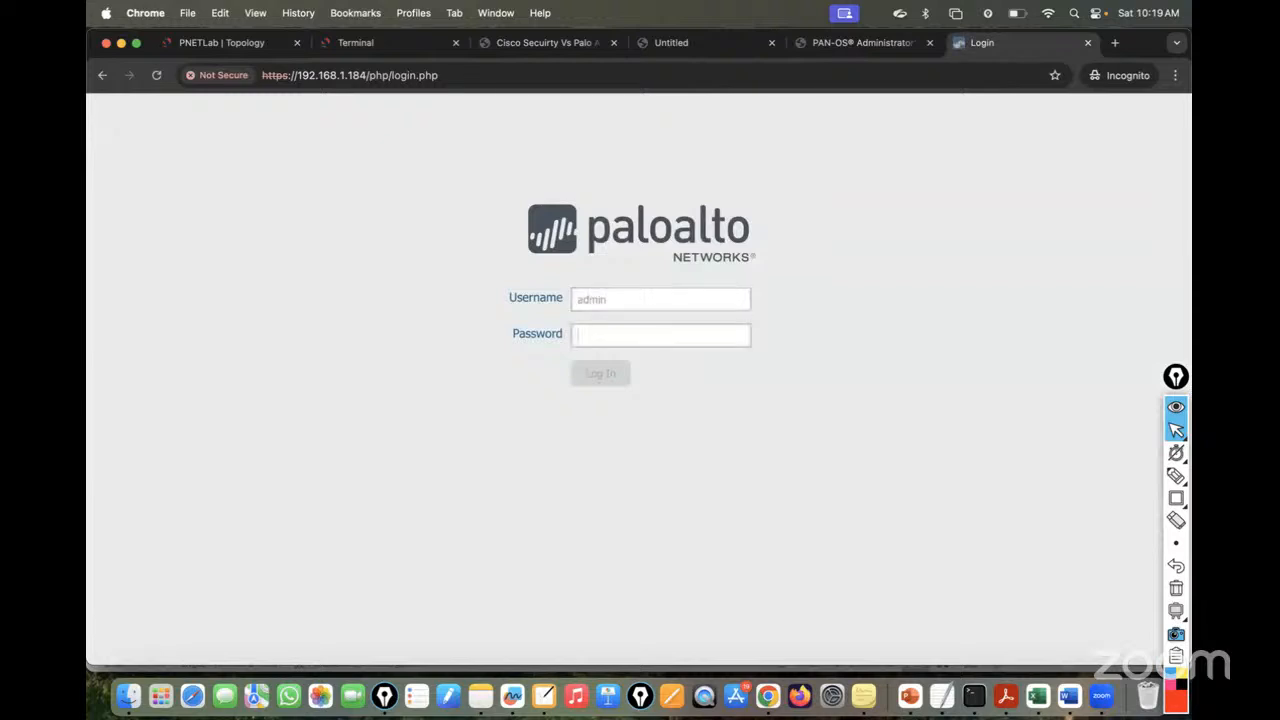
text(adm)
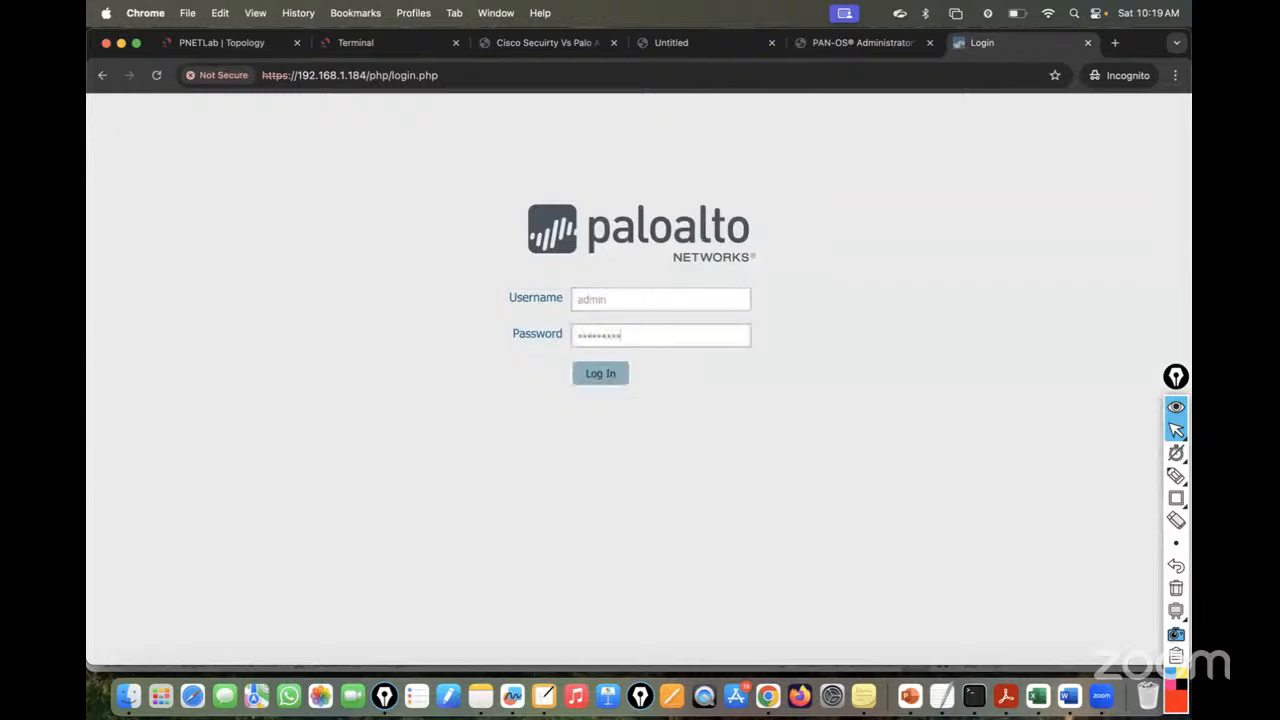
key(Return)
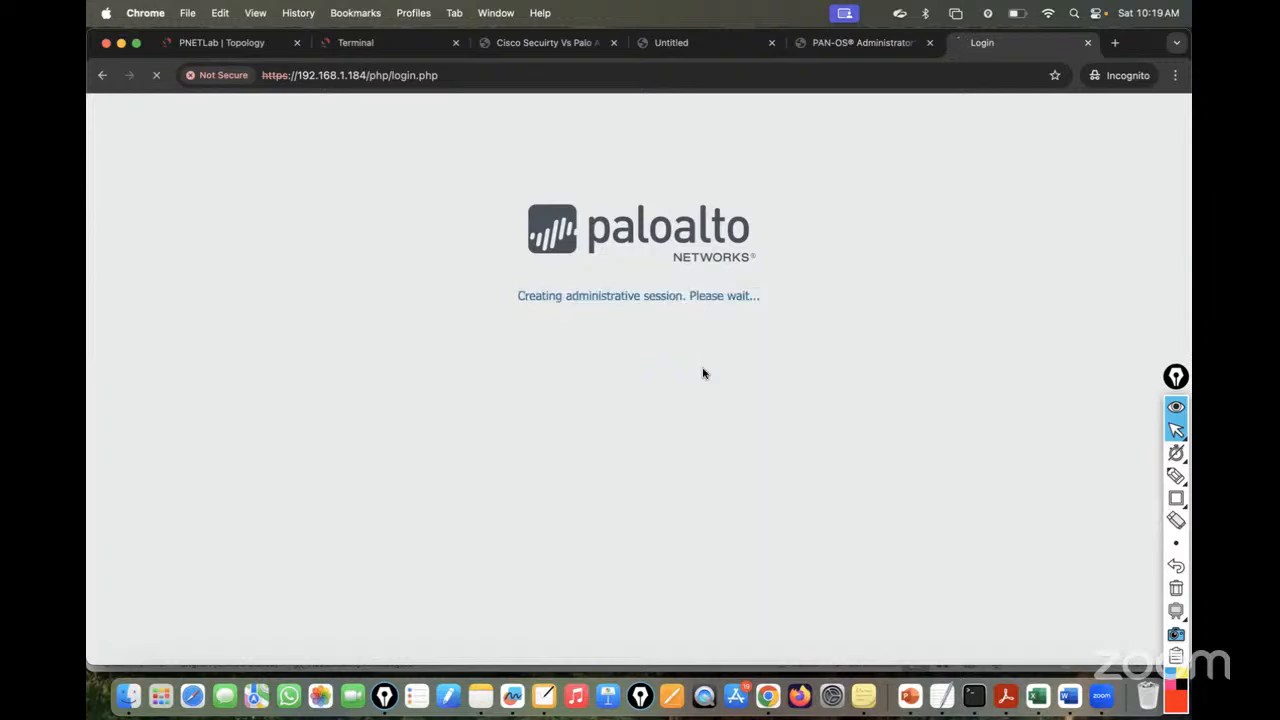
click(236, 48)
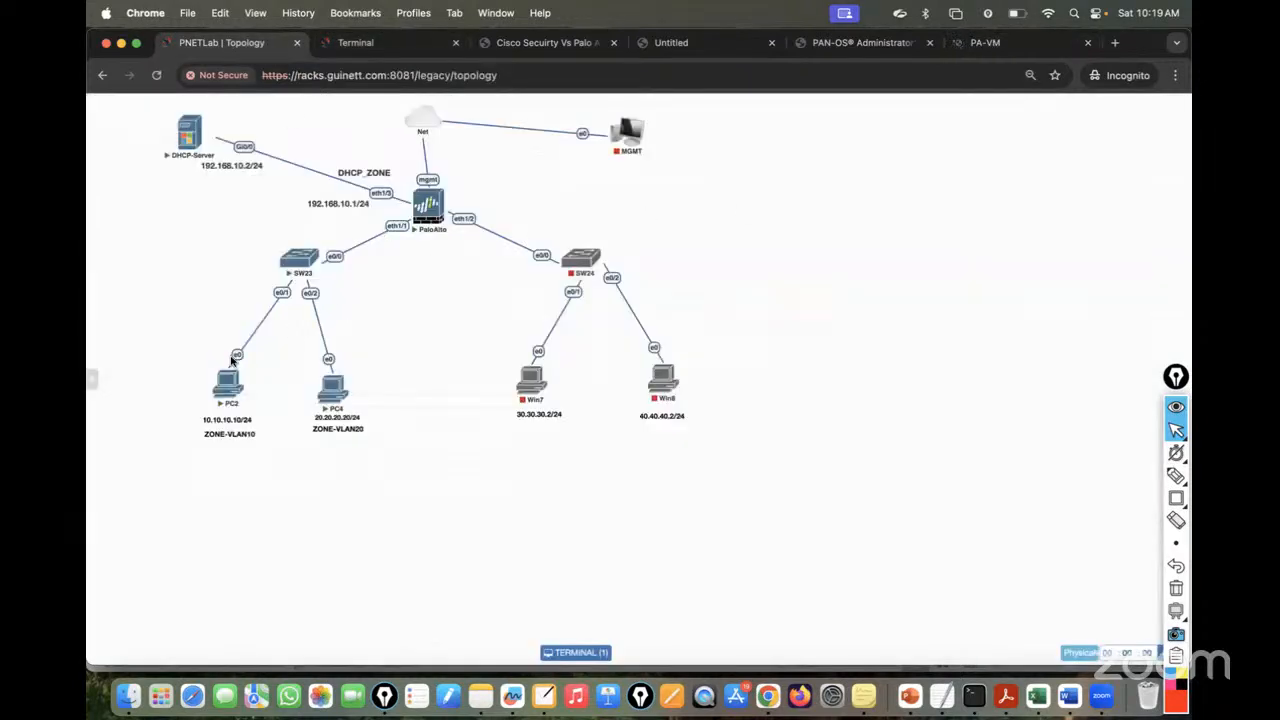
- Open PC2's console and sign it into Windows 7 with its password
click(230, 380)
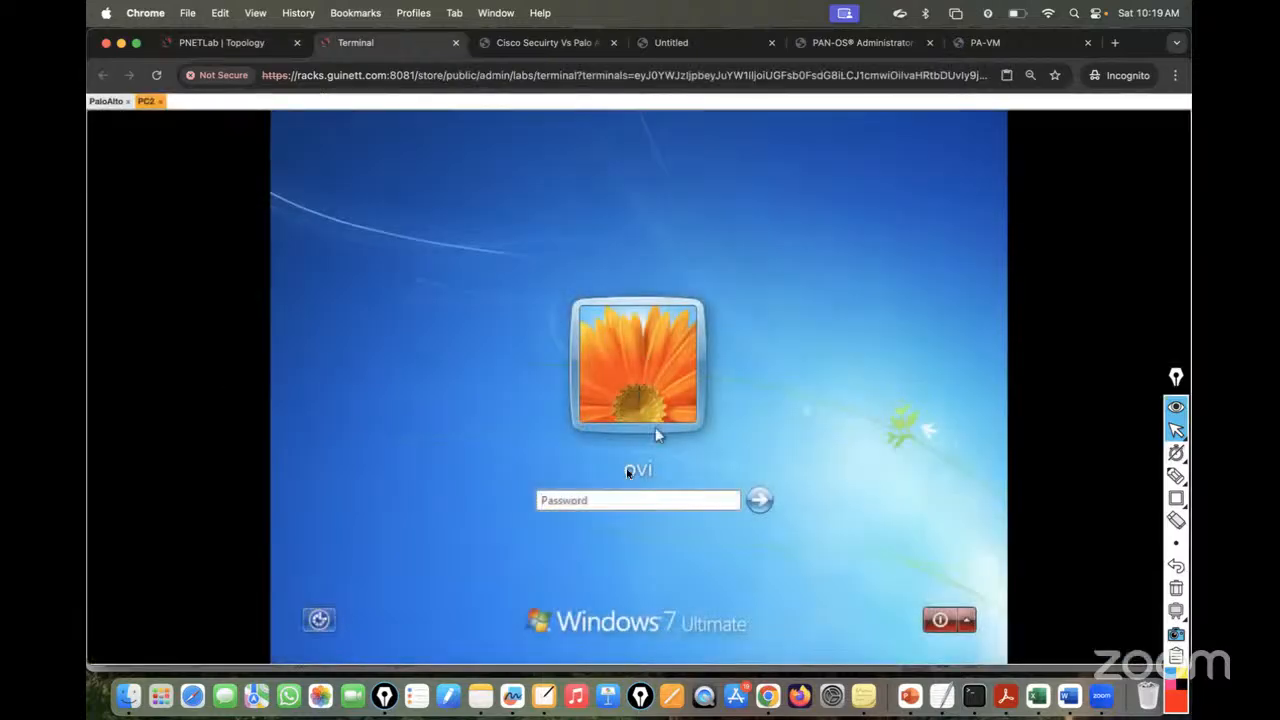
text(•)
click(759, 499)
click(200, 42)
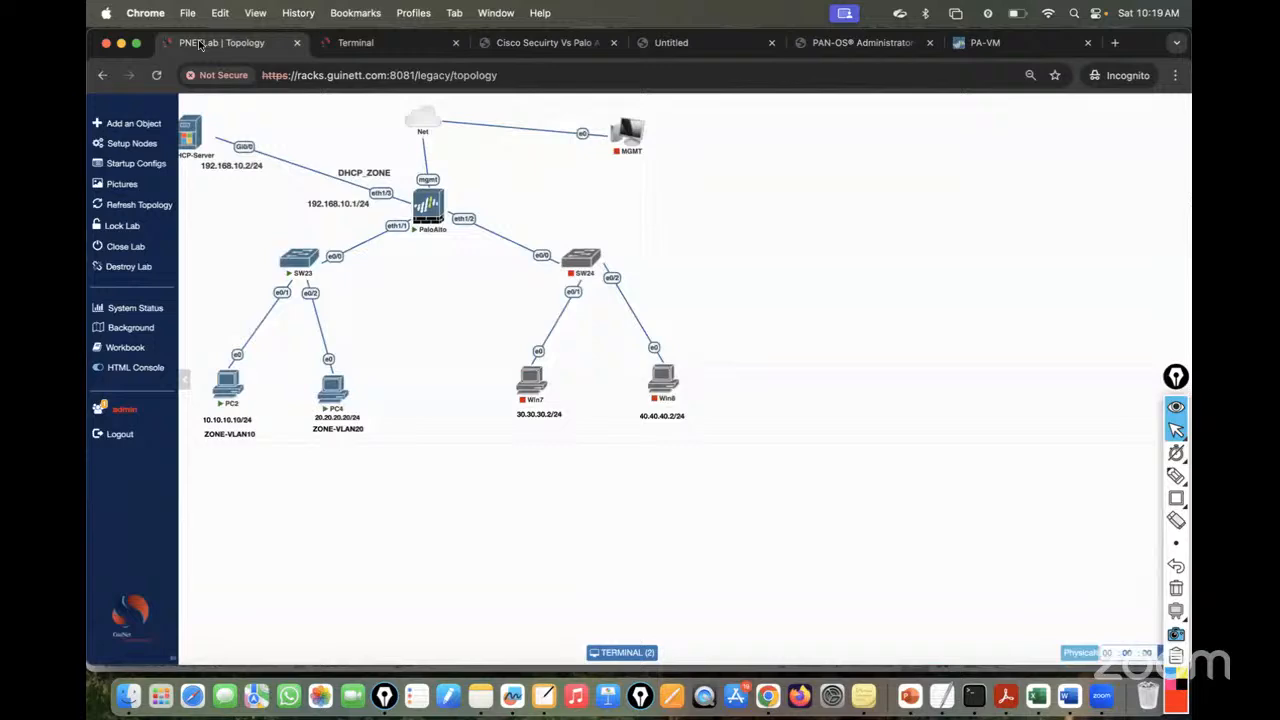
- Open PC4's console at its Windows sign-in screen and switch between the PC2 and PC4 tabs
click(332, 378)
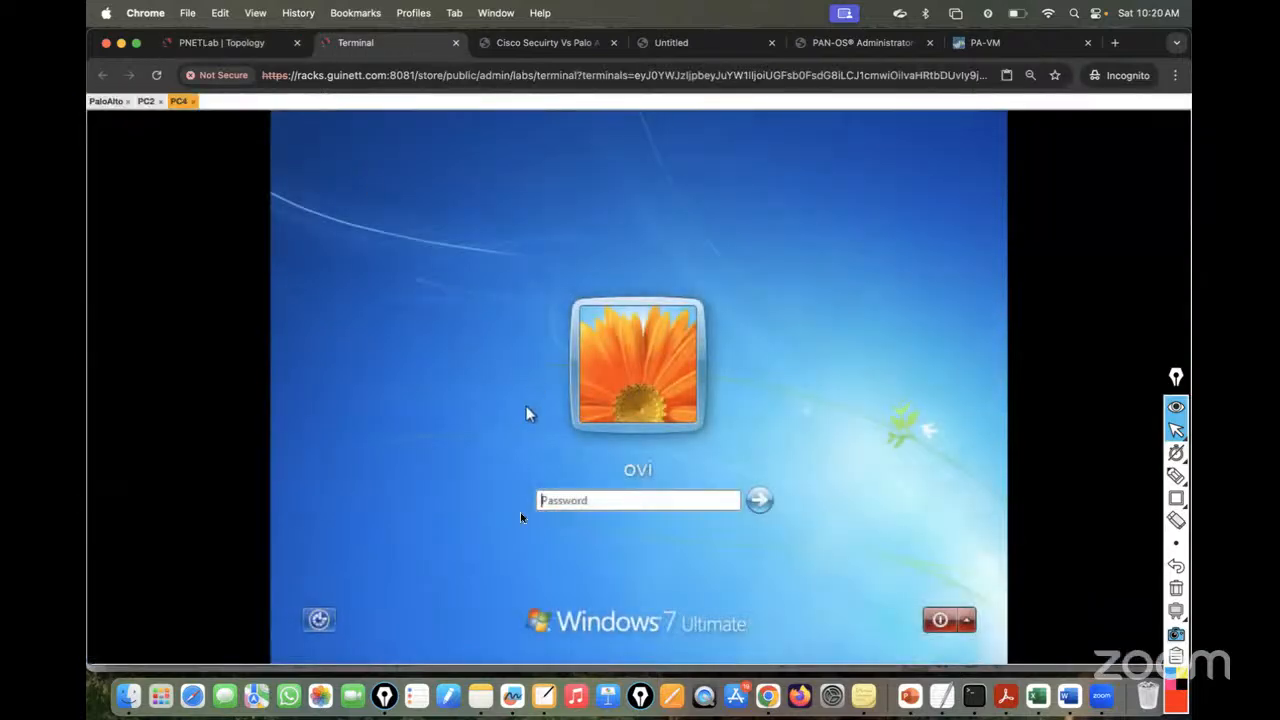
click(560, 501)
click(146, 101)
click(177, 101)
- Sign PC4 into Windows with its password and open PC2's Local Area Connection IPv4 settings
text(••)
key(Return)
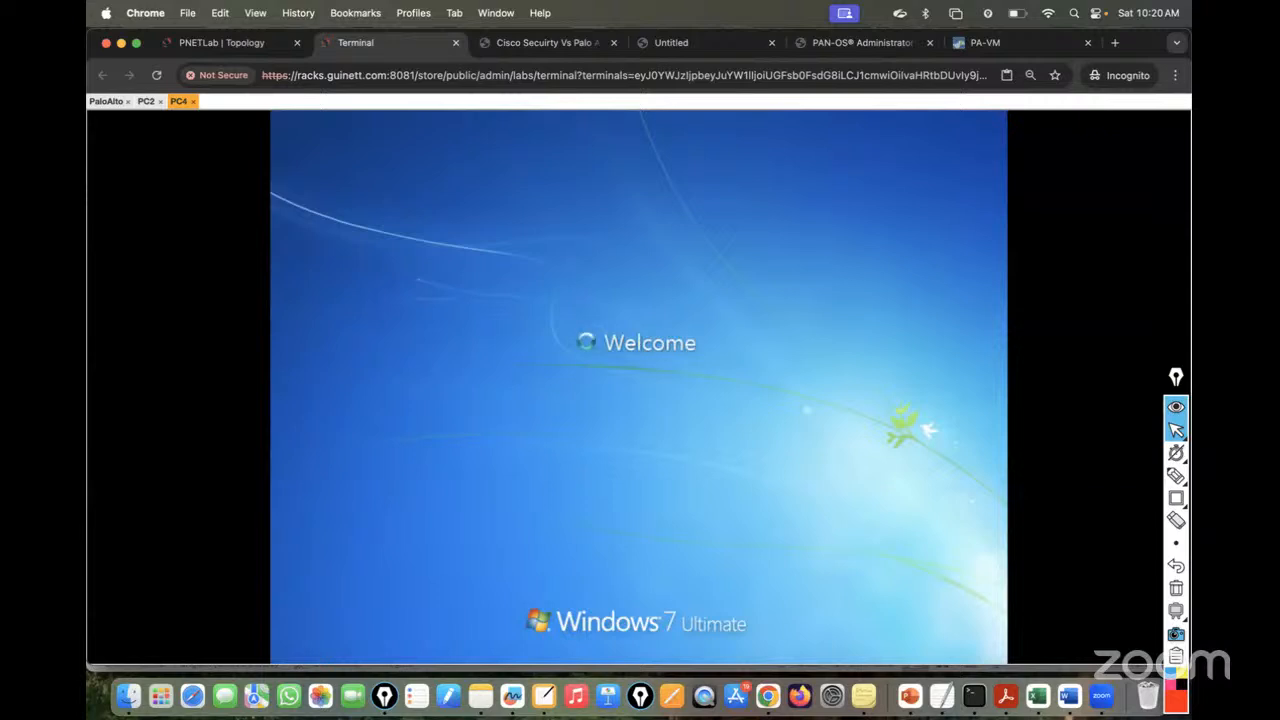
click(146, 101)
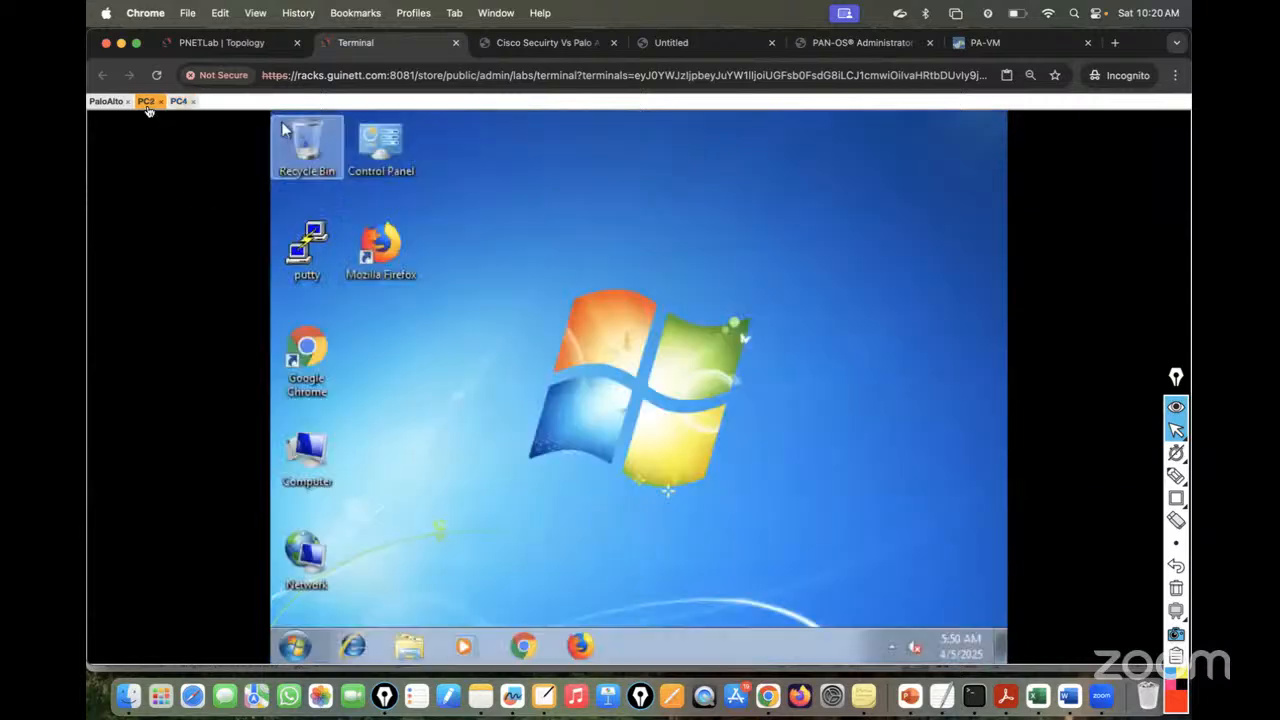
right_click(307, 577)
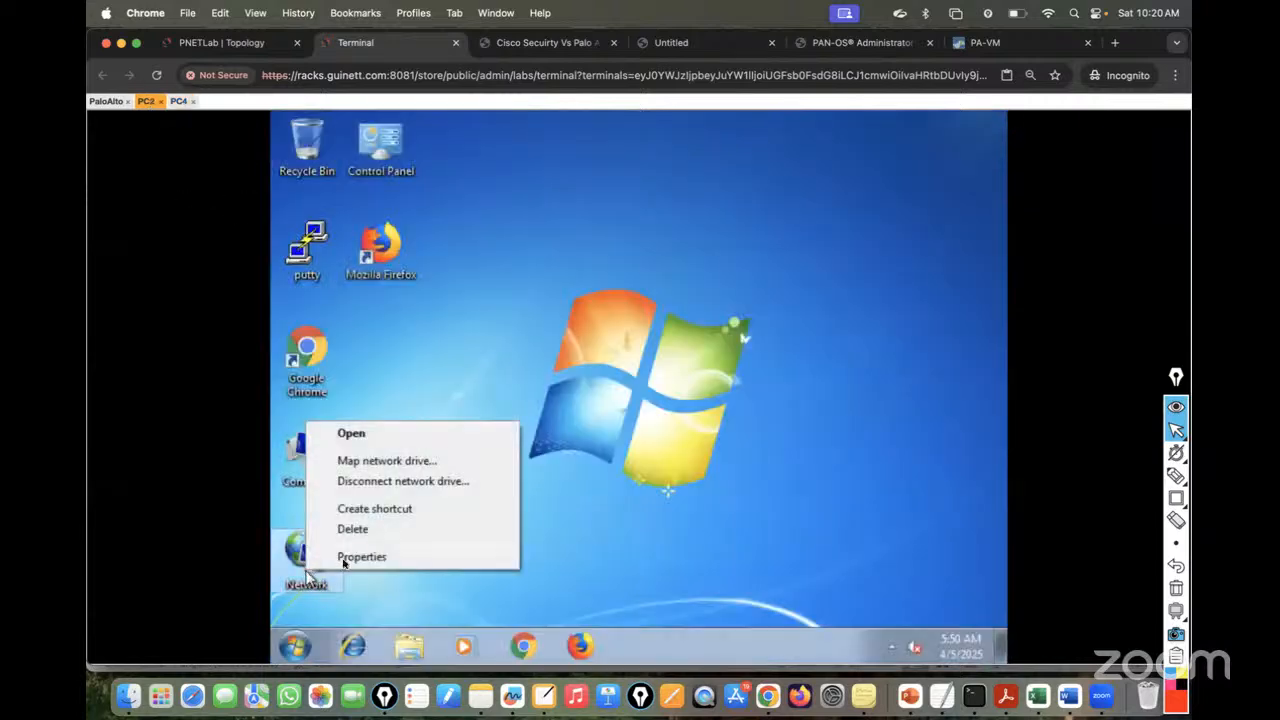
click(345, 555)
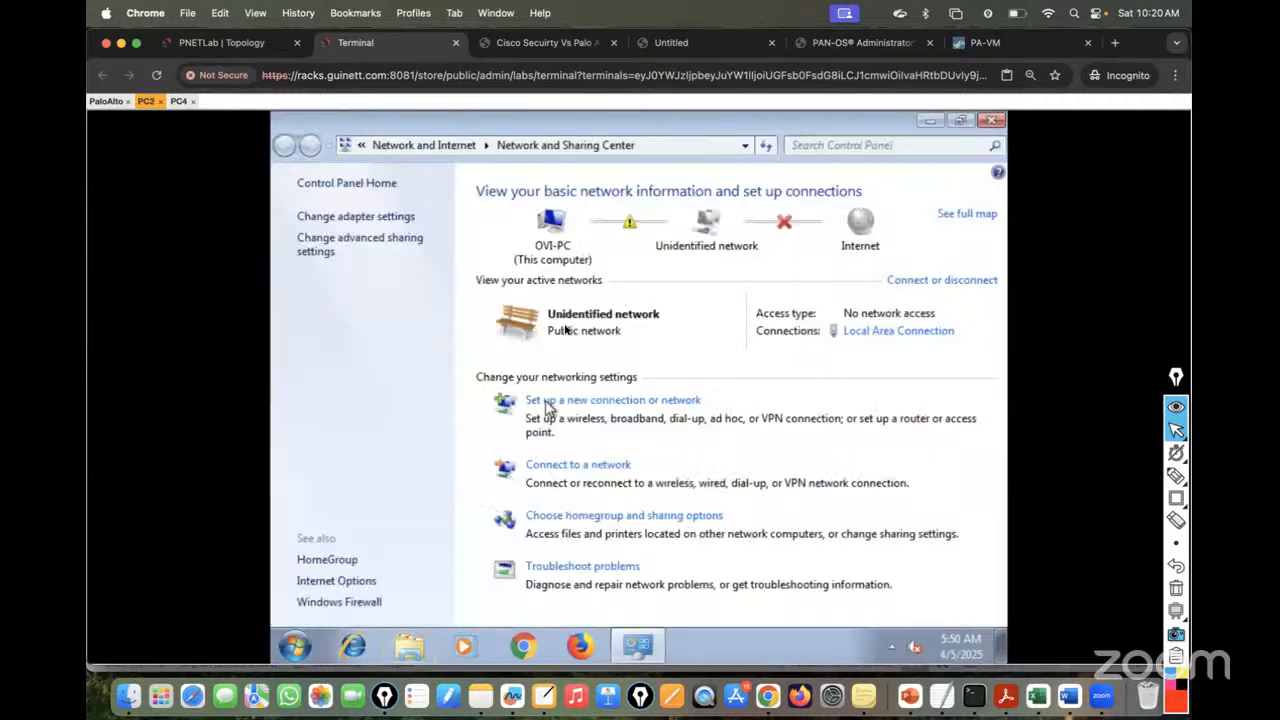
click(365, 217)
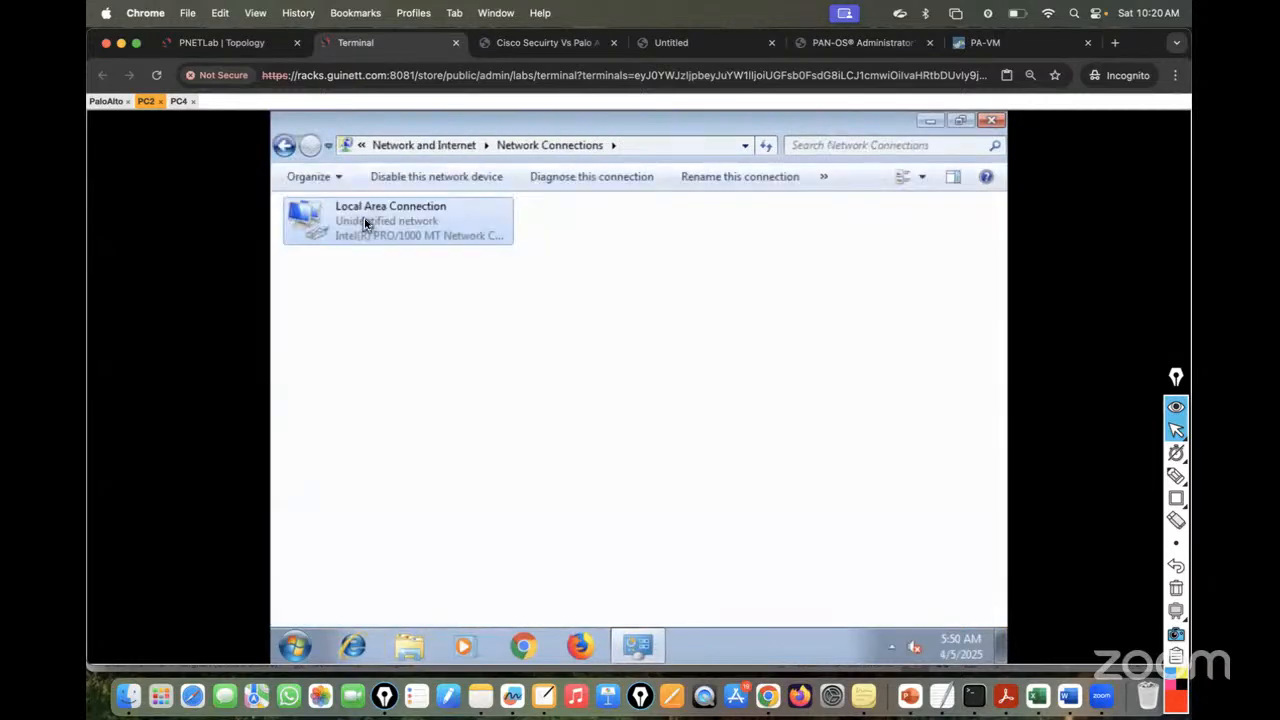
right_click(379, 224)
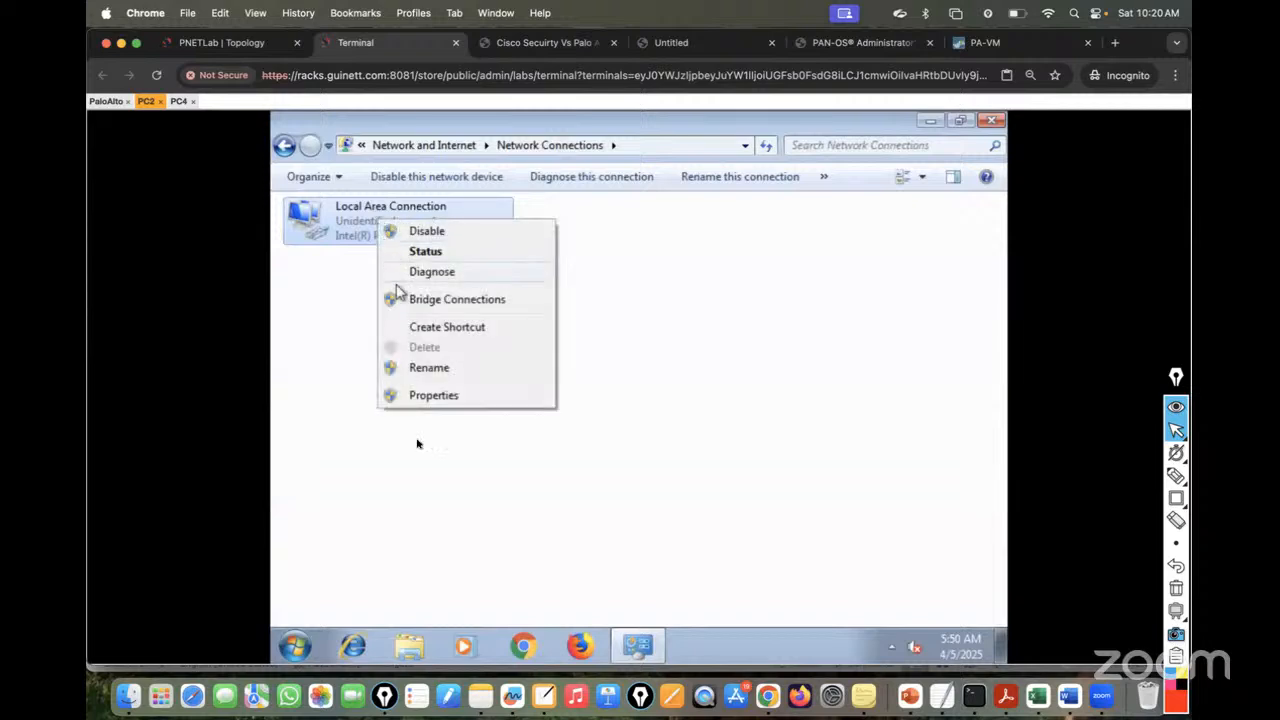
click(431, 397)
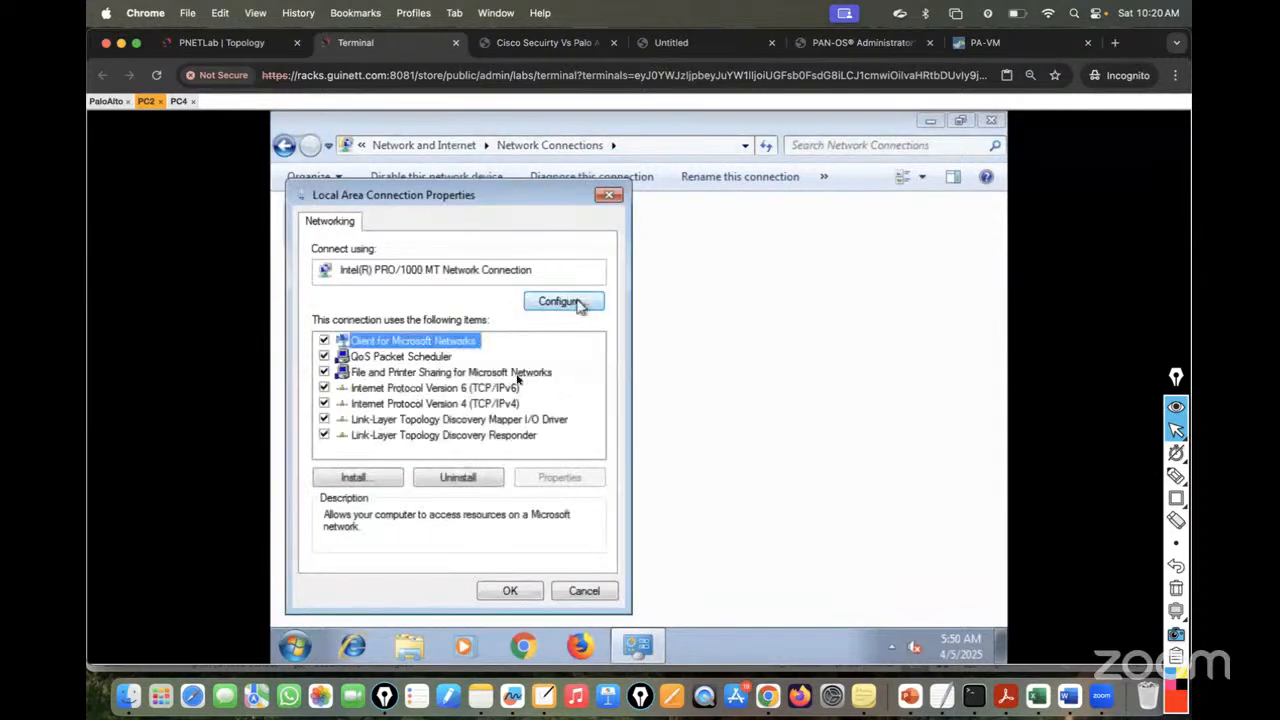
double_click(498, 403)
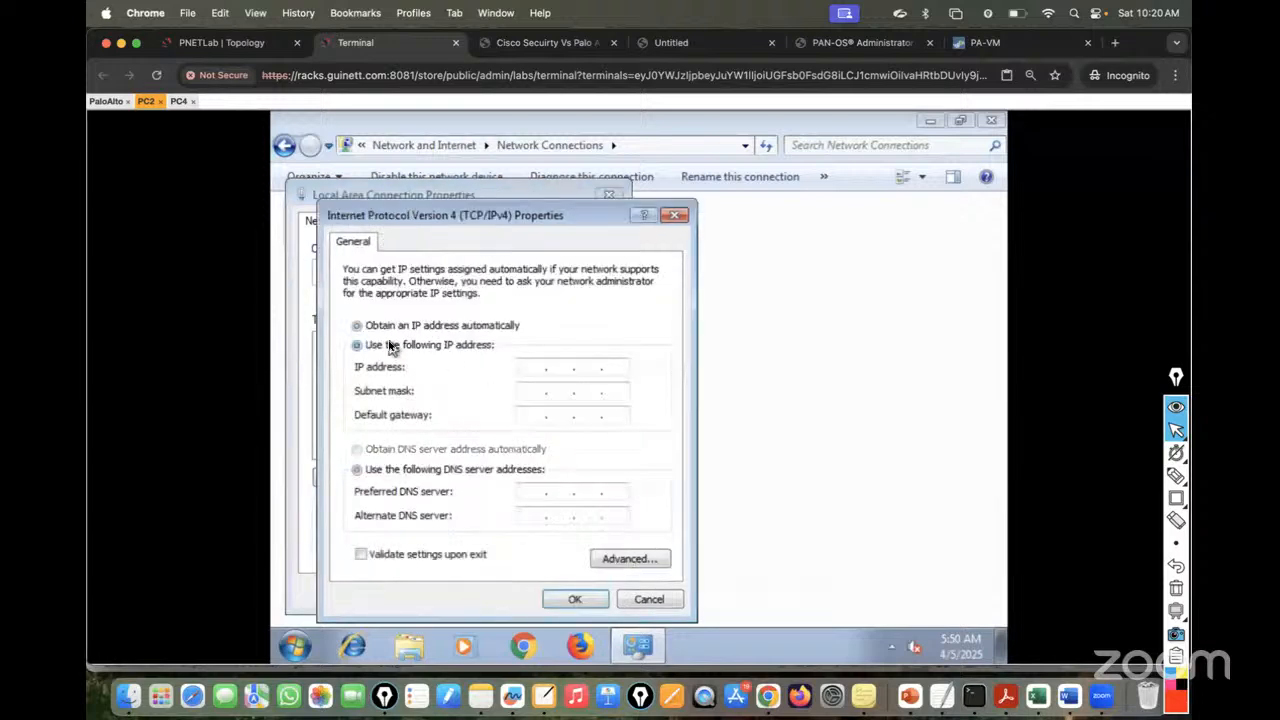
- Give PC2 static IP 10.10.10.10, mask 255.255.255.0, gateway 10.10.10.1 and save it
click(222, 42)
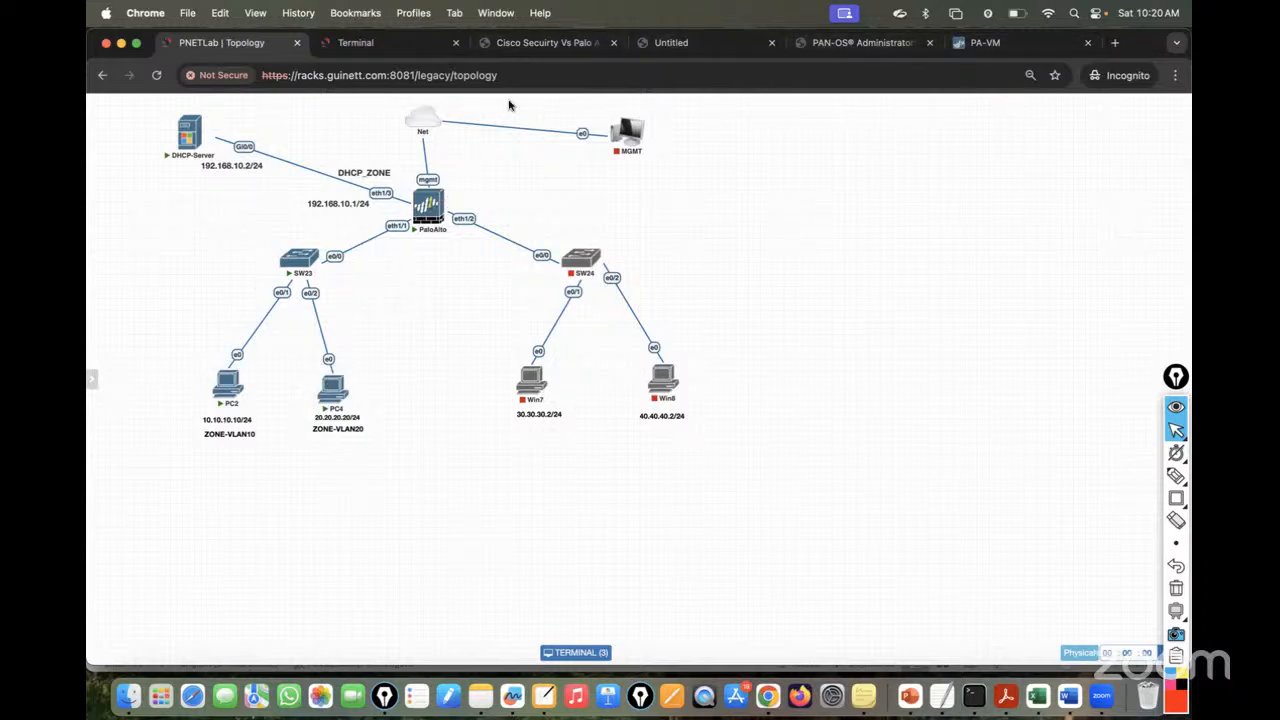
click(368, 42)
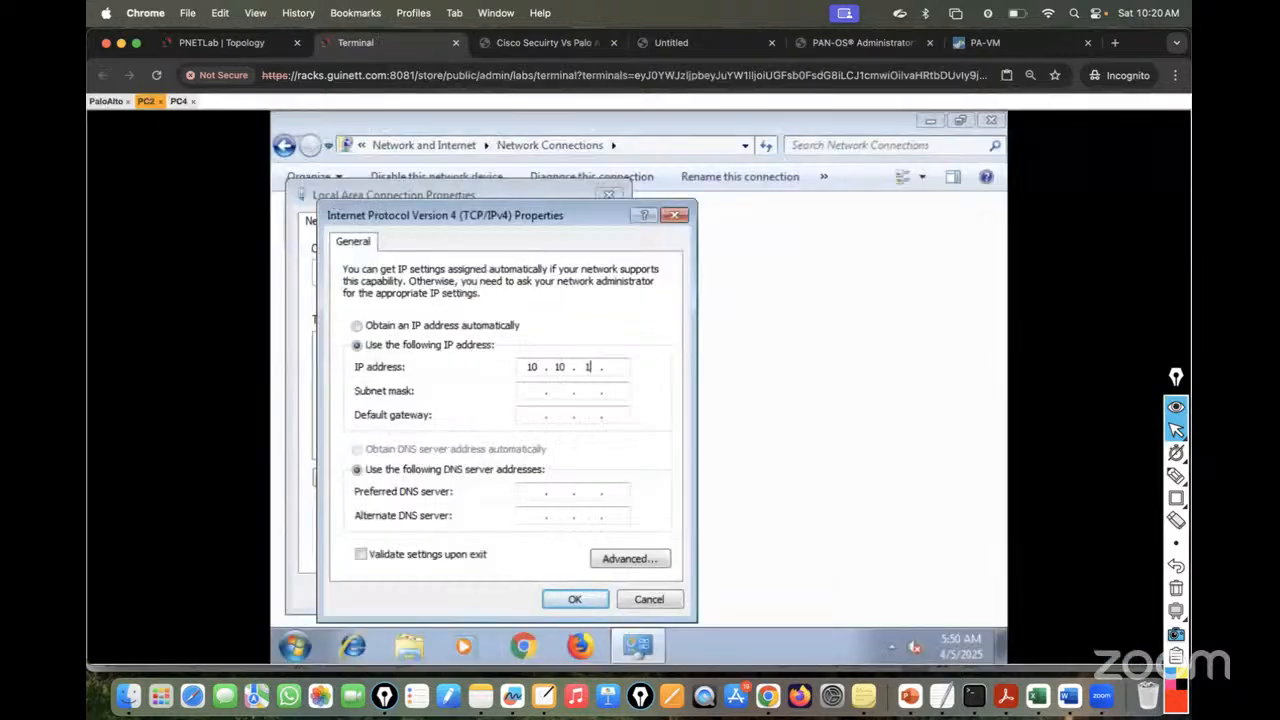
click(538, 391)
drag(565, 391, 540, 391)
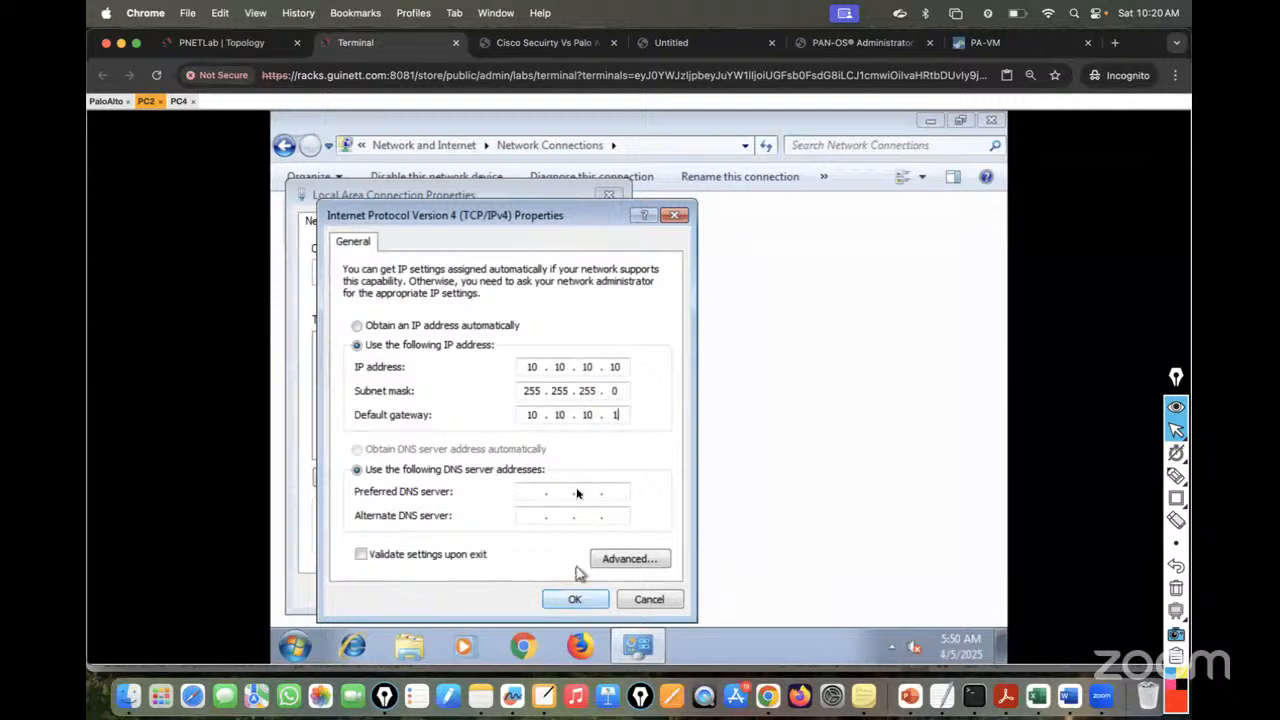
click(568, 599)
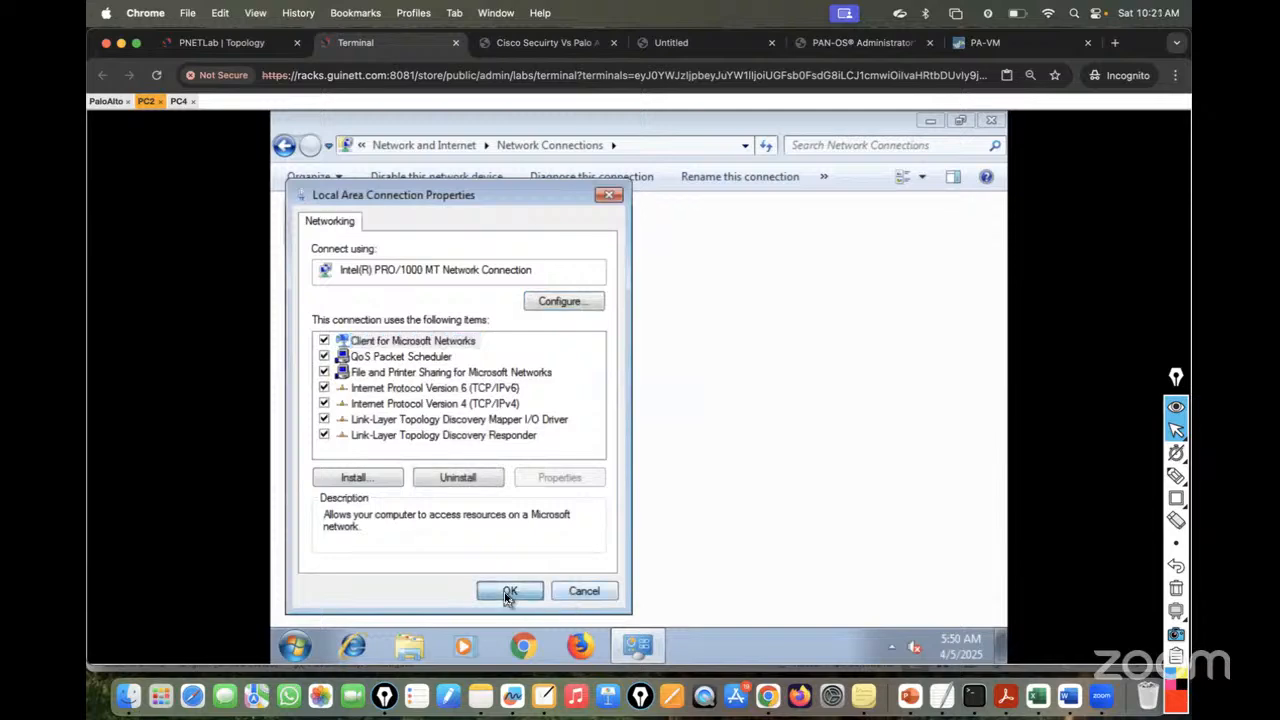
click(507, 594)
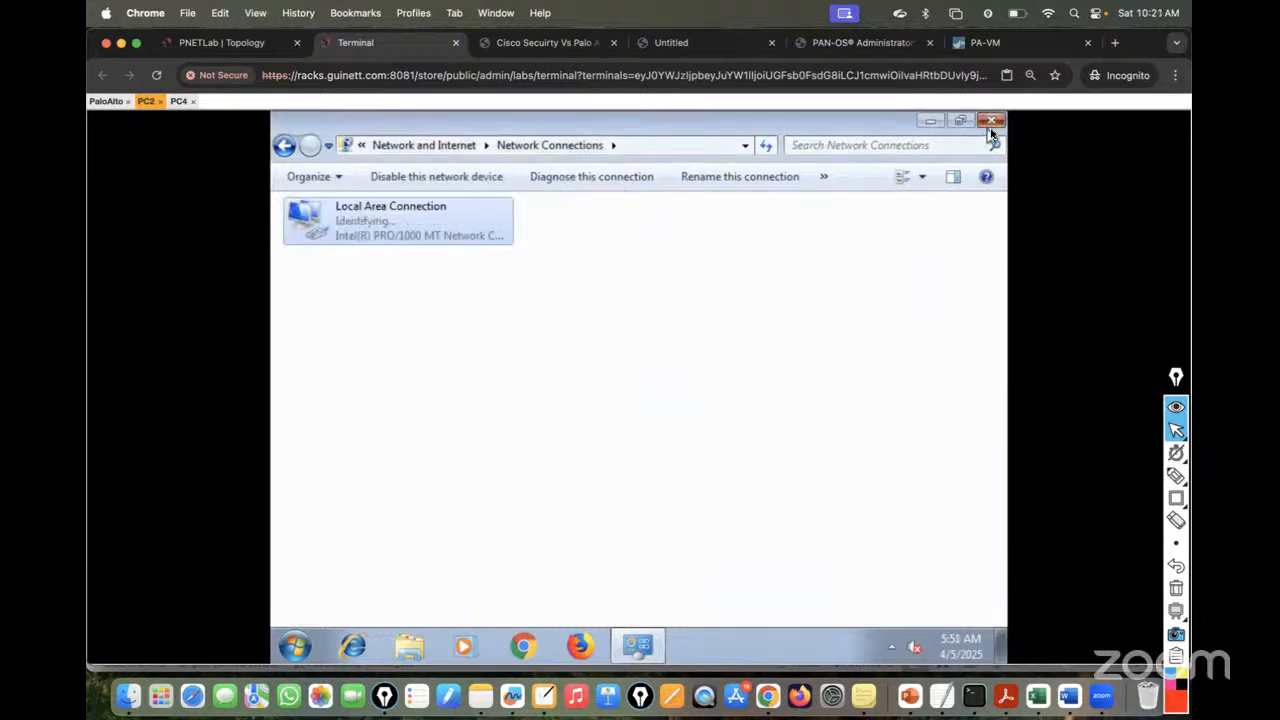
click(990, 121)
key(super+1)
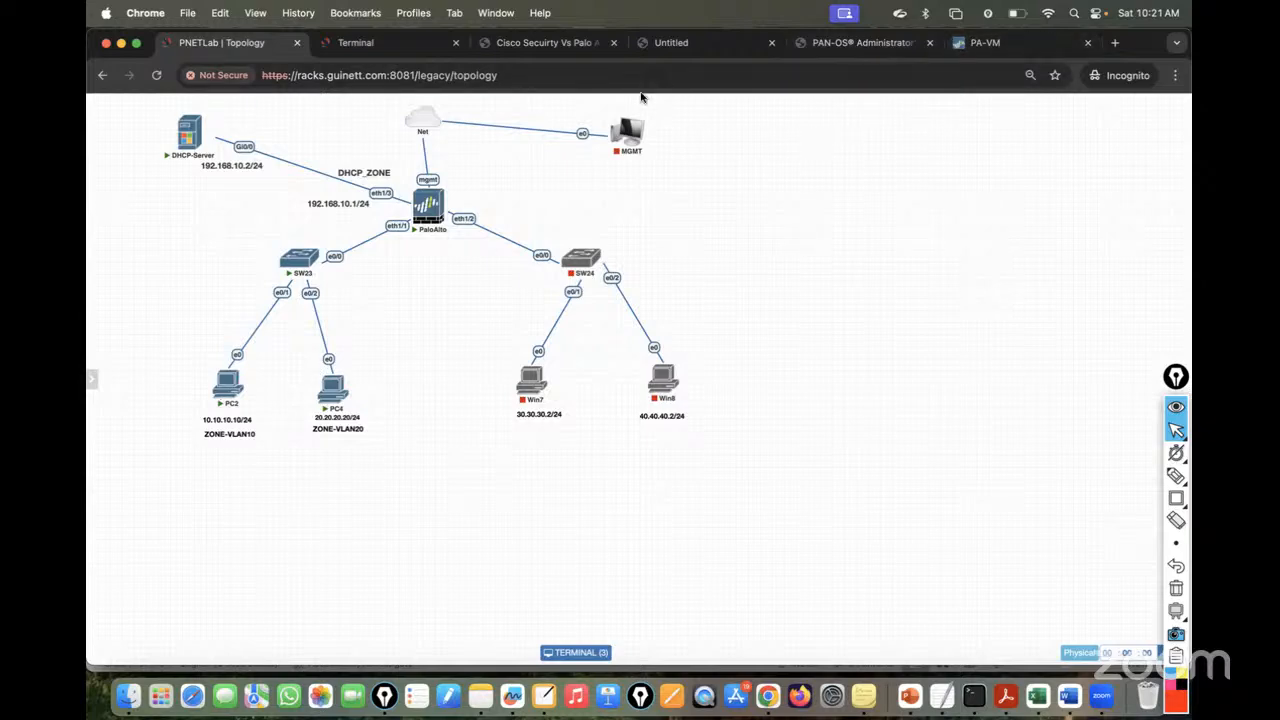
- Confirm PC2's firewall is off for the Domain, Private and Public profiles, then close it
click(358, 45)
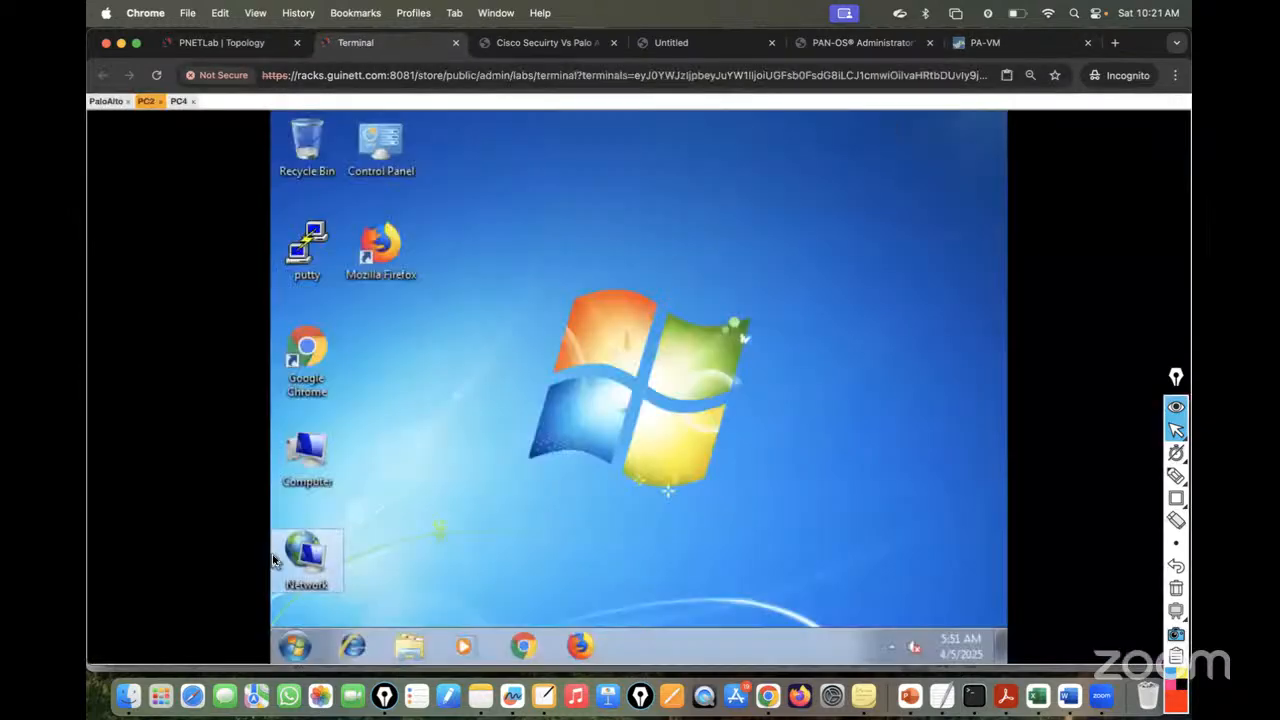
click(294, 645)
click(382, 528)
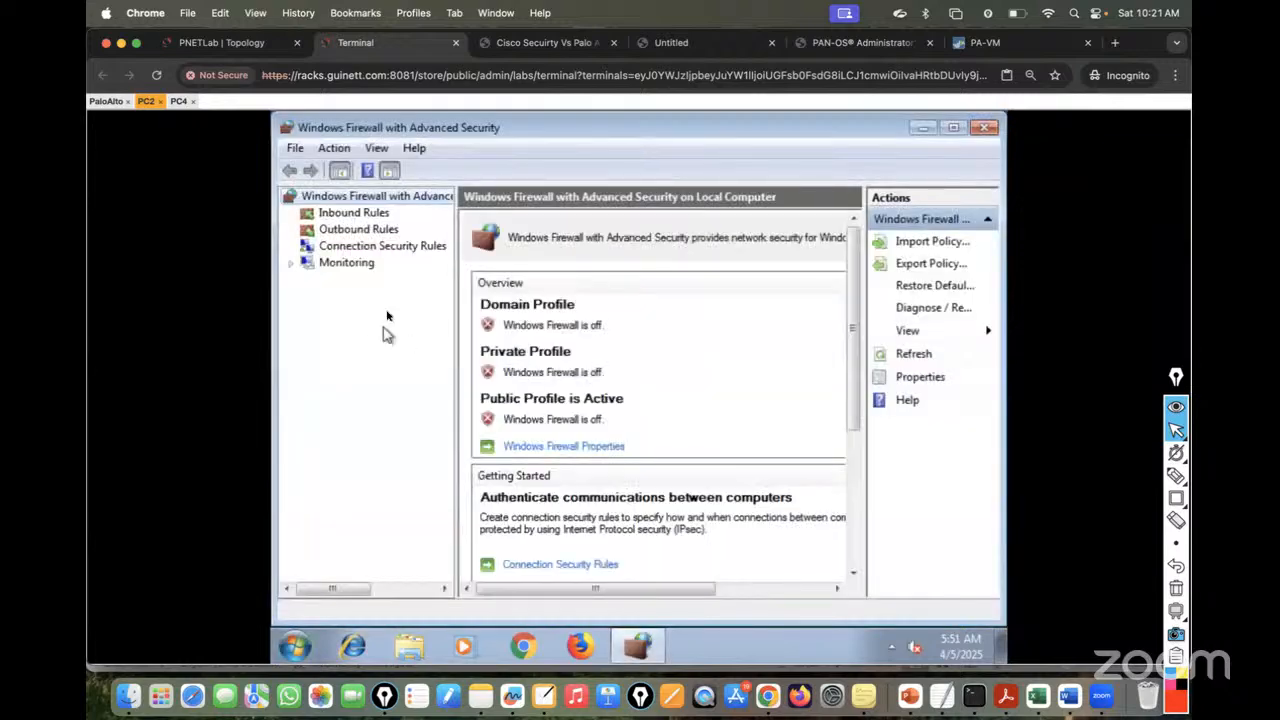
click(545, 445)
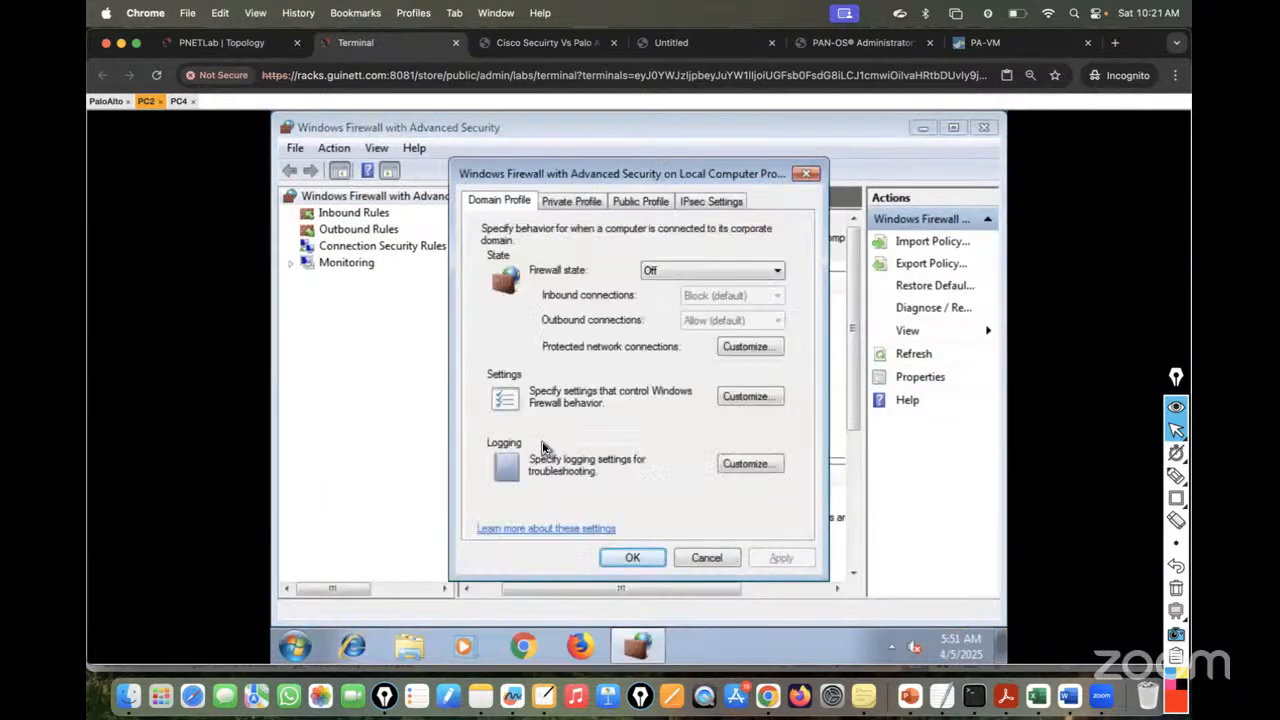
click(565, 201)
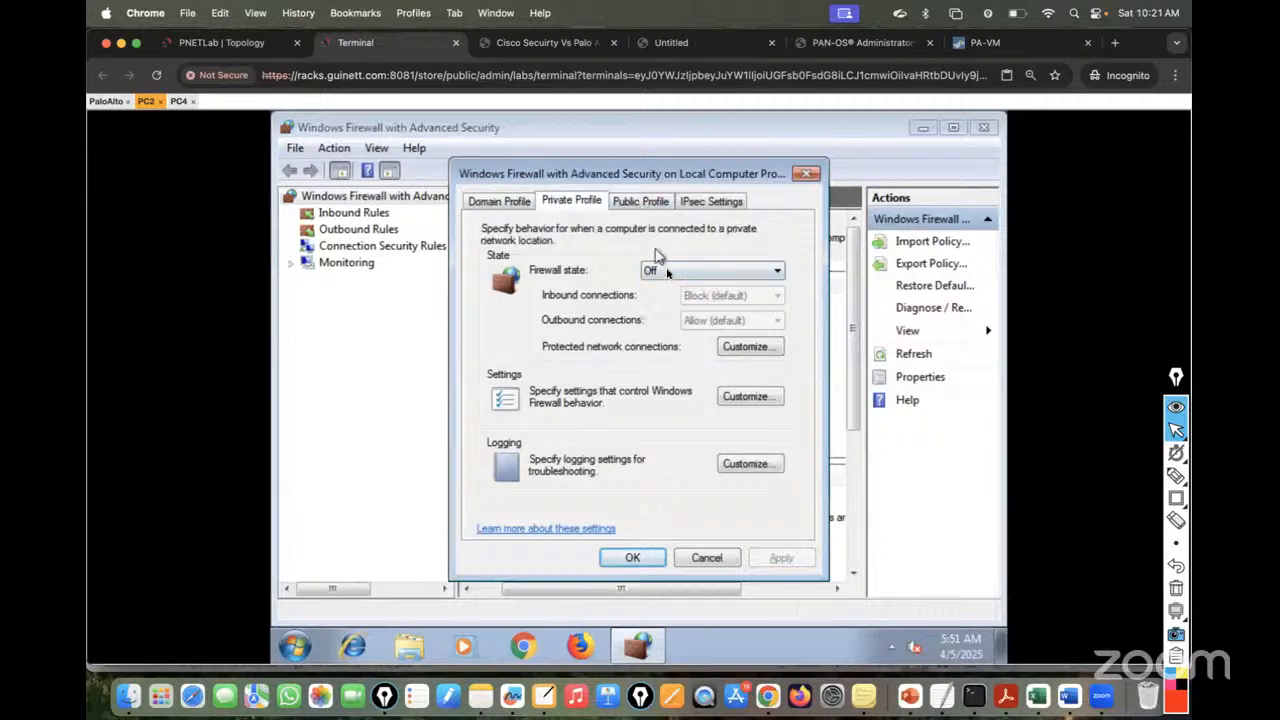
click(640, 201)
click(500, 201)
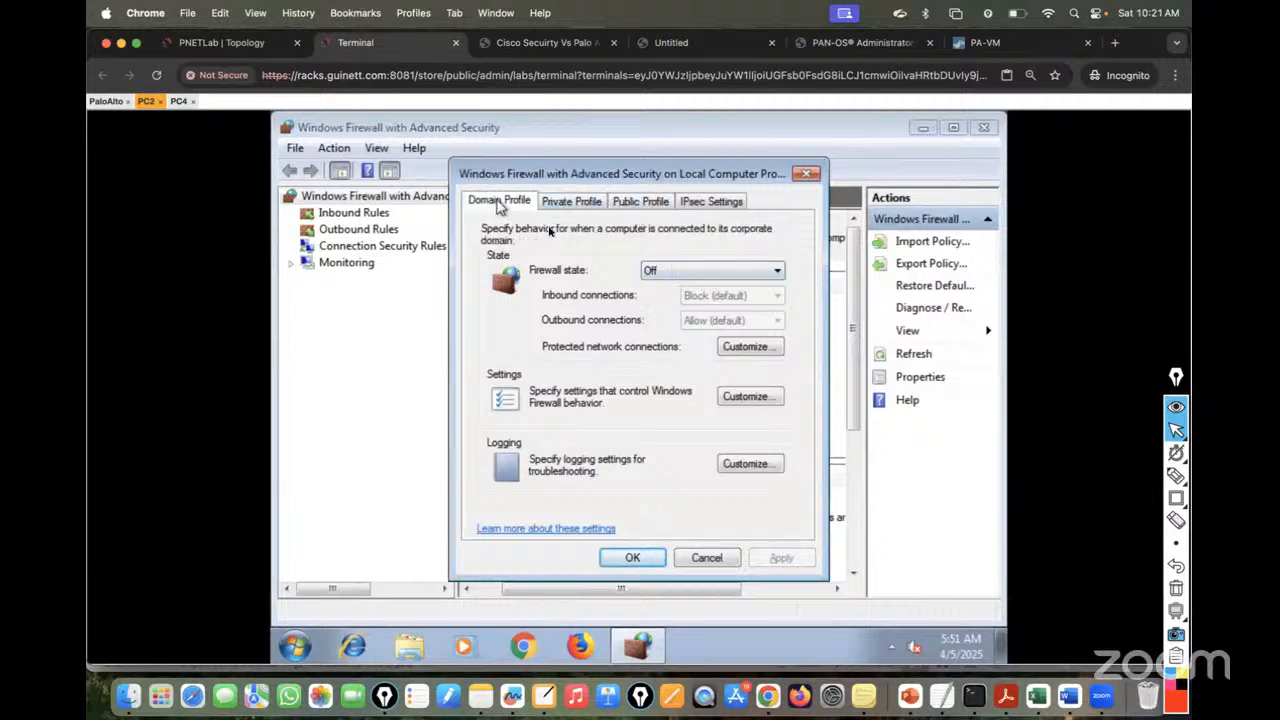
click(638, 557)
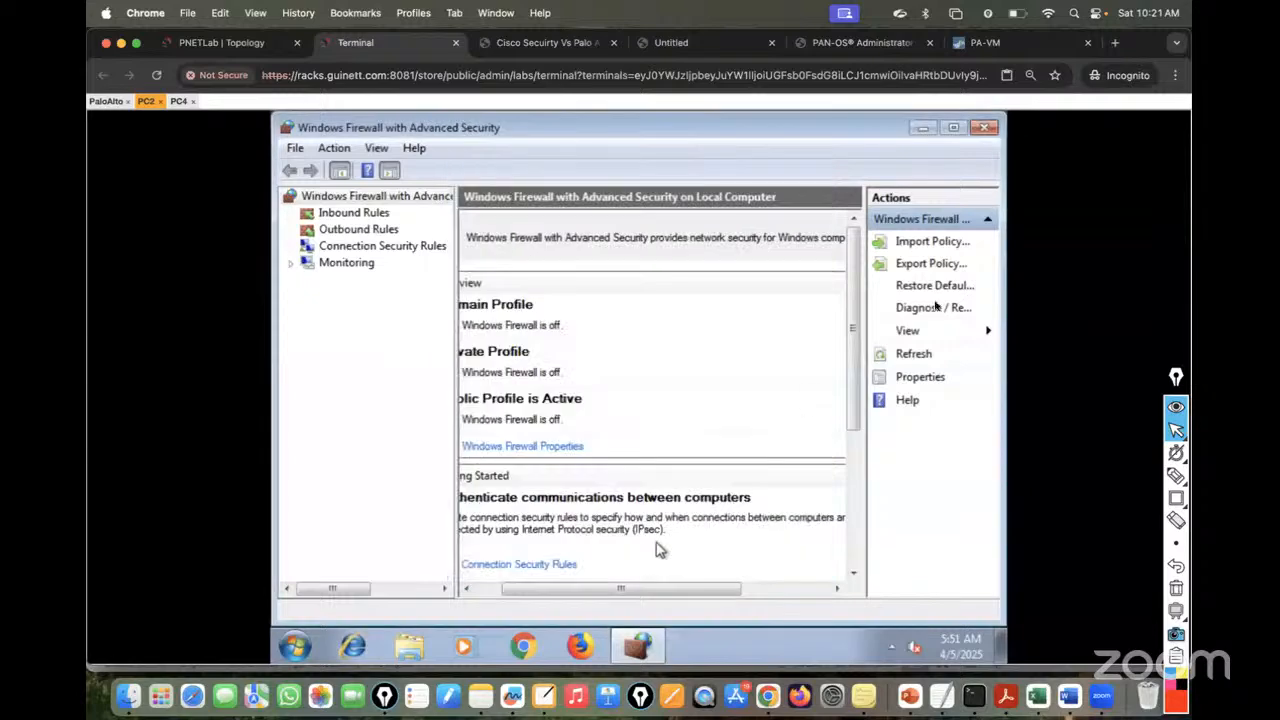
click(984, 129)
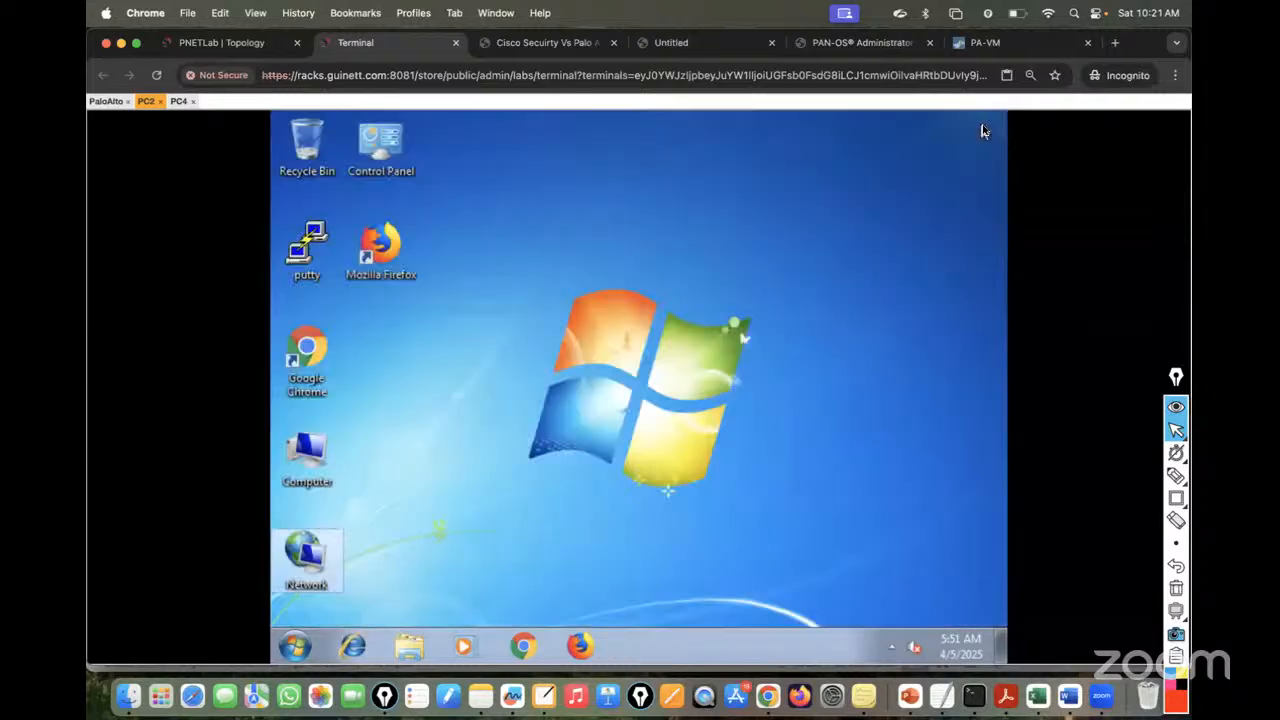
click(178, 101)
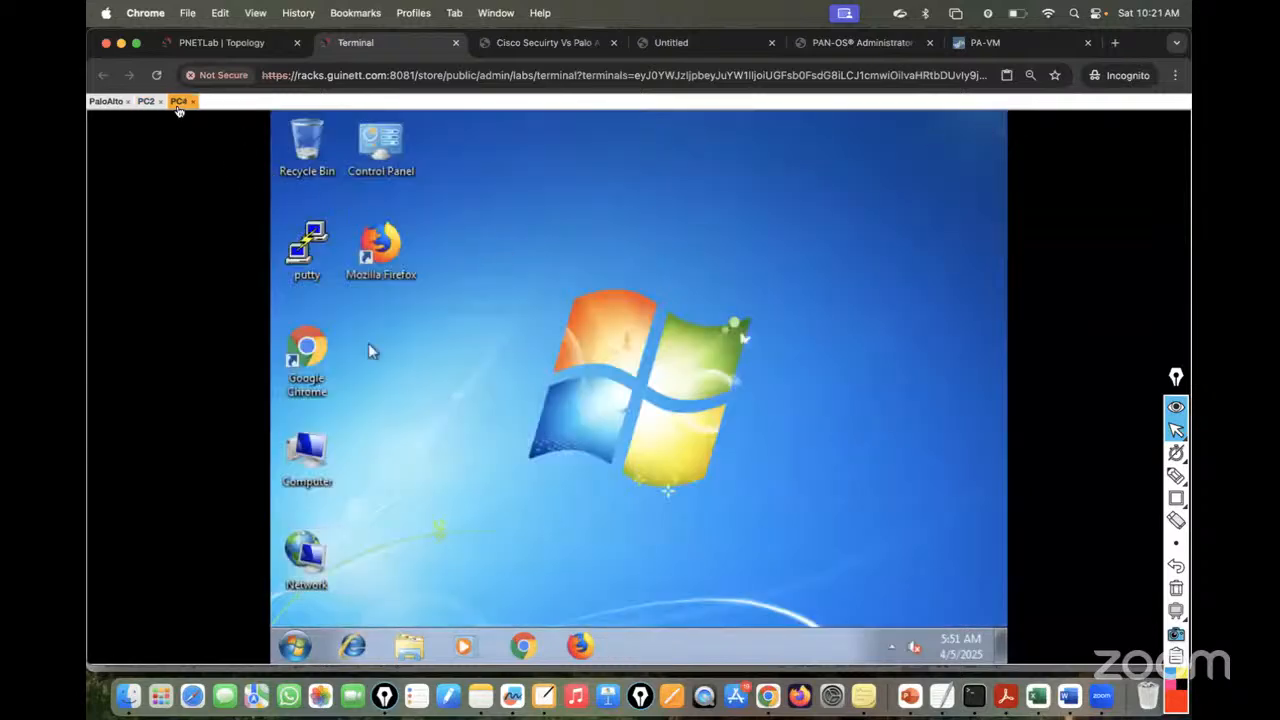
- Open the IPv4 settings of PC4's Local Area Connection
click(241, 46)
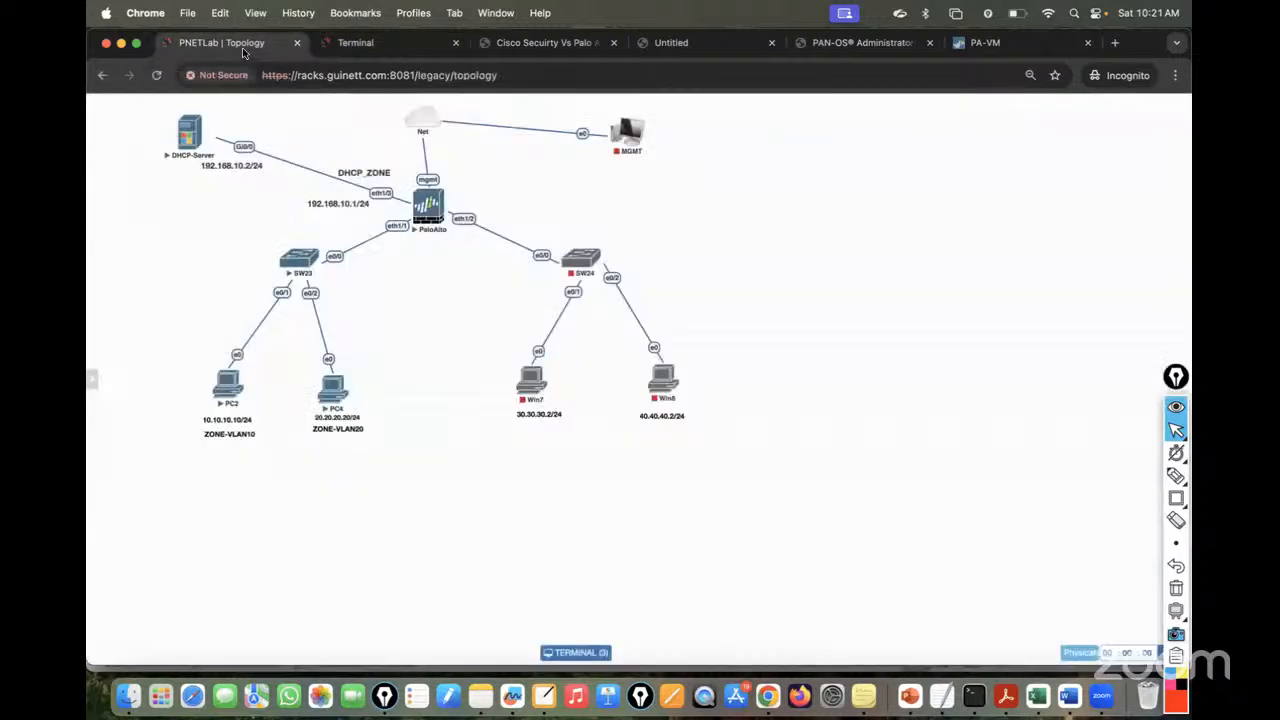
click(400, 48)
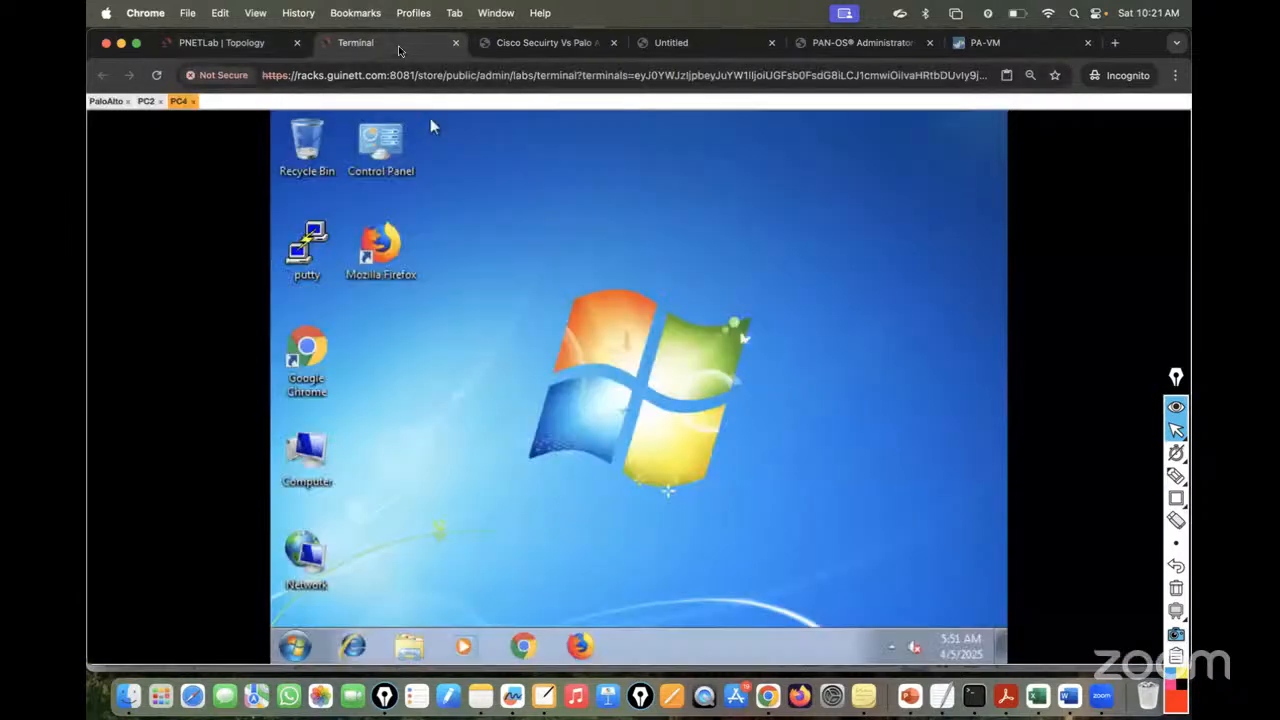
right_click(310, 565)
click(360, 541)
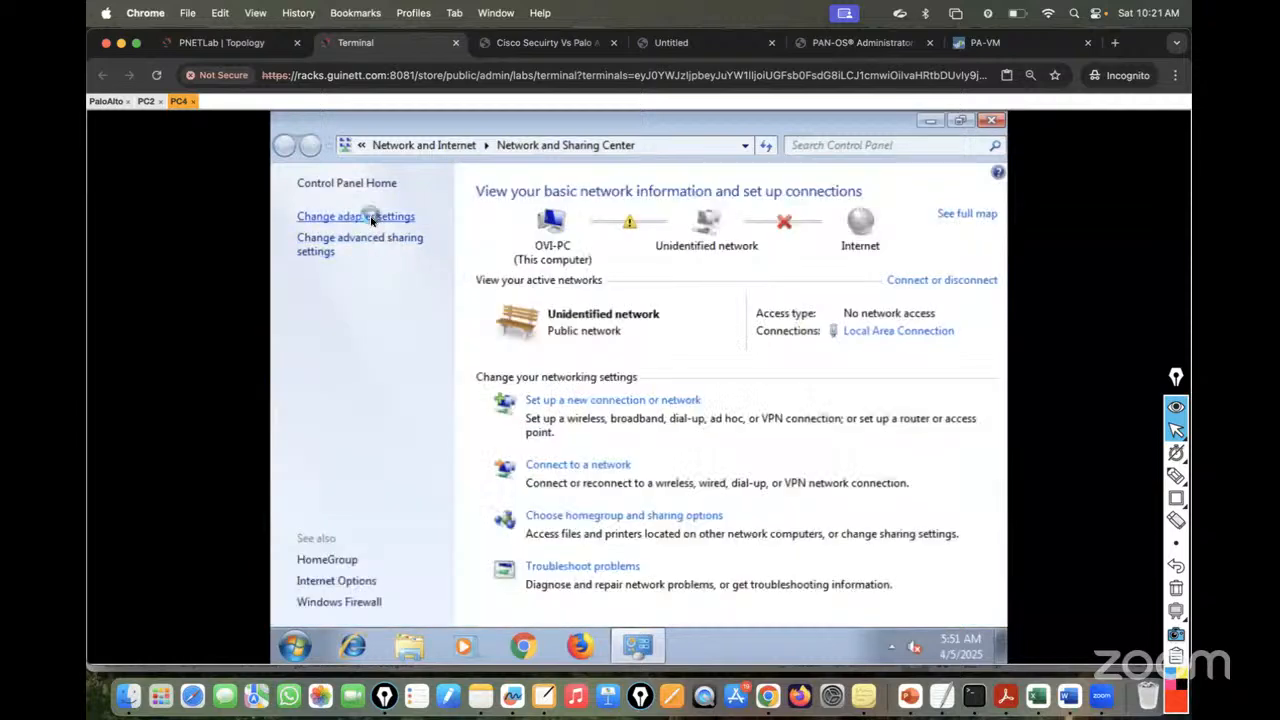
click(370, 217)
click(389, 229)
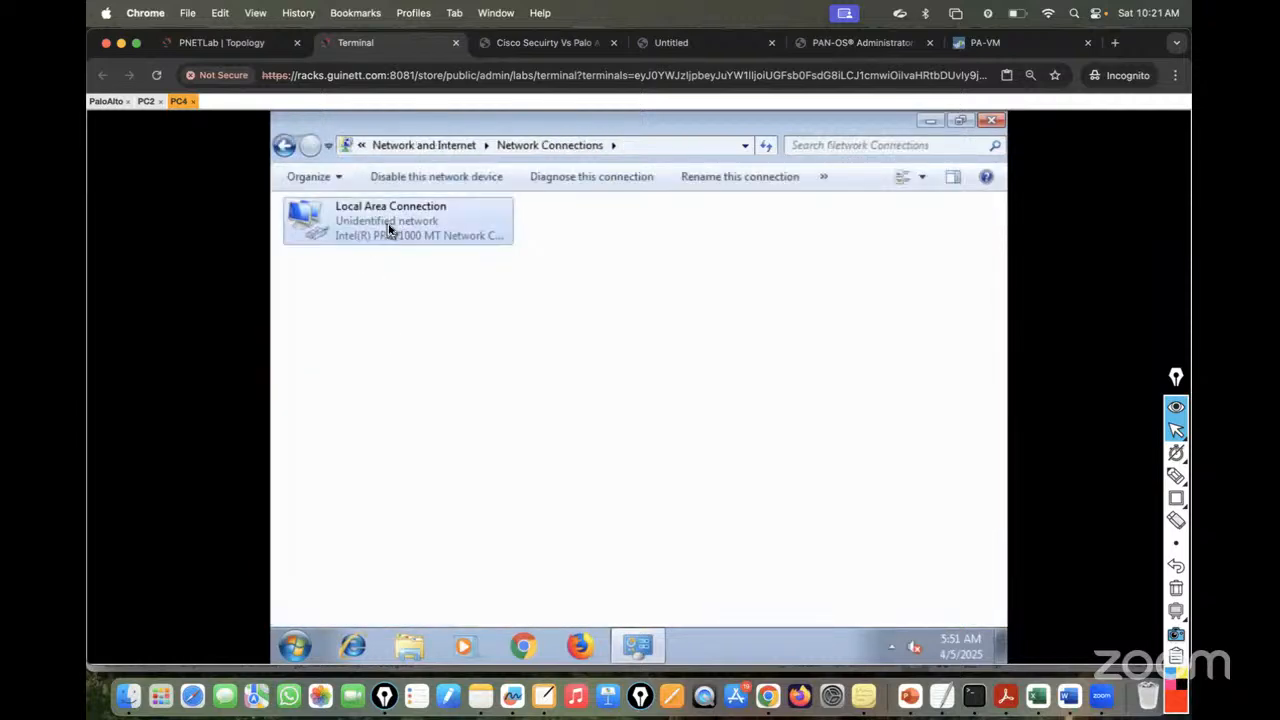
right_click(389, 230)
click(423, 400)
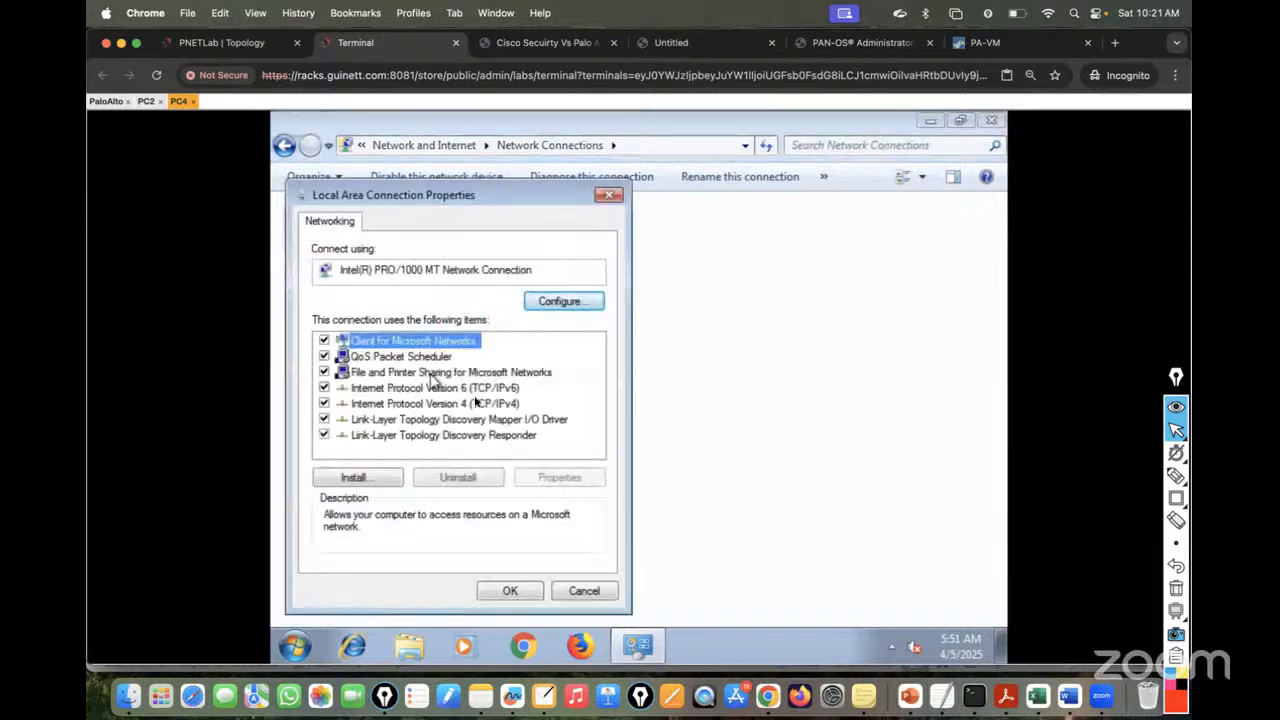
double_click(474, 402)
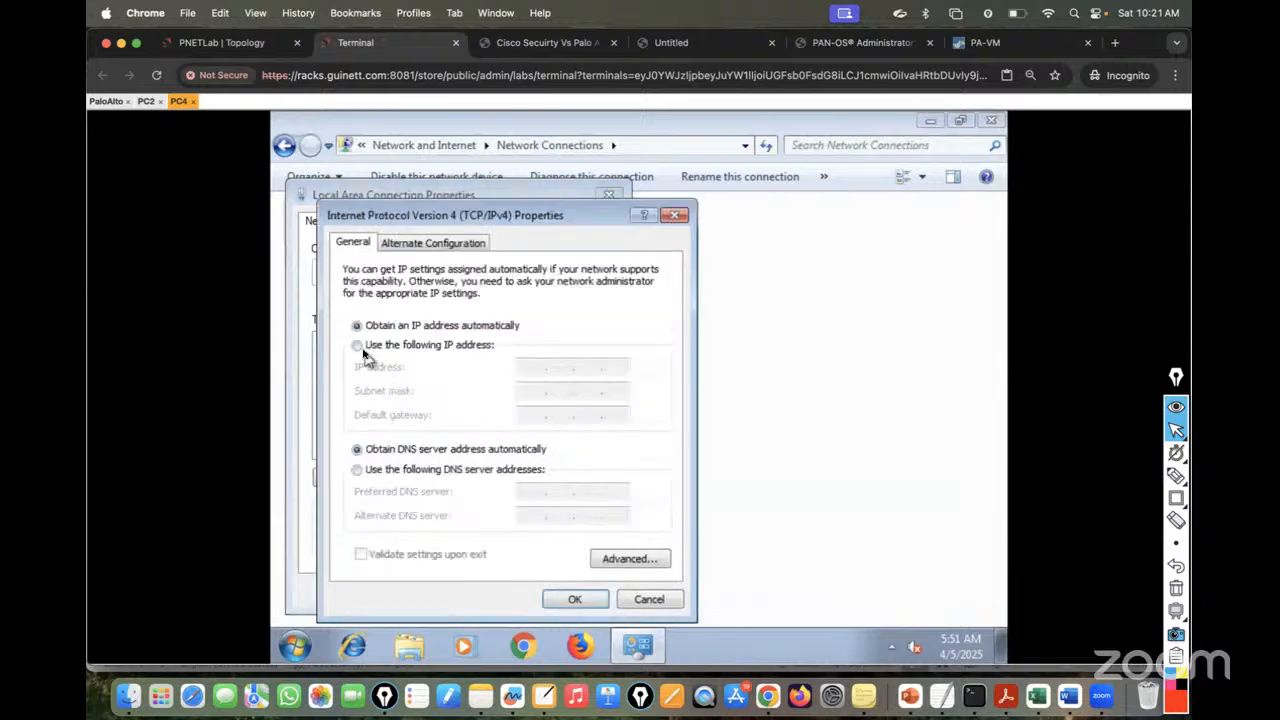
- Set PC4 to static IP 20.20.20.20, mask 255.255.255.0, gateway 20.20.20.1 and save
click(360, 347)
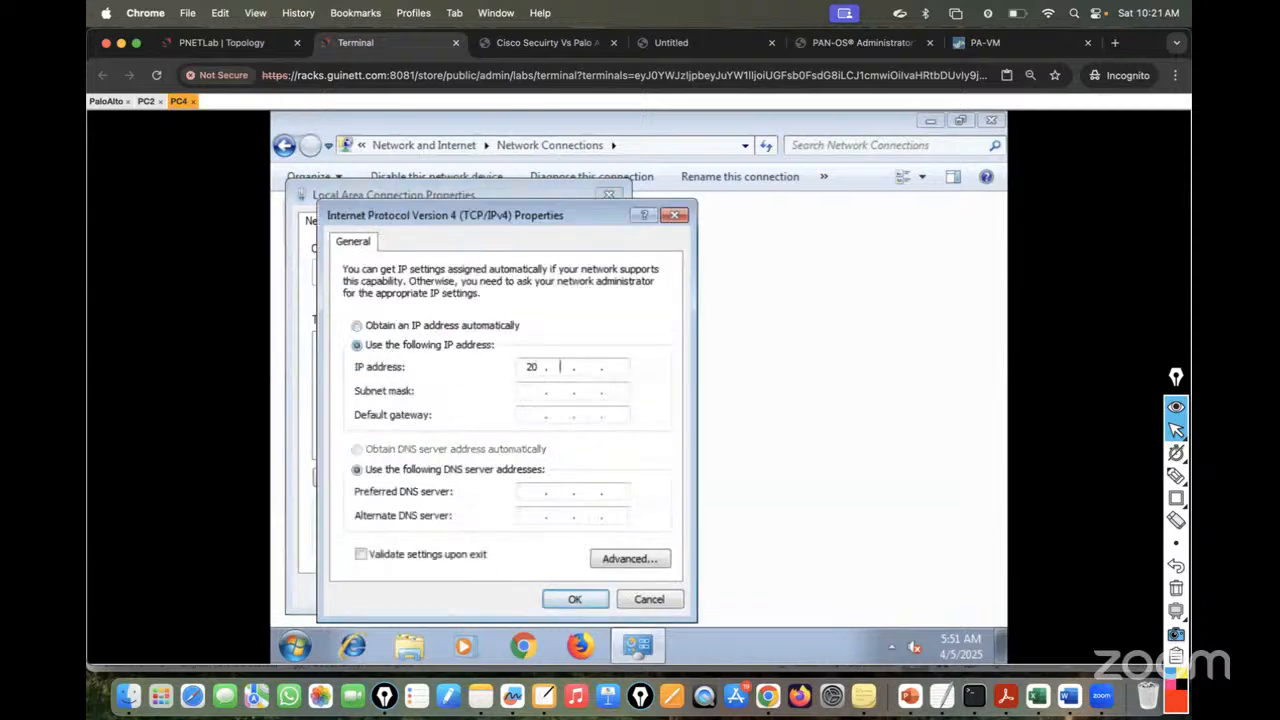
text(20.20.20.20)
click(530, 390)
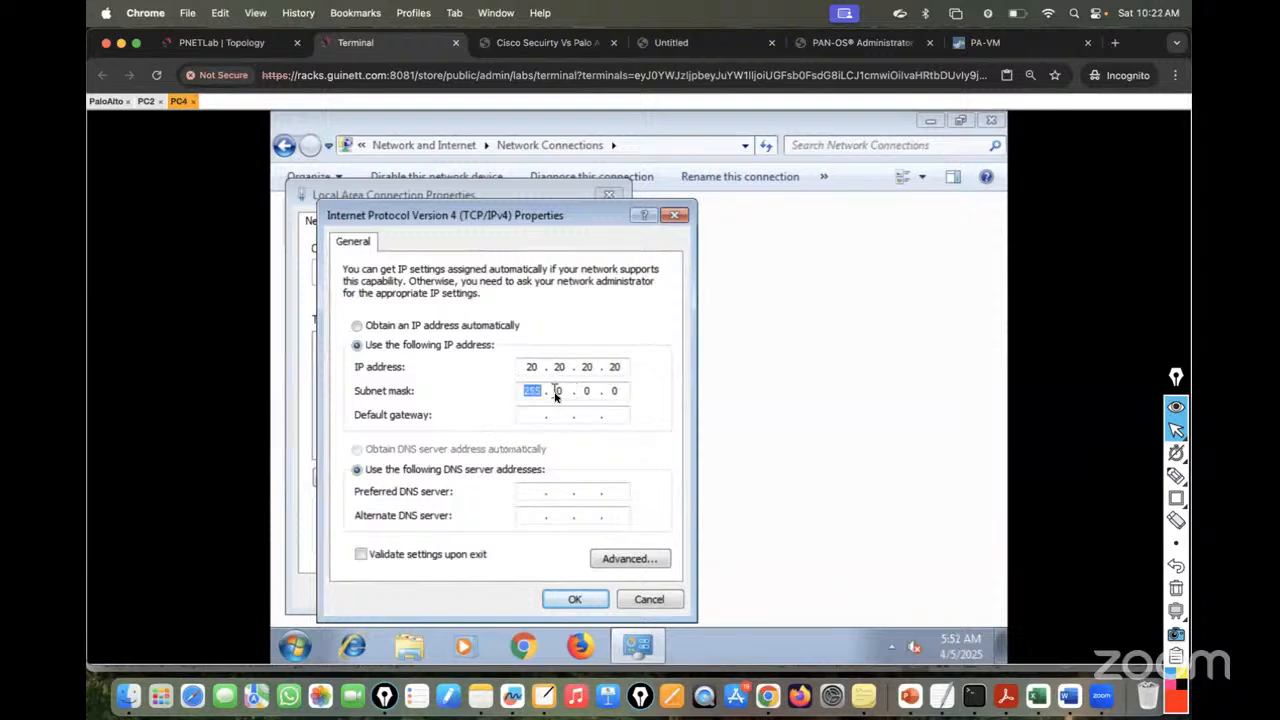
click(563, 395)
text(255 . 255 . 255)
click(536, 420)
click(575, 599)
click(516, 594)
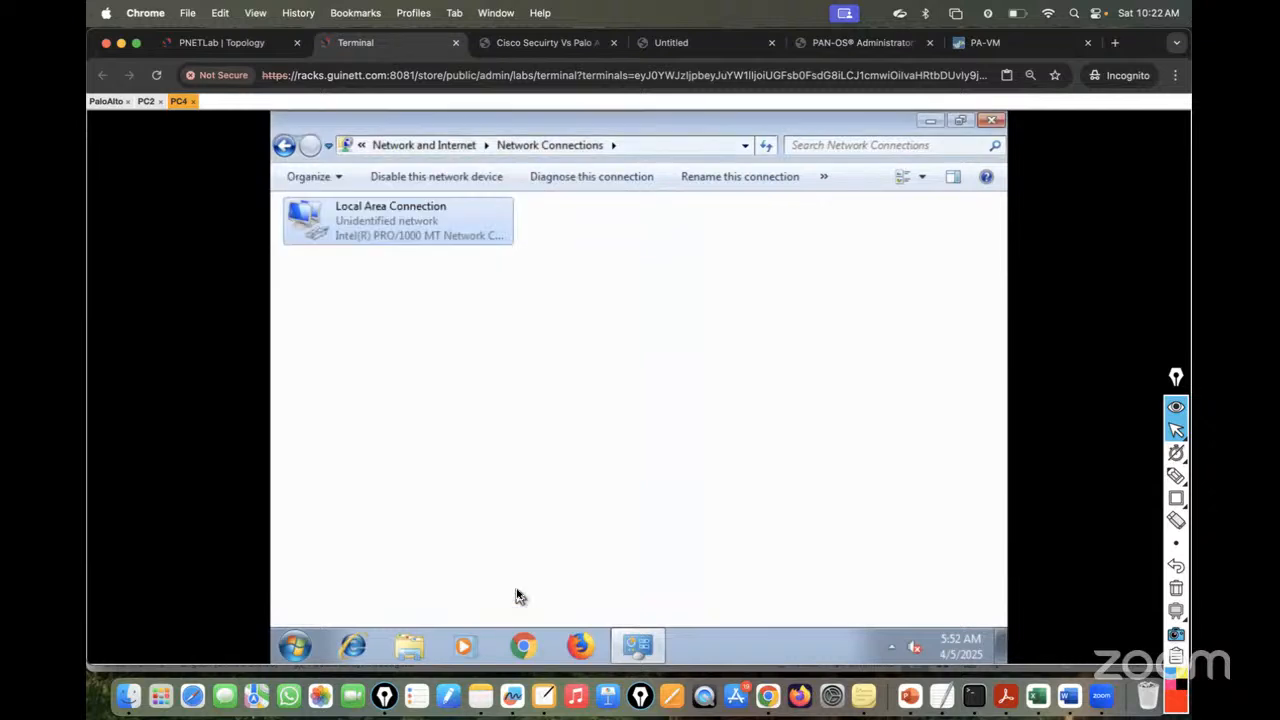
click(295, 646)
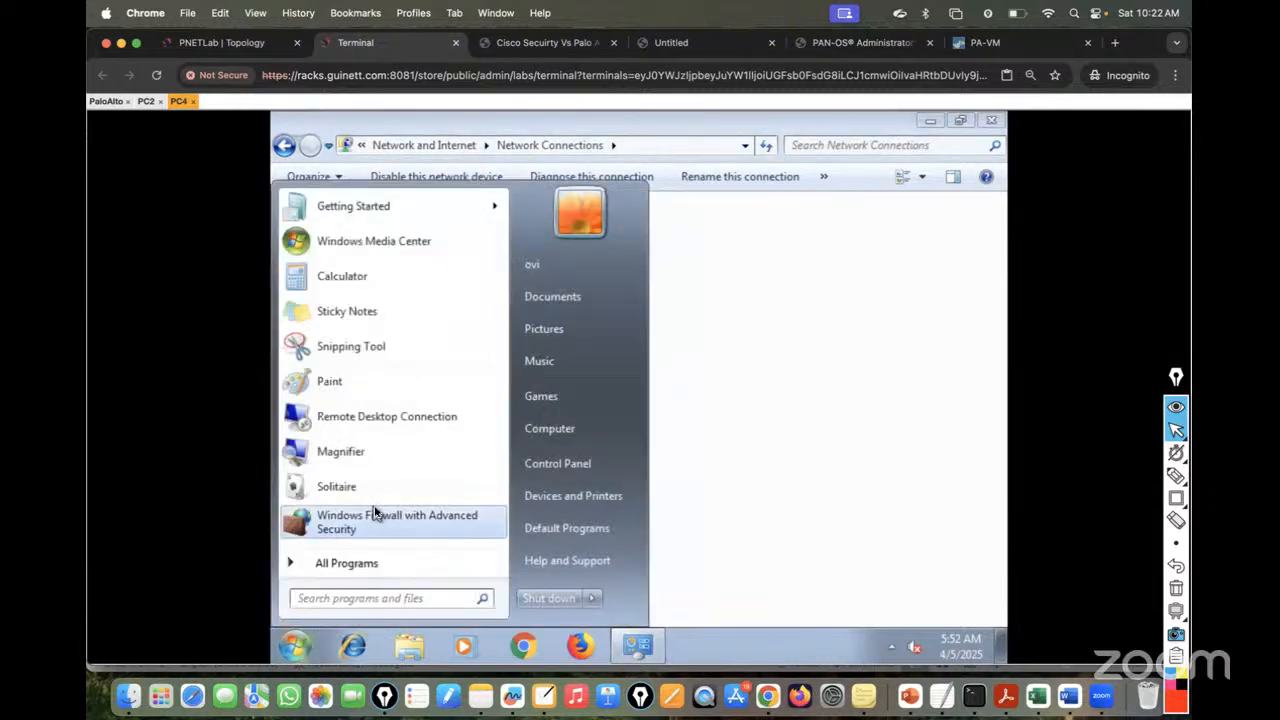
- Check PC4's firewall is off for all profiles, close its windows, and return to the topology
click(377, 514)
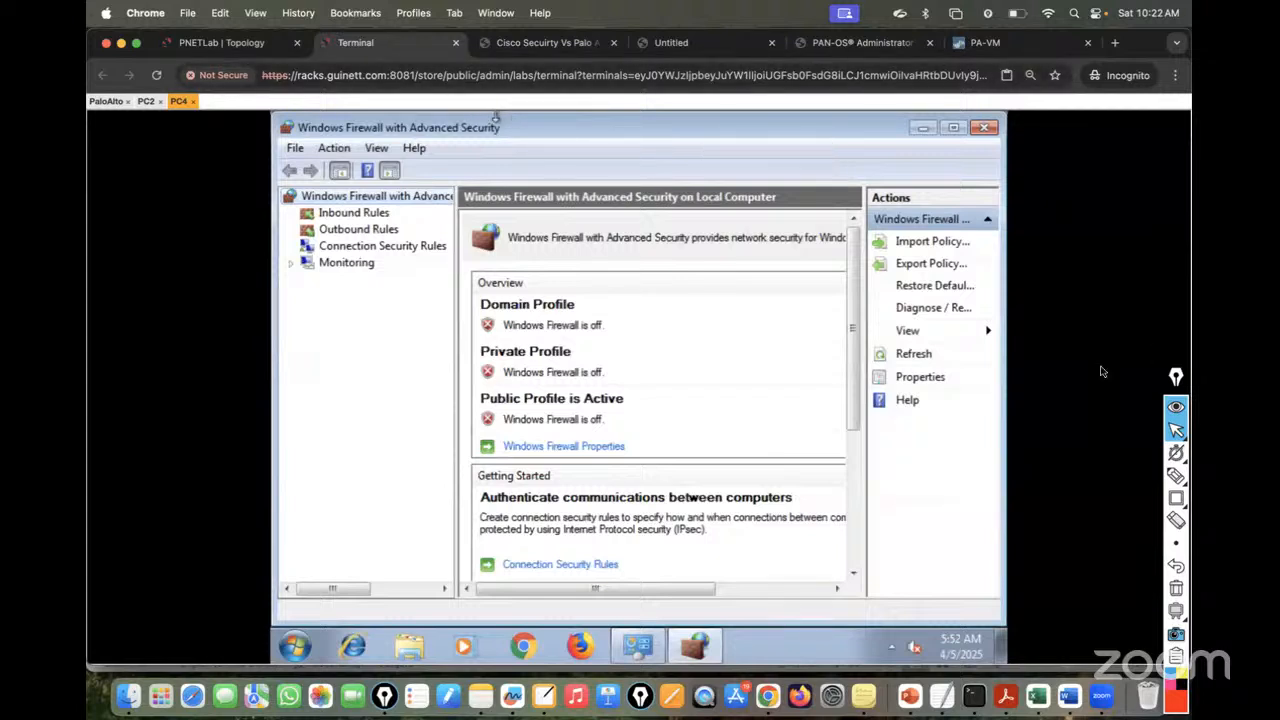
click(984, 128)
click(990, 120)
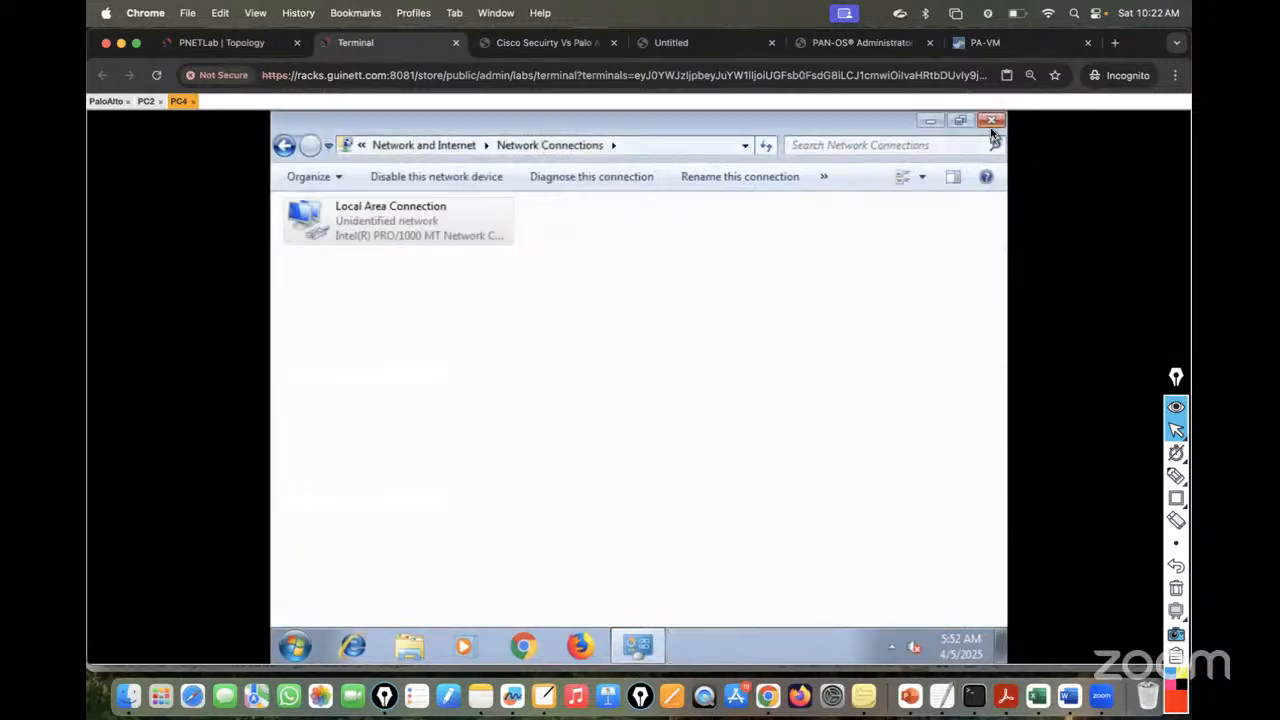
click(222, 44)
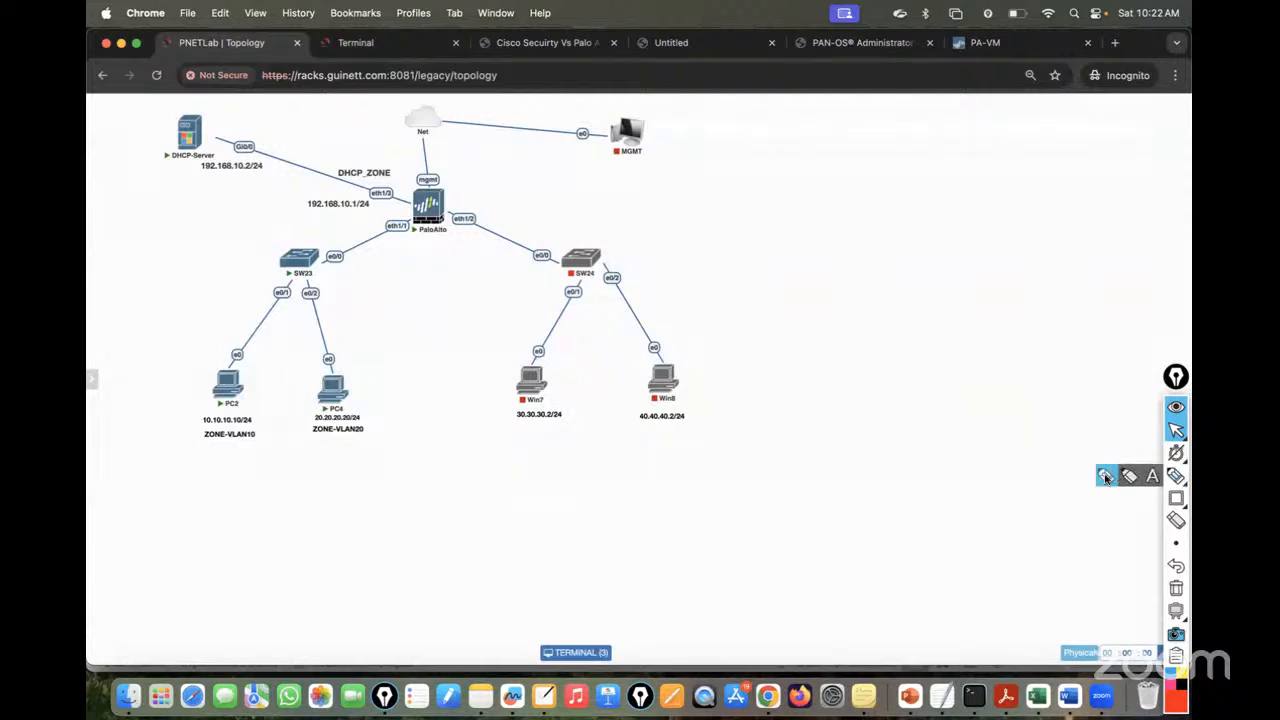
click(1176, 476)
mouse_move(285, 303)
mouse_down()
mouse_move(290, 288)
mouse_move(198, 316)
mouse_move(158, 310)
mouse_up()
mouse_move(162, 308)
mouse_down()
mouse_move(163, 321)
mouse_move(212, 290)
mouse_up()
drag(316, 294, 412, 282)
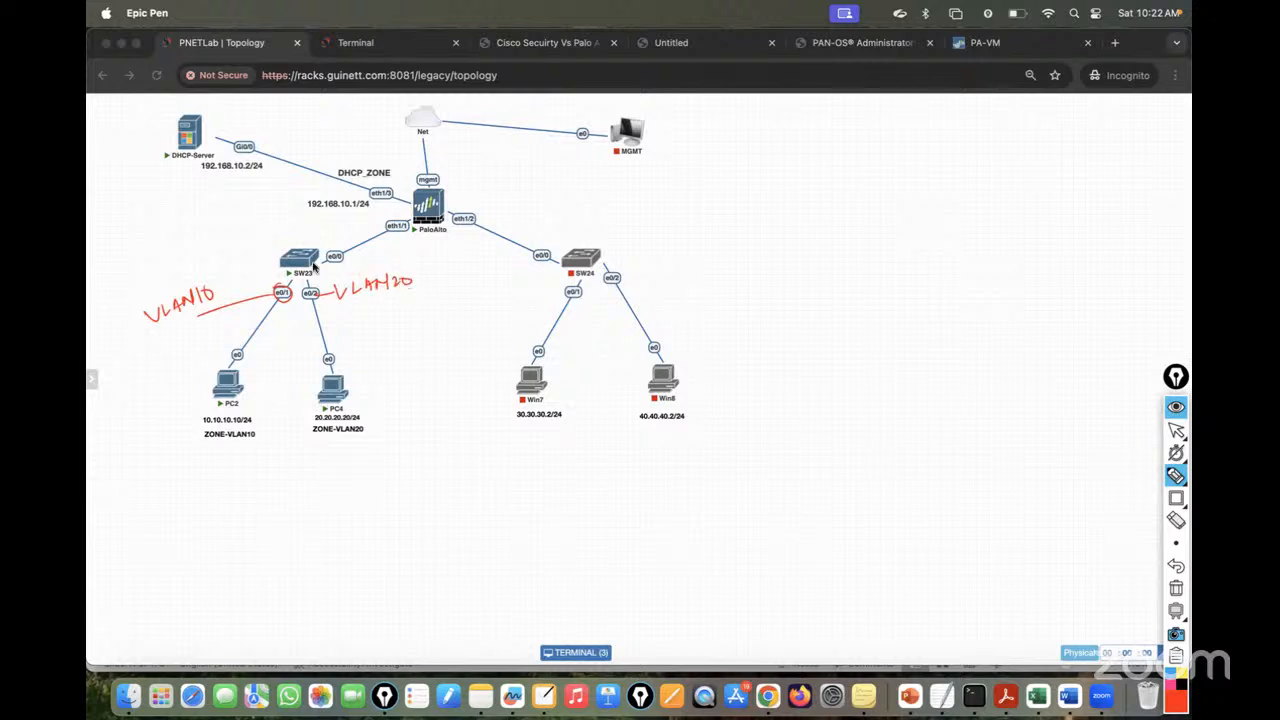
drag(298, 262, 216, 260)
mouse_move(146, 218)
mouse_down()
mouse_move(174, 226)
mouse_move(226, 206)
mouse_move(214, 226)
mouse_move(232, 222)
mouse_up()
drag(166, 249, 226, 222)
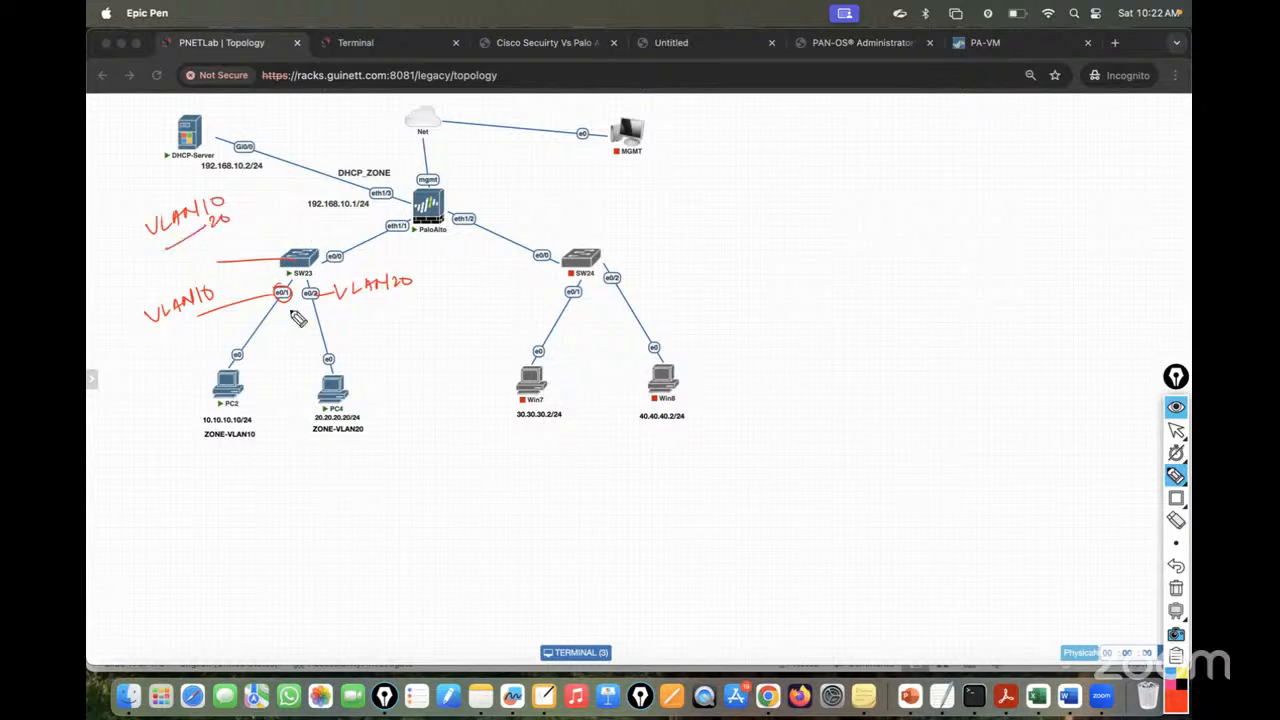
mouse_move(262, 317)
mouse_down()
mouse_move(360, 334)
mouse_move(508, 313)
mouse_up()
drag(338, 258, 374, 175)
mouse_move(306, 134)
mouse_down()
mouse_move(326, 150)
mouse_move(410, 110)
mouse_up()
drag(336, 160, 416, 122)
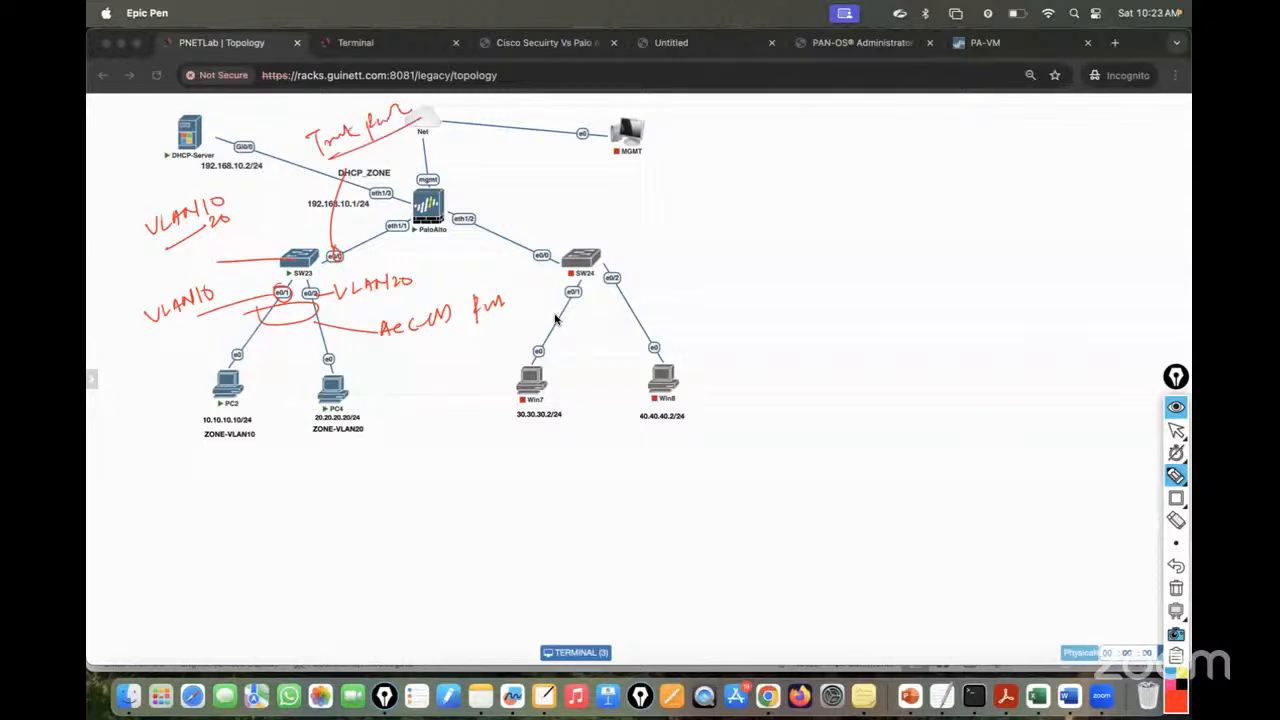
click(1176, 588)
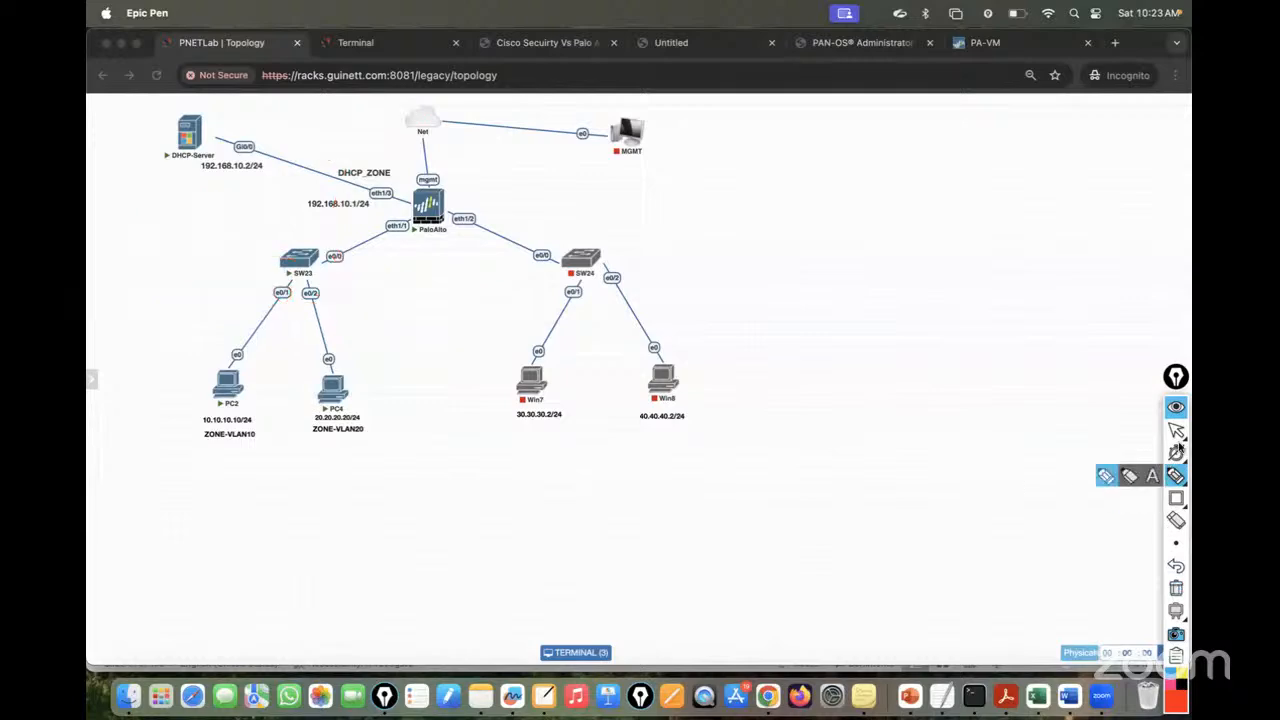
click(1176, 430)
click(354, 45)
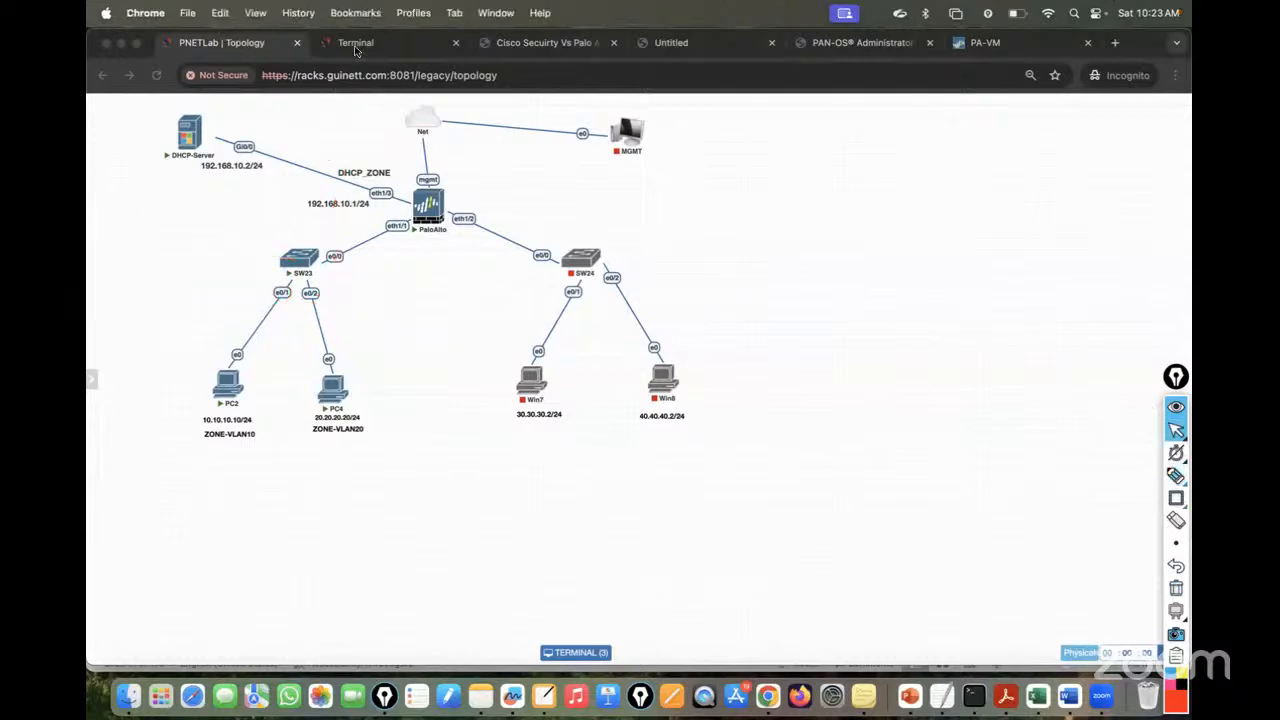
click(257, 43)
click(296, 264)
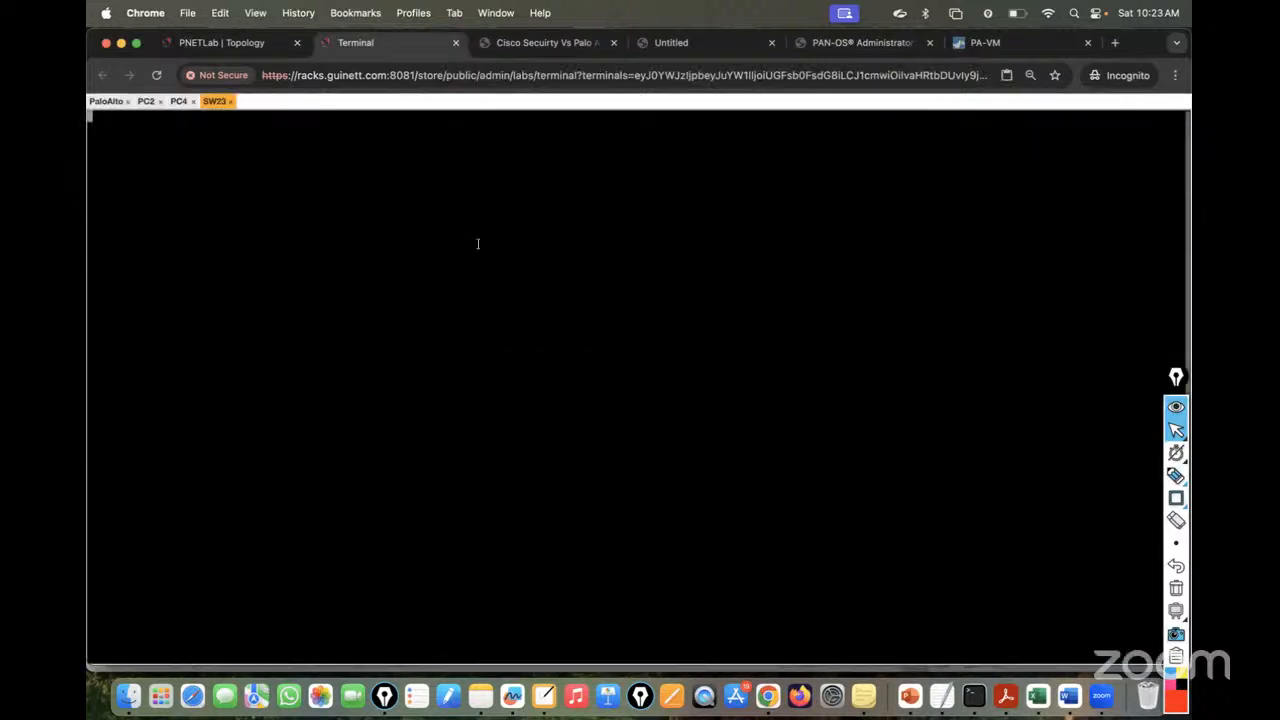
click(178, 102)
click(213, 102)
key(Return)
key(Return)
key(Return)
key(Return)
key(Return)
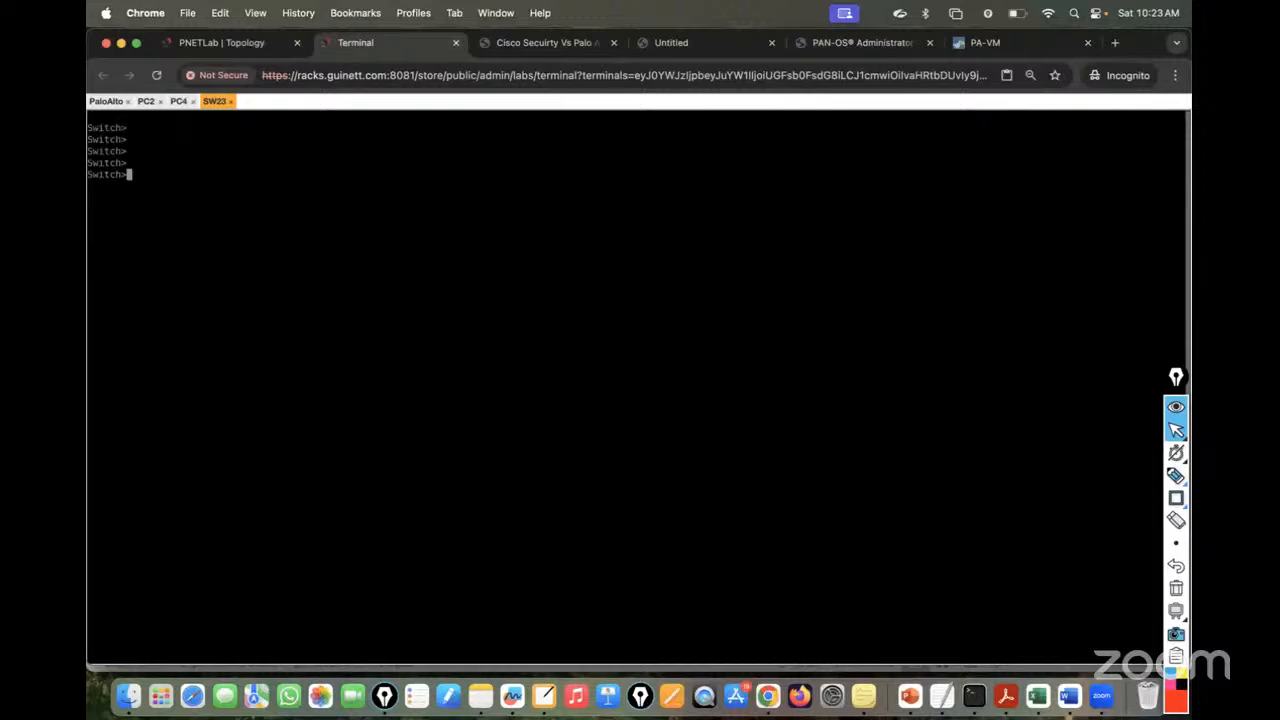
text(en)
key(Return)
key(Return)
key(Return)
text(conf)
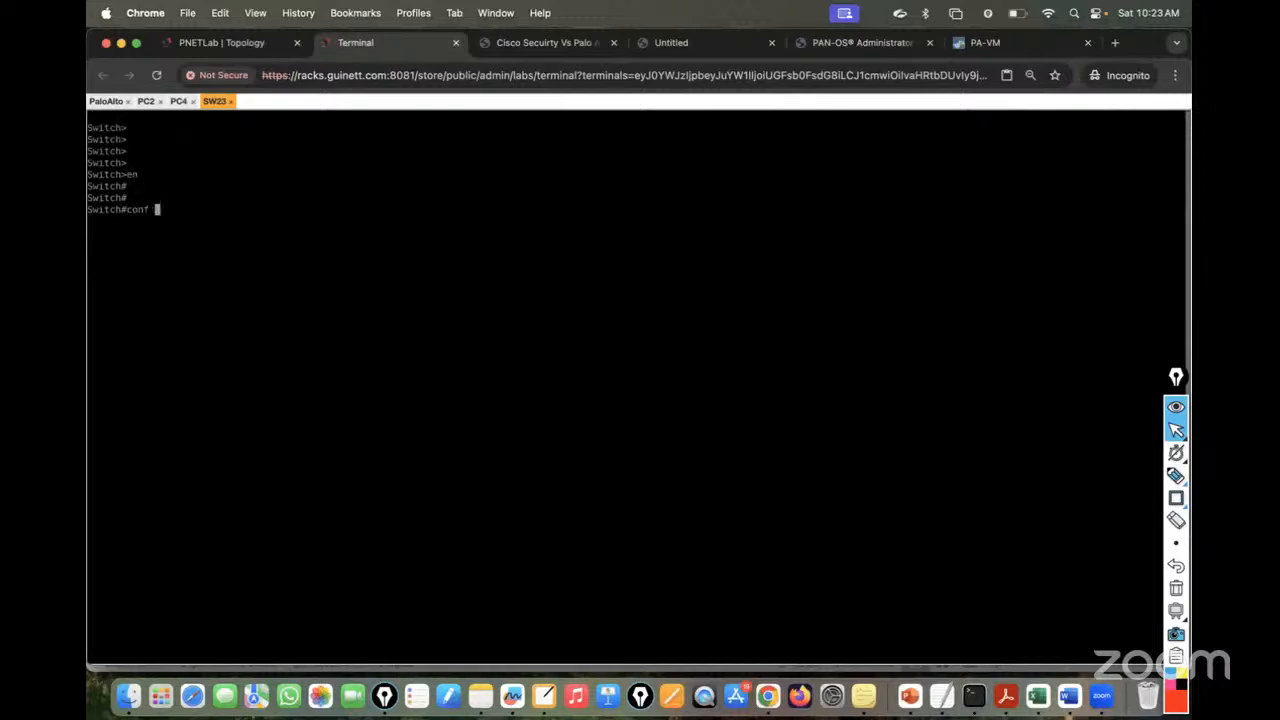
key(Return)
key(Return)
key(Return)
key(Return)
text(vlan 1)
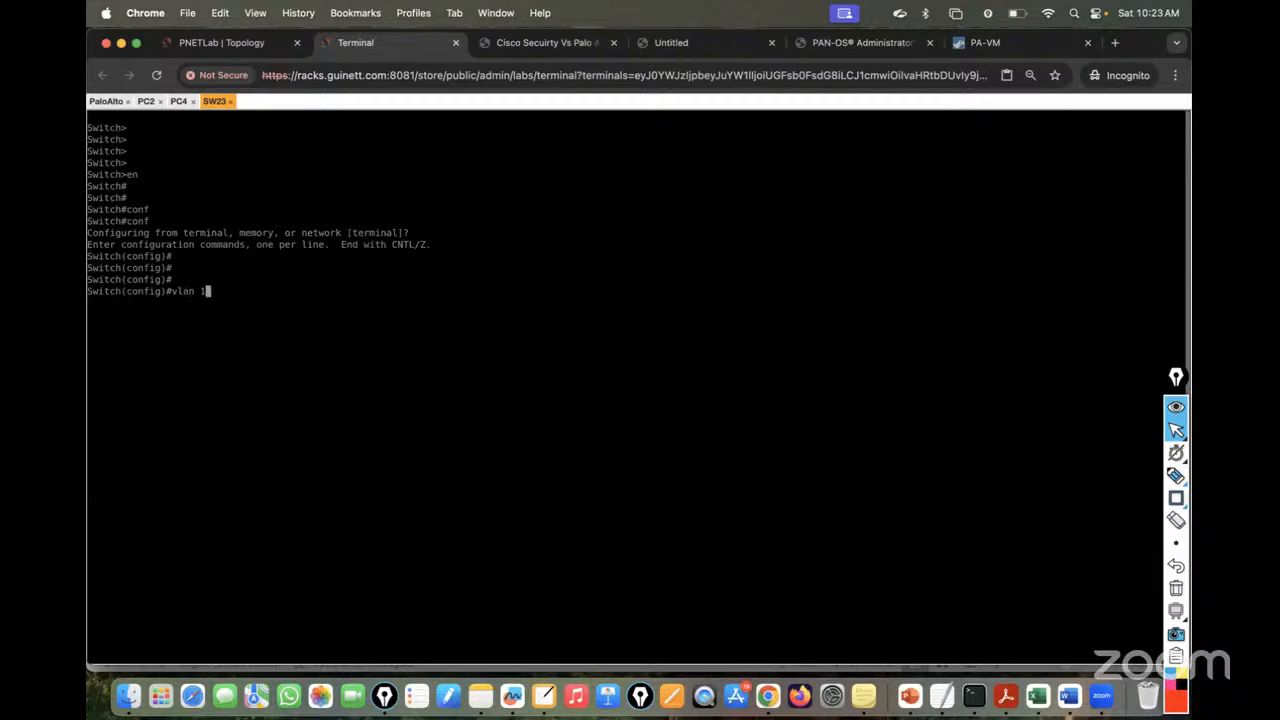
text(0)
key(Return)
key(Return)
key(Return)
key(Return)
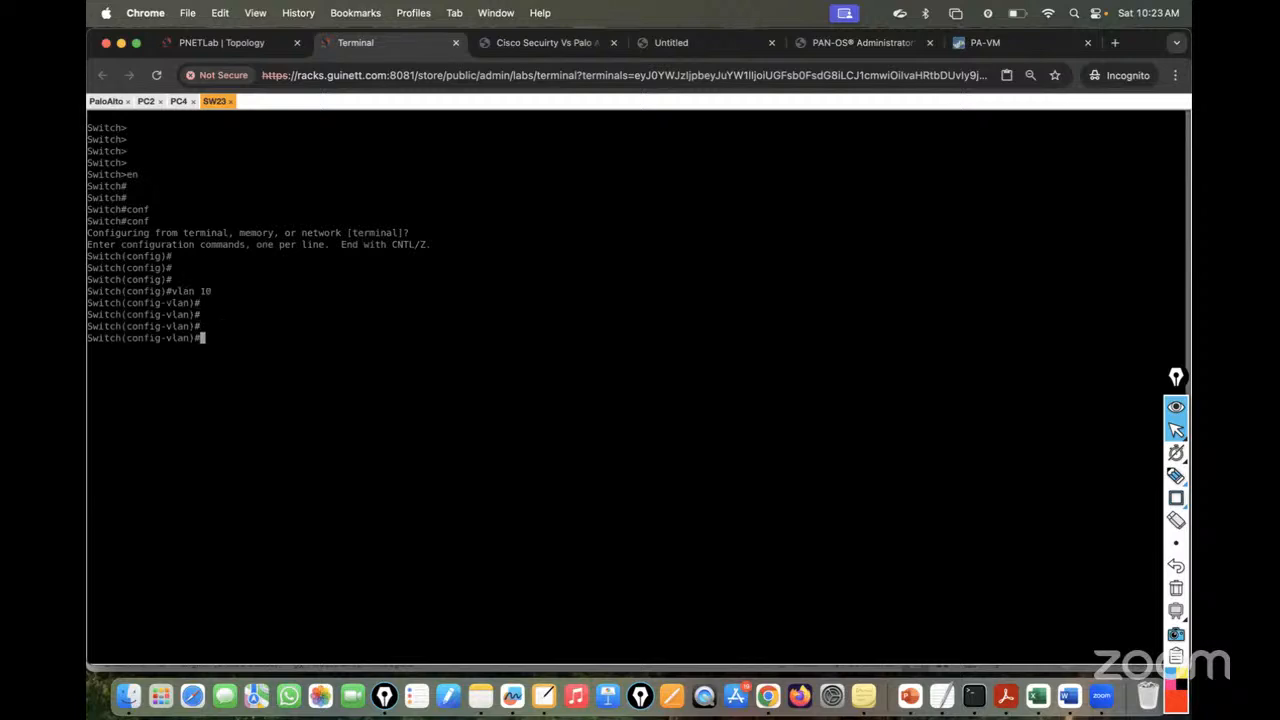
text(exit)
key(Return)
key(Return)
text(vlan)
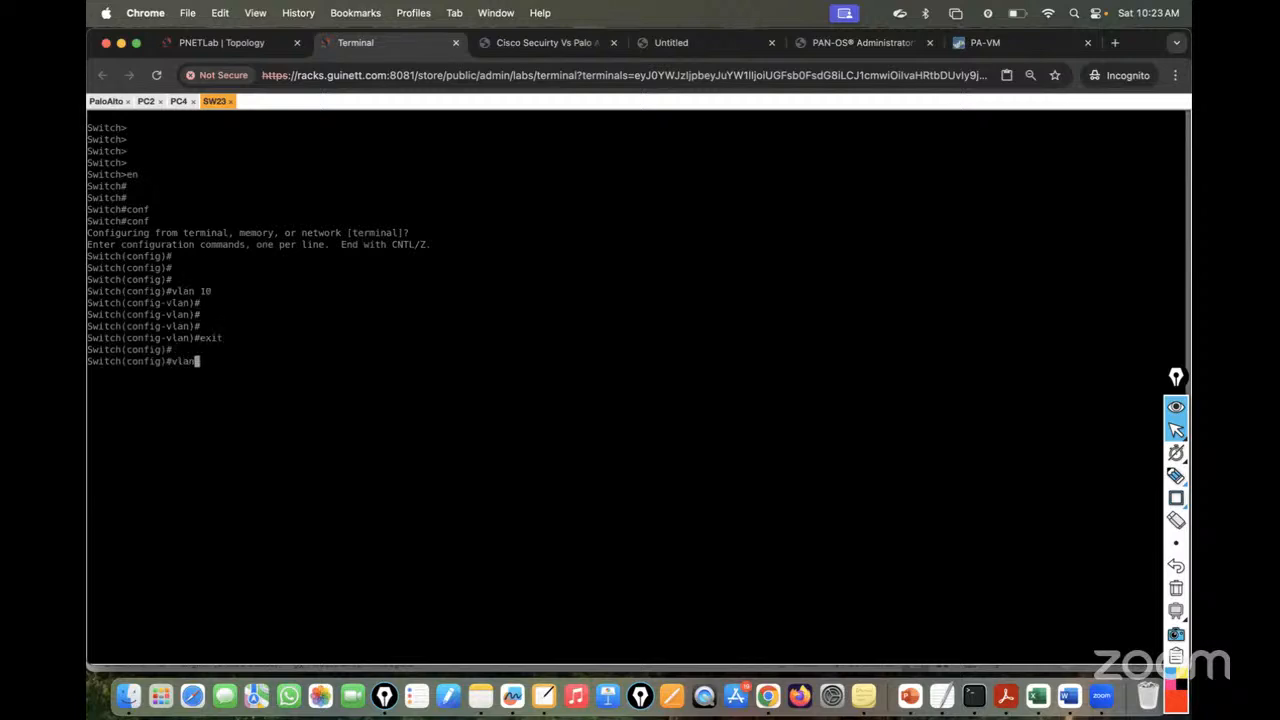
text( 20)
key(Return)
key(Return)
key(Return)
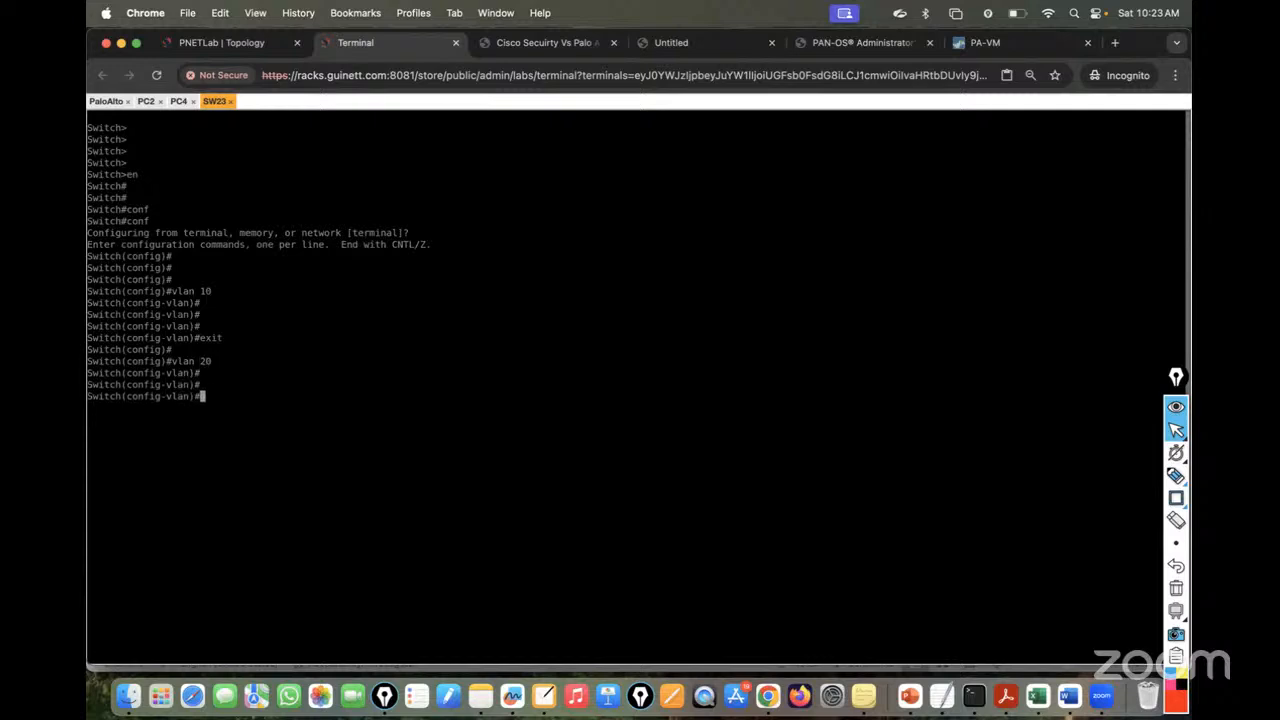
text(exit)
key(Return)
key(Return)
text(inter)
key(Tab)
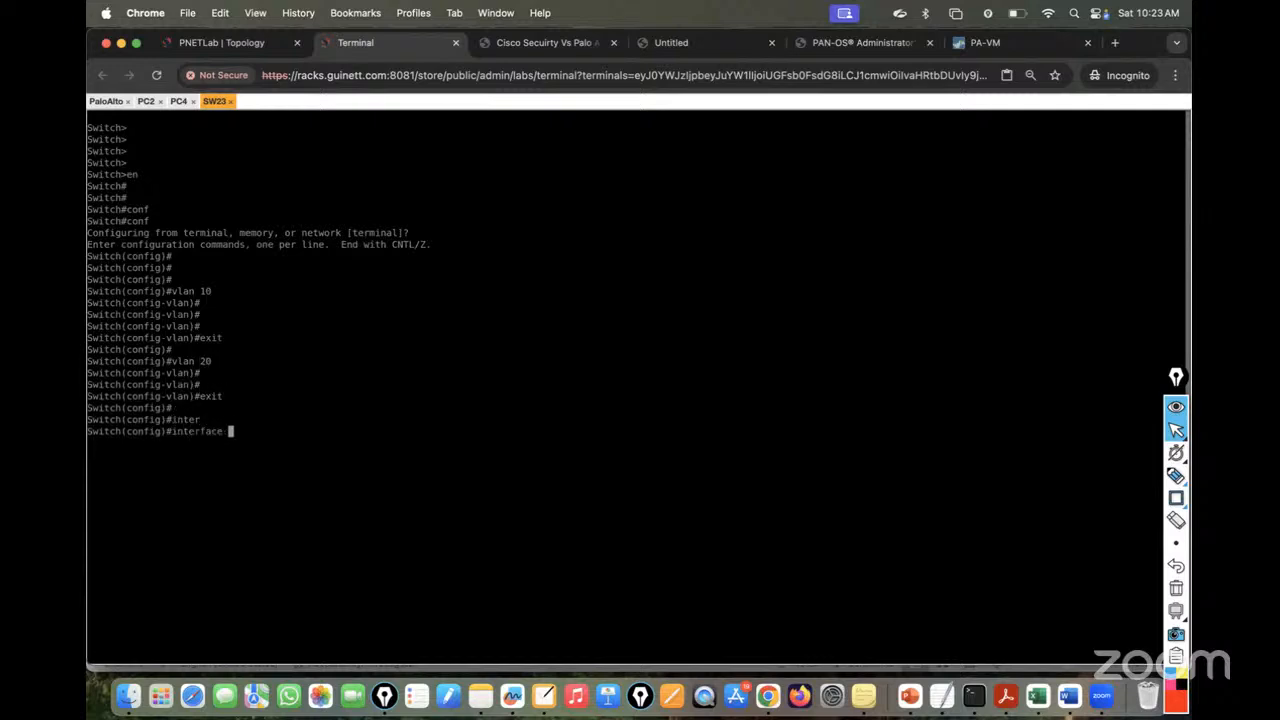
click(211, 19)
click(185, 46)
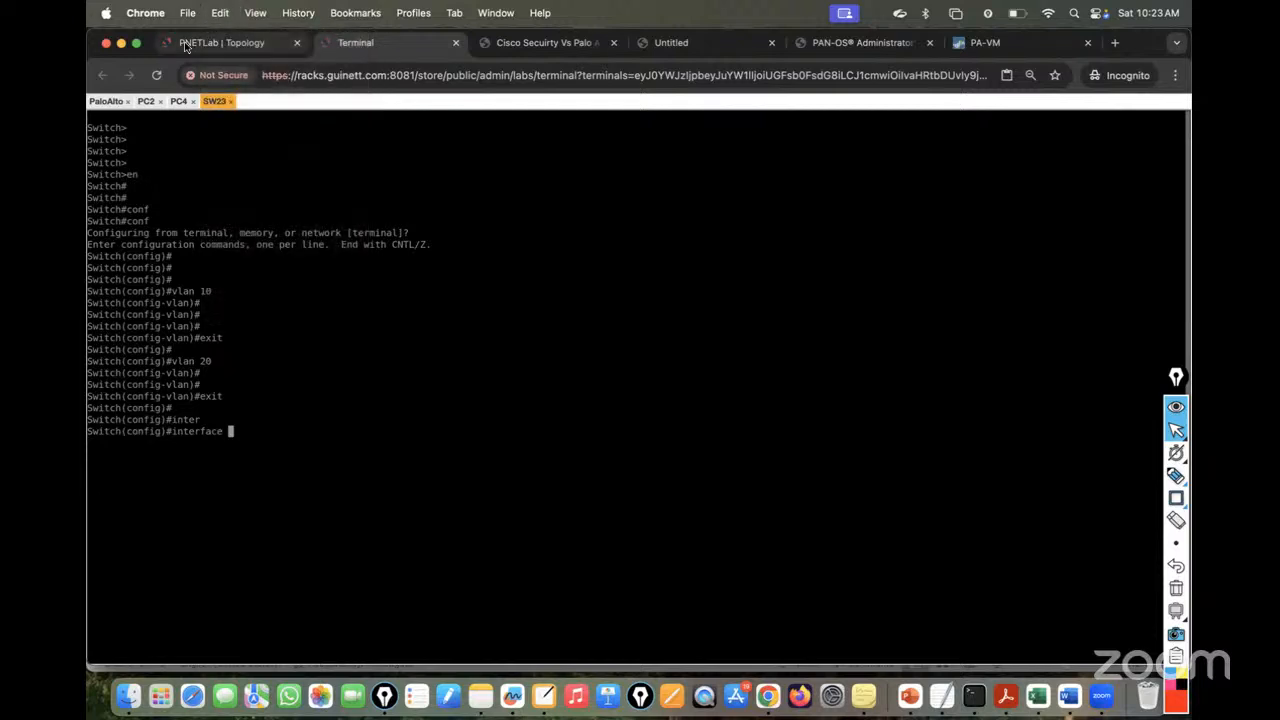
click(185, 46)
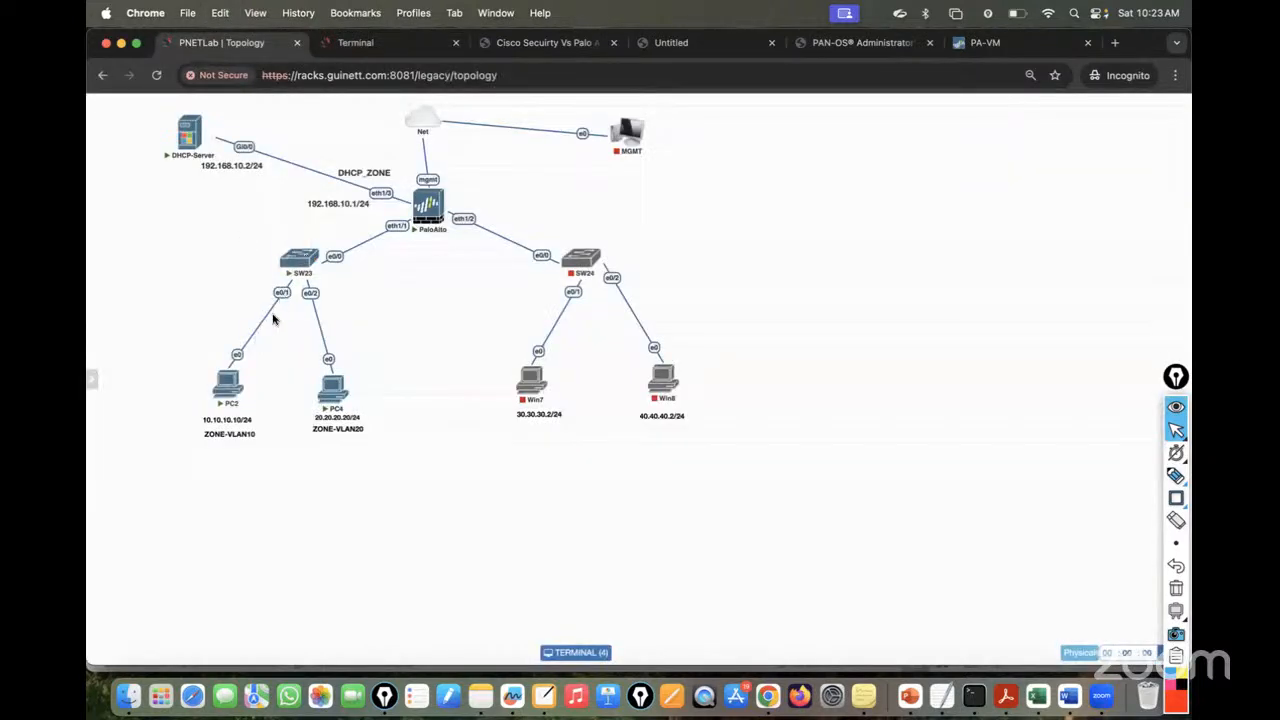
click(368, 40)
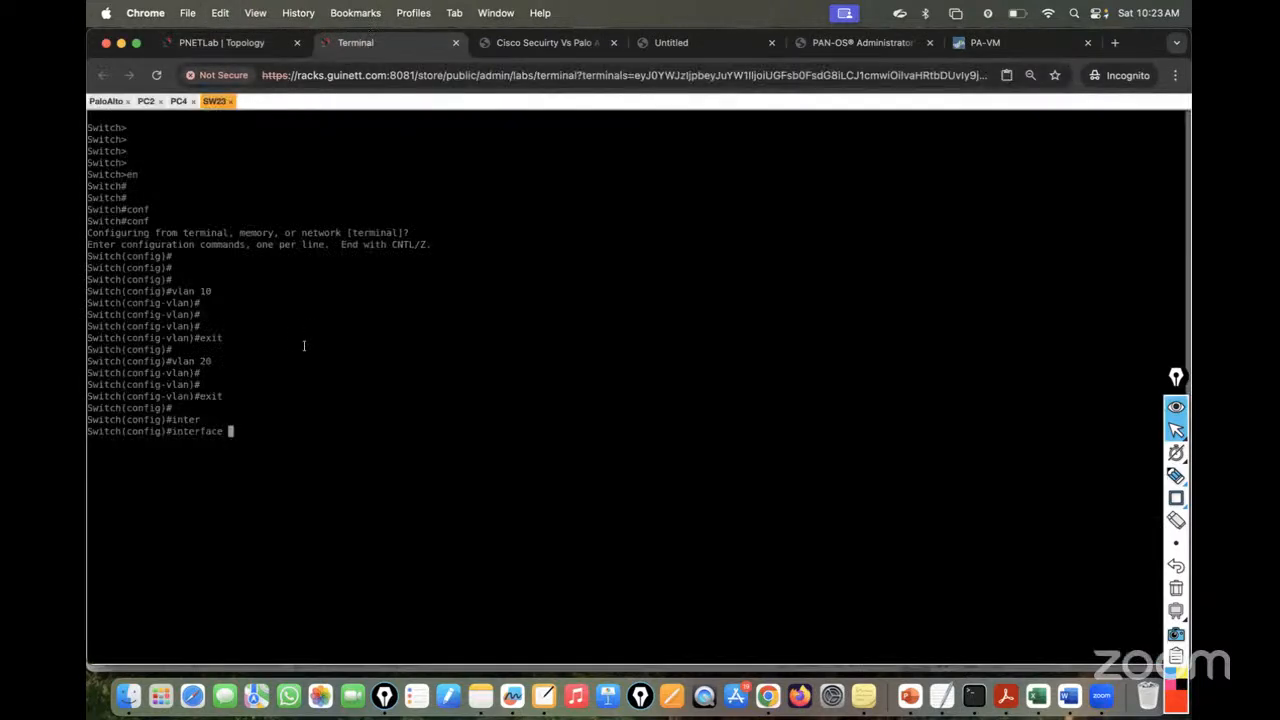
- Configure SW23 eth0/1 as an access port in VLAN 10 and bring it up
text(eth0/1)
key(Return)
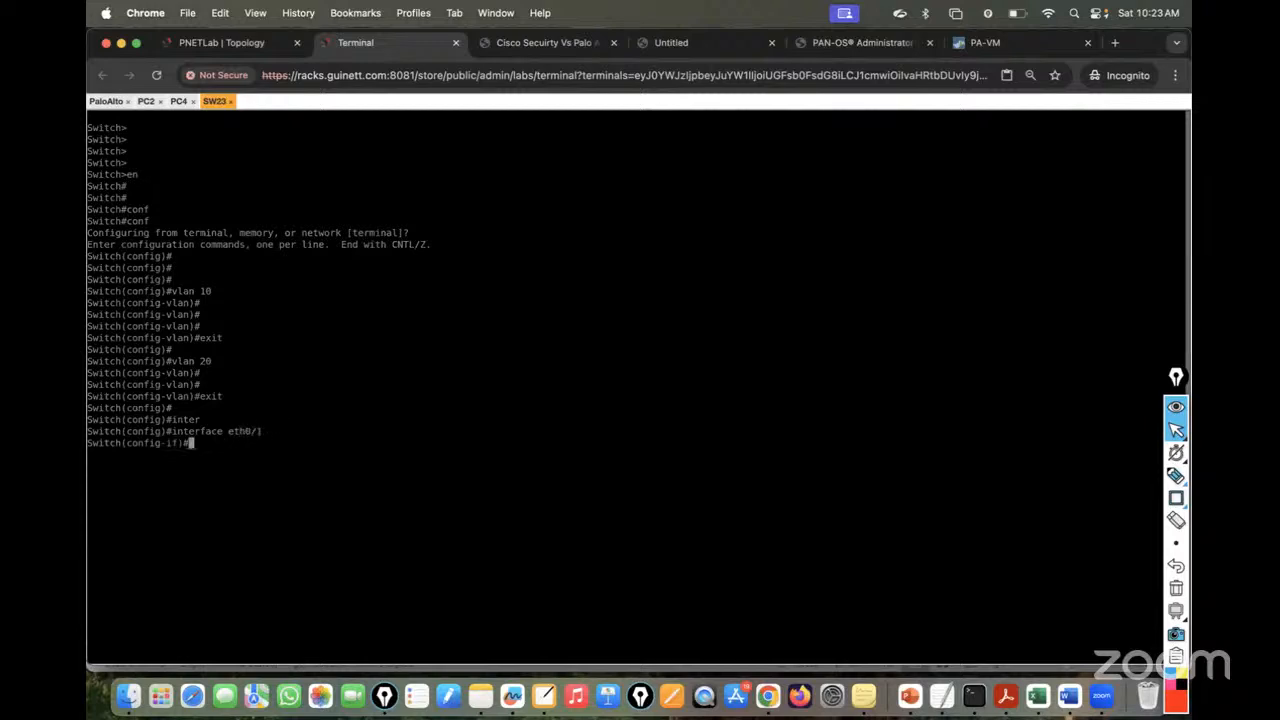
text(swi)
key(Tab)
text(m)
key(Tab)
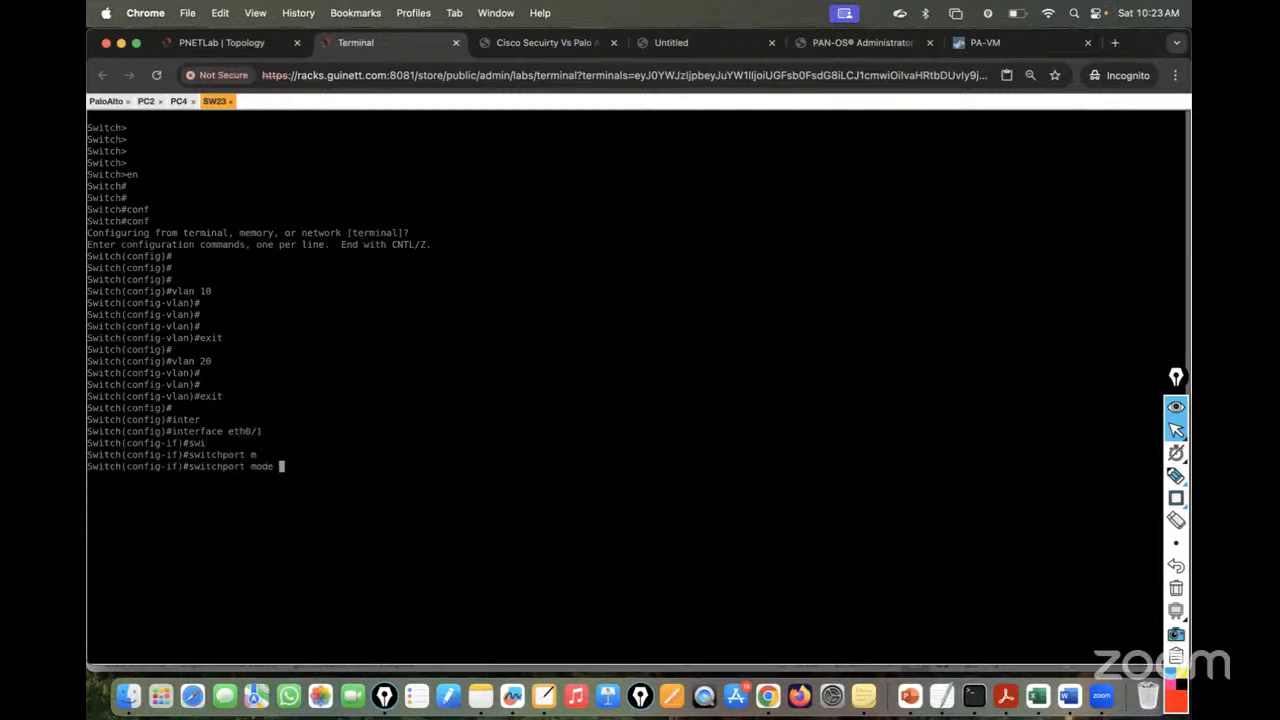
text(acc)
key(Tab)
key(Return)
text(sw)
key(Tab)
text(m)
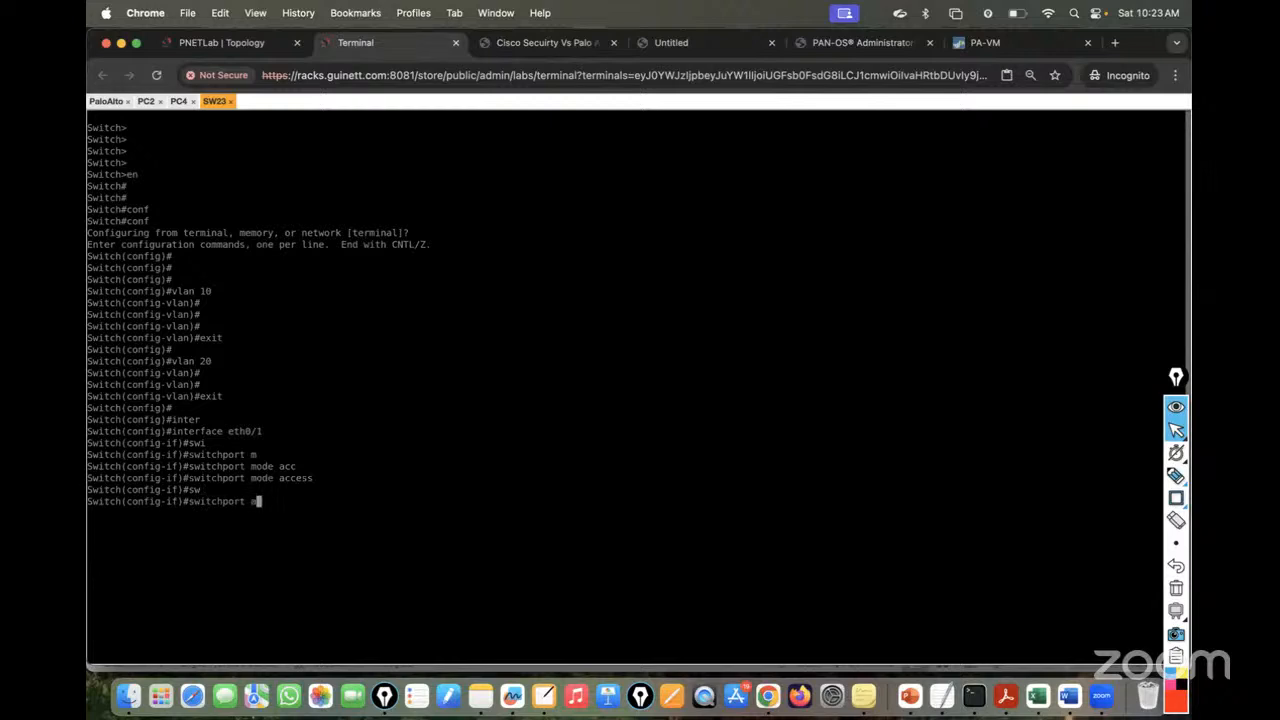
text(cc)
key(Tab)
text(vl)
key(Tab)
text(1)
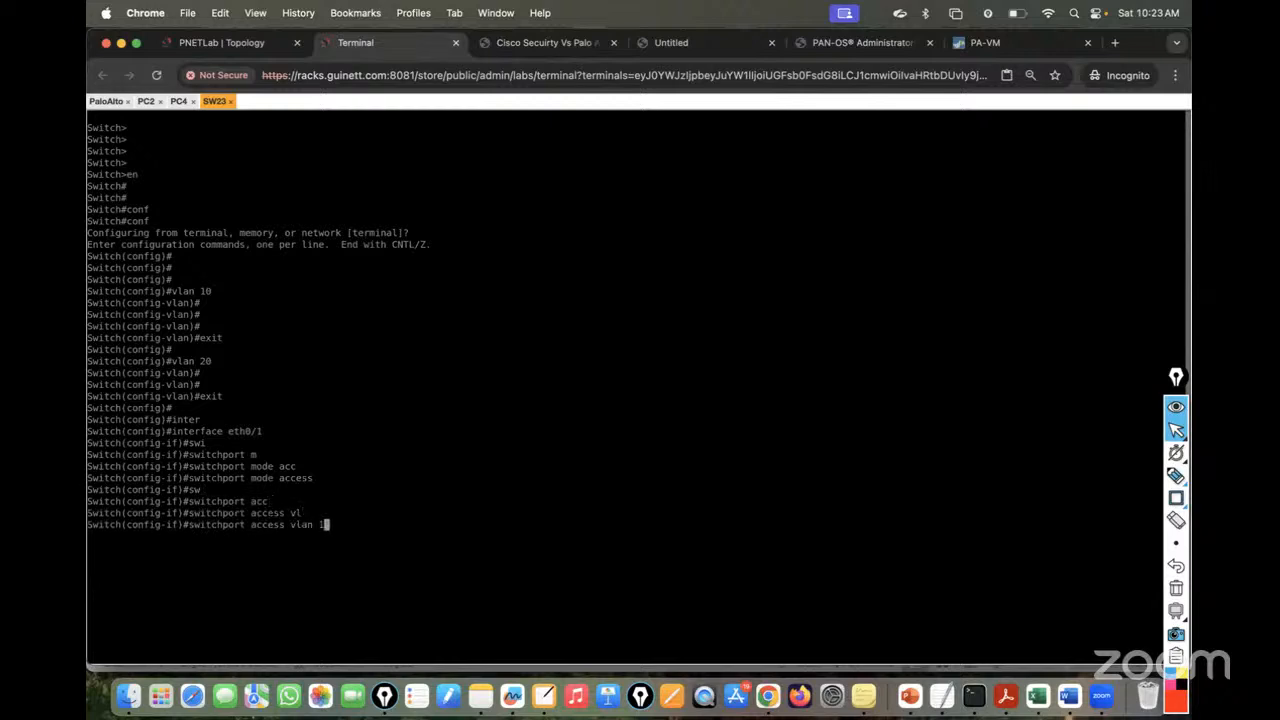
text(0)
key(Return)
text(nos)
key(BackSpace)
key(BackSpace)
text(sh)
key(Tab)
key(Return)
key(Return)
key(Return)
text(exi)
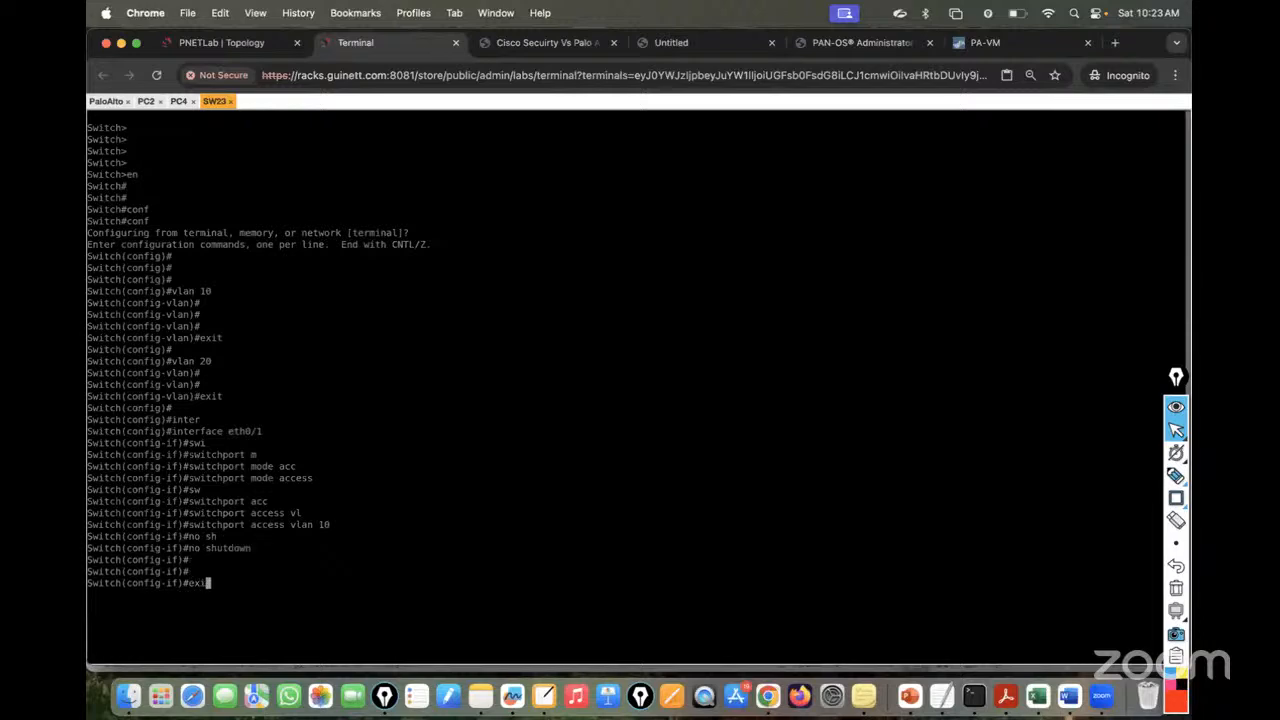
text(t)
key(Return)
key(Return)
key(Up)
key(Up)
key(Up)
key(Up)
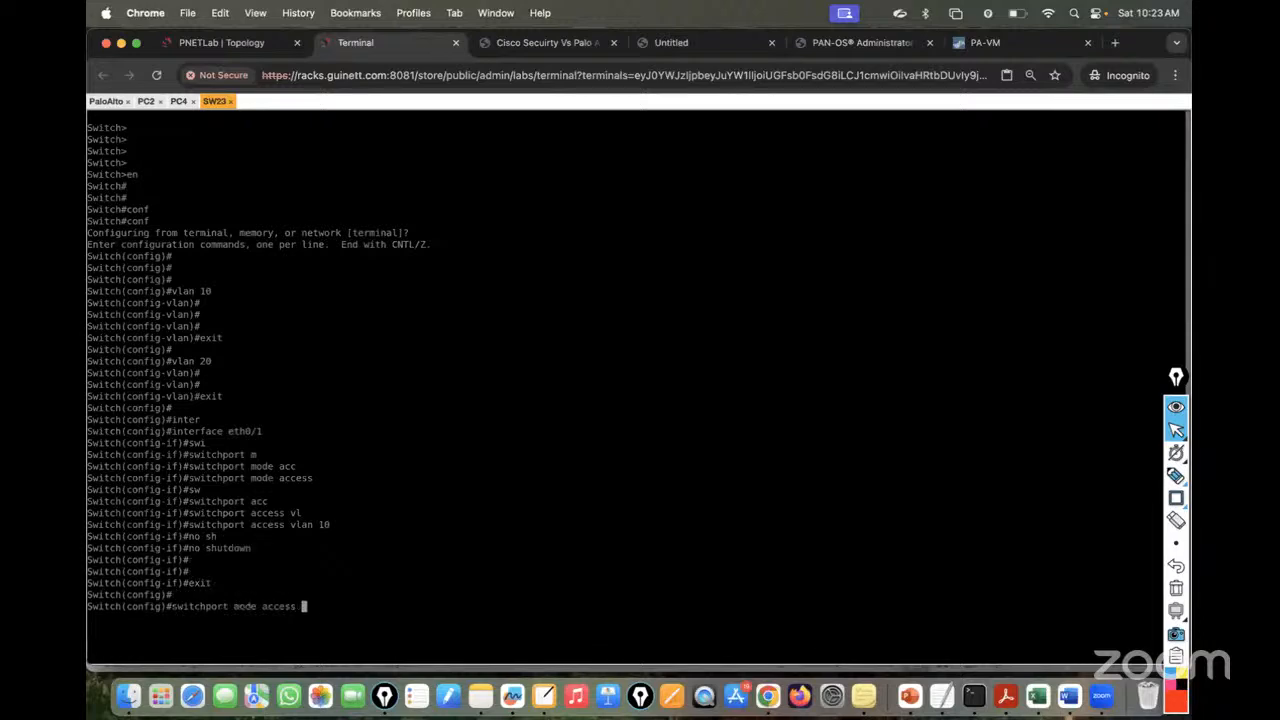
- Configure SW23 eth0/2 as an access port in VLAN 20 and bring it up
key(Up)
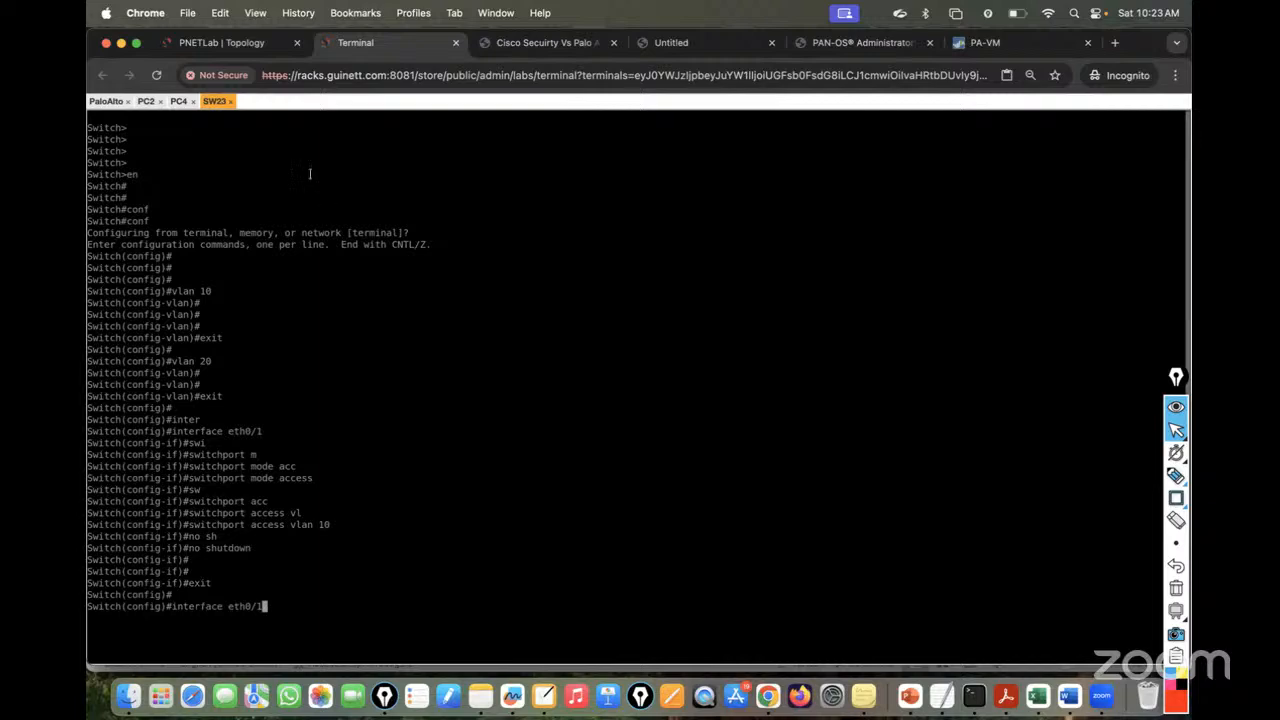
click(206, 47)
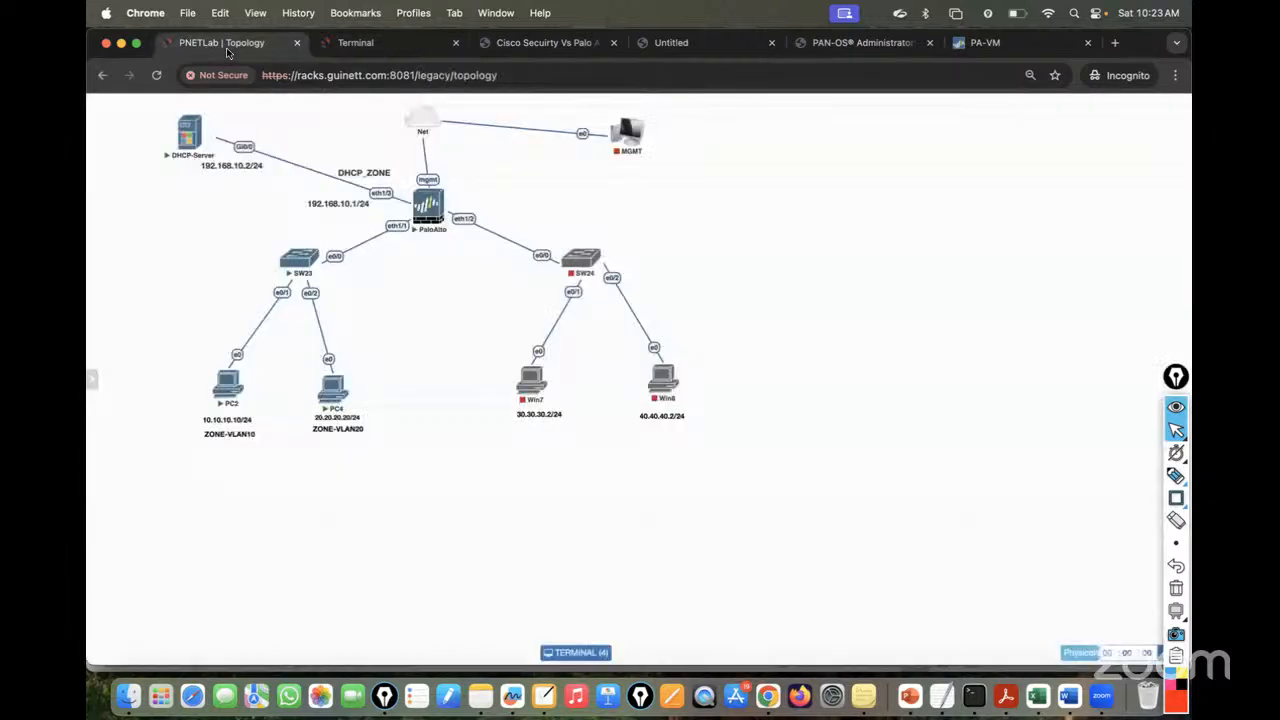
click(359, 47)
key(BackSpace)
text(2)
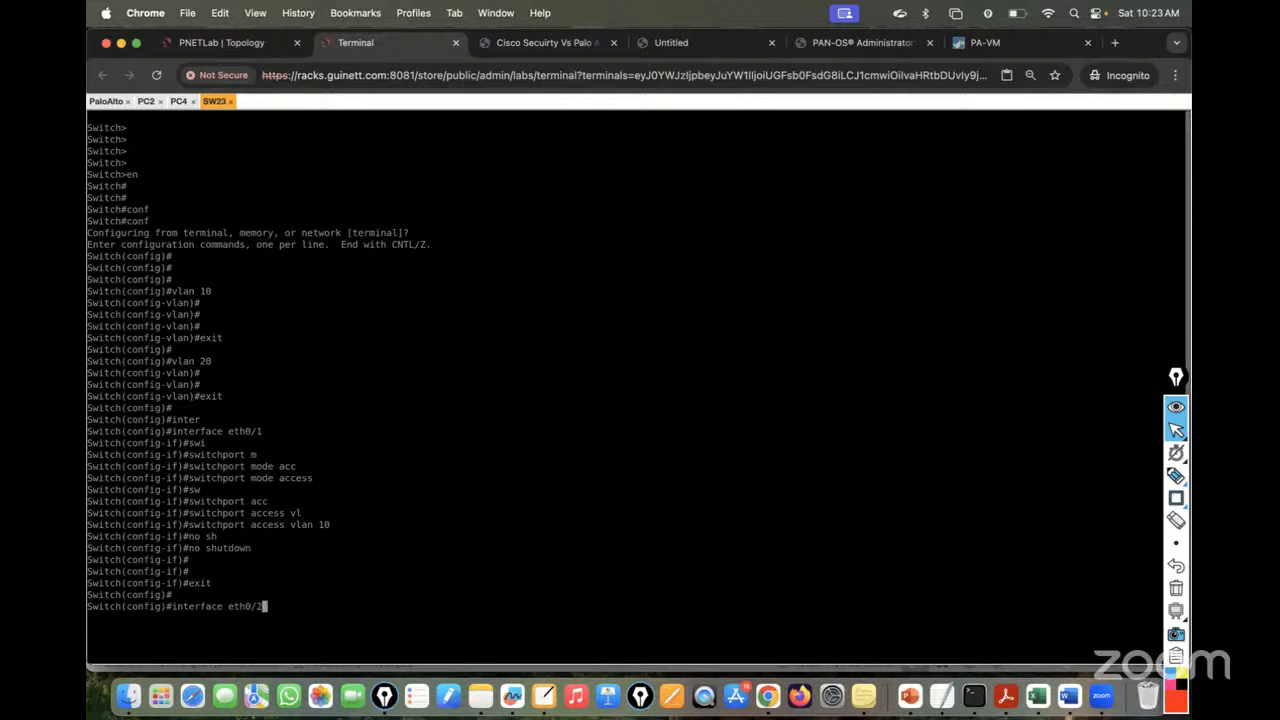
key(Return)
text(swi)
key(Tab)
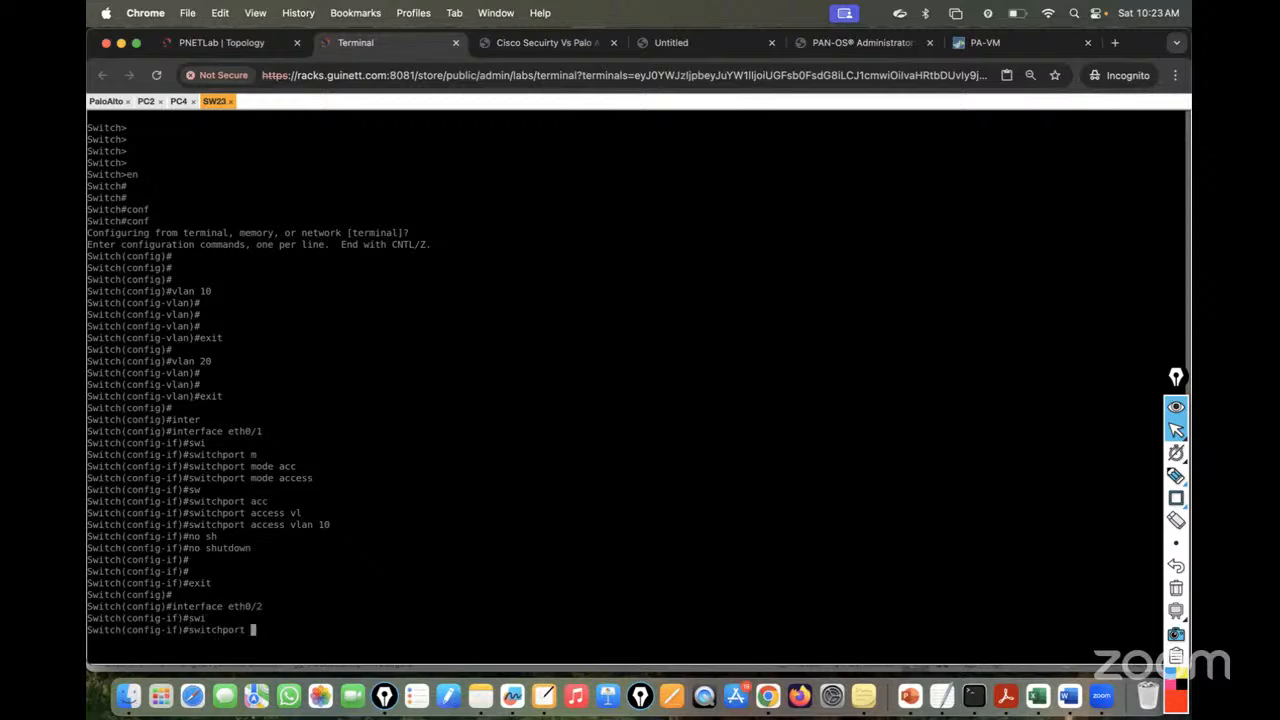
text(mo)
key(Tab)
text(acc)
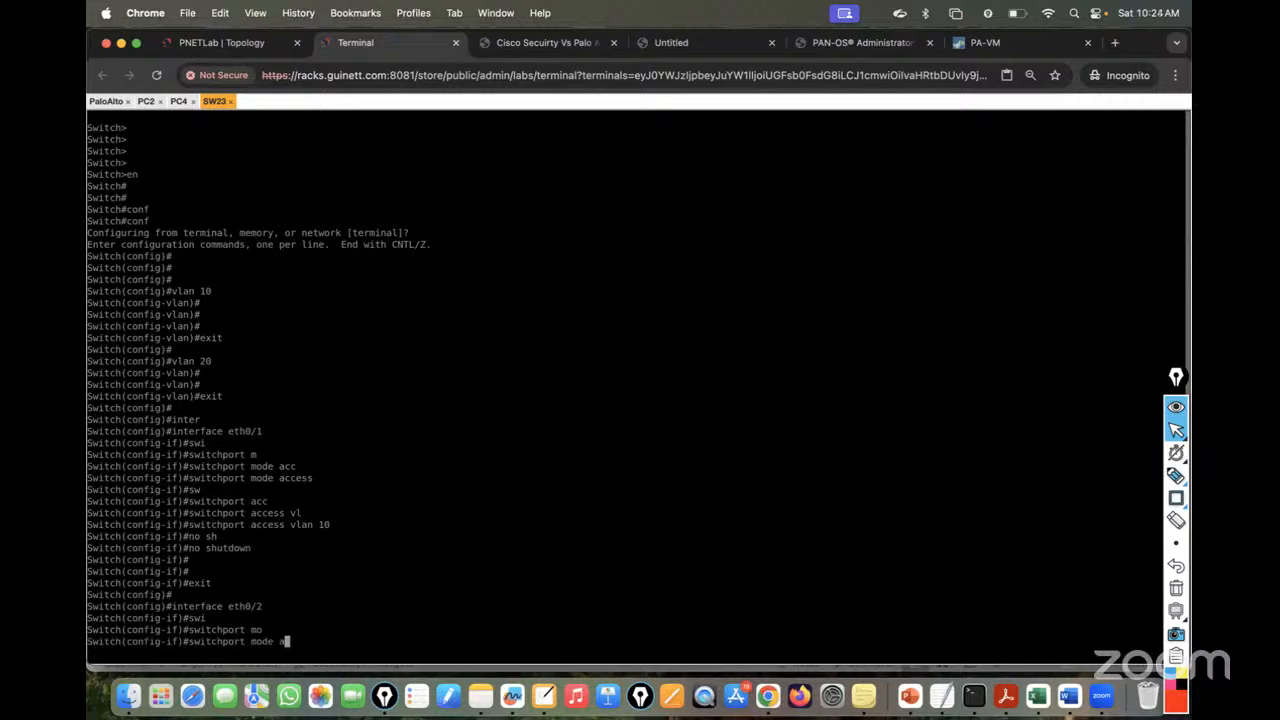
key(Tab)
key(Return)
text(sw)
key(Tab)
text(acc)
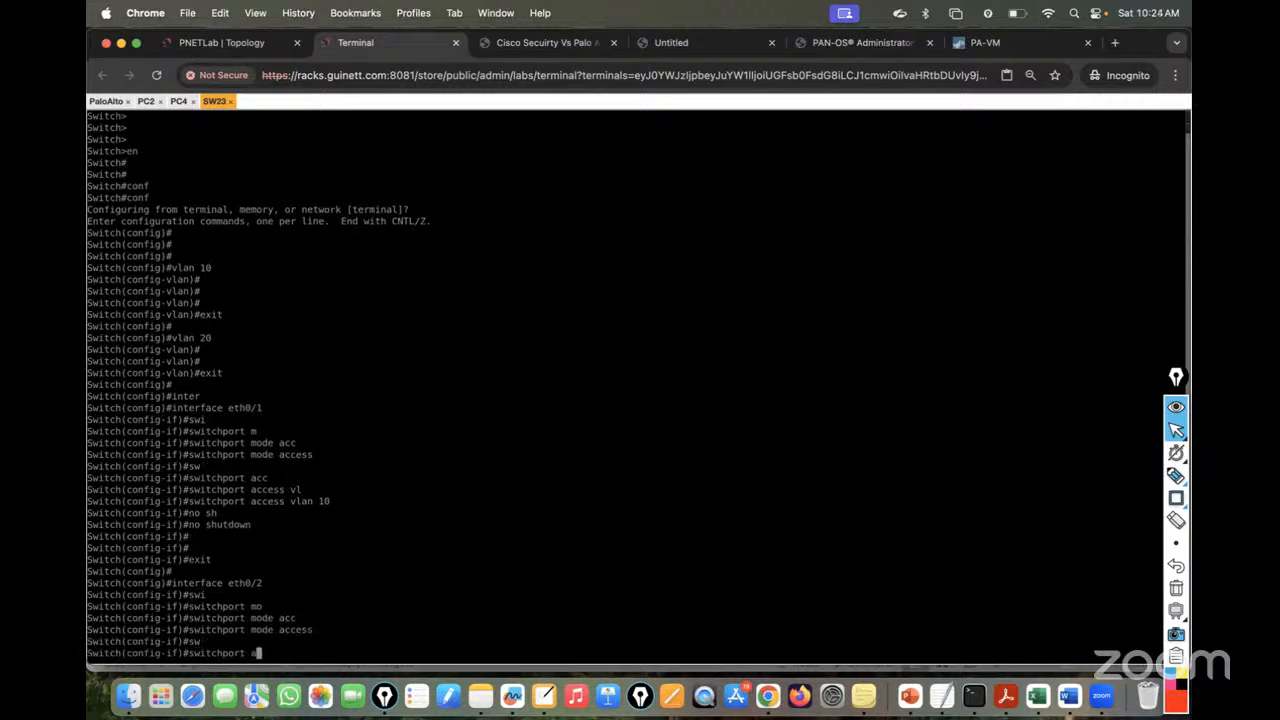
key(Tab)
text(vl)
key(Tab)
text(20)
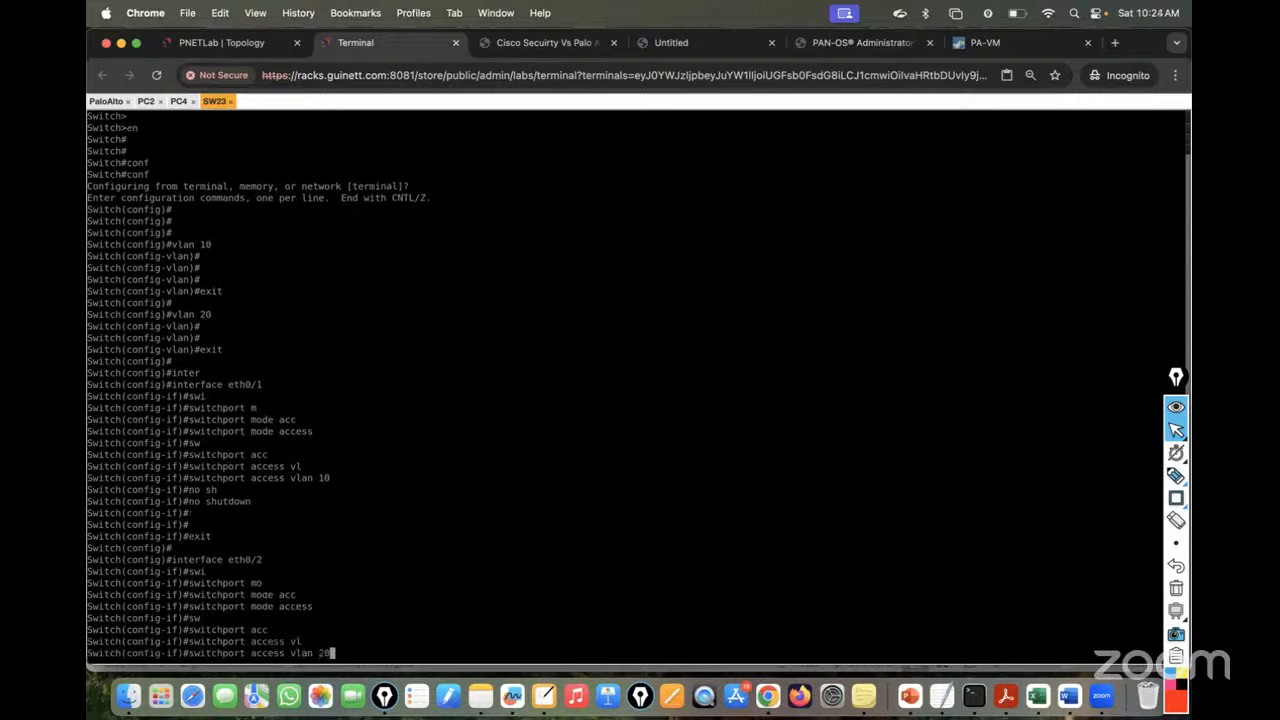
key(Return)
key(Return)
text(no sh)
key(Tab)
key(Return)
key(Return)
key(Return)
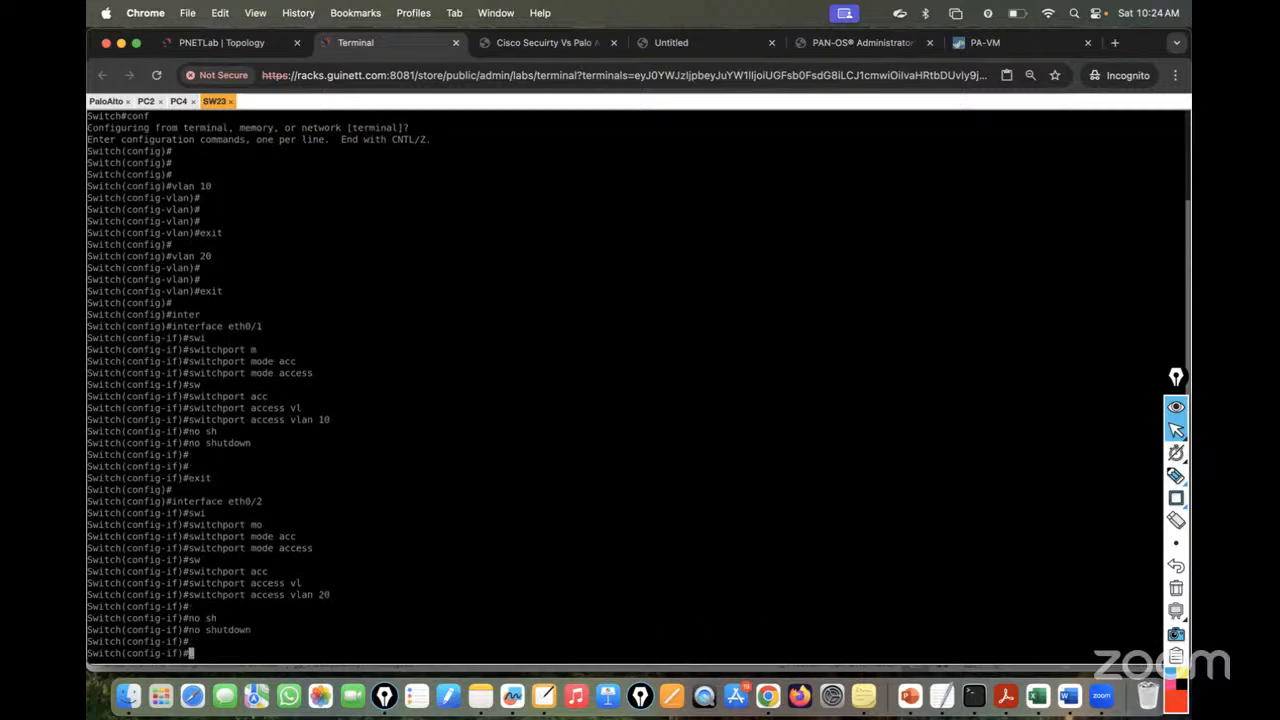
text(exit)
key(Return)
key(Return)
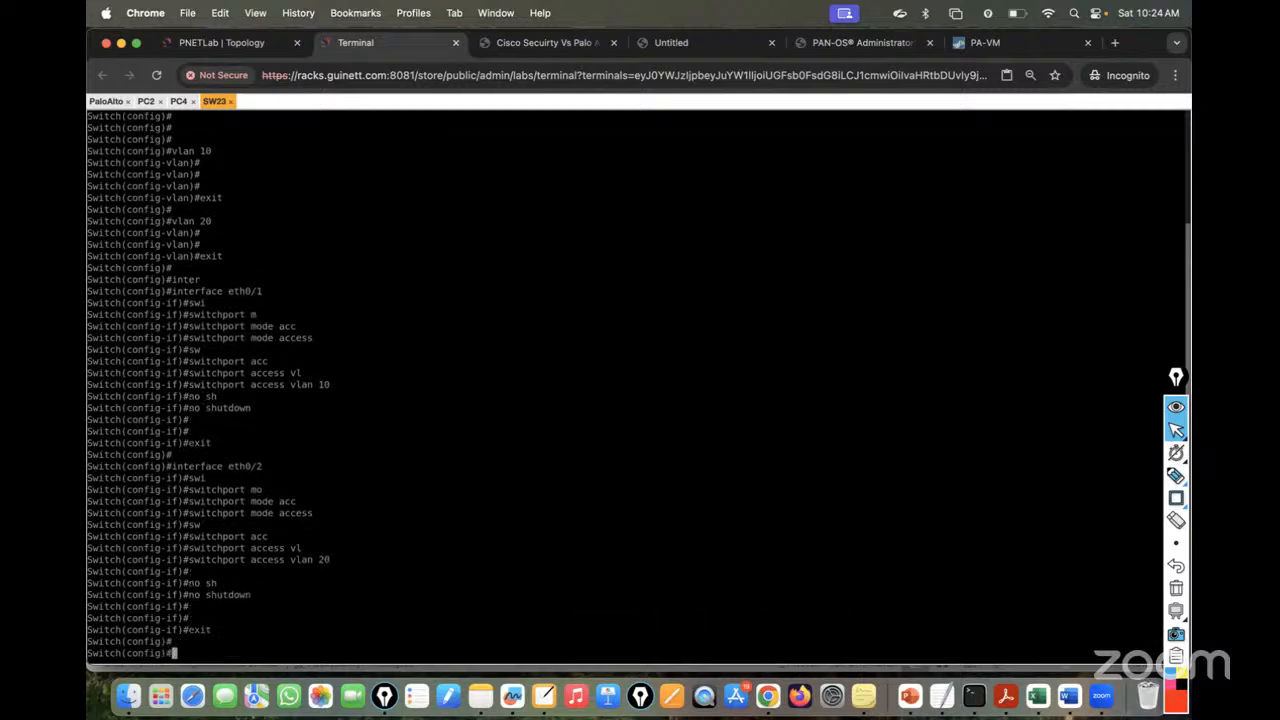
click(221, 40)
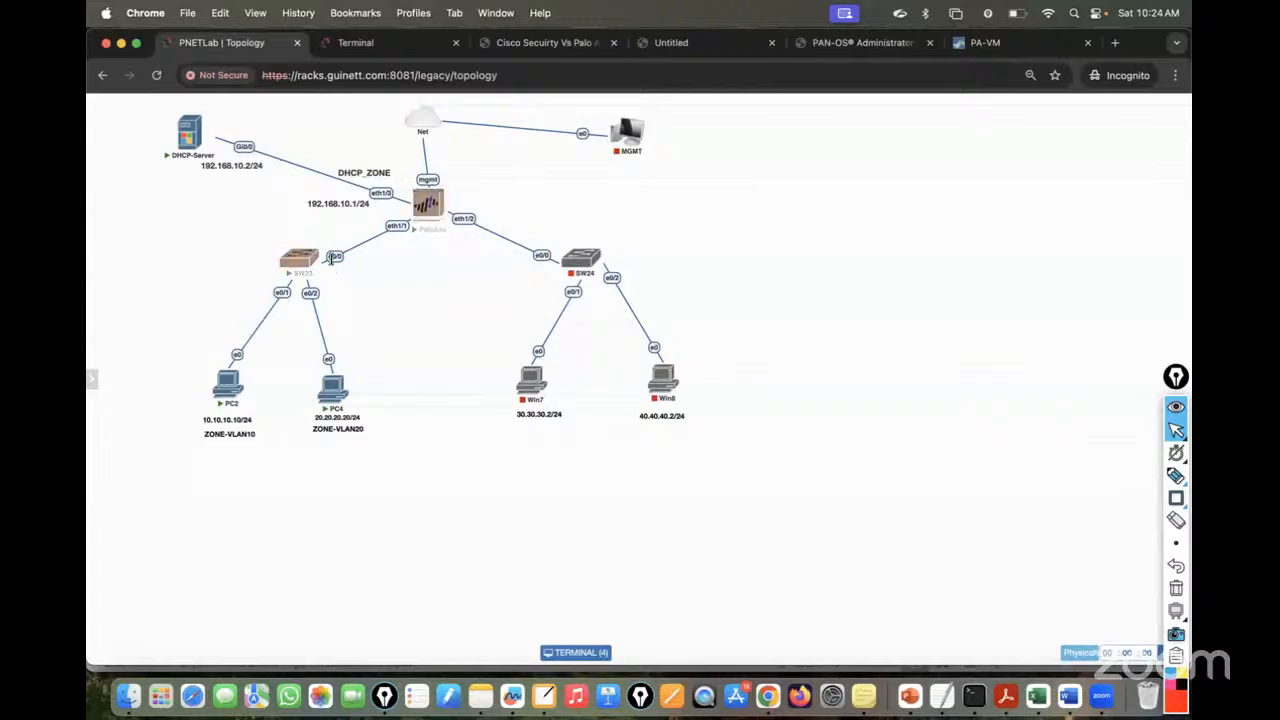
- In the SW23 console, enter configuration mode for interface ethernet 0/0
click(357, 42)
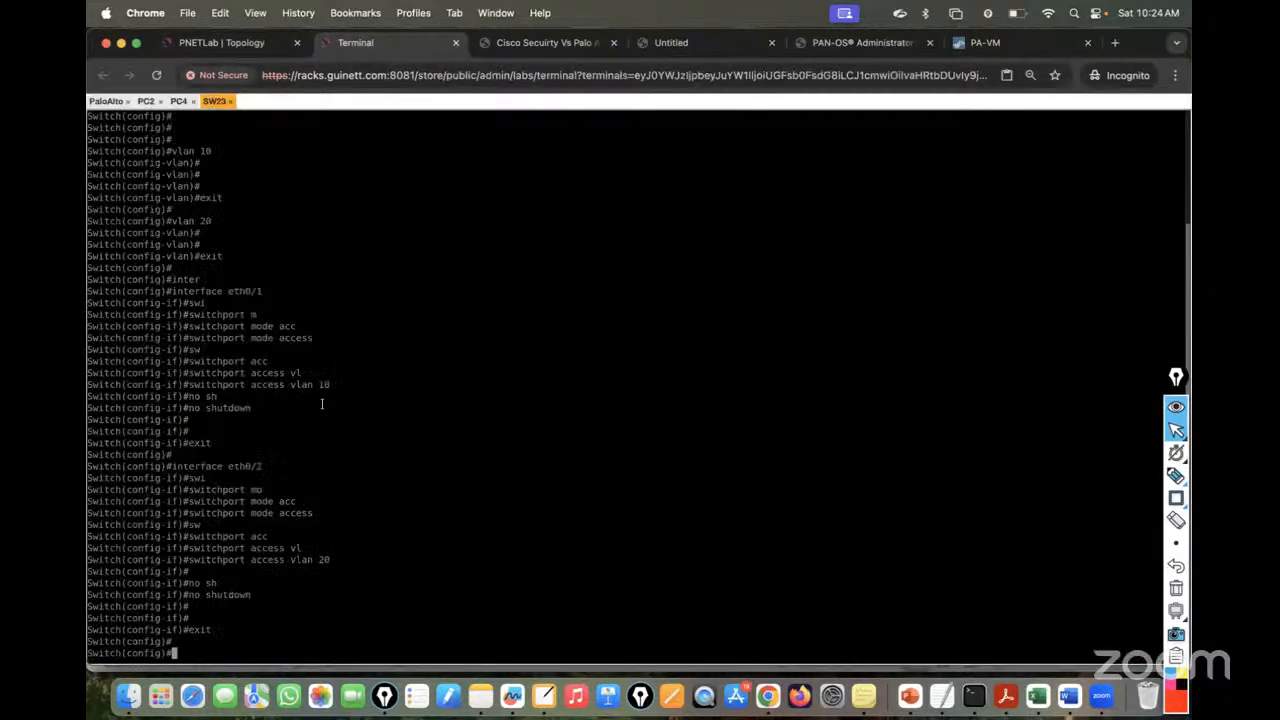
text(inter)
key(Tab)
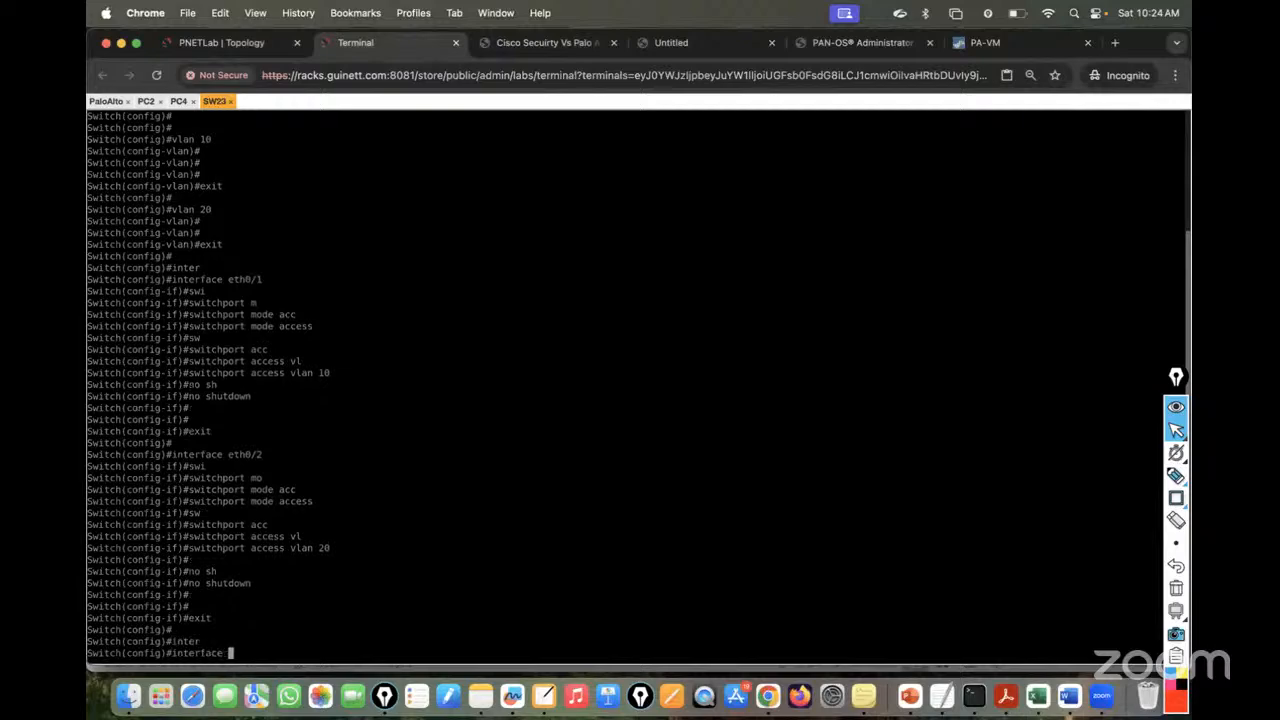
click(221, 42)
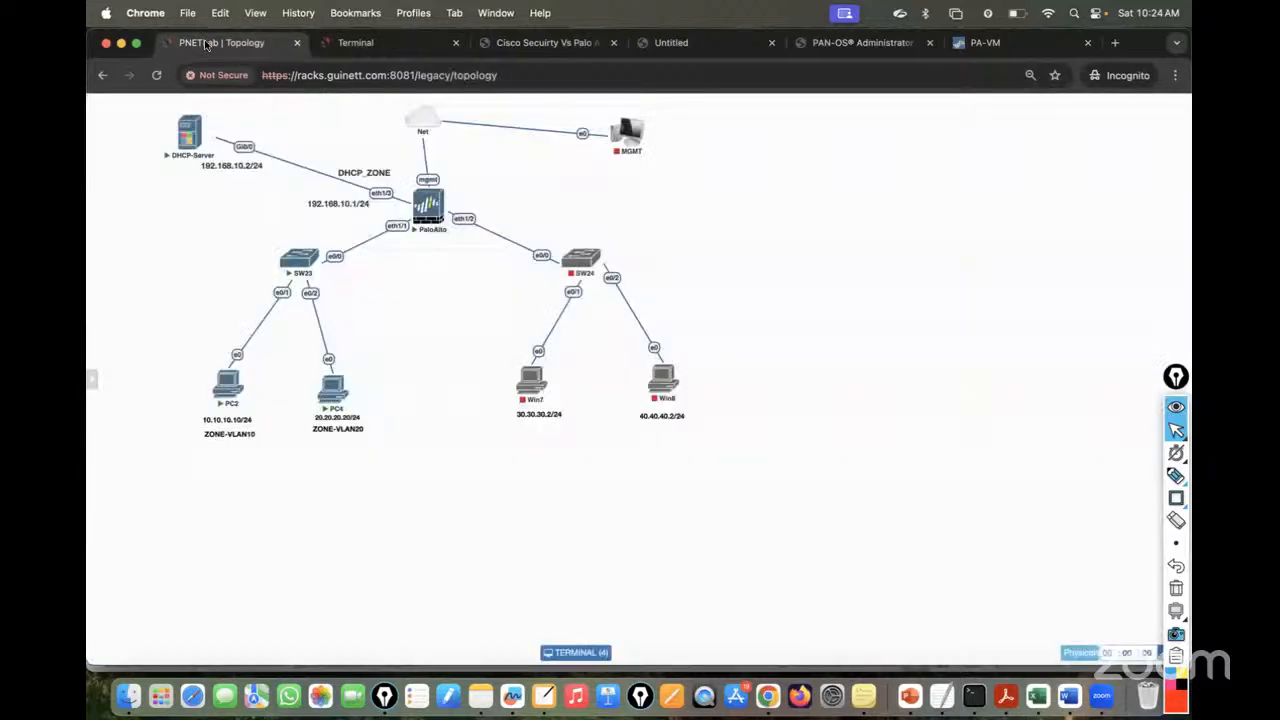
click(380, 45)
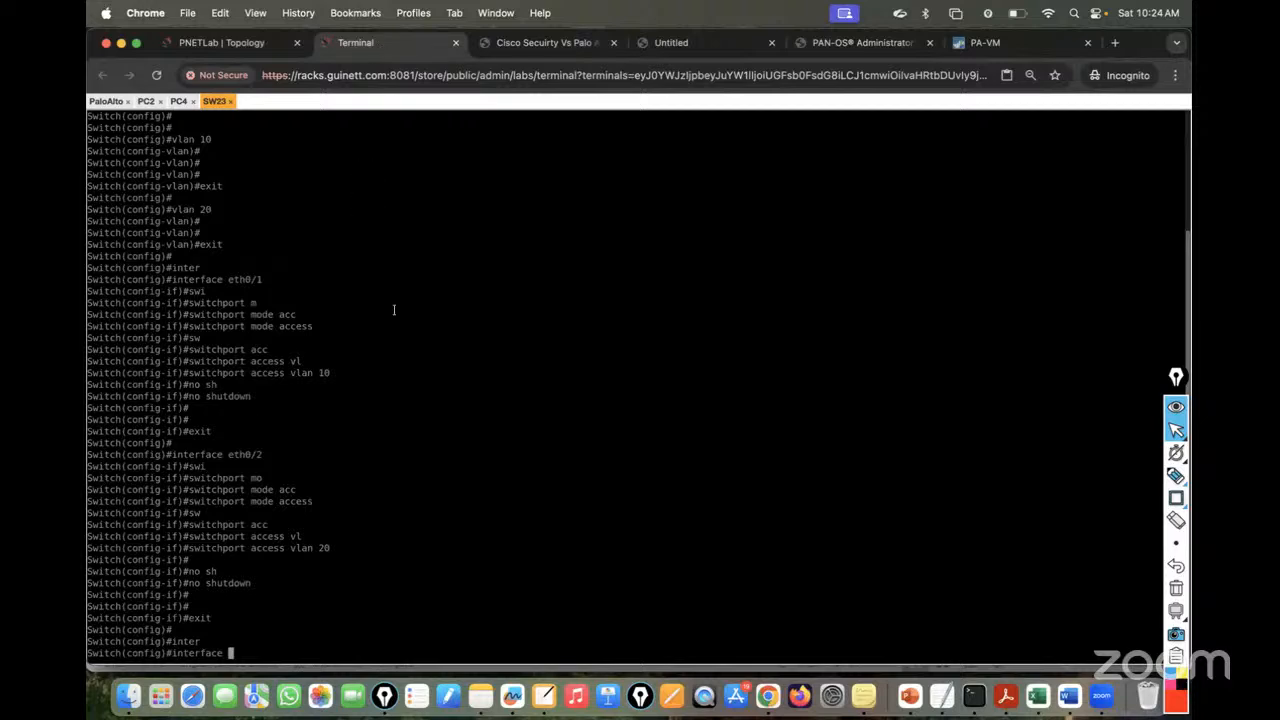
text(eth)
key(Tab)
text(0/0)
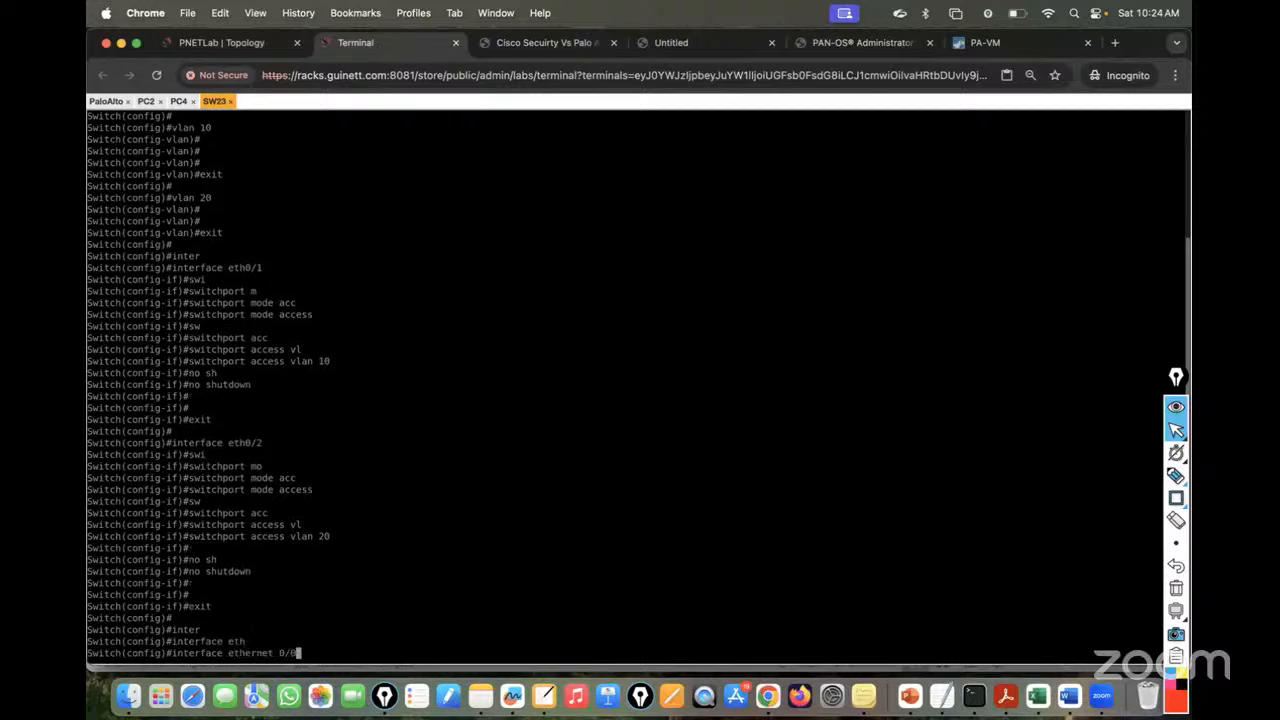
key(Return)
- Set ethernet 0/0 to switchport mode trunk
text(swi)
key(Tab)
text(mo)
key(Tab)
text(ac)
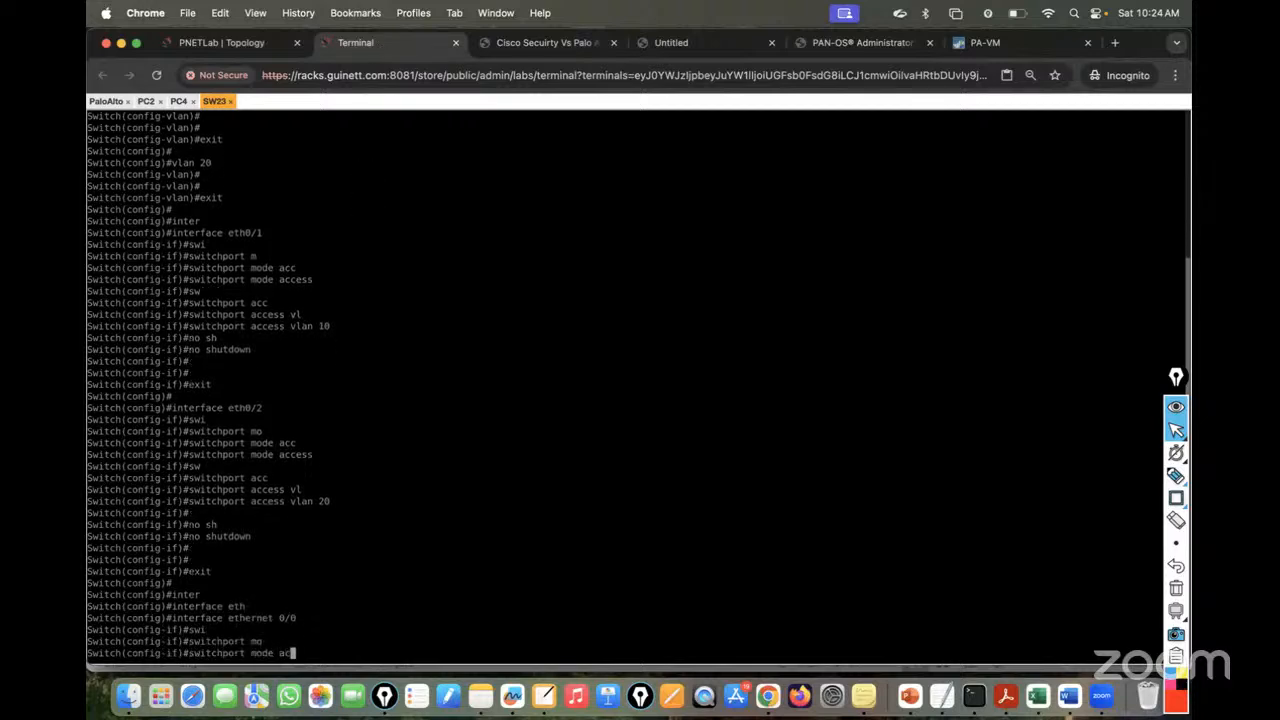
key(BackSpace)
key(BackSpace)
text(tr)
key(Tab)
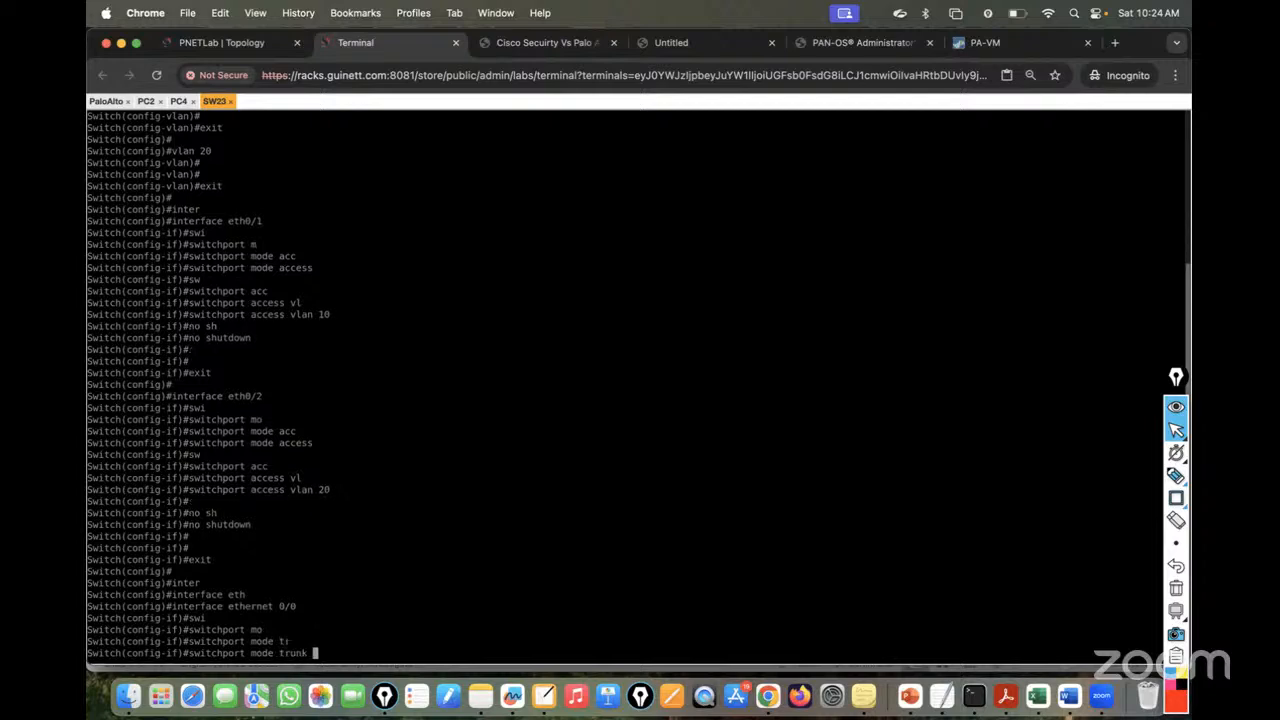
key(Return)
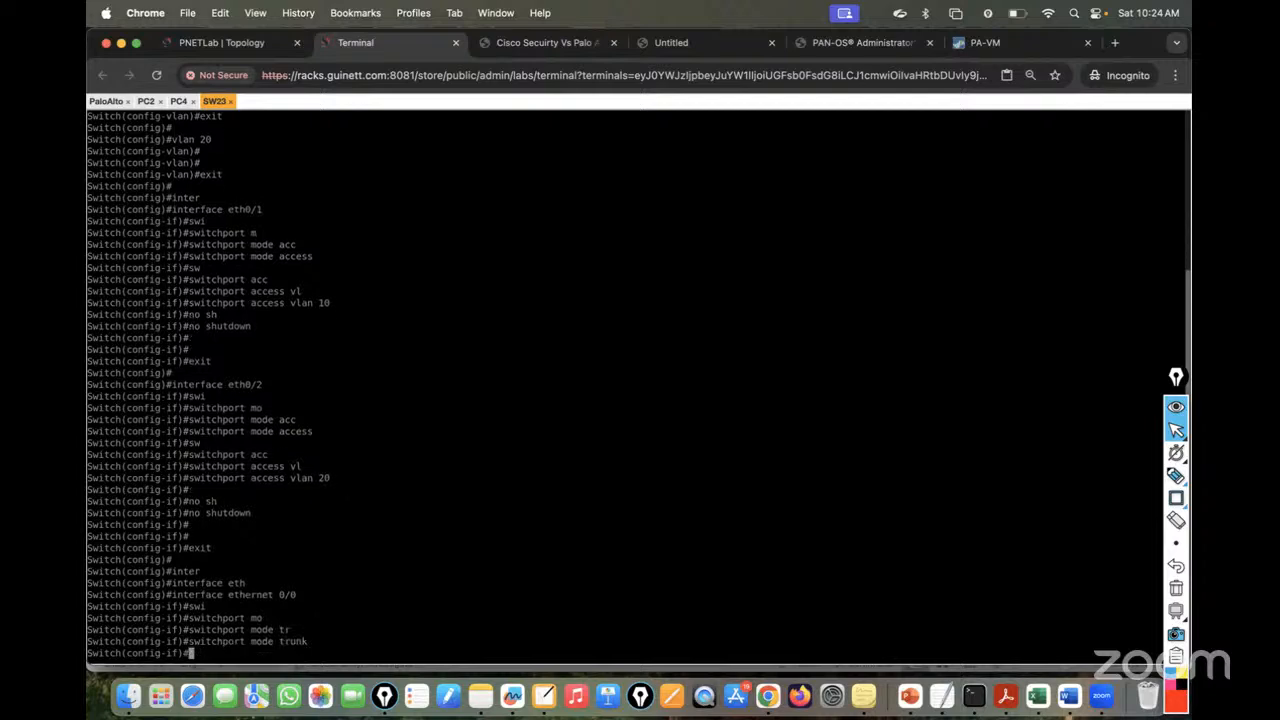
- Allow VLANs 10 and 20 on the ethernet 0/0 trunk
text(sw)
key(Tab)
text(tr)
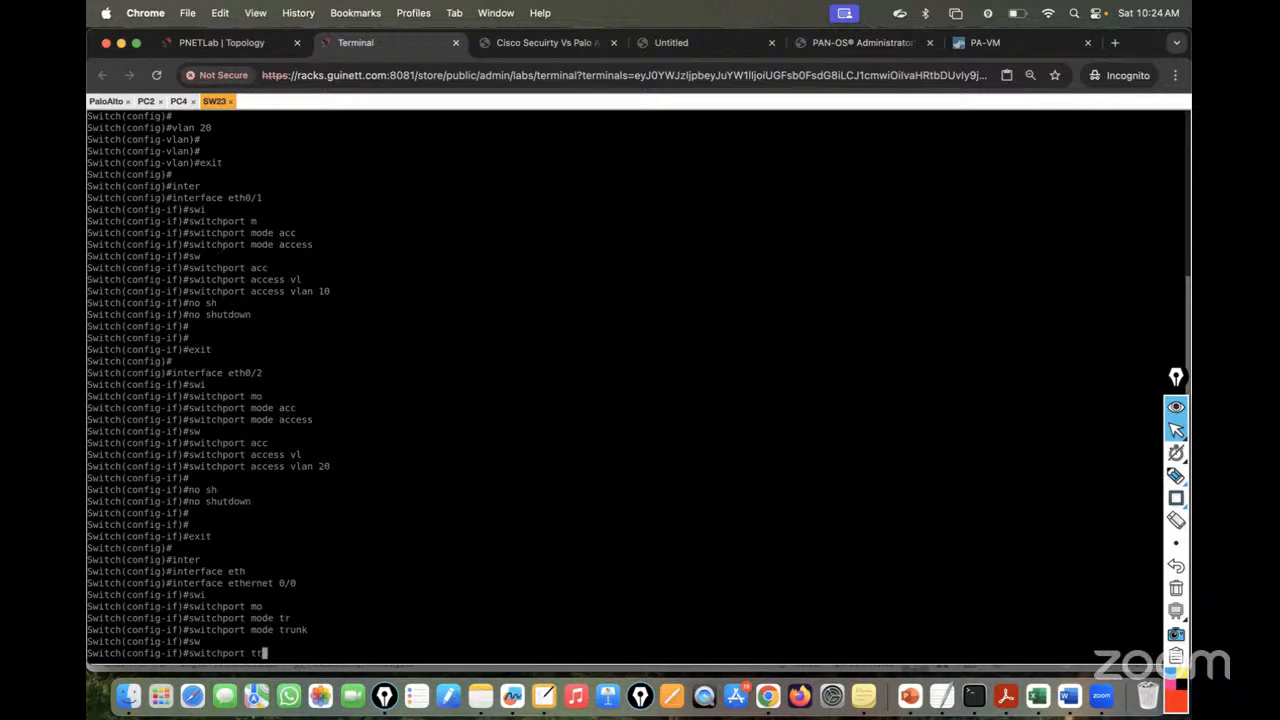
key(Tab)
text(all)
key(Tab)
text(vl)
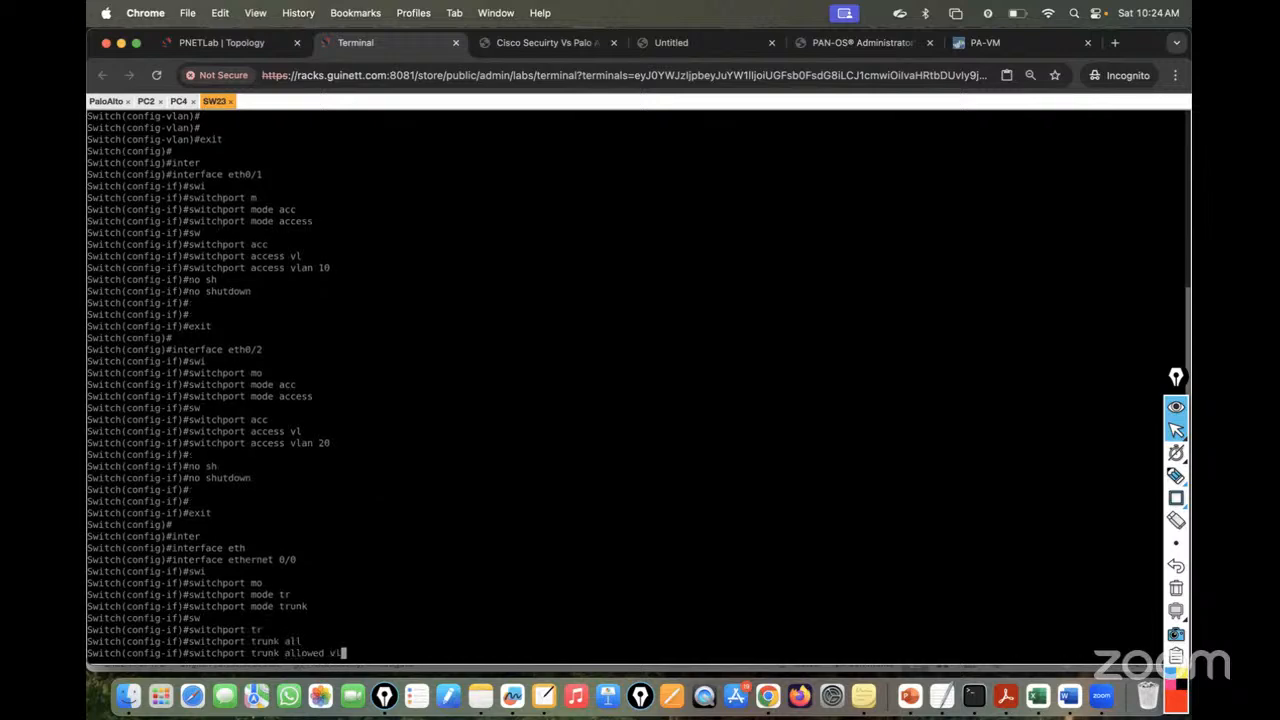
key(Tab)
text(10,20)
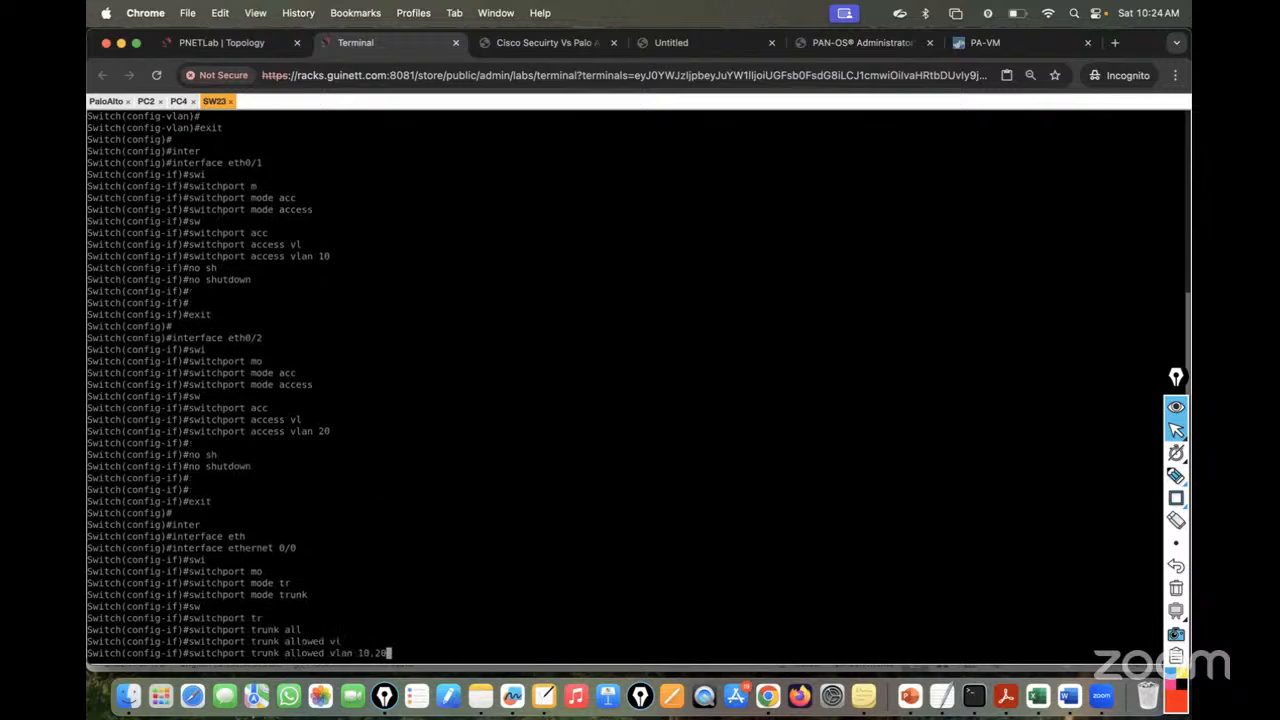
key(Return)
- Apply 'switchport trunk encapsulation dot1q' on ethernet 0/0
text(sq)
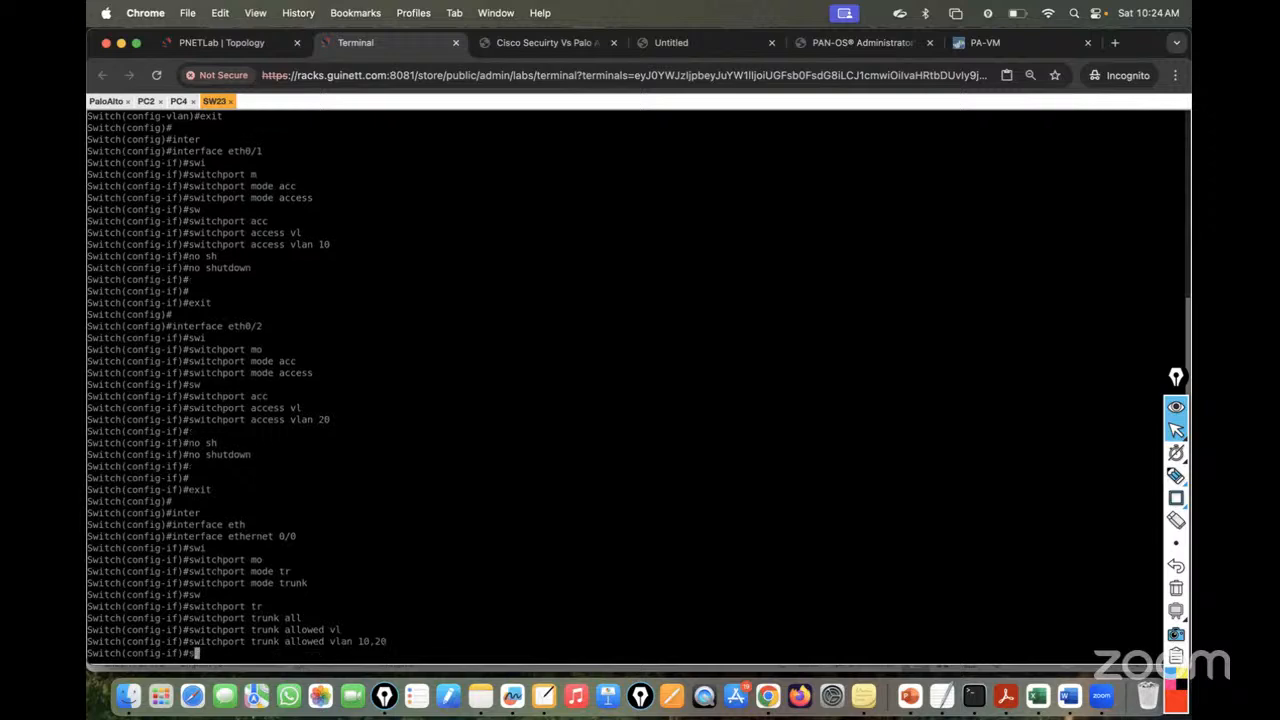
key(Tab)
key(BackSpace)
key(Tab)
text(w)
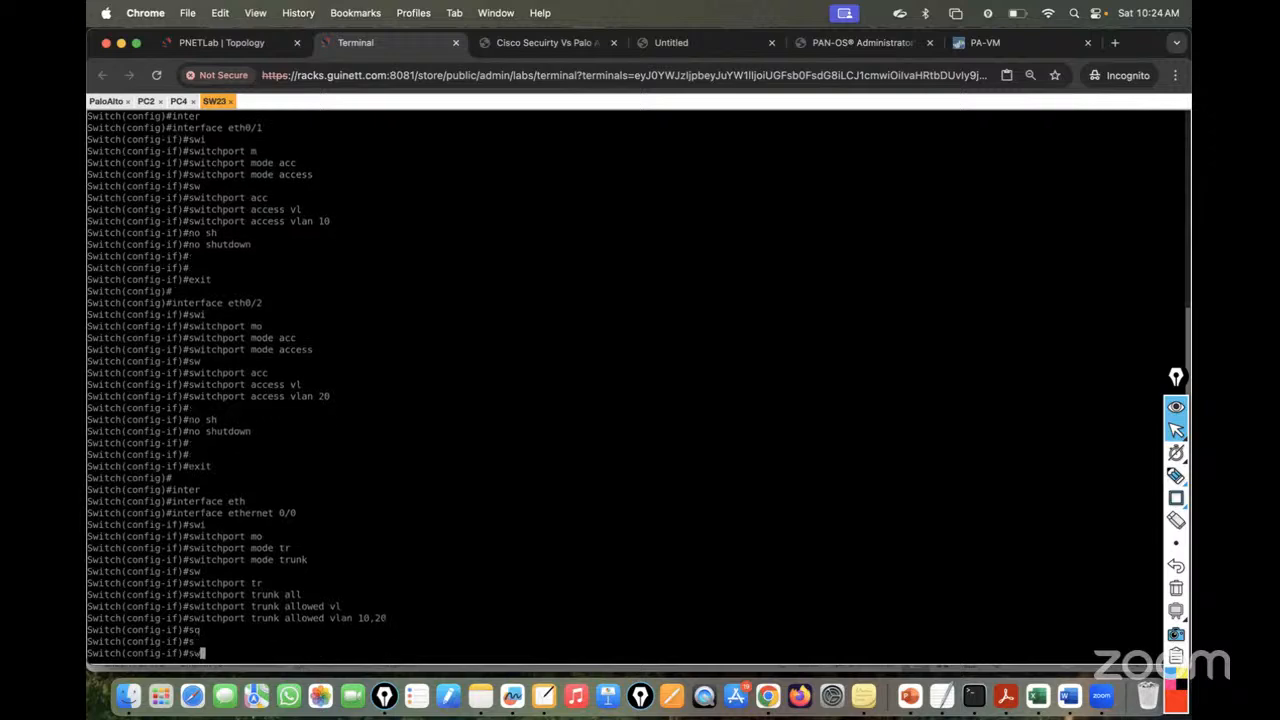
key(Tab)
text(tr)
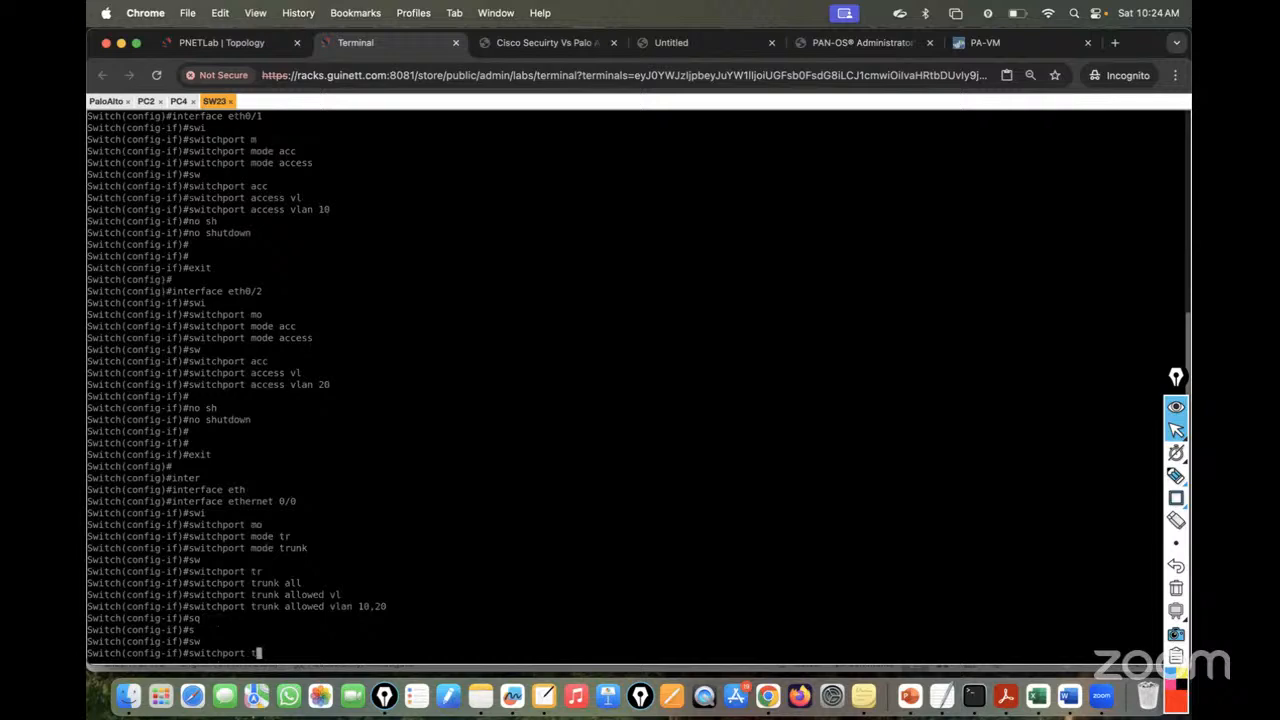
key(Tab)
text(en)
key(Tab)
text(do)
key(Tab)
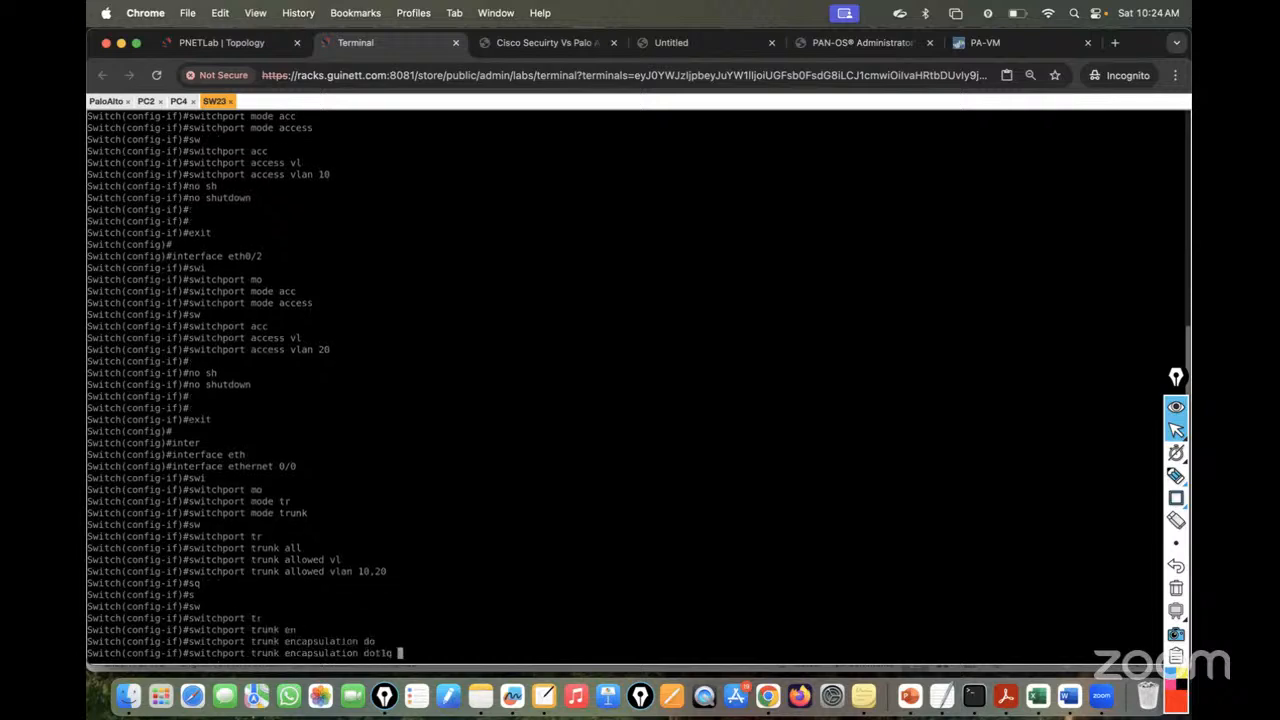
key(Return)
key(Return)
key(Return)
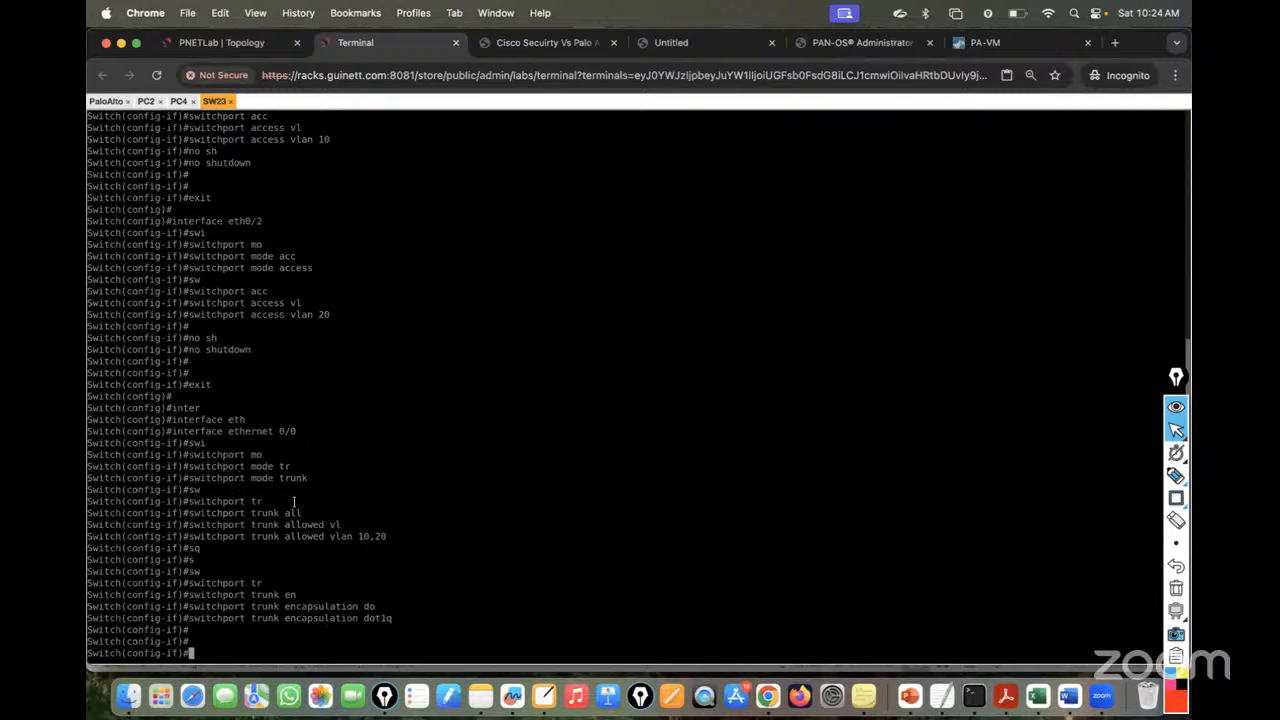
drag(190, 618, 393, 618)
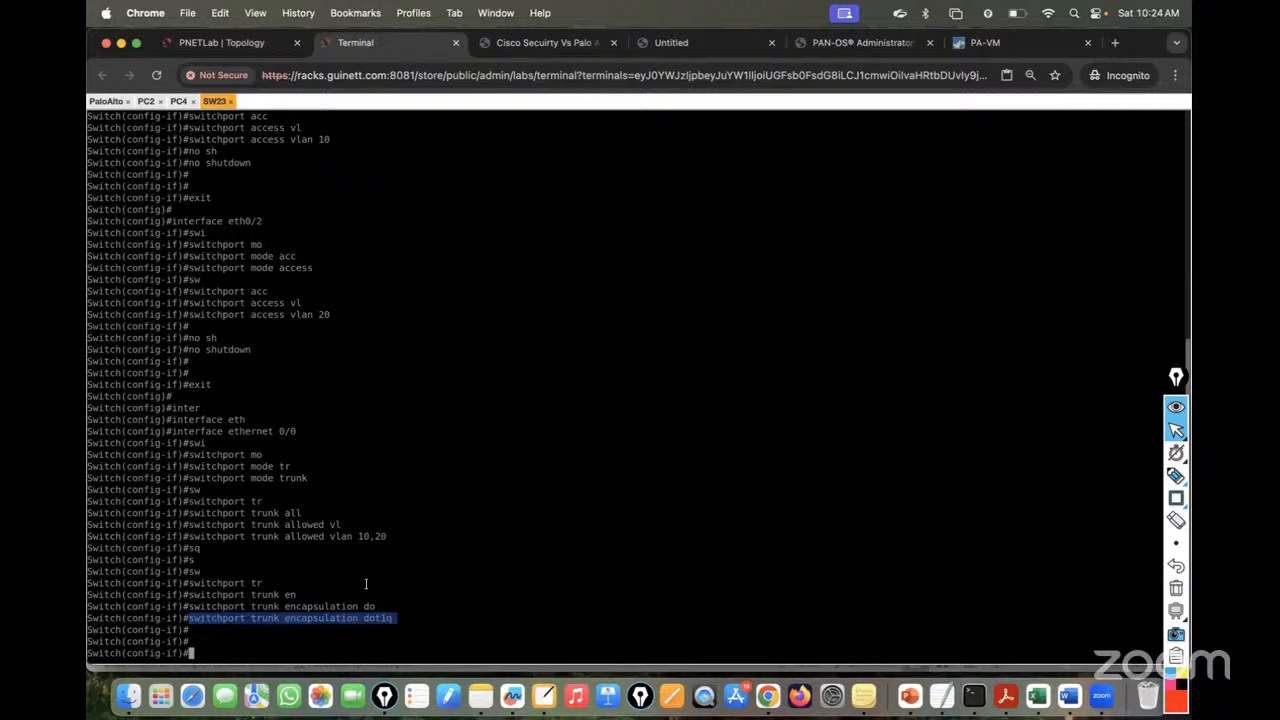
- Save SW23's configuration with 'do wr' and exit configuration mode
text(do wr)
key(Return)
key(ctrl+z)
key(Return)
key(Return)
key(Return)
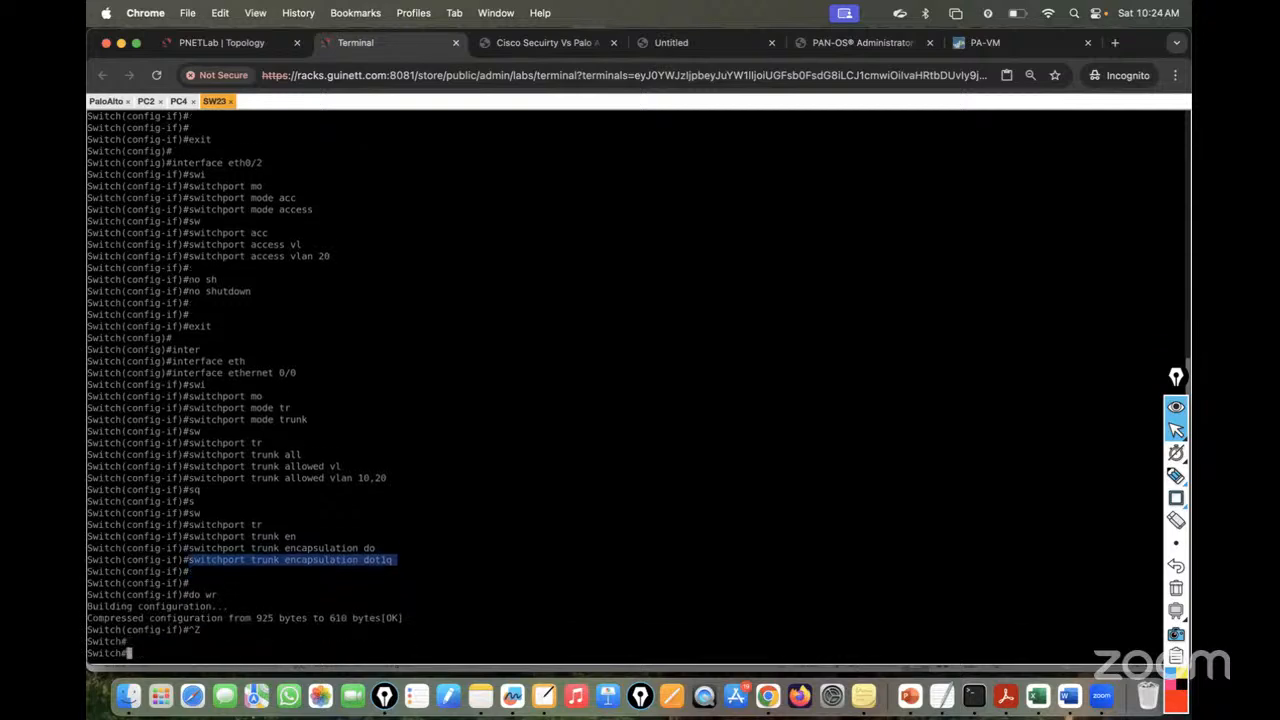
- Run 'show vlan brief' and confirm VLAN 10 on Et0/1 and VLAN 20 on Et0/2
text(sh vl)
key(Tab)
text(bru)
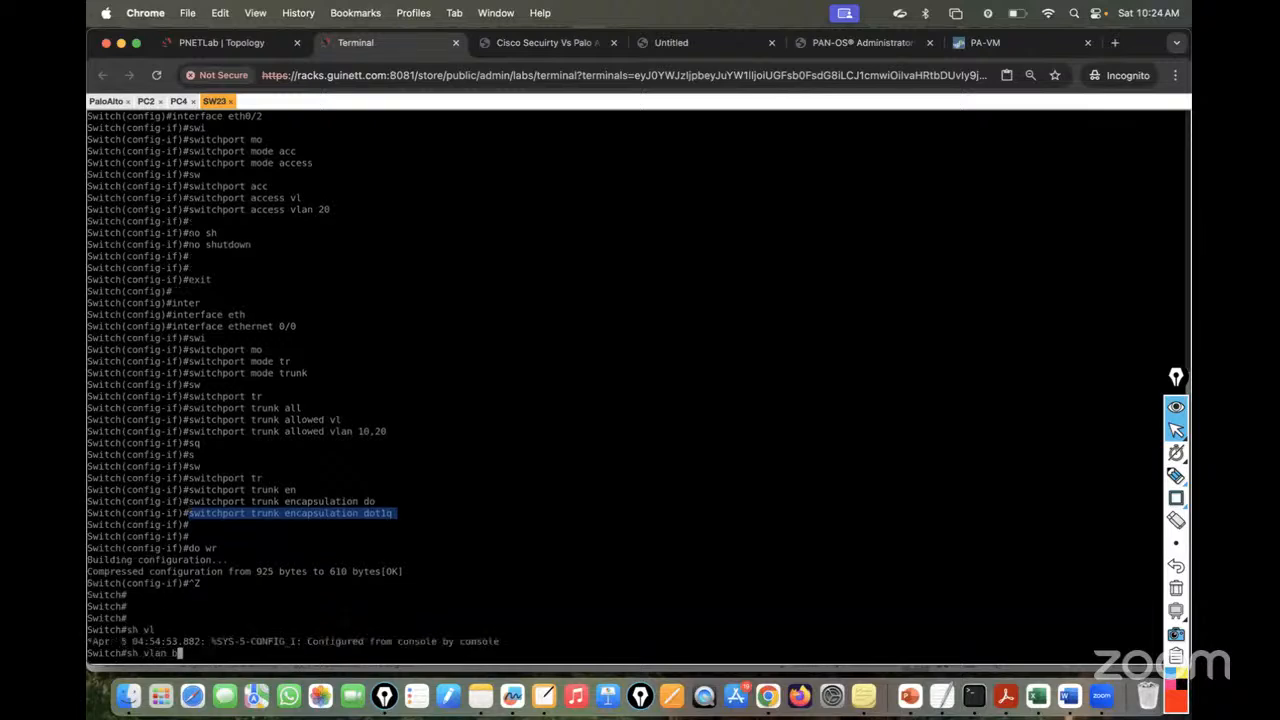
key(Tab)
key(BackSpace)
text(i)
key(Tab)
key(Return)
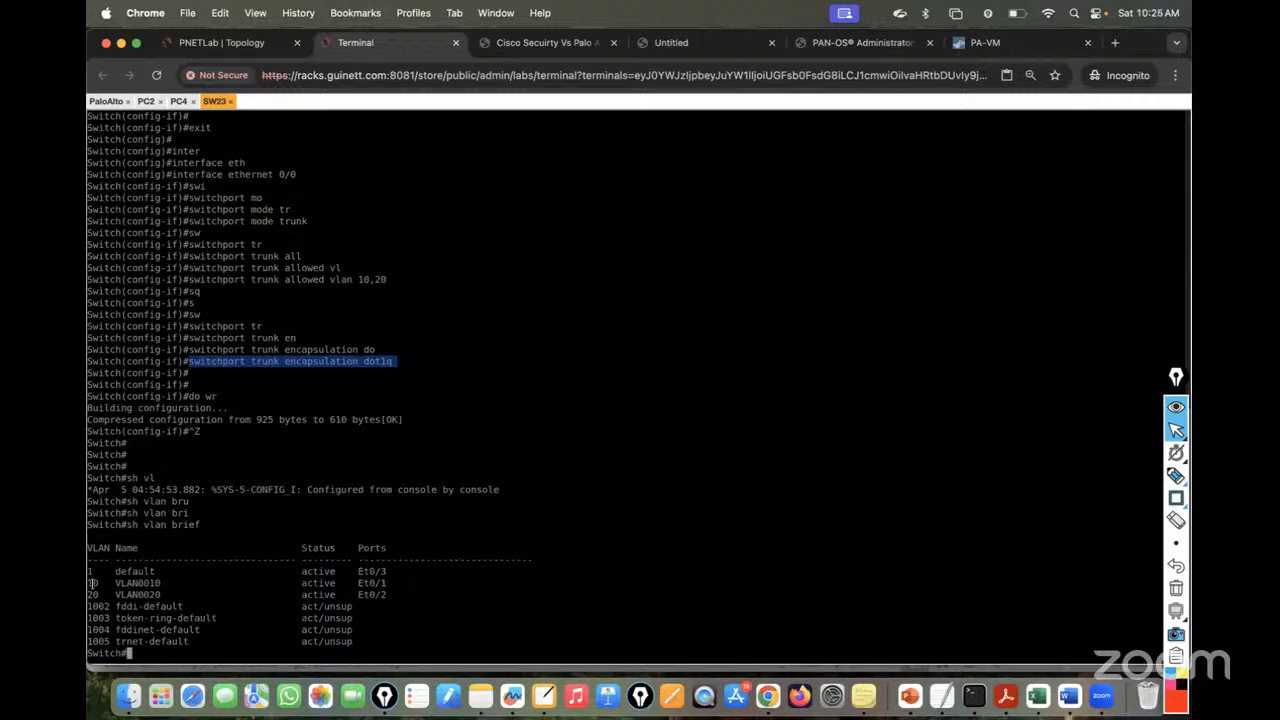
drag(92, 582, 410, 582)
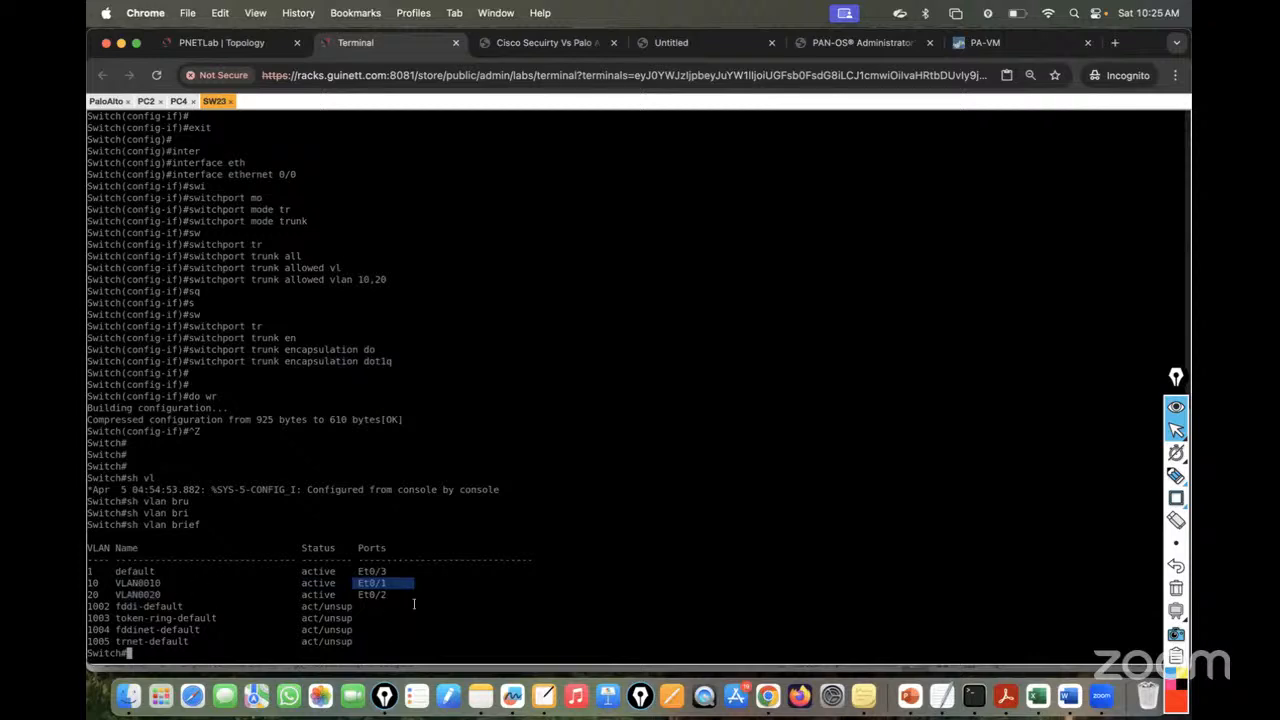
drag(400, 593, 316, 593)
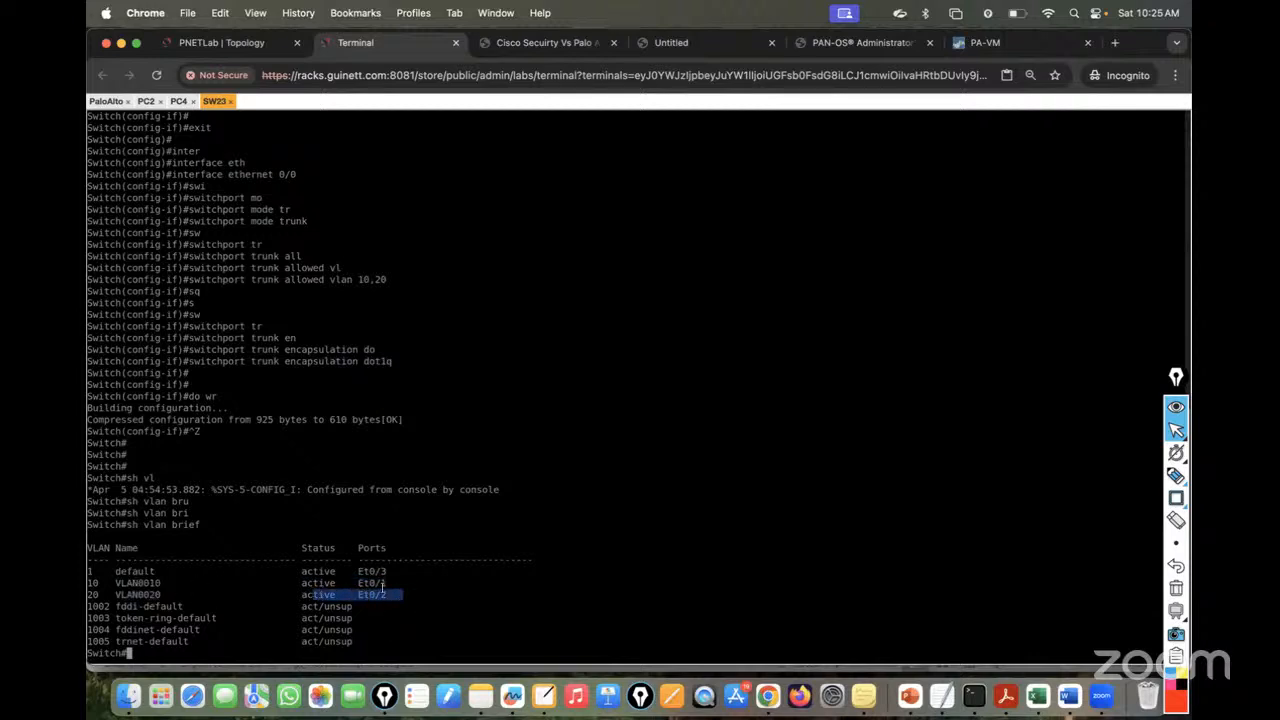
- Run 'show interfaces trunk' to confirm Et0/0 trunks VLANs 10,20, then return to the topology
text(sh inter)
key(Tab)
text(tr)
key(Tab)
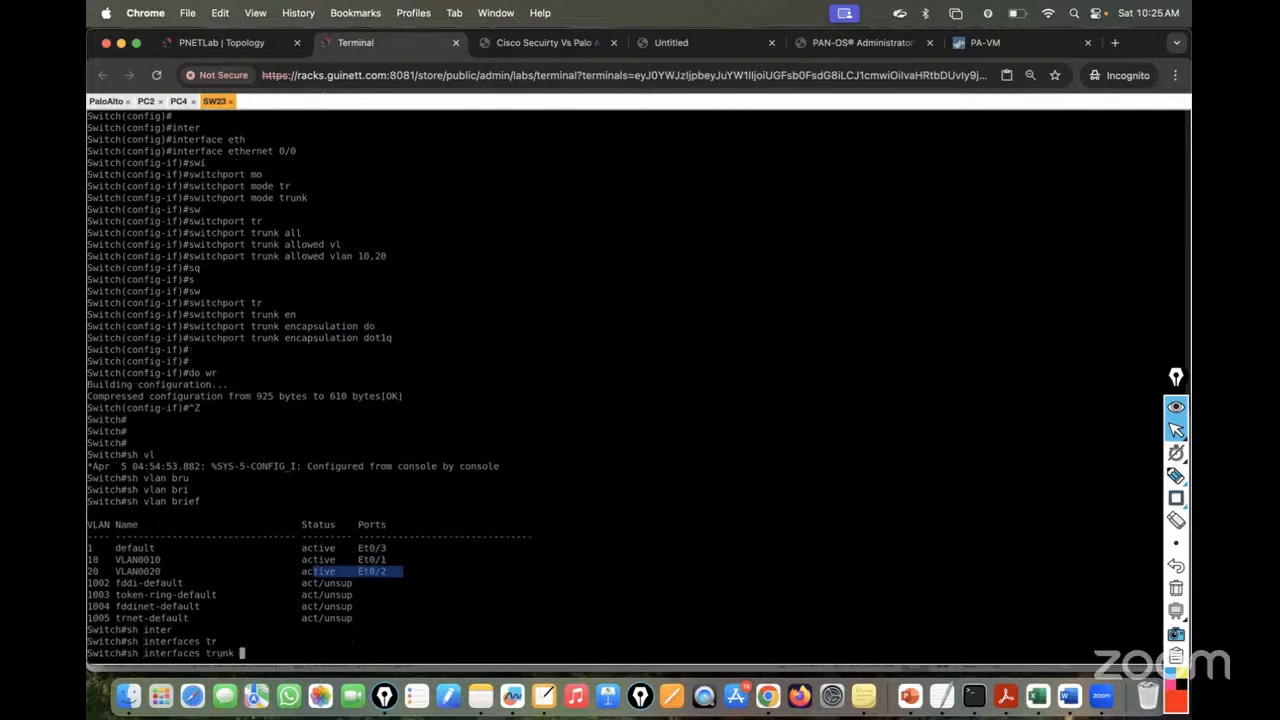
key(Return)
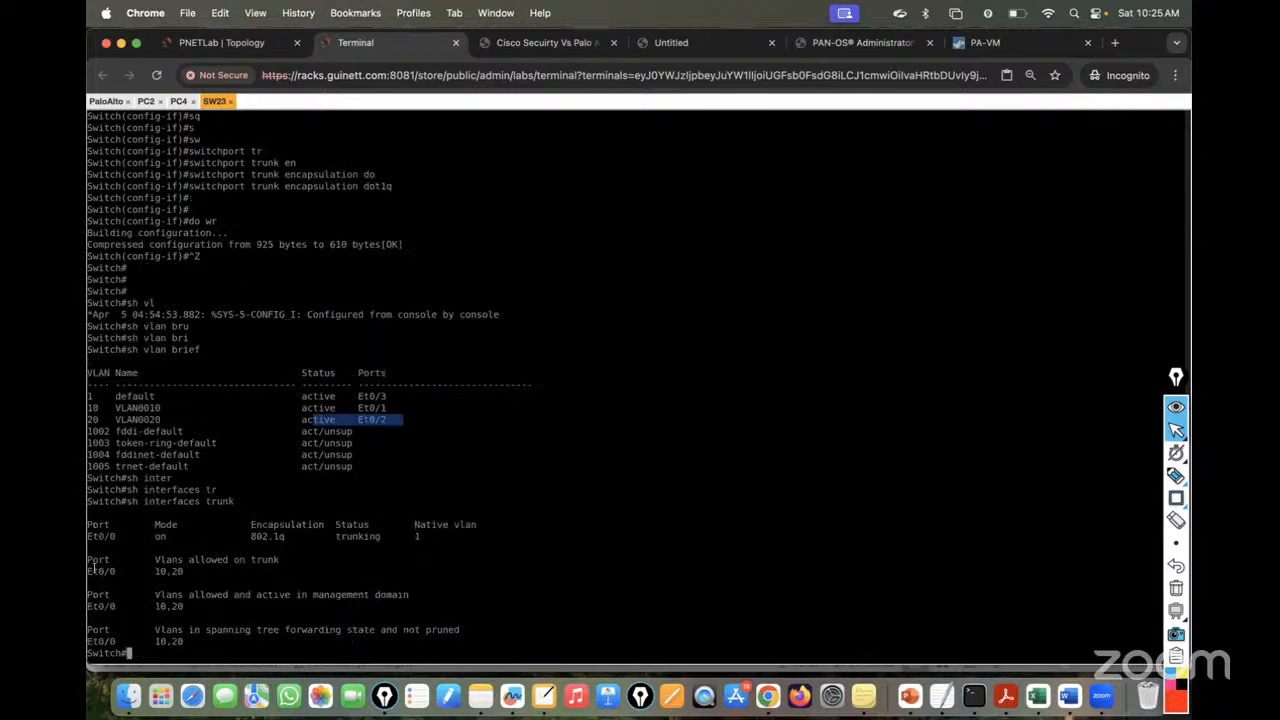
drag(88, 571, 144, 571)
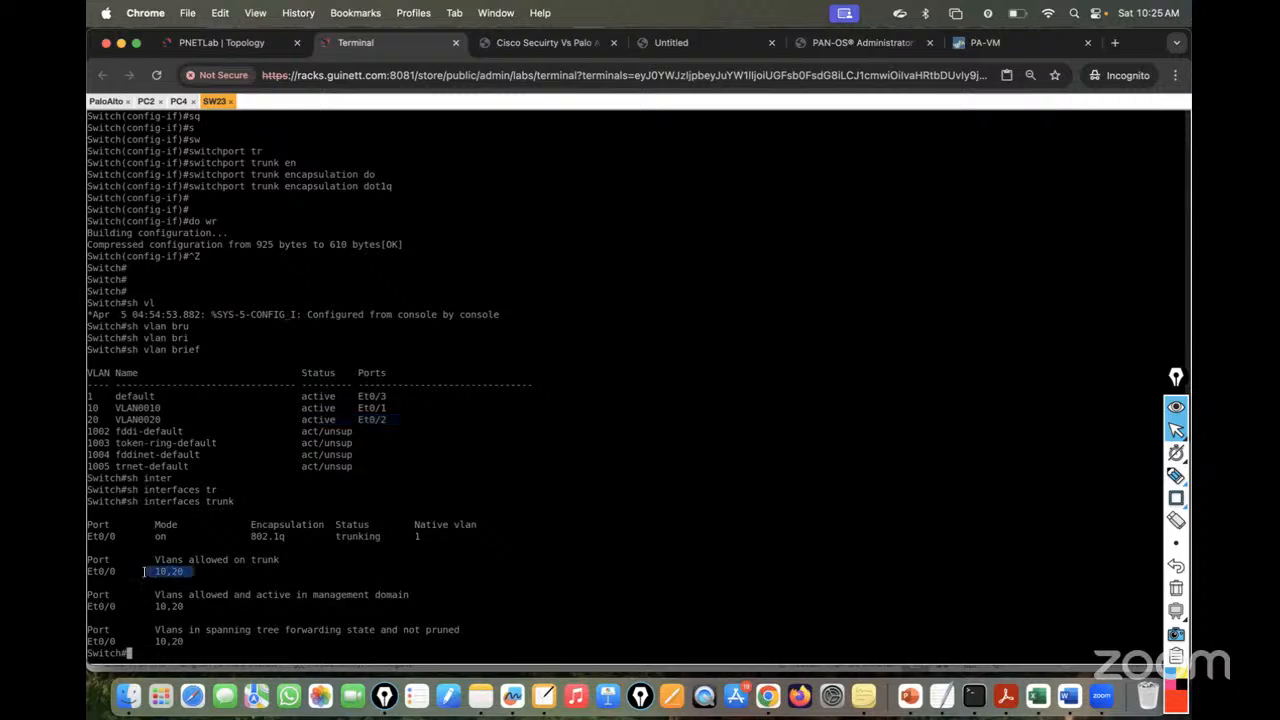
click(202, 43)
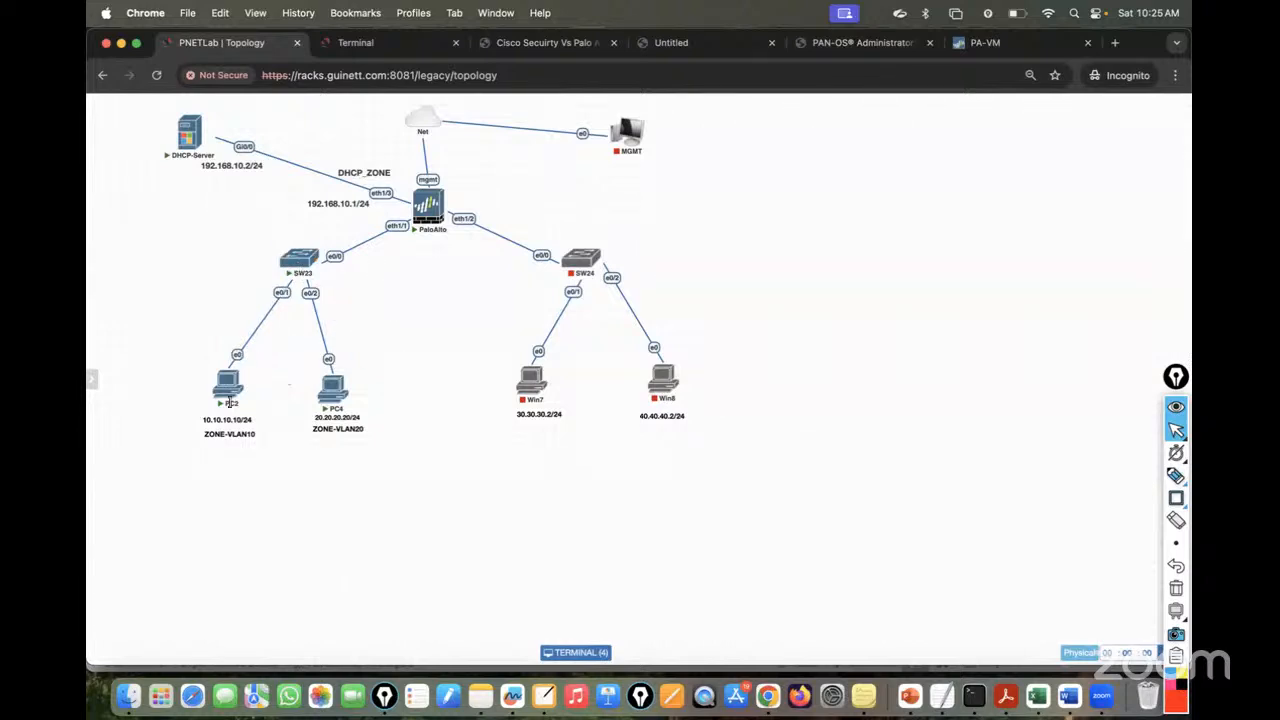
- On PC2, open a command prompt, run ipconfig and ping 20.20.20.20
click(300, 262)
click(146, 101)
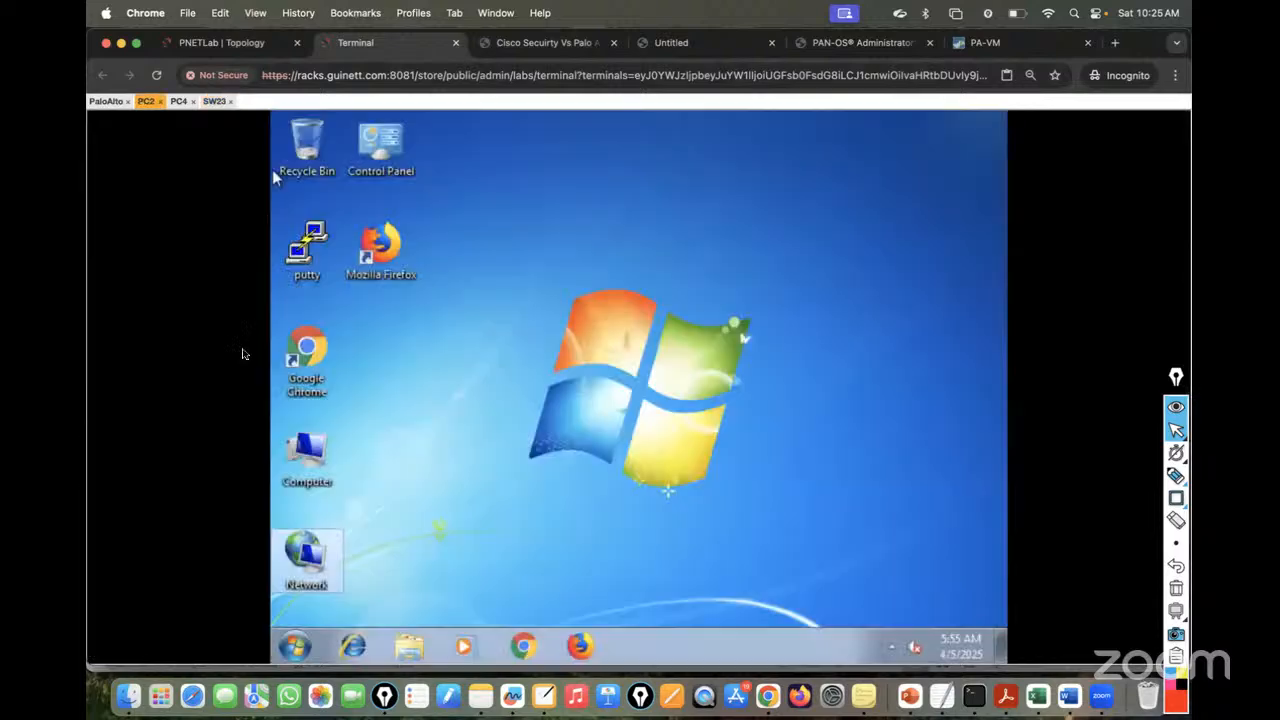
click(298, 647)
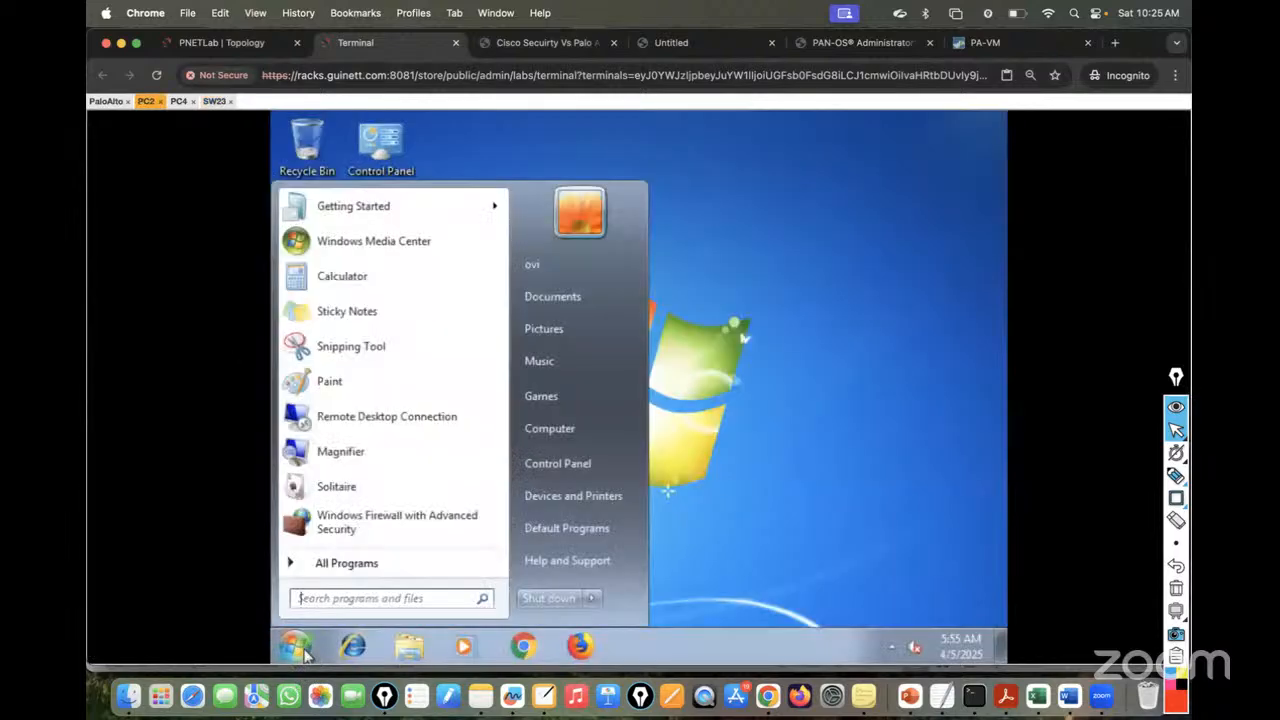
text(cmd)
key(Return)
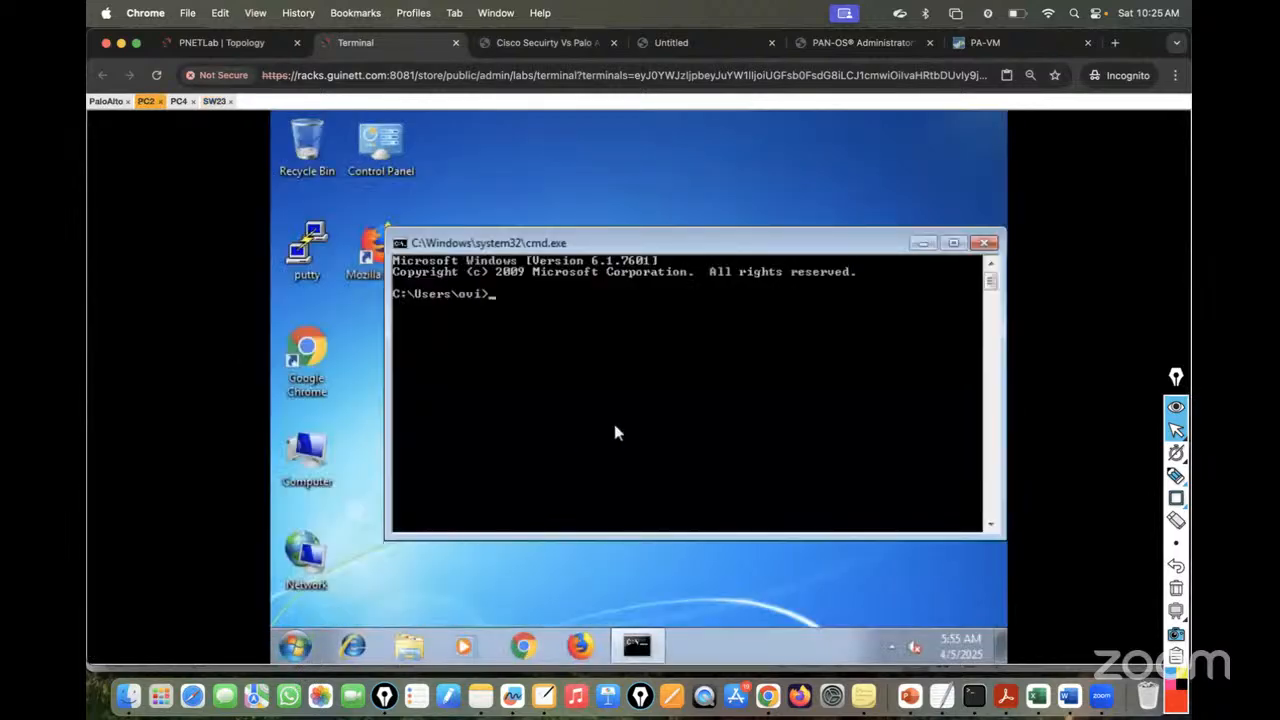
text(ipconfig)
key(Return)
text(pin)
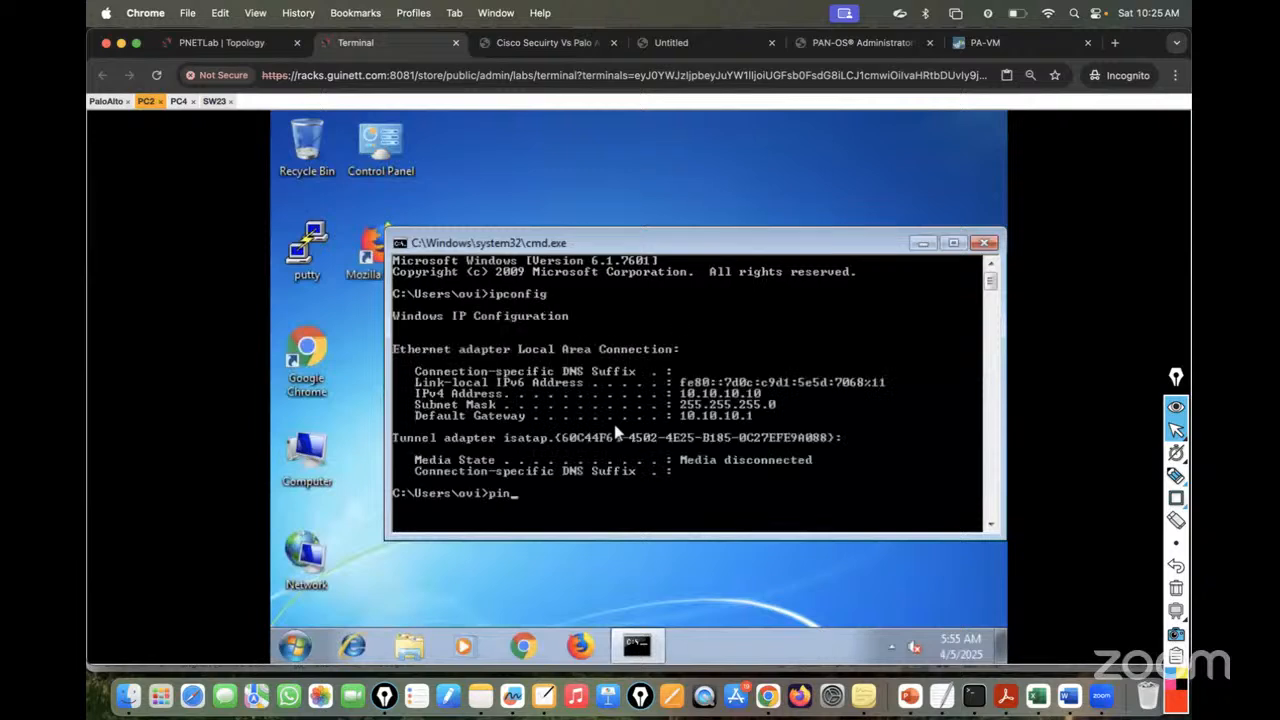
text(g 20.20.20.20)
key(Return)
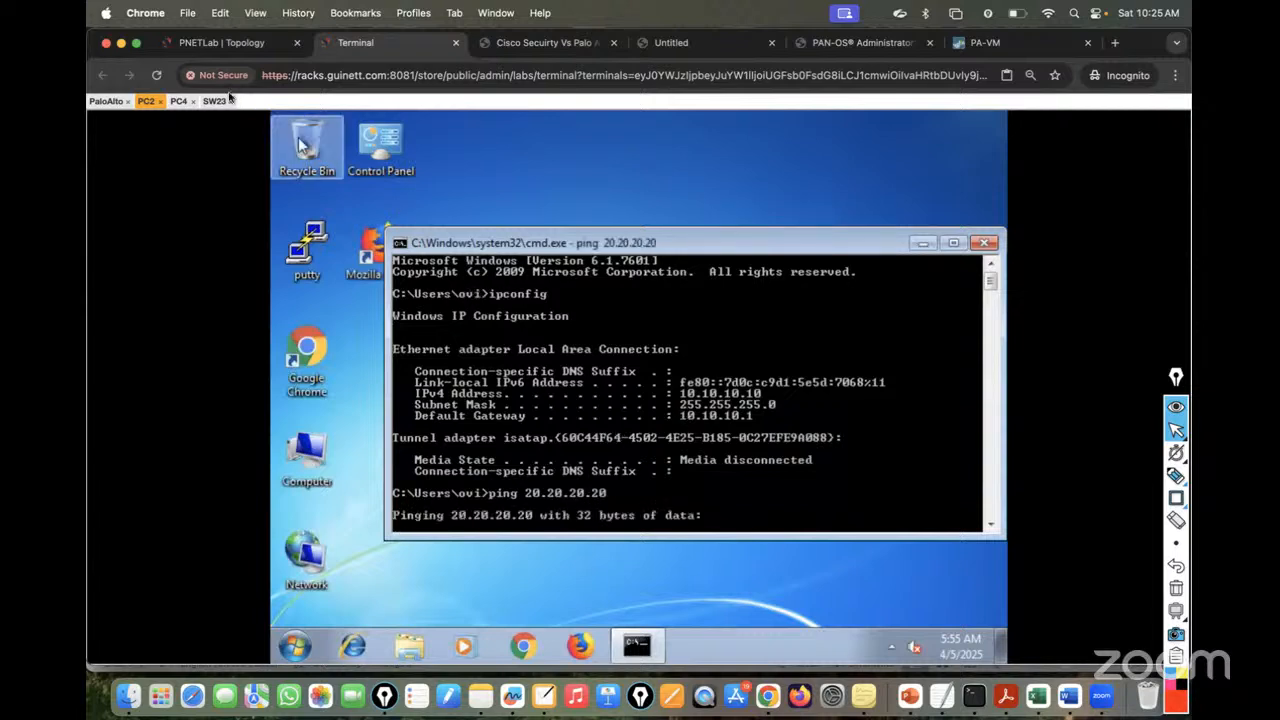
- On PC4, run ipconfig and start a continuous ping to 10.10.10.10
click(178, 101)
click(296, 650)
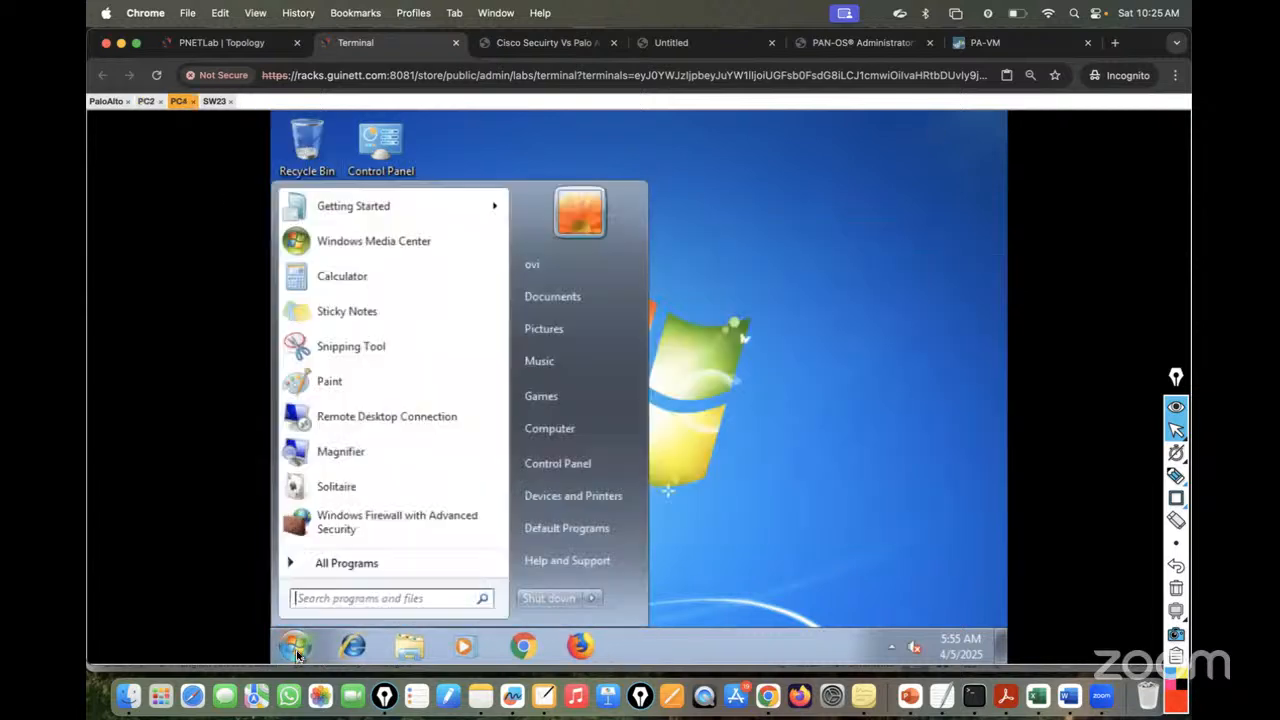
click(296, 650)
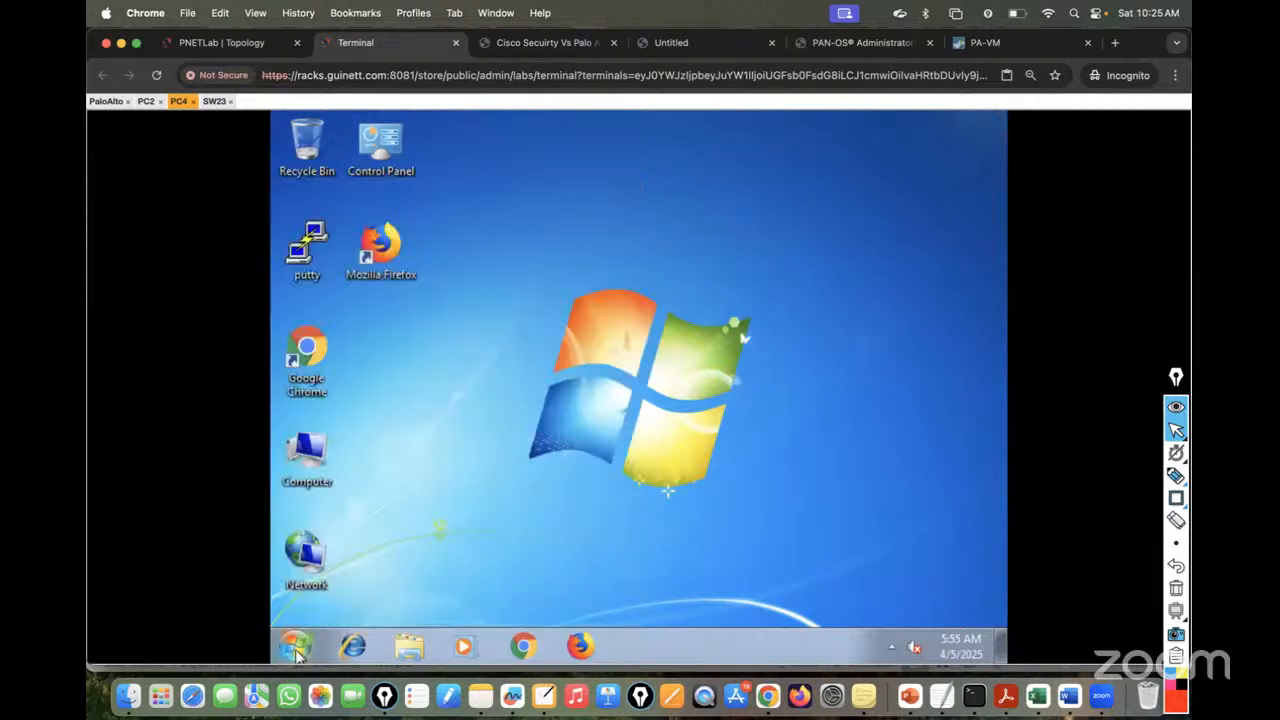
text(ipco)
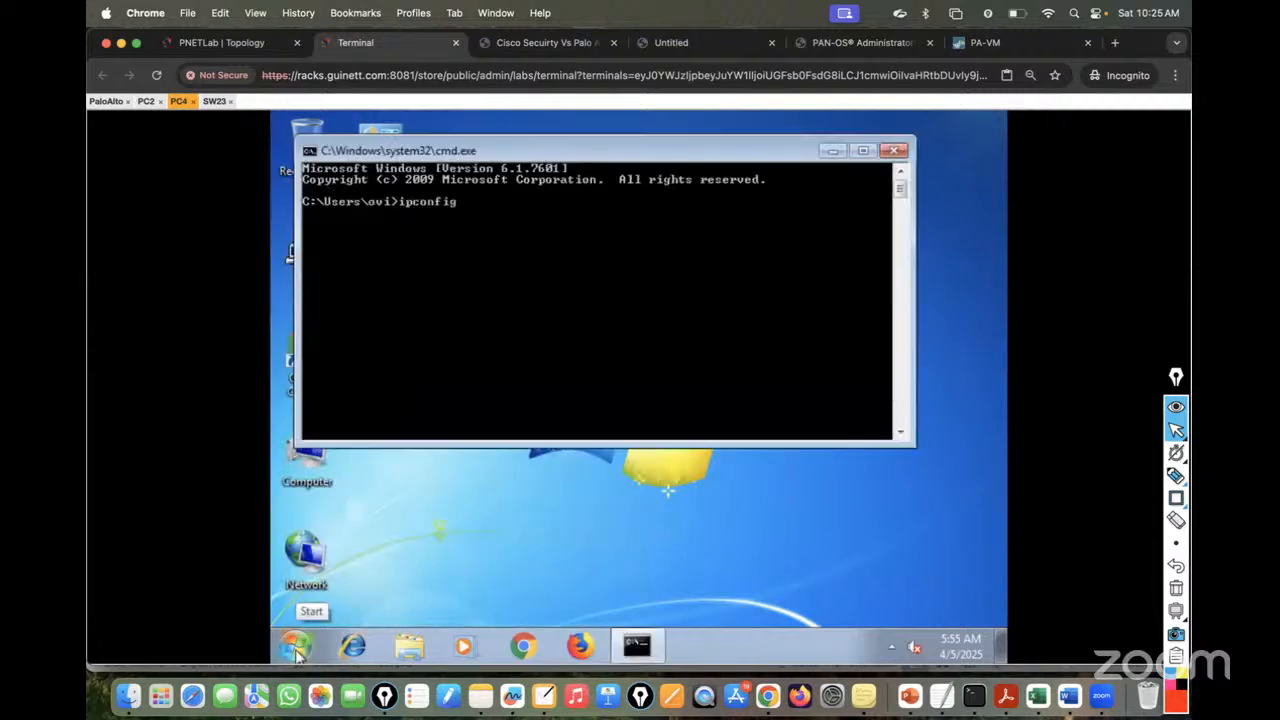
text(nfig)
key(Return)
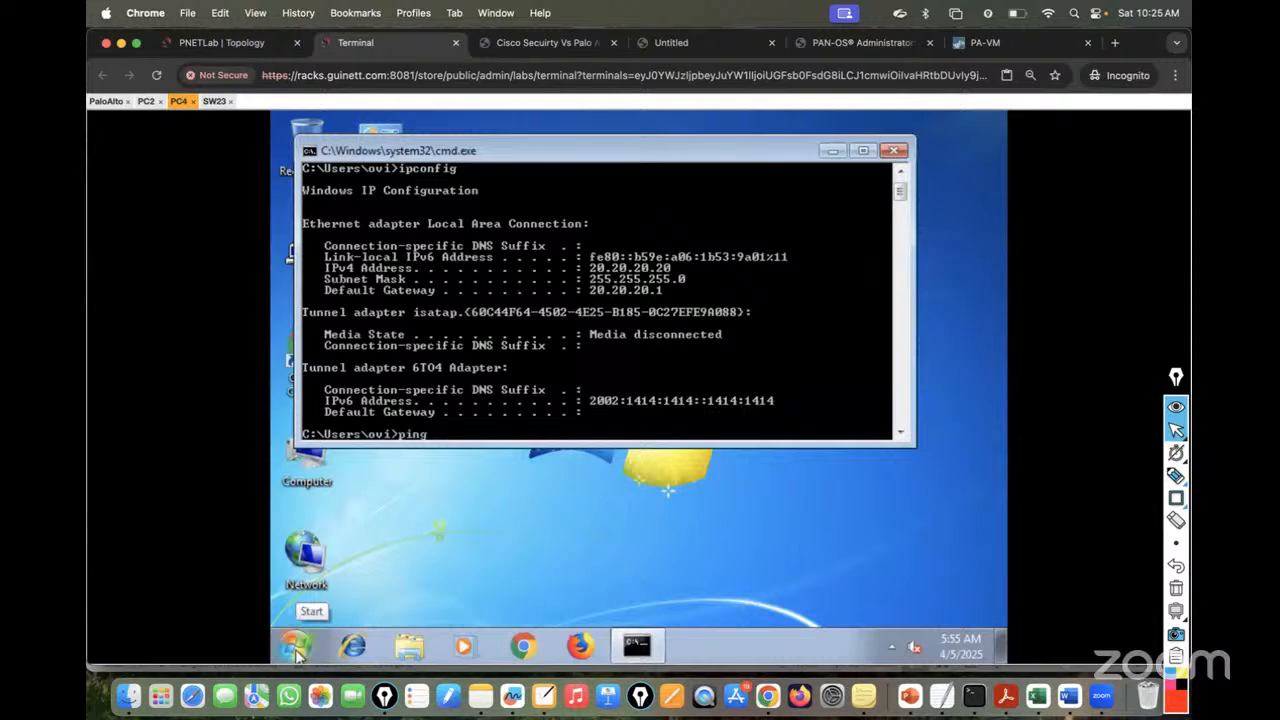
text(ping 10.10.10.1)
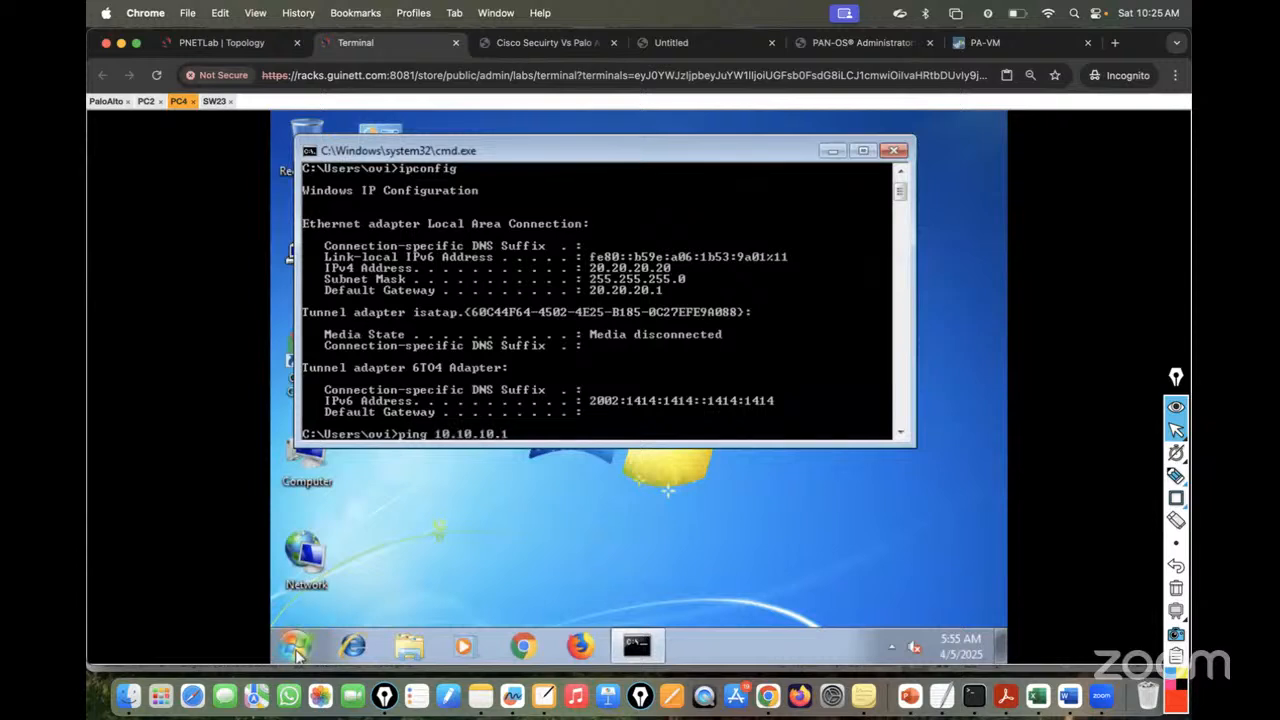
text(0 -t)
key(Return)
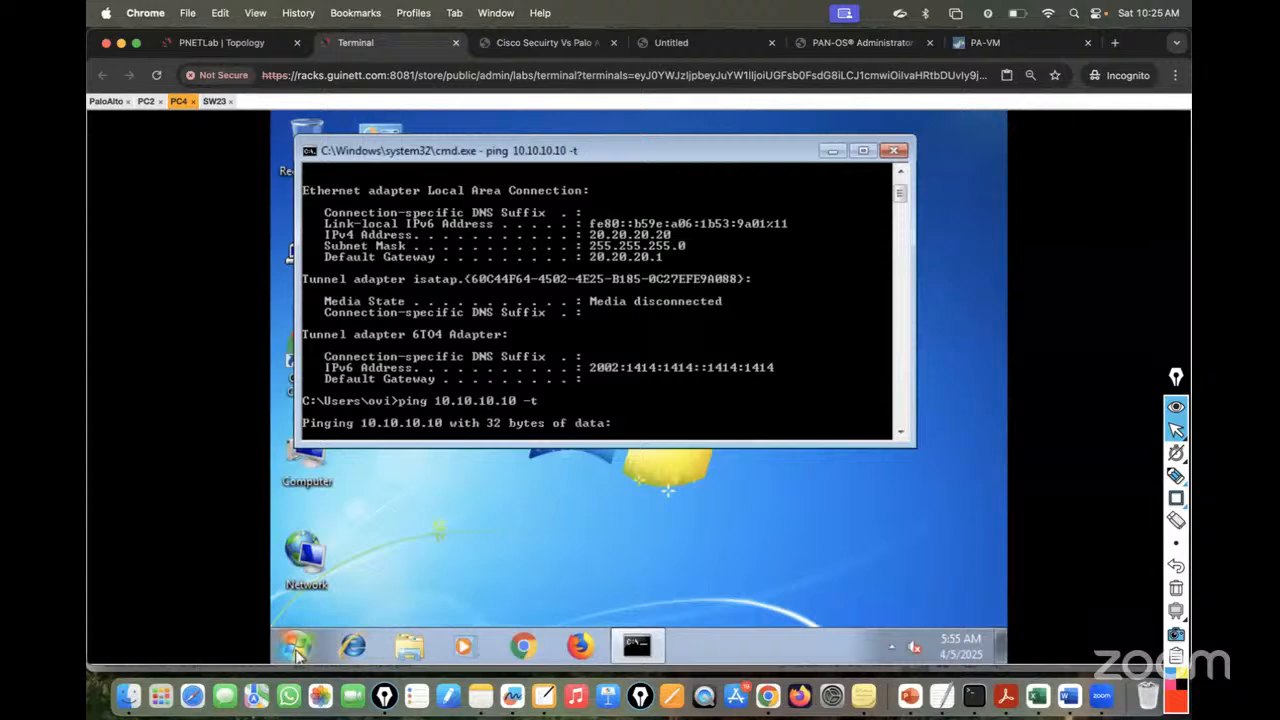
- On PC2, run a continuous ping to 20.20.20.20, then return to the topology
click(147, 101)
key(Up)
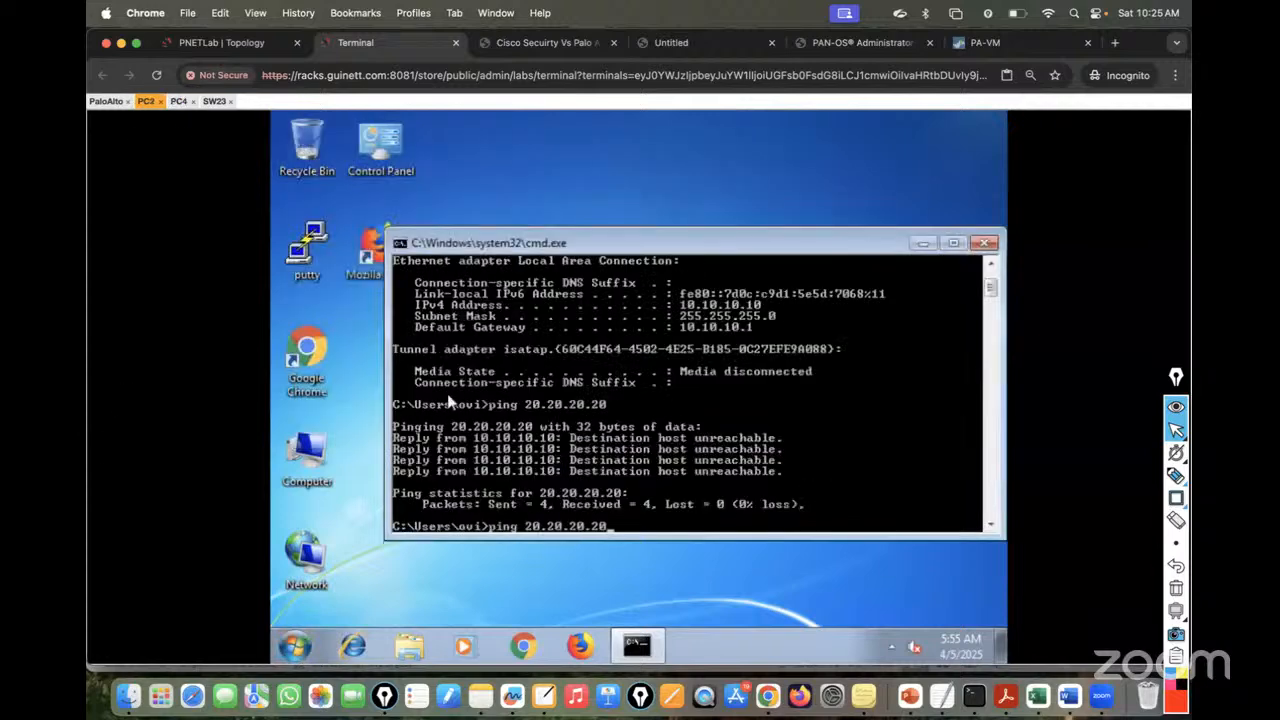
text(-t)
key(Return)
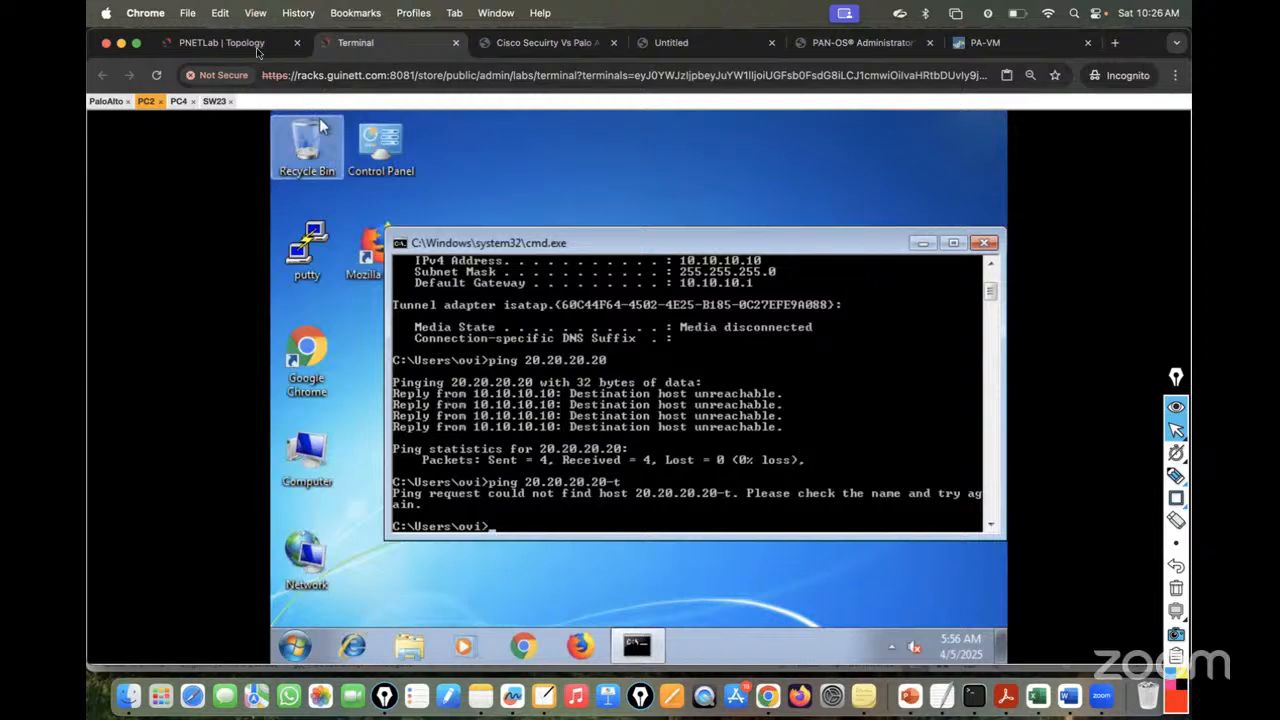
click(222, 42)
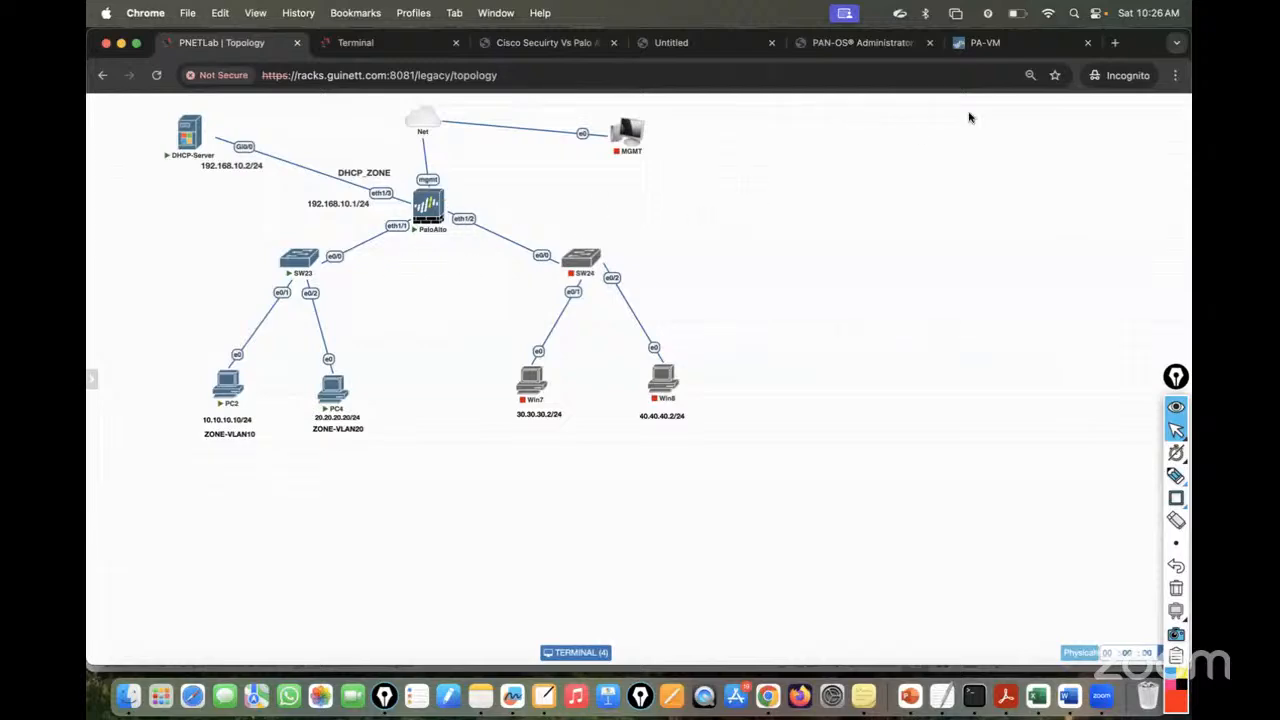
- Open the Palo Alto firewall's web interface at its Network Interfaces page
click(985, 42)
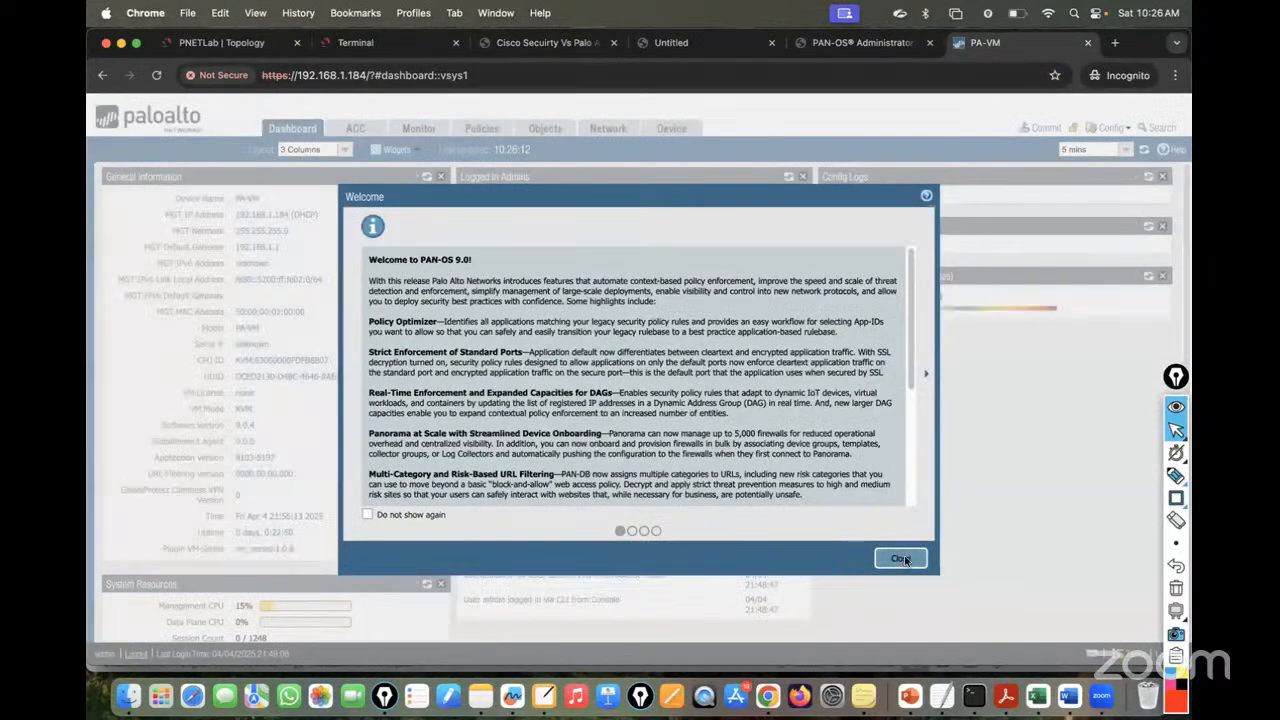
click(902, 557)
click(606, 130)
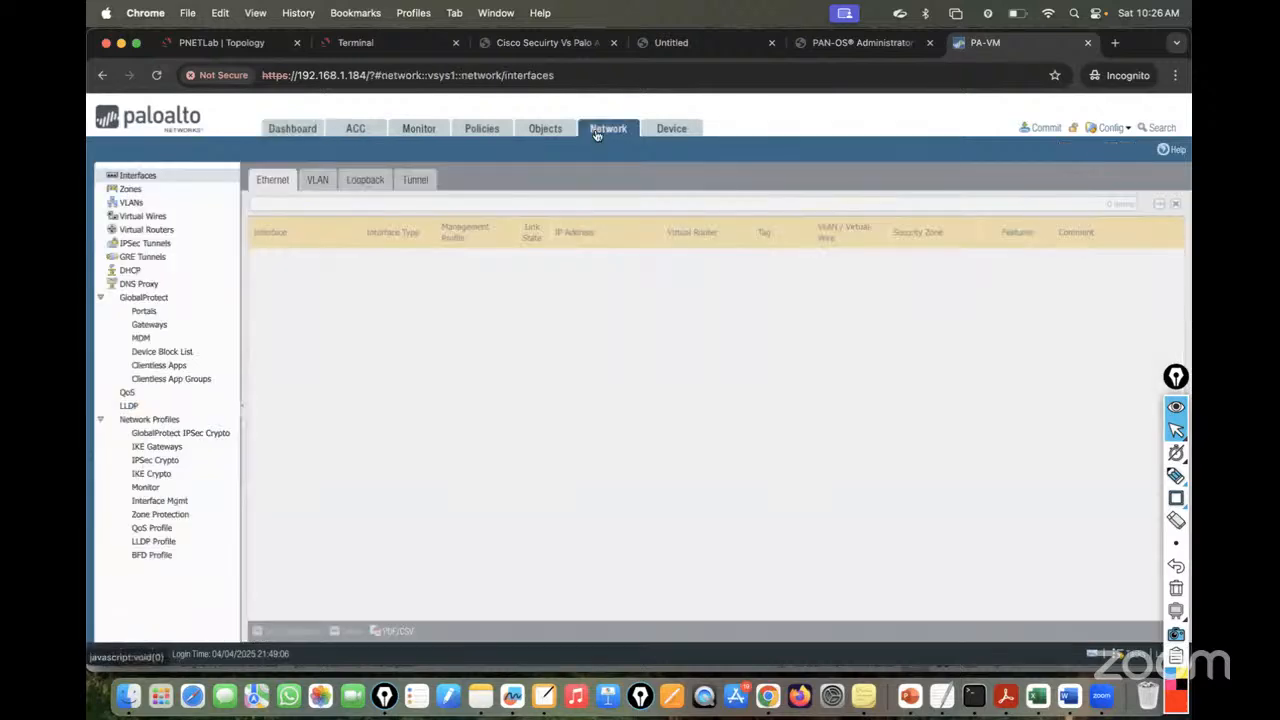
- On the topology, circle the firewall's eth1/1 and the ZONE-VLAN10 and ZONE-VLAN20 labels
click(222, 42)
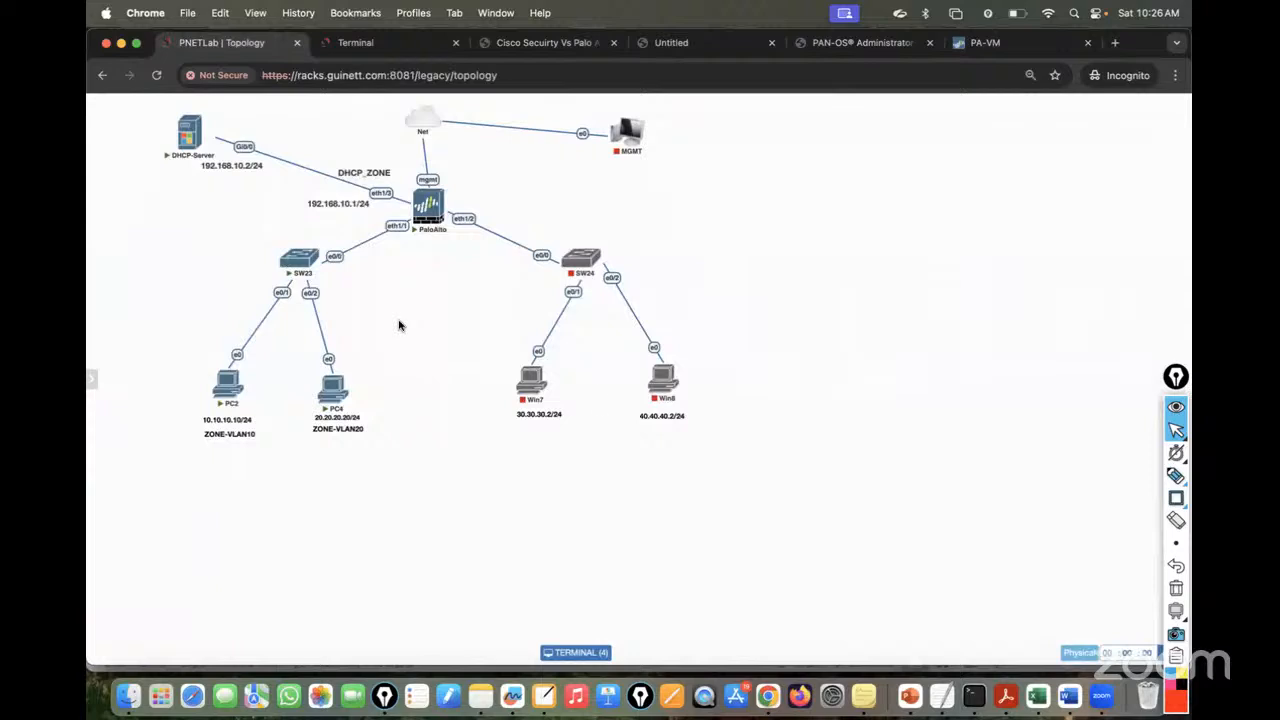
mouse_move(1166, 476)
click(1106, 477)
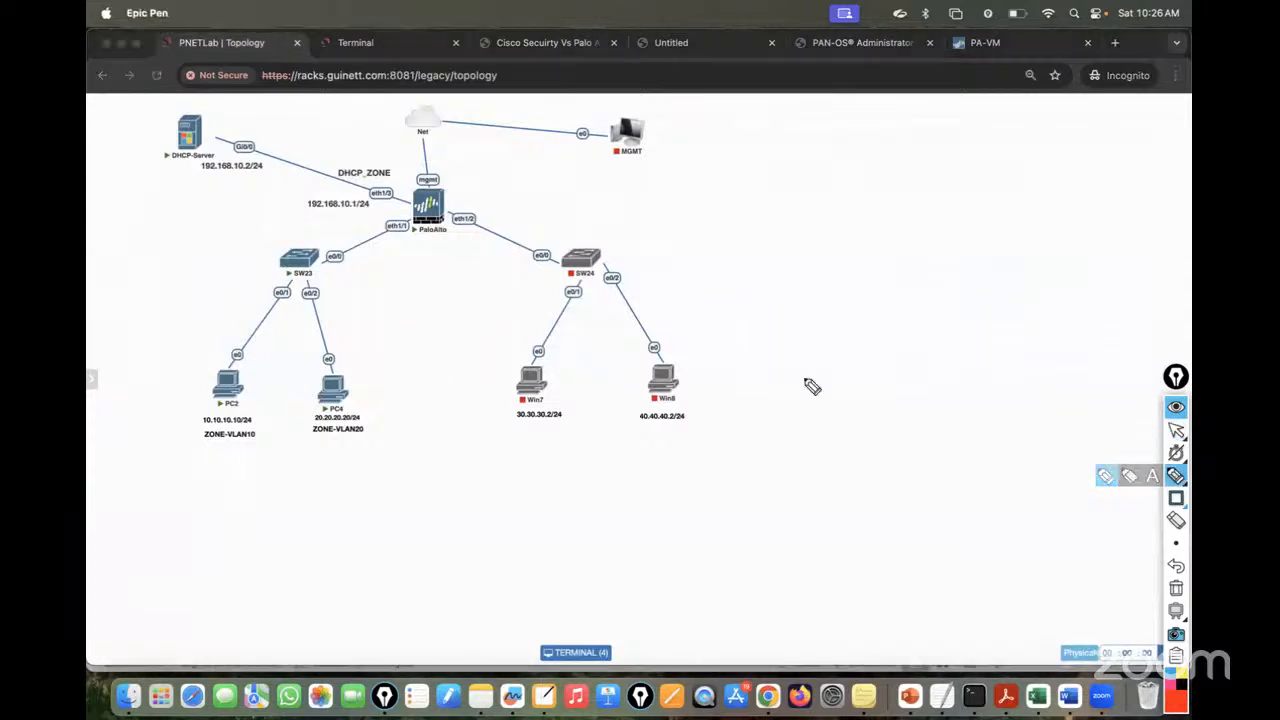
mouse_move(405, 224)
mouse_down()
mouse_move(403, 337)
mouse_move(466, 323)
mouse_up()
drag(380, 366, 492, 313)
drag(405, 372, 458, 370)
mouse_move(264, 452)
mouse_down()
mouse_move(226, 423)
mouse_move(266, 447)
mouse_up()
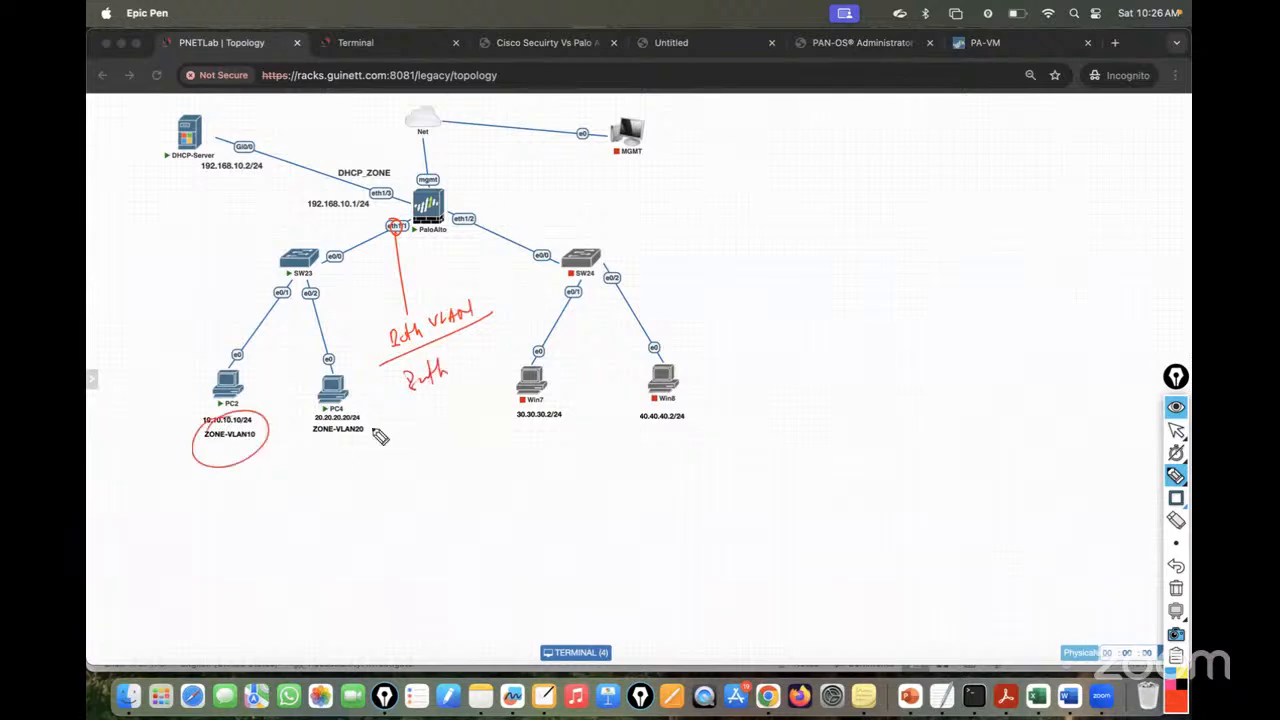
drag(374, 434, 372, 416)
mouse_move(468, 348)
mouse_down()
mouse_move(458, 372)
mouse_move(519, 342)
mouse_up()
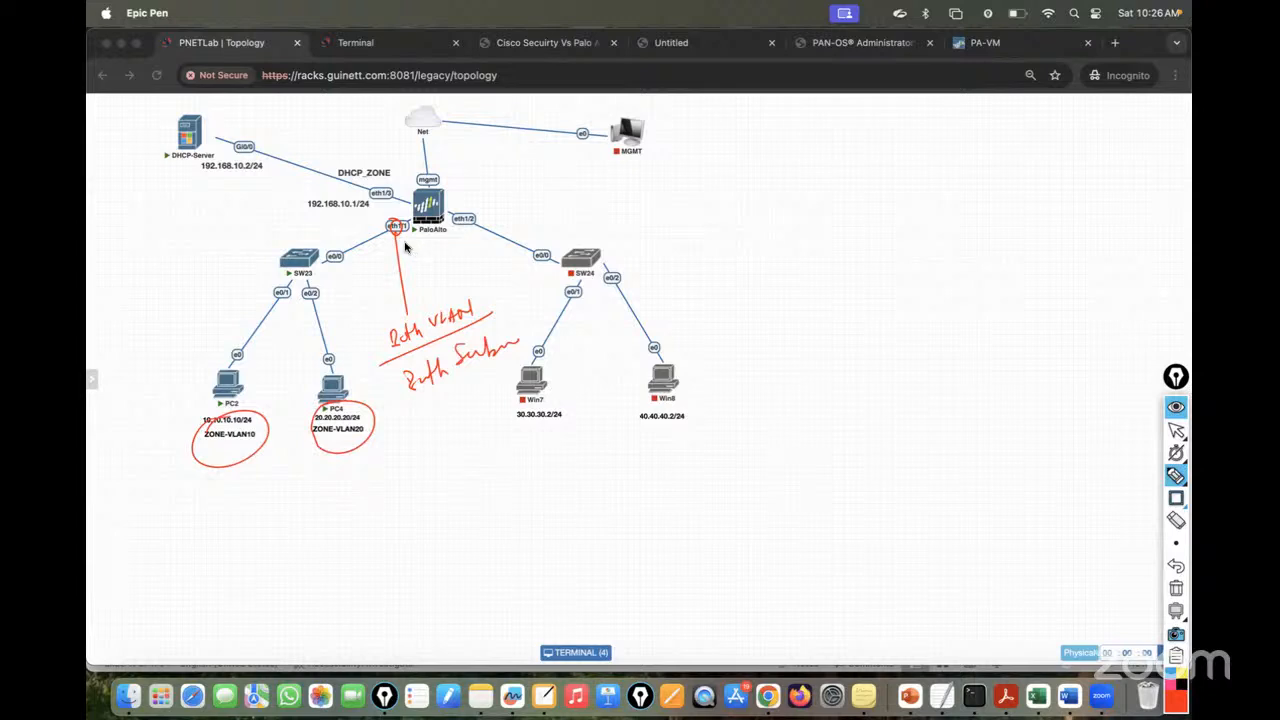
- Sketch the sub-interface plan: eth1/1.1 vlan10 tag 10 and eth1/1.2 vlan20 tag 20
mouse_move(395, 240)
mouse_down()
mouse_move(626, 197)
mouse_move(677, 174)
mouse_move(655, 172)
mouse_move(657, 197)
mouse_up()
mouse_move(731, 161)
mouse_down()
mouse_move(720, 188)
mouse_move(751, 166)
mouse_move(762, 176)
mouse_move(771, 157)
mouse_move(789, 171)
mouse_move(838, 157)
mouse_move(849, 134)
mouse_move(889, 131)
mouse_move(710, 225)
mouse_move(717, 275)
mouse_move(712, 249)
mouse_move(784, 246)
mouse_up()
mouse_move(790, 243)
mouse_down()
mouse_move(800, 263)
mouse_move(864, 228)
mouse_move(856, 214)
mouse_up()
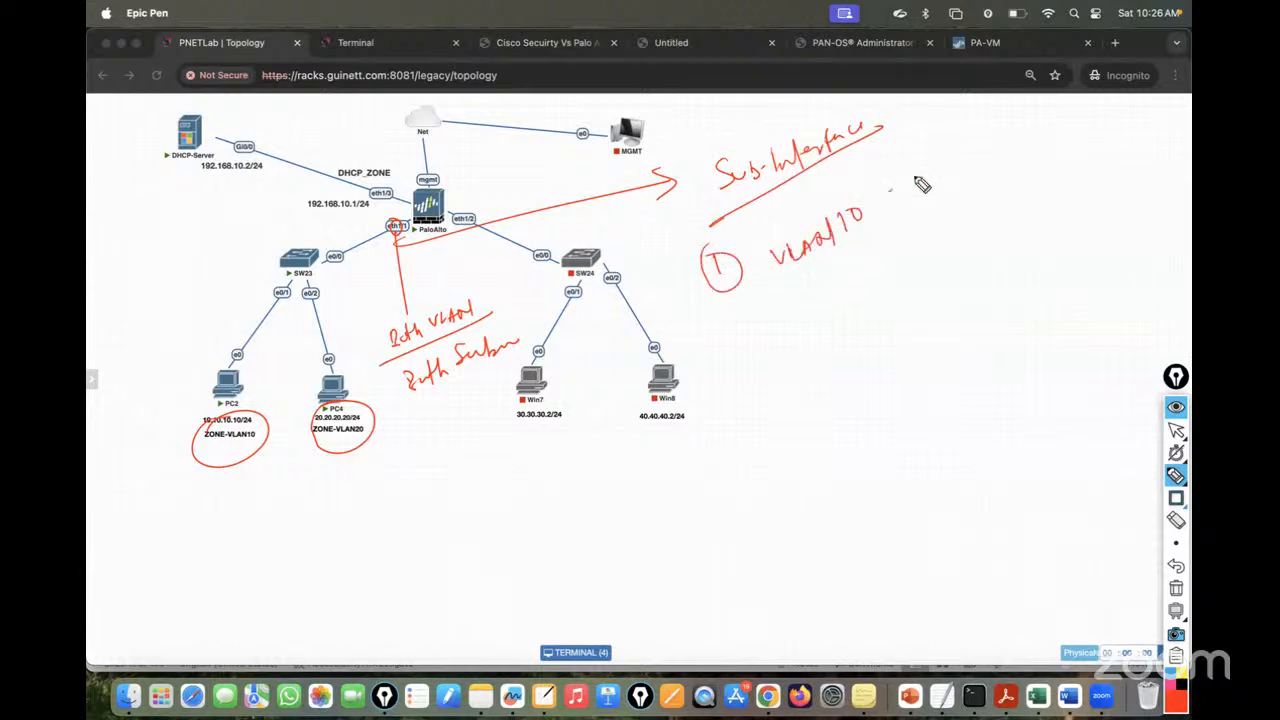
drag(920, 176, 890, 192)
mouse_move(948, 152)
mouse_down()
mouse_move(968, 158)
mouse_move(977, 143)
mouse_up()
drag(757, 310, 758, 342)
mouse_move(775, 306)
mouse_down()
mouse_move(776, 340)
mouse_move(740, 330)
mouse_up()
drag(795, 306, 880, 258)
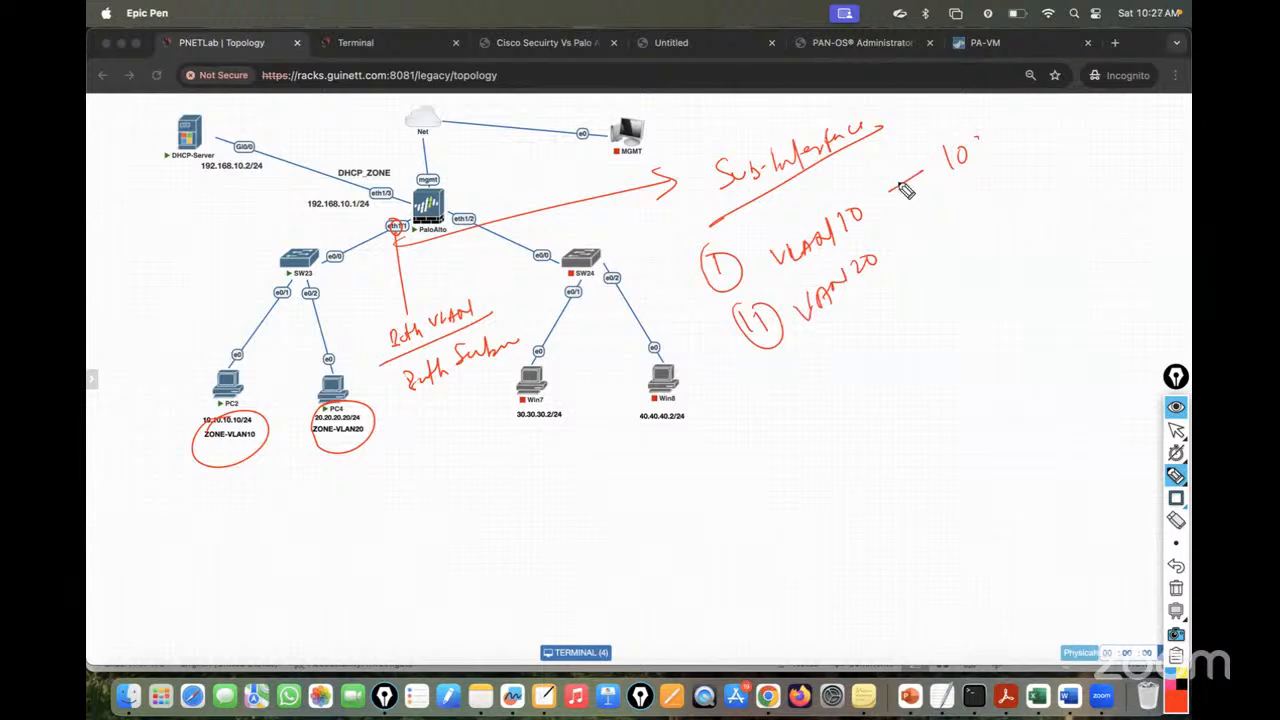
mouse_move(900, 259)
mouse_down()
mouse_move(970, 214)
mouse_move(860, 330)
mouse_up()
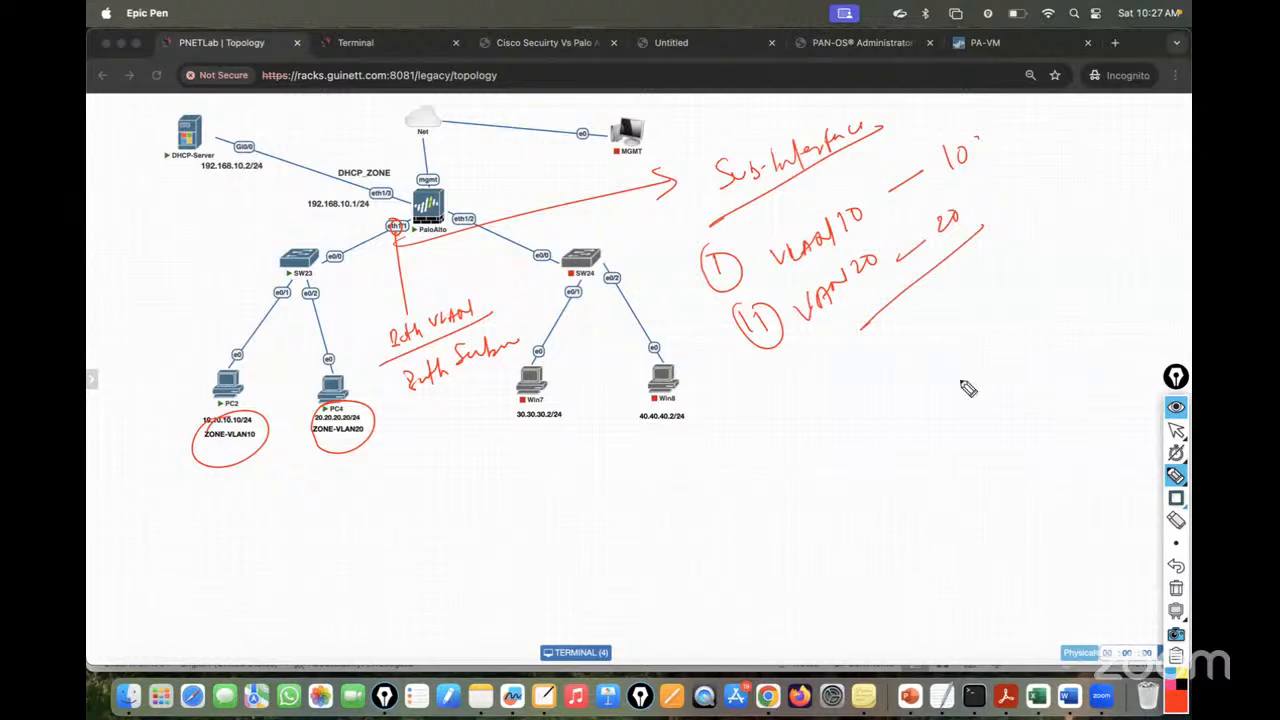
- Erase all annotations and turn off drawing mode
click(1180, 590)
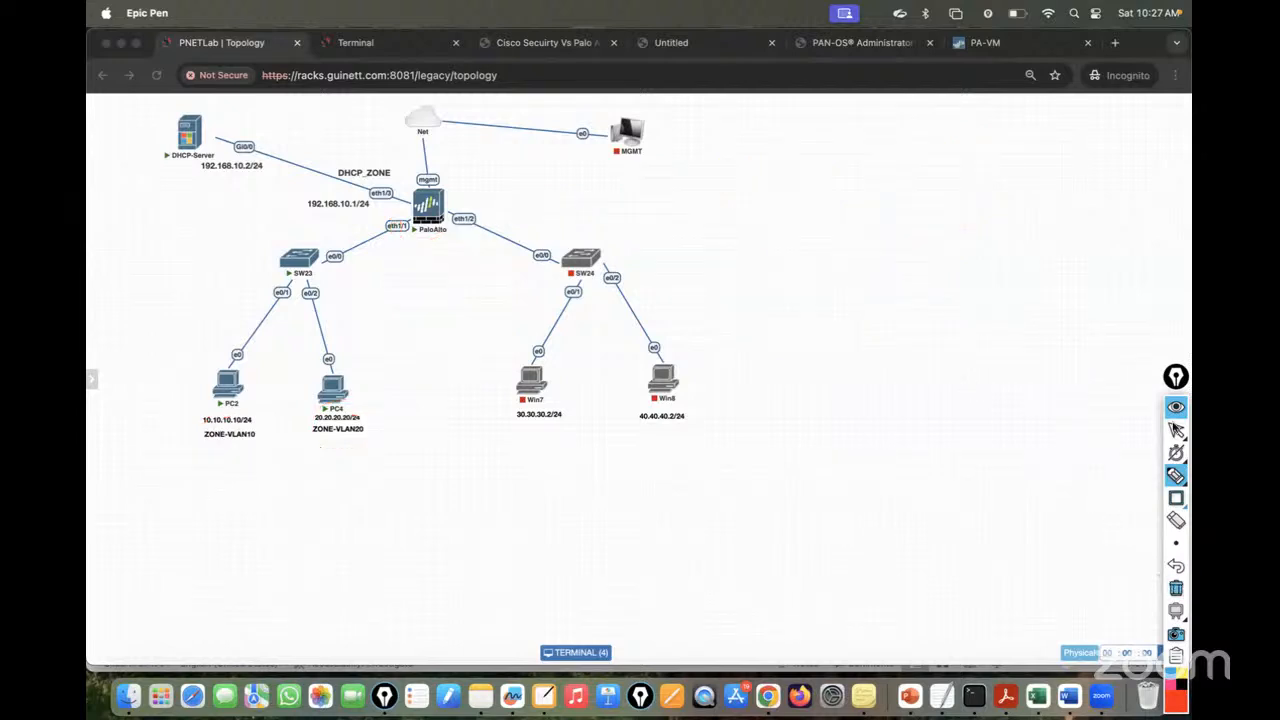
click(1176, 430)
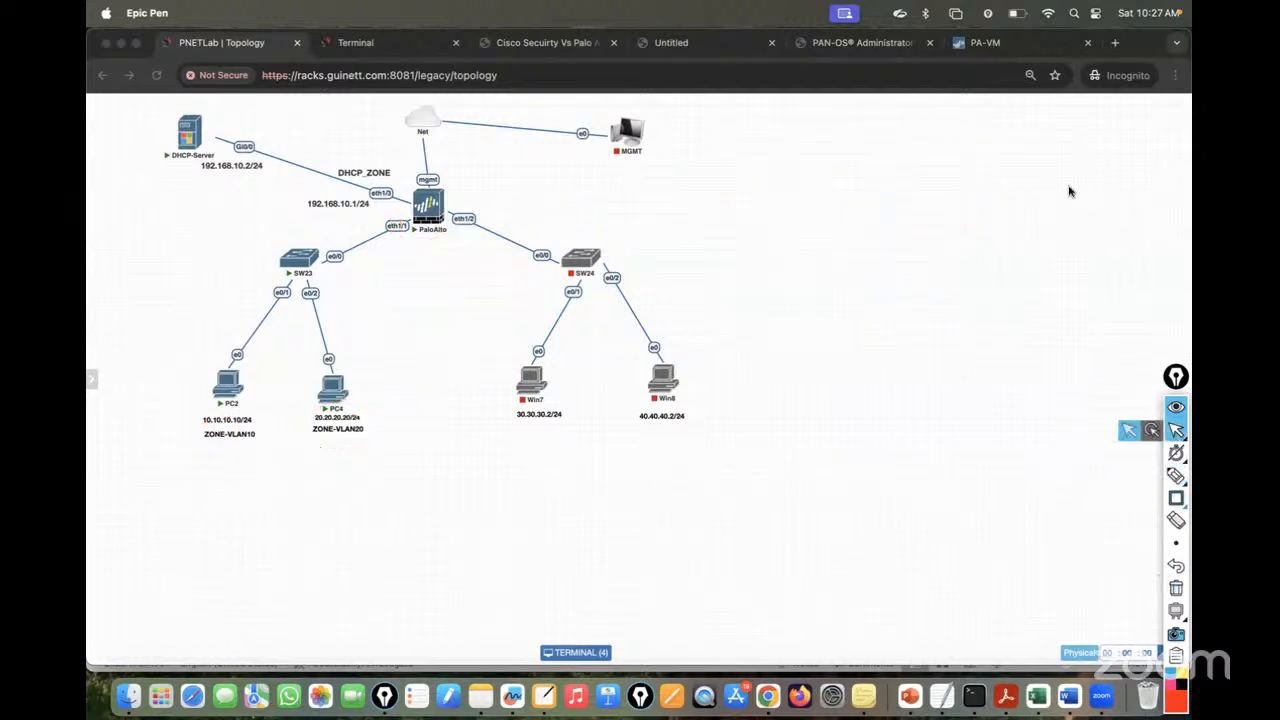
click(982, 46)
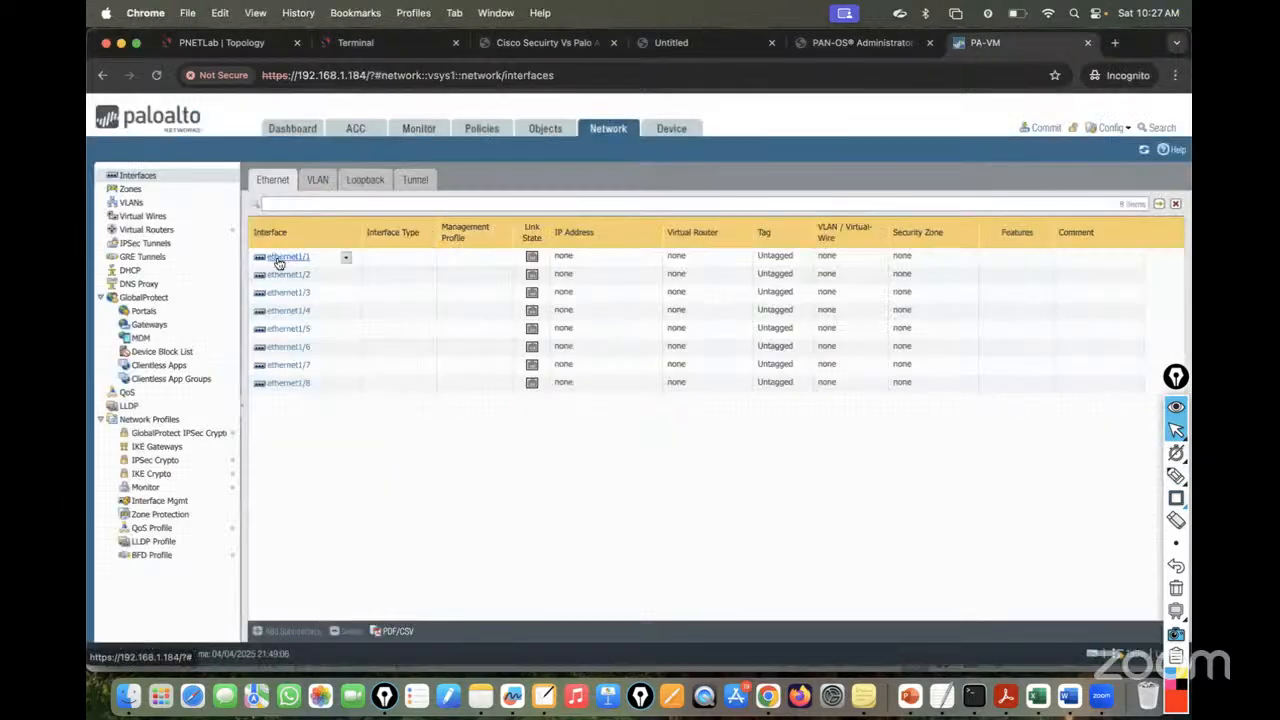
- Set ethernet1/1's Interface Type to Layer3 and save it
click(240, 44)
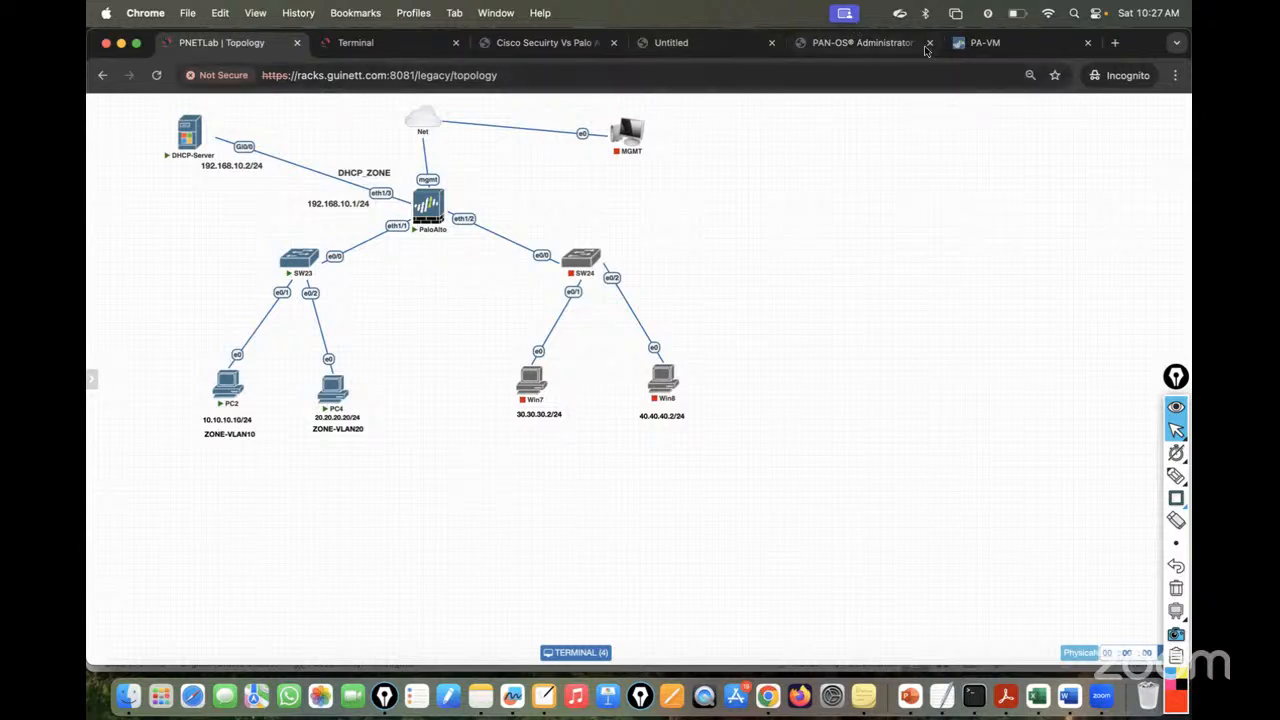
click(980, 43)
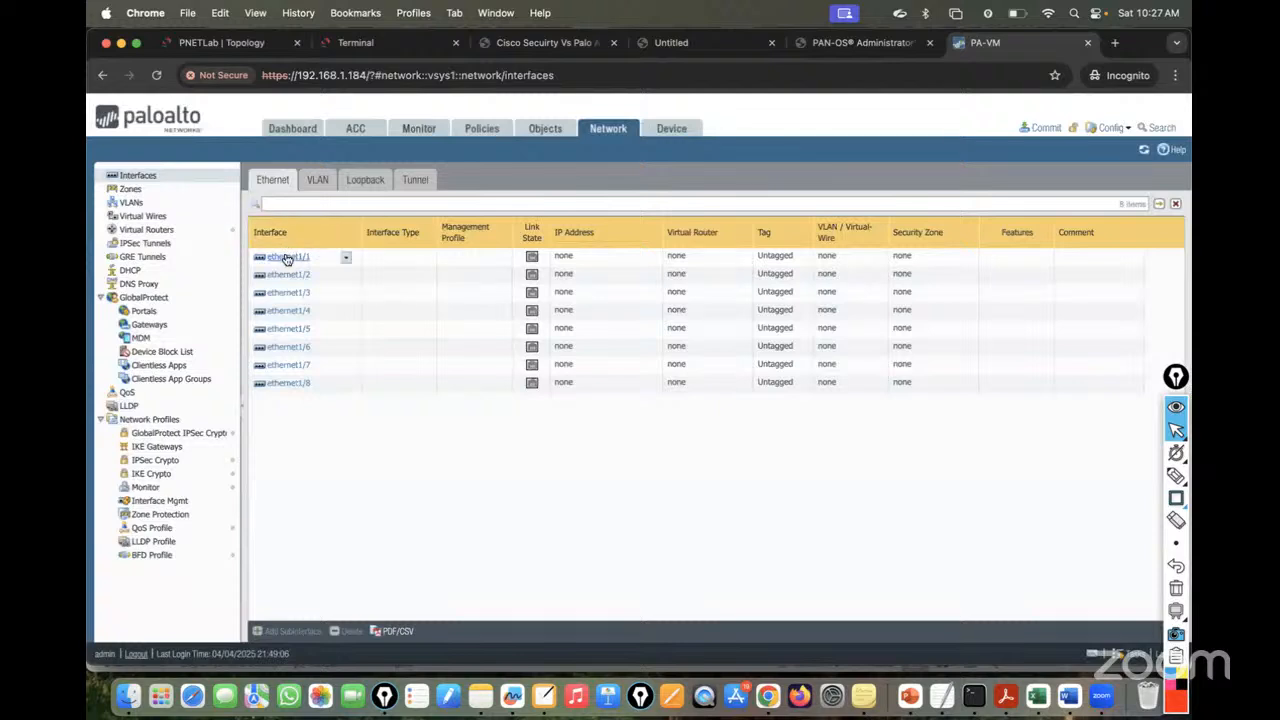
click(286, 257)
click(897, 320)
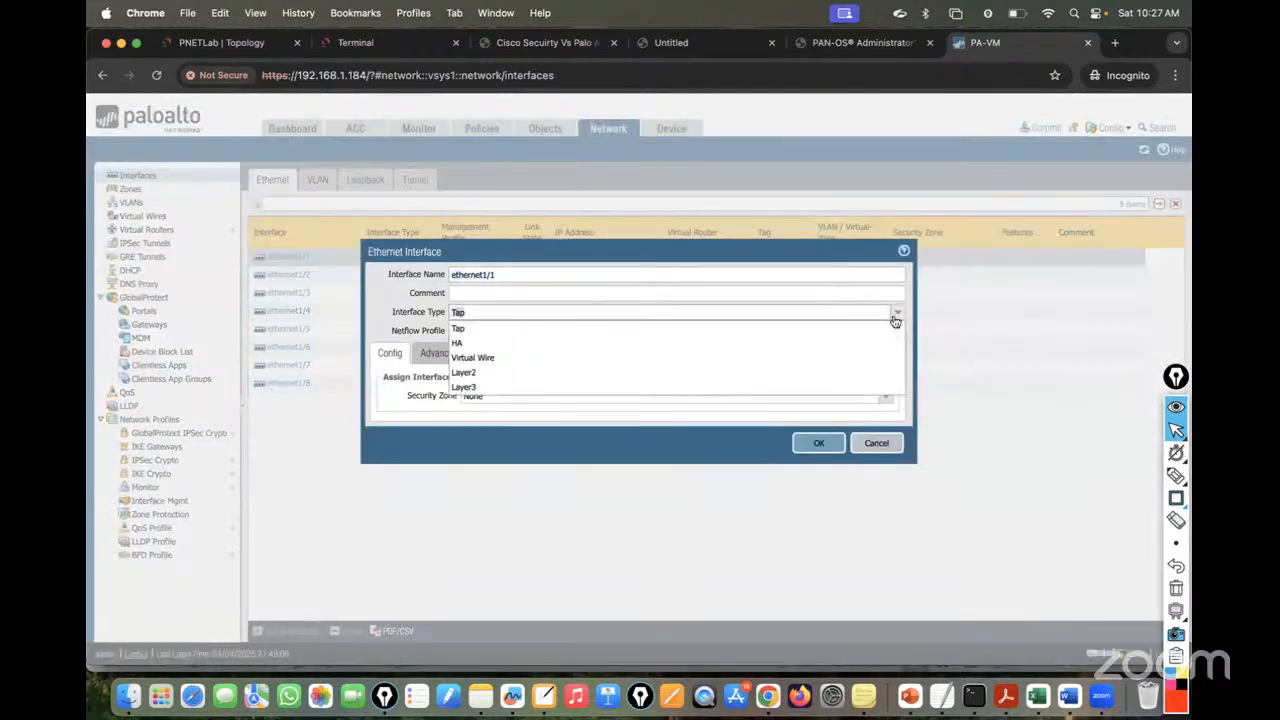
click(470, 386)
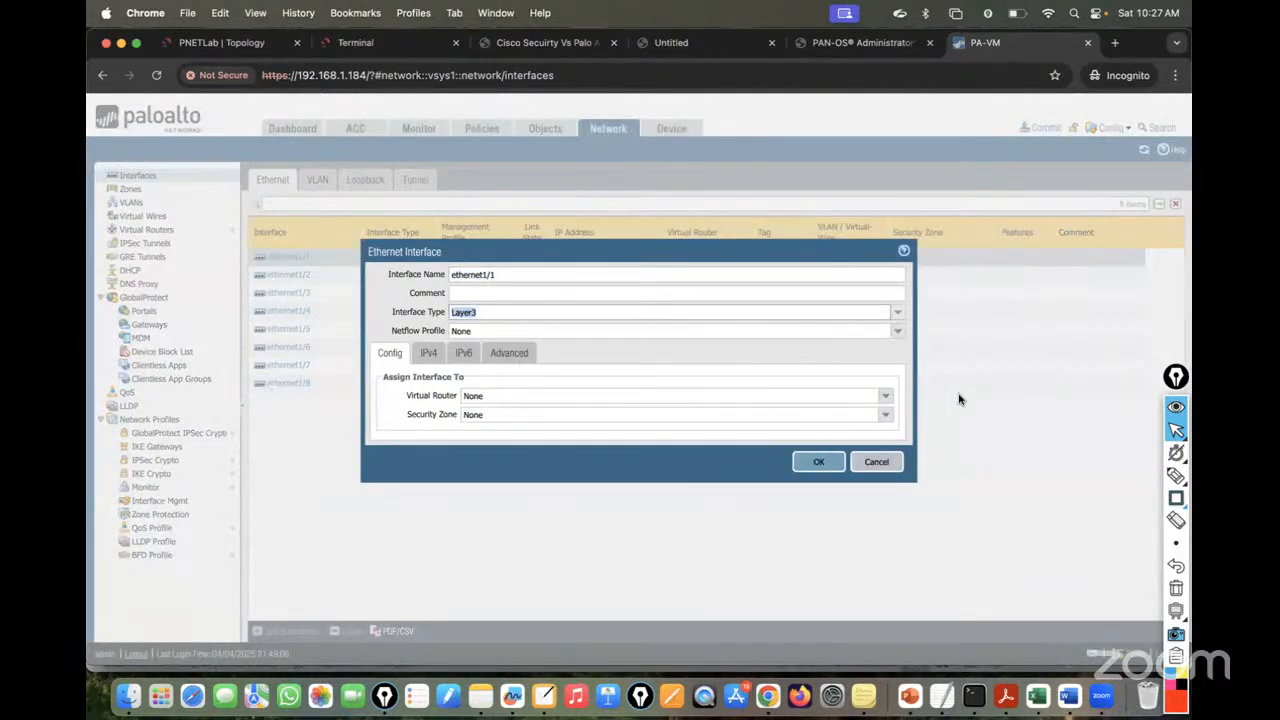
click(819, 466)
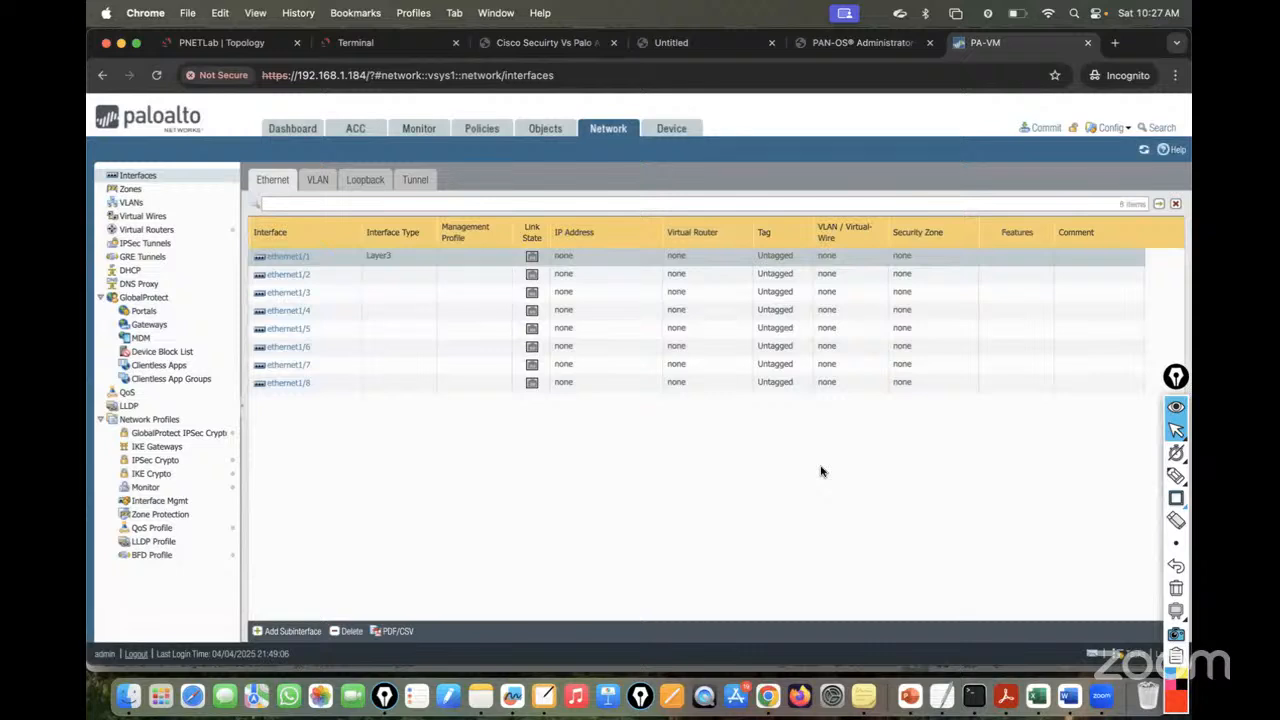
- Add a subinterface on ethernet1/1 with number and tag 10
click(284, 630)
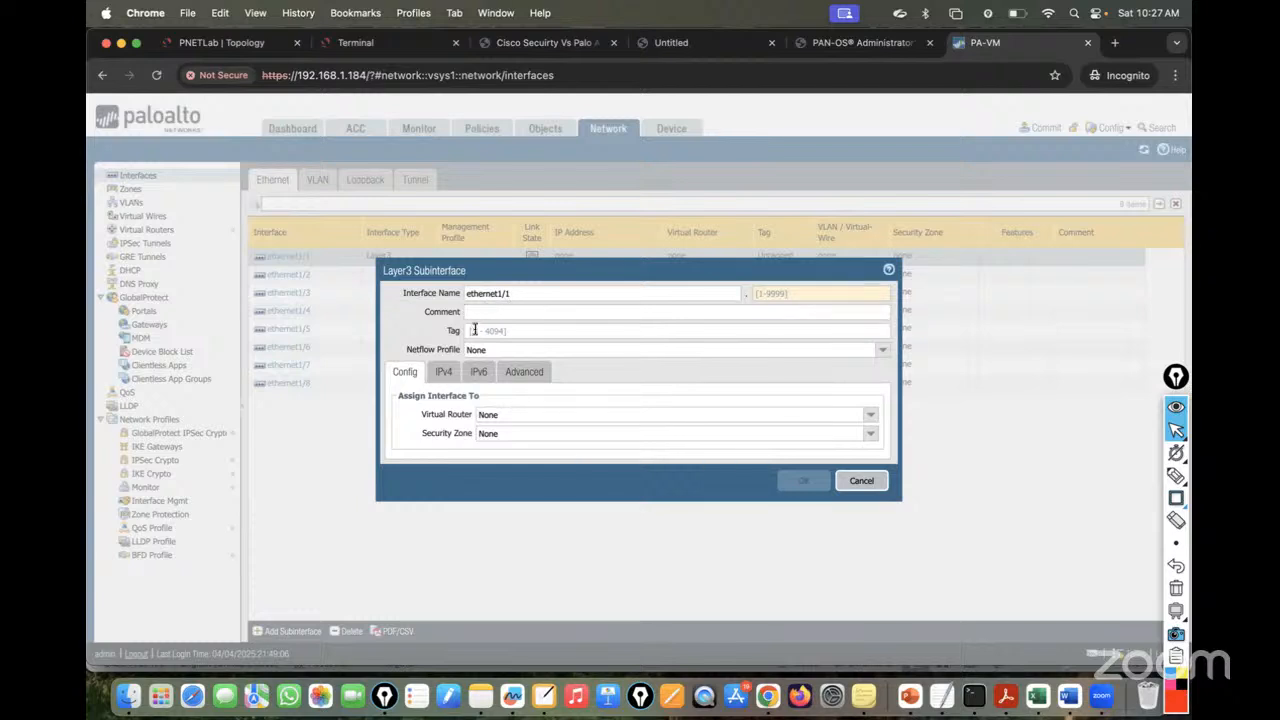
click(254, 51)
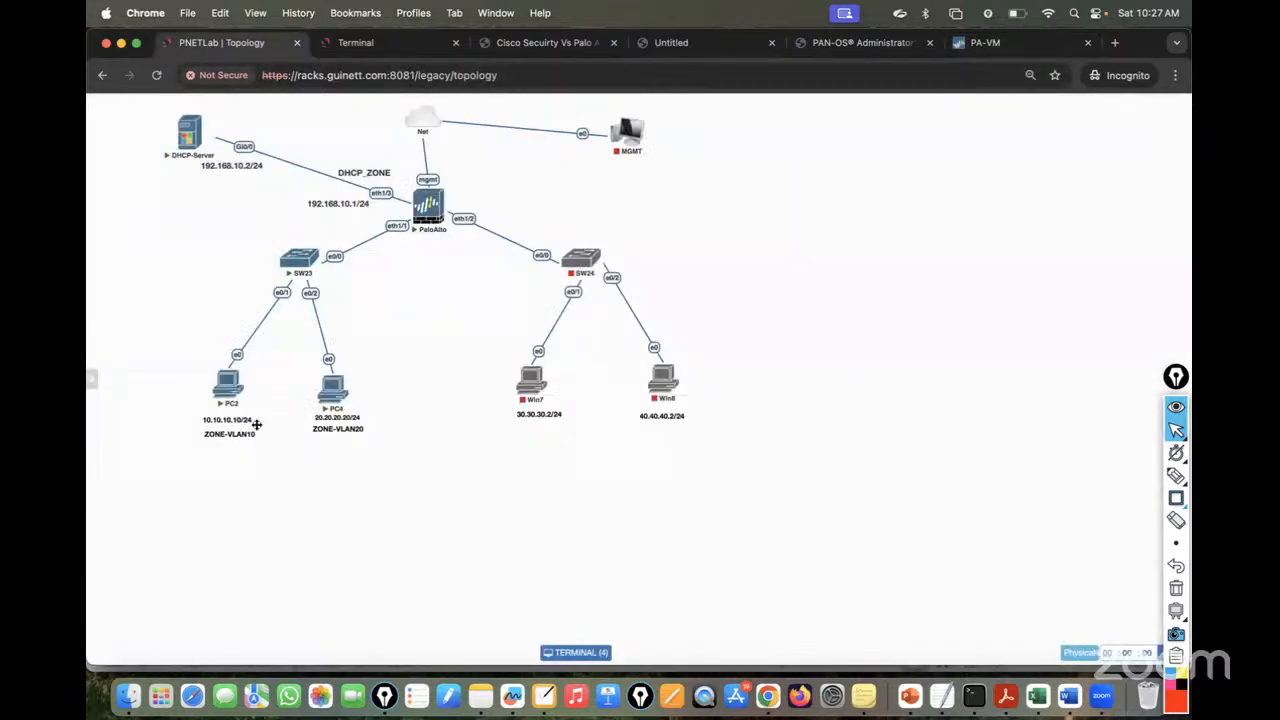
mouse_move(238, 410)
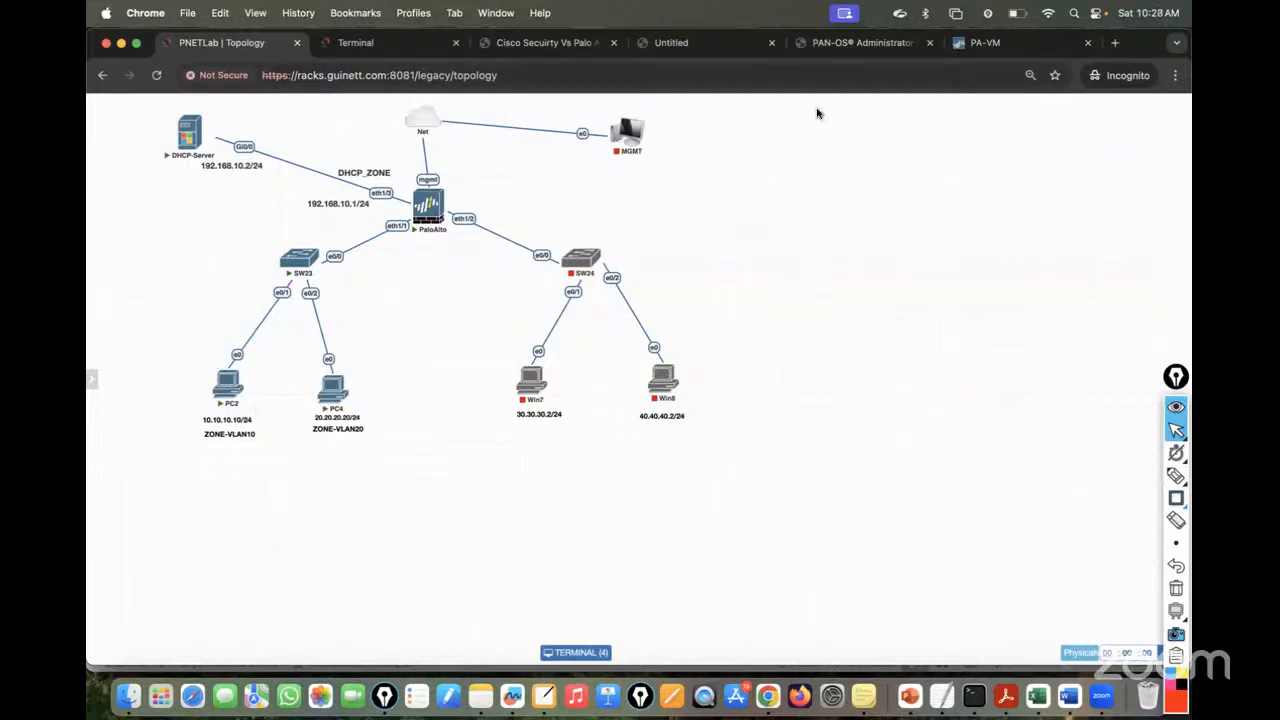
click(1004, 46)
click(804, 298)
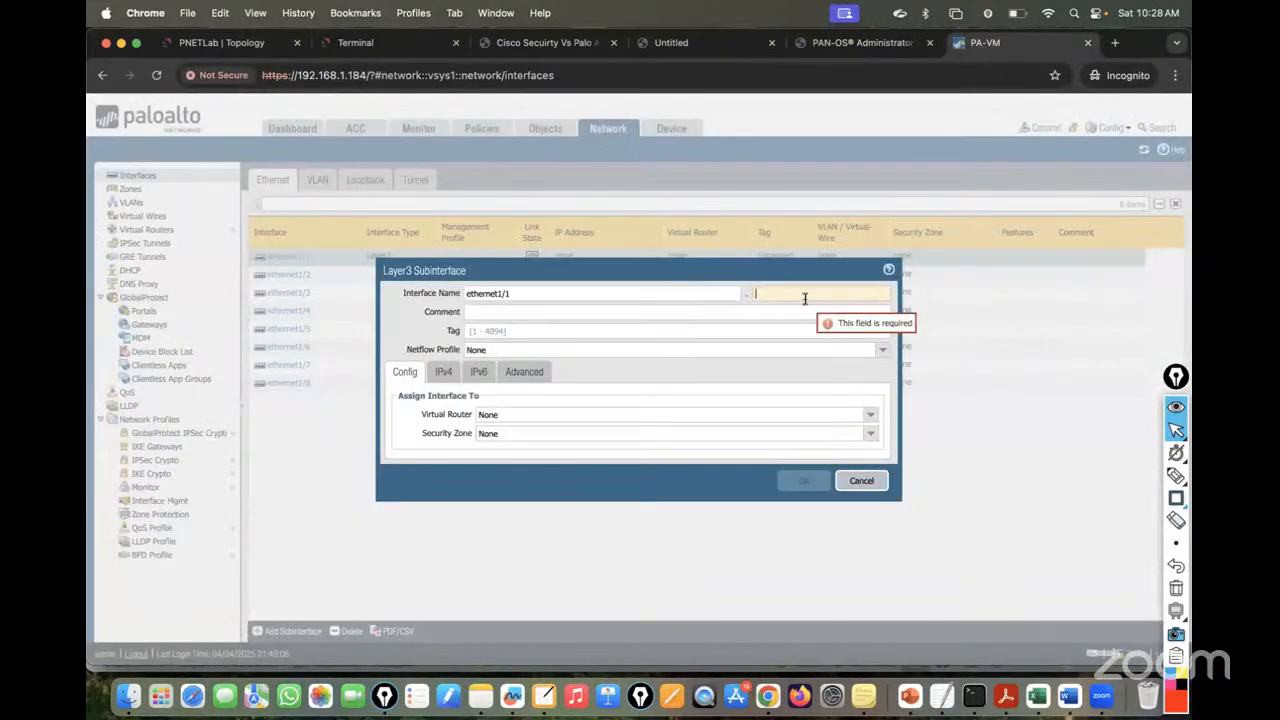
text(10)
click(472, 330)
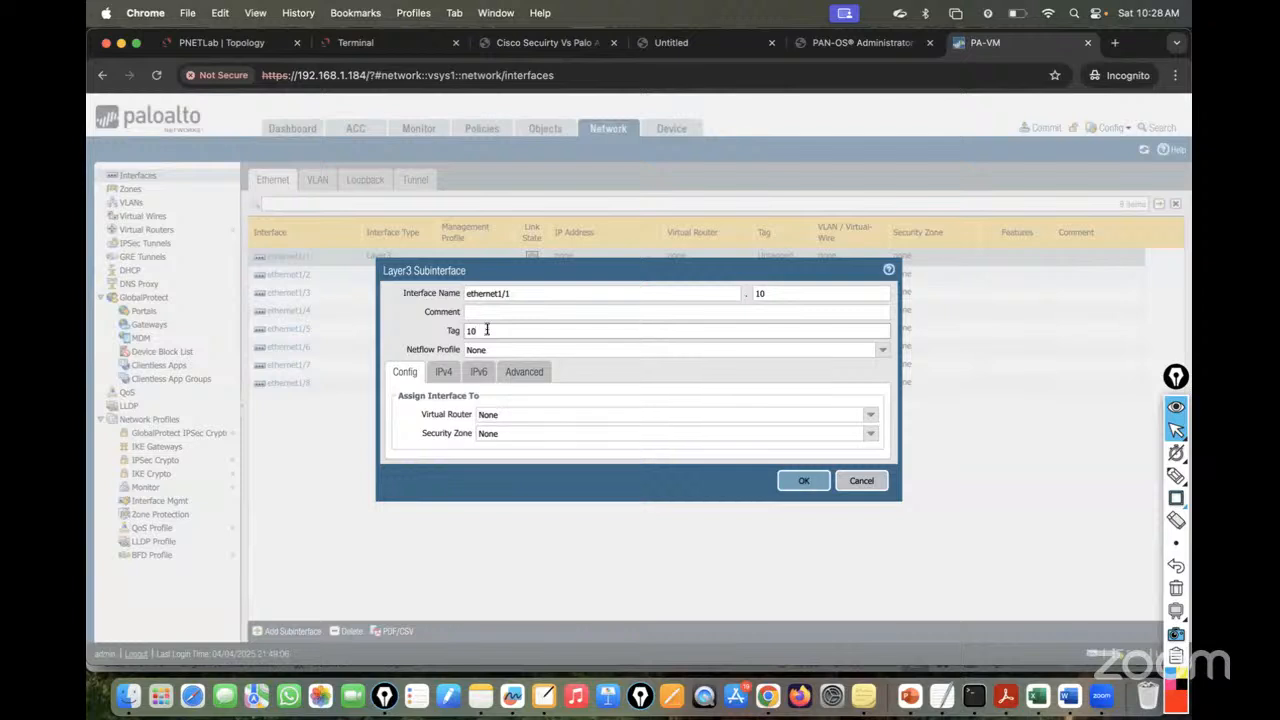
click(818, 292)
click(693, 317)
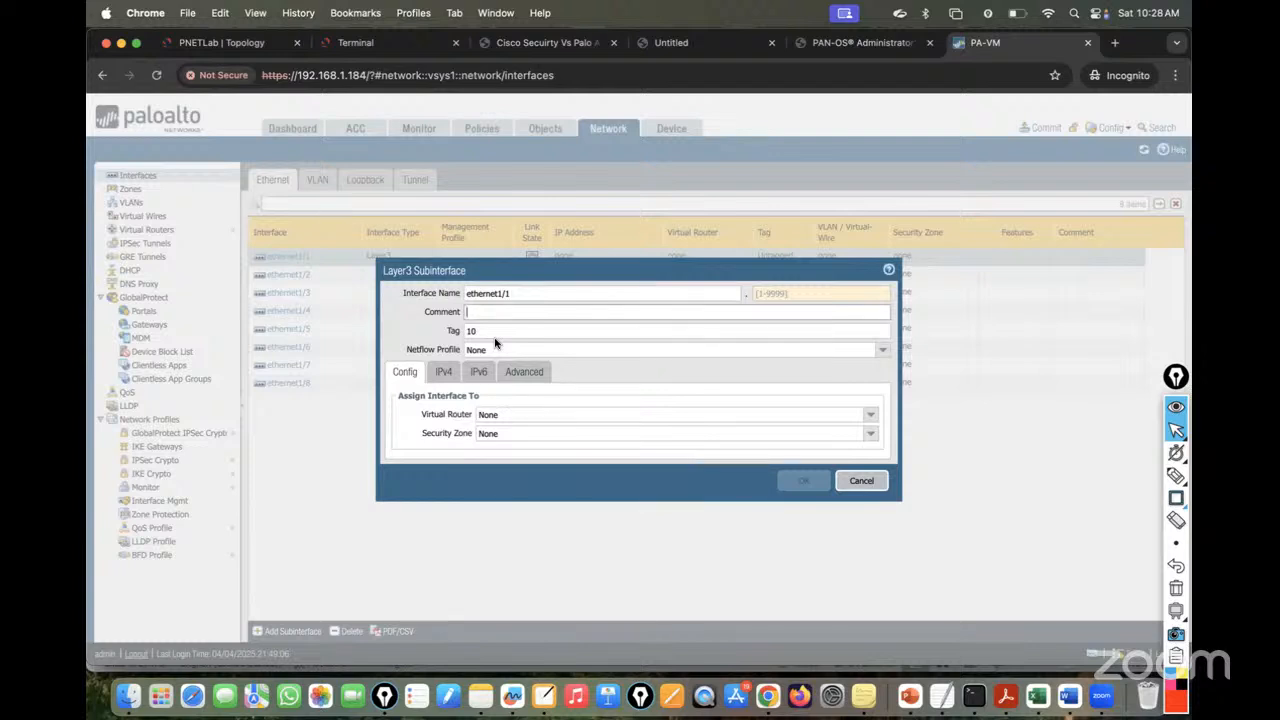
- Set subinterface number 10 with tag 10 in the default virtual router
click(776, 290)
text(10)
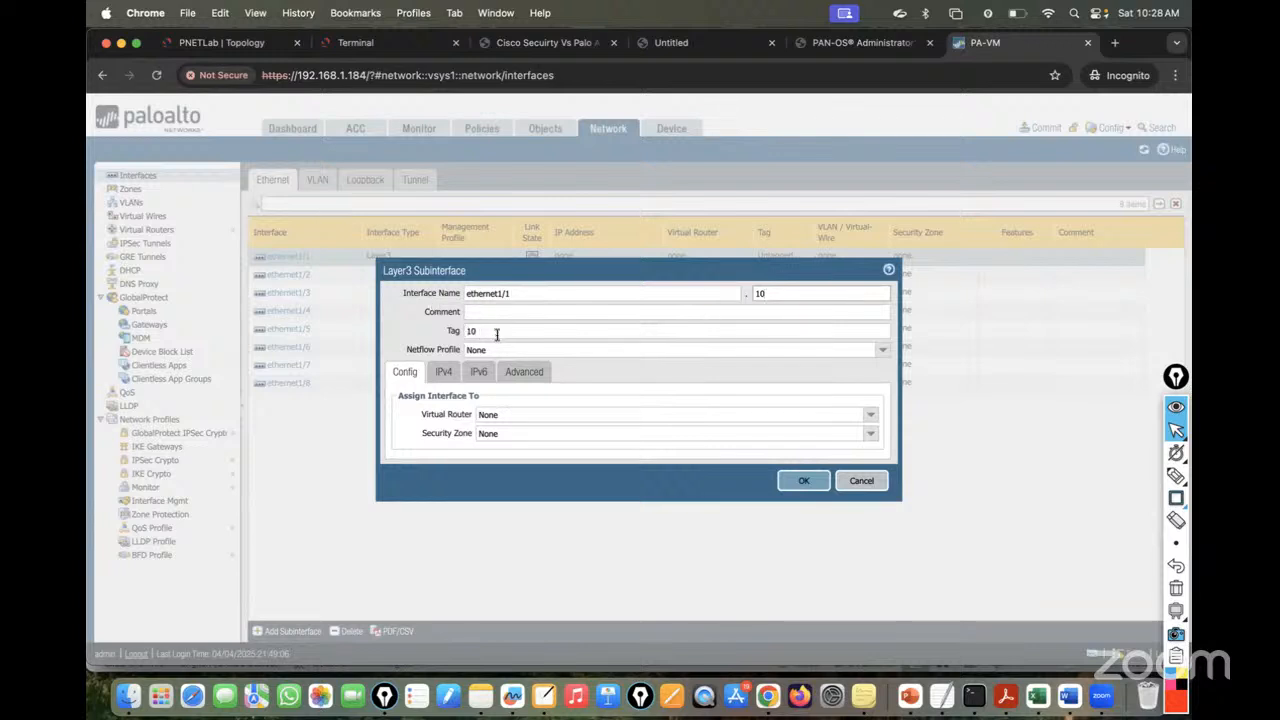
drag(497, 335, 430, 337)
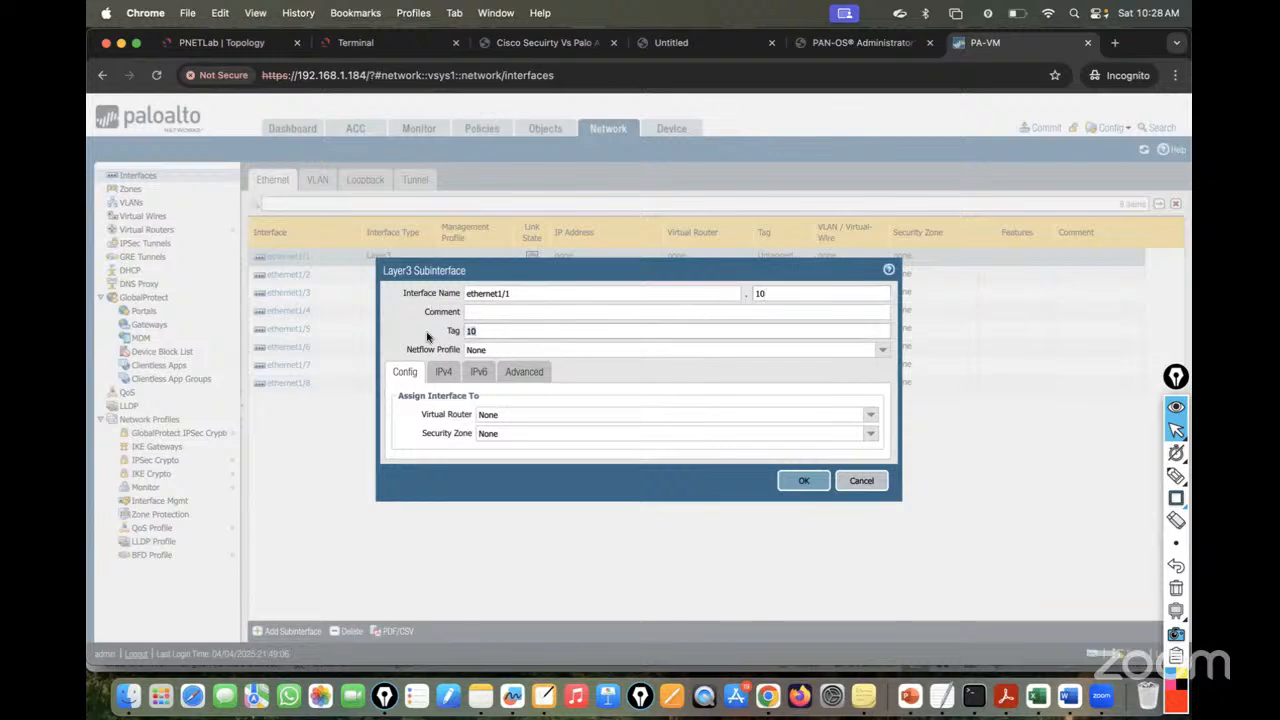
click(867, 419)
click(522, 448)
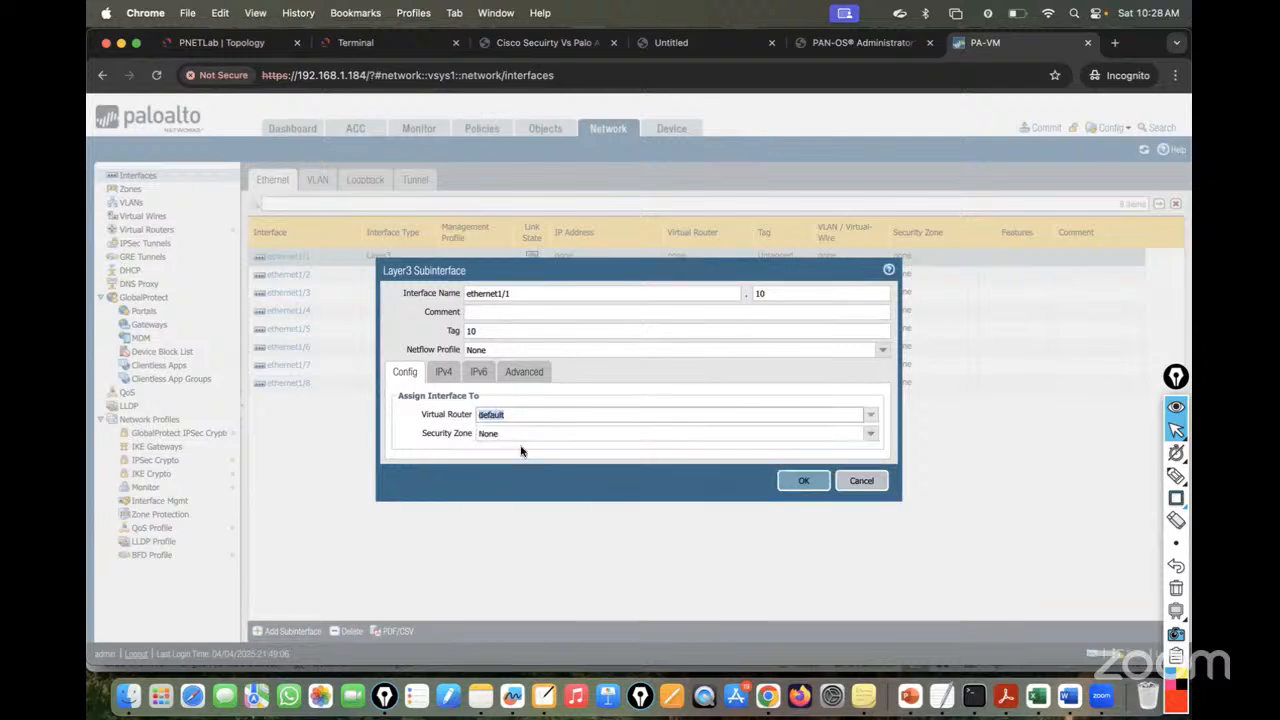
- Create a new security zone named VLAN10-Zone and assign it
click(215, 42)
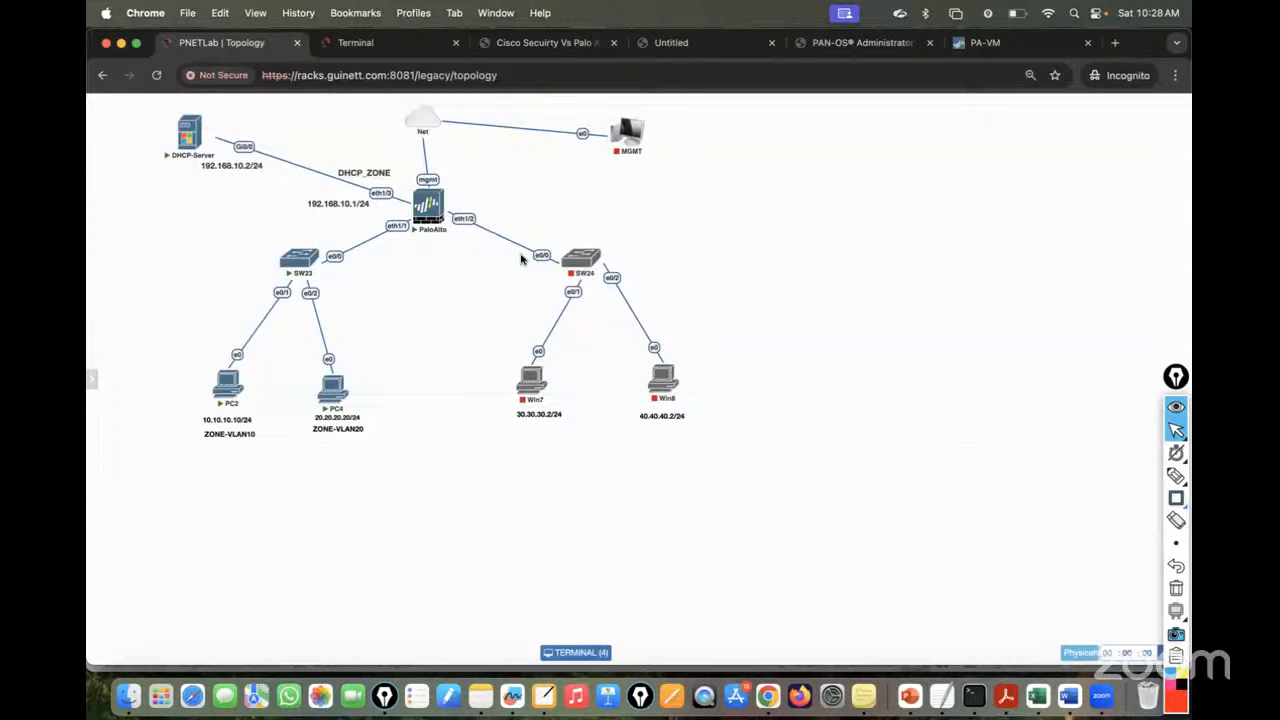
click(990, 42)
click(870, 433)
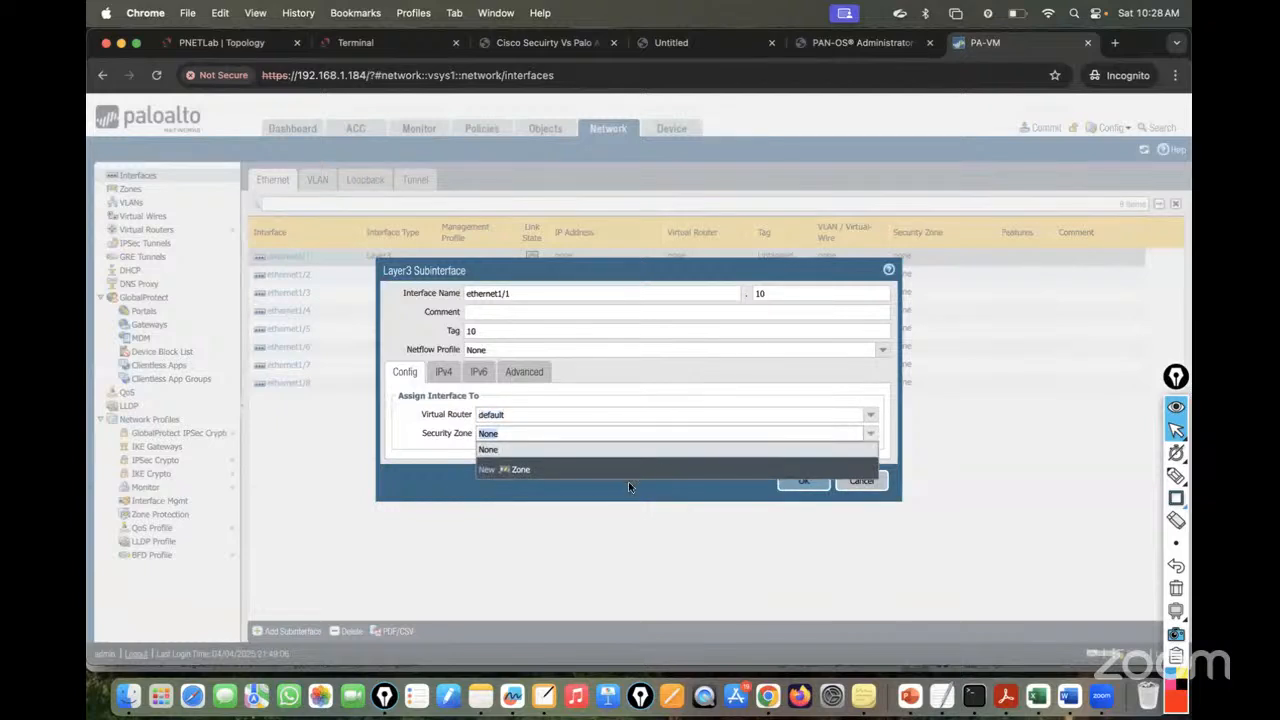
click(515, 470)
text(V)
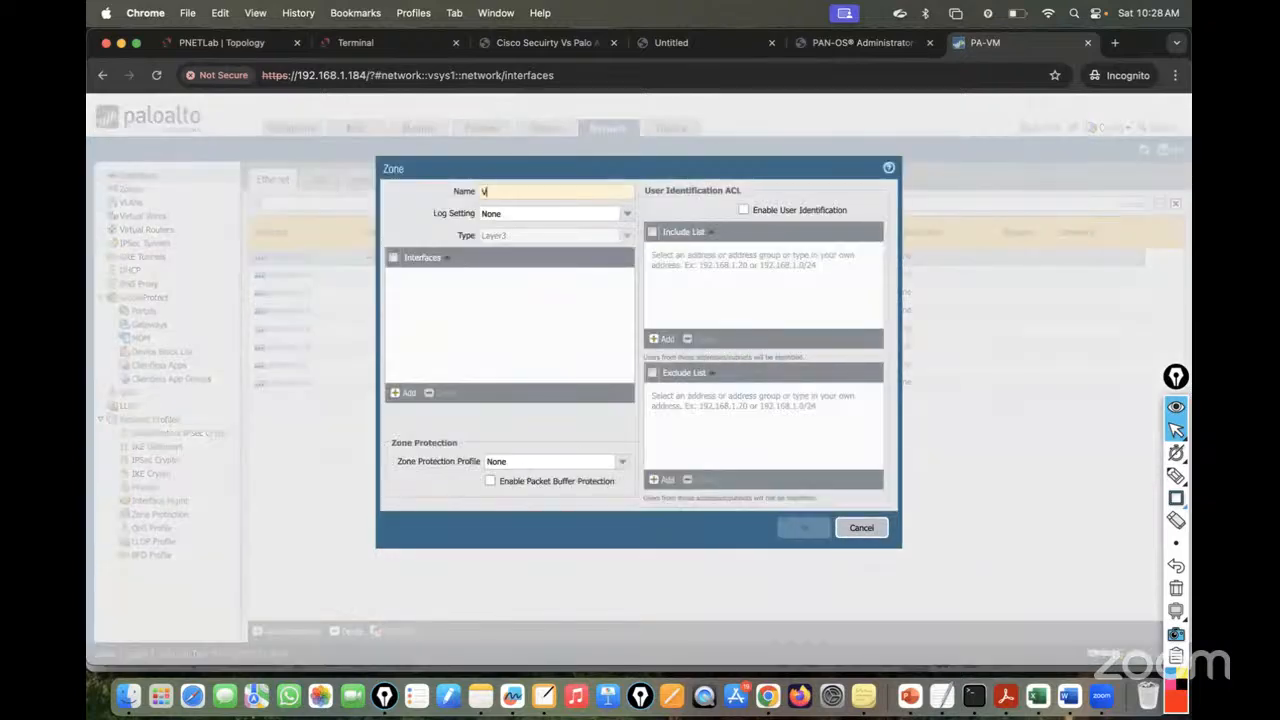
text(LAN10-)
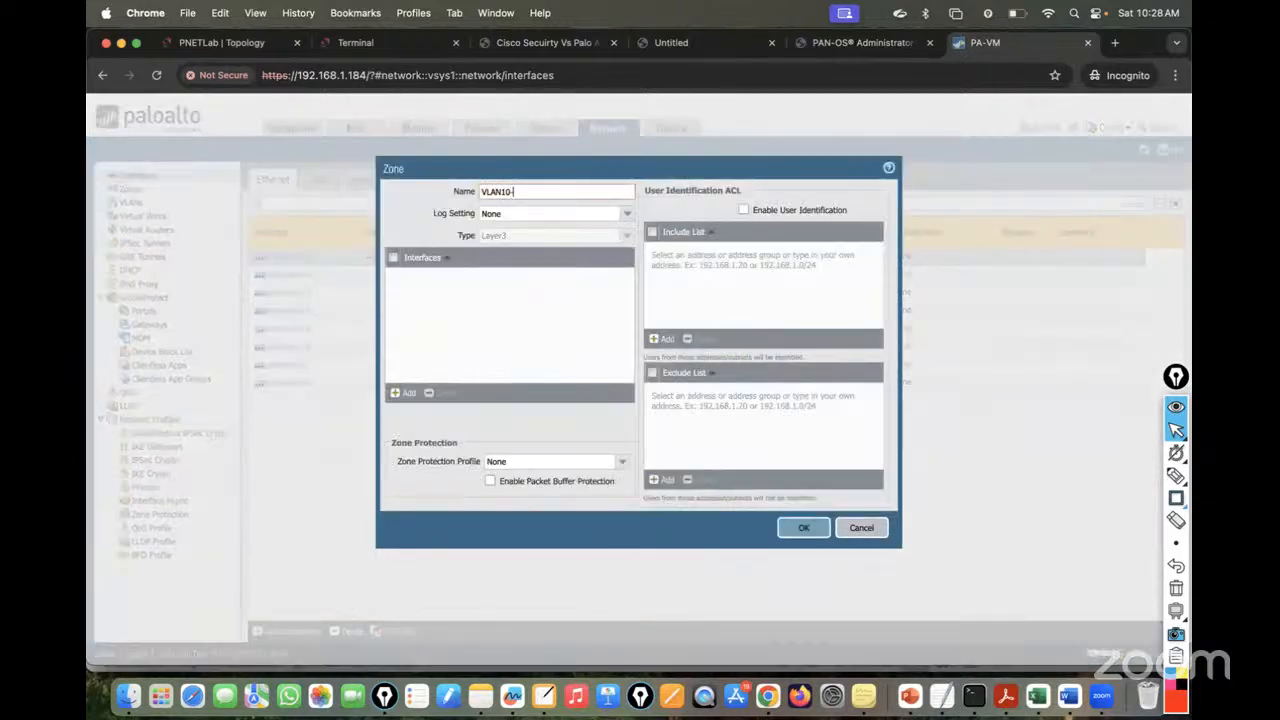
text(Zone)
click(482, 192)
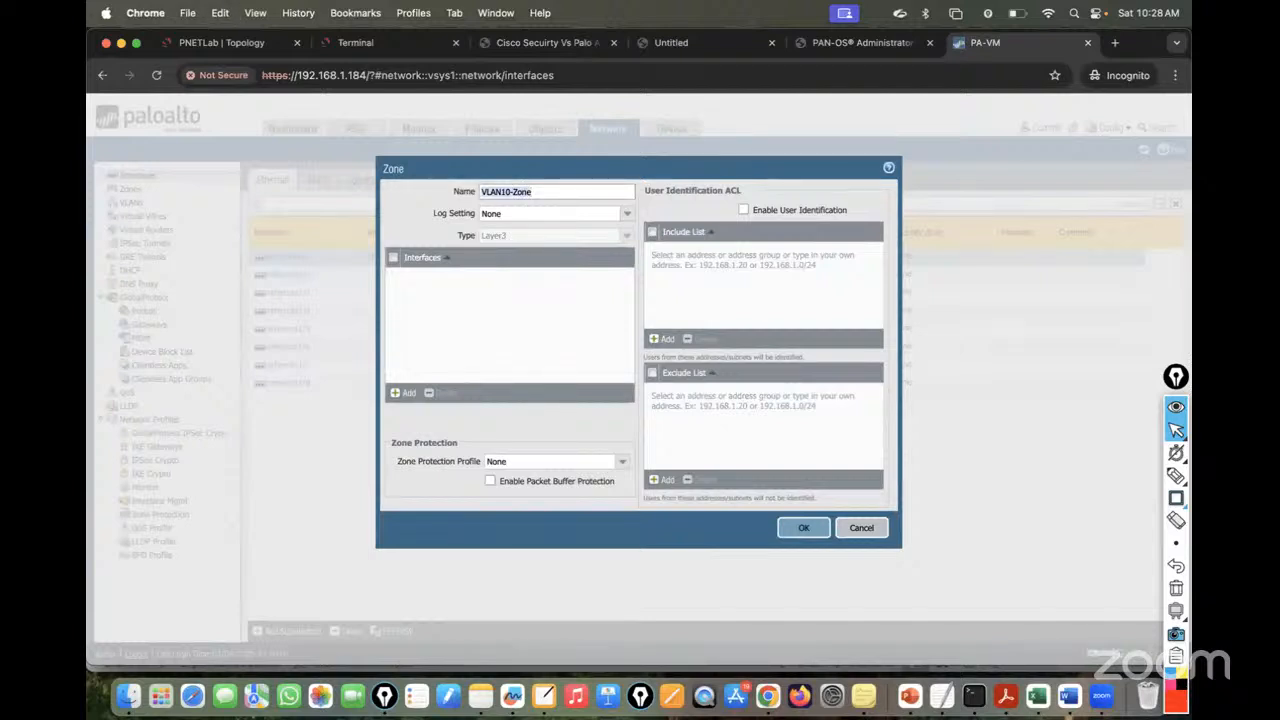
click(801, 530)
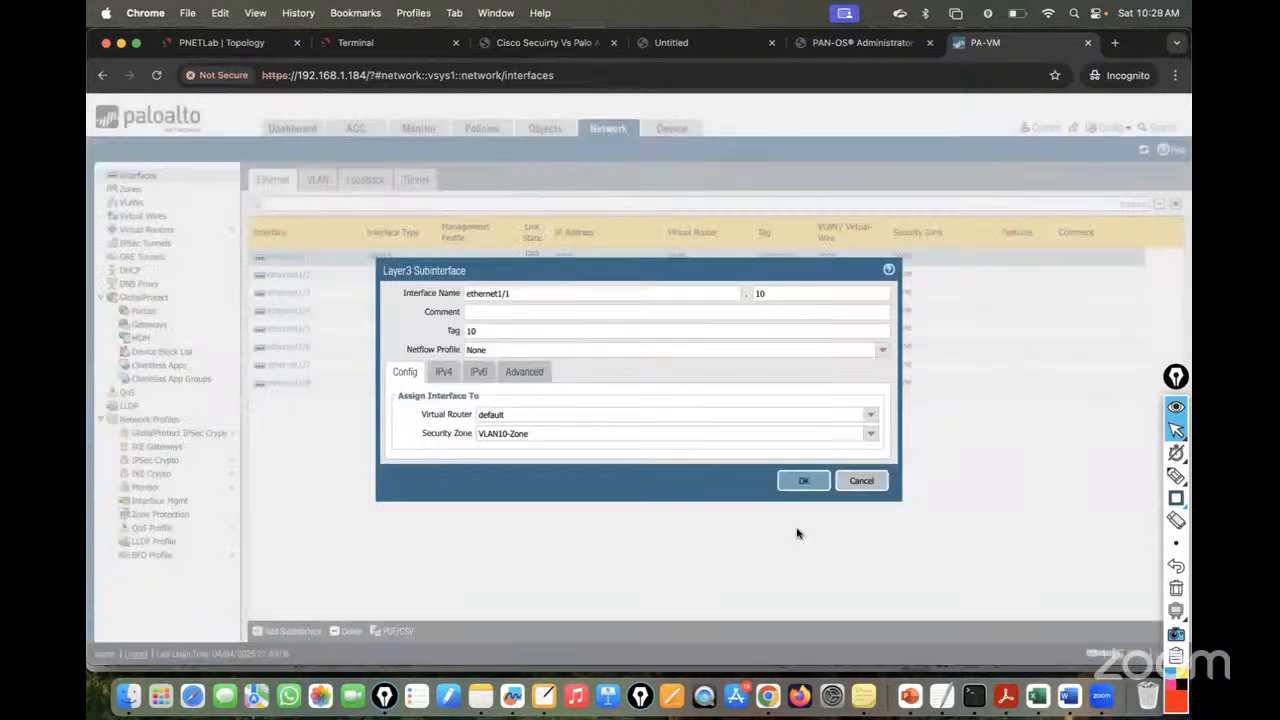
- Add IPv4 address 10.10.10.1/24 and save subinterface ethernet1/1.10
click(437, 379)
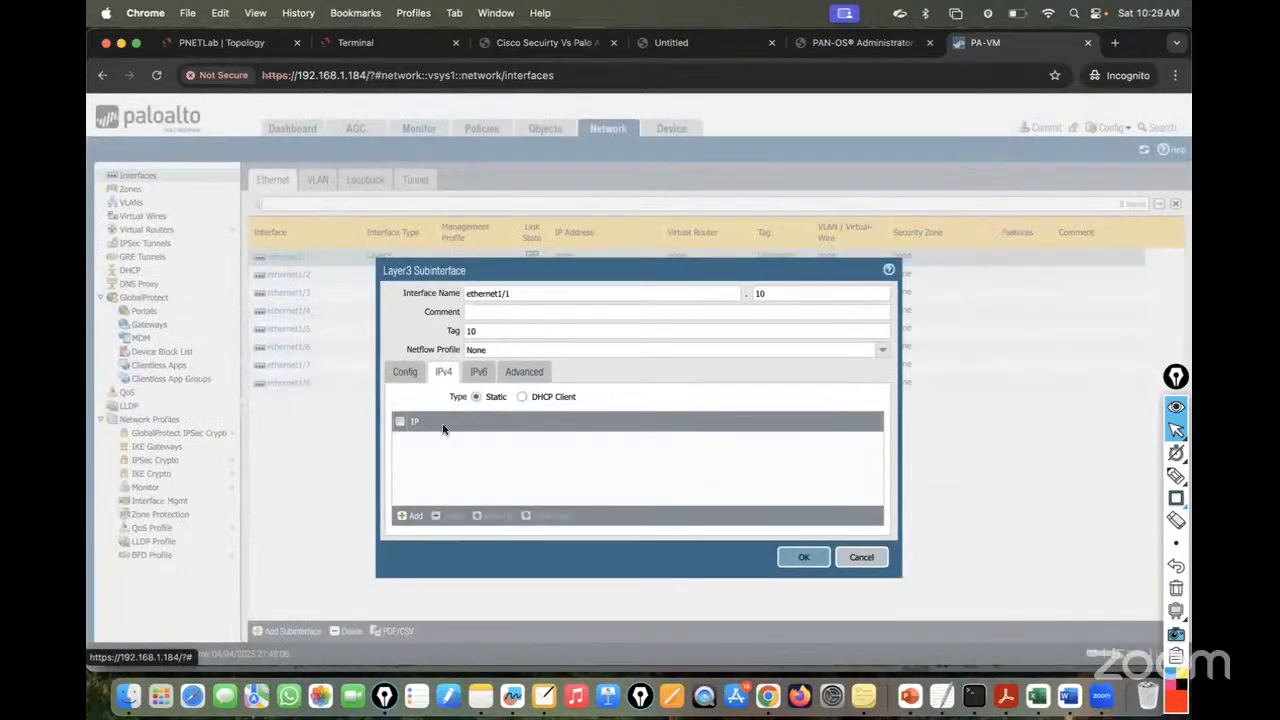
click(403, 517)
text(10.10)
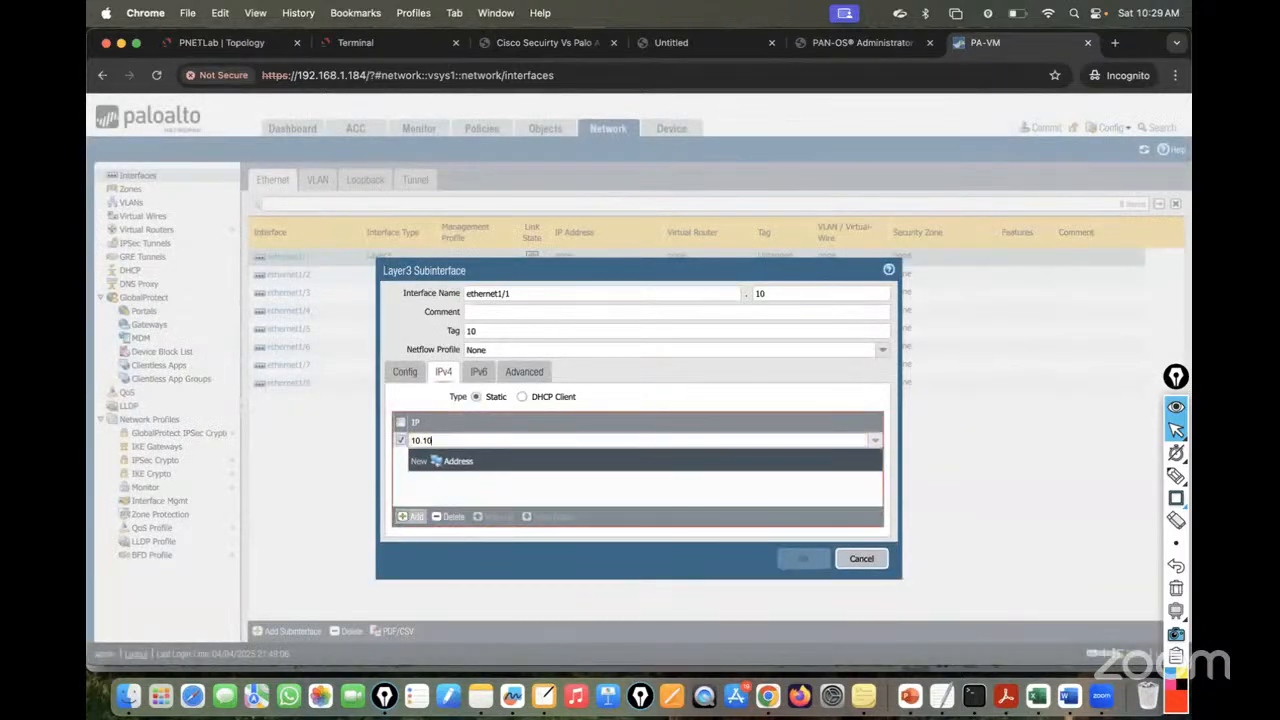
text(.10.1/24)
click(525, 492)
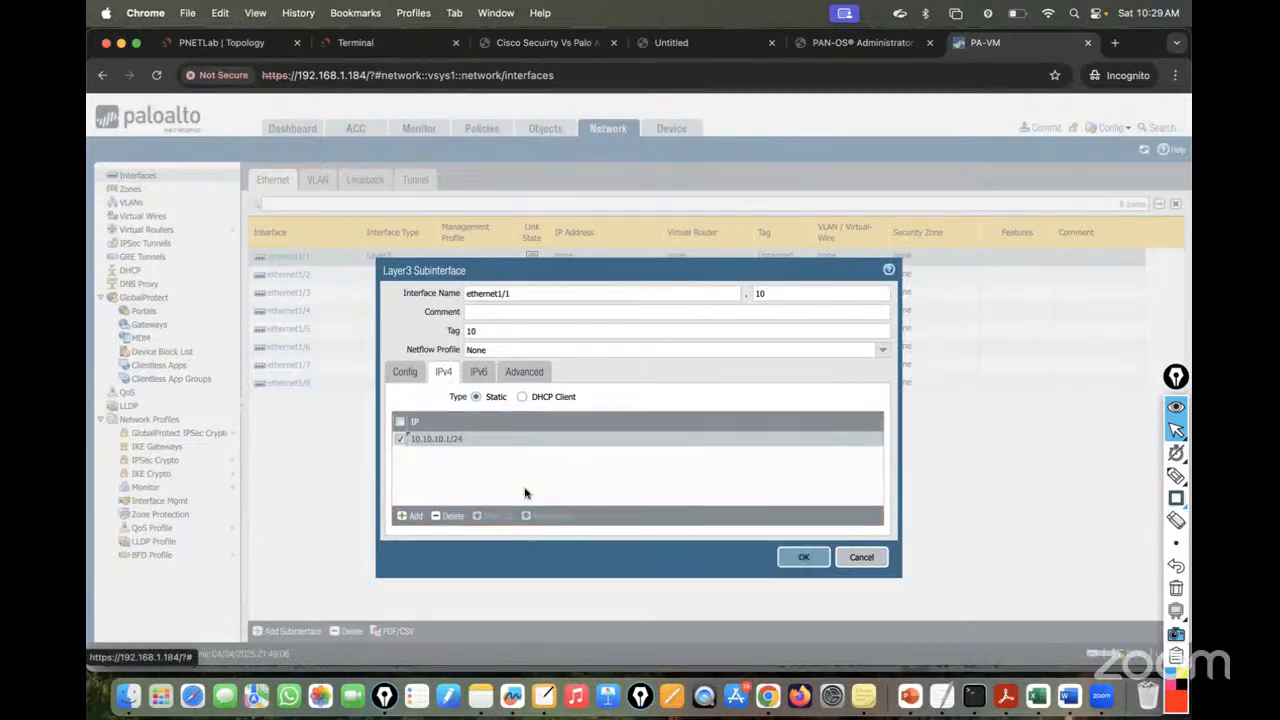
click(808, 558)
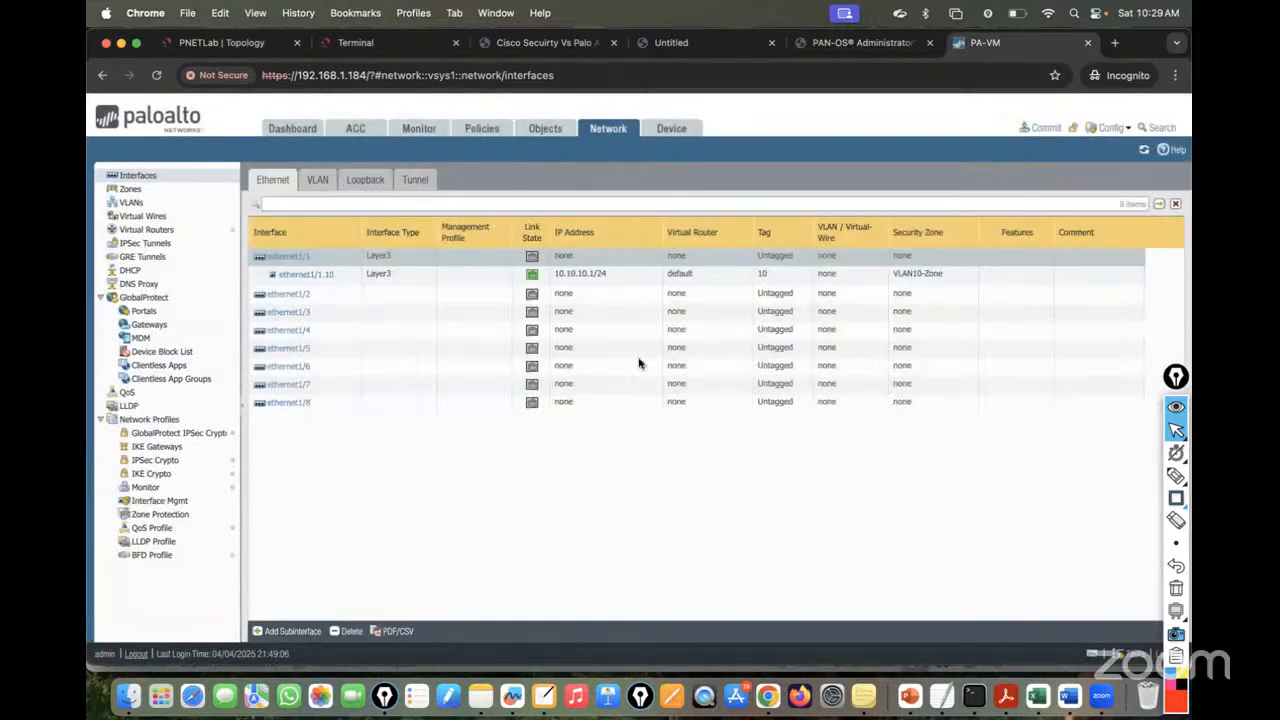
- Add another subinterface numbered 20 with tag 20 in the default virtual router
click(270, 630)
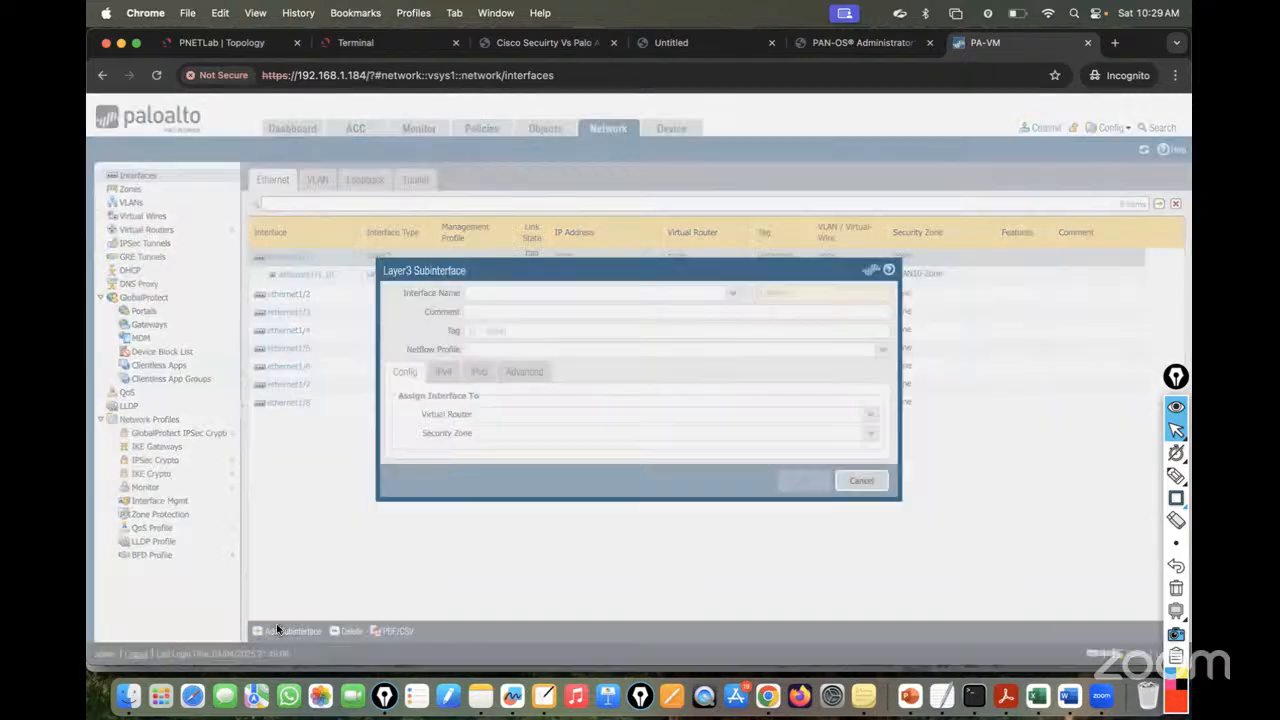
click(783, 291)
text(20)
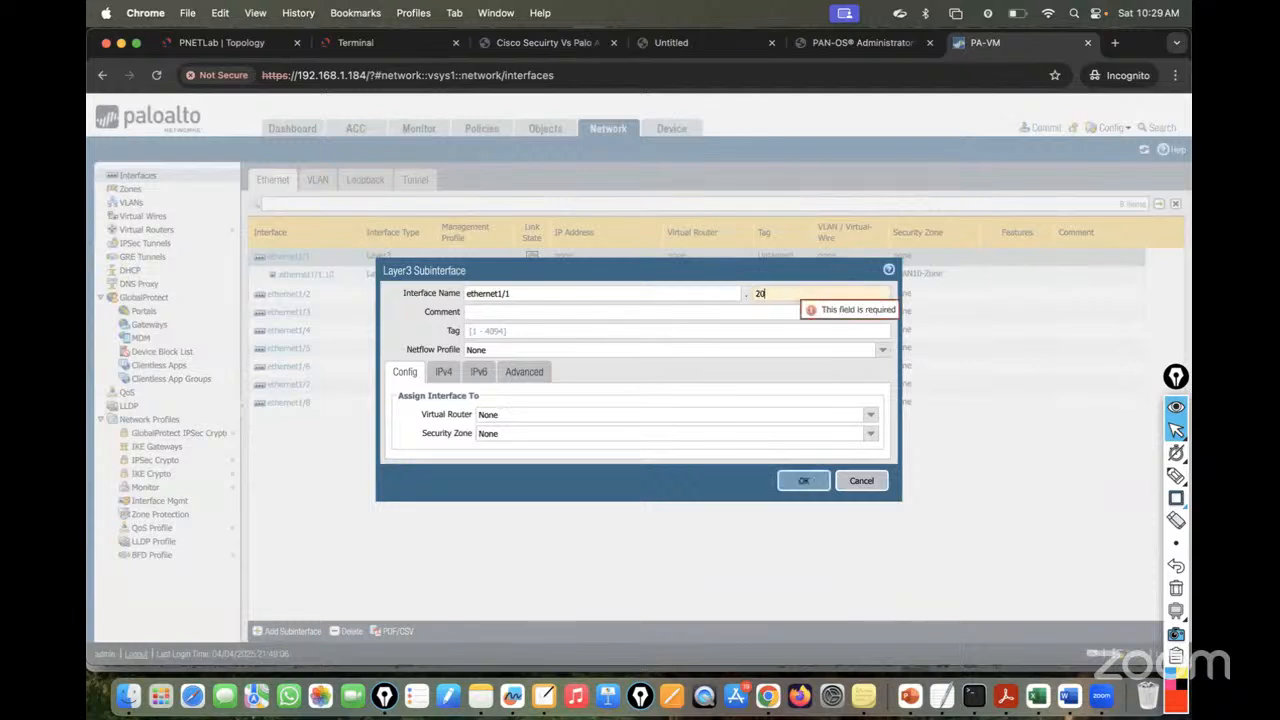
click(491, 334)
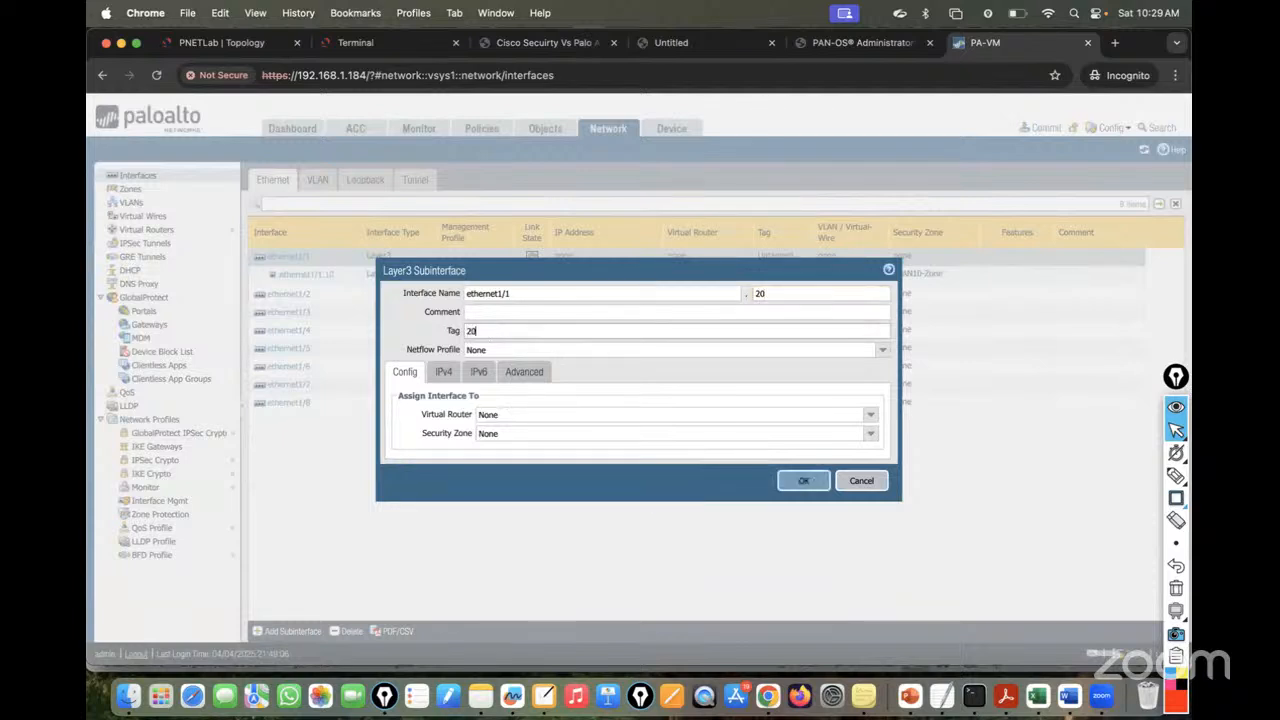
text(20)
click(870, 416)
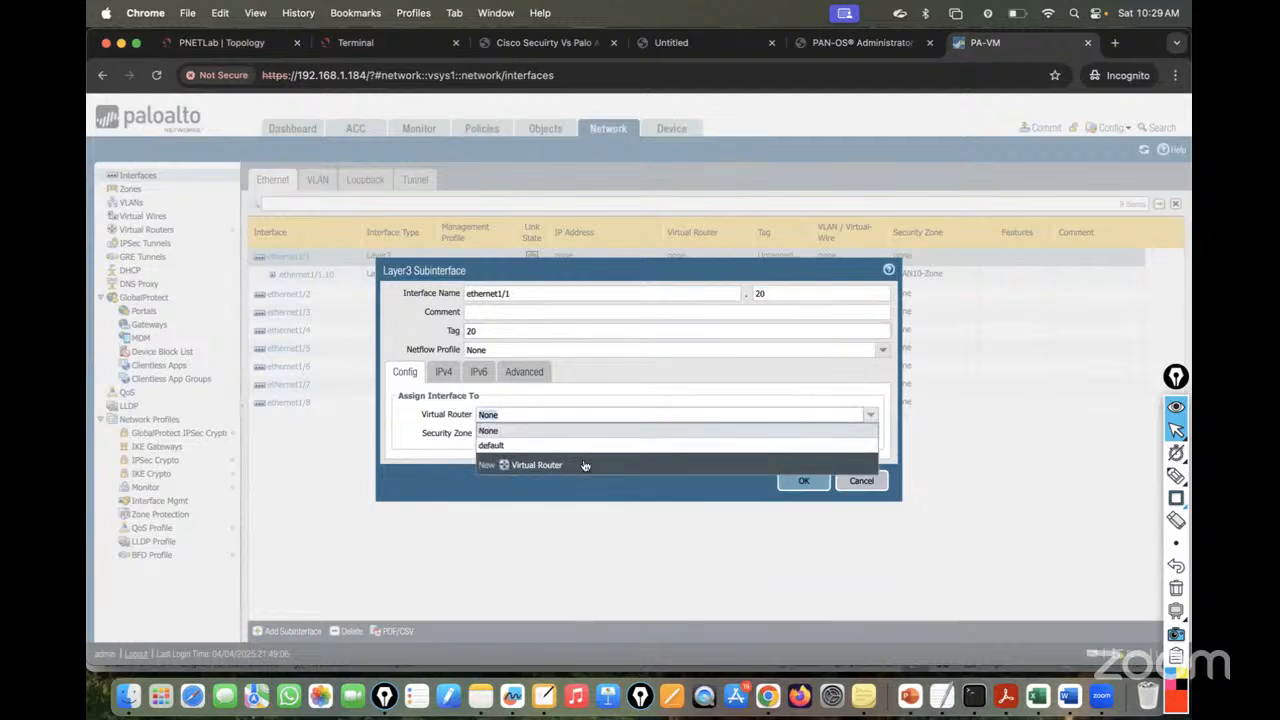
click(500, 445)
- Create a new security zone named VLAN20-Zone and assign it
click(855, 433)
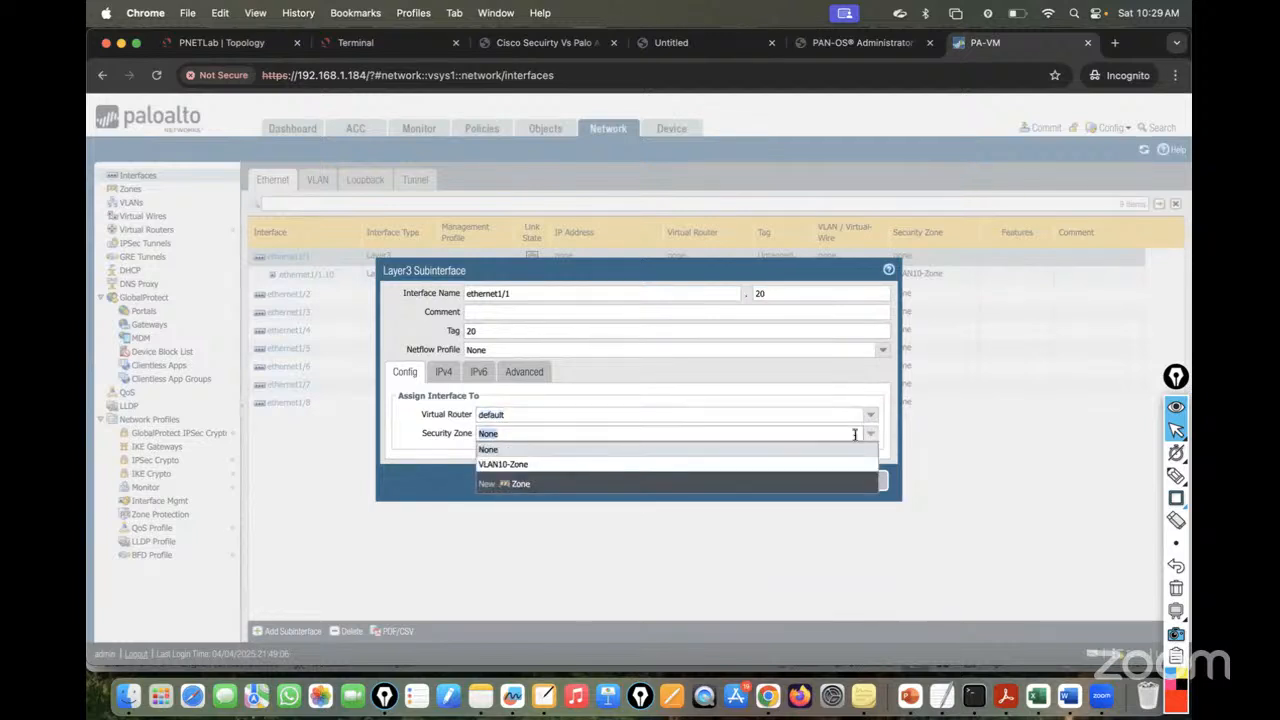
click(514, 483)
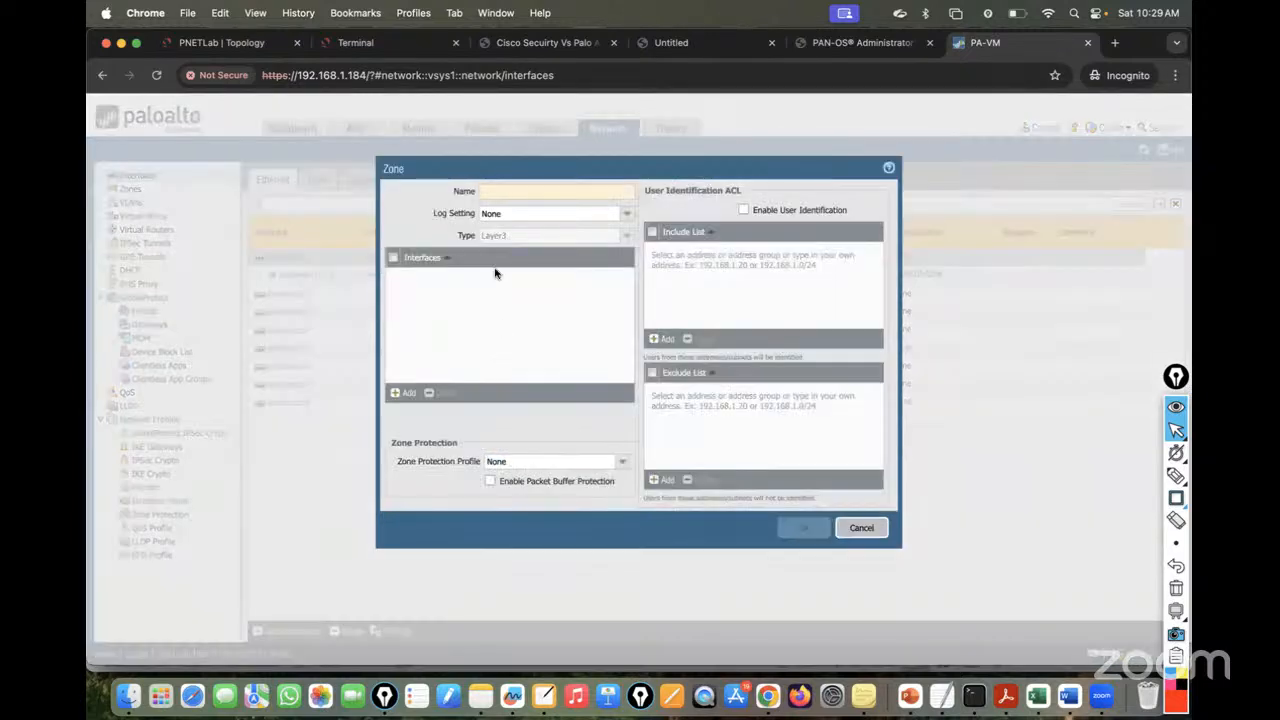
text(VLAN10-Zone)
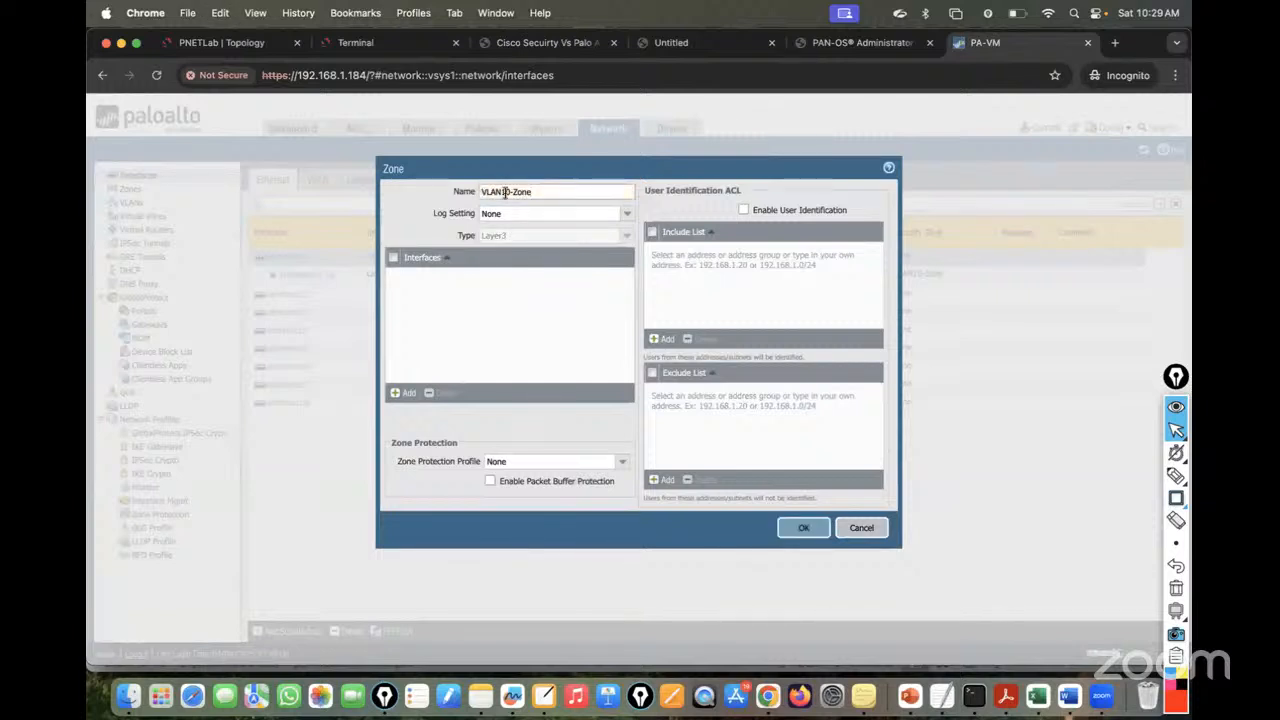
click(508, 192)
key(BackSpace)
text(2)
click(800, 527)
- Add IPv4 address 20.20.20.1/24 and save subinterface ethernet1/1.20
click(443, 371)
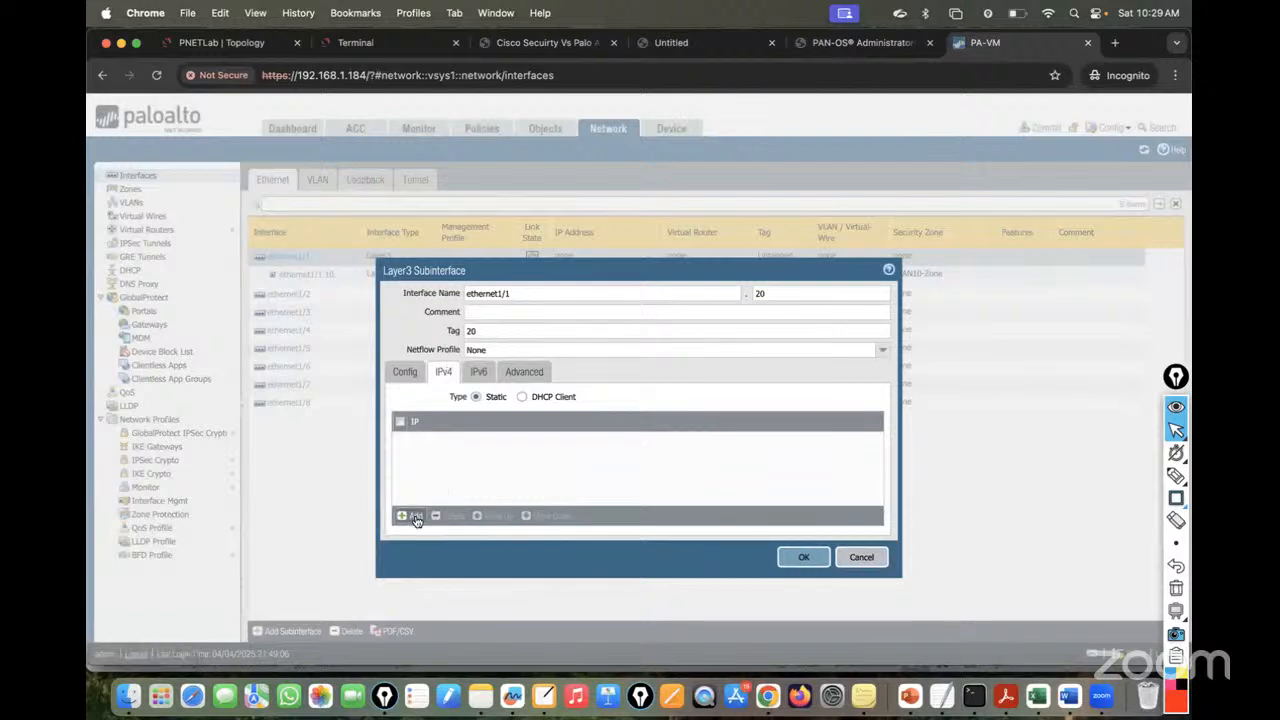
click(412, 516)
text(20.20.20.)
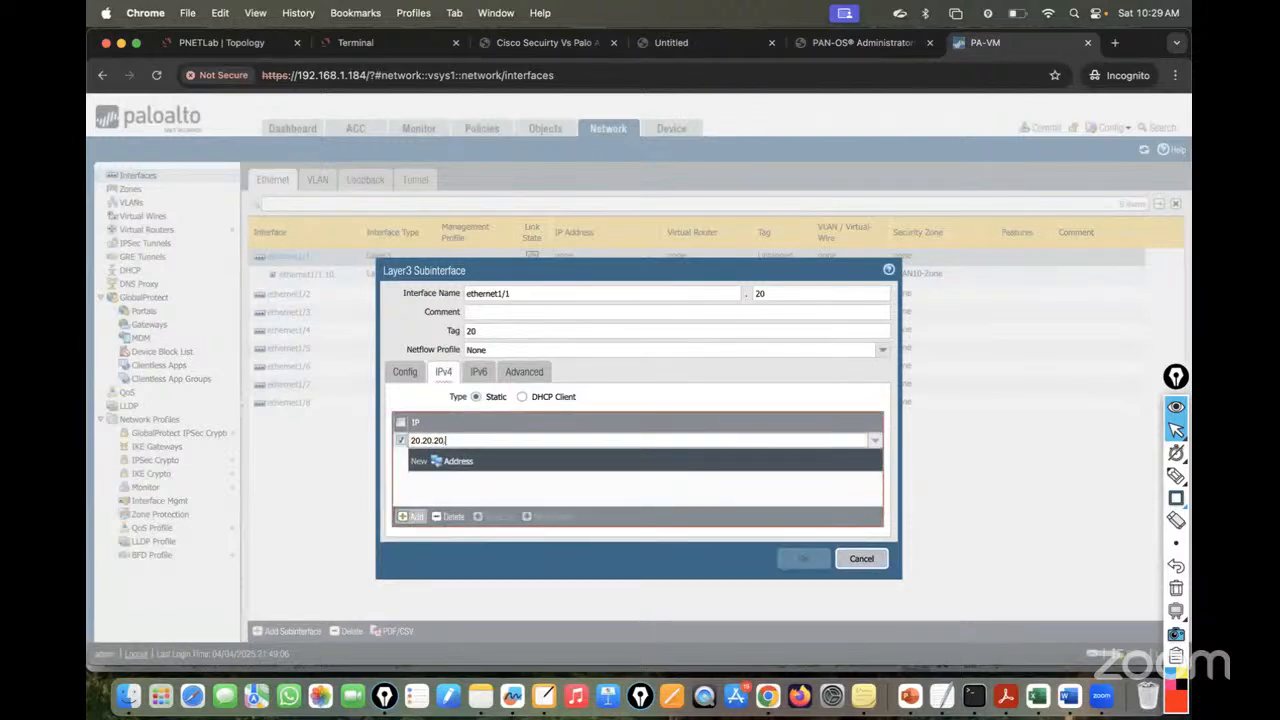
text(1/24)
click(530, 485)
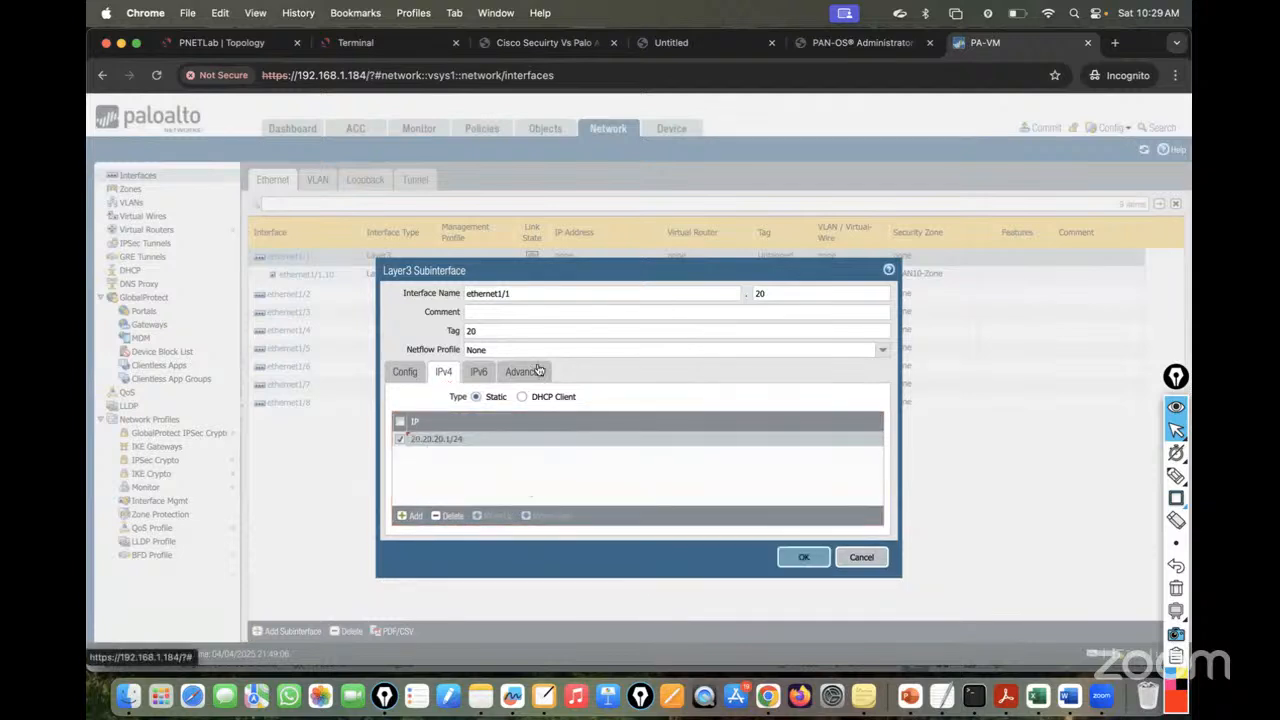
click(803, 557)
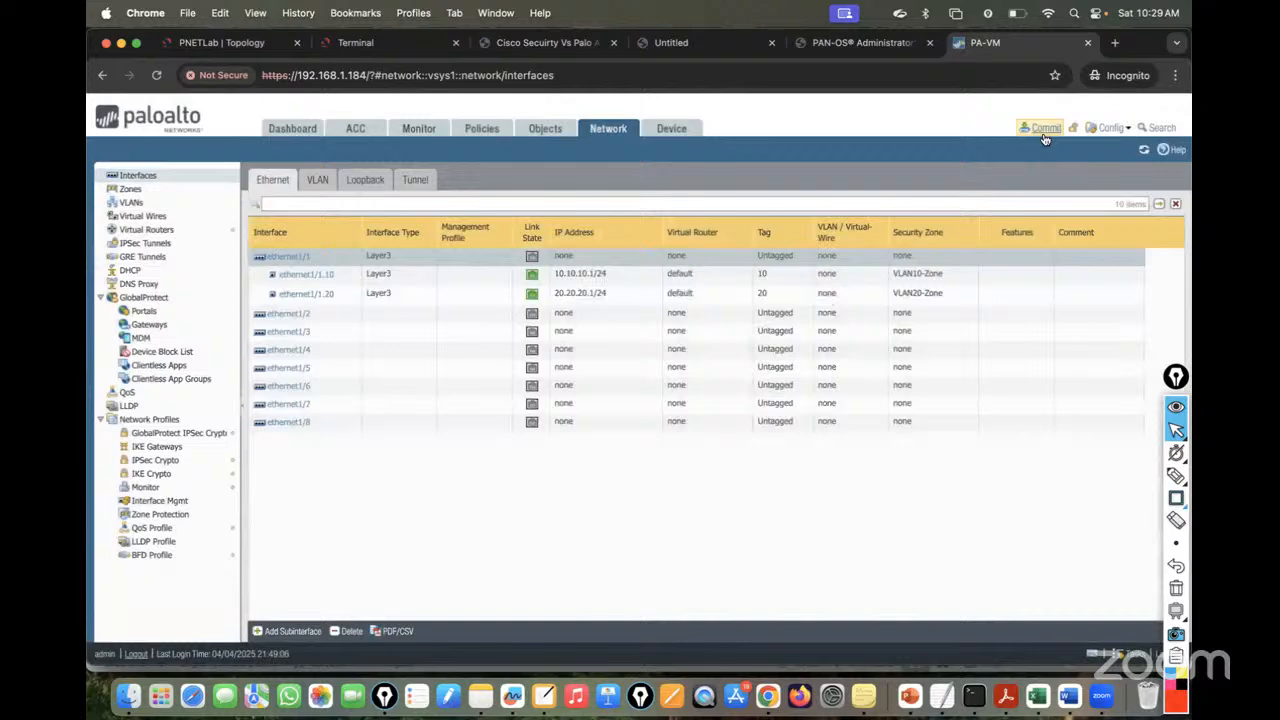
- Commit the pending configuration changes to the firewall
click(1044, 134)
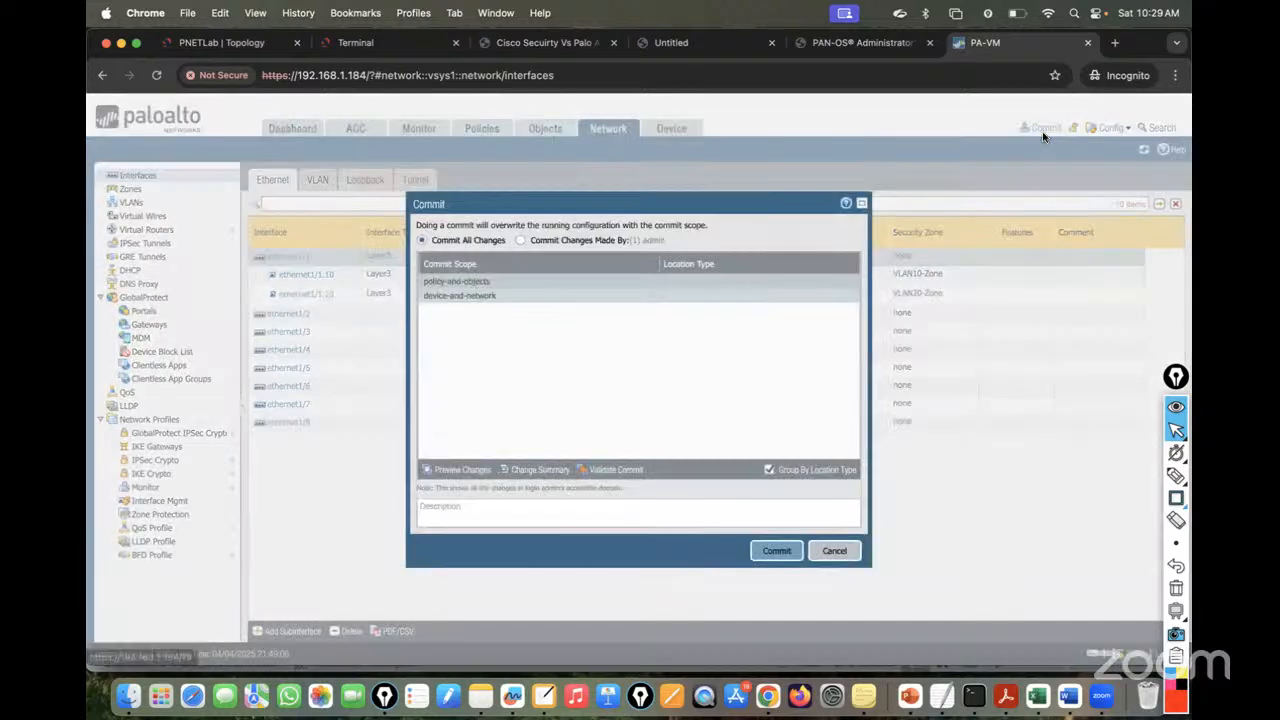
click(772, 547)
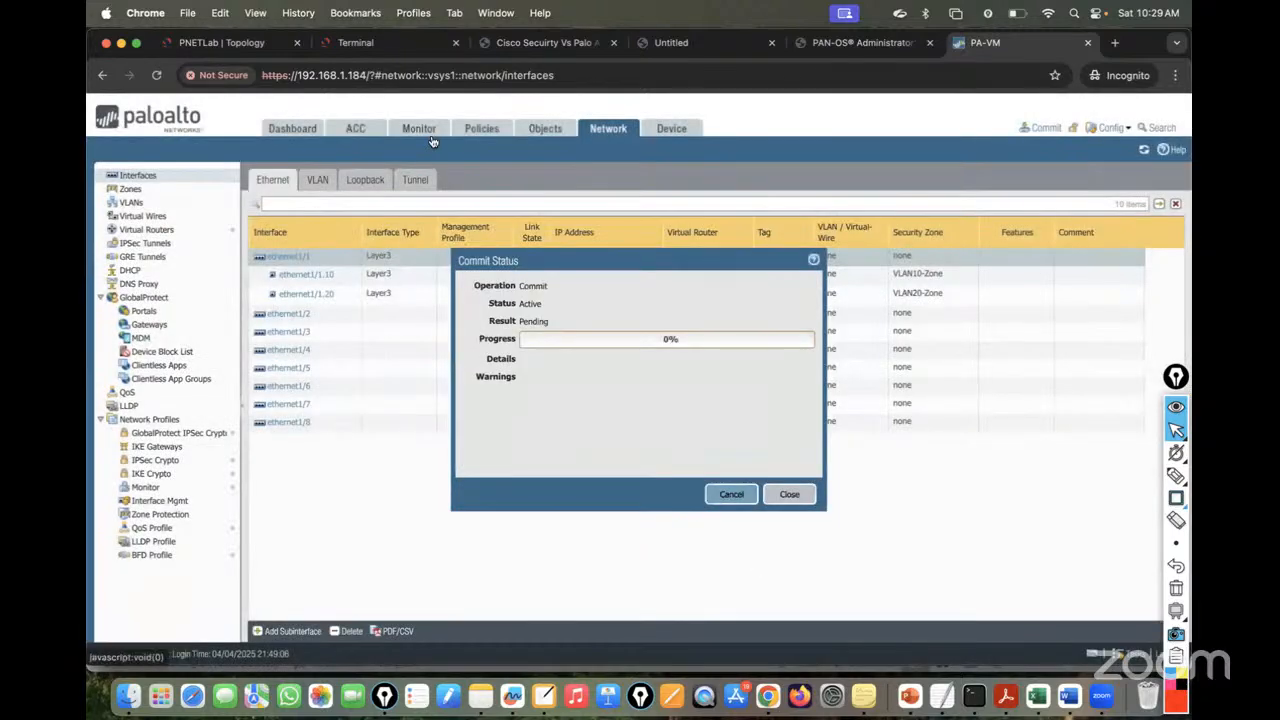
click(218, 44)
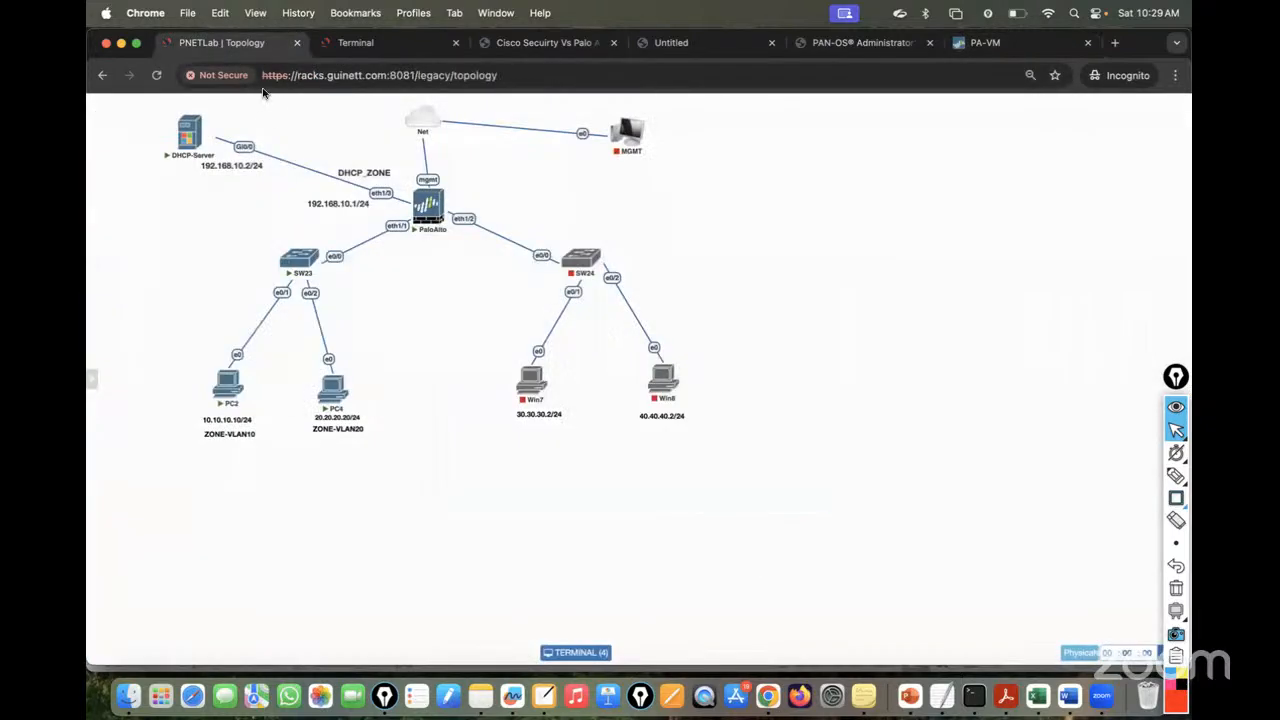
- Restart PC2's ping to 20.20.20.20 as a continuous ping with -t
click(356, 42)
click(178, 101)
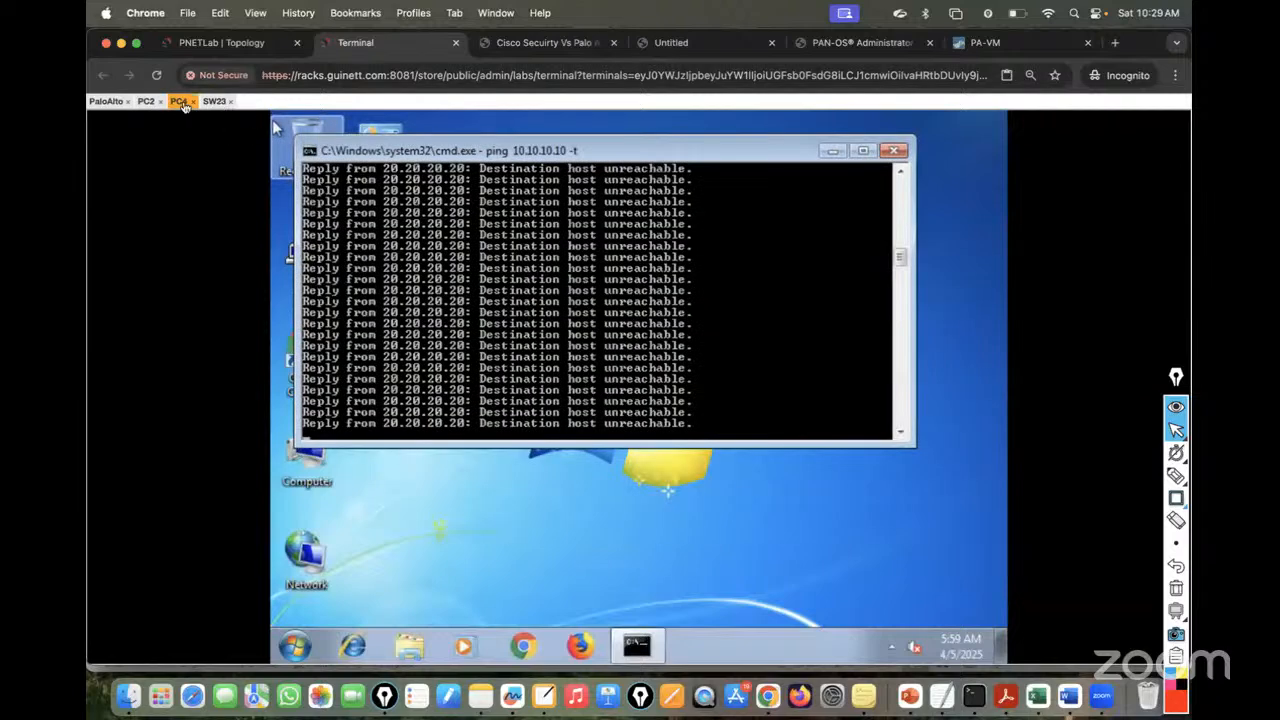
click(146, 101)
key(Up)
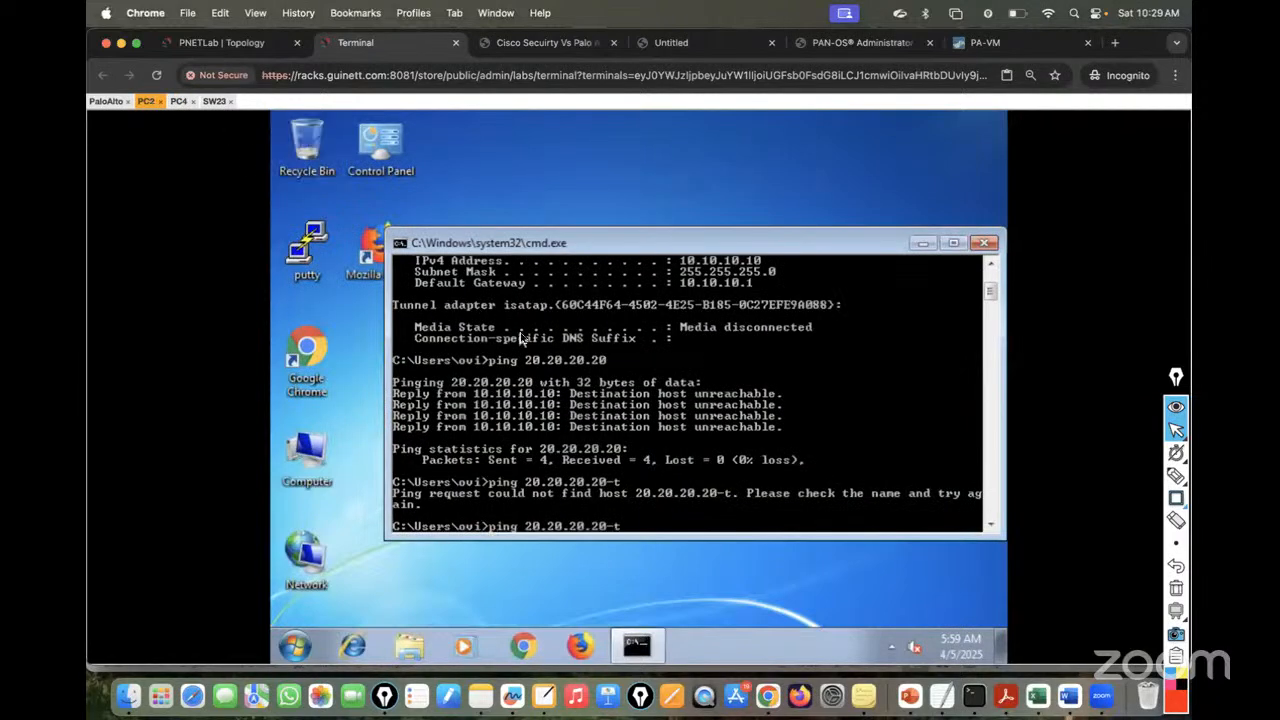
text(-t)
key(Return)
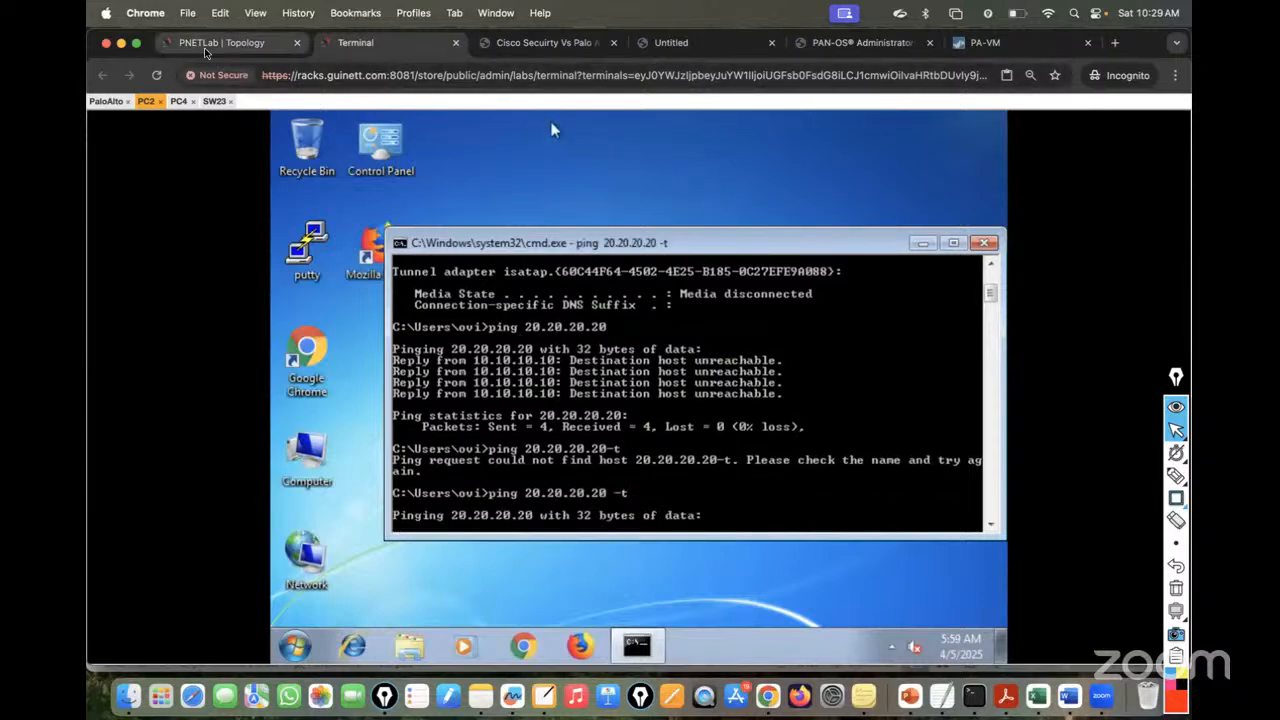
- Check the firewall's commit progress, then return to the lab topology
click(997, 42)
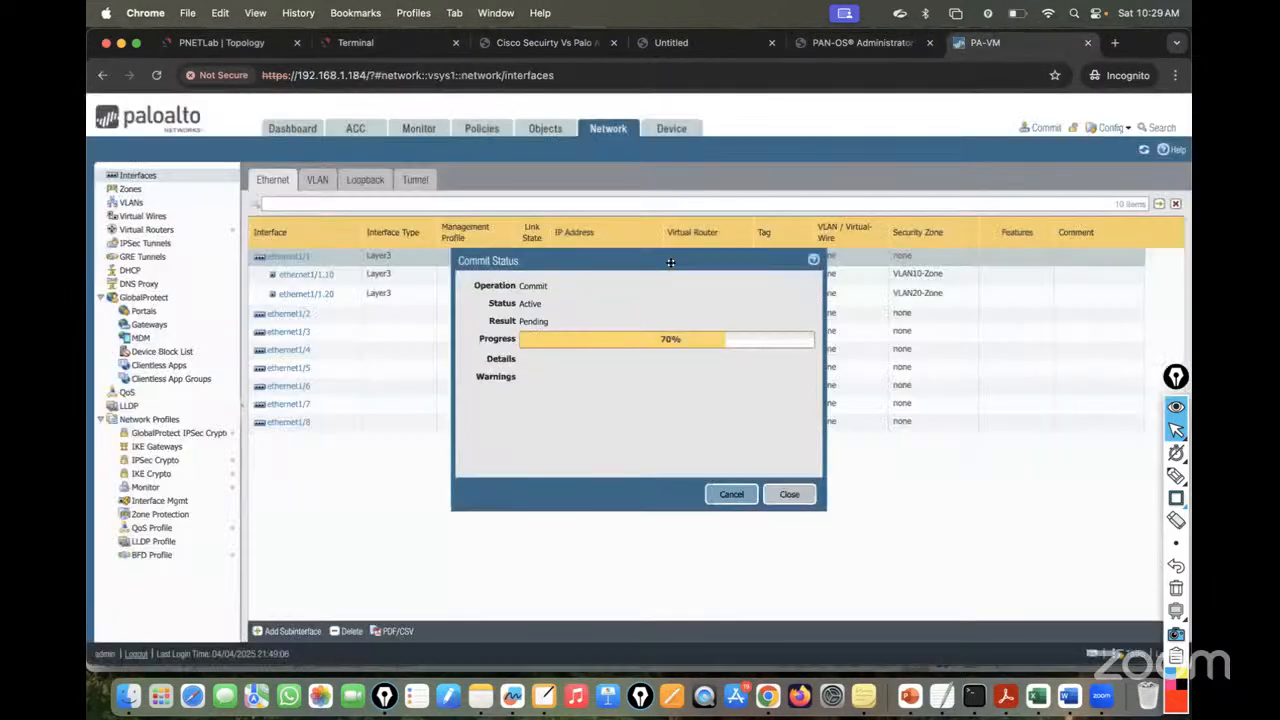
drag(644, 260, 618, 272)
click(222, 42)
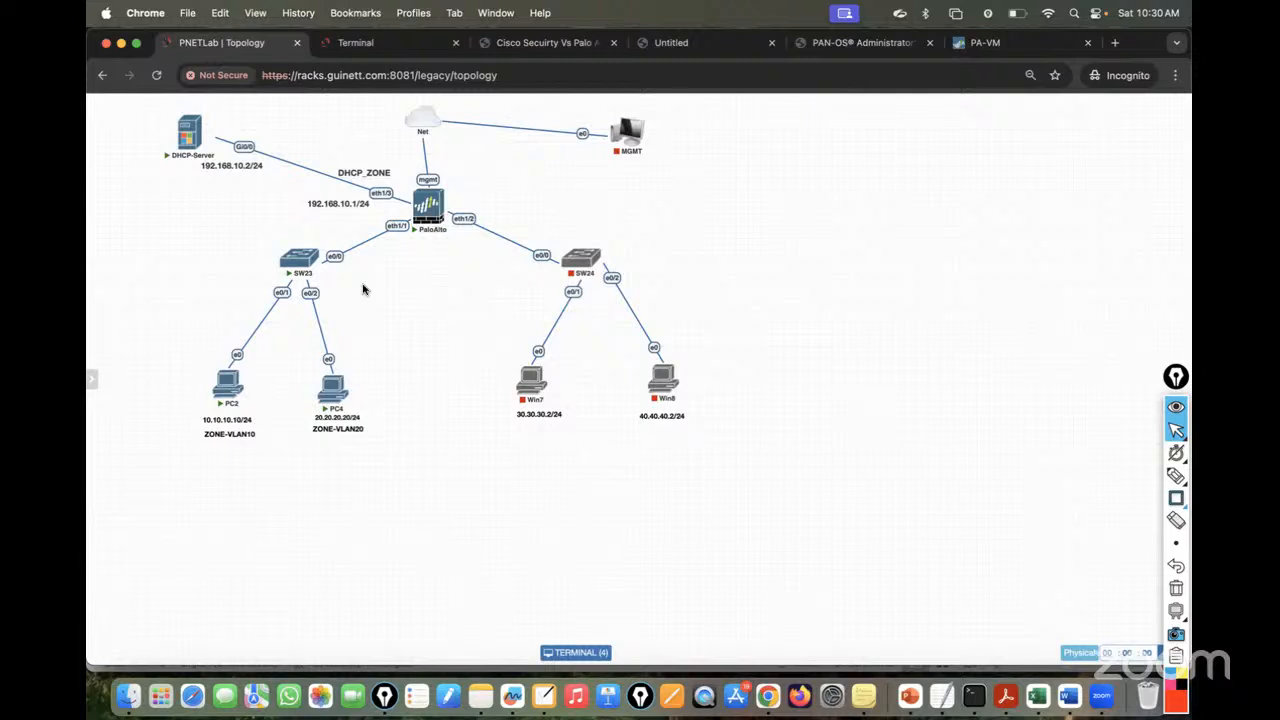
- Draw red paths from PC2 and PC4 to the firewall, labelled VLAN10 and VLAN20 as separate zones
click(1176, 476)
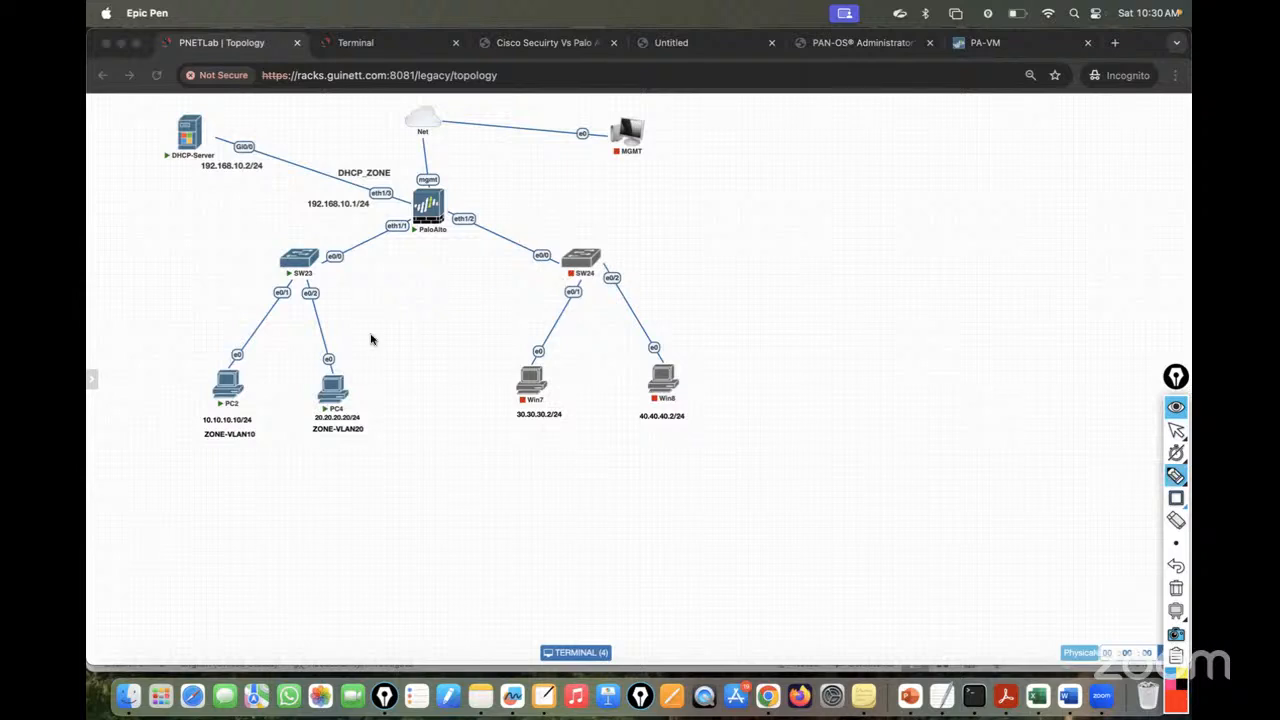
mouse_move(239, 378)
mouse_down()
mouse_move(257, 341)
mouse_move(350, 252)
mouse_move(424, 213)
mouse_up()
mouse_move(335, 395)
mouse_down()
mouse_move(360, 263)
mouse_move(430, 228)
mouse_up()
drag(345, 243, 272, 231)
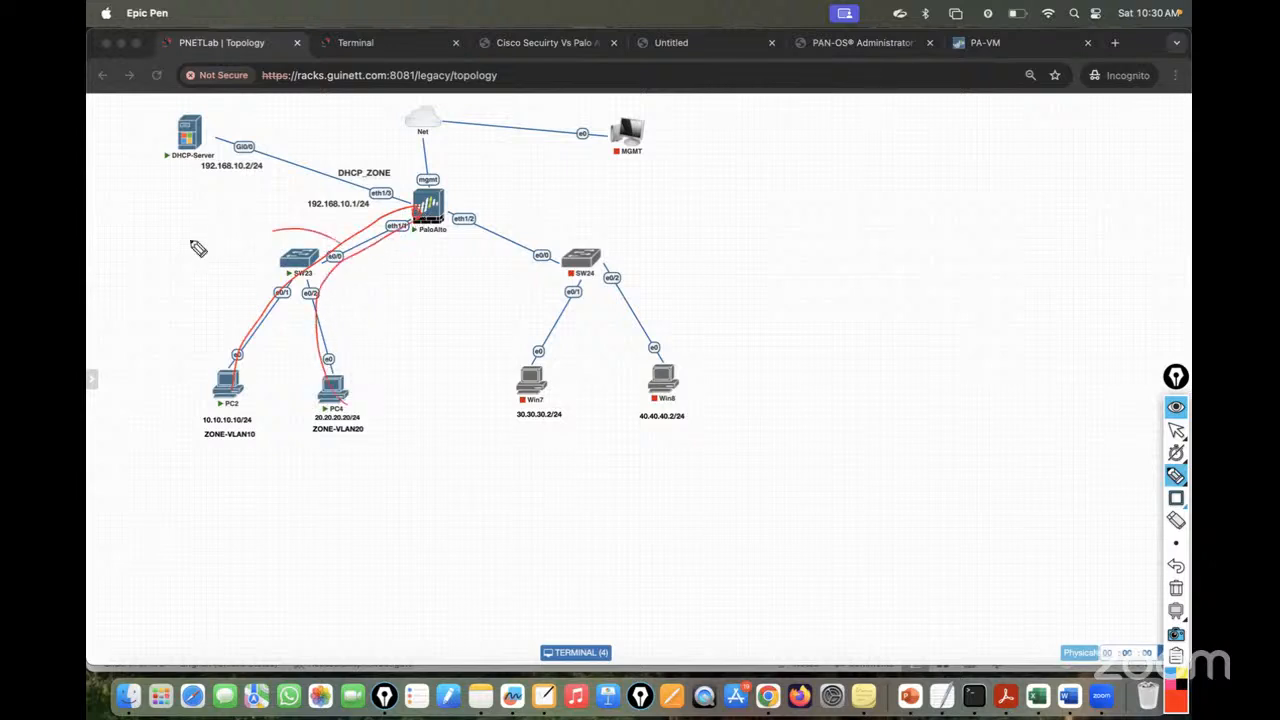
drag(190, 226, 270, 182)
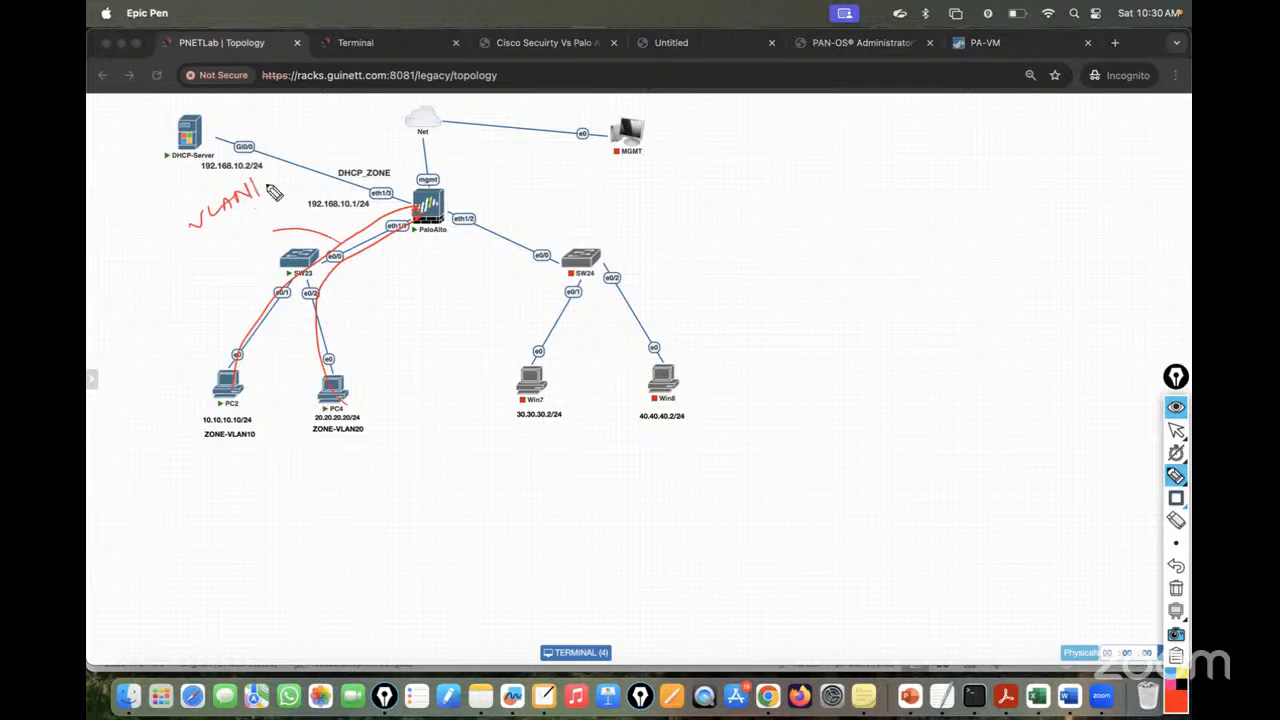
mouse_move(350, 248)
mouse_down()
mouse_move(372, 304)
mouse_move(409, 318)
mouse_move(460, 268)
mouse_up()
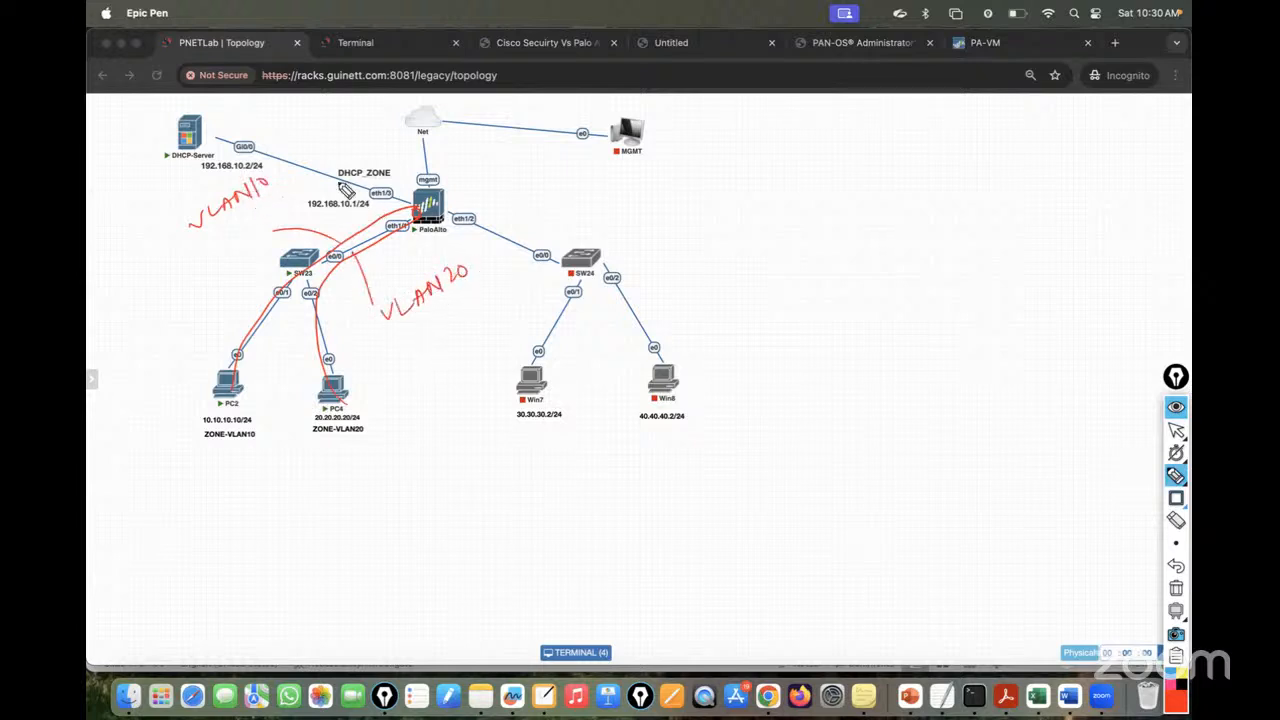
mouse_move(310, 147)
mouse_down()
mouse_move(314, 174)
mouse_move(388, 140)
mouse_up()
mouse_move(468, 226)
mouse_down()
mouse_move(466, 250)
mouse_move(505, 245)
mouse_move(556, 200)
mouse_up()
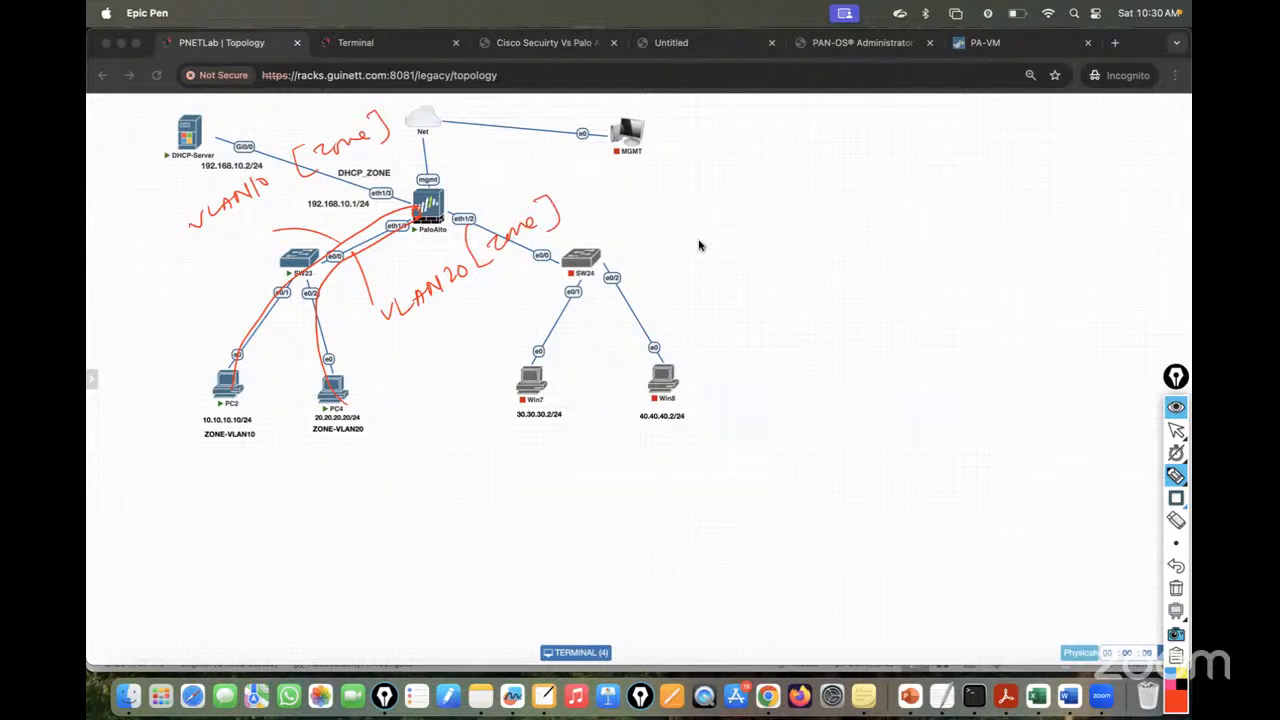
- Write 'They will not Talk', mark Blocking, and note interzone blocks, intrazone allows
drag(730, 262, 760, 255)
mouse_move(746, 258)
mouse_down()
mouse_move(748, 285)
mouse_move(843, 240)
mouse_move(909, 254)
mouse_move(1015, 190)
mouse_move(1046, 209)
mouse_move(1083, 205)
mouse_up()
click(1093, 189)
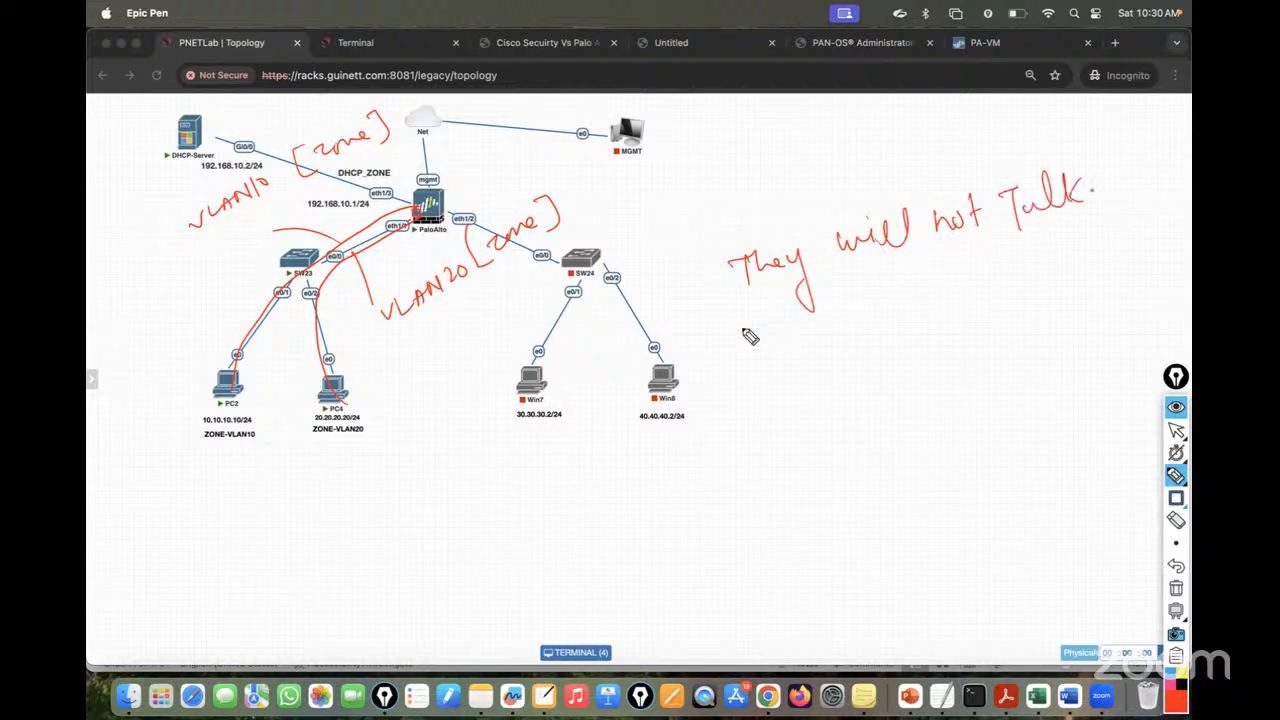
mouse_move(726, 333)
mouse_down()
mouse_move(1100, 212)
mouse_move(1102, 152)
mouse_move(745, 288)
mouse_move(812, 300)
mouse_up()
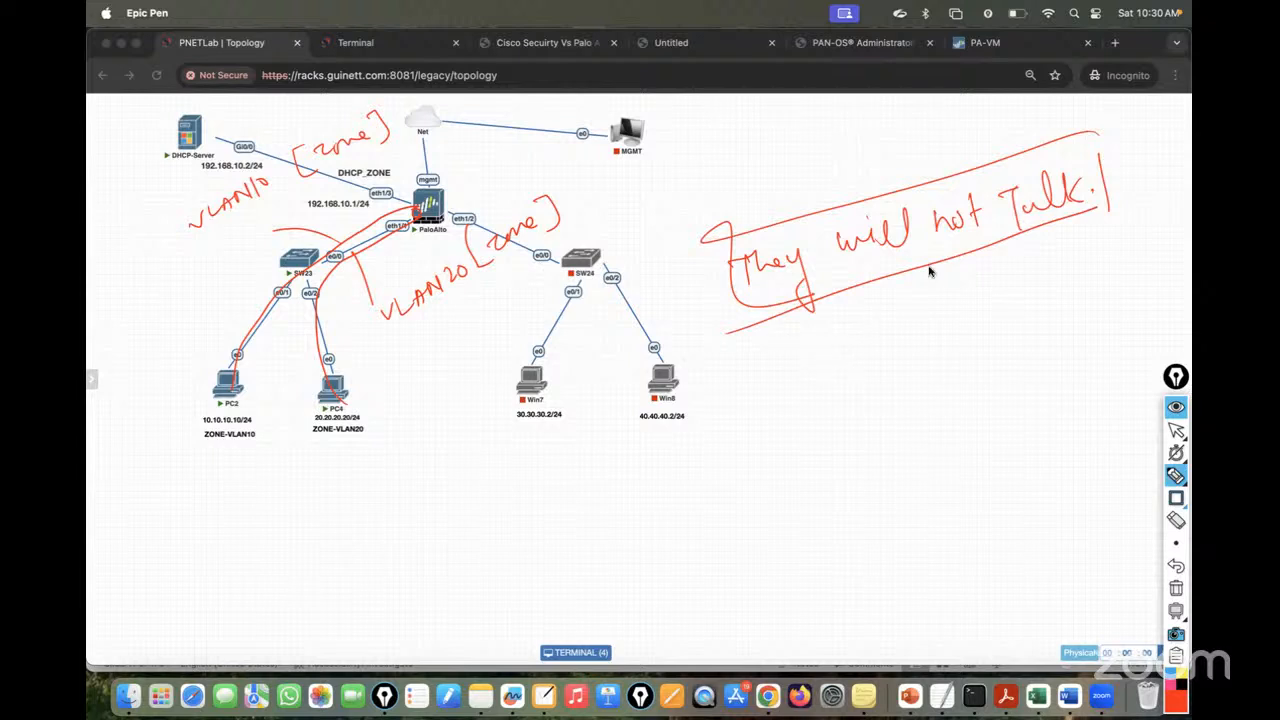
mouse_move(895, 281)
mouse_down()
mouse_move(903, 302)
mouse_move(877, 346)
mouse_move(918, 350)
mouse_move(947, 324)
mouse_move(981, 327)
mouse_move(977, 342)
mouse_up()
drag(876, 392, 992, 346)
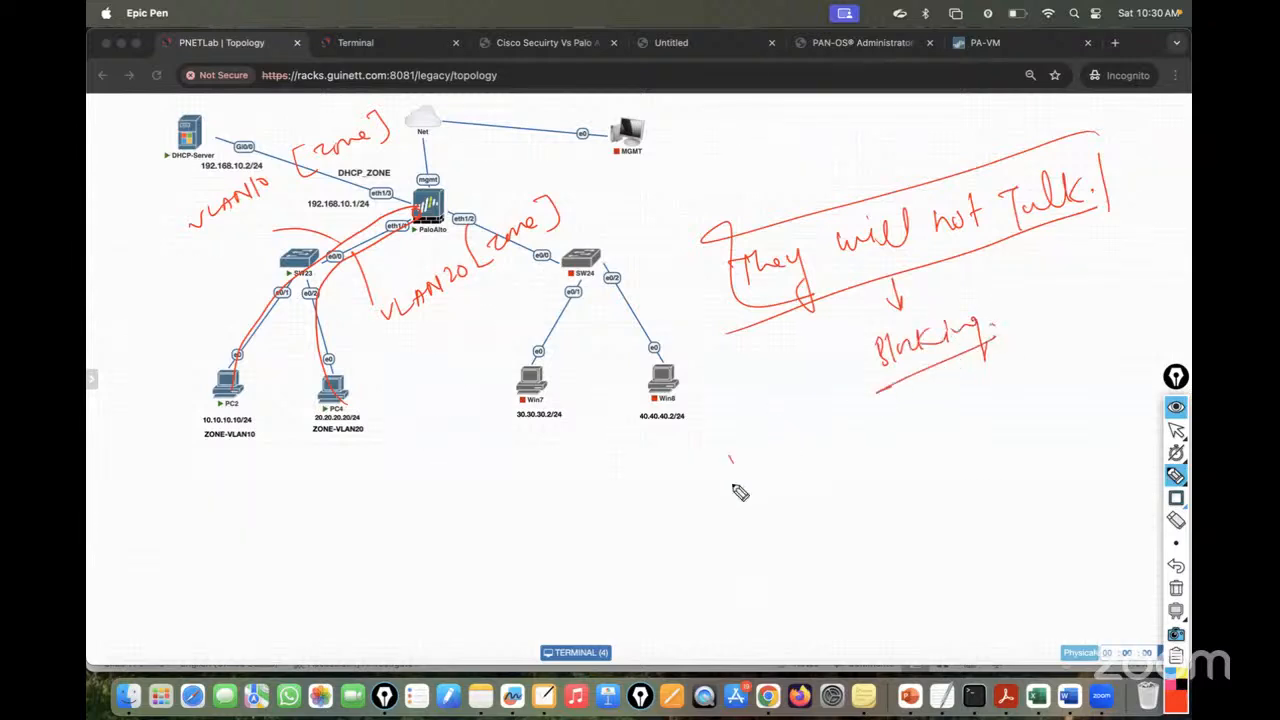
mouse_move(733, 490)
mouse_down()
mouse_move(731, 460)
mouse_move(763, 480)
mouse_move(823, 466)
mouse_move(895, 446)
mouse_move(929, 406)
mouse_move(1000, 409)
mouse_move(997, 420)
mouse_move(1034, 389)
mouse_move(1097, 368)
mouse_move(1102, 408)
mouse_up()
mouse_move(754, 537)
mouse_down()
mouse_move(758, 568)
mouse_move(787, 548)
mouse_move(826, 551)
mouse_move(997, 468)
mouse_move(1034, 466)
mouse_move(1044, 480)
mouse_move(1062, 452)
mouse_move(1136, 428)
mouse_move(1100, 491)
mouse_up()
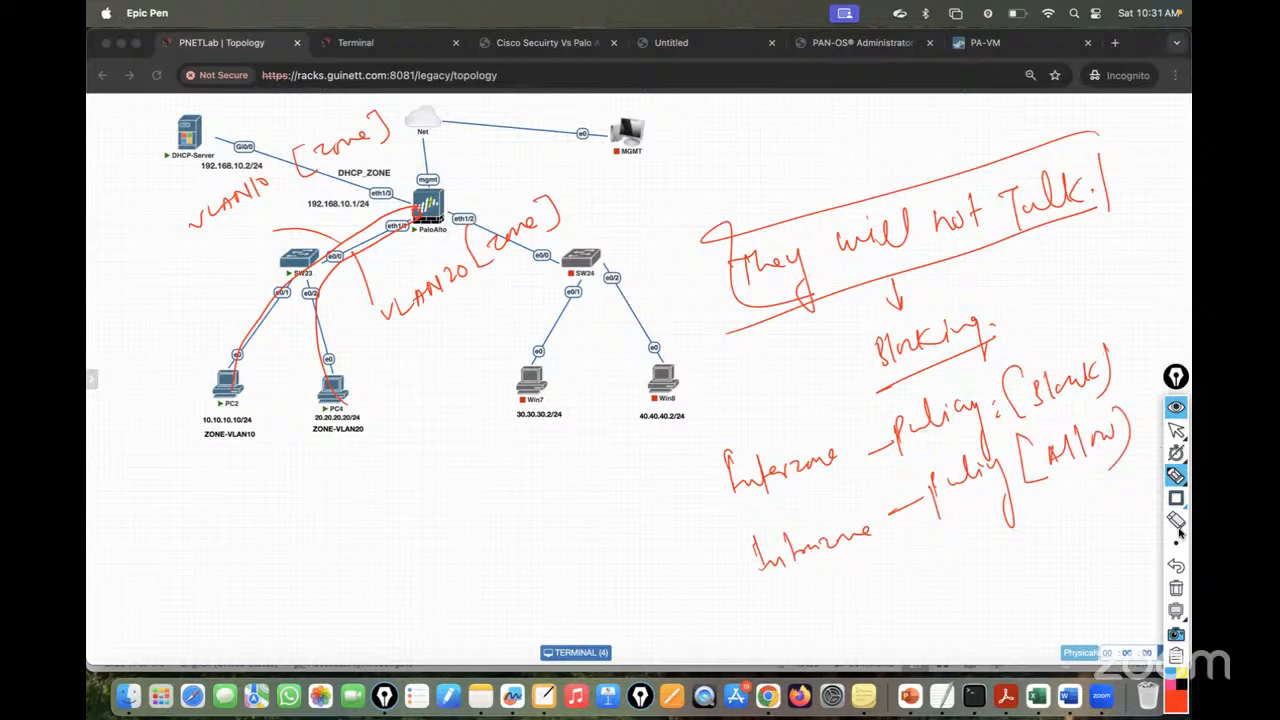
- Close the completed commit, hide annotations, and review the default intrazone-allow and interzone-deny rules
click(1176, 430)
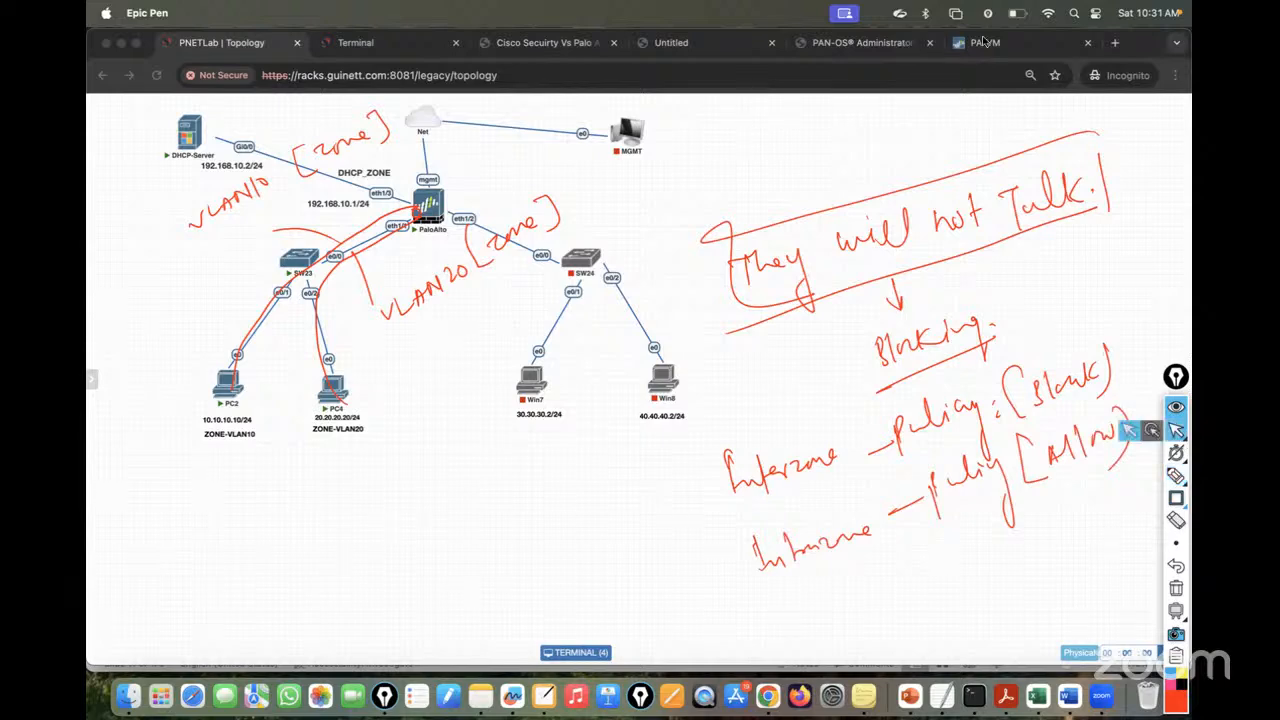
click(985, 42)
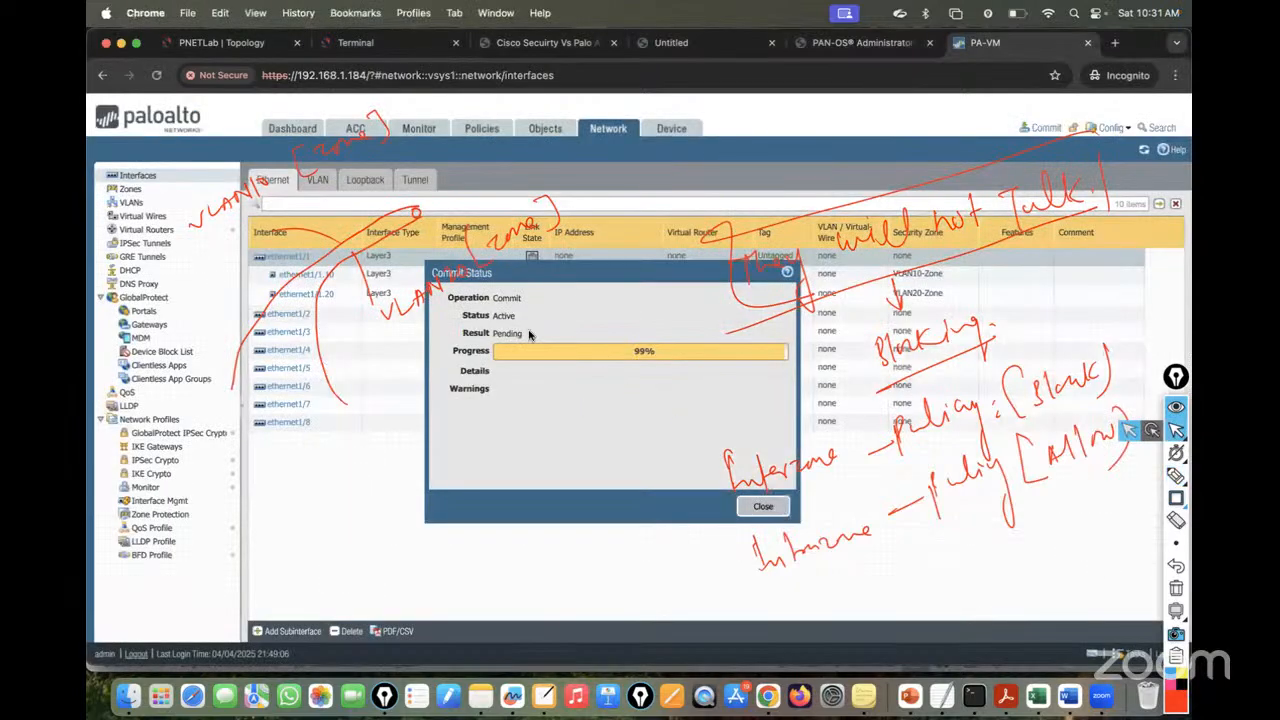
click(481, 128)
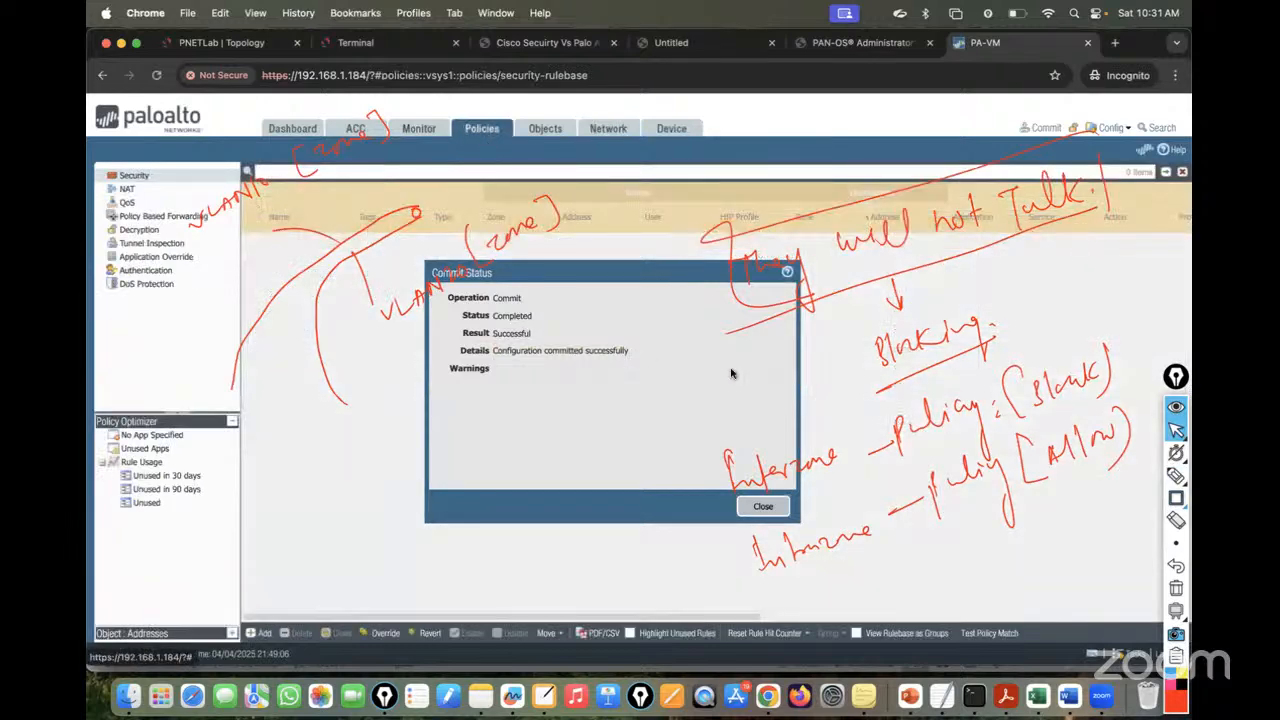
click(762, 507)
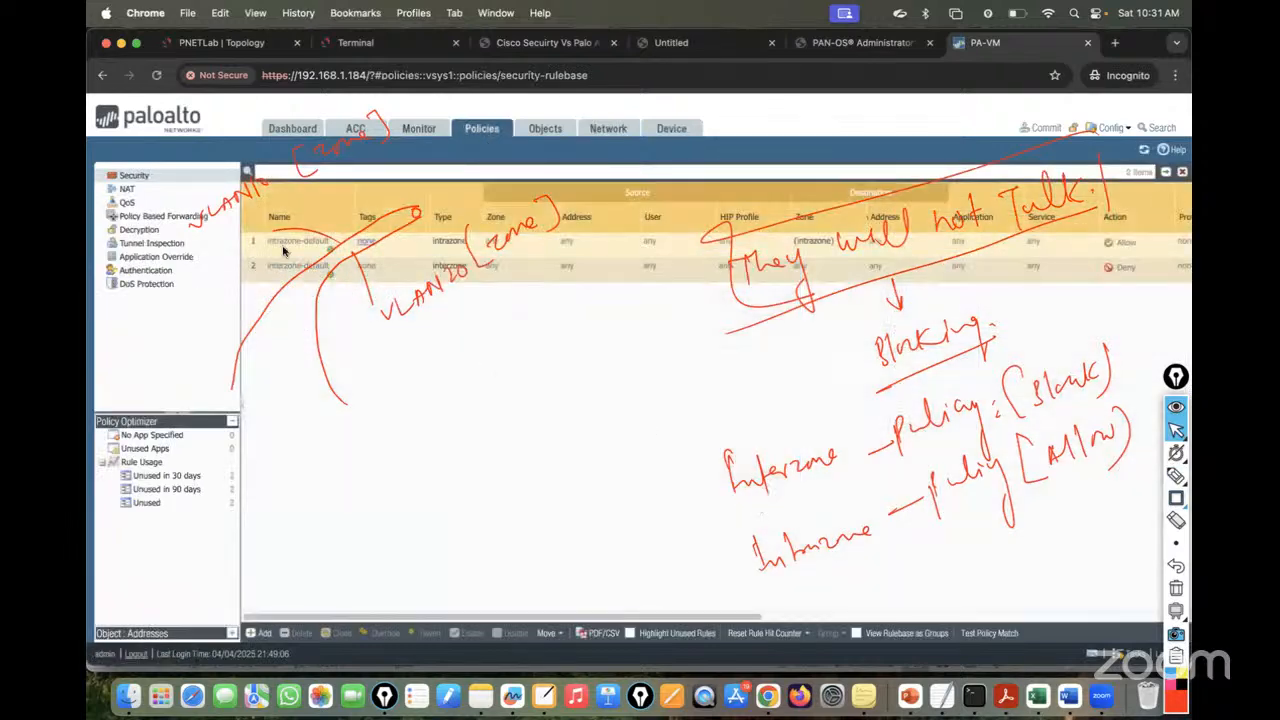
click(1178, 406)
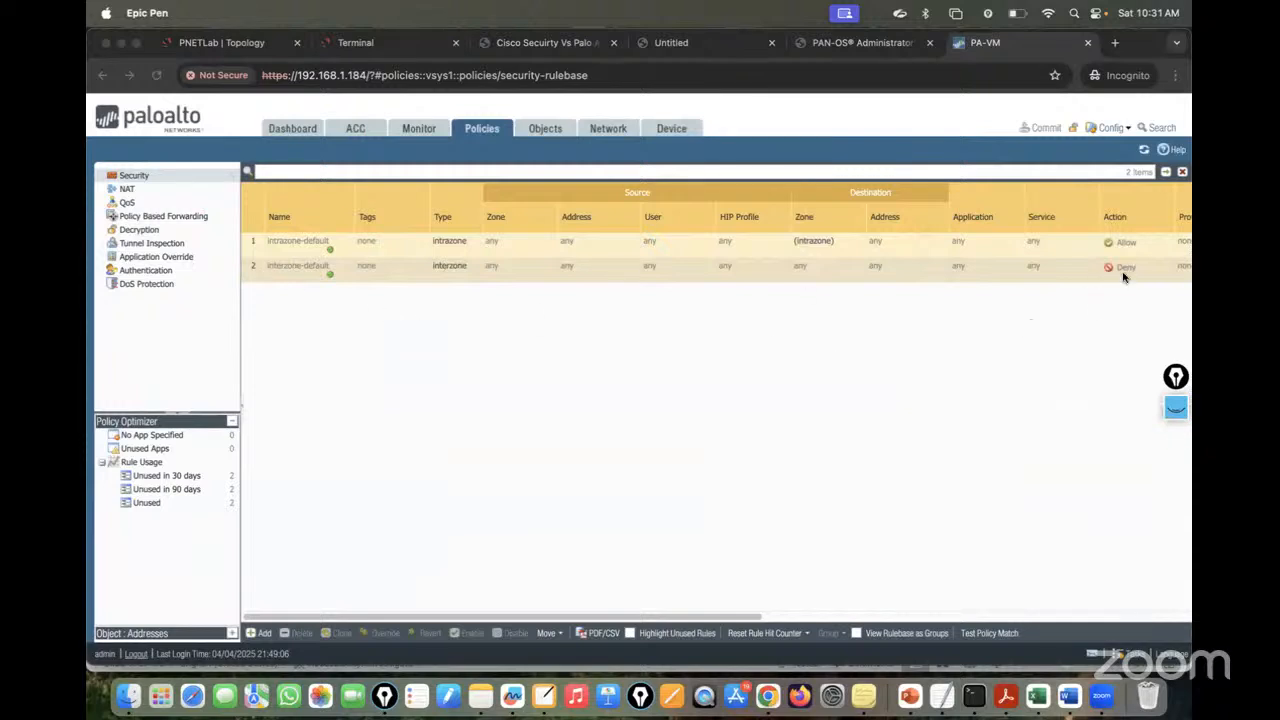
scroll(1010, 307, right, 10)
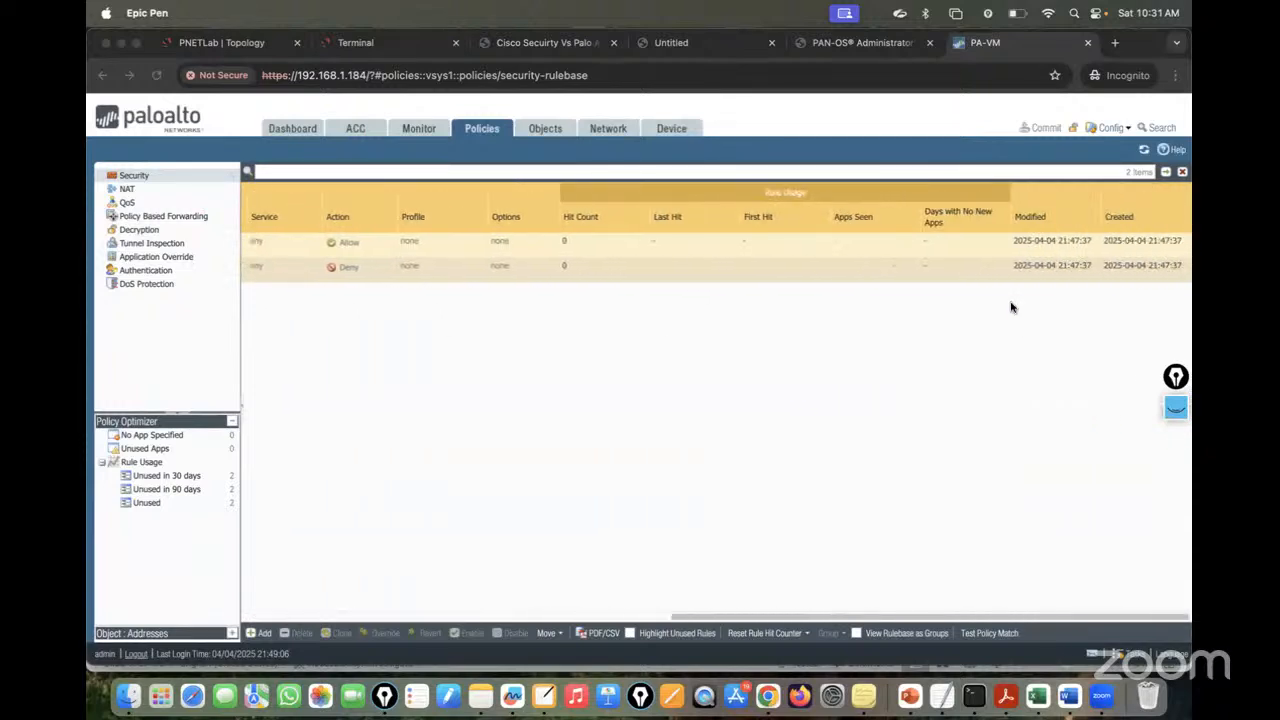
click(608, 129)
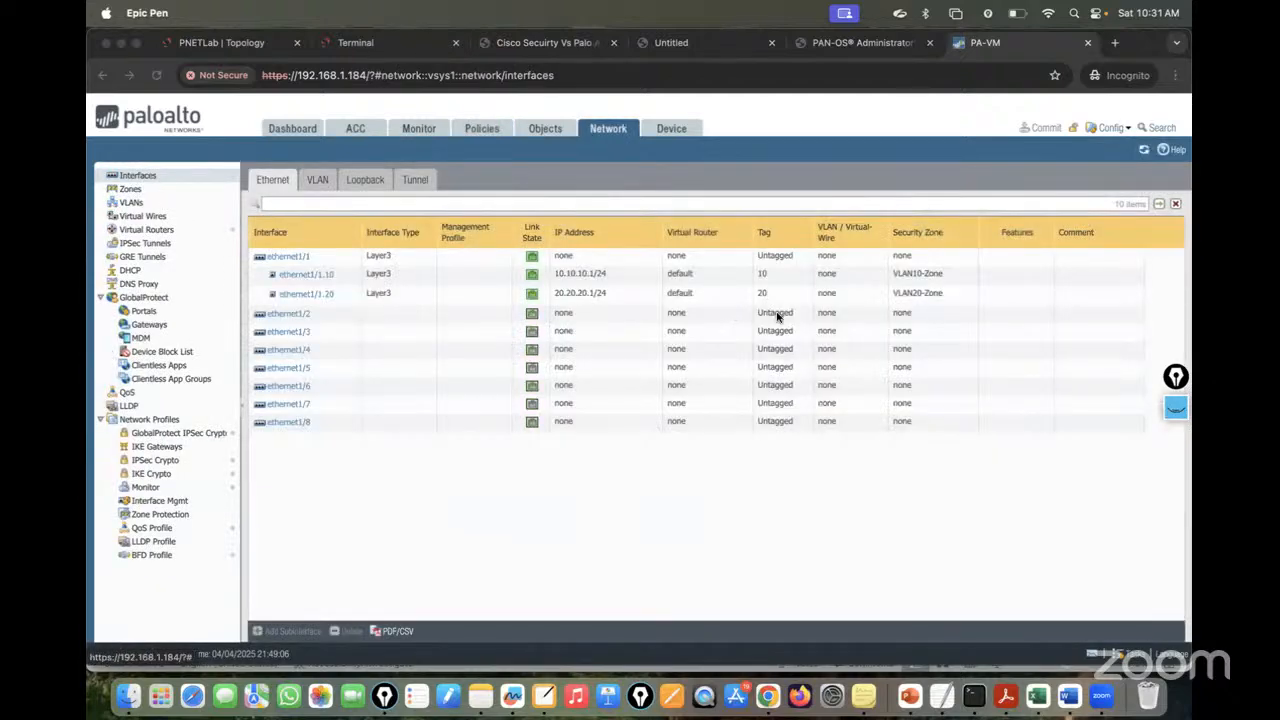
click(481, 129)
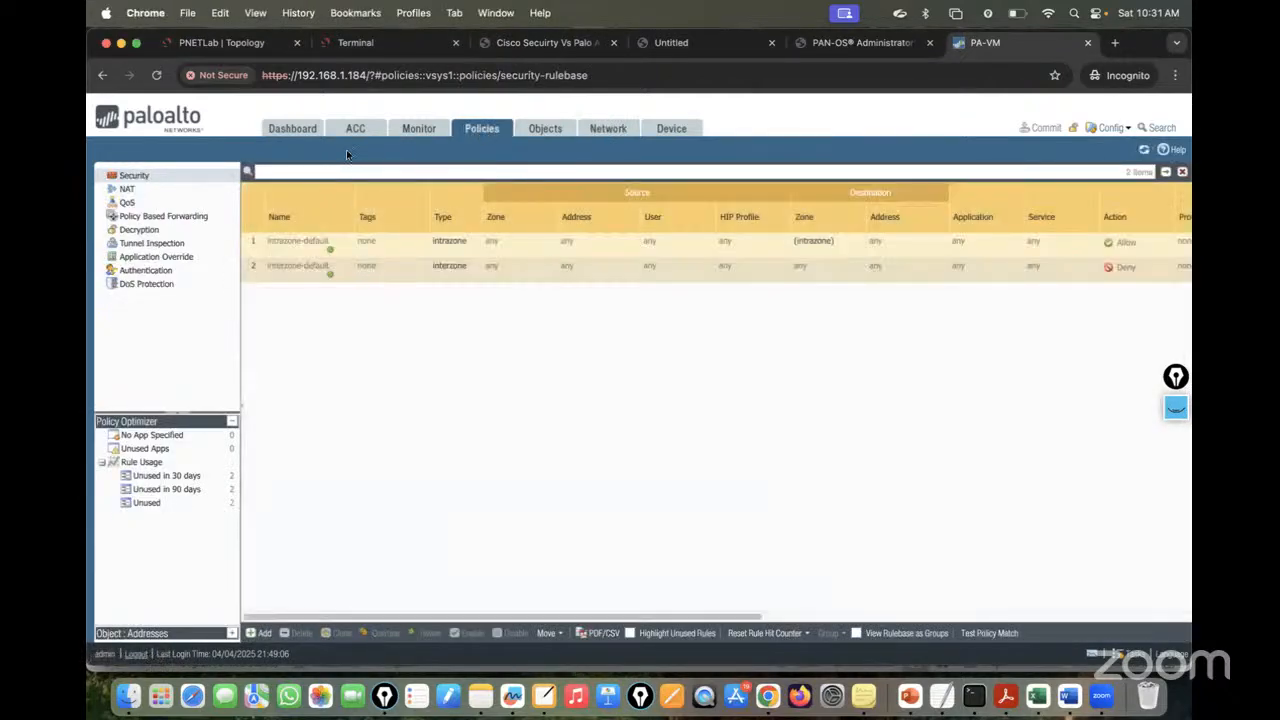
click(232, 42)
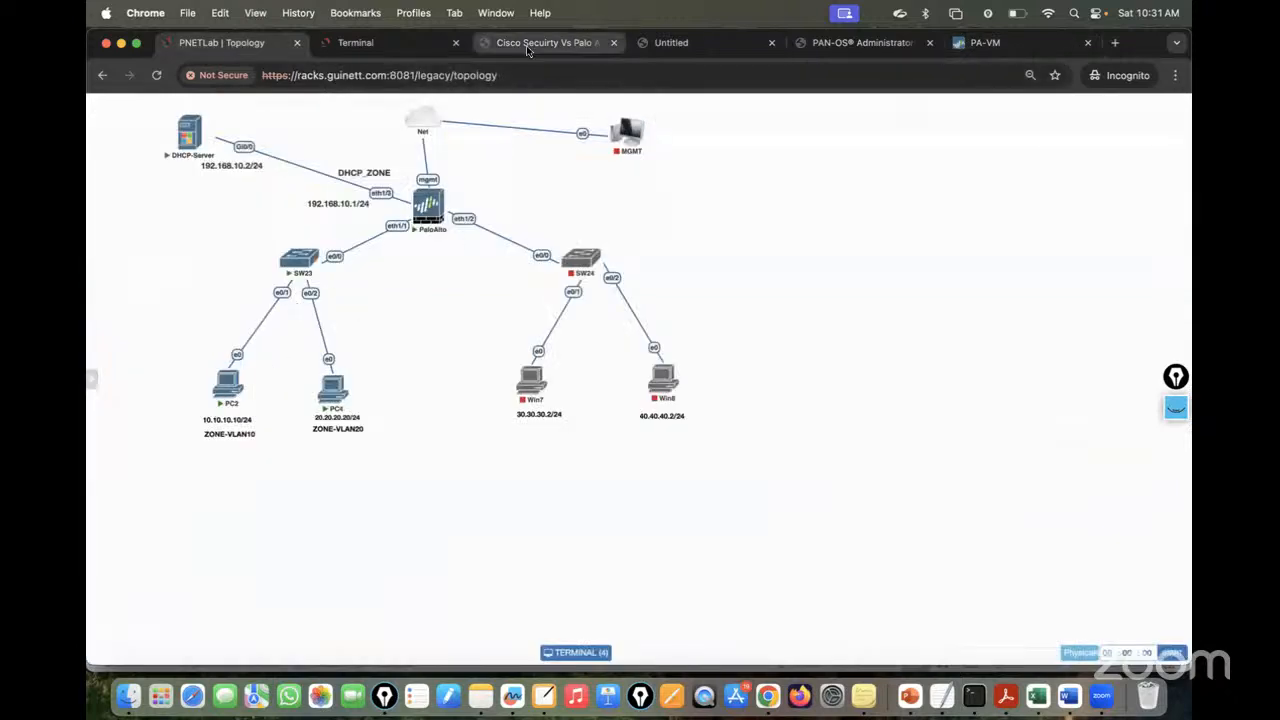
- Confirm PC4's ping to 10.10.10.10 times out, then add a new security rule
click(385, 43)
click(179, 101)
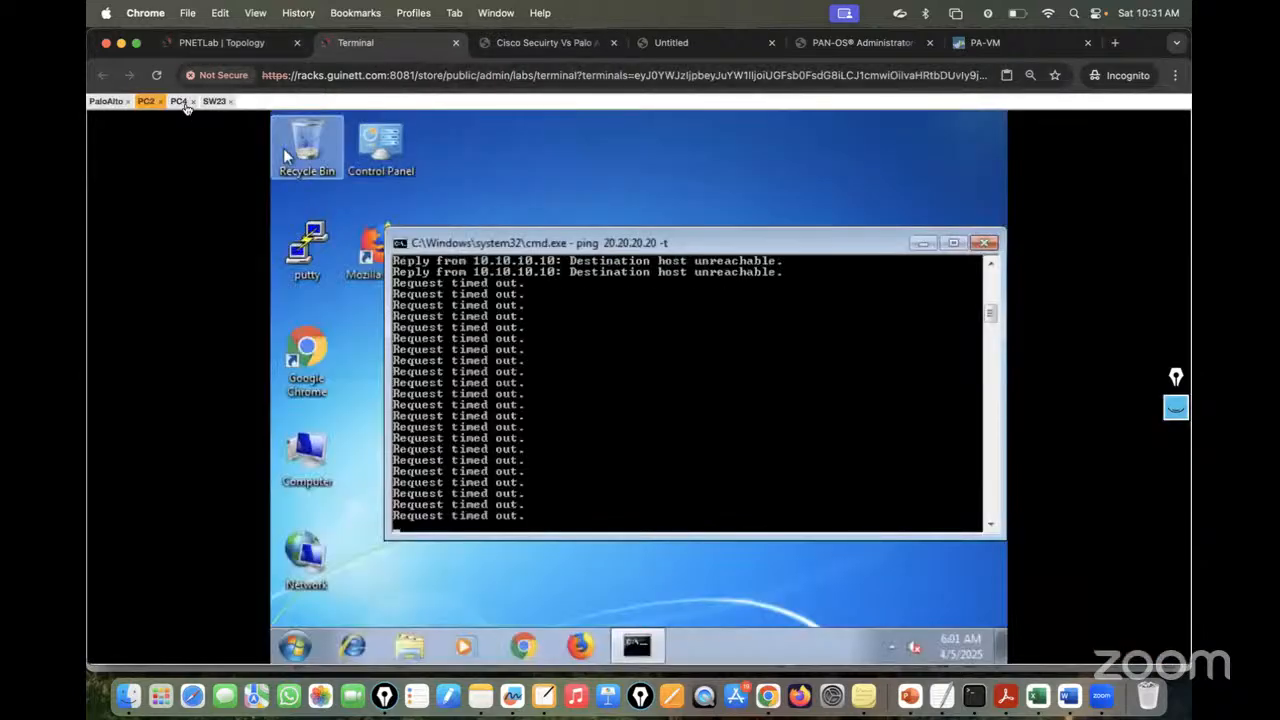
click(1022, 43)
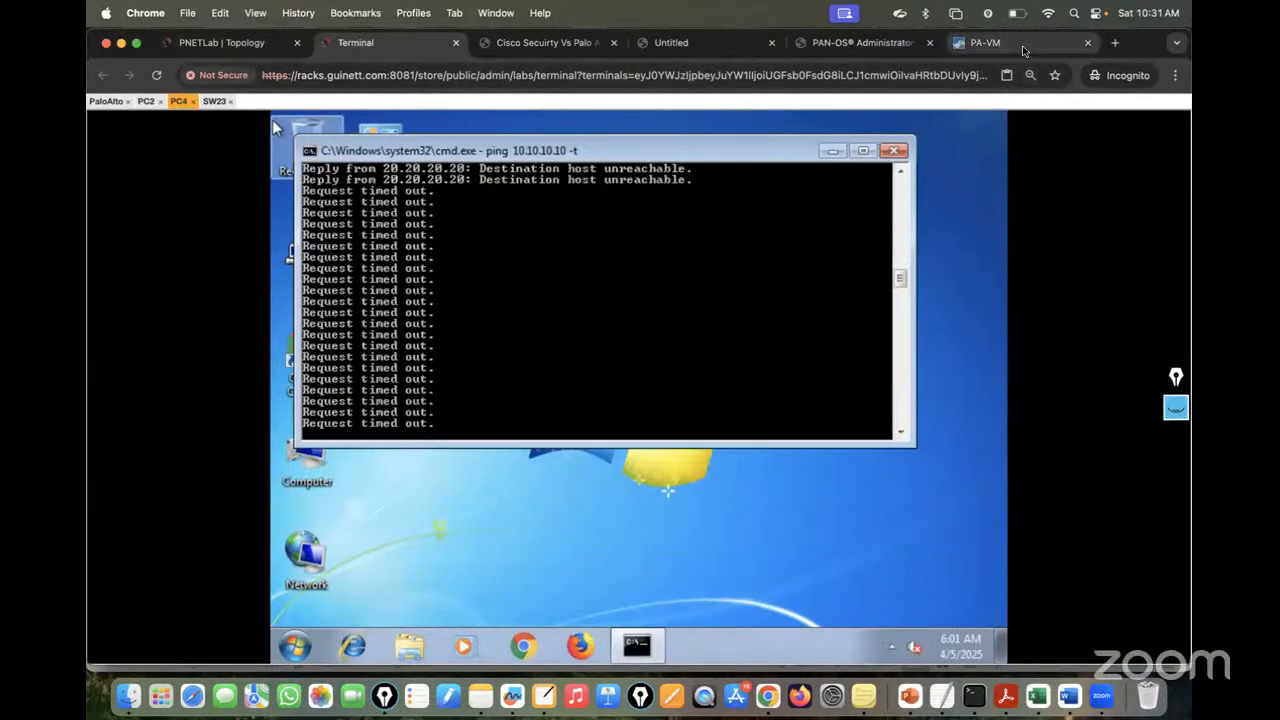
click(258, 633)
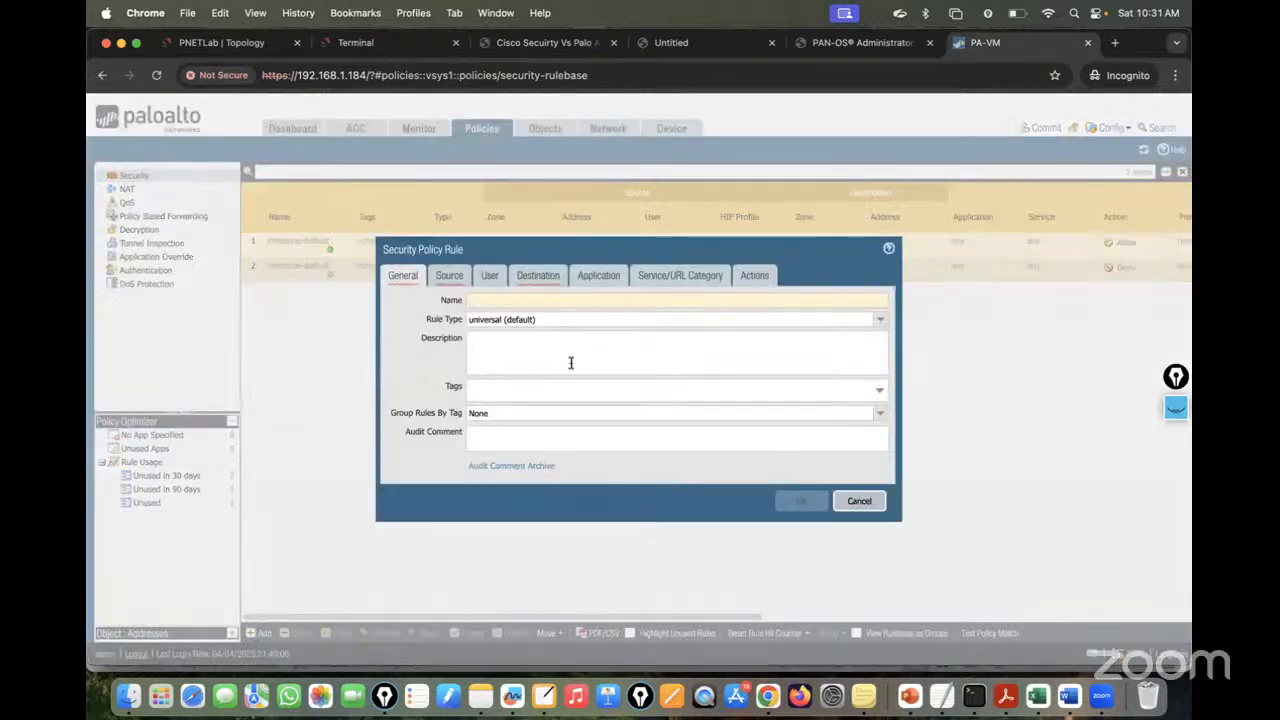
- Name the rule VLAN10-to-VLAN20 with source zone VLAN10-Zone and address 10.10.10.0/24
text(VLAN10-to-VLAN20-Policy)
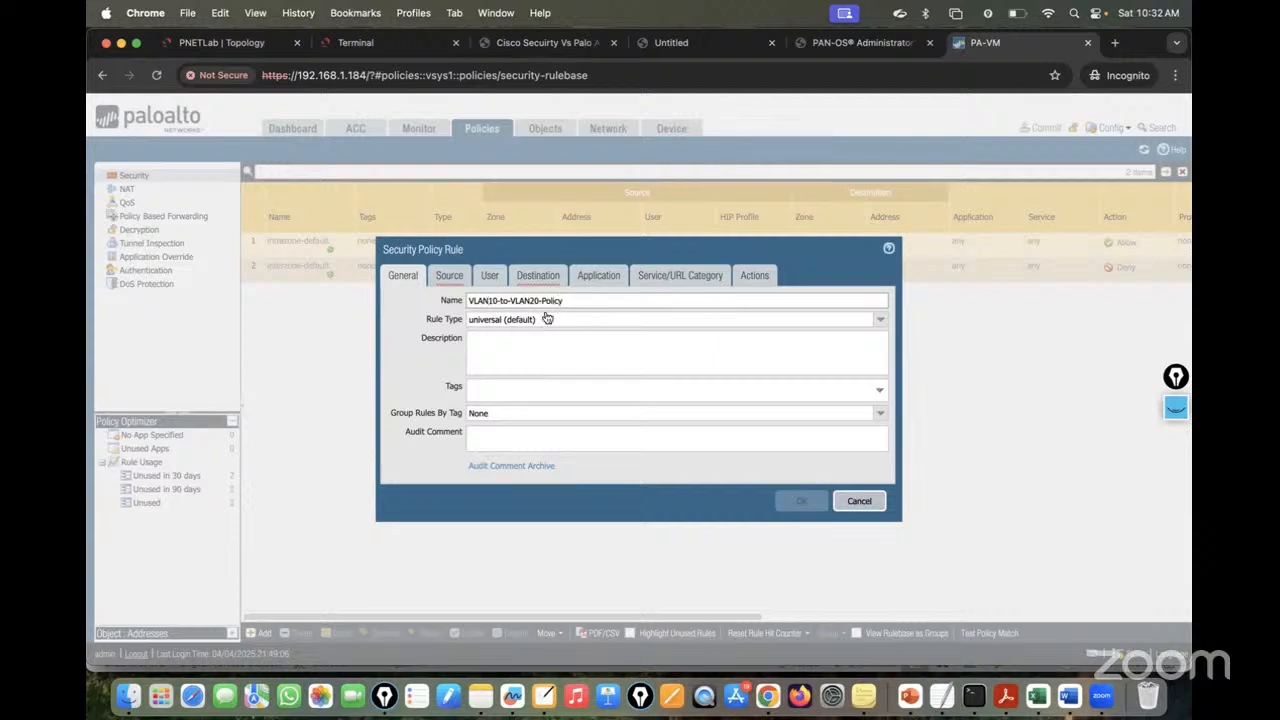
key(super+a)
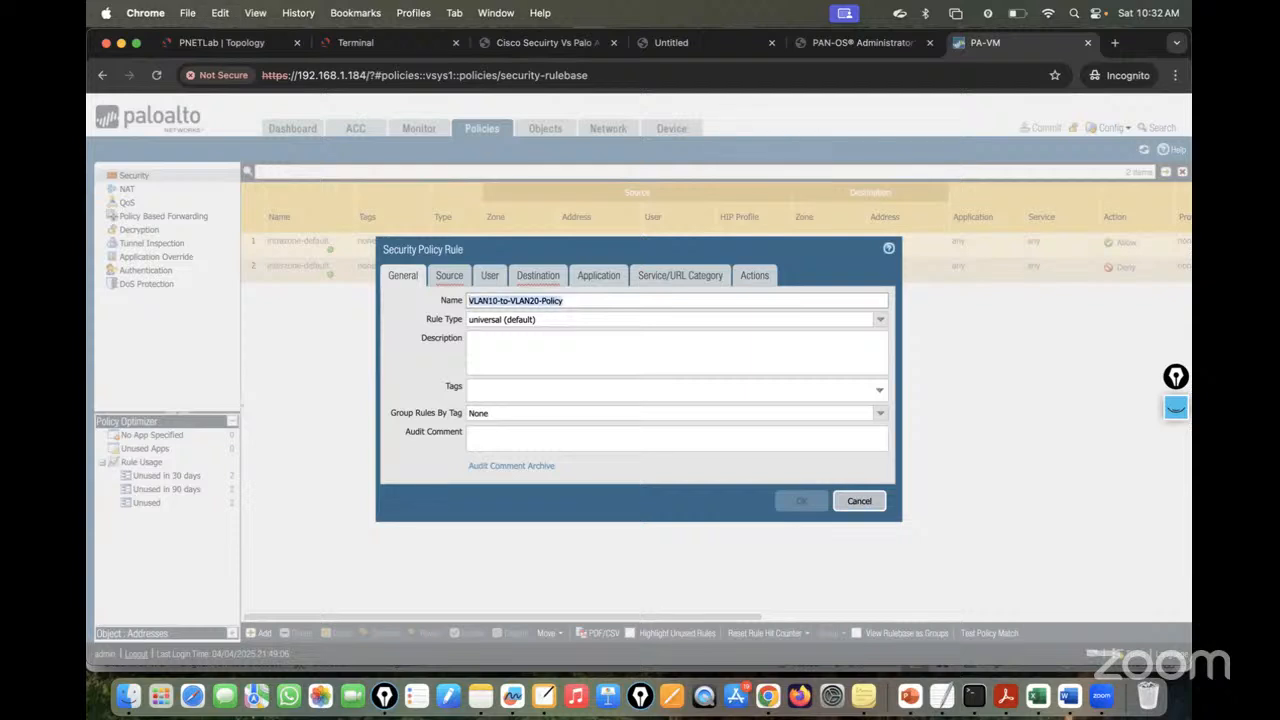
click(449, 276)
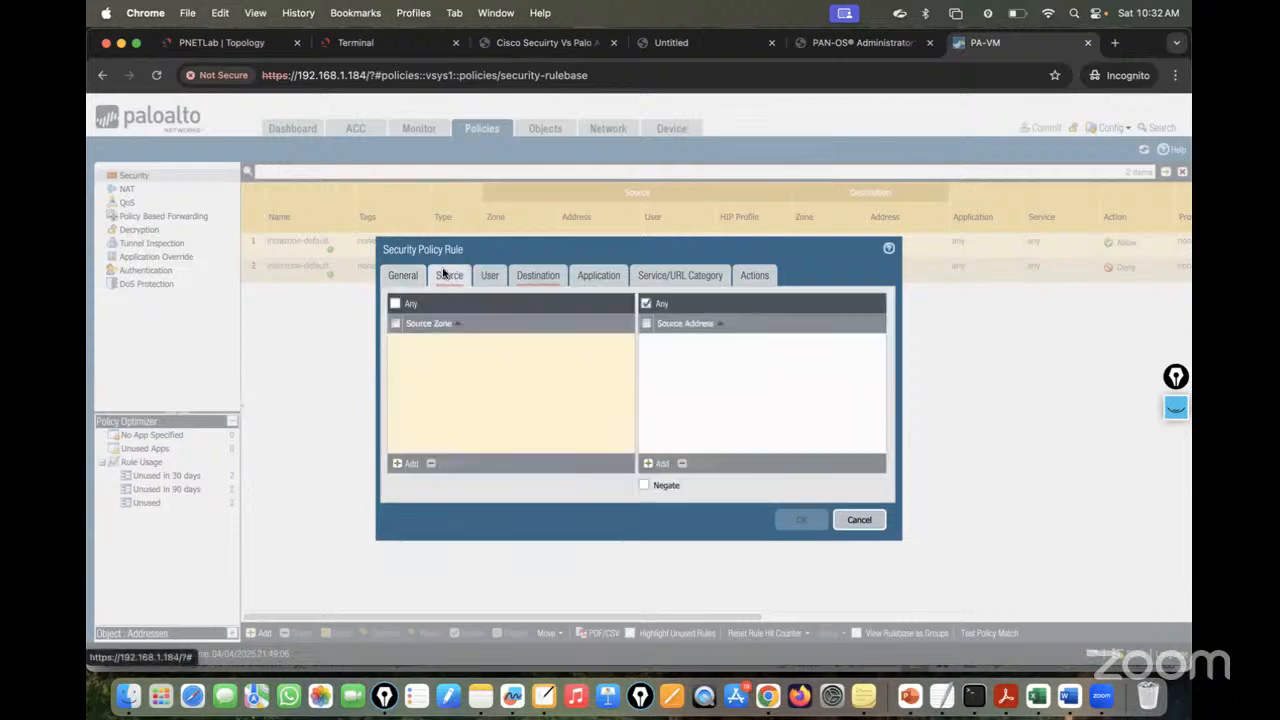
click(406, 463)
click(432, 357)
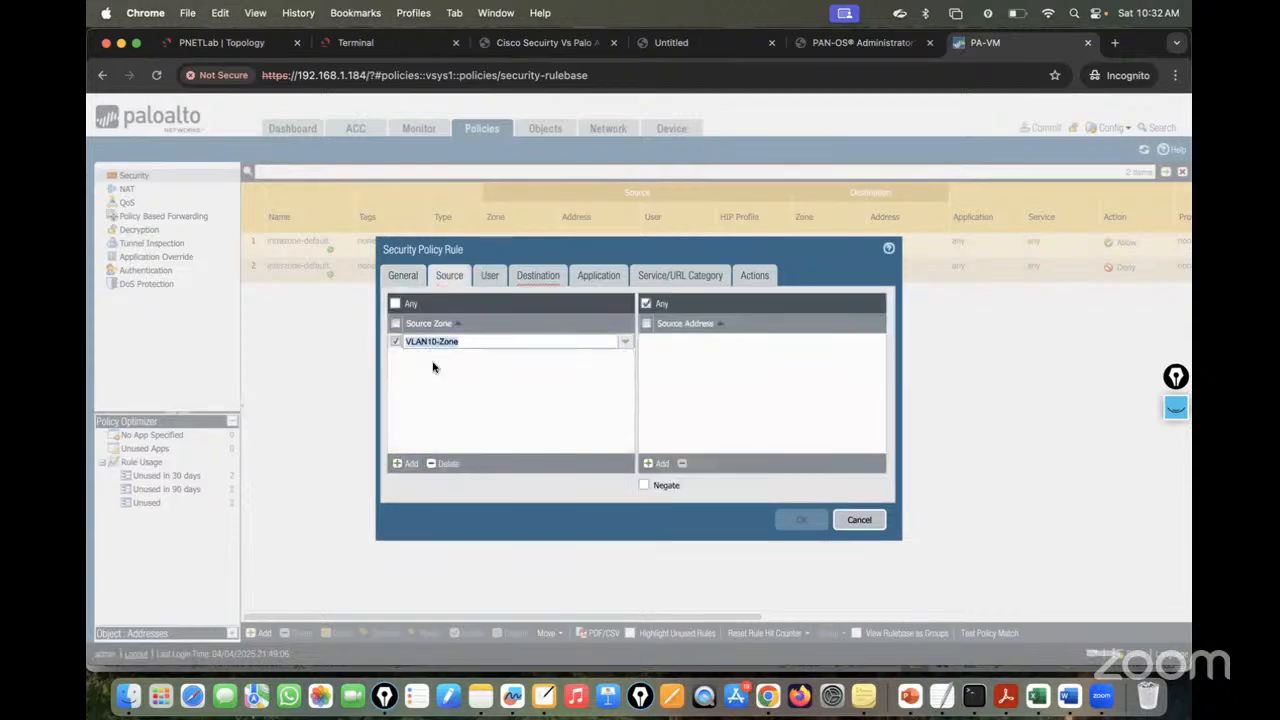
click(520, 432)
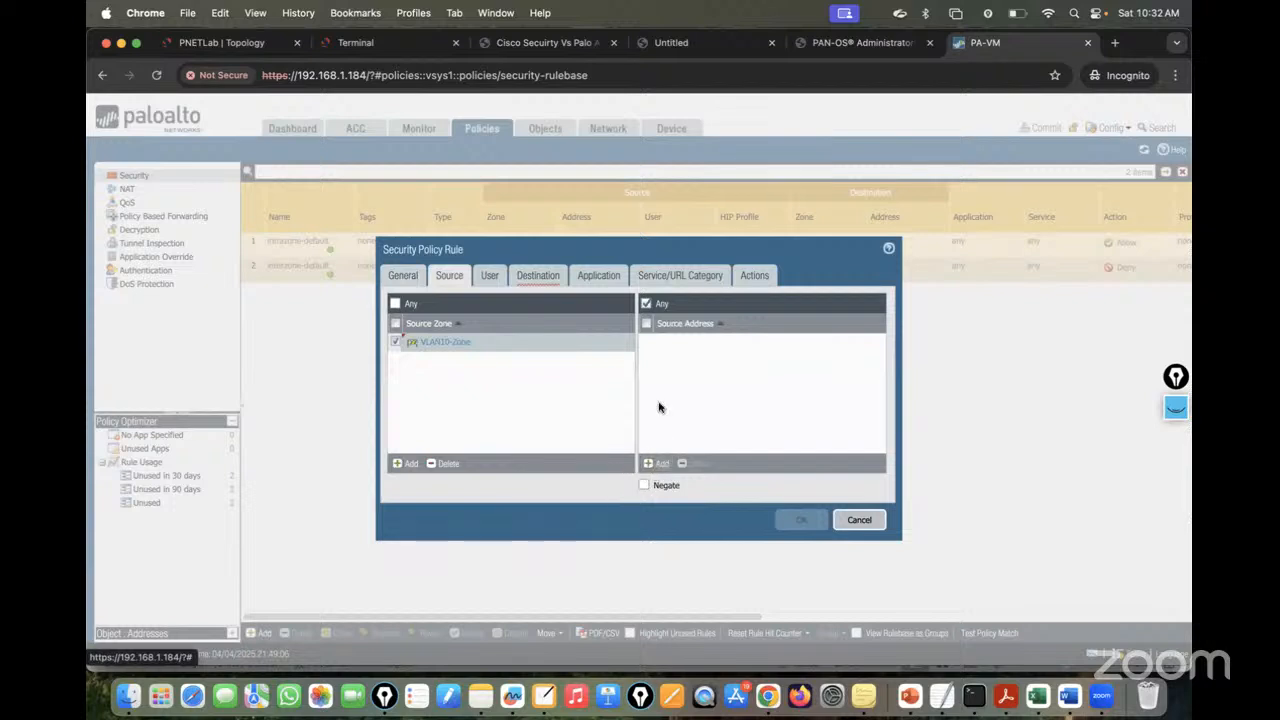
click(657, 463)
text(10.10.10.0/24)
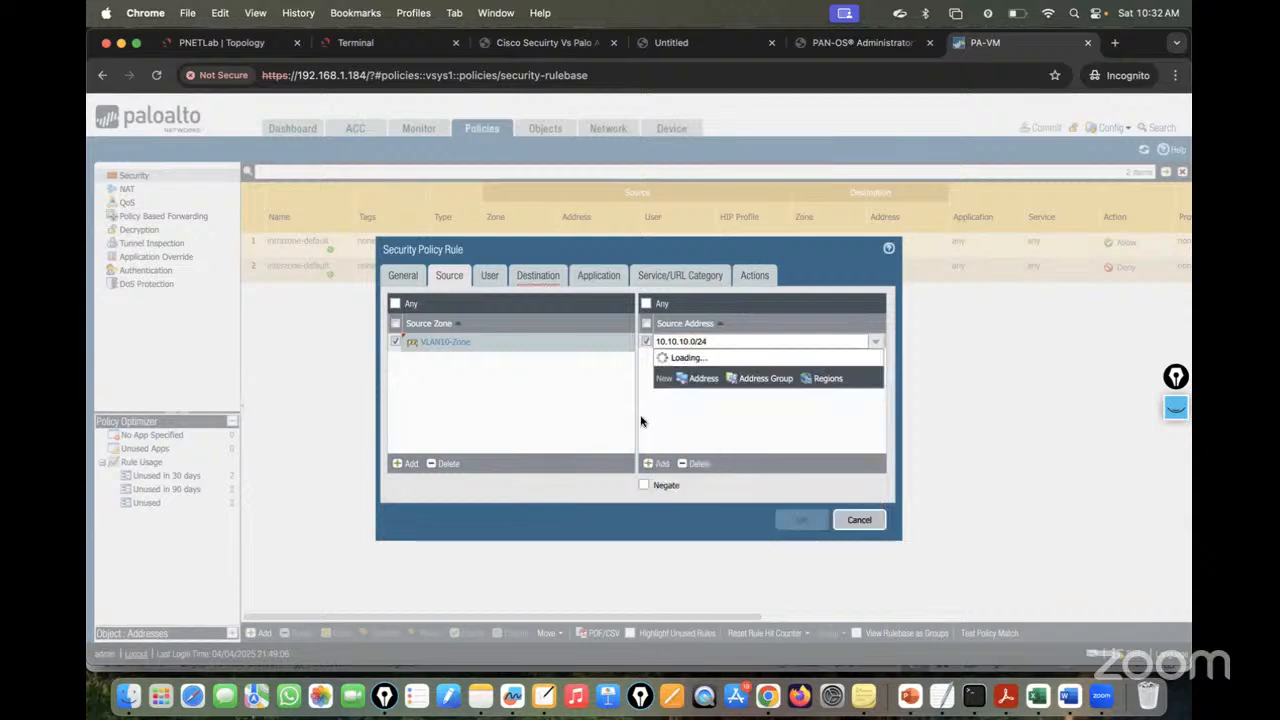
click(737, 423)
- Set the destination zone to VLAN20-Zone and destination address 20.20.20.0/24
click(539, 284)
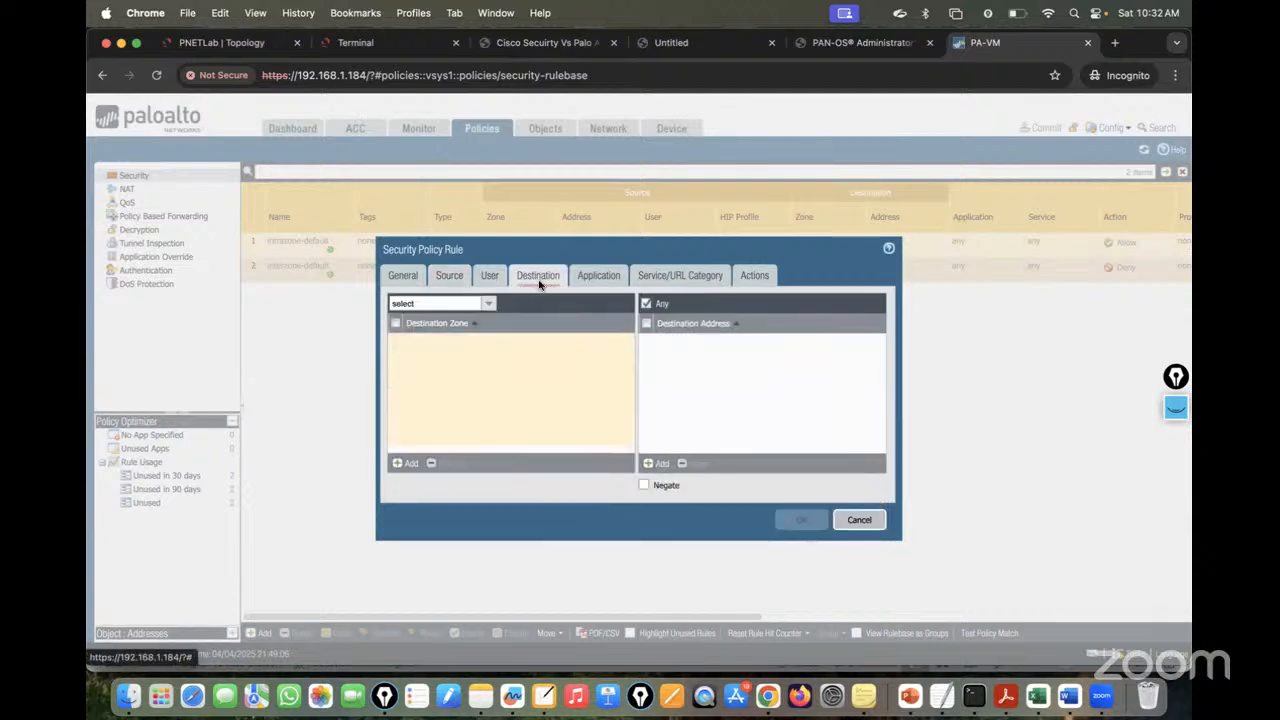
click(405, 463)
click(430, 369)
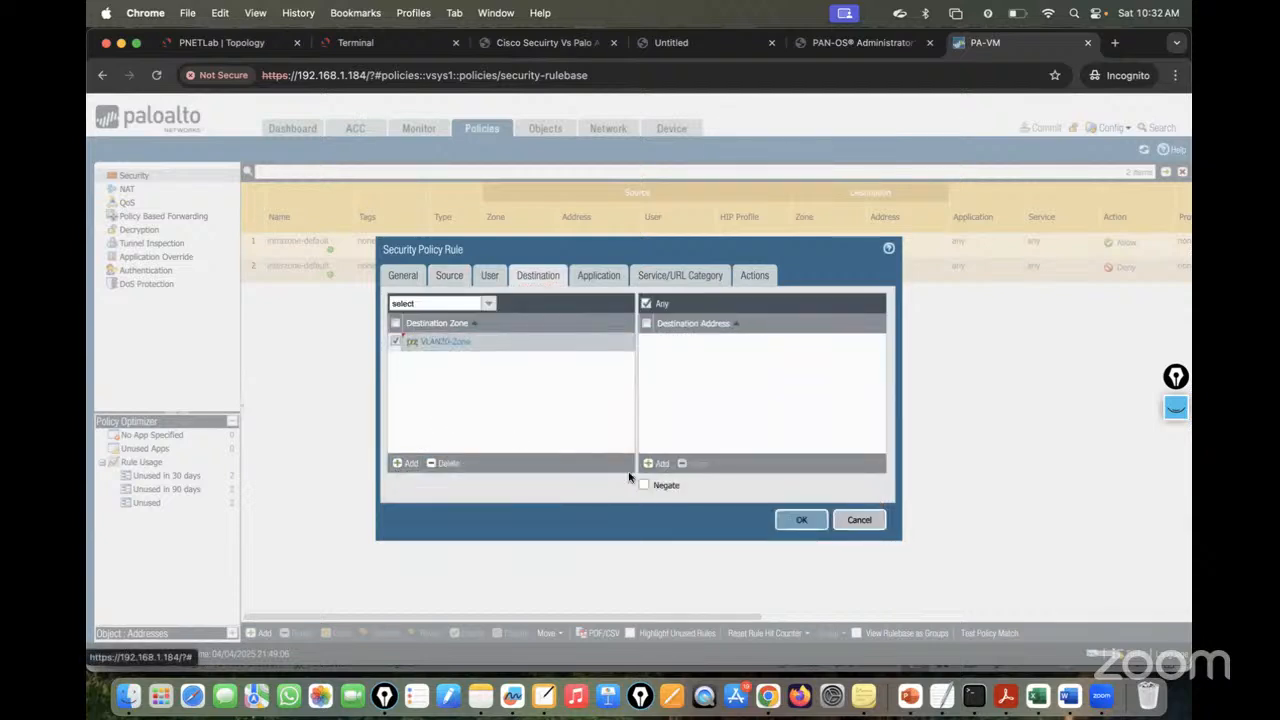
click(657, 463)
text(20)
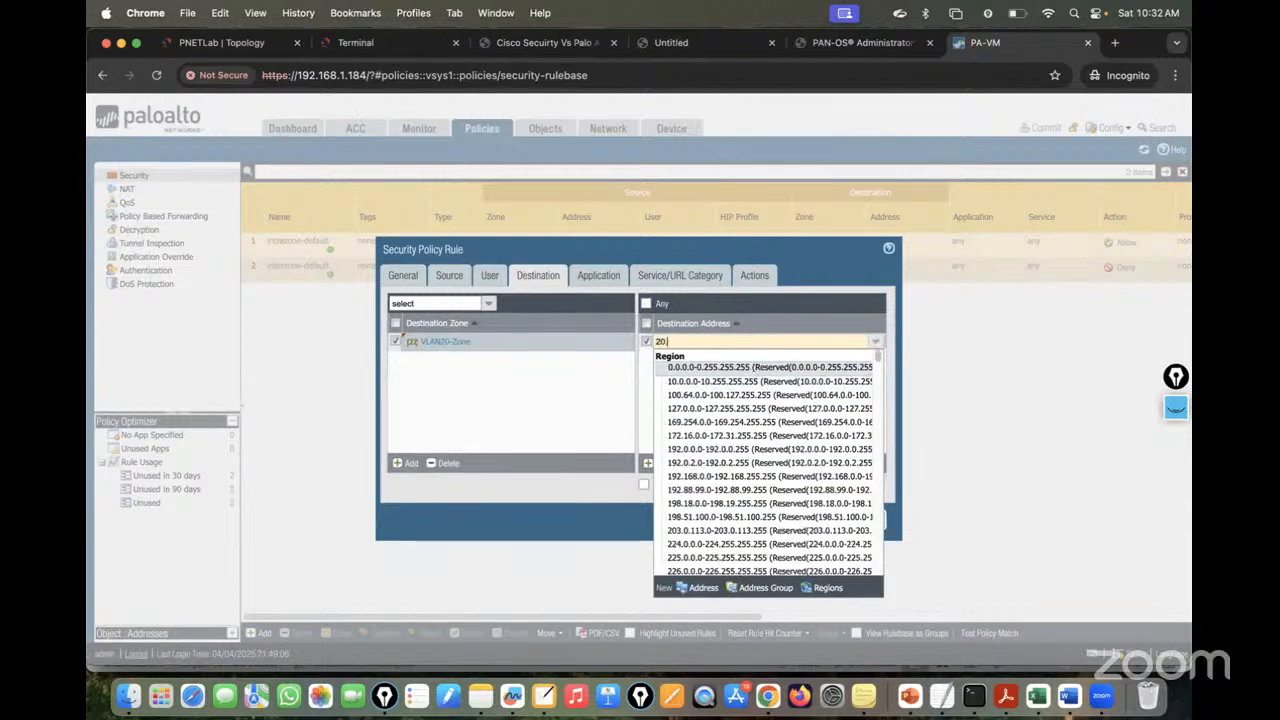
text(.20.20.0/)
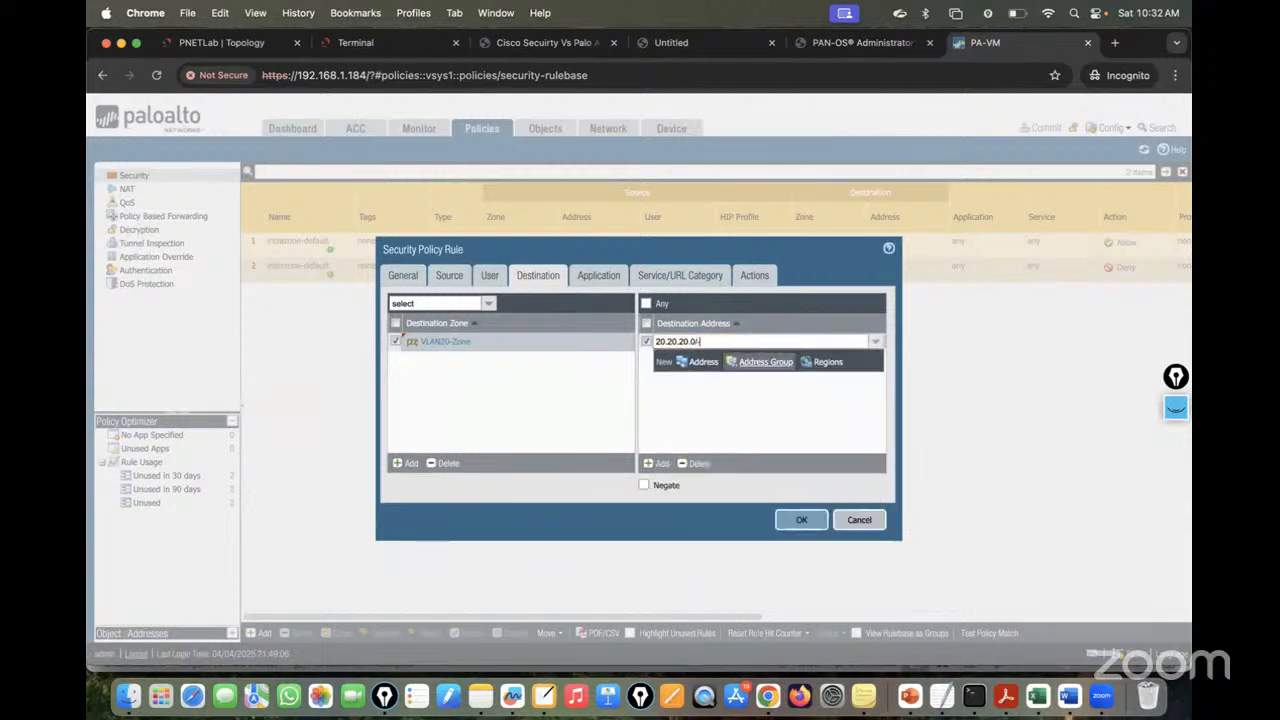
text(24)
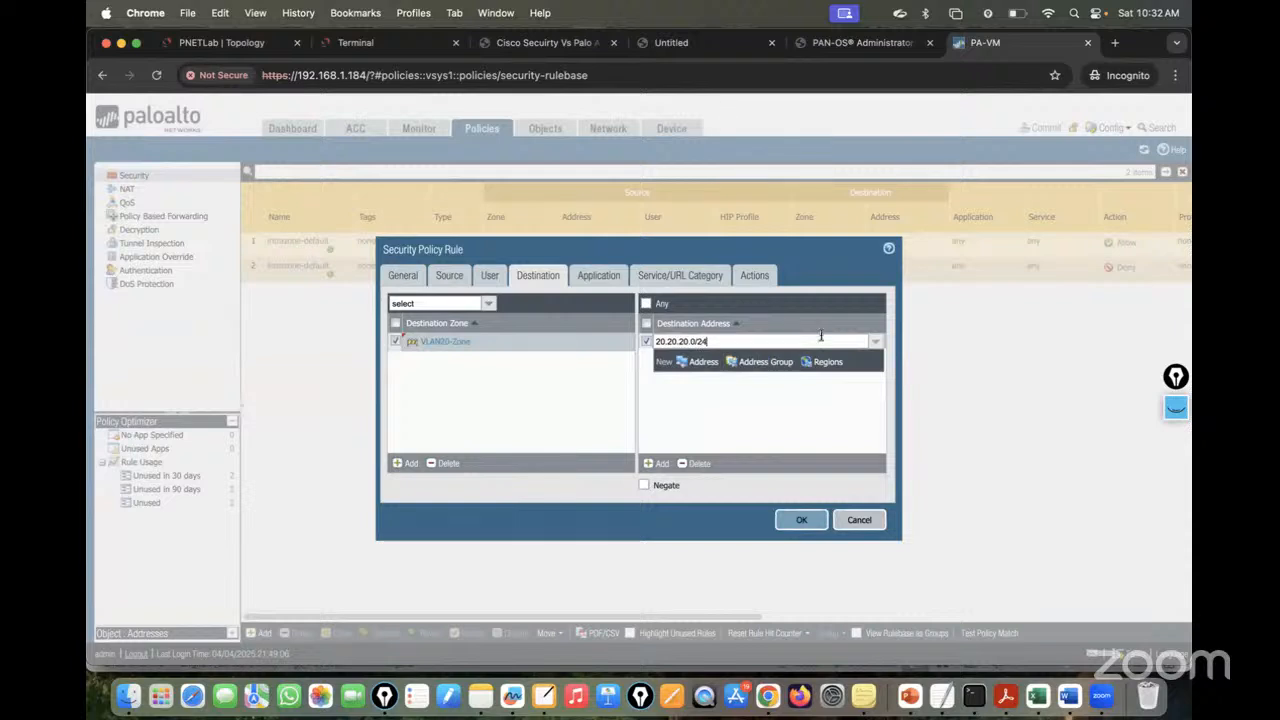
click(784, 410)
- Review the Application, Service and Actions settings, then save the rule
click(576, 277)
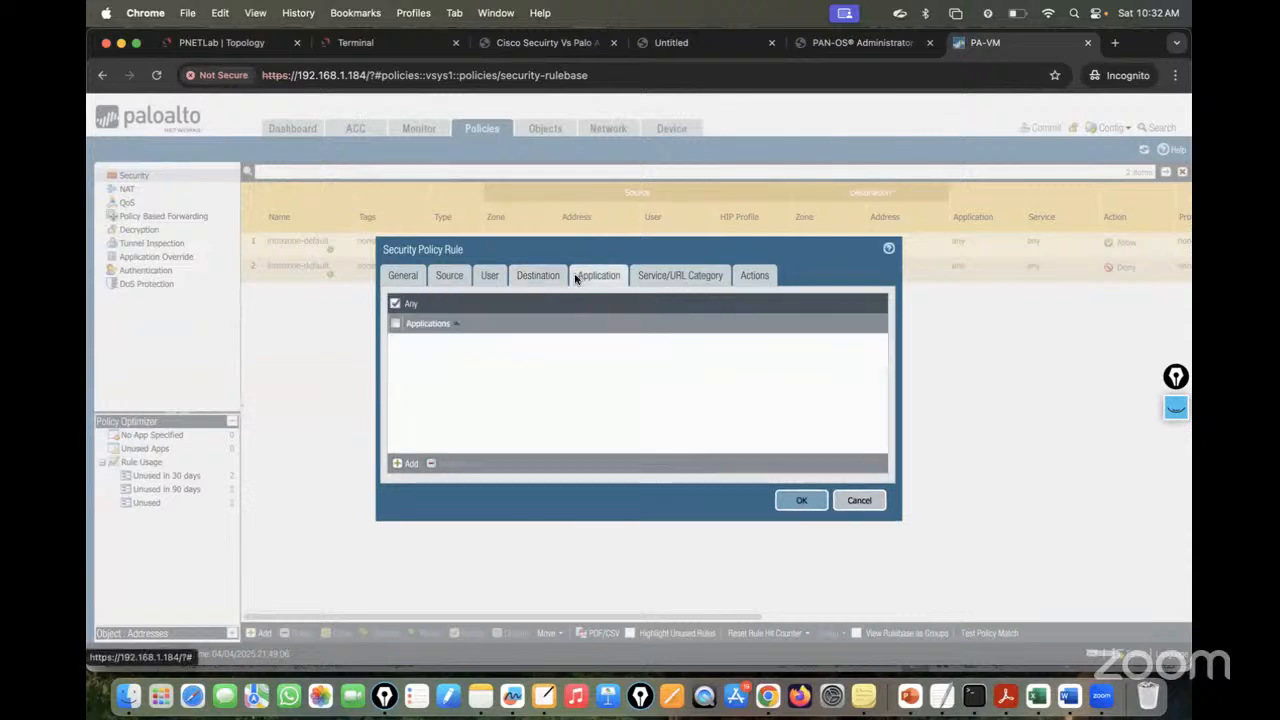
click(665, 277)
click(765, 276)
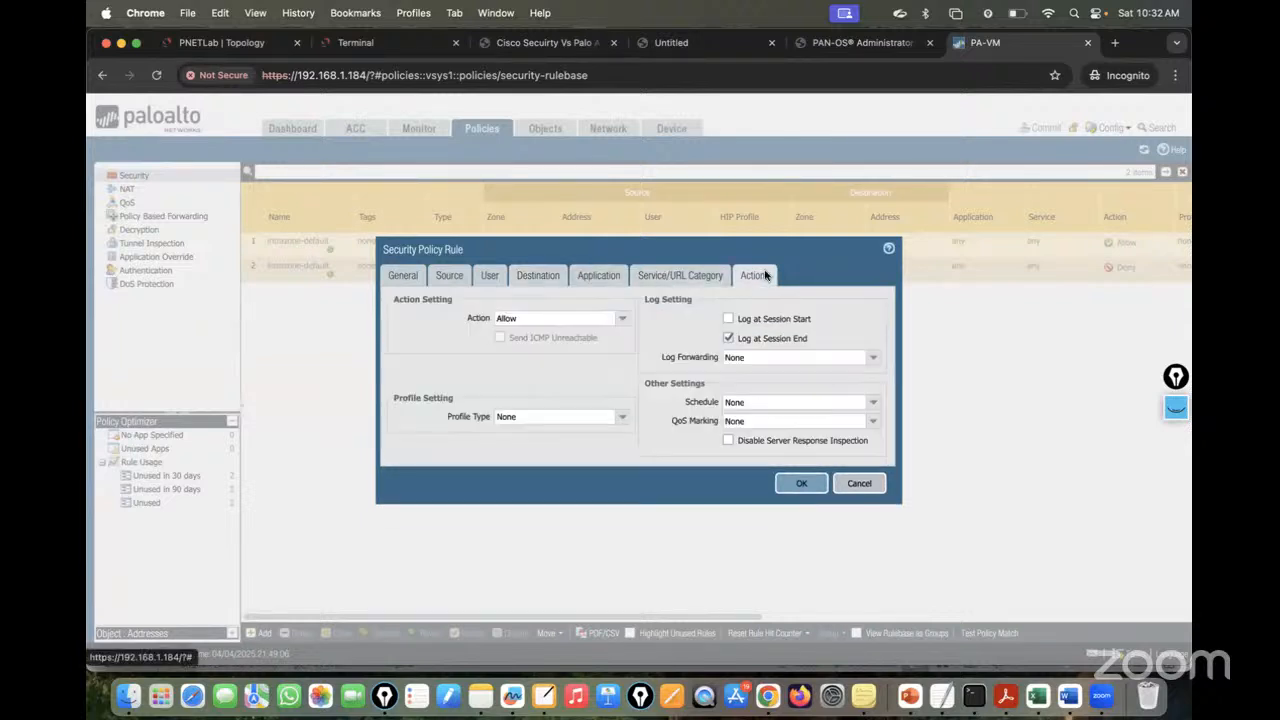
right_click(655, 418)
click(664, 481)
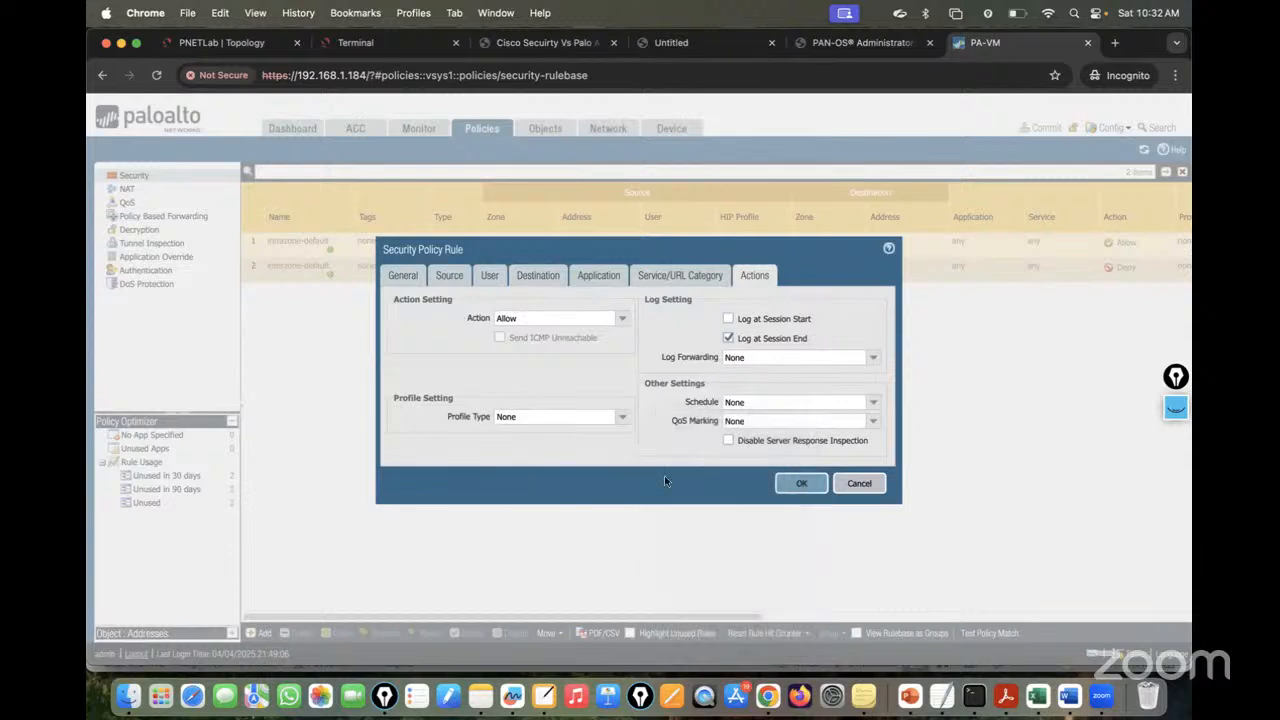
click(801, 484)
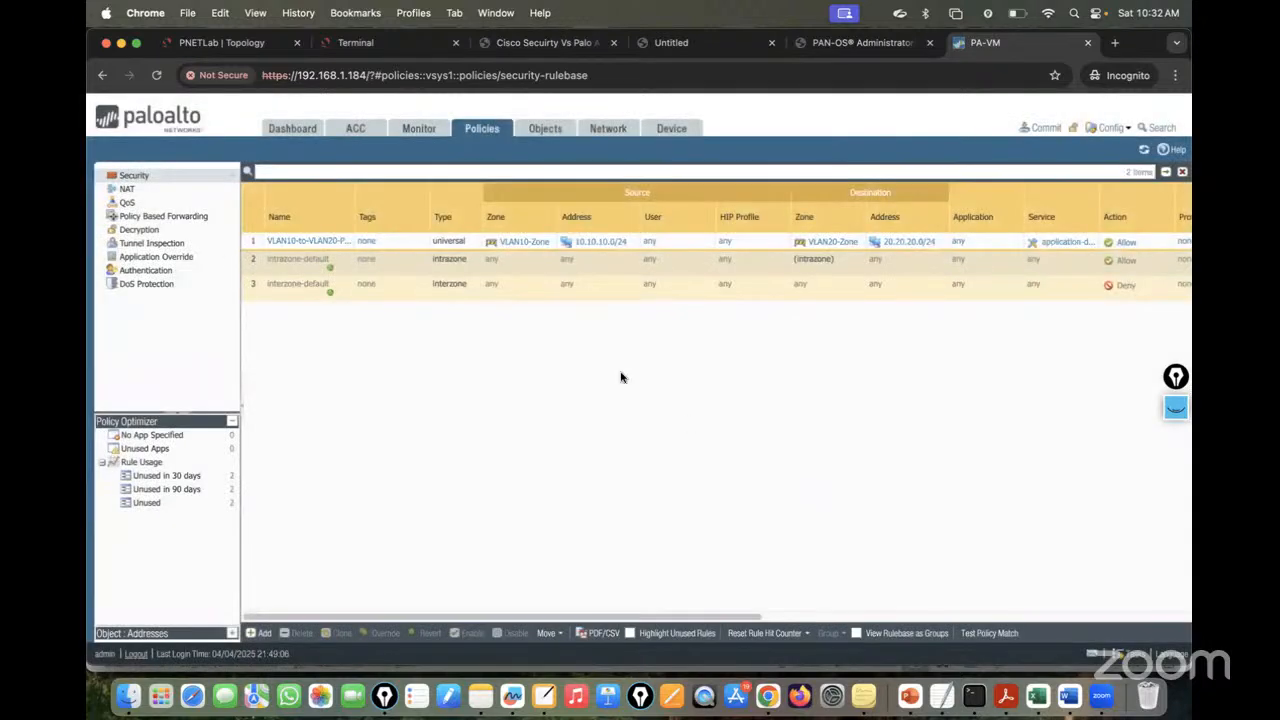
click(228, 44)
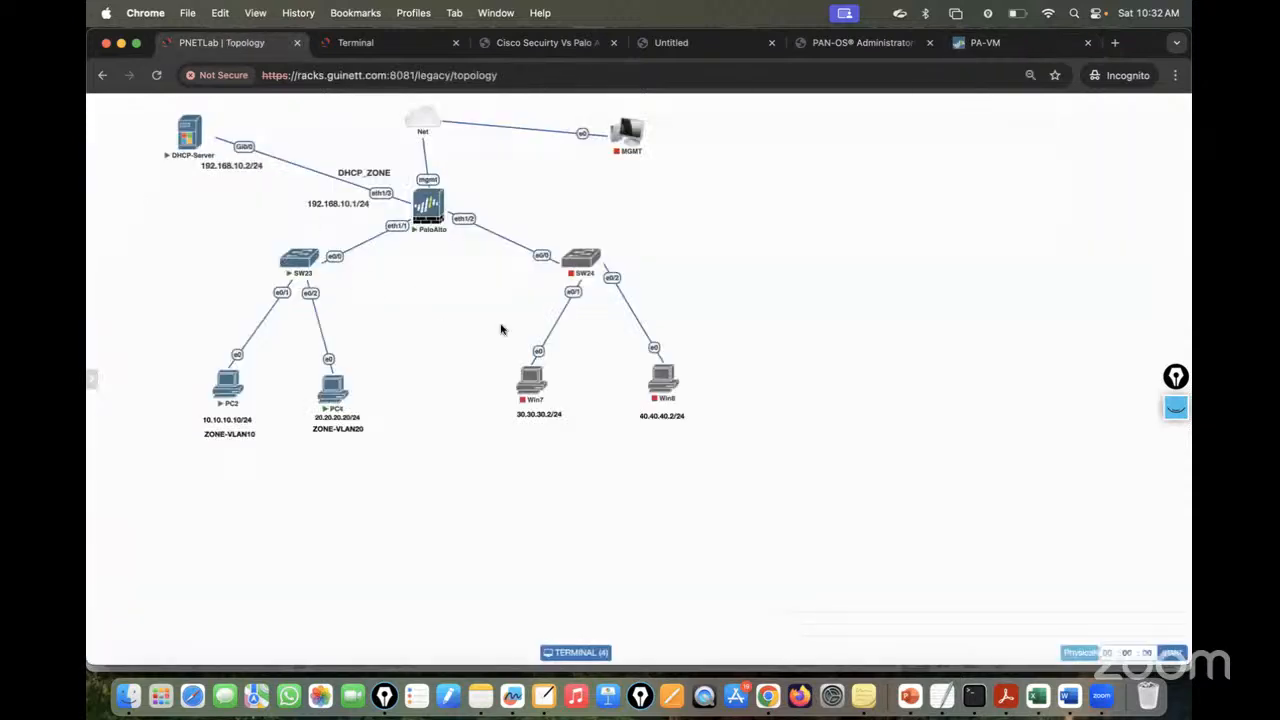
click(1175, 410)
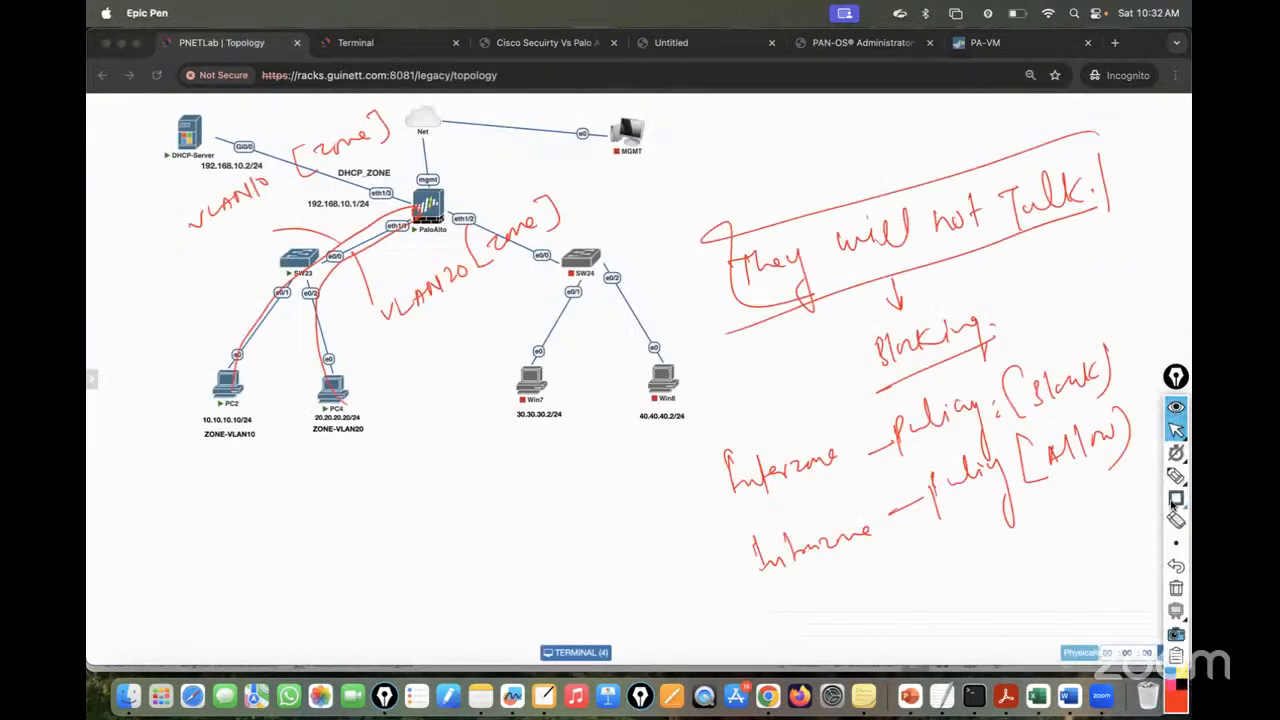
click(1176, 589)
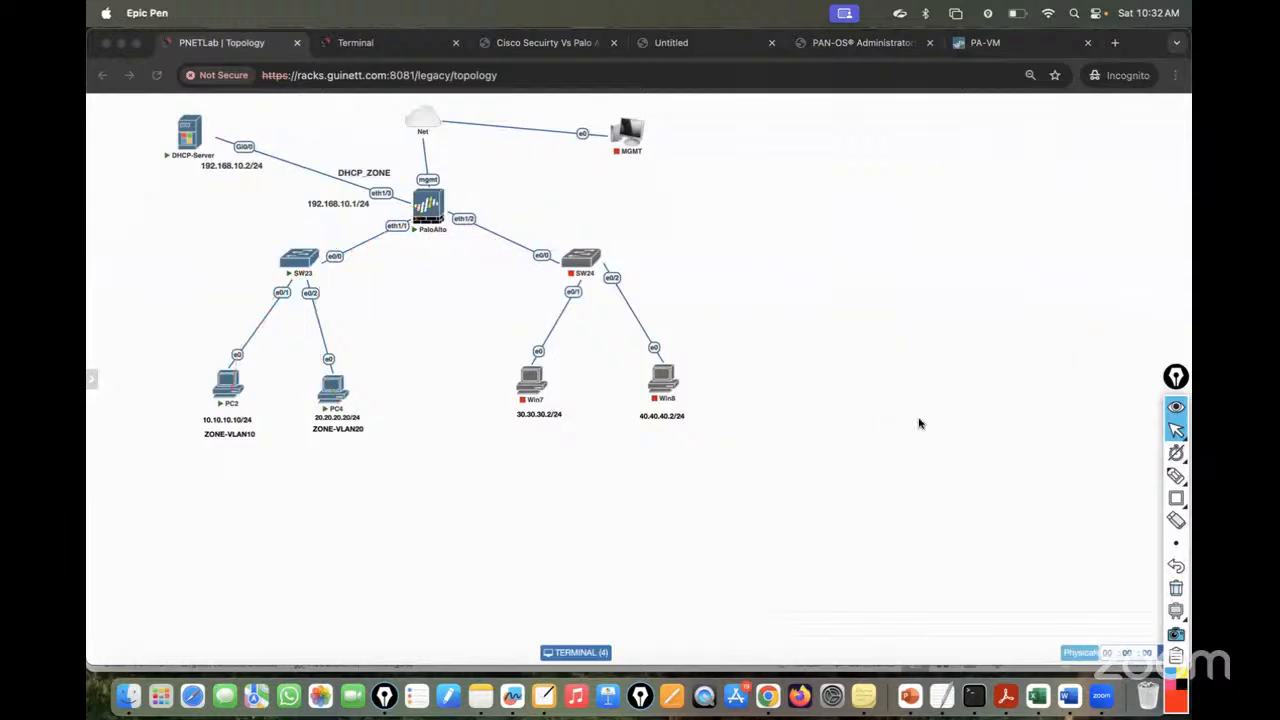
click(1176, 476)
mouse_move(797, 230)
mouse_down()
mouse_move(801, 258)
mouse_move(1006, 180)
mouse_up()
drag(838, 260, 980, 220)
mouse_move(243, 370)
mouse_down()
mouse_move(374, 220)
mouse_move(414, 251)
mouse_move(335, 367)
mouse_up()
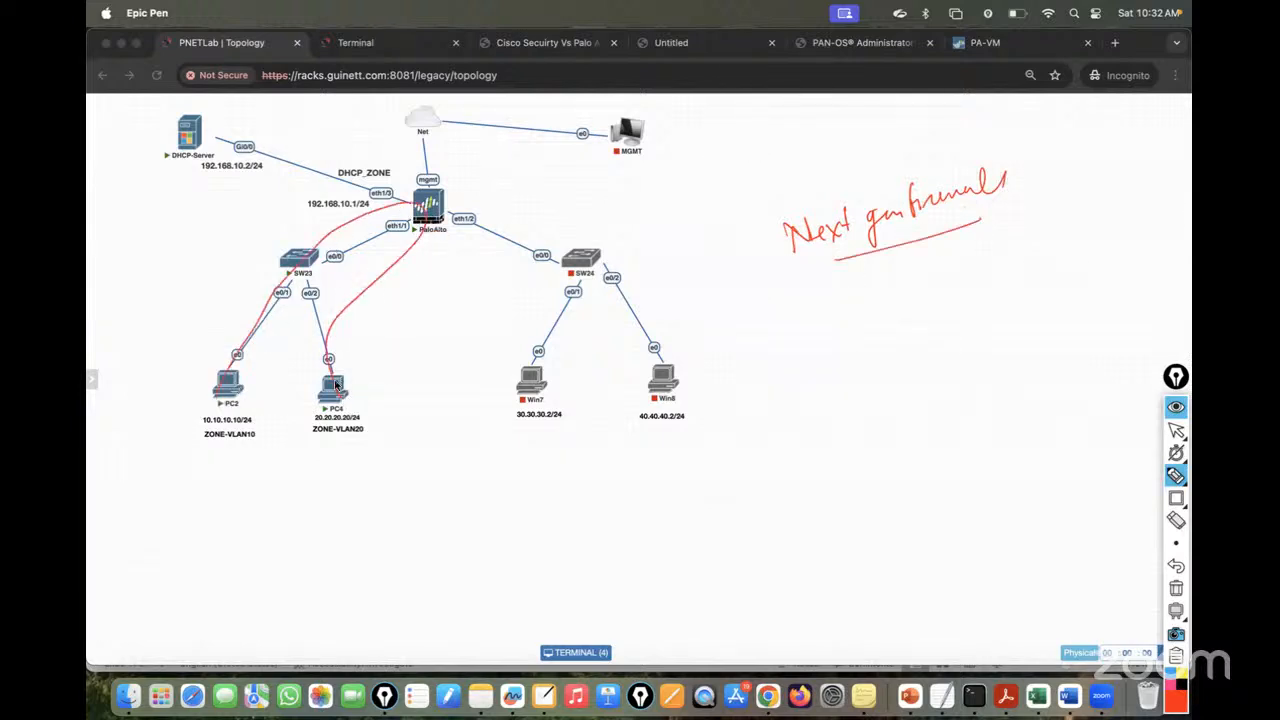
drag(237, 368, 230, 404)
drag(348, 399, 350, 392)
mouse_move(444, 204)
mouse_down()
mouse_move(566, 140)
mouse_move(582, 148)
mouse_move(606, 134)
mouse_move(507, 205)
mouse_up()
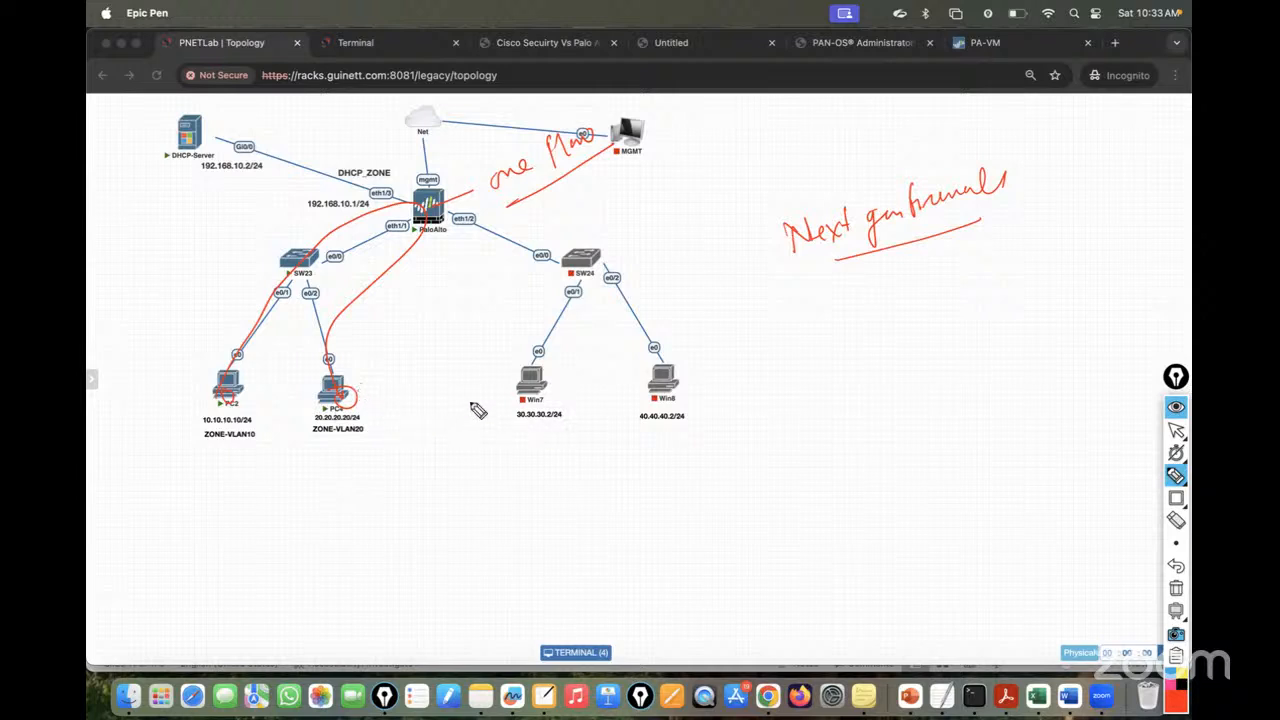
mouse_move(372, 402)
mouse_down()
mouse_move(450, 175)
mouse_move(290, 228)
mouse_move(214, 362)
mouse_up()
drag(401, 401, 407, 409)
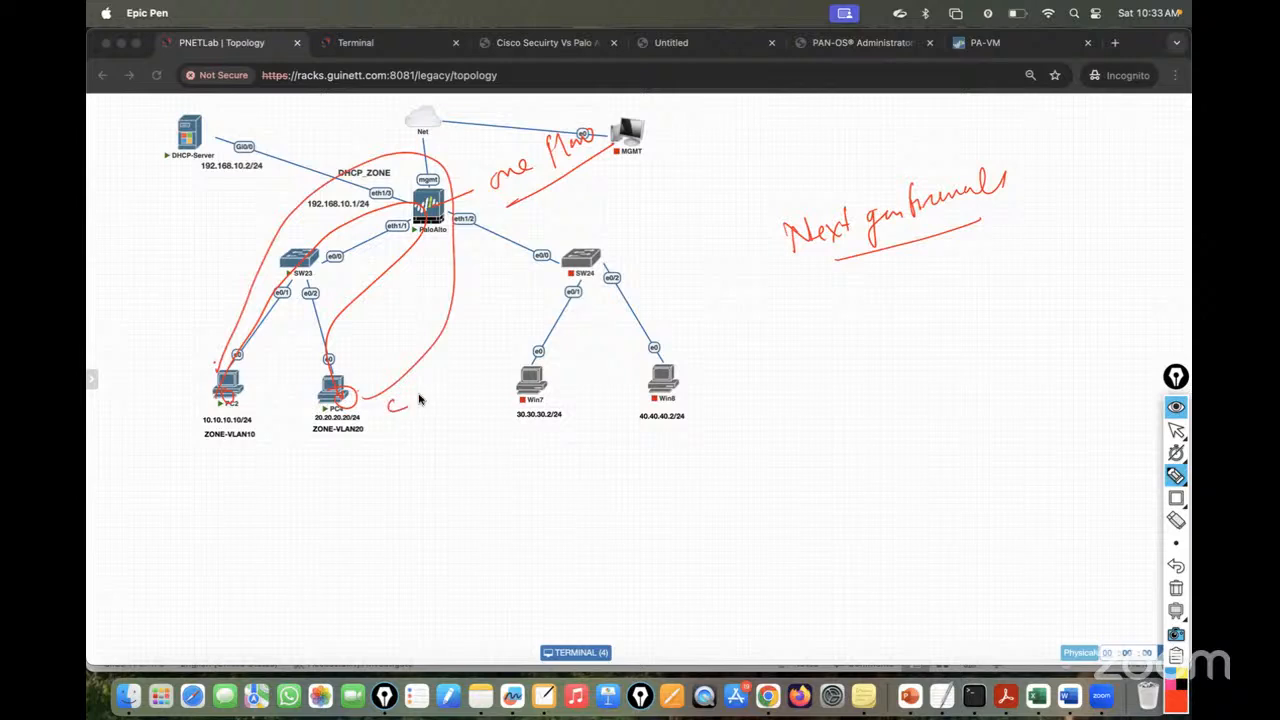
drag(178, 353, 160, 386)
mouse_move(740, 334)
mouse_down()
mouse_move(744, 318)
mouse_move(777, 333)
mouse_move(826, 318)
mouse_up()
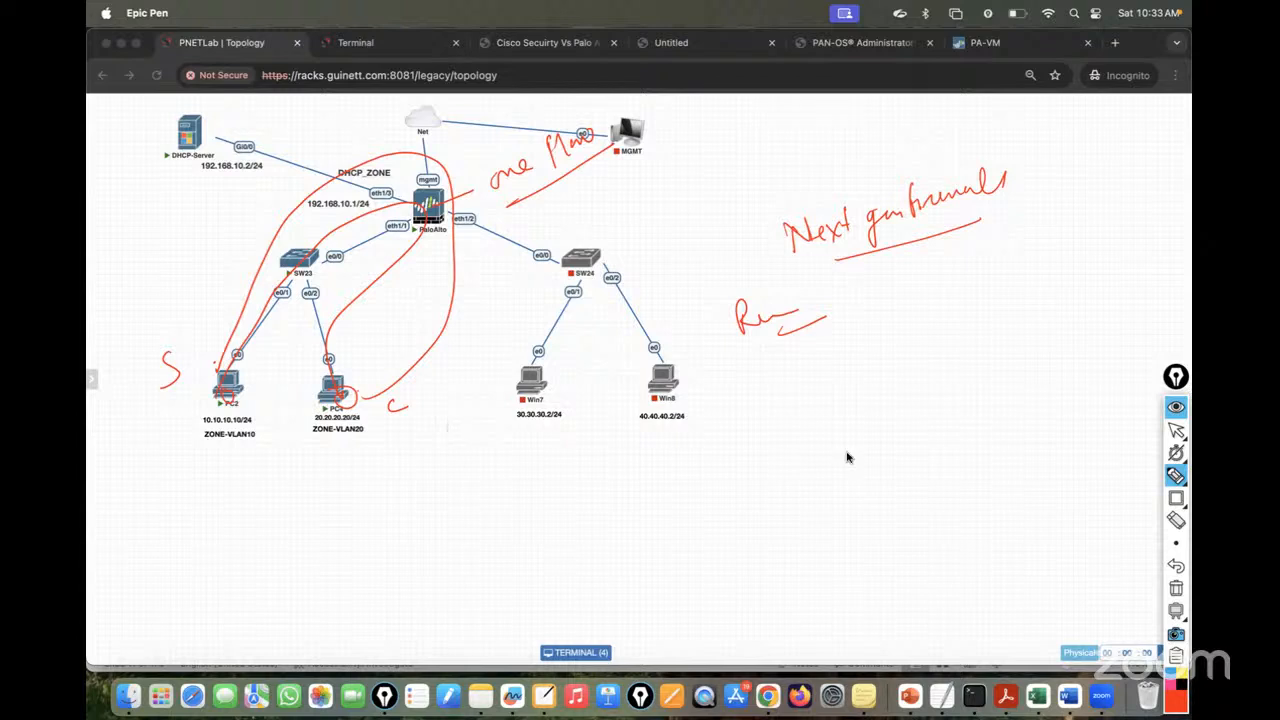
click(1176, 588)
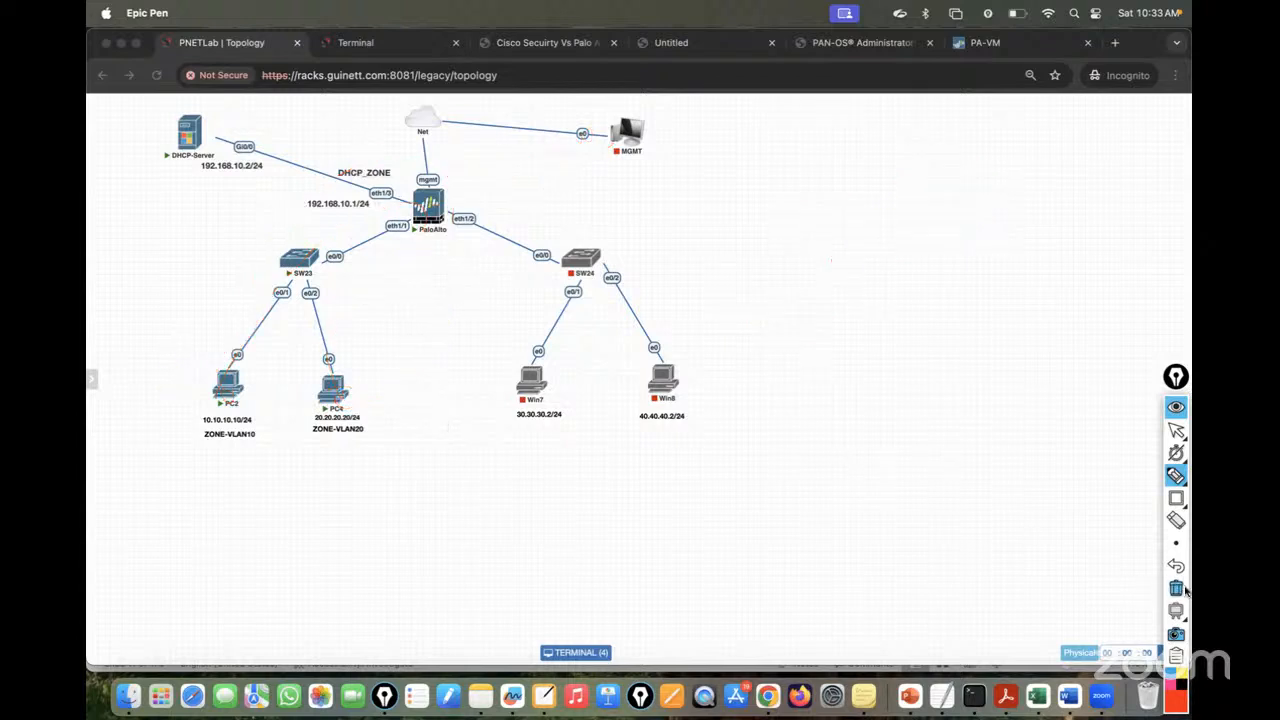
click(1176, 429)
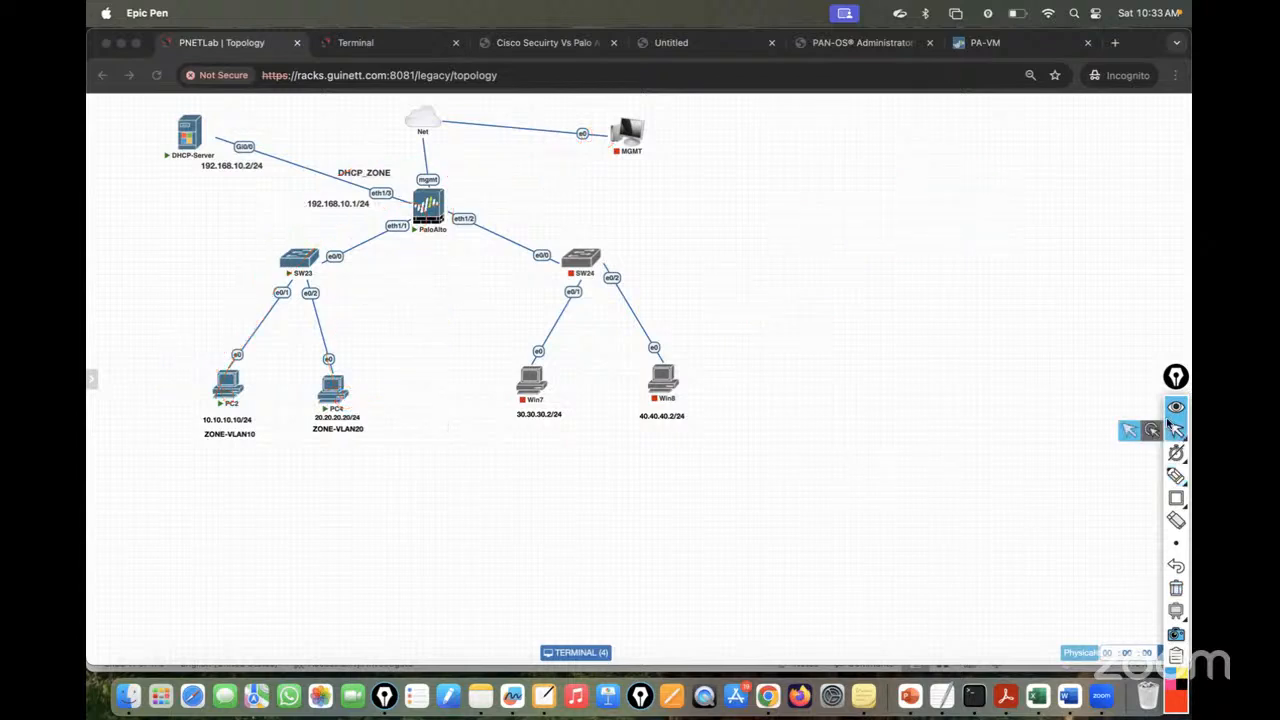
click(998, 45)
- Start a VLAN20-to rule with source zone VLAN20-Zone and a source address of 20
click(263, 633)
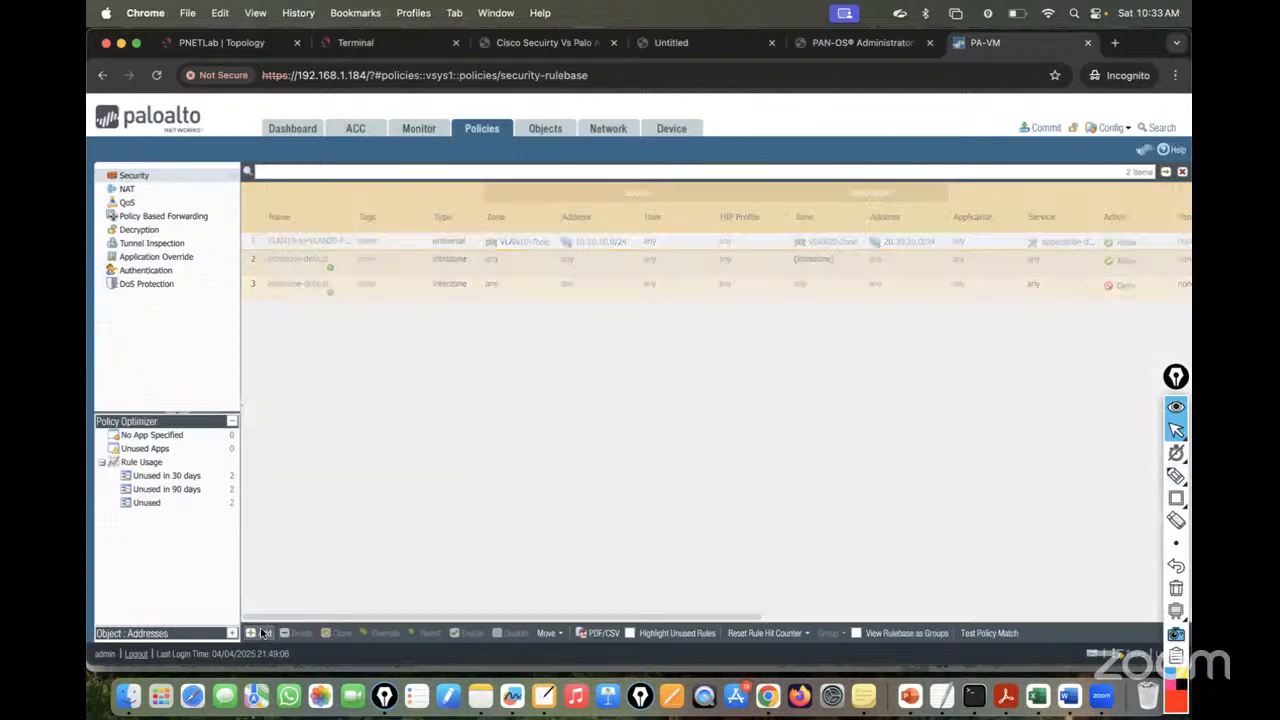
text(VLAN)
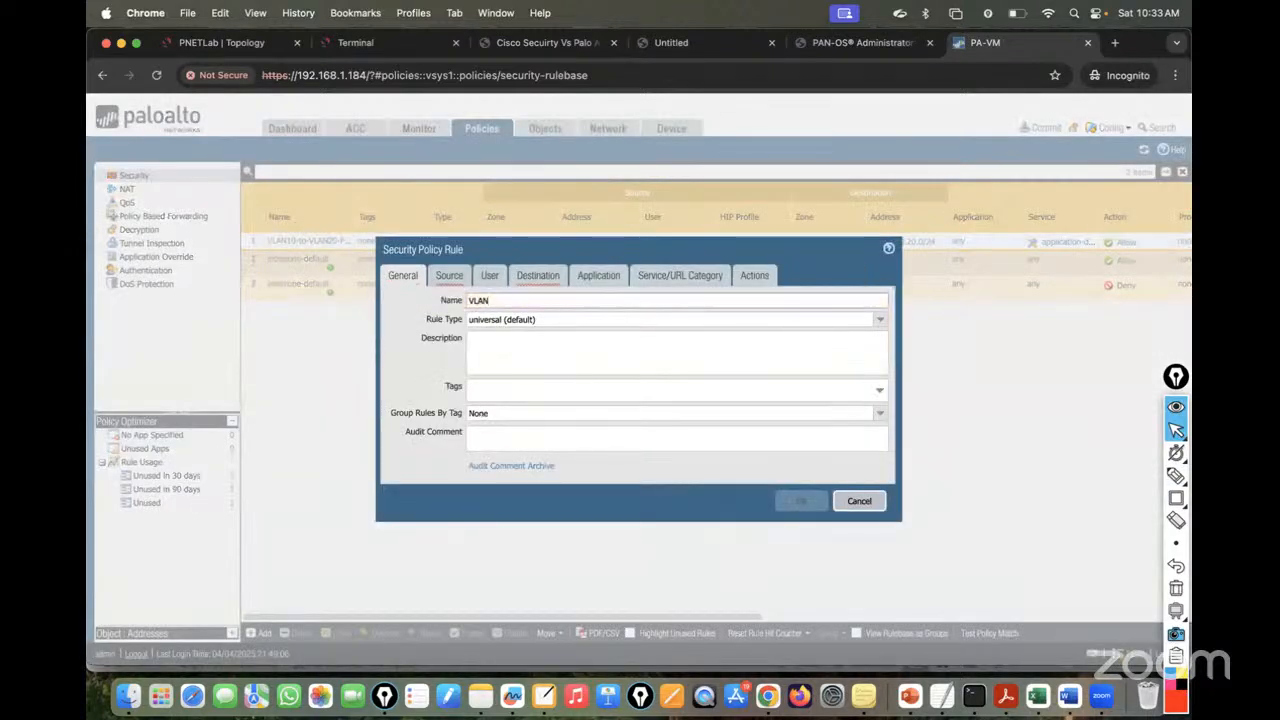
text(20-to-VLAN20_policy)
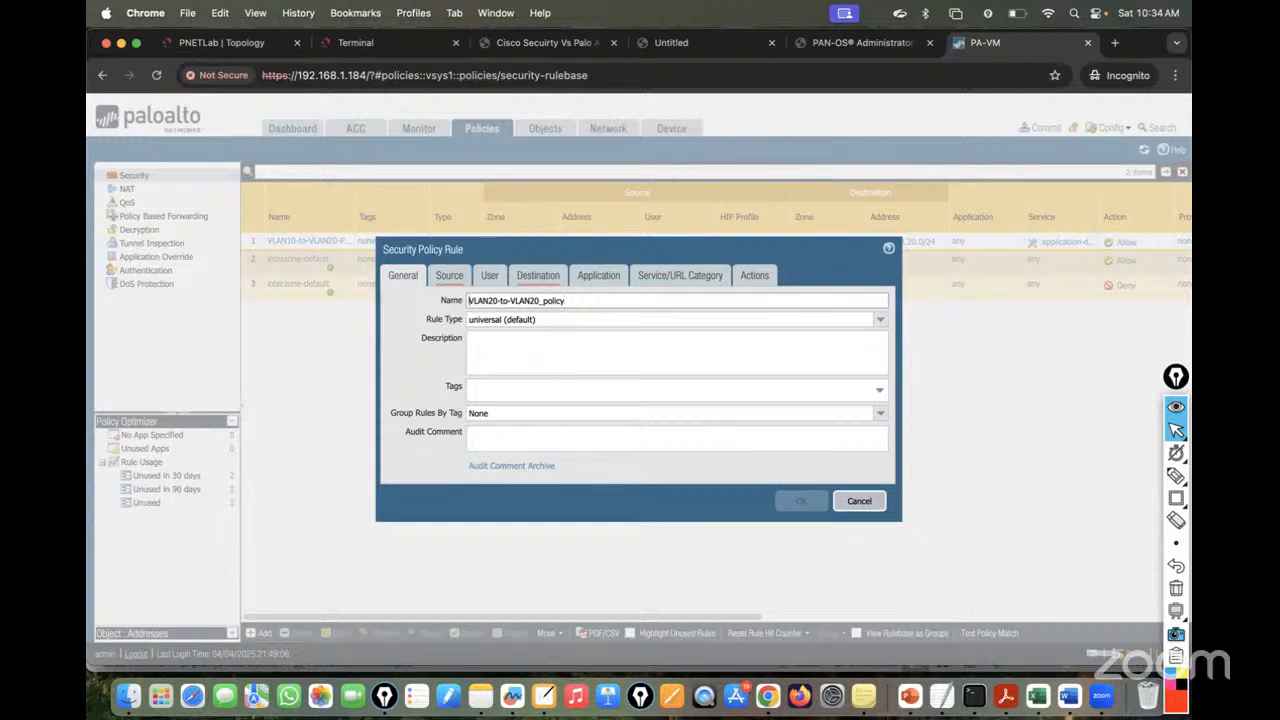
key(super+a)
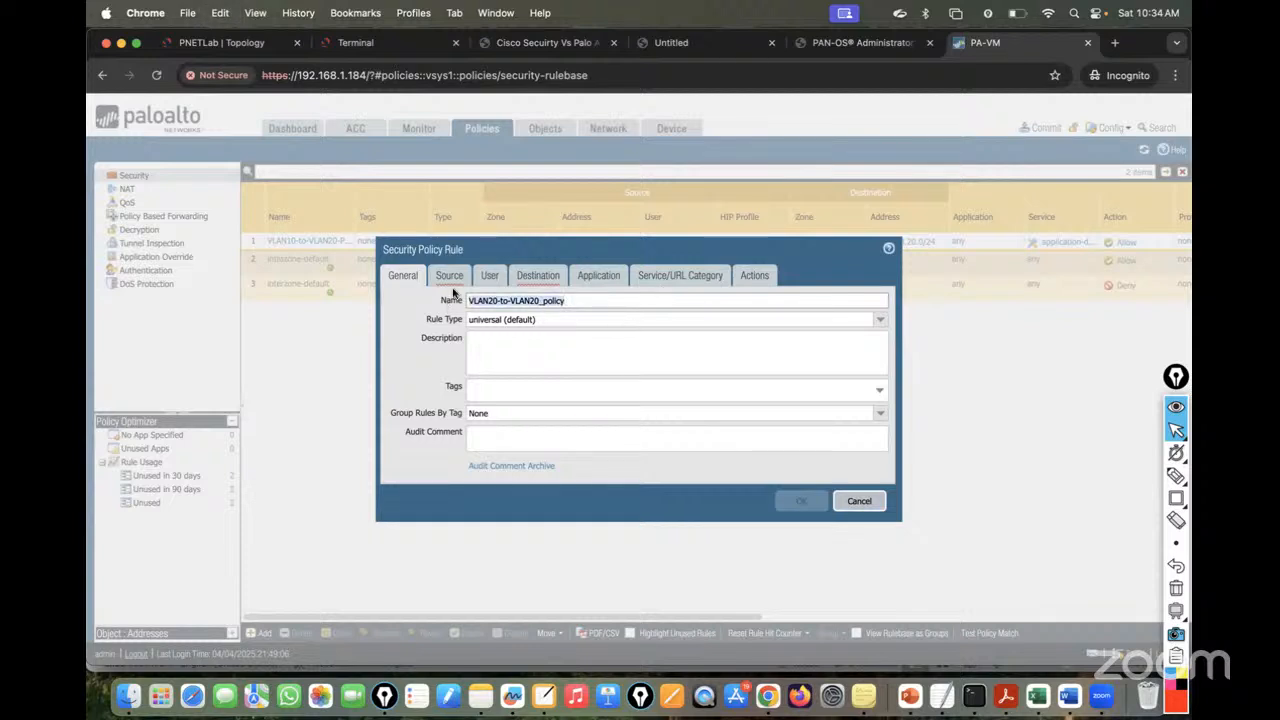
click(450, 277)
click(405, 464)
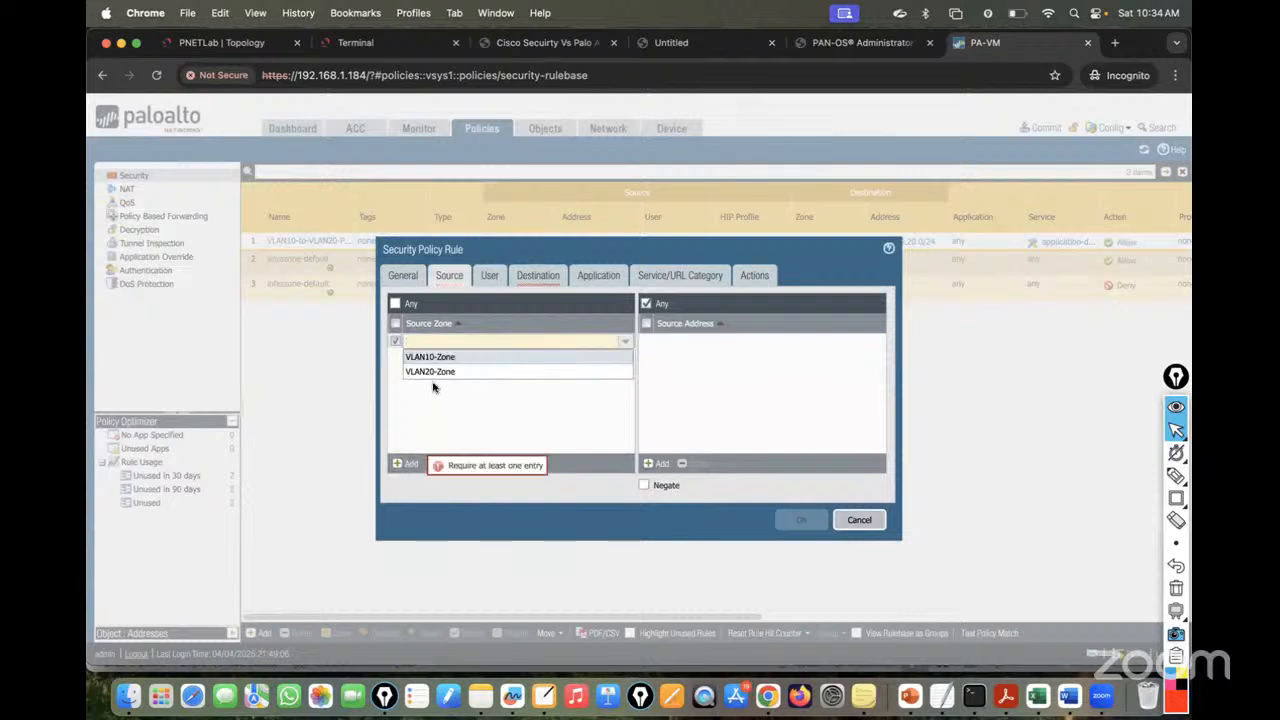
click(430, 371)
click(443, 408)
click(651, 466)
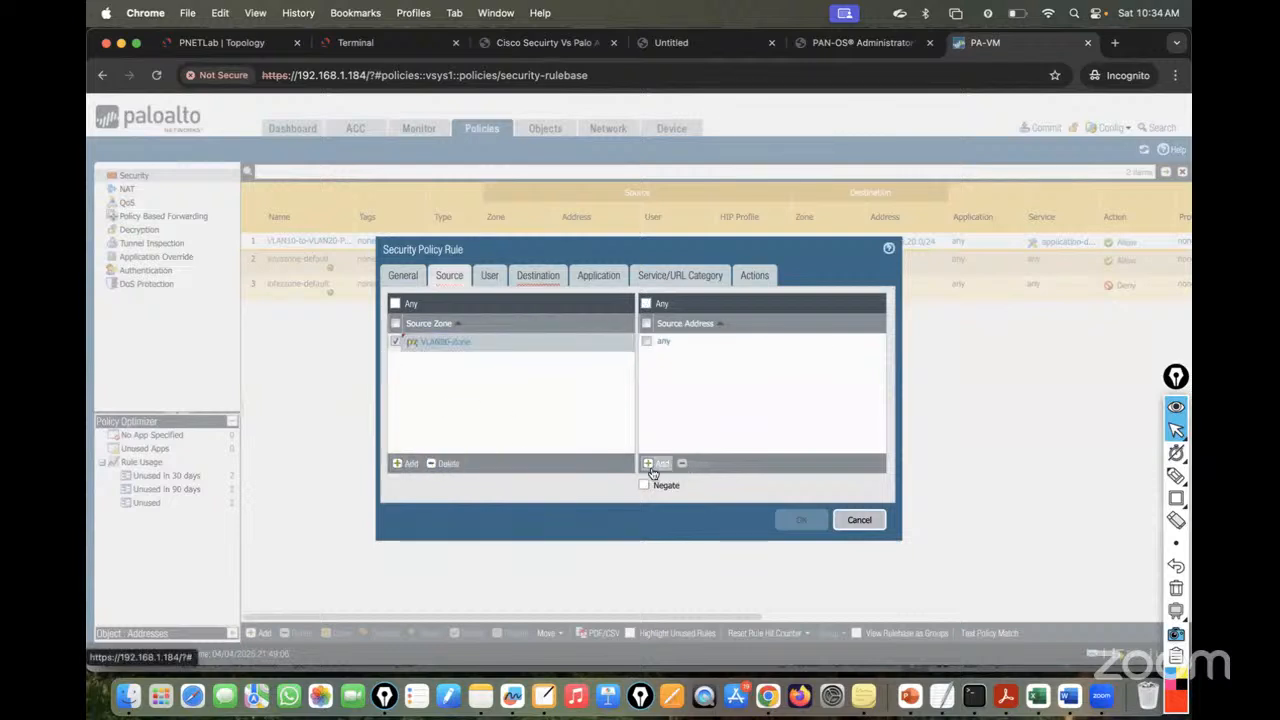
text(20)
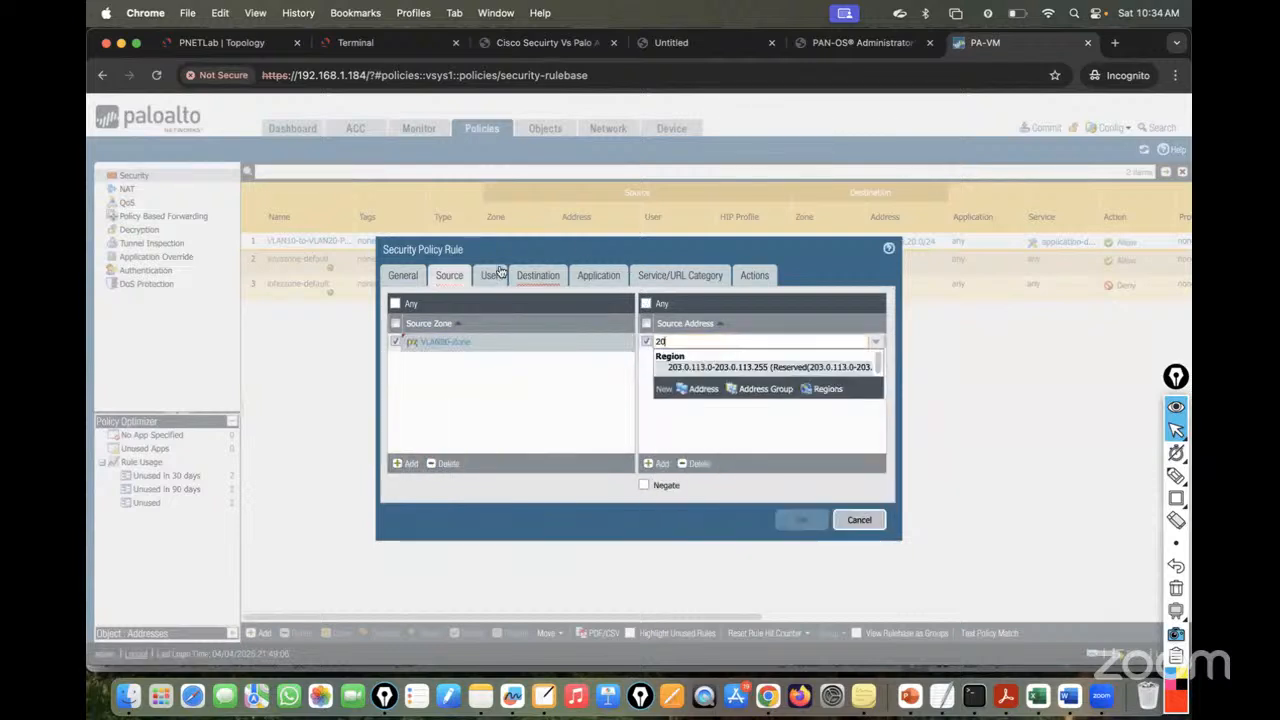
- Rename the rule VLAN20-to-VLAN10_policy and complete source address 20.20.20.0/24
click(405, 277)
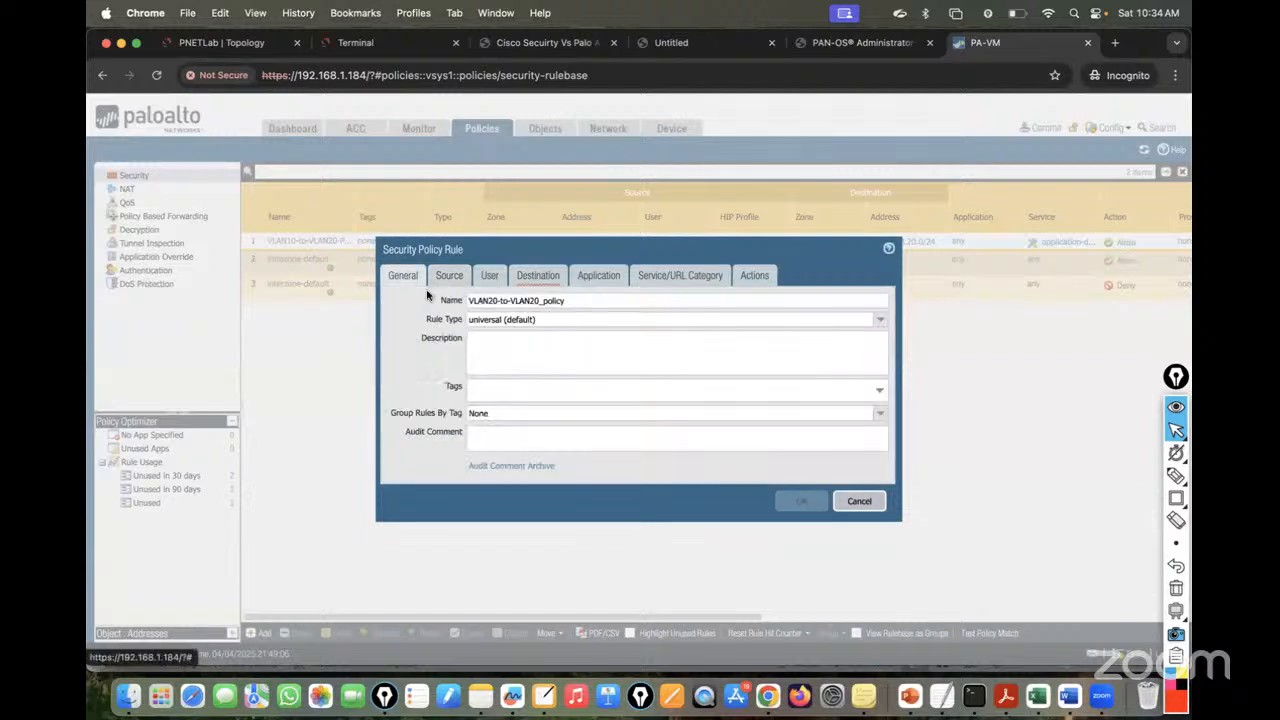
click(540, 300)
key(BackSpace)
text(1)
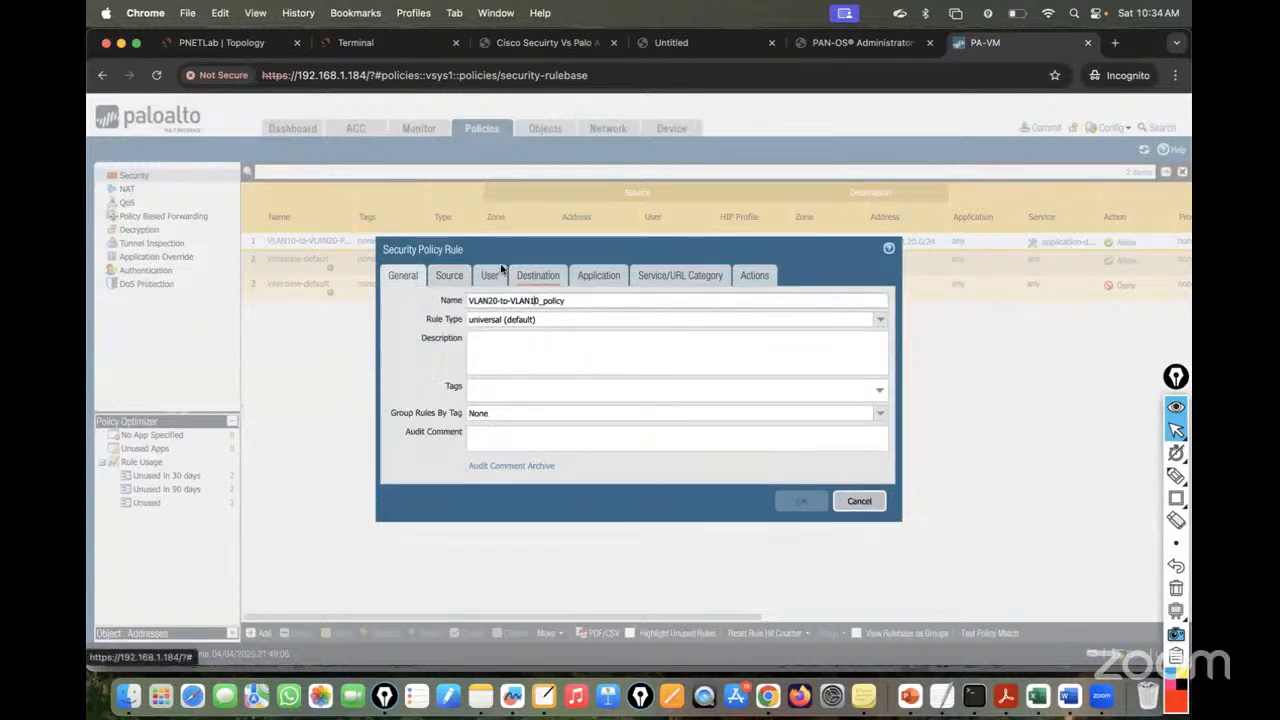
click(448, 283)
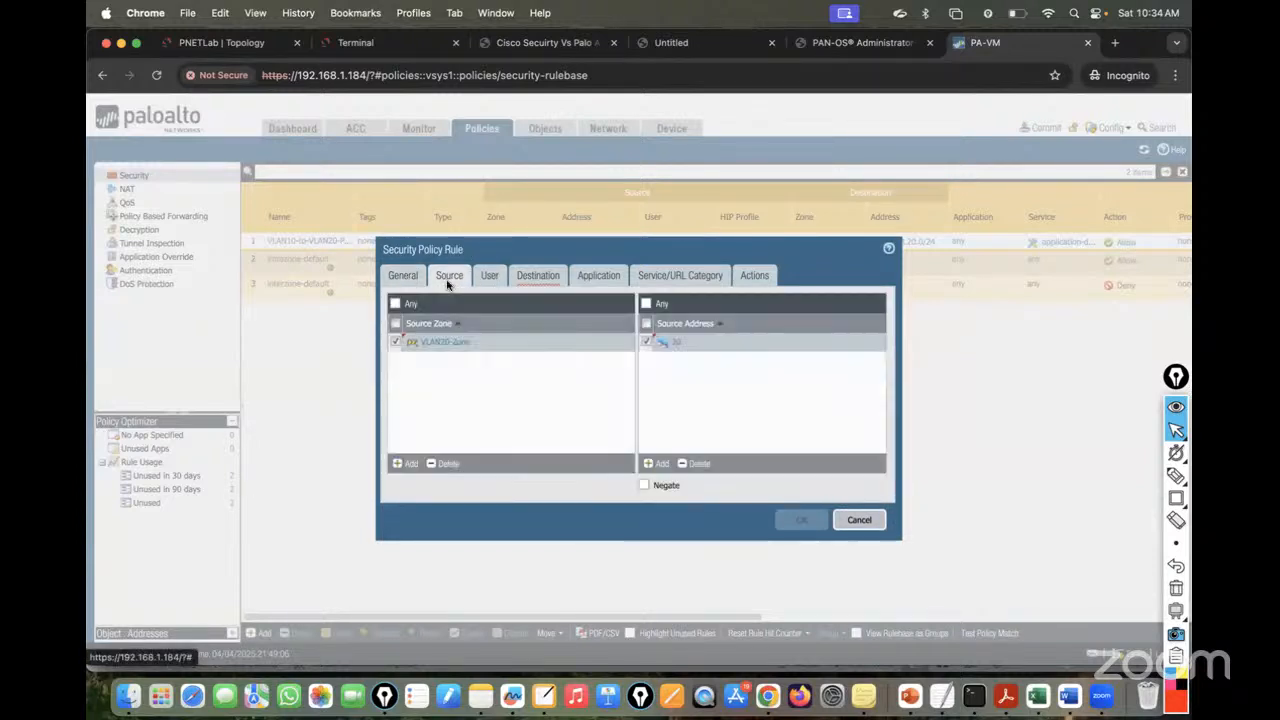
click(698, 344)
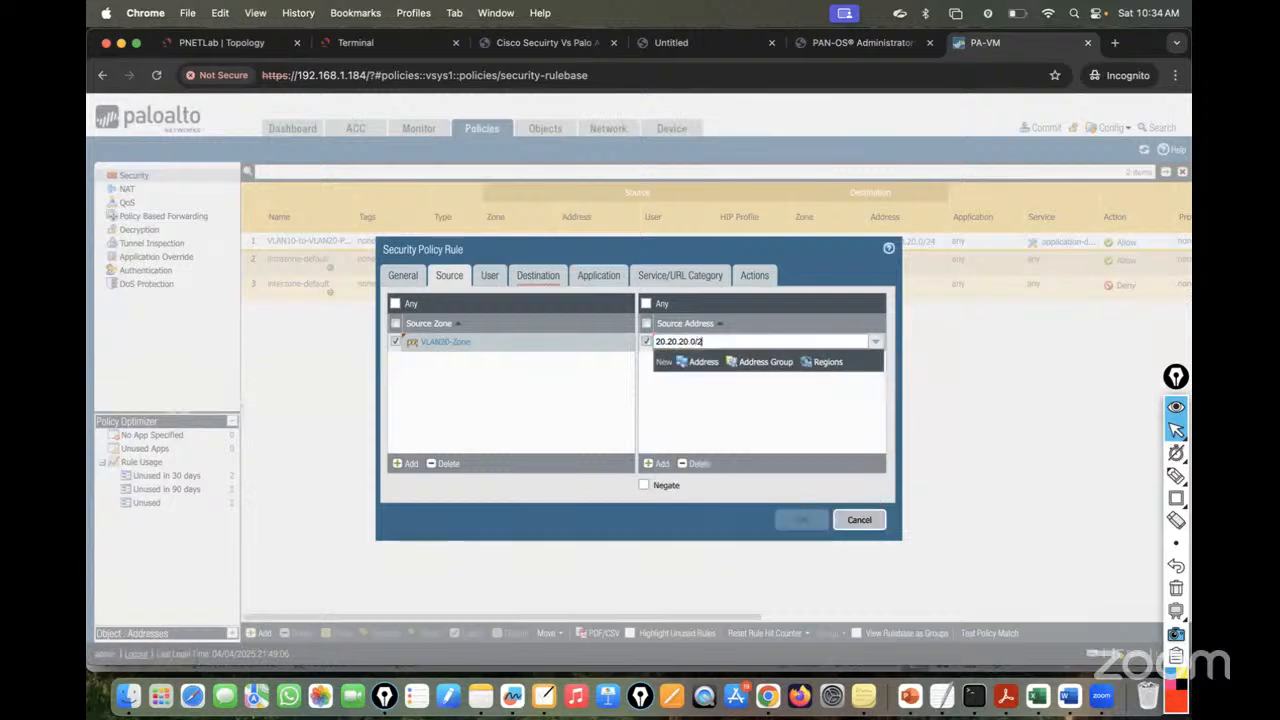
text(/24)
key(Return)
- Set destination zone VLAN10-Zone and address 10.10.10.0/24, check the action, and save
click(531, 277)
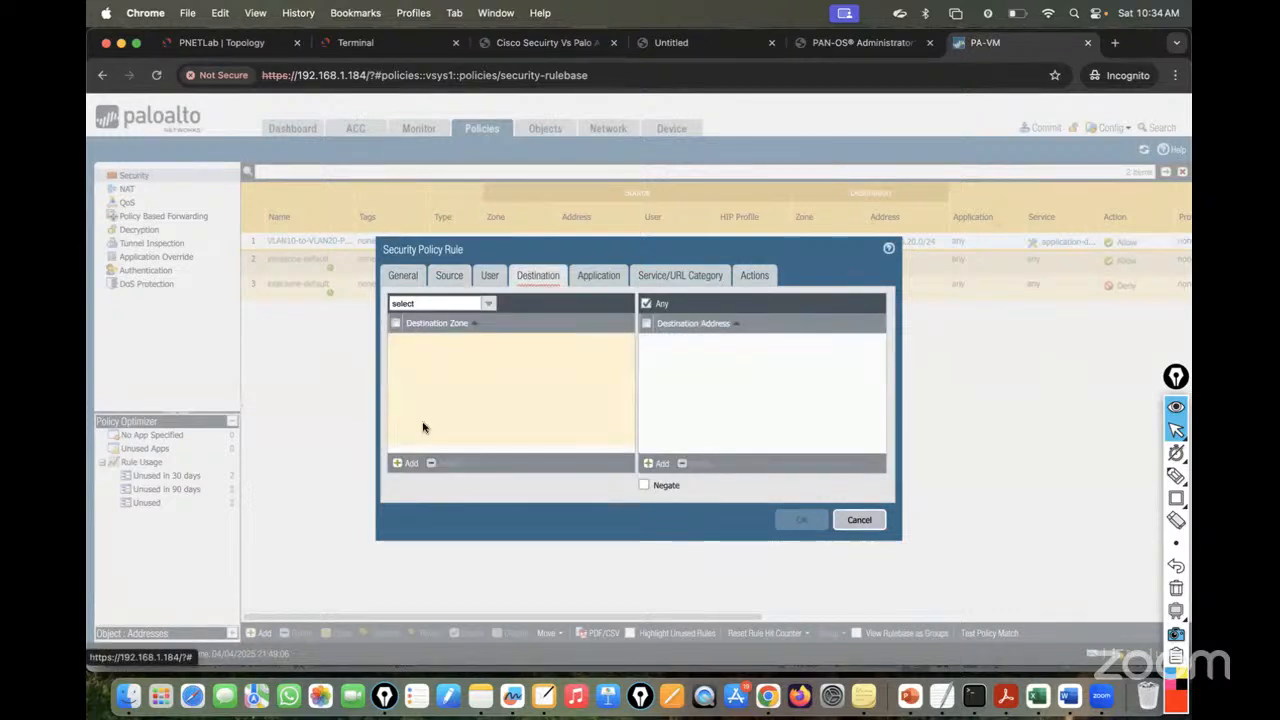
click(406, 463)
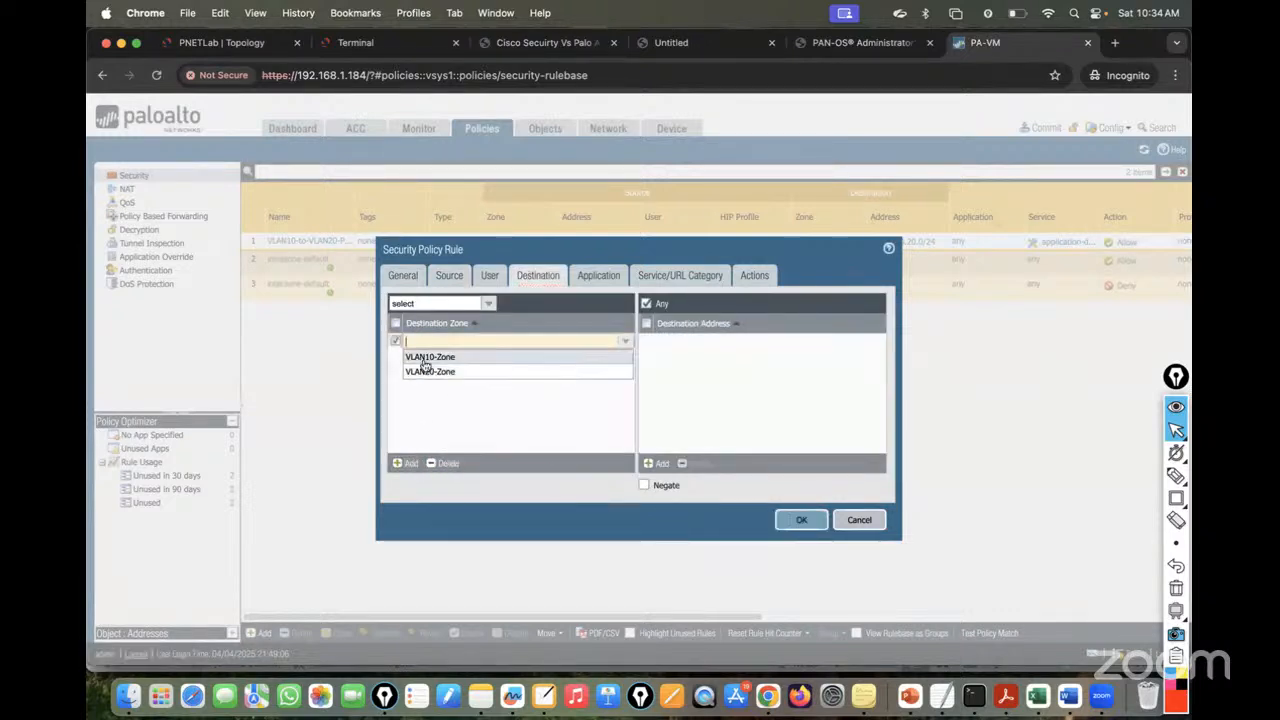
click(430, 357)
click(652, 464)
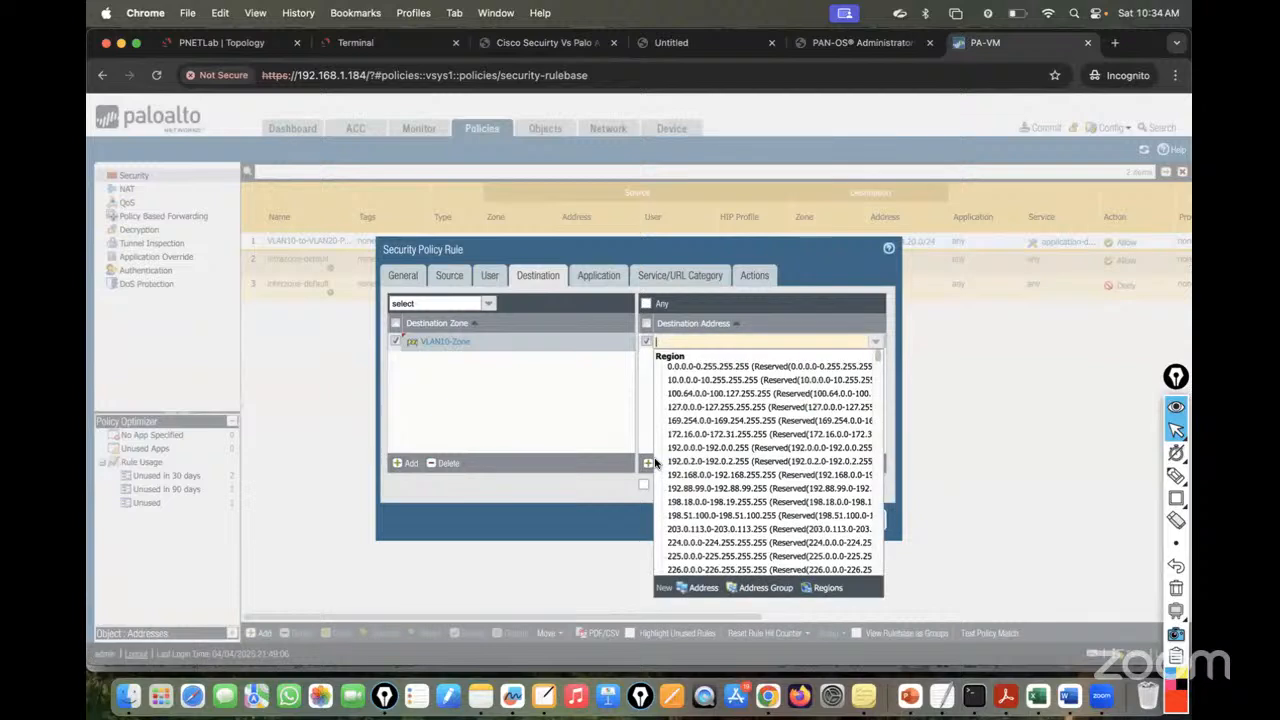
text(10.10.10.0)
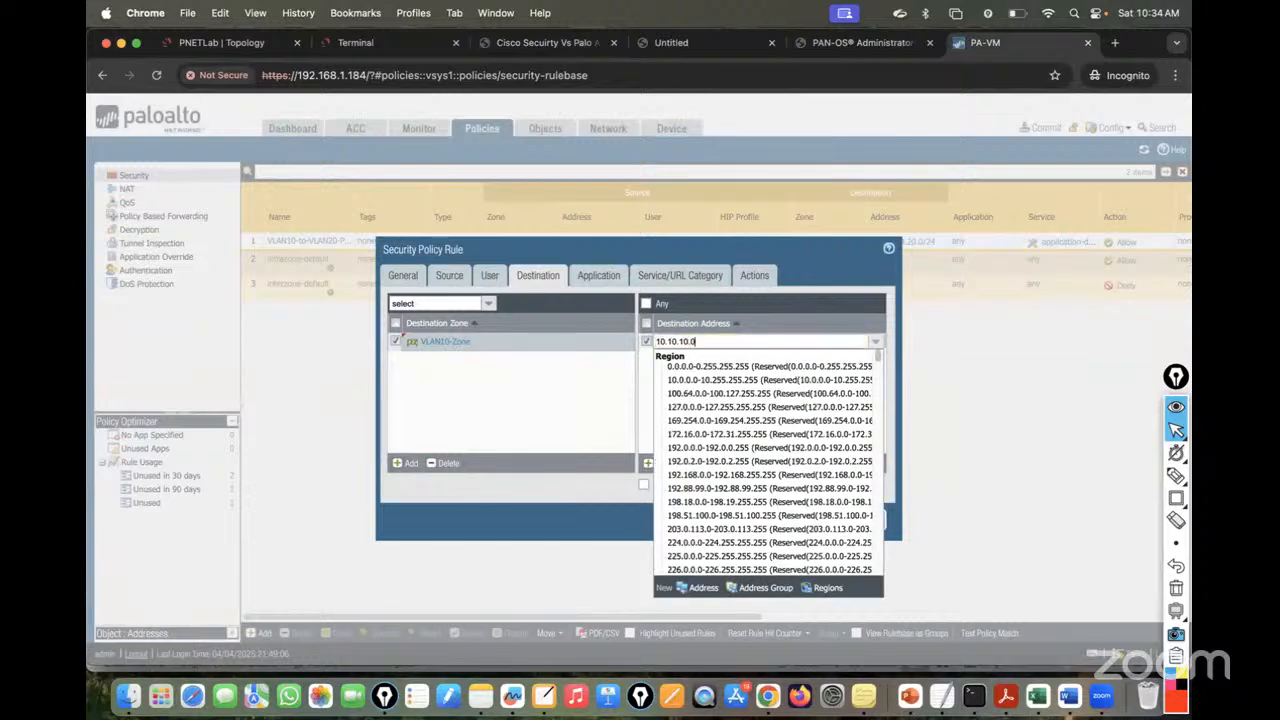
text(/24)
click(763, 437)
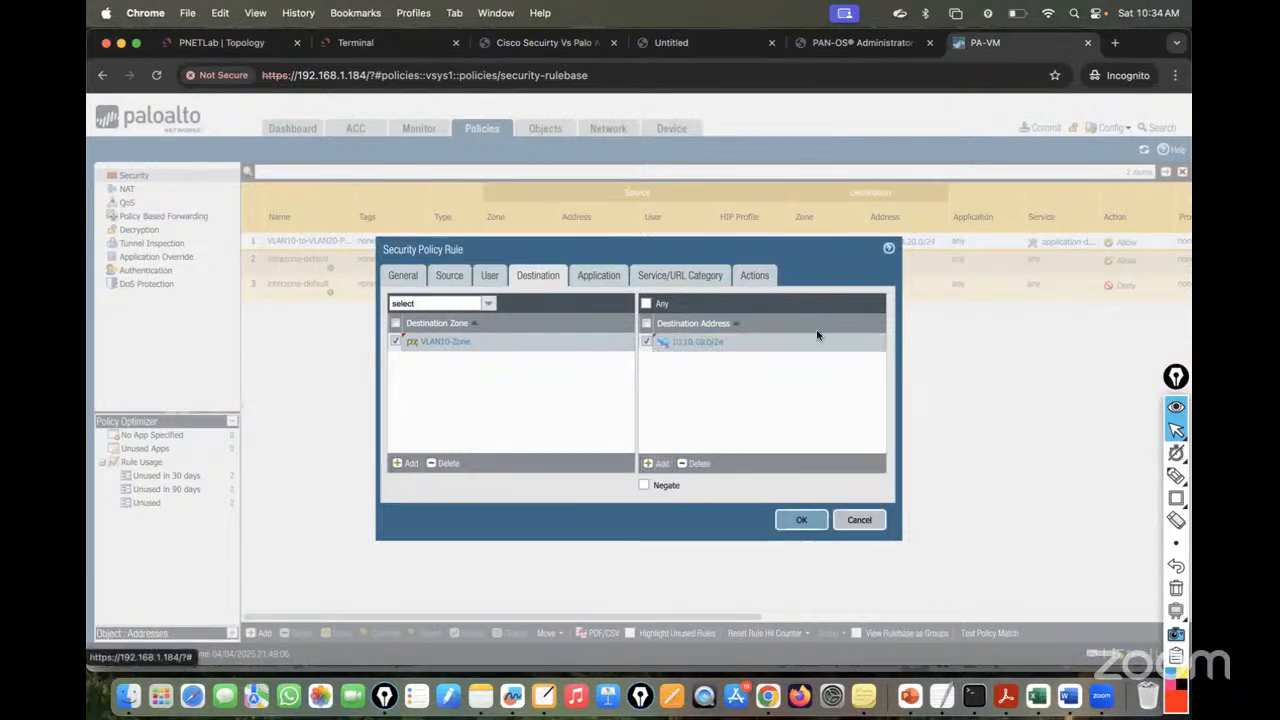
click(754, 275)
click(799, 486)
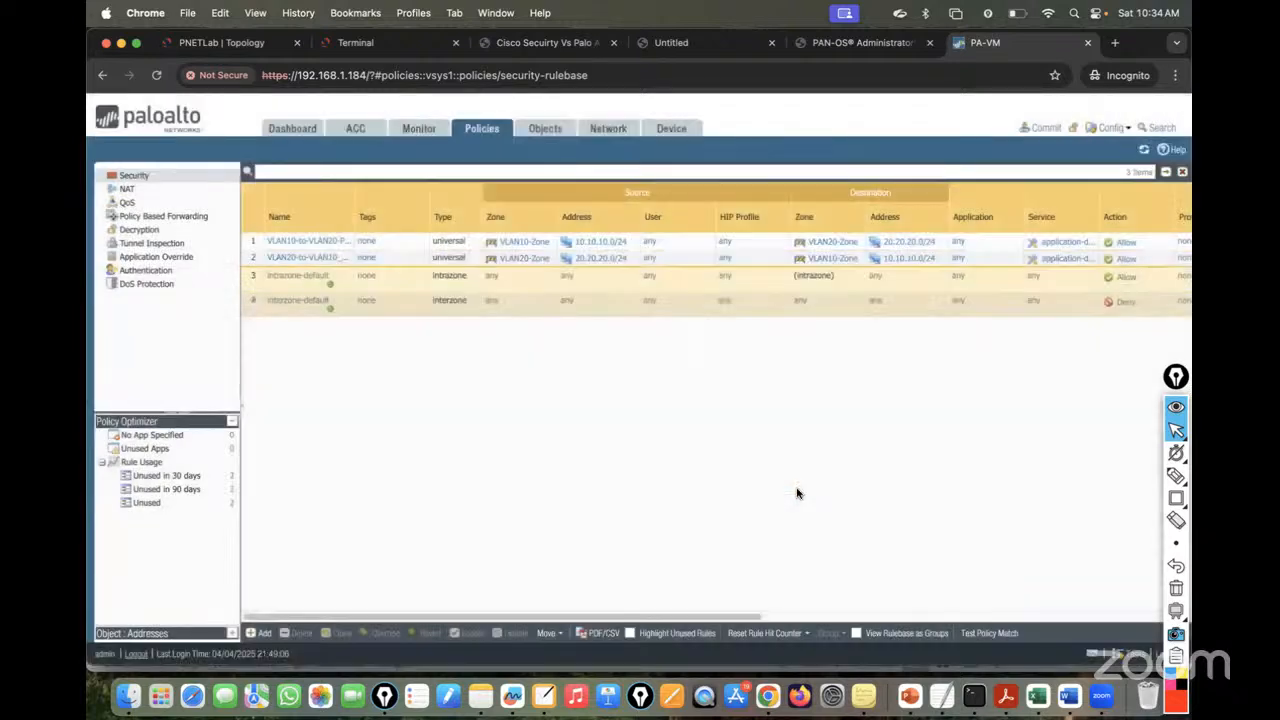
- Commit all pending changes to the firewall
click(1045, 128)
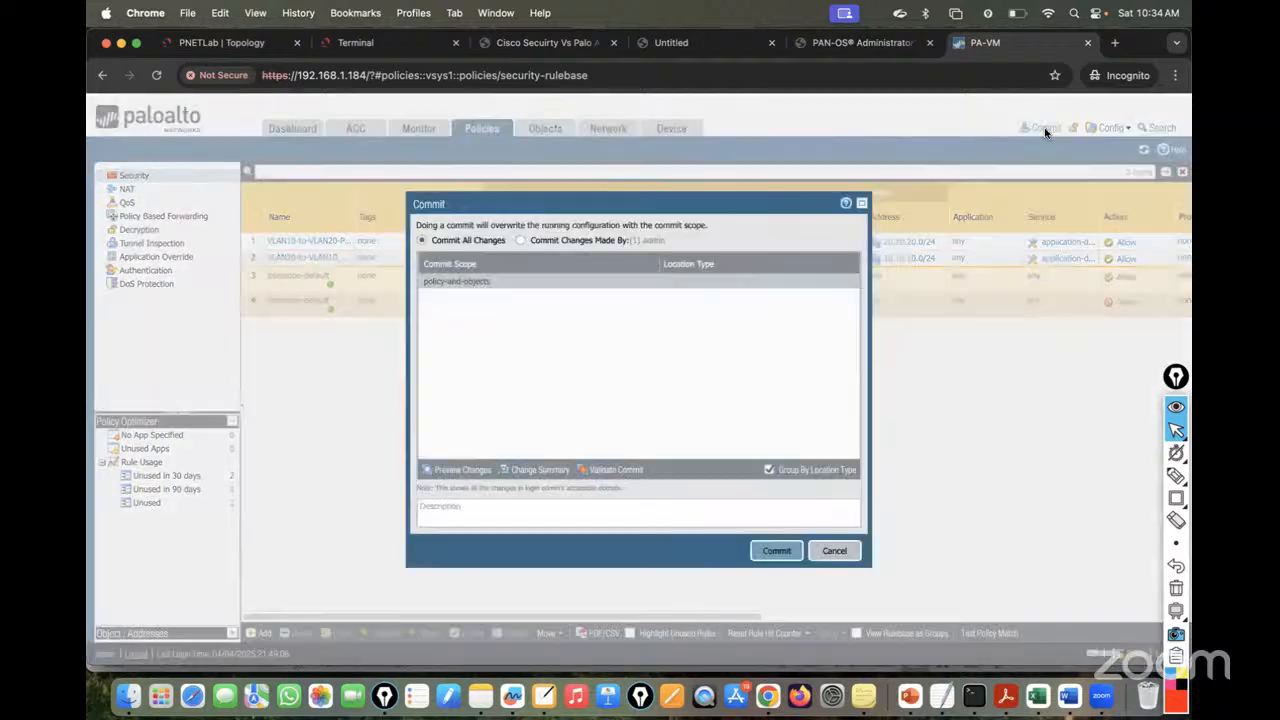
click(776, 550)
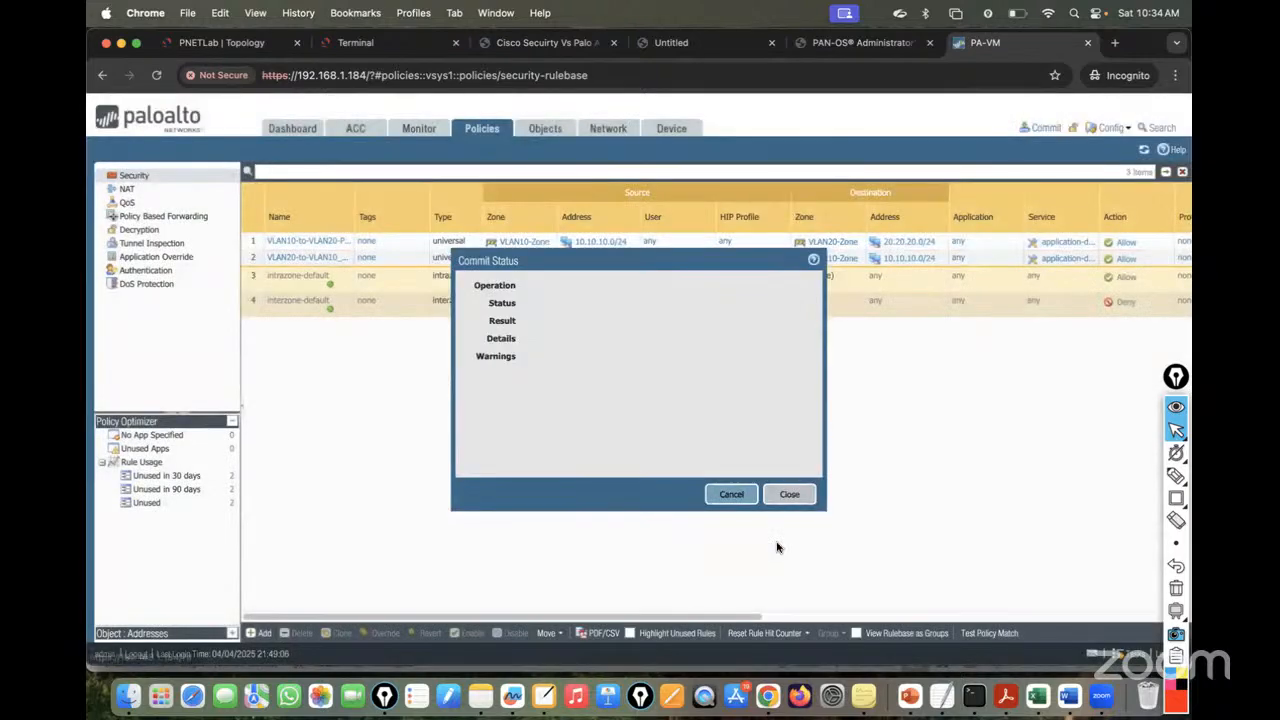
click(354, 42)
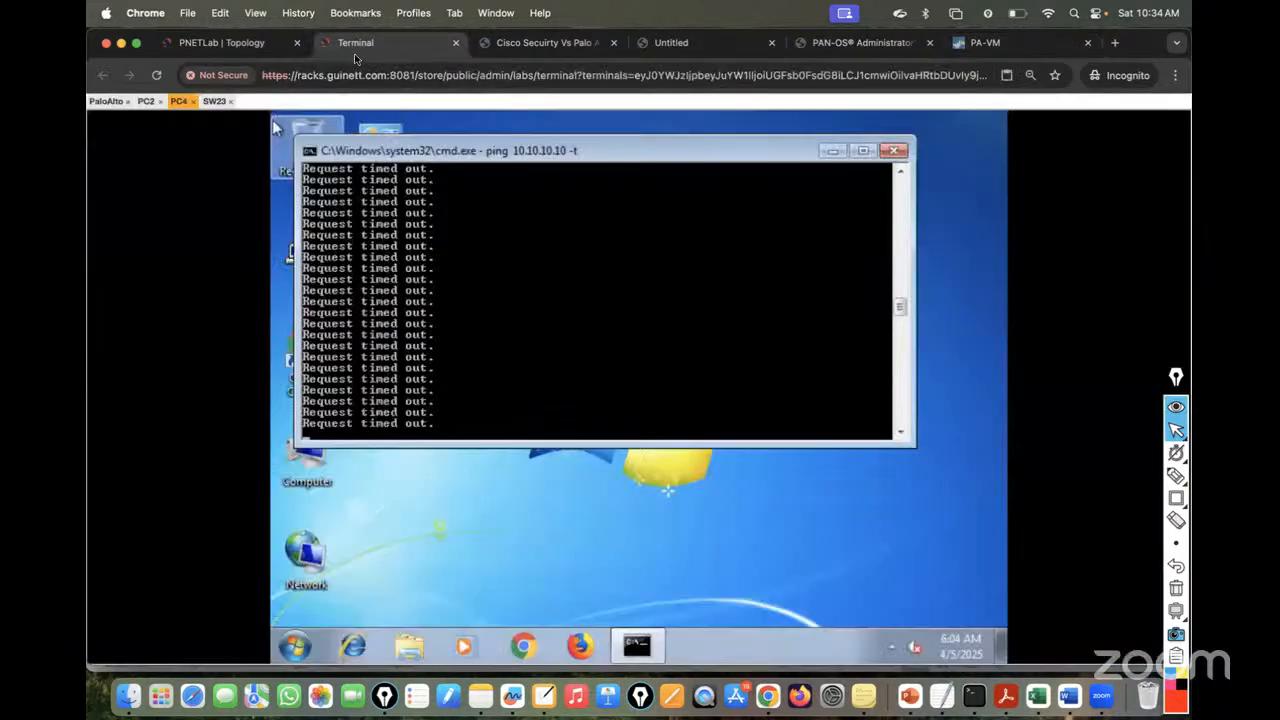
- Confirm PC2's ping to 20.20.20.20 and PC4's ping to 10.10.10.10 now get replies
click(146, 101)
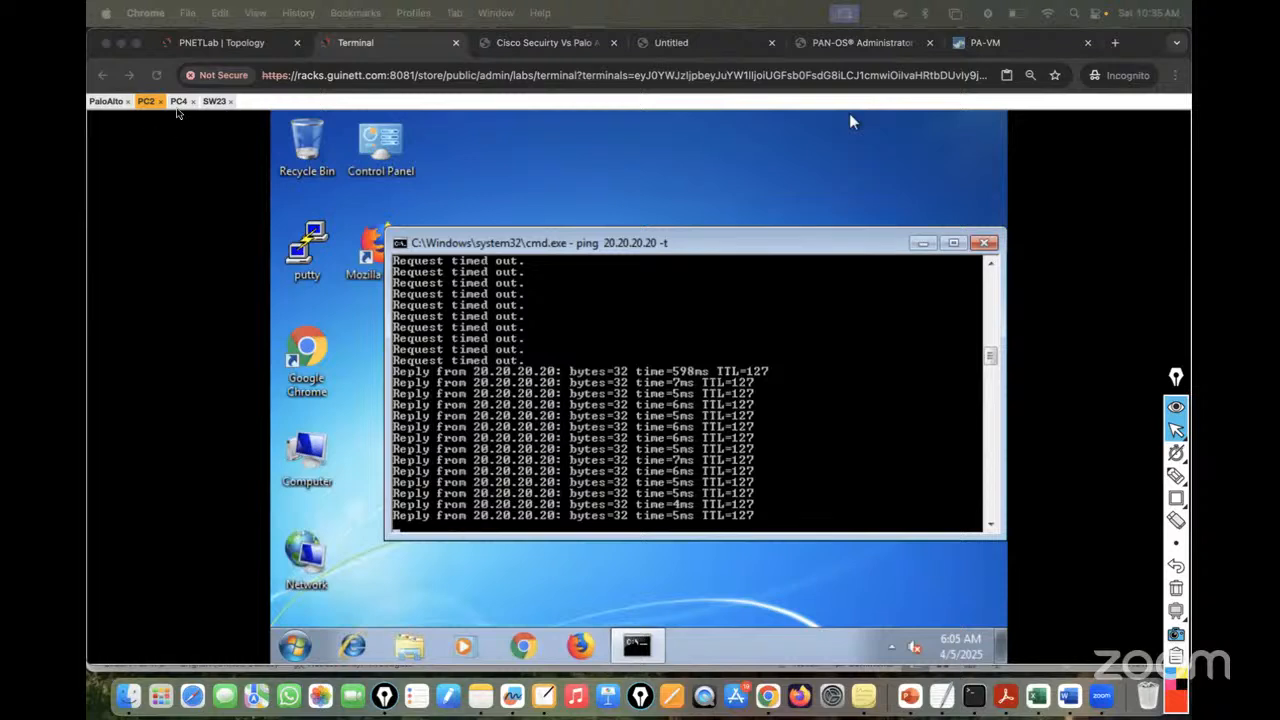
click(180, 104)
click(180, 104)
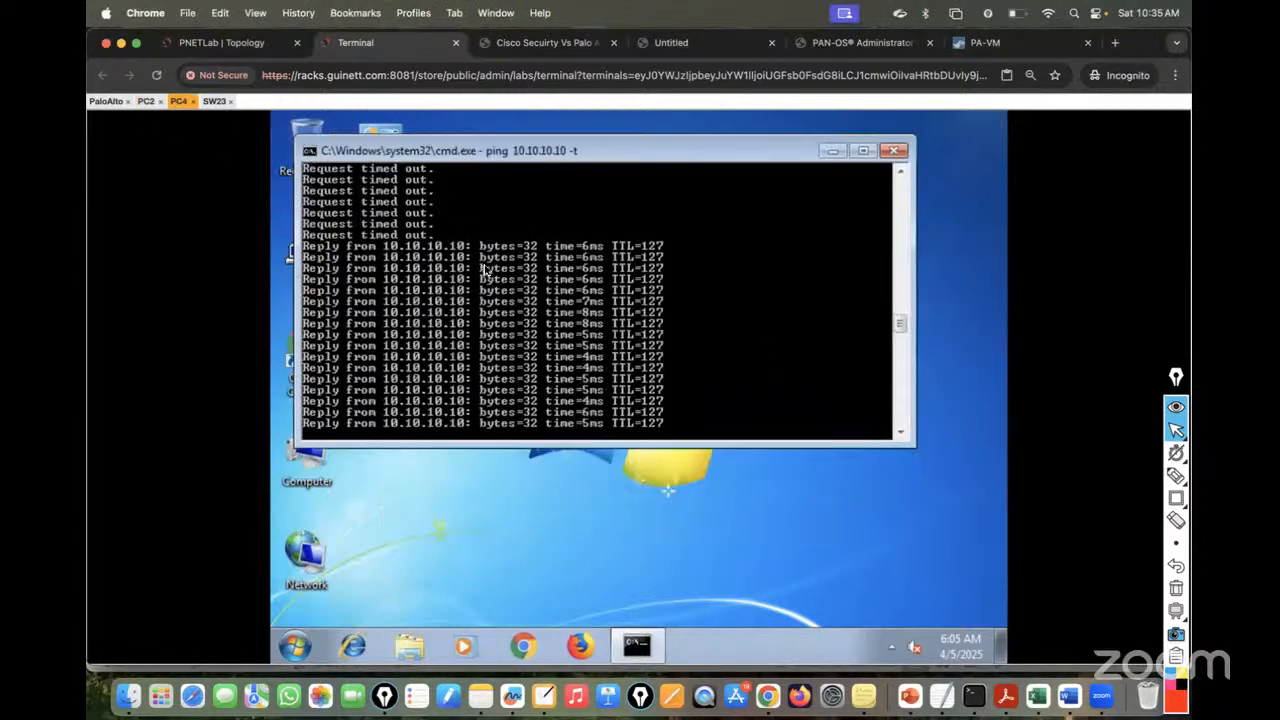
click(988, 45)
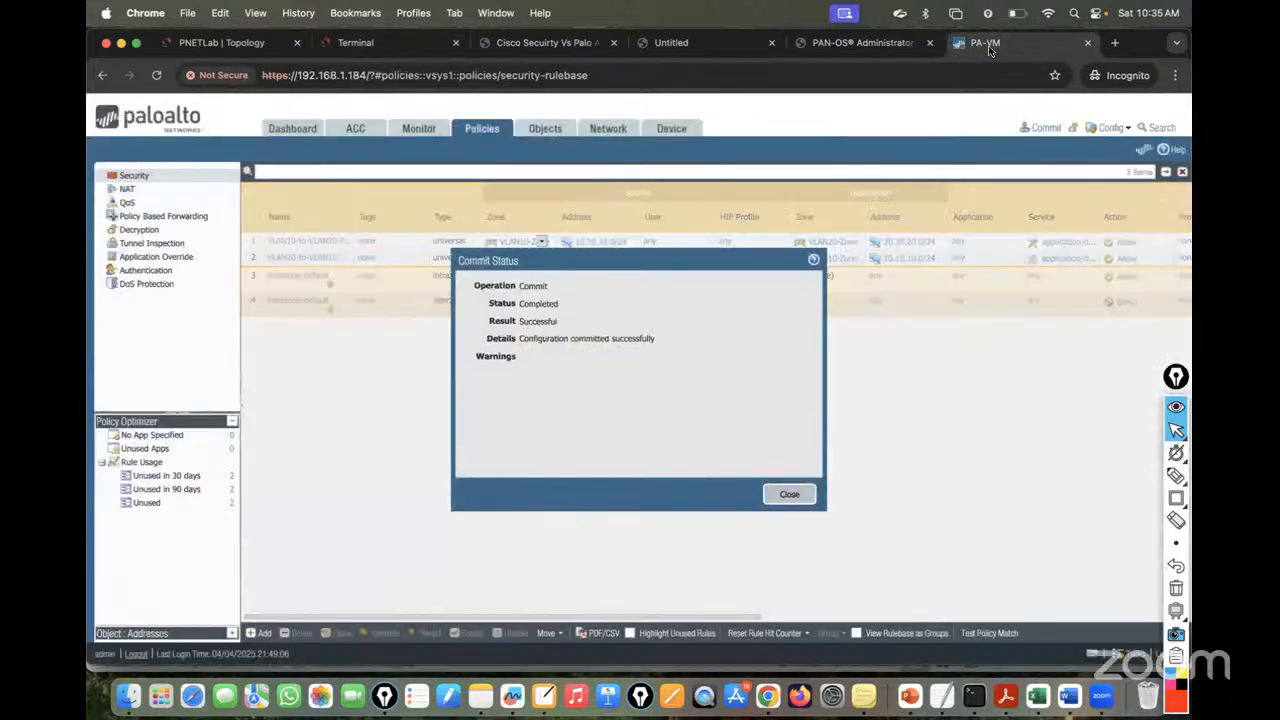
- Open Monitor > Session Browser and expand the first 10.10.10.10–20.20.20.20 ping session's details
click(790, 495)
click(418, 127)
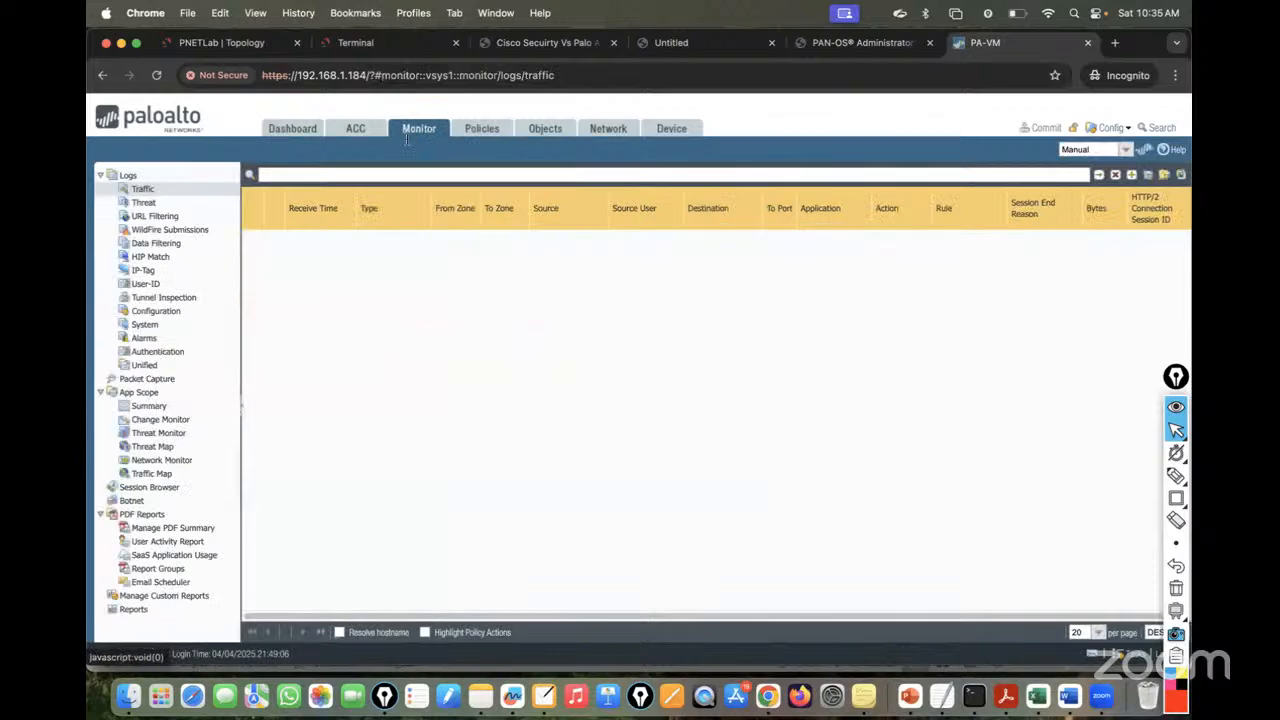
click(150, 487)
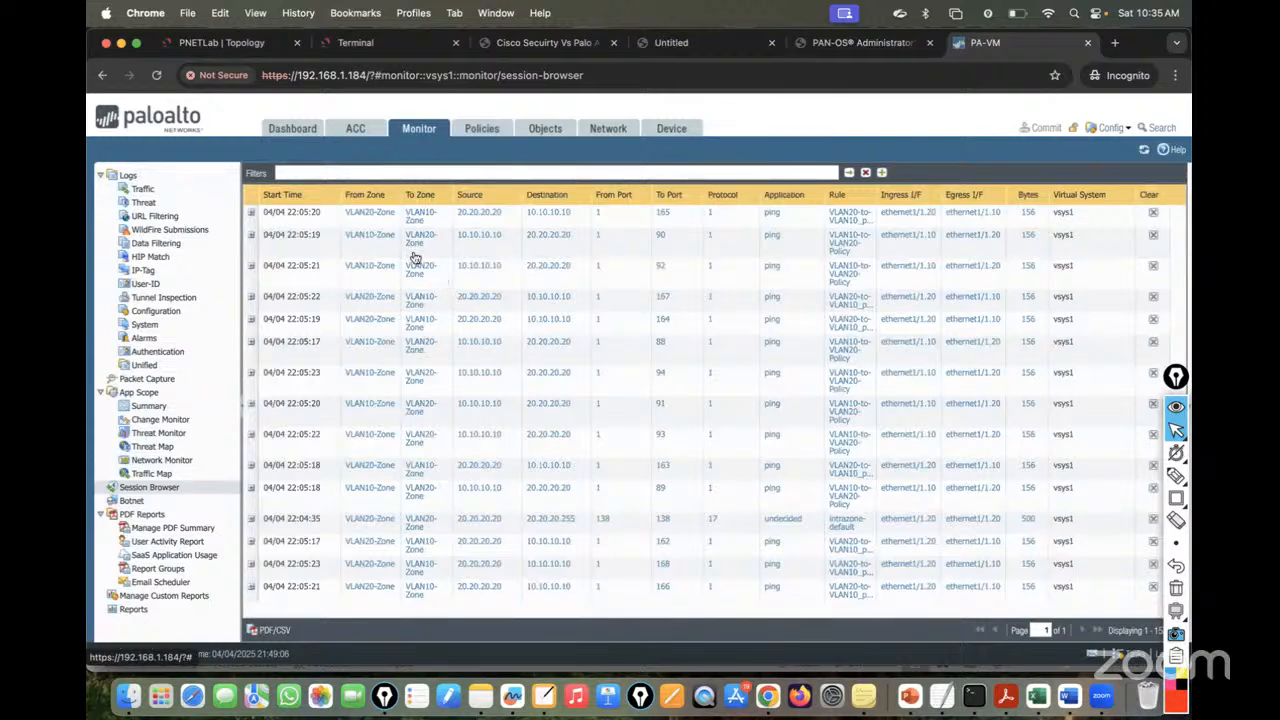
click(251, 212)
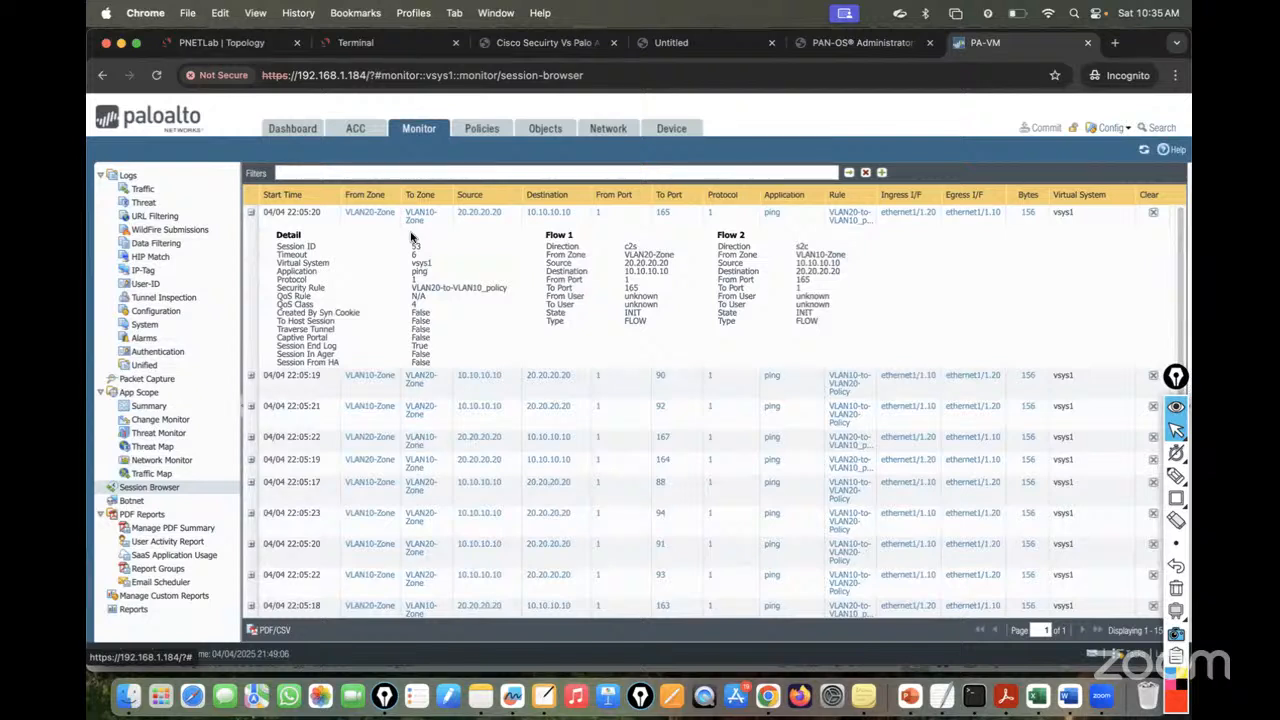
click(1107, 476)
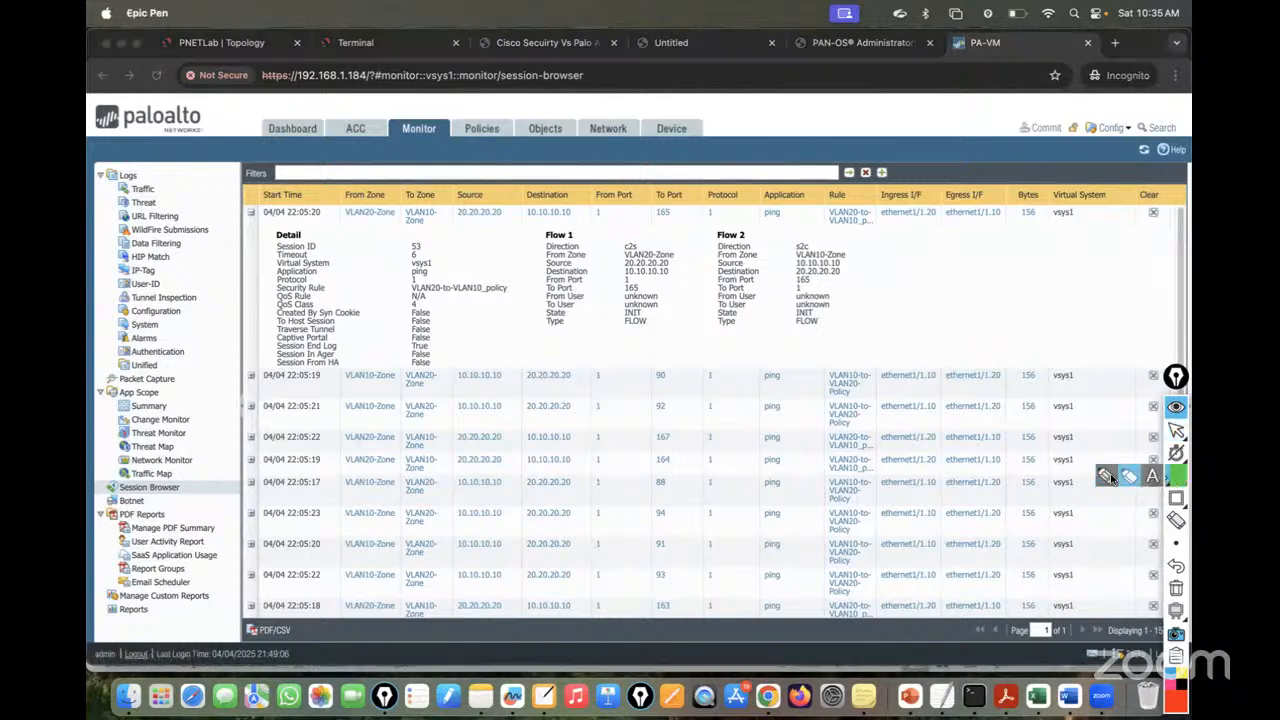
click(1108, 475)
mouse_move(640, 237)
mouse_down()
mouse_move(622, 249)
mouse_move(648, 258)
mouse_move(621, 250)
mouse_up()
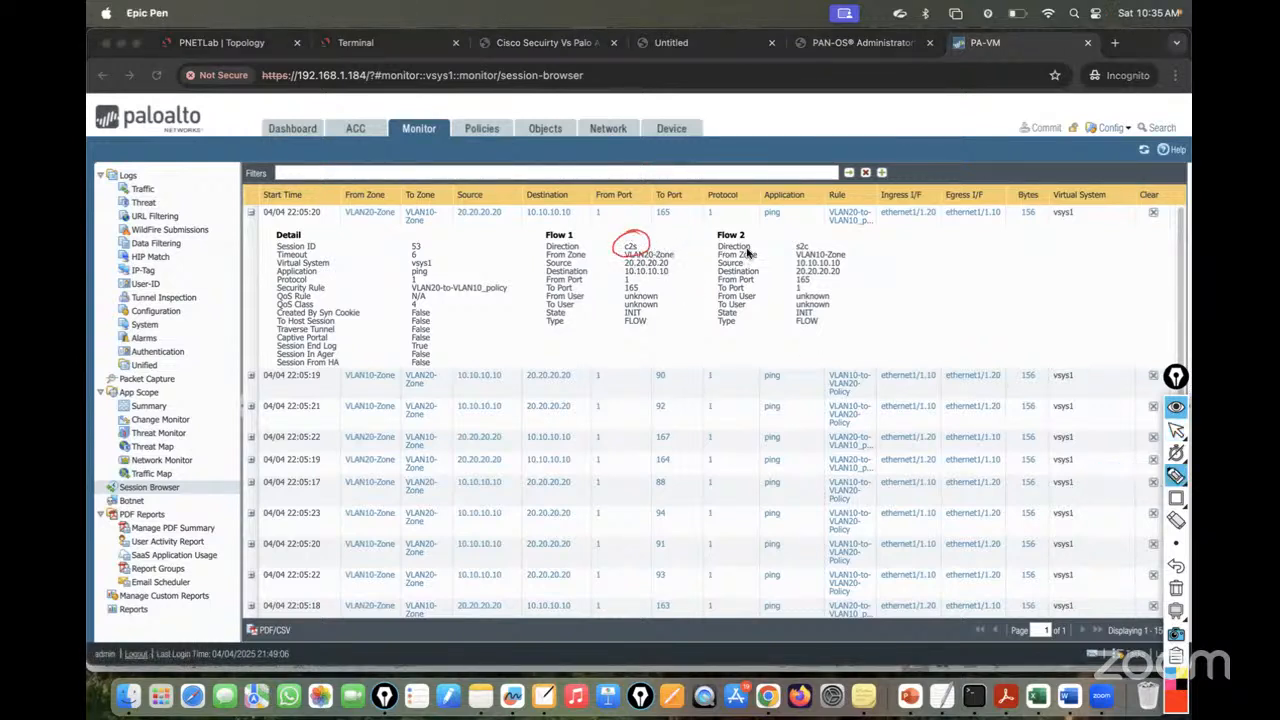
mouse_move(534, 230)
mouse_down()
mouse_move(563, 340)
mouse_move(592, 268)
mouse_move(584, 229)
mouse_up()
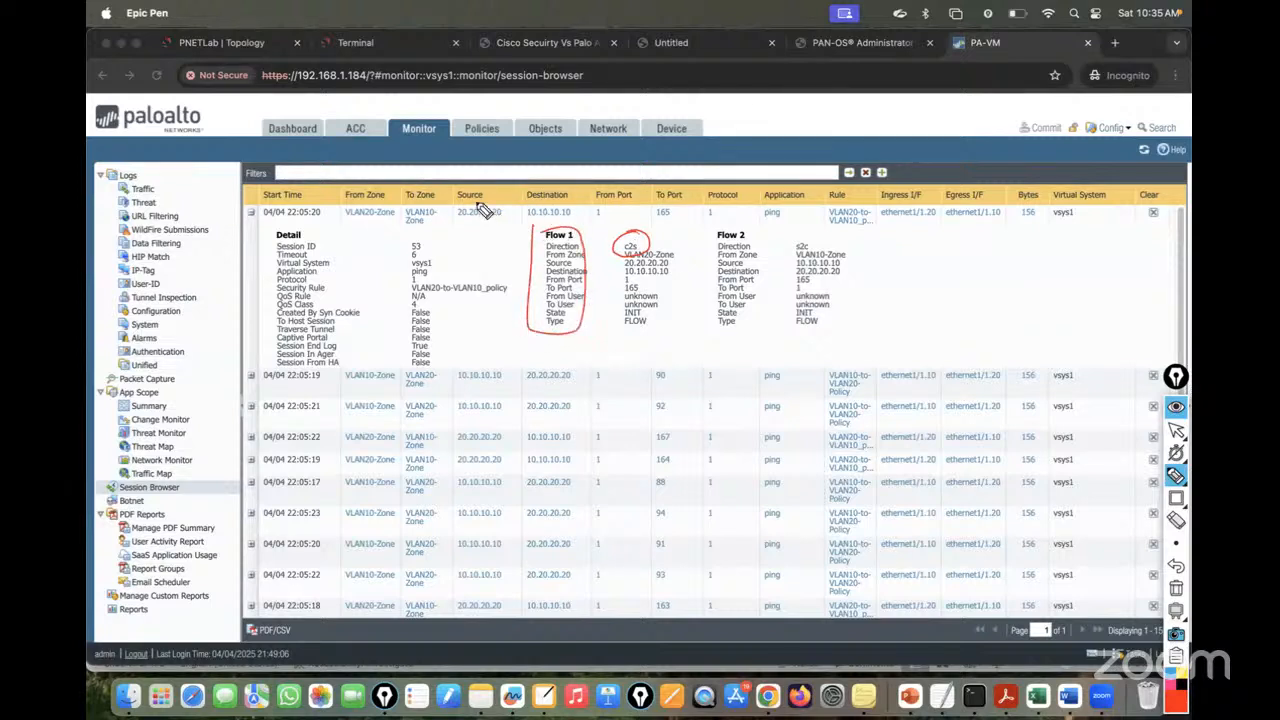
mouse_move(482, 210)
mouse_down()
mouse_move(480, 228)
mouse_move(500, 205)
mouse_move(582, 203)
mouse_up()
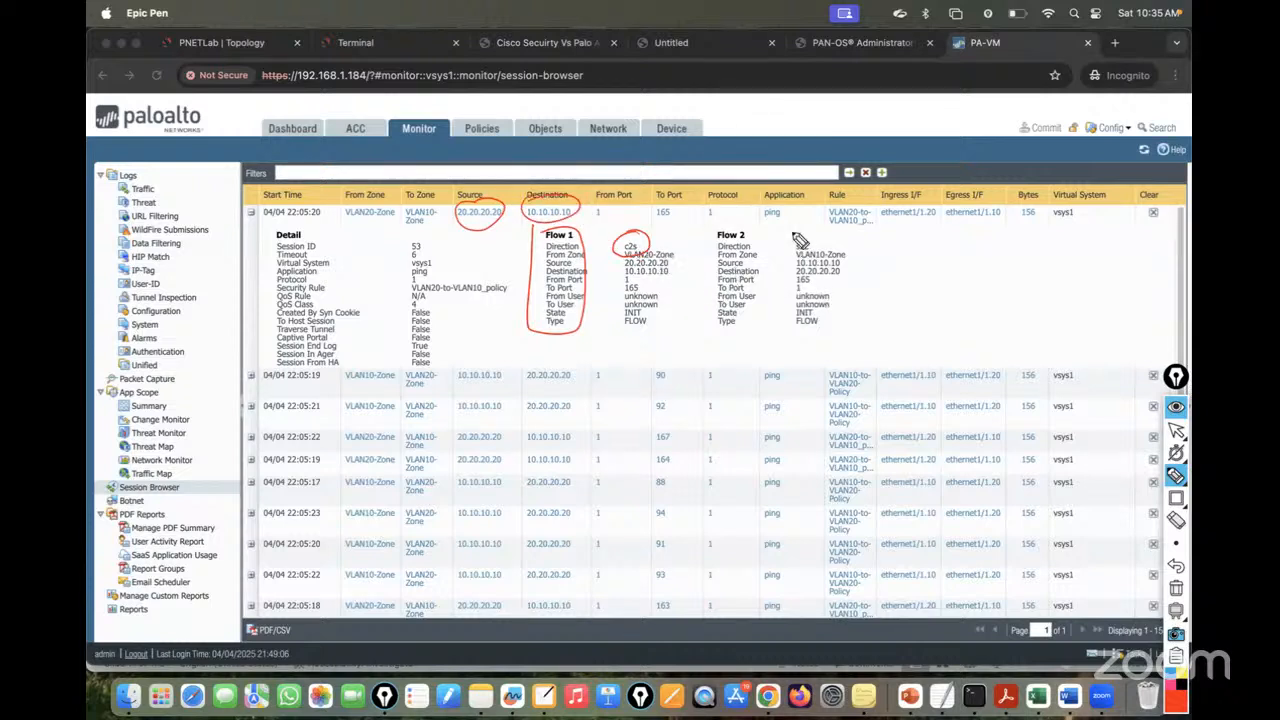
drag(800, 240, 812, 238)
click(1176, 588)
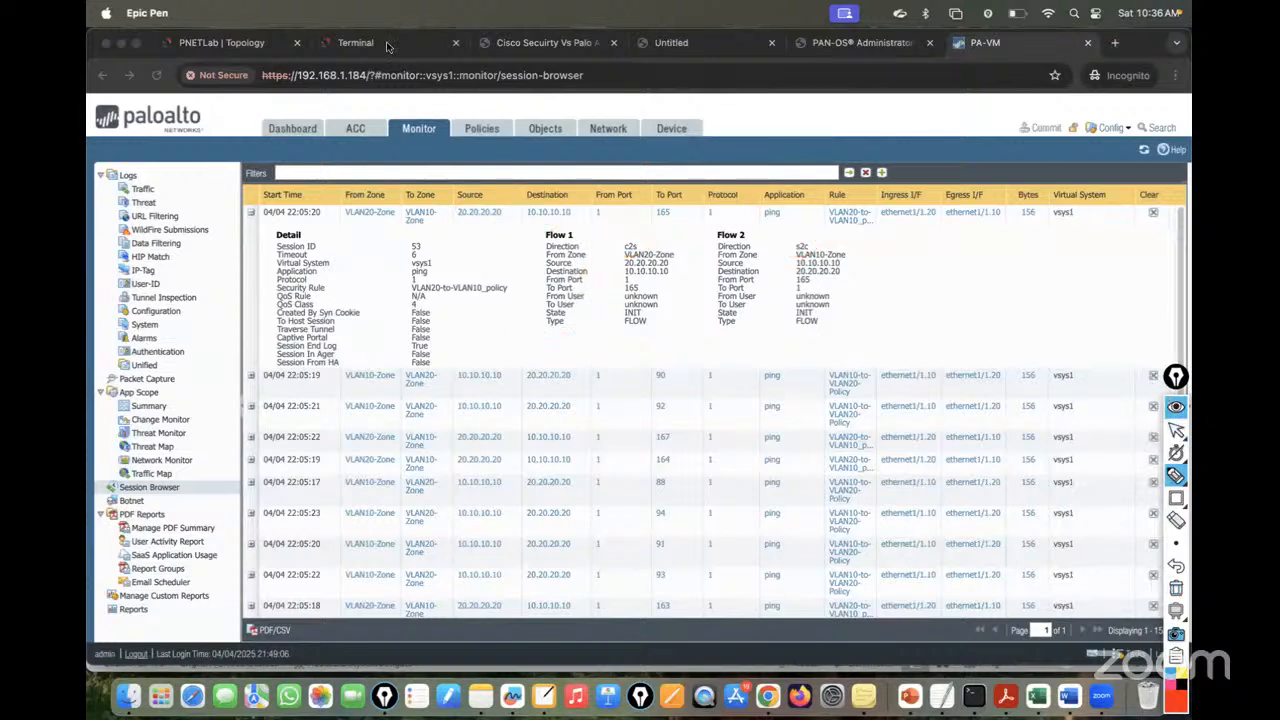
click(1176, 430)
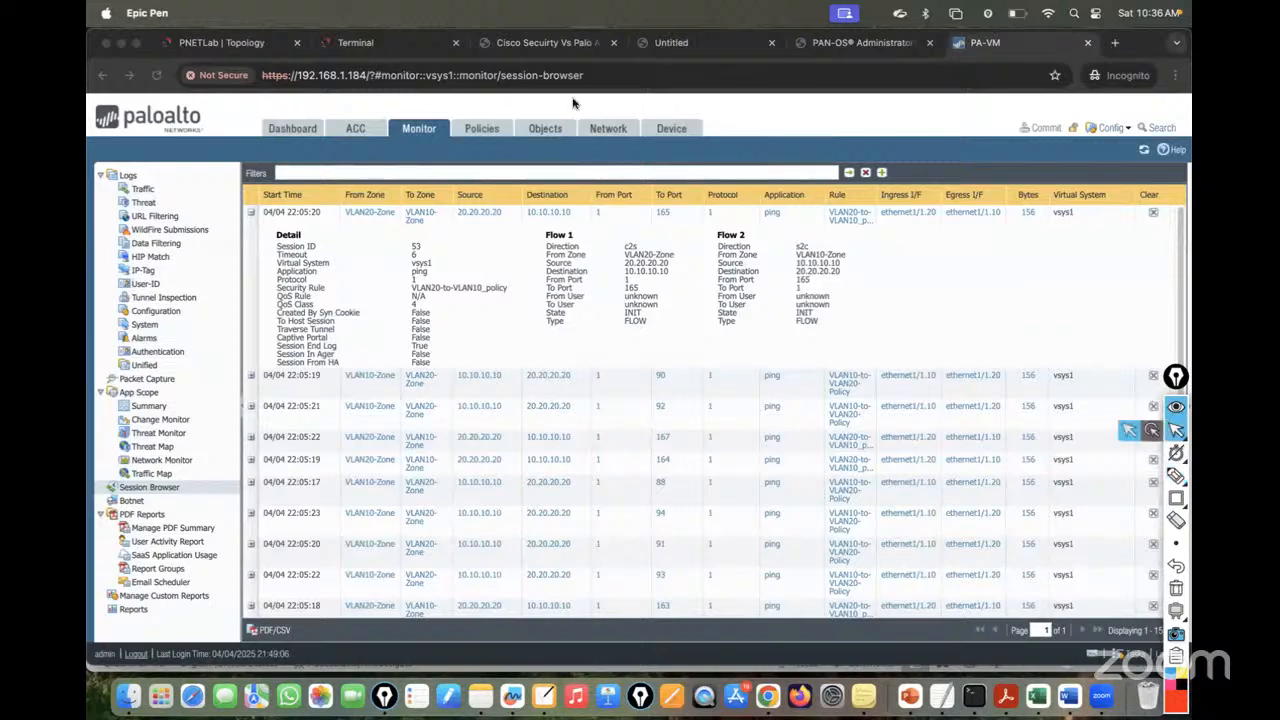
- Open a command prompt on PC2 and run ipconfig to show its addressing
click(360, 42)
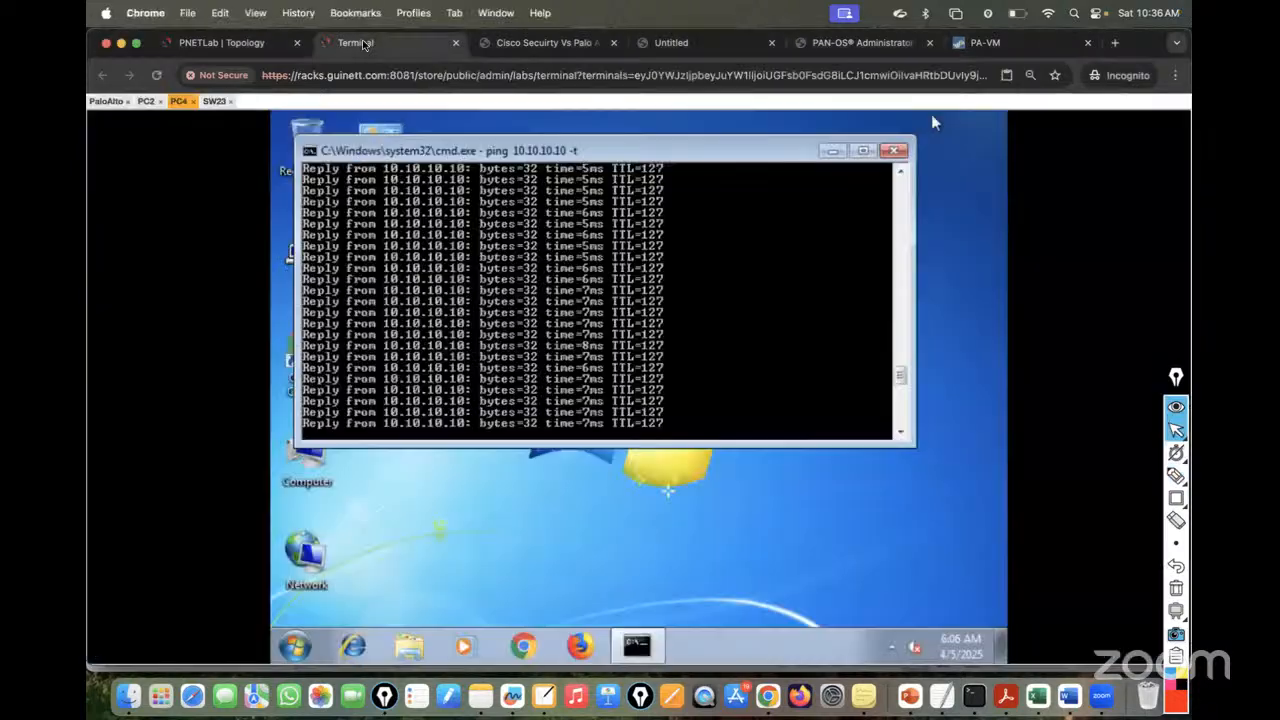
click(146, 101)
click(296, 647)
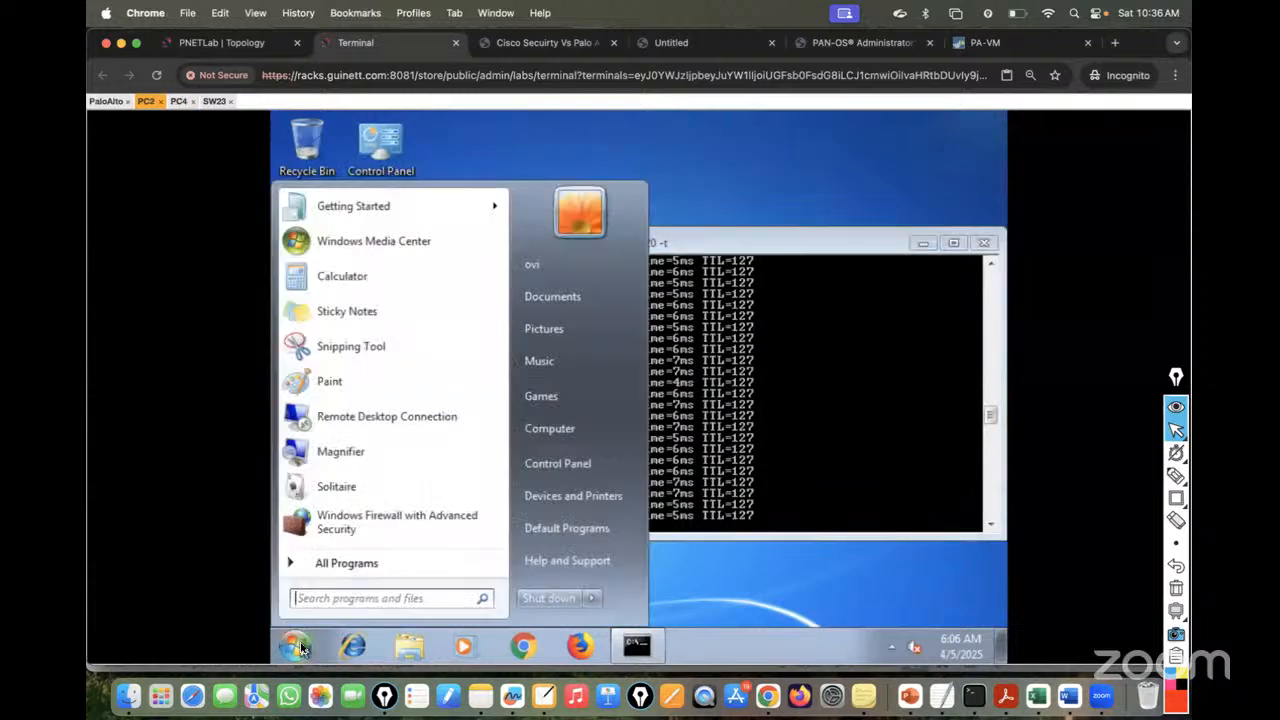
text(cmd)
key(Return)
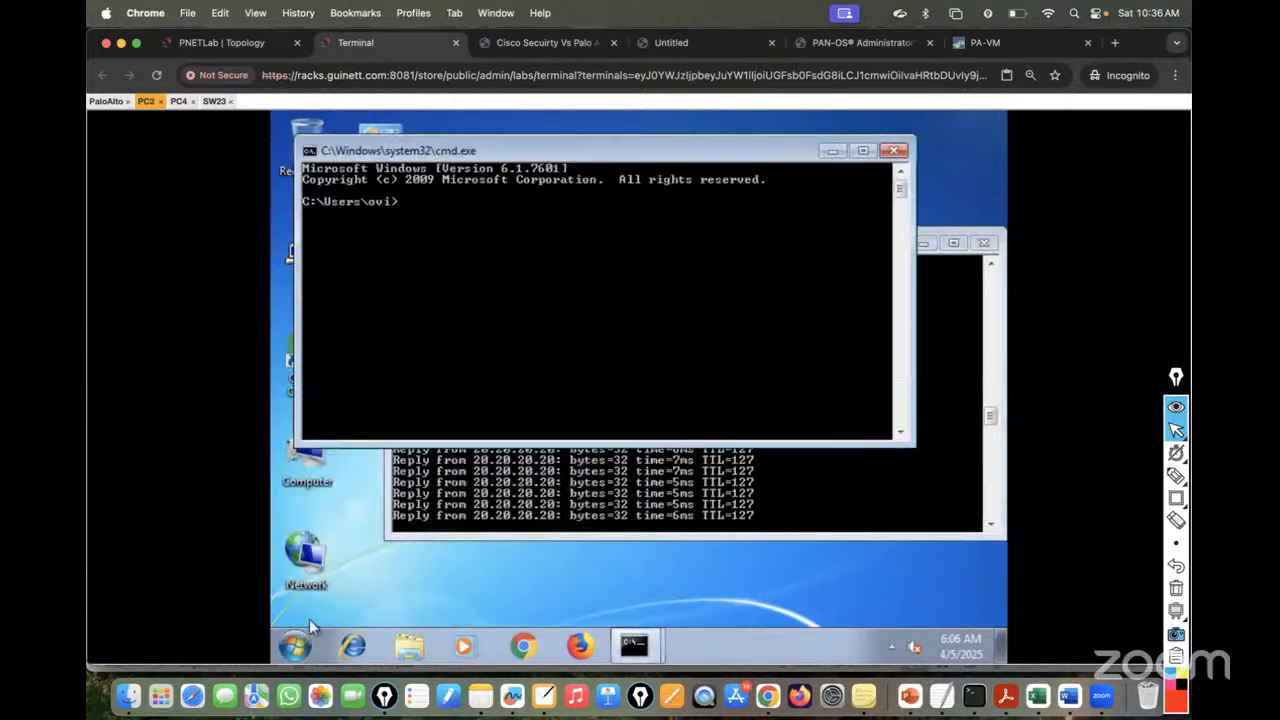
text(ipcofnig)
key(BackSpace)
text(nfig)
key(Return)
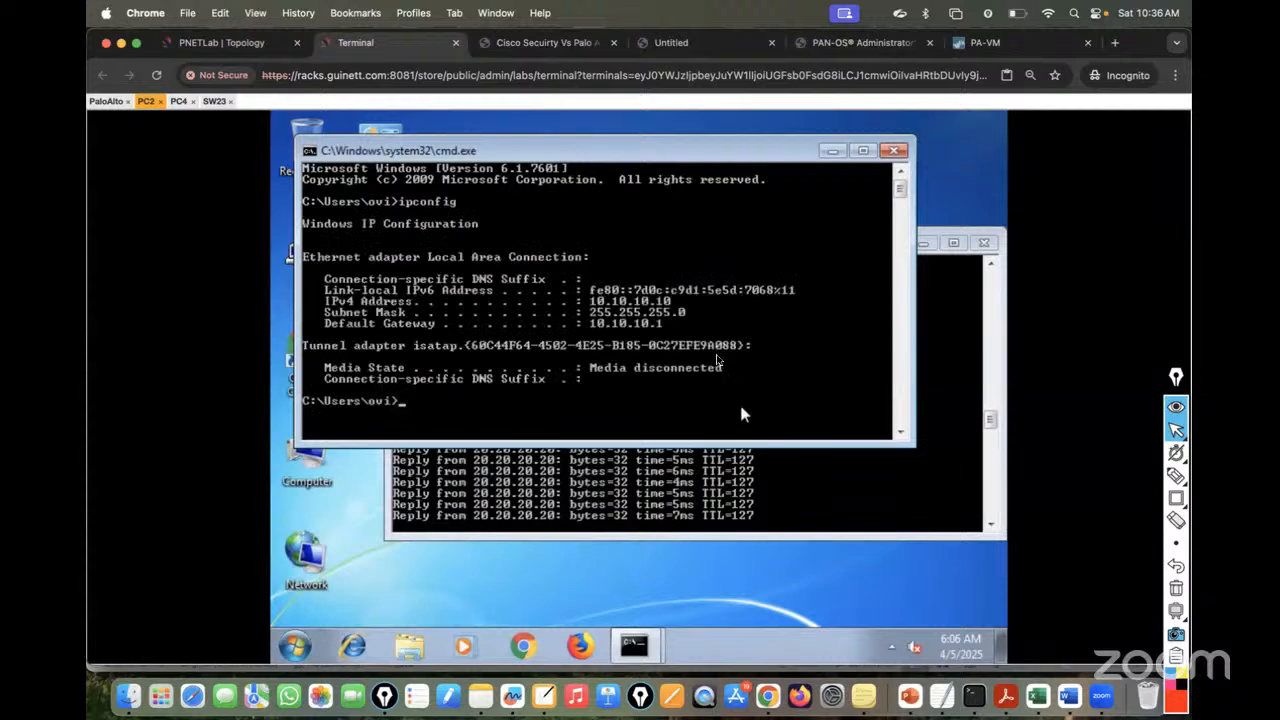
- Ping PC2's gateway 10.10.10.1
click(213, 43)
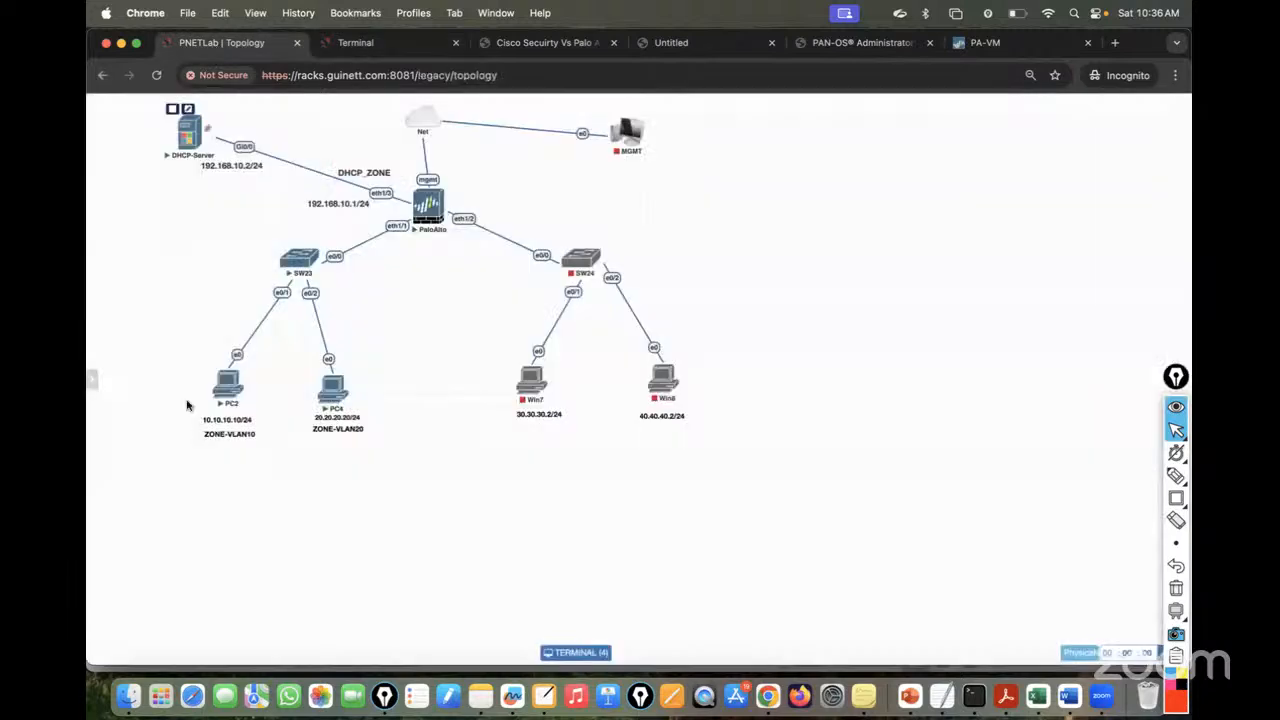
click(360, 43)
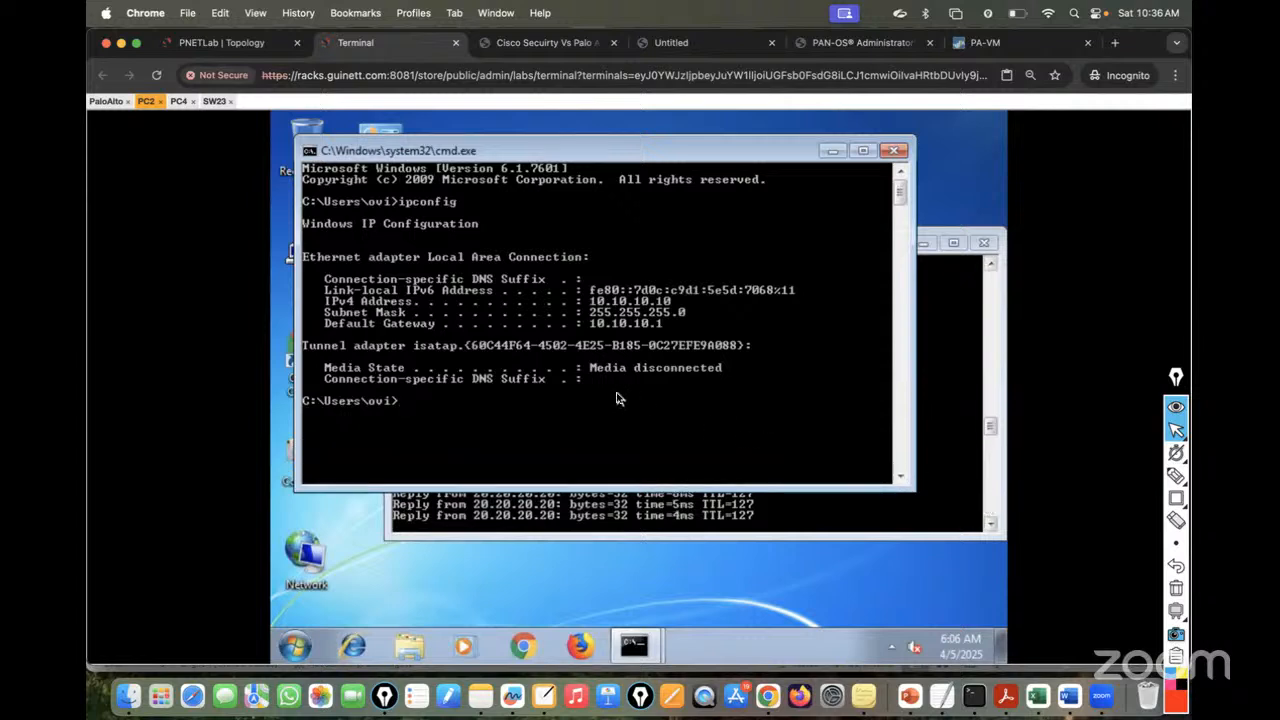
text(ping 10.10.10.1)
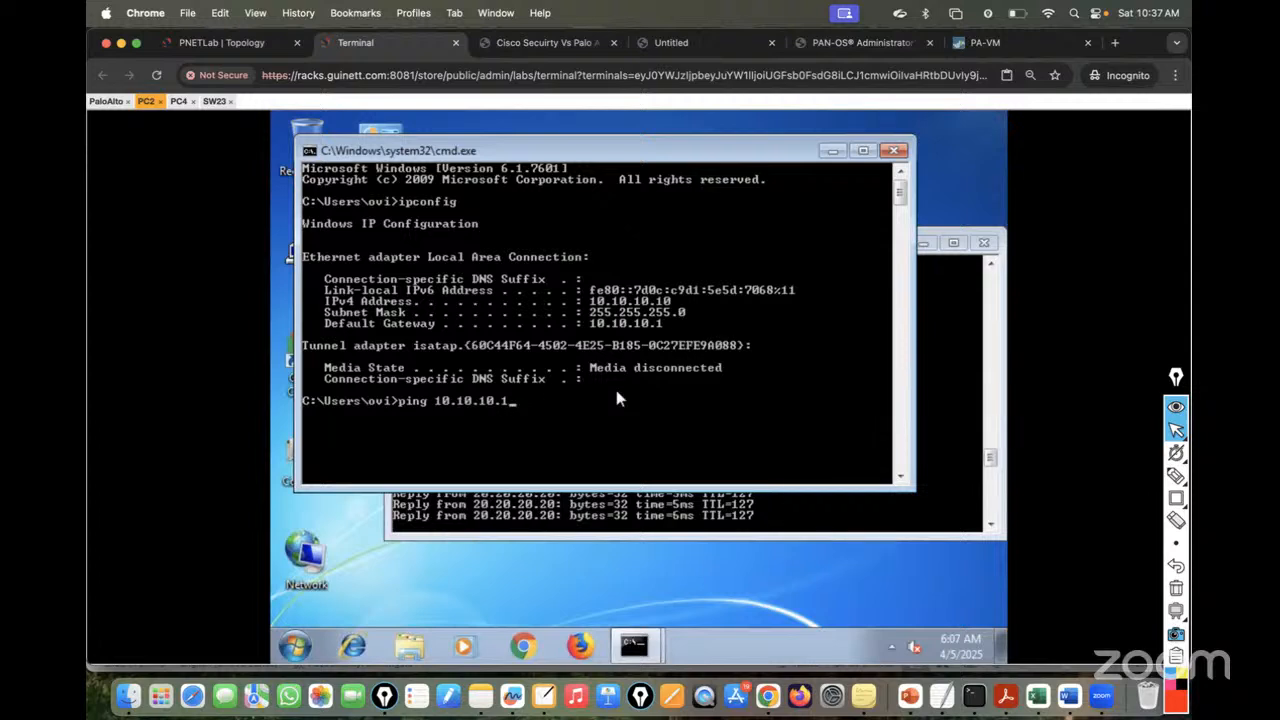
key(Return)
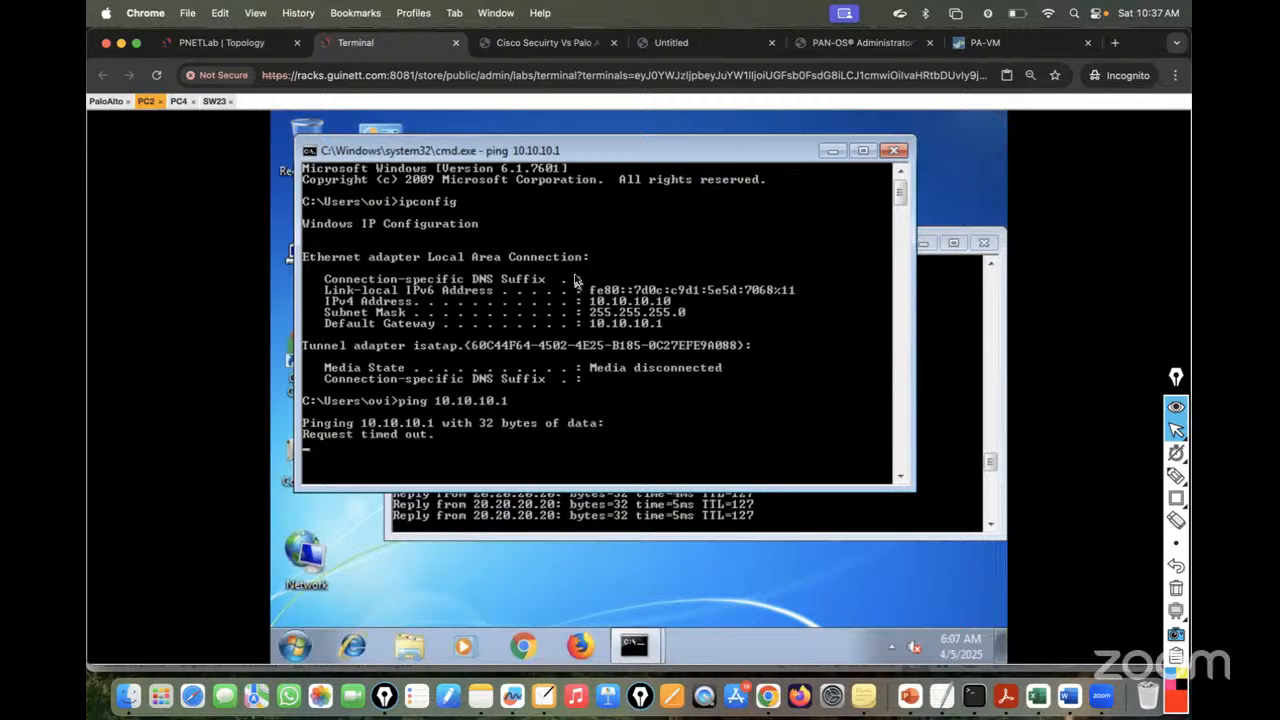
- Open a command prompt on PC4 and run ipconfig to show its addressing
click(178, 101)
click(294, 647)
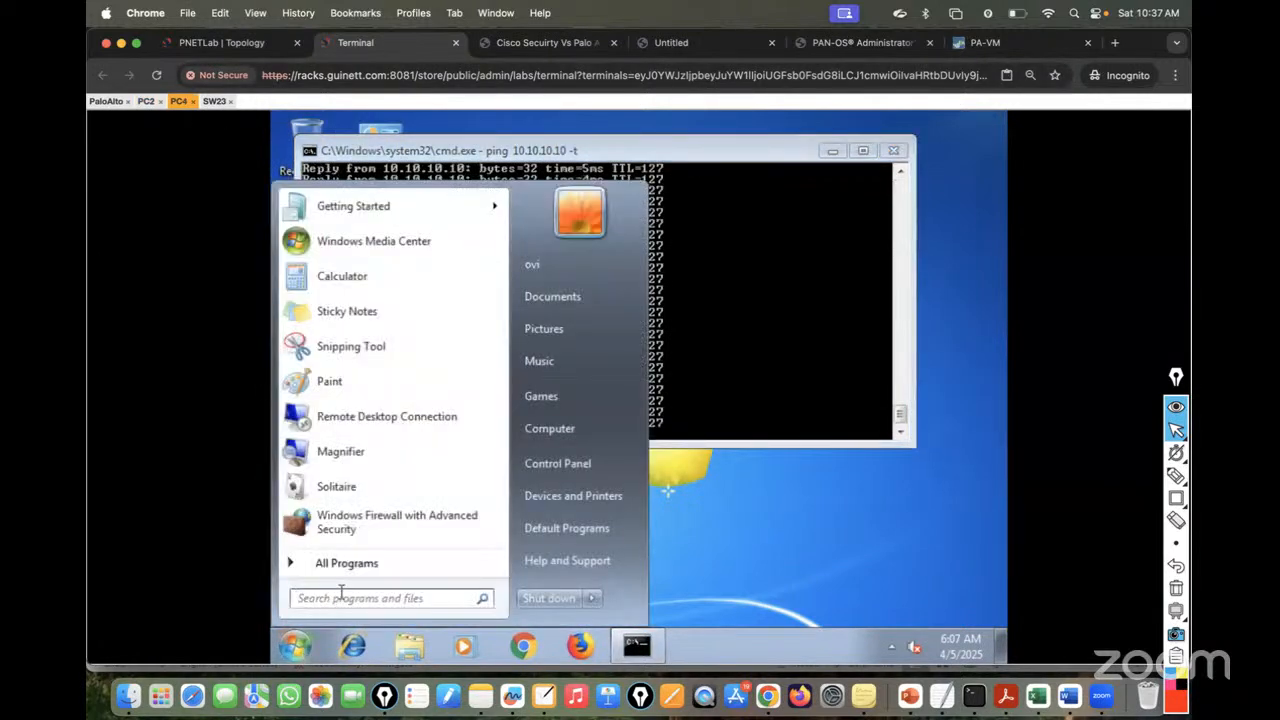
text(cmd)
key(Return)
text(ipcofnig)
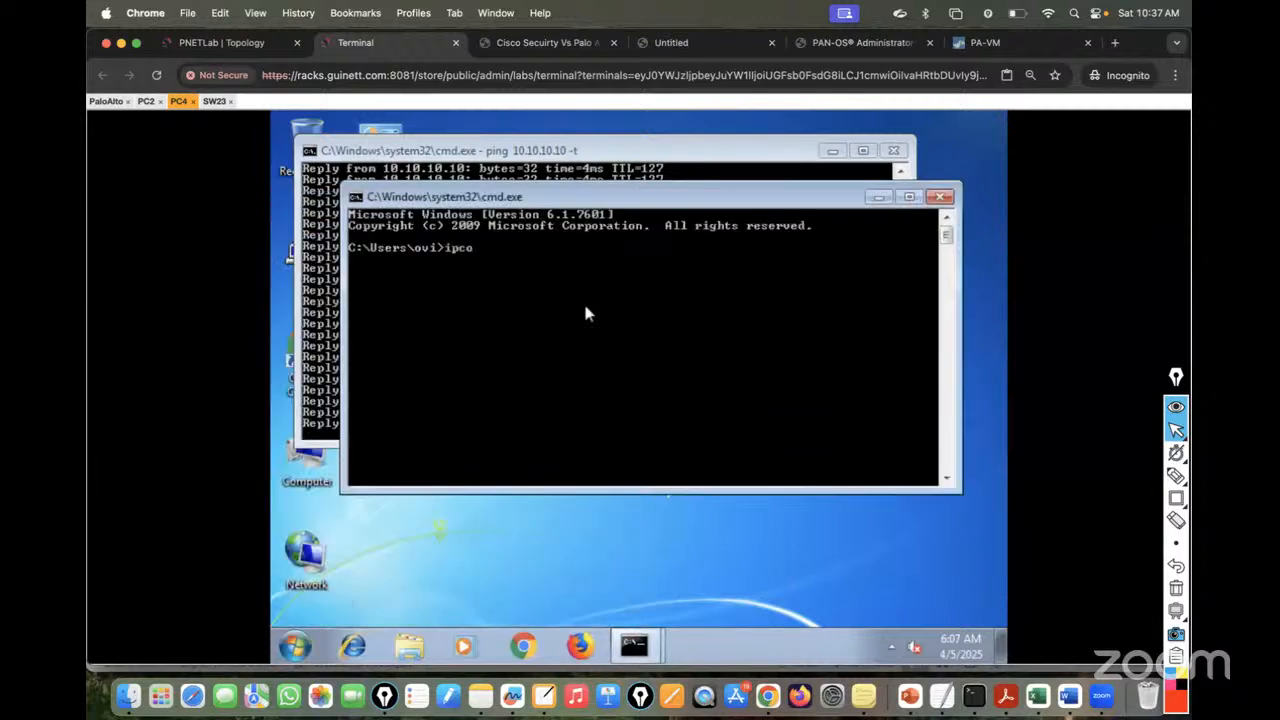
key(BackSpace)
key(BackSpace)
key(BackSpace)
key(BackSpace)
text(nfig)
key(Return)
- Ping PC4's gateway 20.20.20.1 and return to the topology diagram
text(pin)
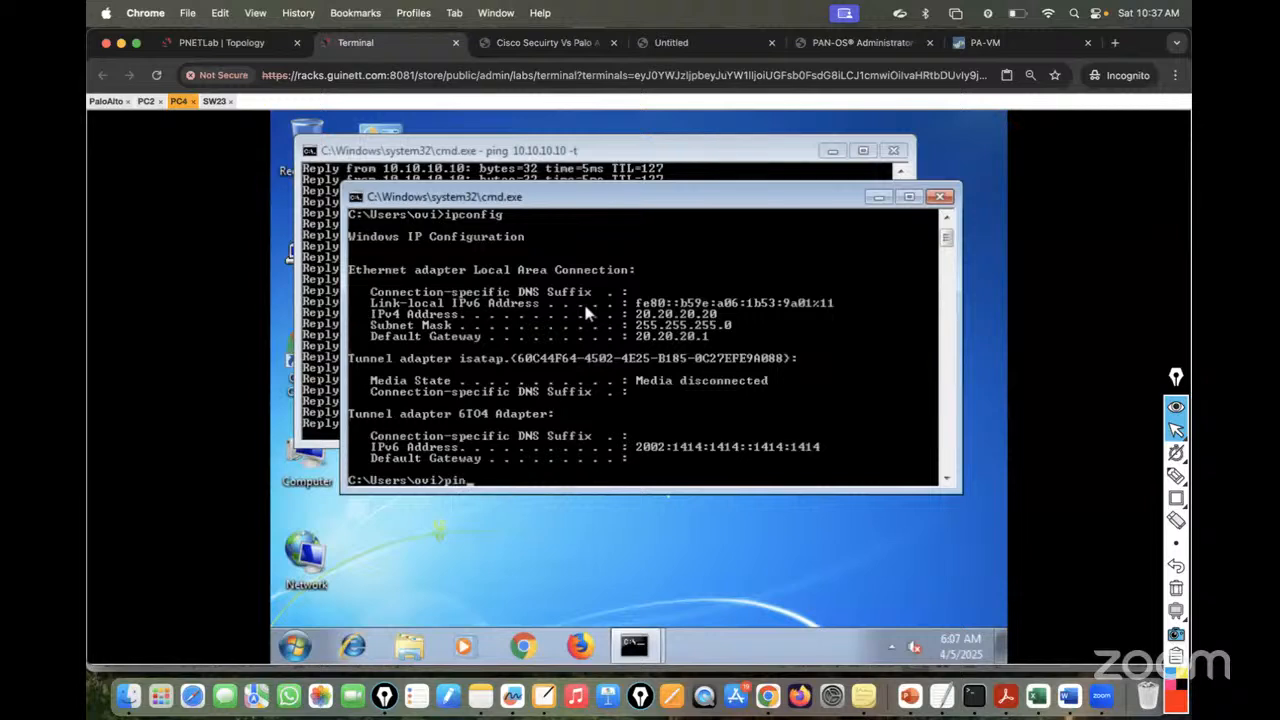
text(g 20.20.20.20)
key(BackSpace)
key(BackSpace)
text(1)
key(Return)
click(215, 42)
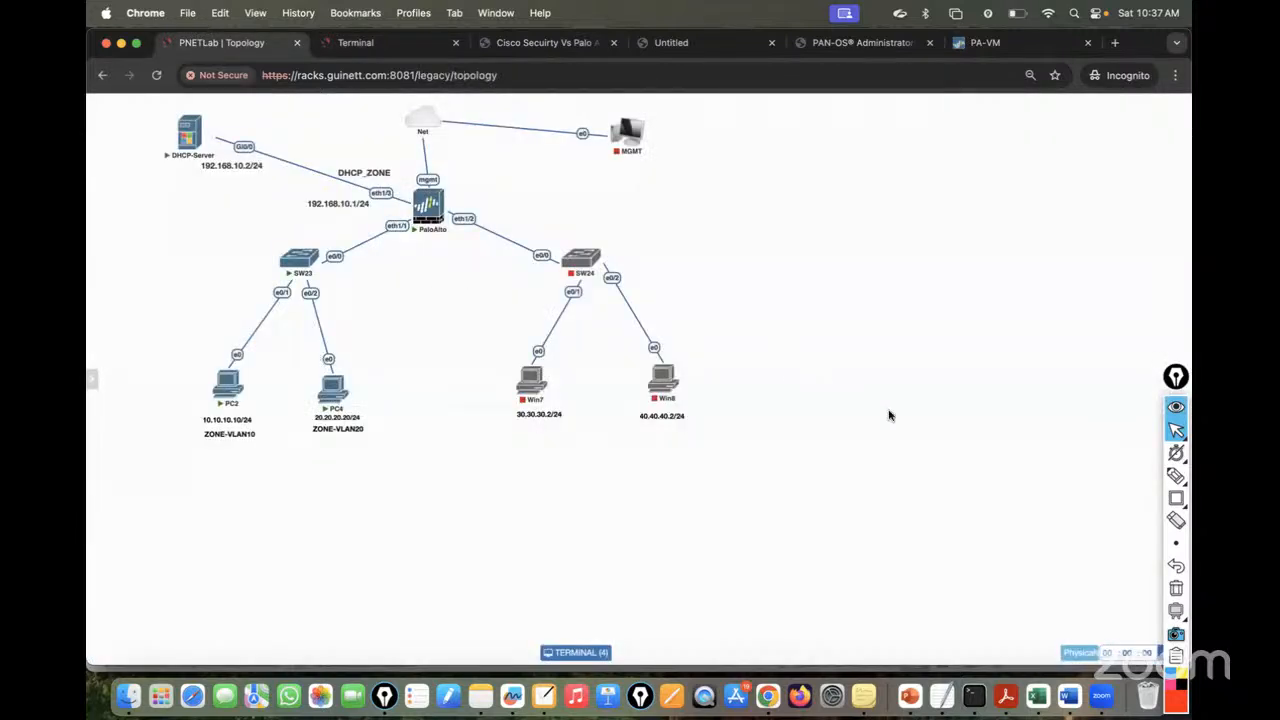
click(1175, 478)
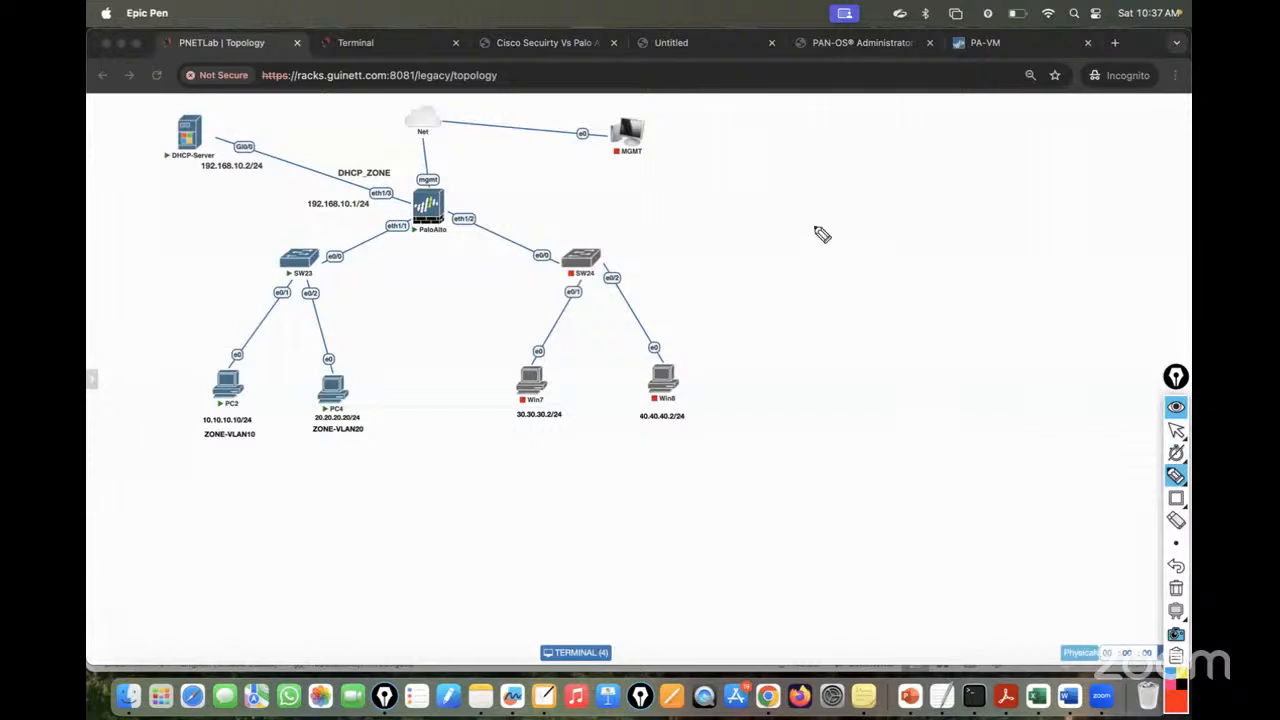
mouse_move(803, 233)
mouse_down()
mouse_move(818, 222)
mouse_move(818, 234)
mouse_up()
mouse_move(833, 214)
mouse_down()
mouse_move(831, 229)
mouse_move(871, 206)
mouse_move(930, 226)
mouse_move(1022, 210)
mouse_up()
mouse_move(780, 223)
mouse_down()
mouse_move(808, 240)
mouse_move(792, 203)
mouse_up()
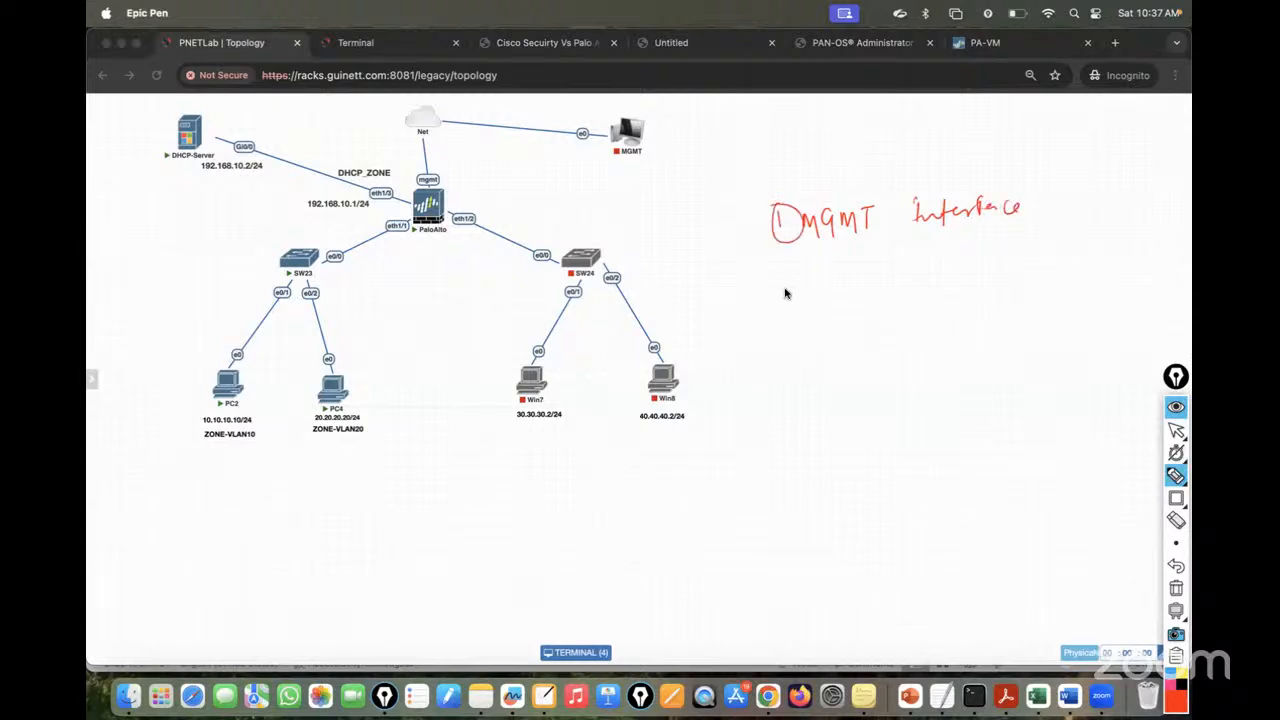
mouse_move(791, 297)
mouse_down()
mouse_move(820, 303)
mouse_move(856, 284)
mouse_up()
mouse_move(815, 333)
mouse_down()
mouse_move(887, 338)
mouse_move(913, 325)
mouse_up()
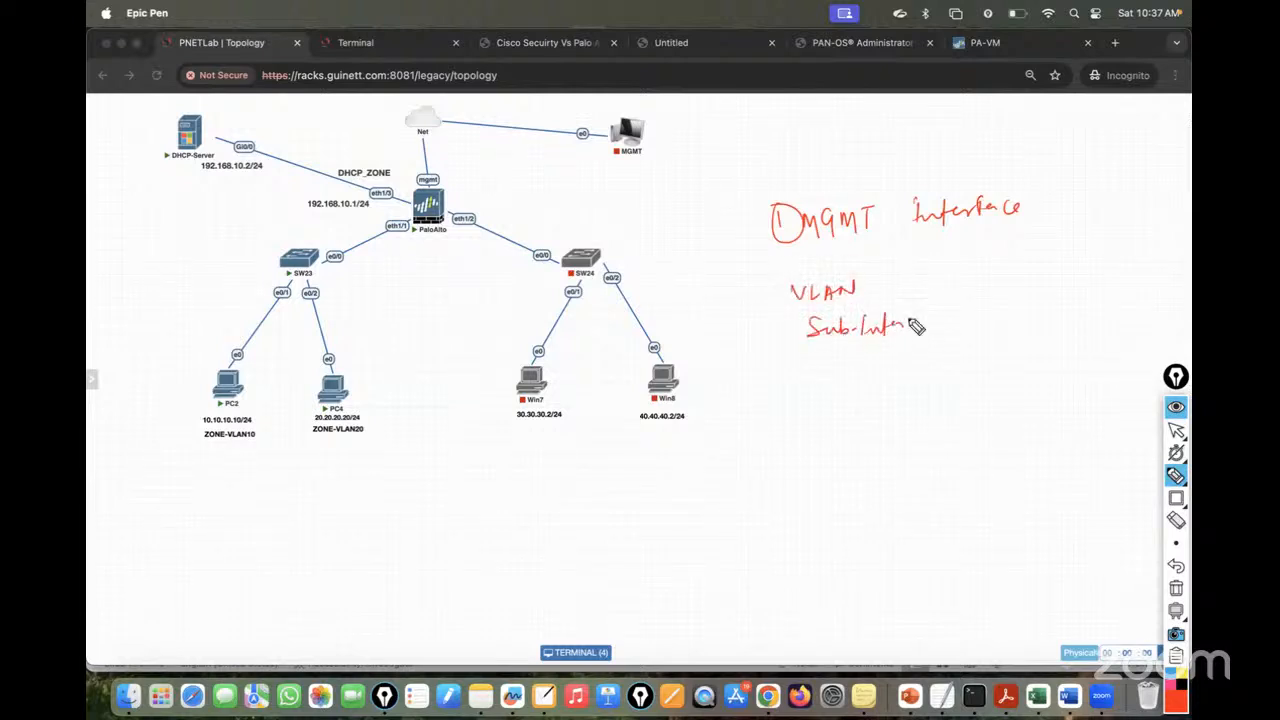
mouse_move(822, 352)
mouse_down()
mouse_move(823, 366)
mouse_move(871, 369)
mouse_move(900, 366)
mouse_move(909, 346)
mouse_up()
mouse_move(912, 270)
mouse_down()
mouse_move(943, 303)
mouse_move(922, 367)
mouse_up()
mouse_move(778, 281)
mouse_down()
mouse_move(756, 310)
mouse_move(815, 385)
mouse_up()
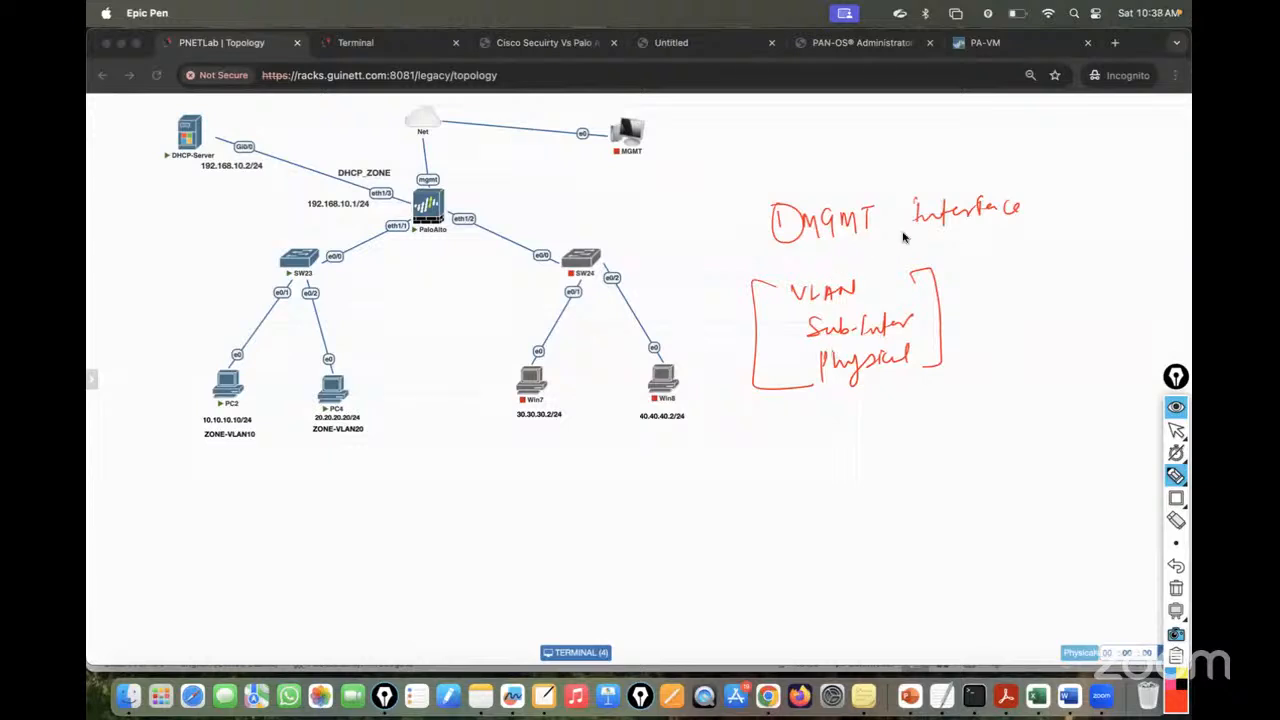
drag(790, 241, 1013, 228)
mouse_move(912, 150)
mouse_down()
mouse_move(913, 185)
mouse_move(954, 150)
mouse_move(990, 165)
mouse_move(1008, 148)
mouse_move(996, 188)
mouse_up()
mouse_move(1030, 142)
mouse_down()
mouse_move(1022, 158)
mouse_move(1036, 158)
mouse_up()
drag(1046, 136, 1046, 156)
drag(1036, 148, 1054, 180)
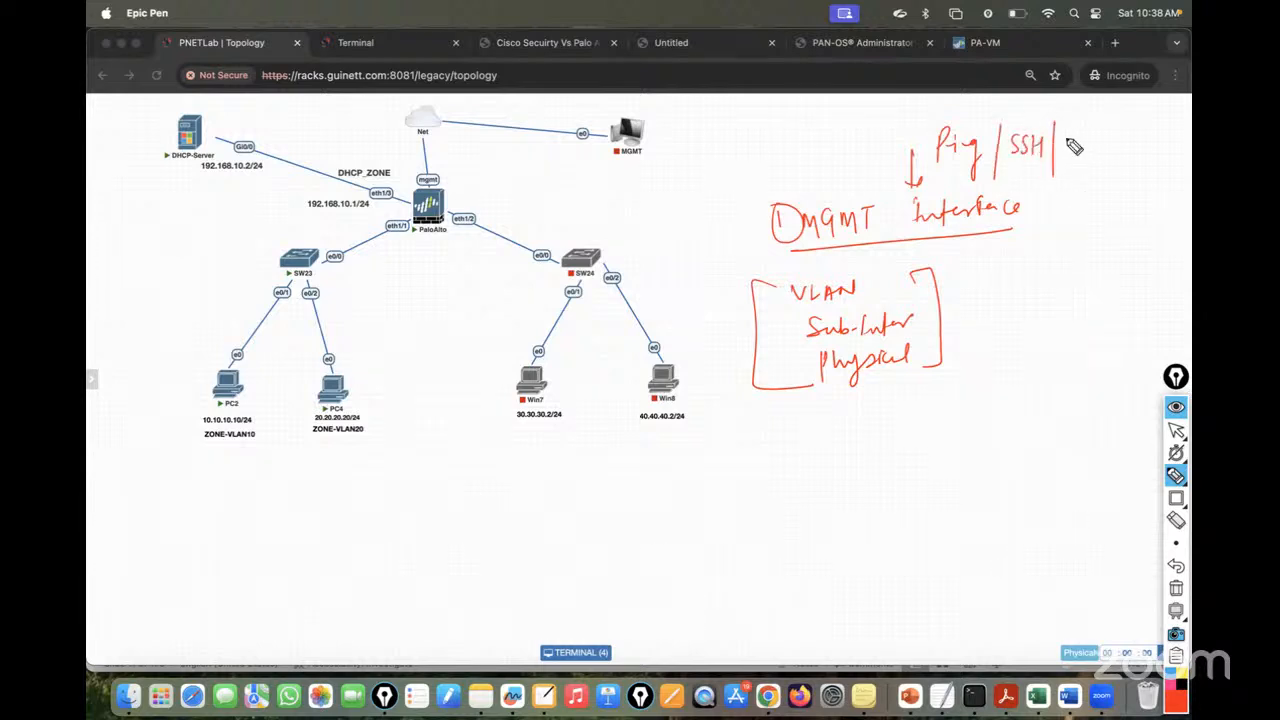
mouse_move(1066, 132)
mouse_down()
mouse_move(1066, 156)
mouse_move(1080, 156)
mouse_up()
drag(1066, 145, 1102, 136)
mouse_move(1094, 137)
mouse_down()
mouse_move(1094, 157)
mouse_move(1113, 136)
mouse_up()
mouse_move(1107, 137)
mouse_down()
mouse_move(1107, 157)
mouse_move(1124, 136)
mouse_up()
drag(1119, 137, 1124, 156)
mouse_move(776, 126)
mouse_down()
mouse_move(778, 166)
mouse_move(800, 172)
mouse_move(828, 146)
mouse_move(909, 119)
mouse_move(1050, 116)
mouse_up()
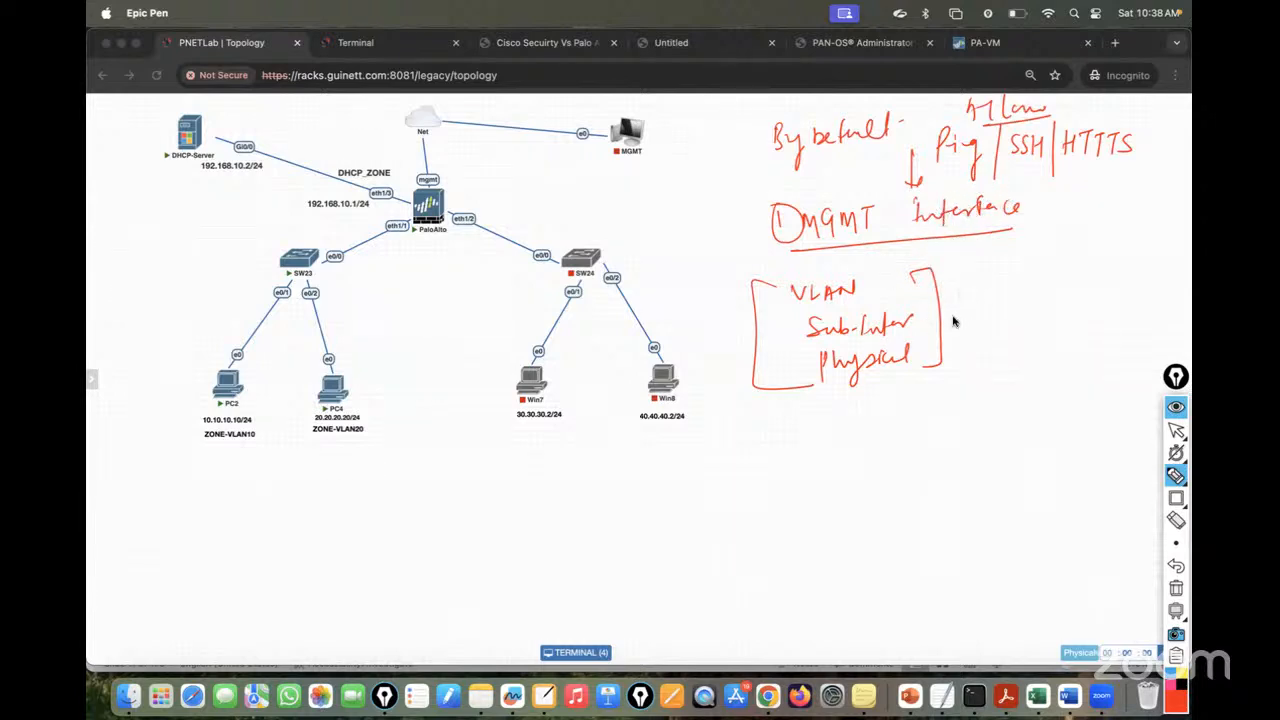
drag(976, 294, 942, 295)
mouse_move(953, 308)
mouse_down()
mouse_move(966, 321)
mouse_move(1011, 289)
mouse_move(1082, 318)
mouse_move(1003, 357)
mouse_move(1020, 366)
mouse_move(1026, 408)
mouse_move(1010, 442)
mouse_move(1020, 434)
mouse_up()
mouse_move(400, 222)
mouse_down()
mouse_move(403, 243)
mouse_move(398, 220)
mouse_up()
mouse_move(455, 214)
mouse_down()
mouse_move(477, 237)
mouse_move(457, 214)
mouse_move(380, 186)
mouse_move(398, 213)
mouse_move(432, 166)
mouse_up()
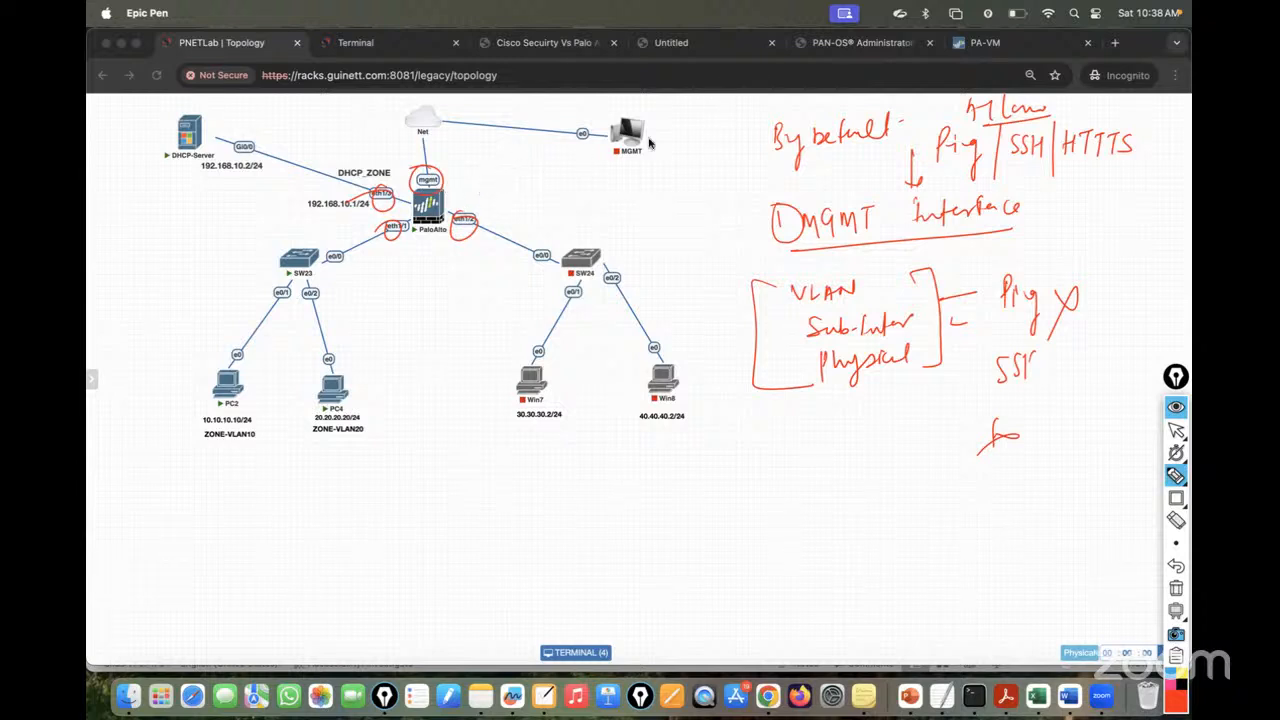
mouse_move(626, 130)
mouse_down()
mouse_move(545, 136)
mouse_move(437, 190)
mouse_up()
click(1174, 431)
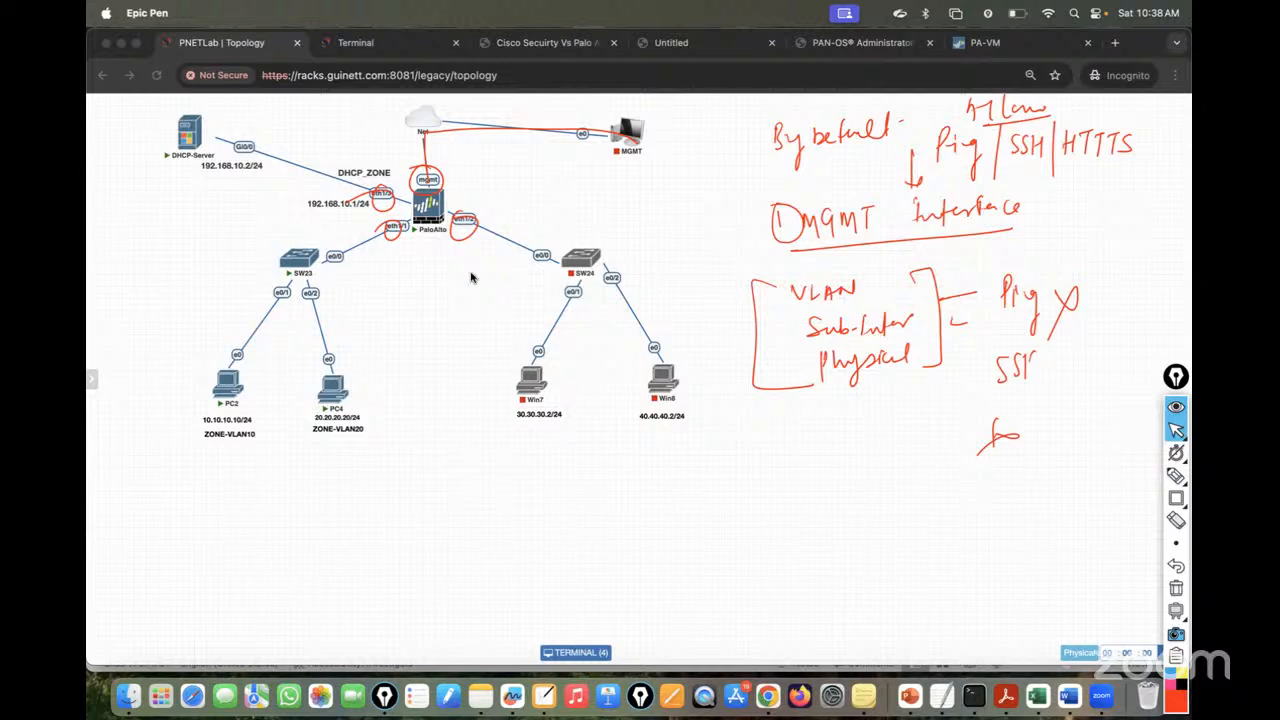
click(1176, 591)
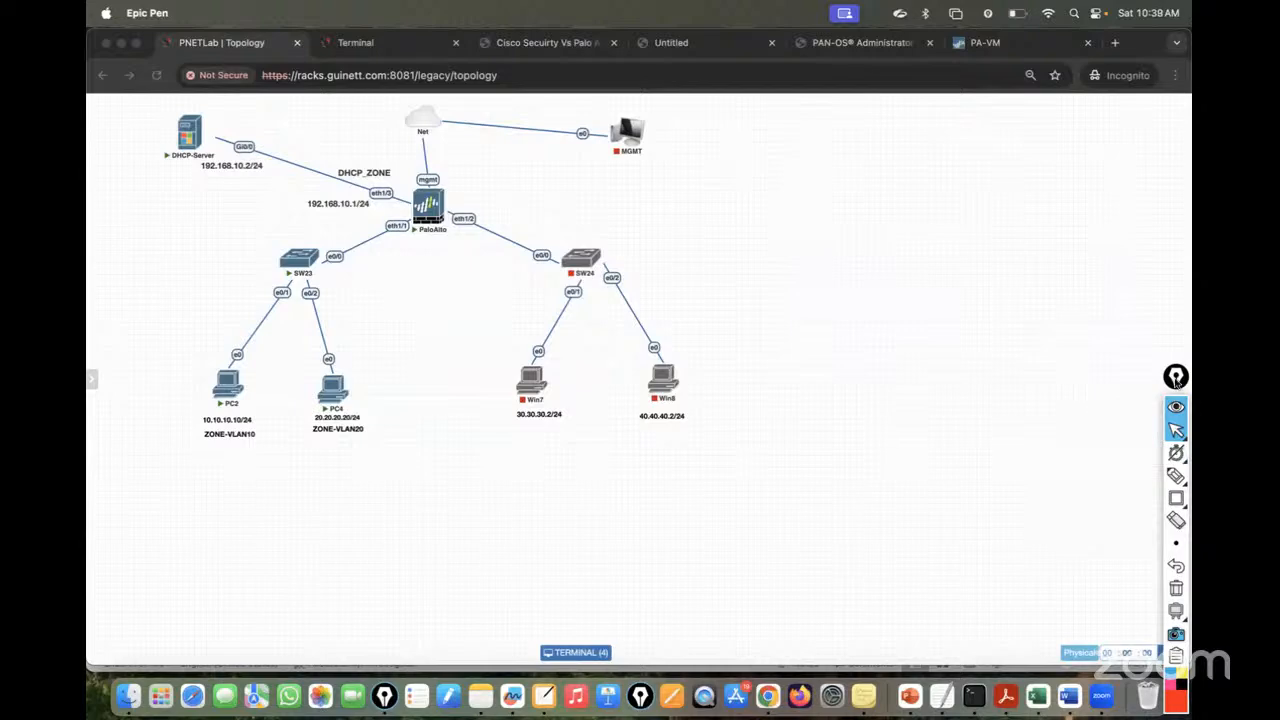
drag(1176, 377, 1176, 357)
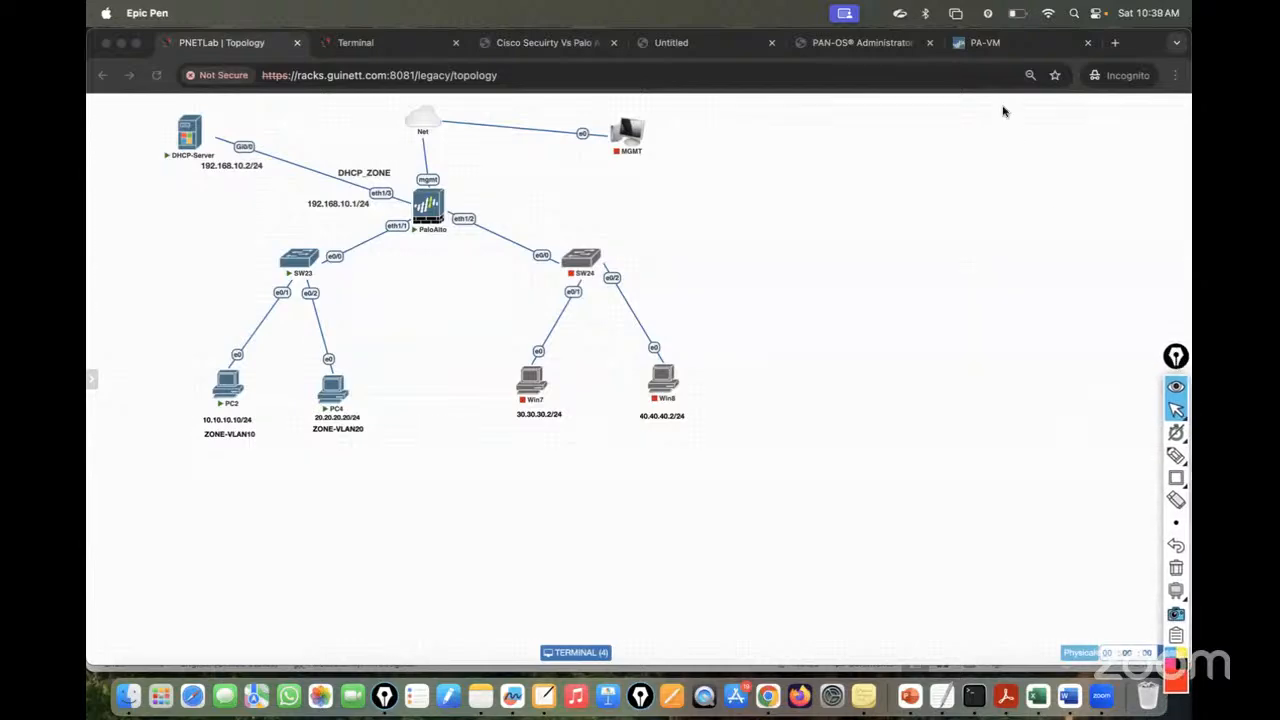
click(985, 42)
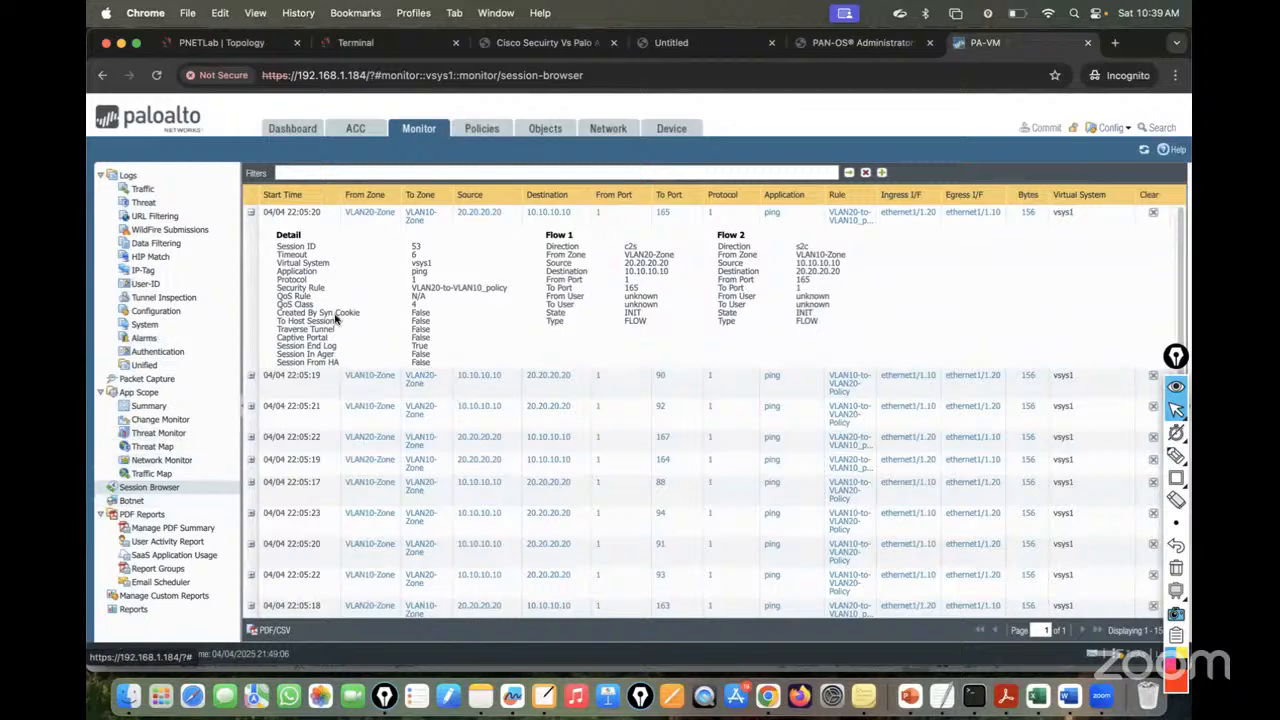
- Look at ethernet1/1.10's management profile options, then back out without changes
click(607, 129)
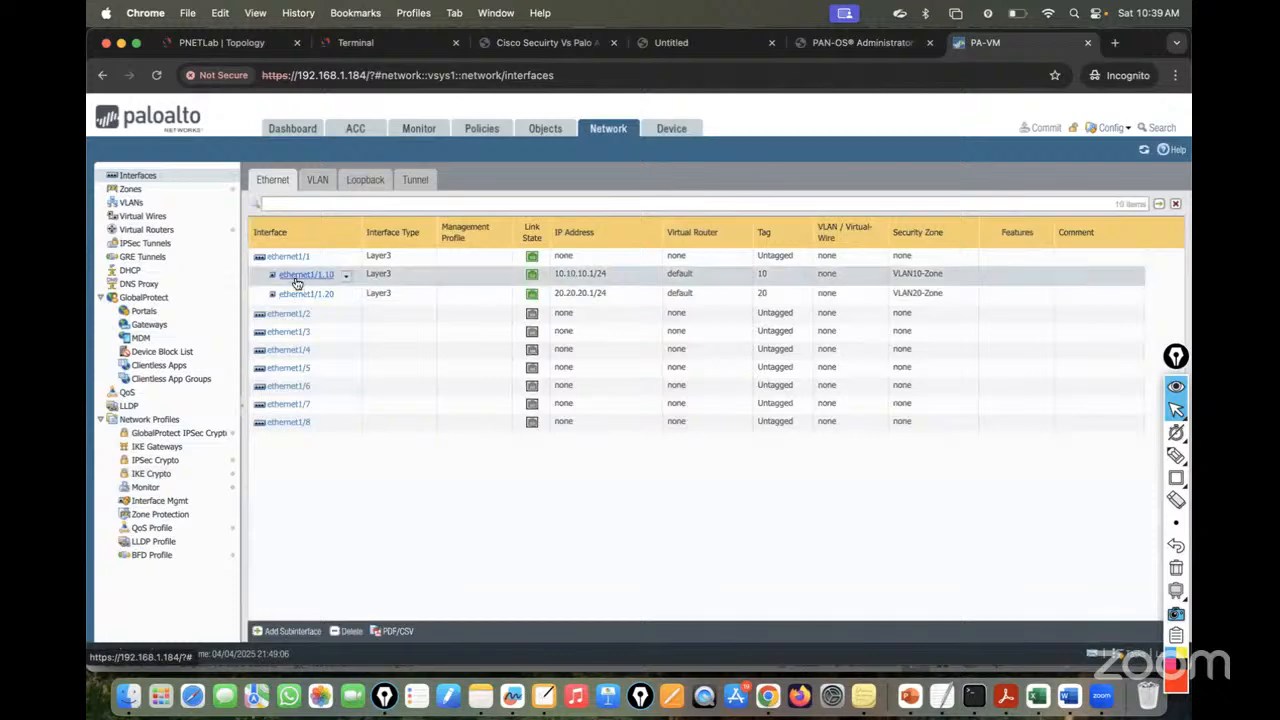
click(296, 282)
click(527, 372)
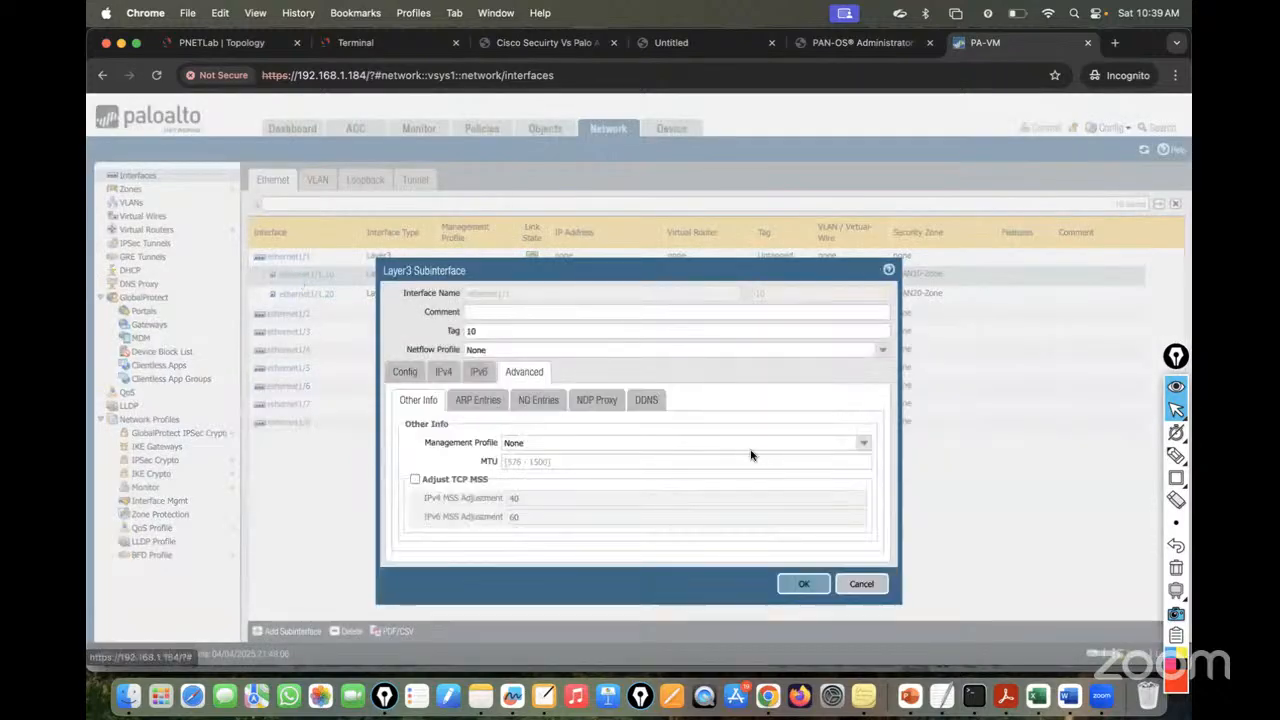
click(863, 443)
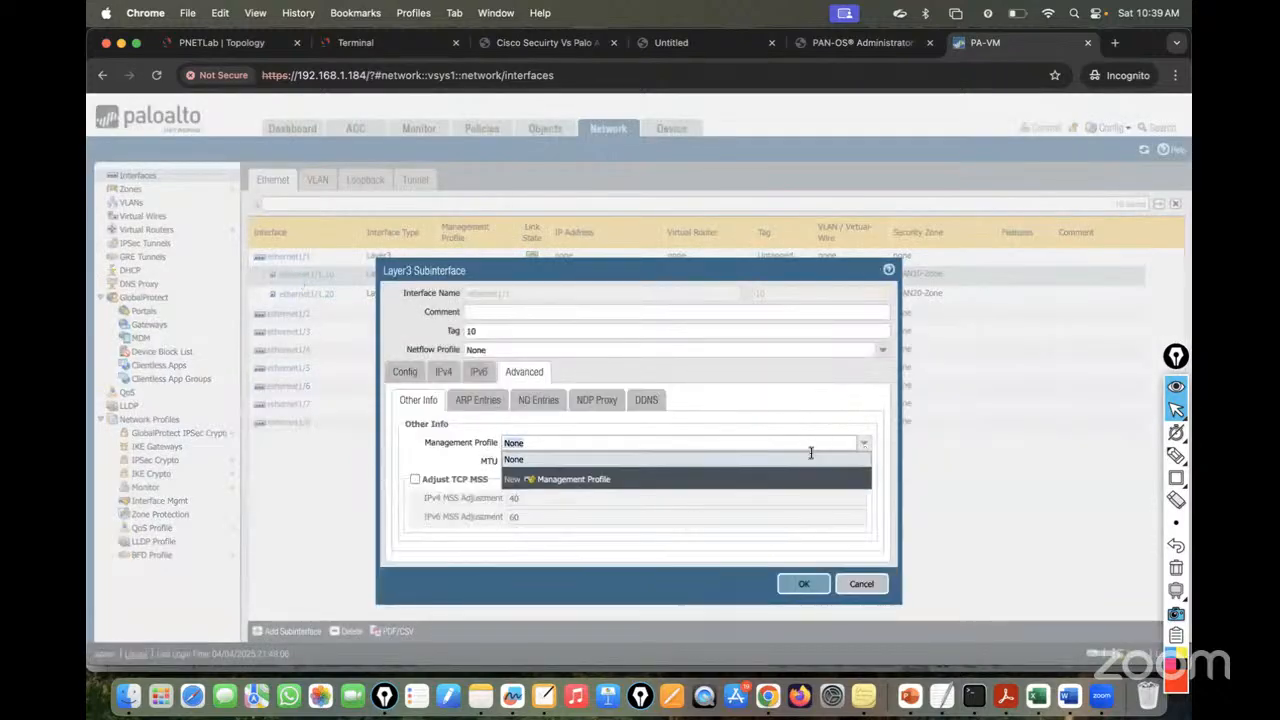
click(562, 481)
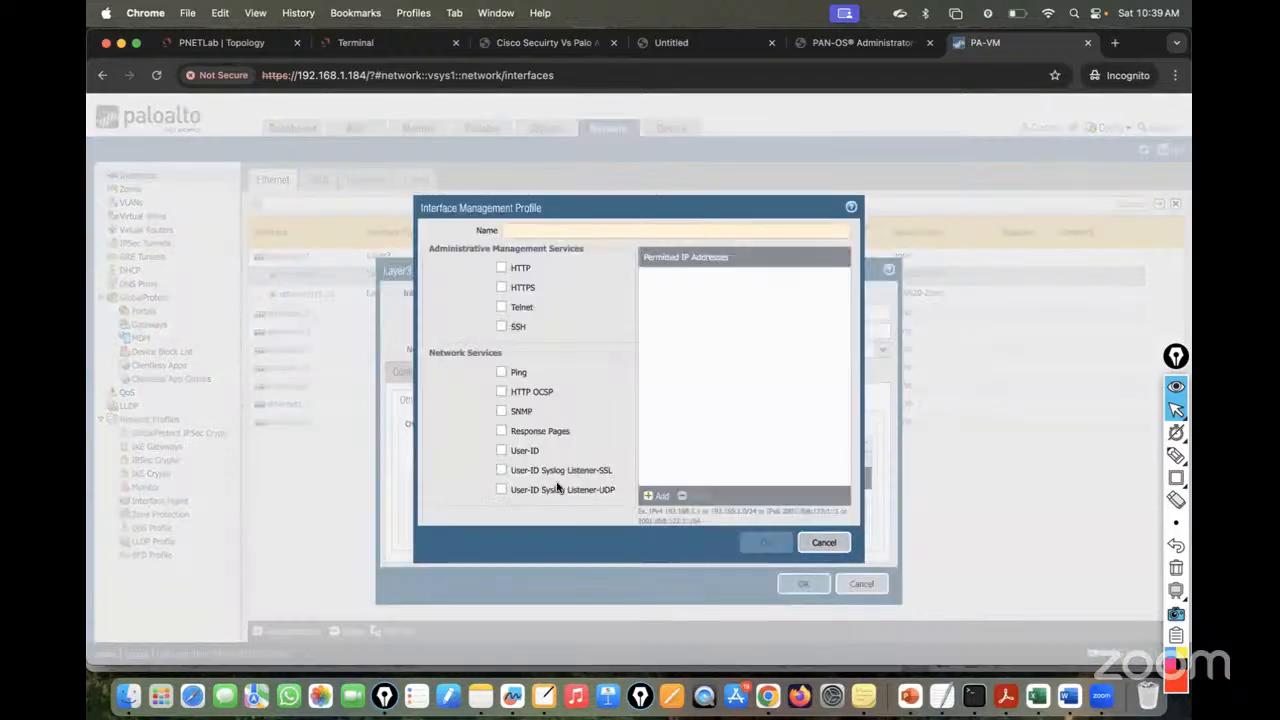
click(825, 540)
click(858, 584)
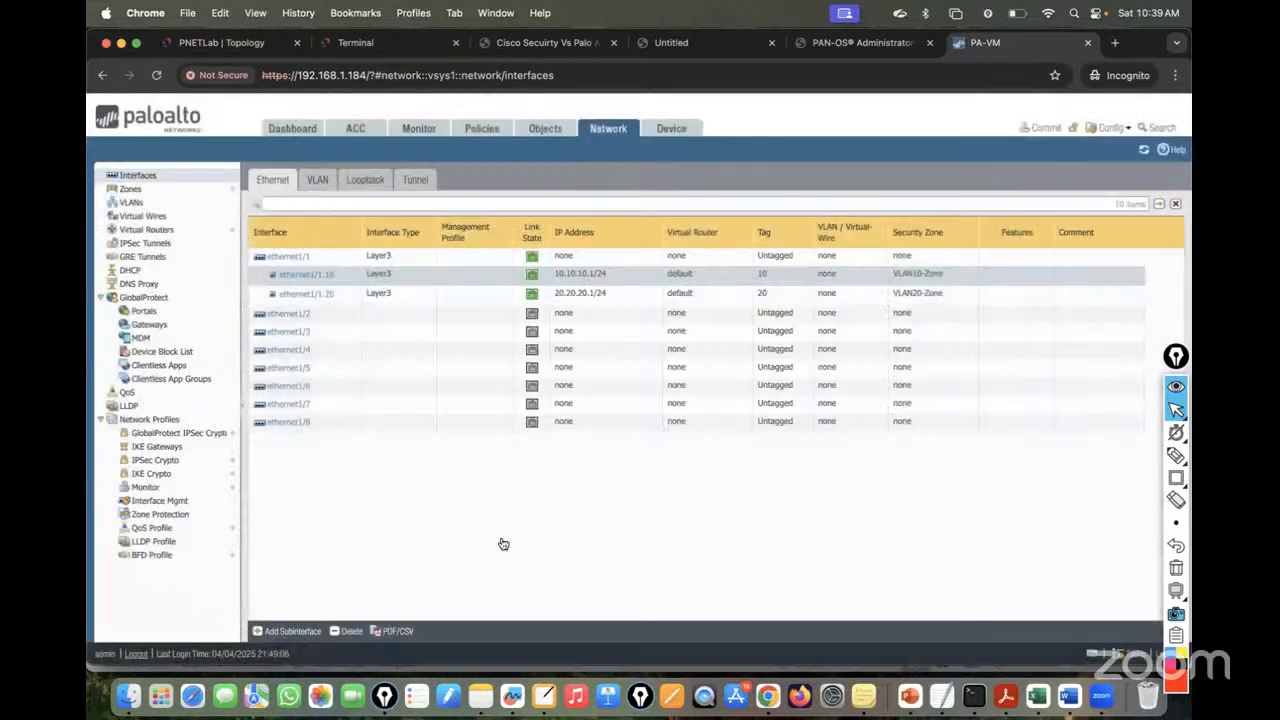
- Create interface management profile MGMT-Profile allowing HTTPS, SSH and Ping
click(152, 501)
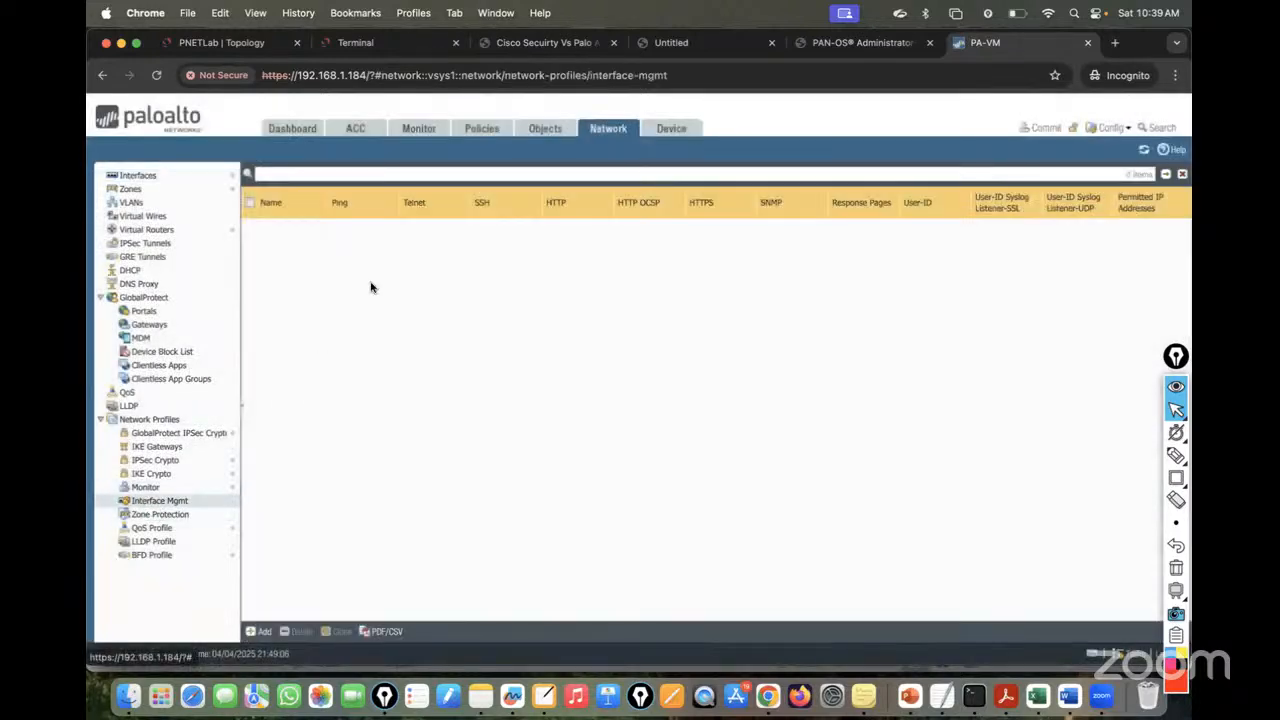
click(262, 633)
text(Inte)
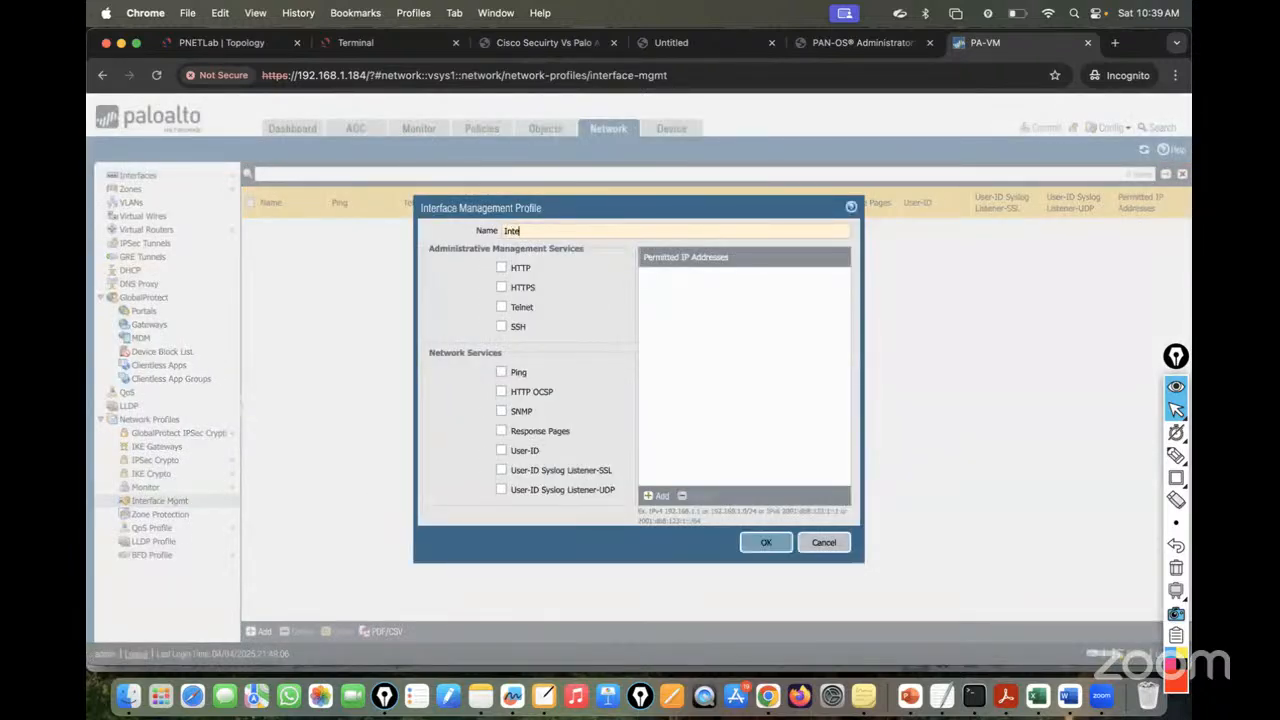
text(rMGMT-Profile)
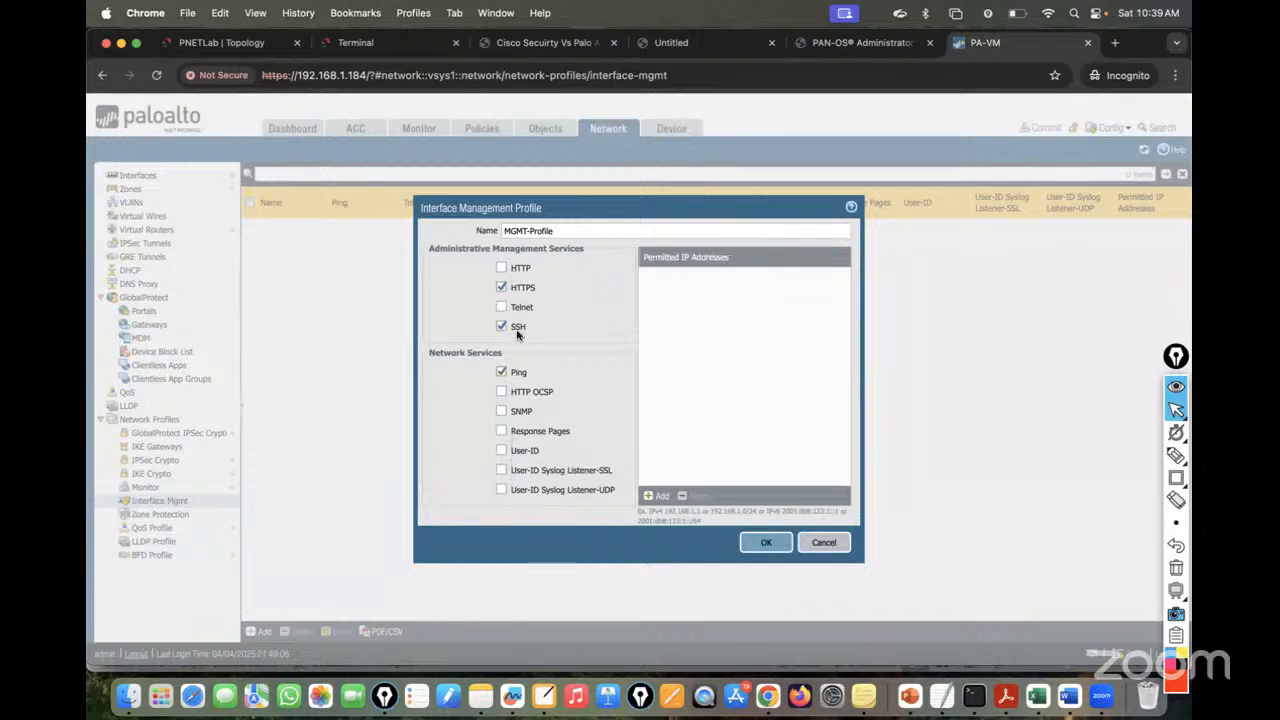
click(767, 542)
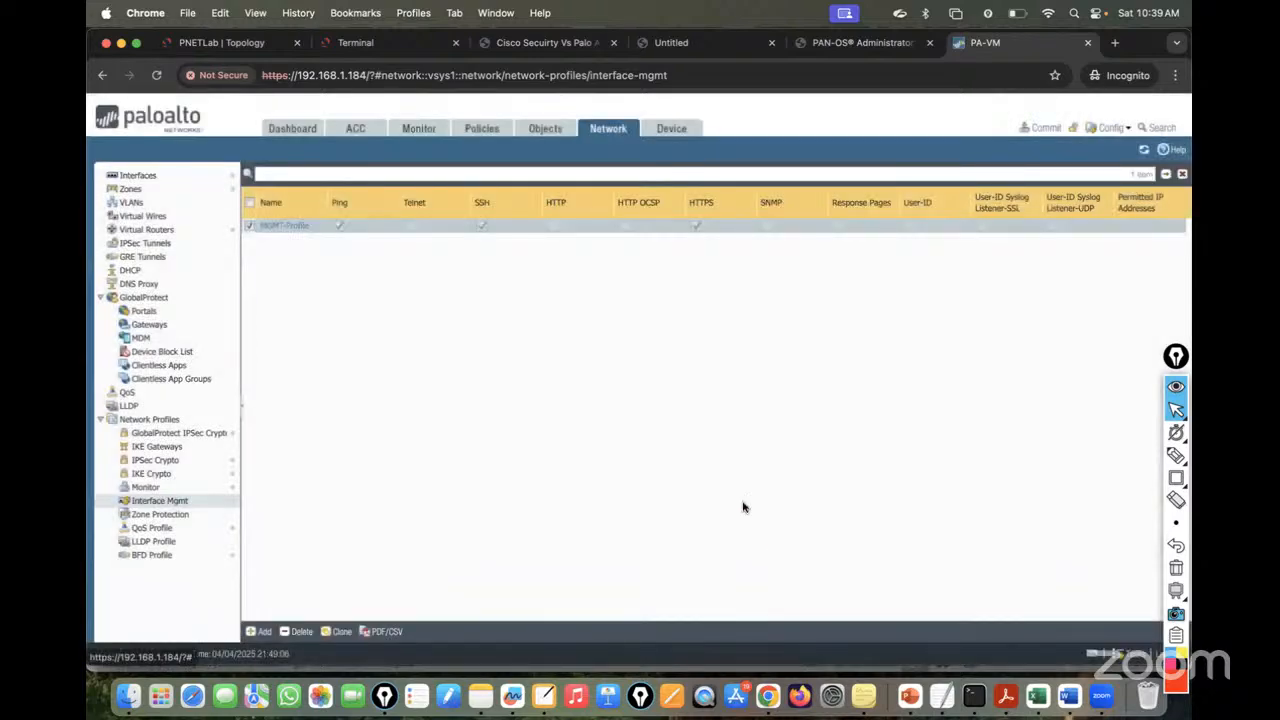
- Assign MGMT-Profile to subinterface ethernet1/1.10 and accept the management access warning
click(156, 173)
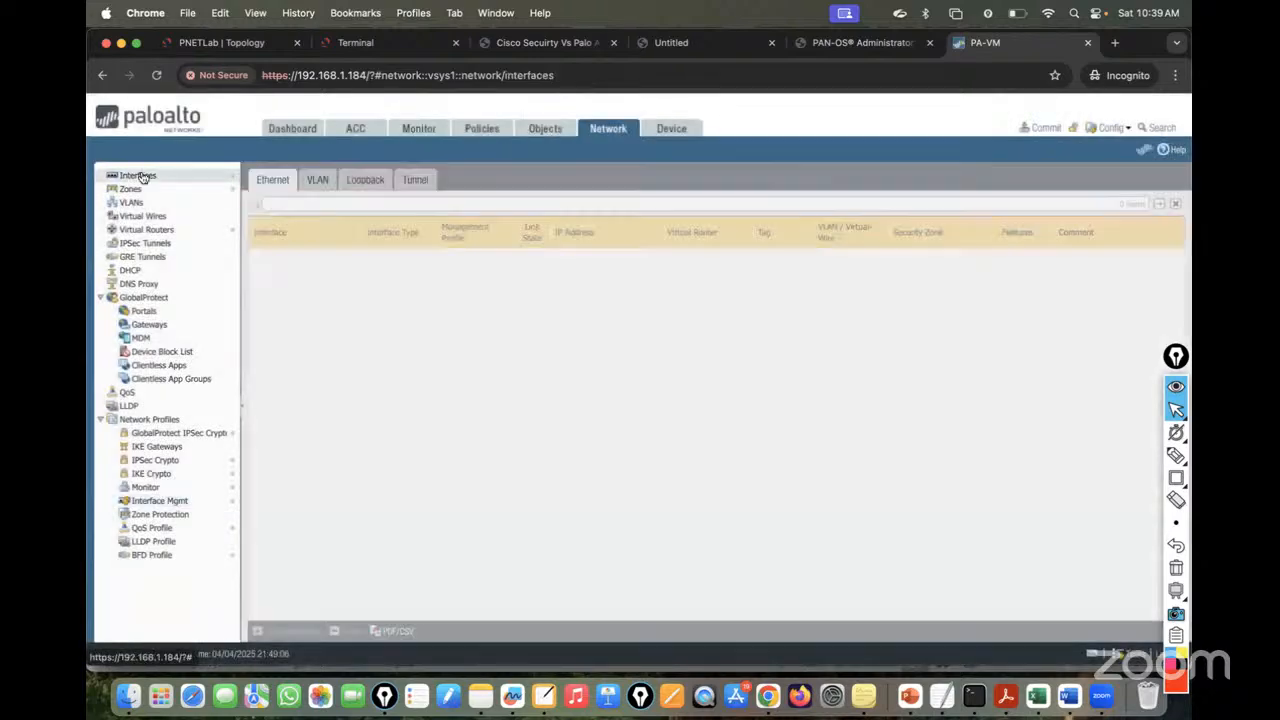
click(313, 275)
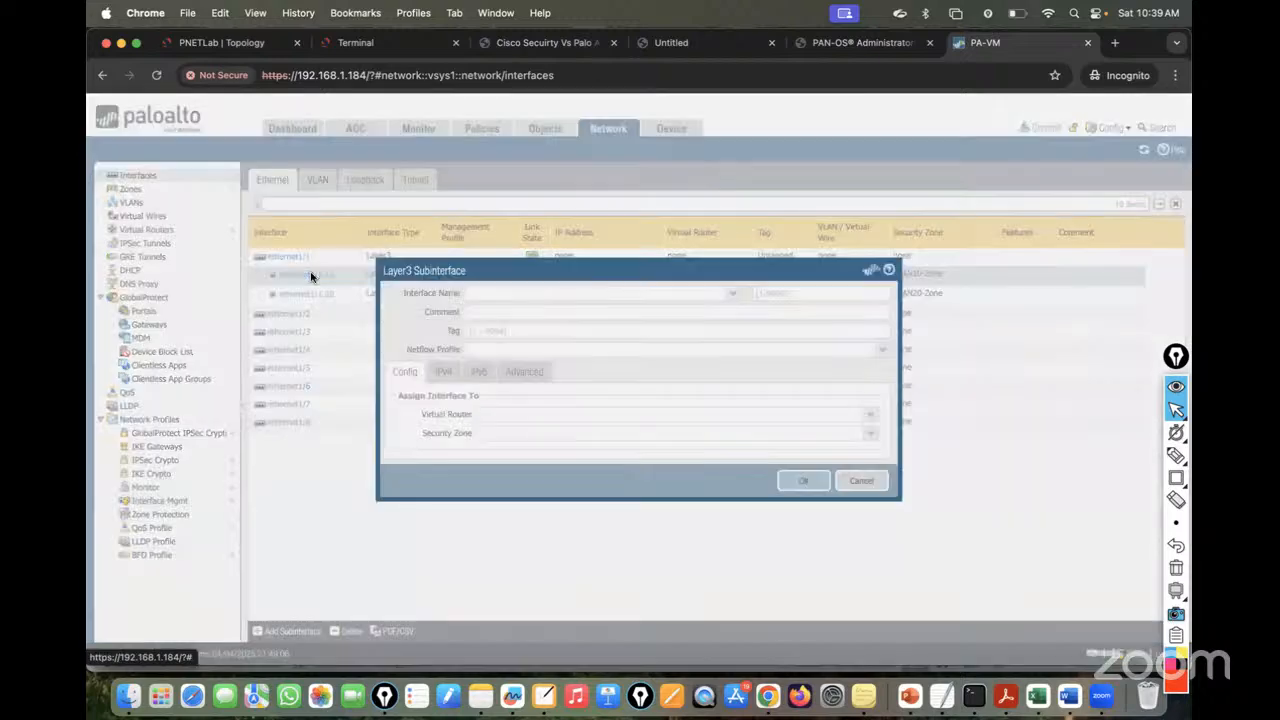
click(443, 371)
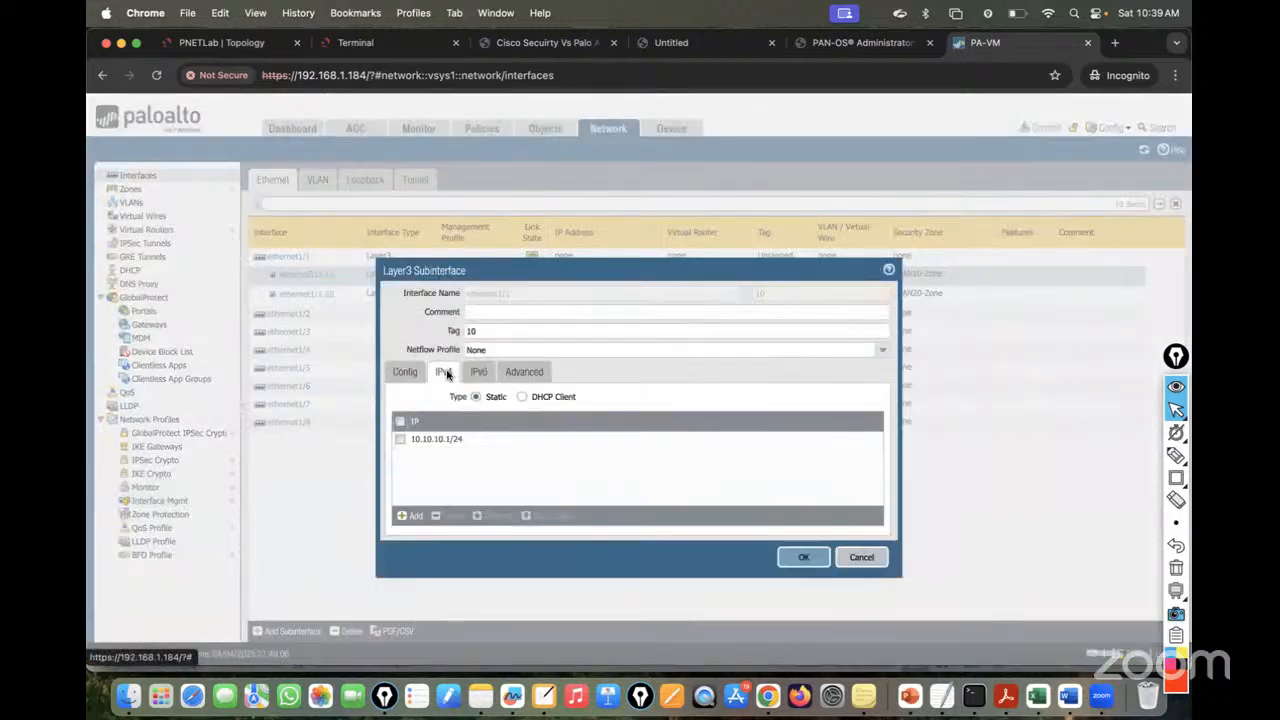
click(518, 371)
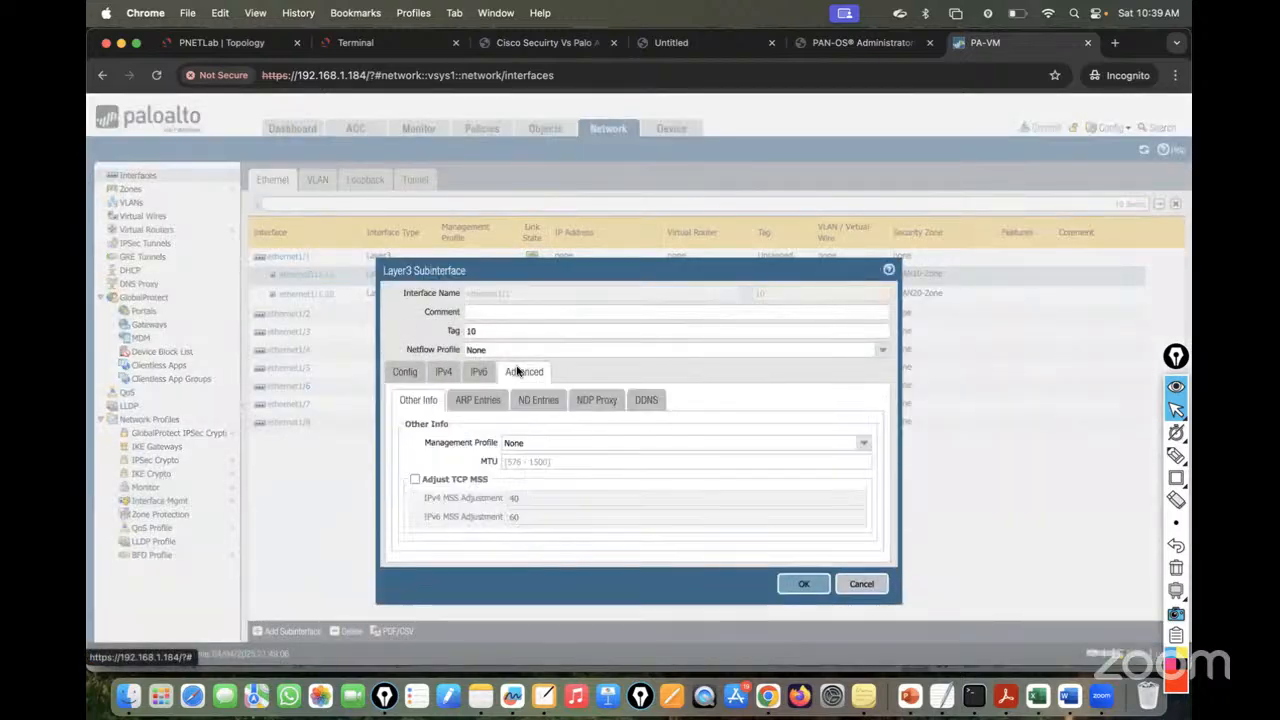
click(862, 444)
click(560, 470)
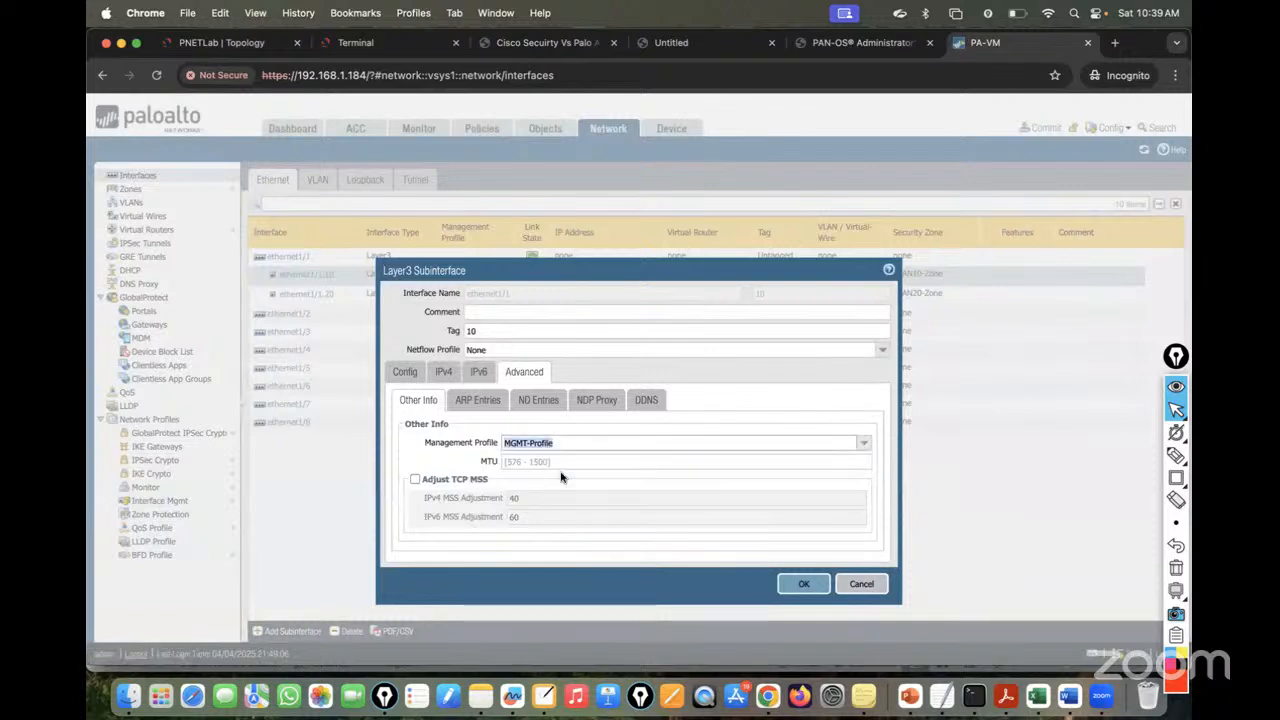
click(803, 584)
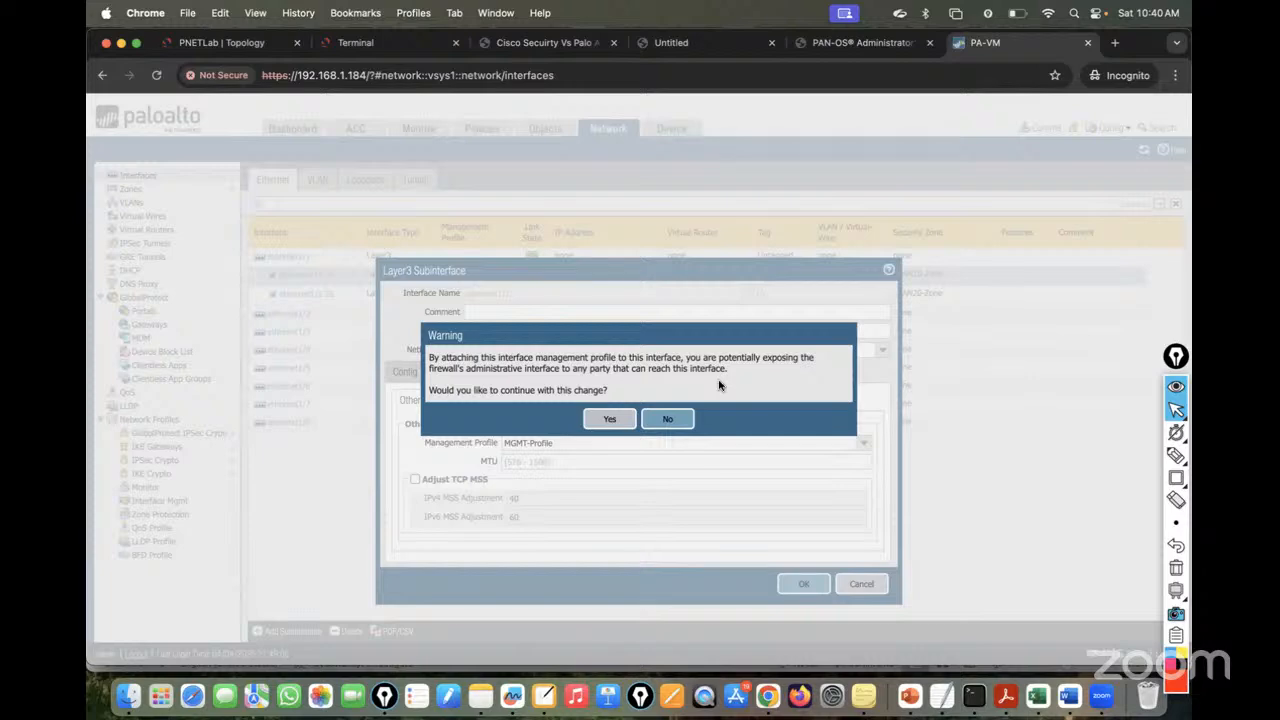
click(622, 420)
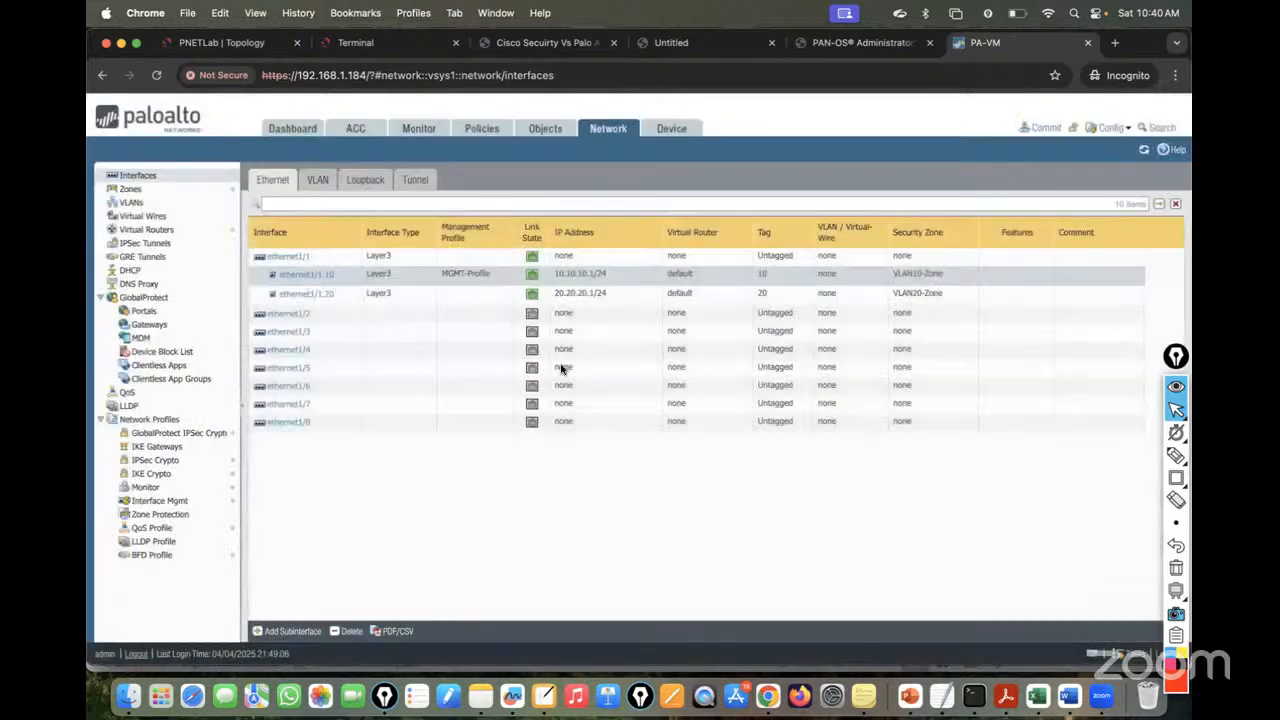
- Assign MGMT-Profile to subinterface ethernet1/1.20 and accept the warning
click(327, 303)
click(308, 295)
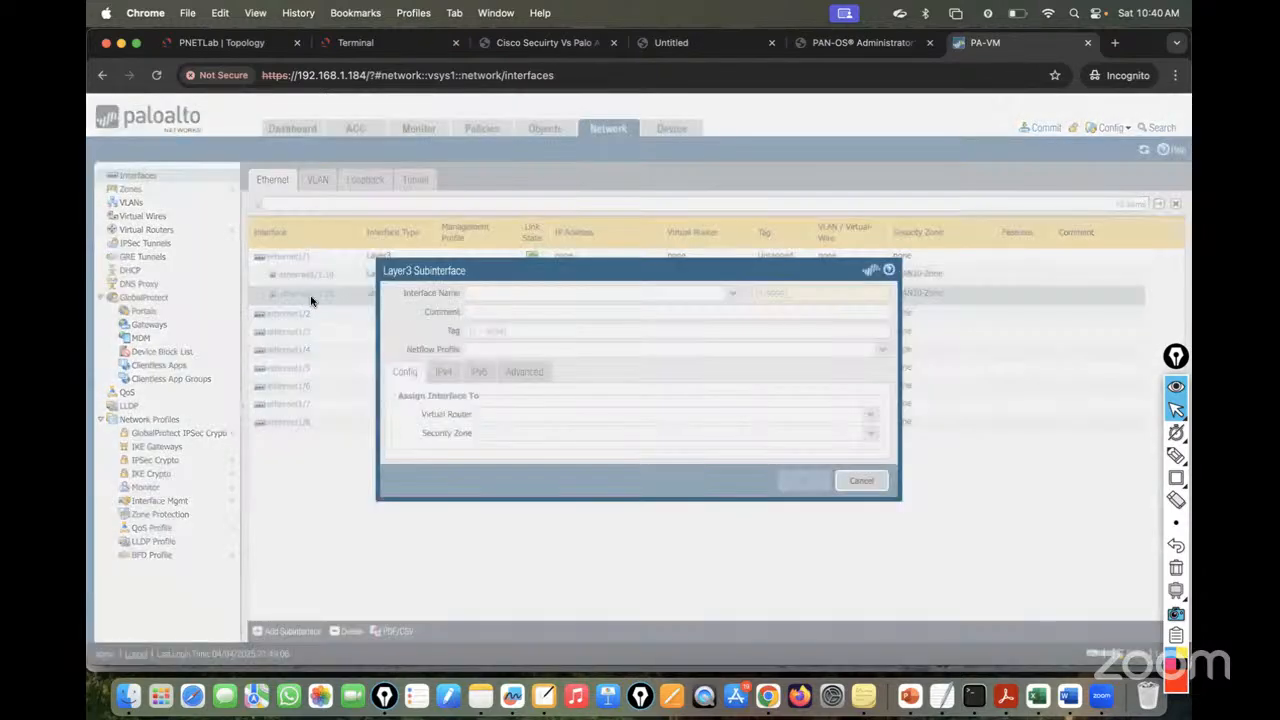
click(527, 372)
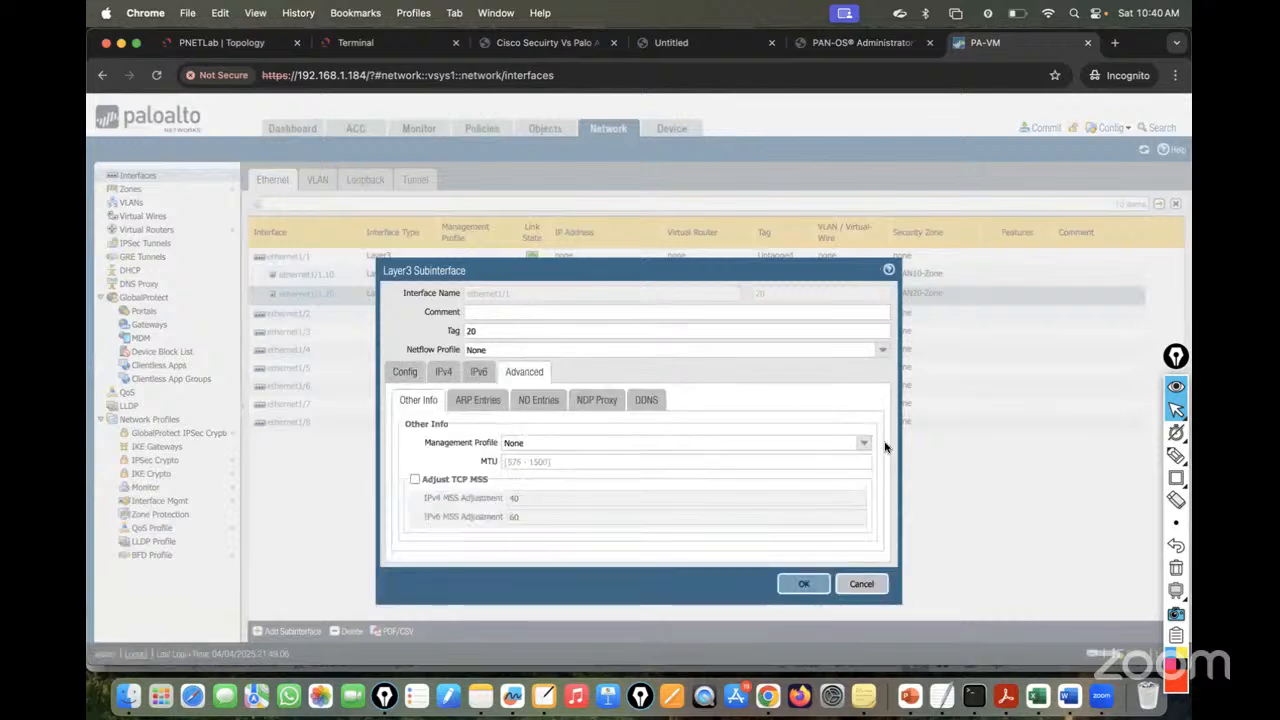
click(866, 445)
click(540, 473)
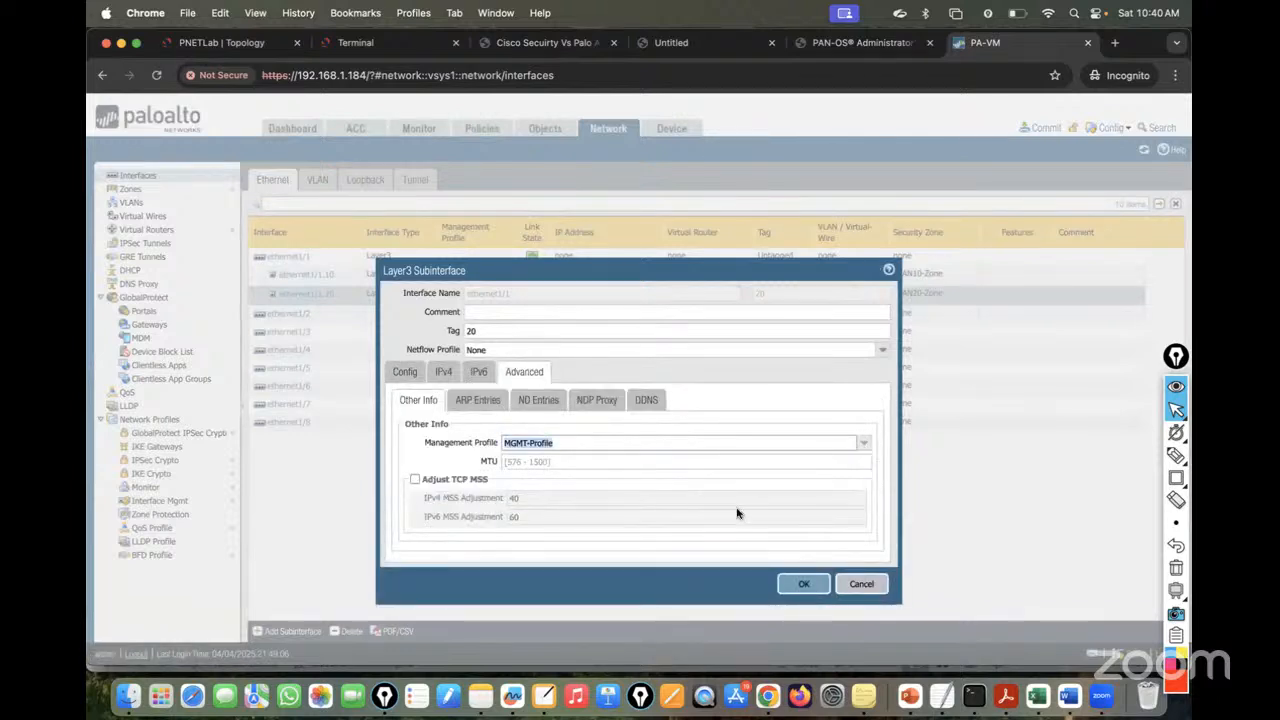
click(792, 586)
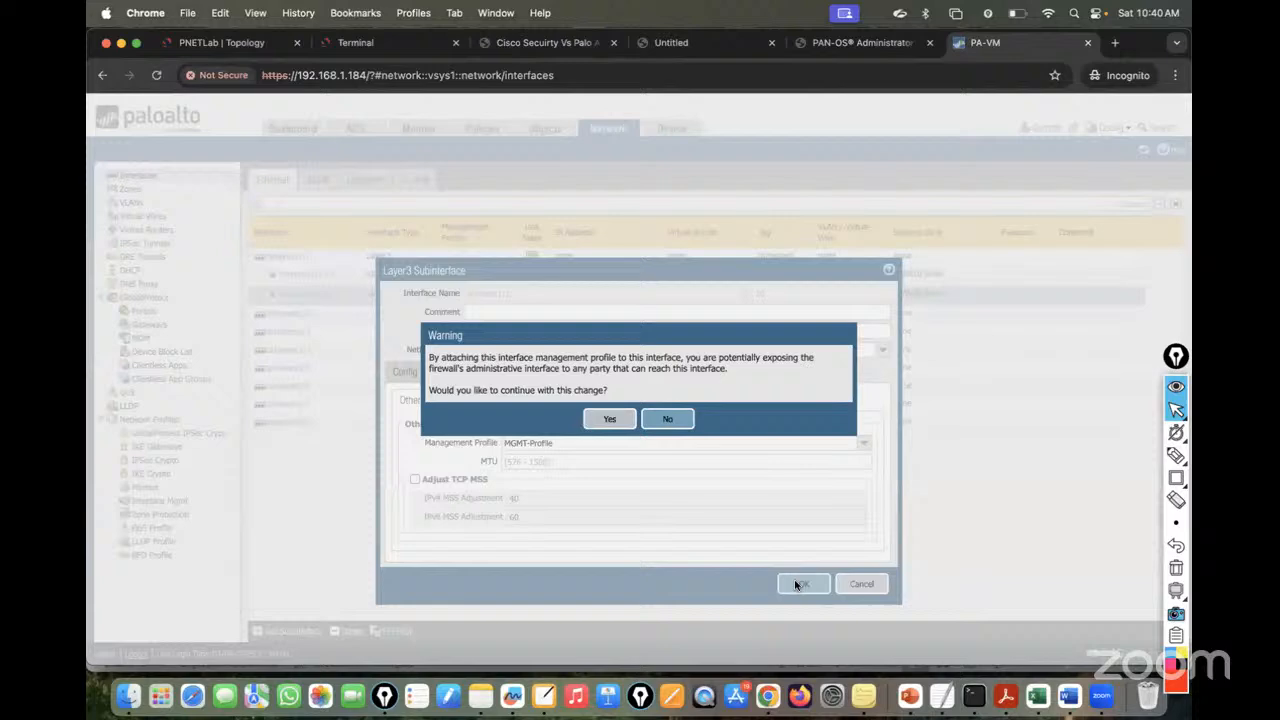
click(591, 423)
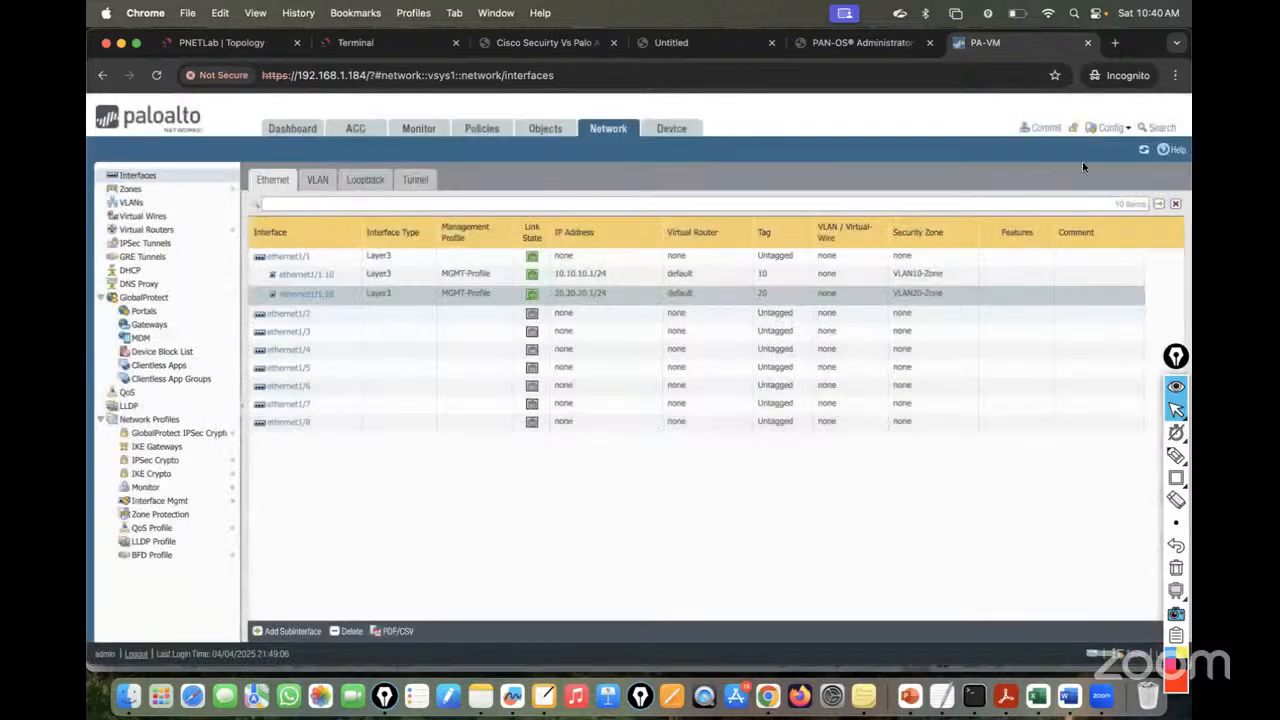
click(1045, 127)
- Commit the configuration to the firewall and dismiss the finished commit status
click(778, 550)
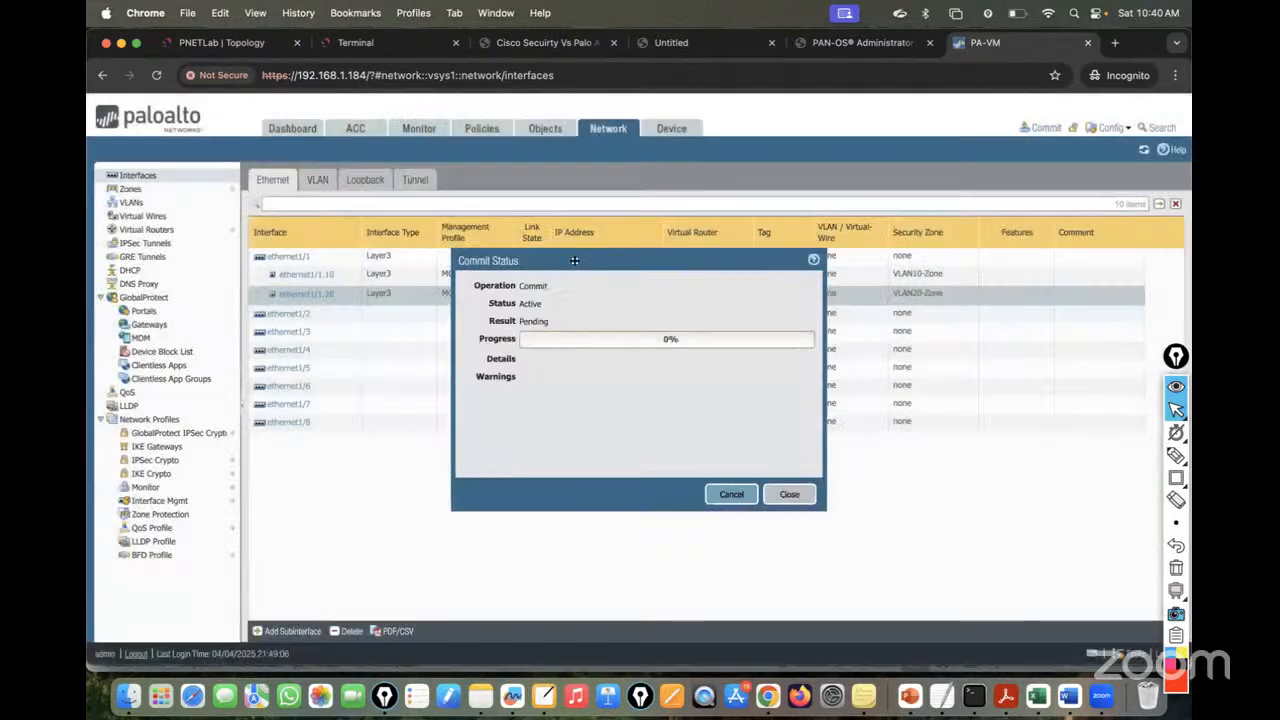
click(390, 43)
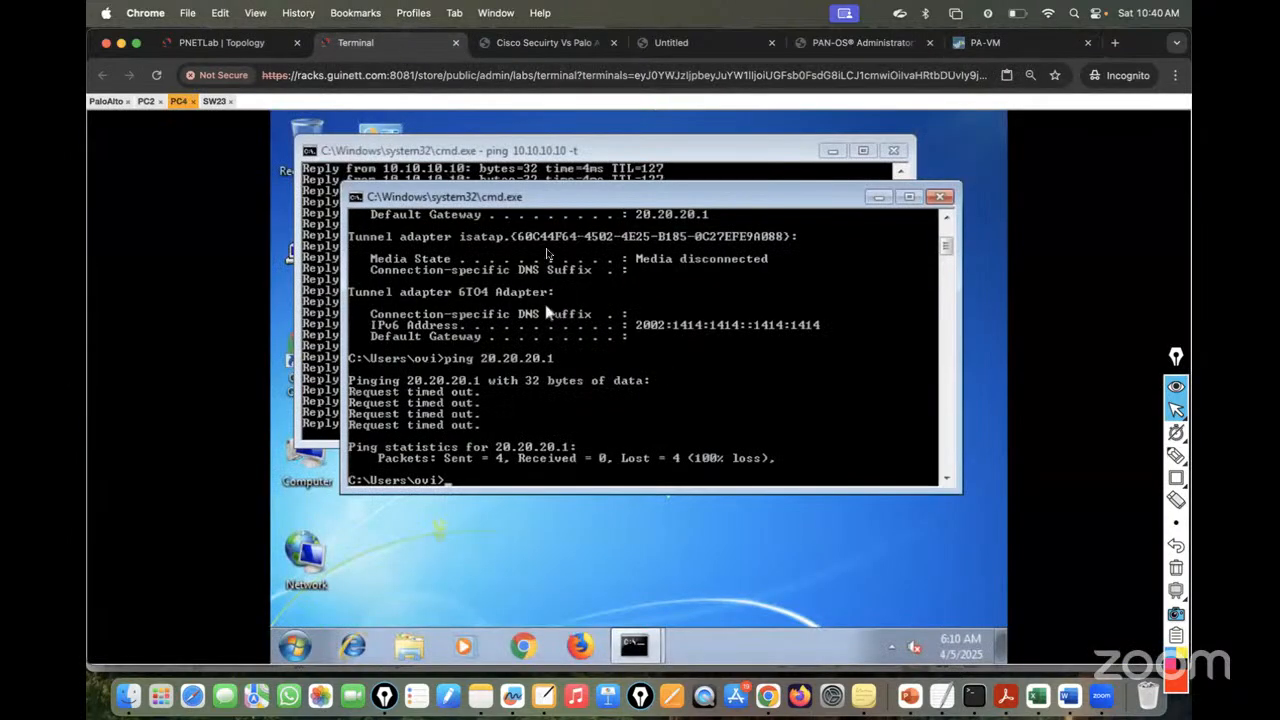
drag(475, 198, 500, 229)
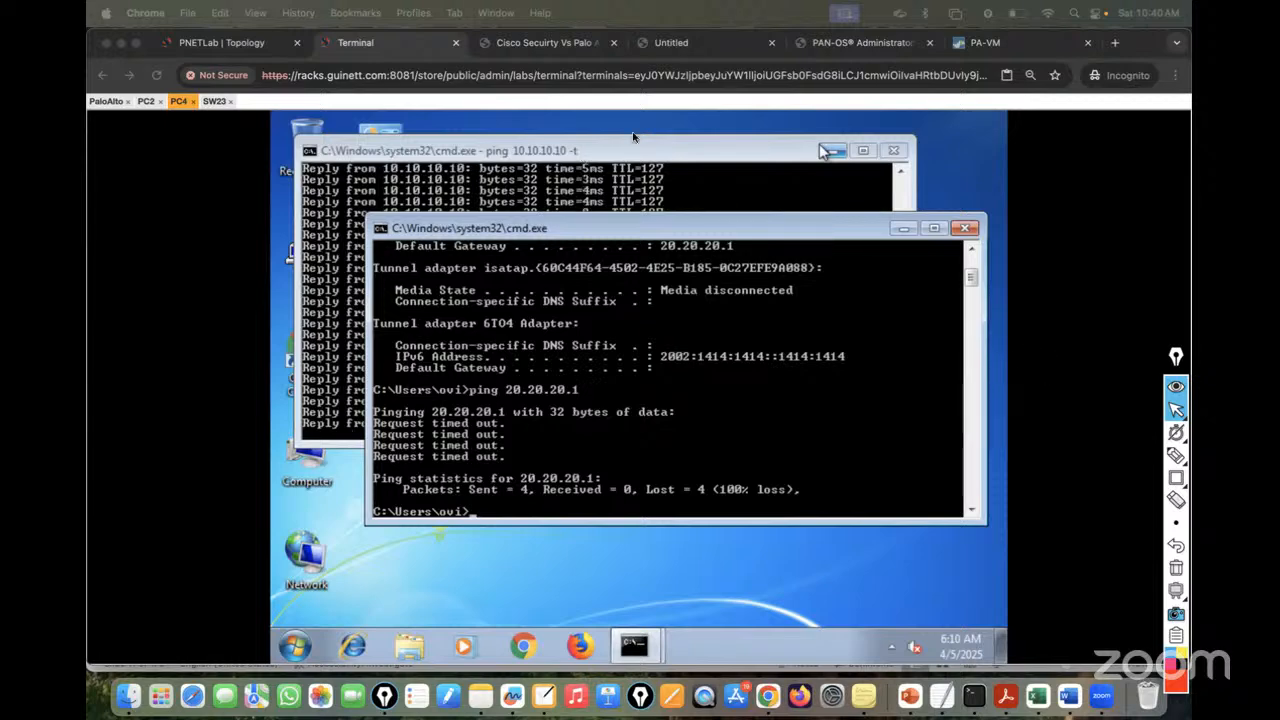
click(1000, 40)
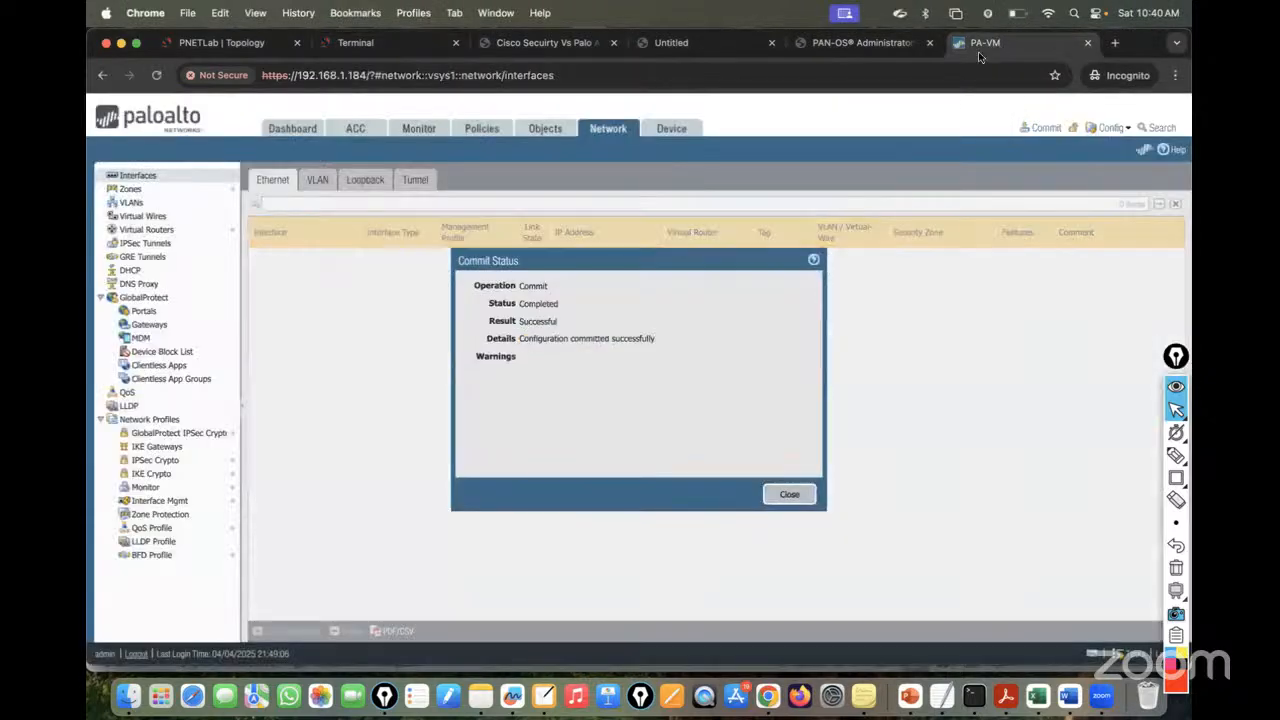
click(789, 494)
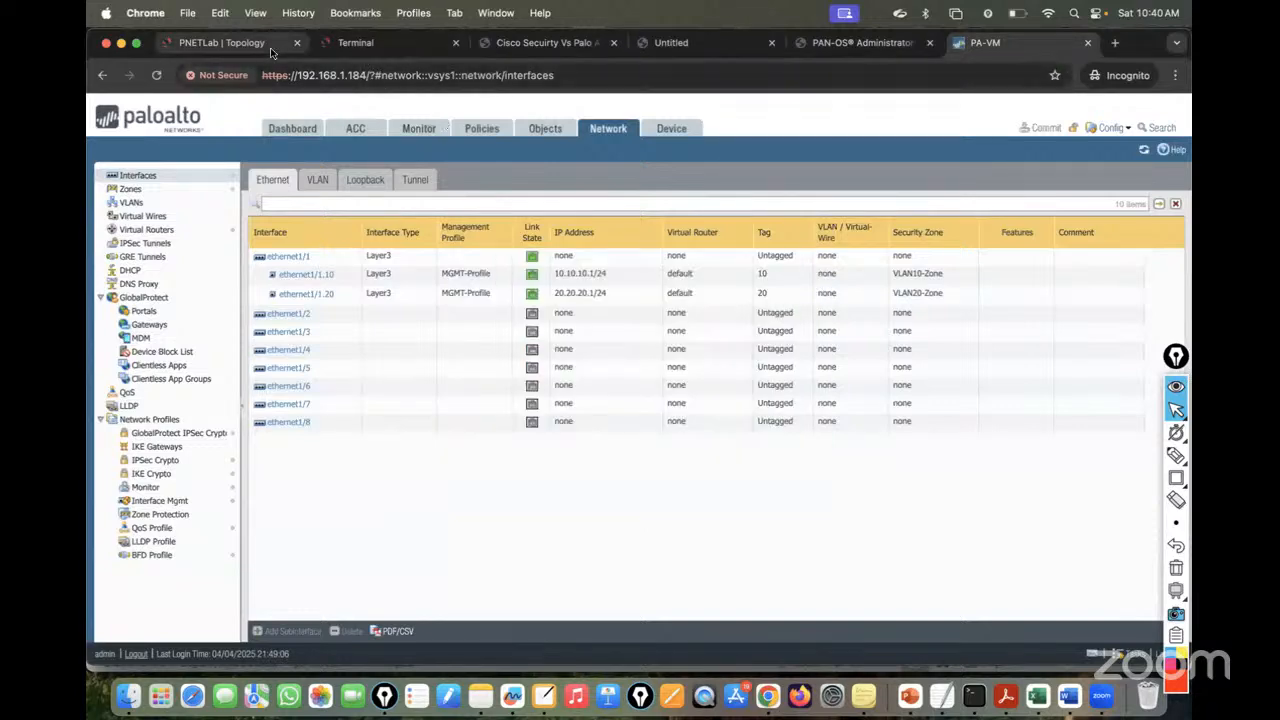
- Rerun PC4's ping to gateway 20.20.20.1 and check its results
click(370, 45)
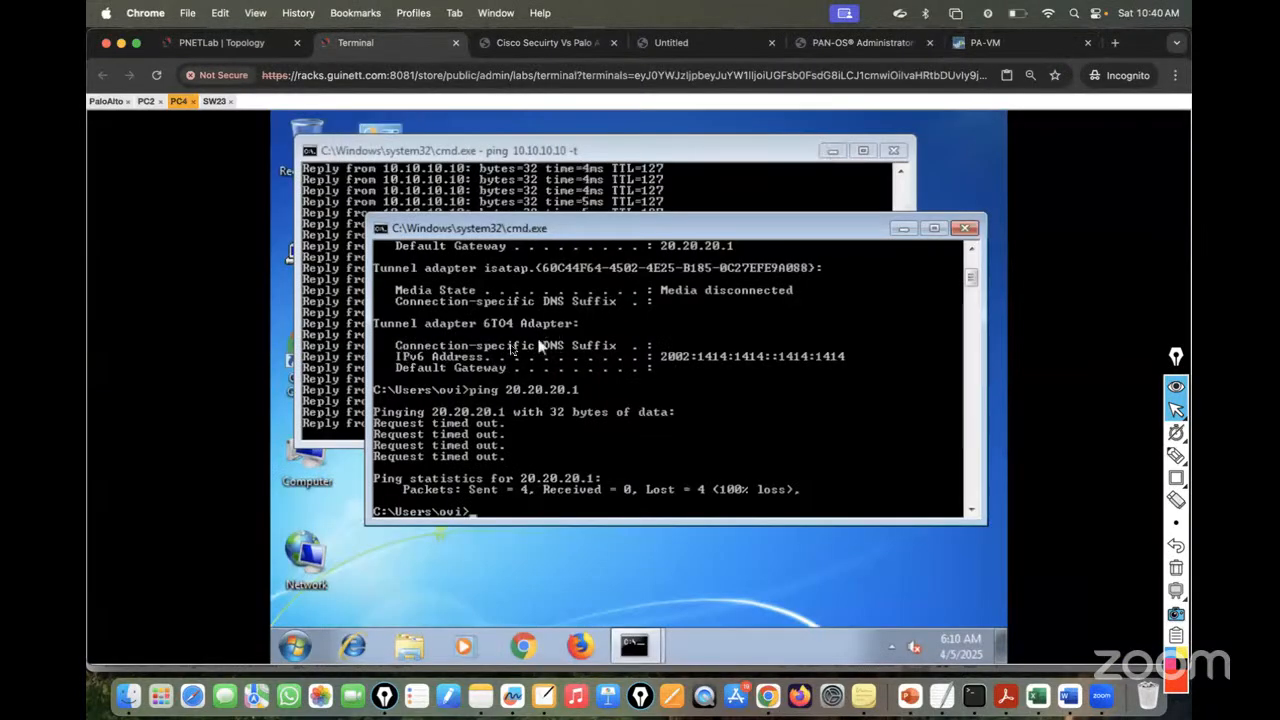
key(Up)
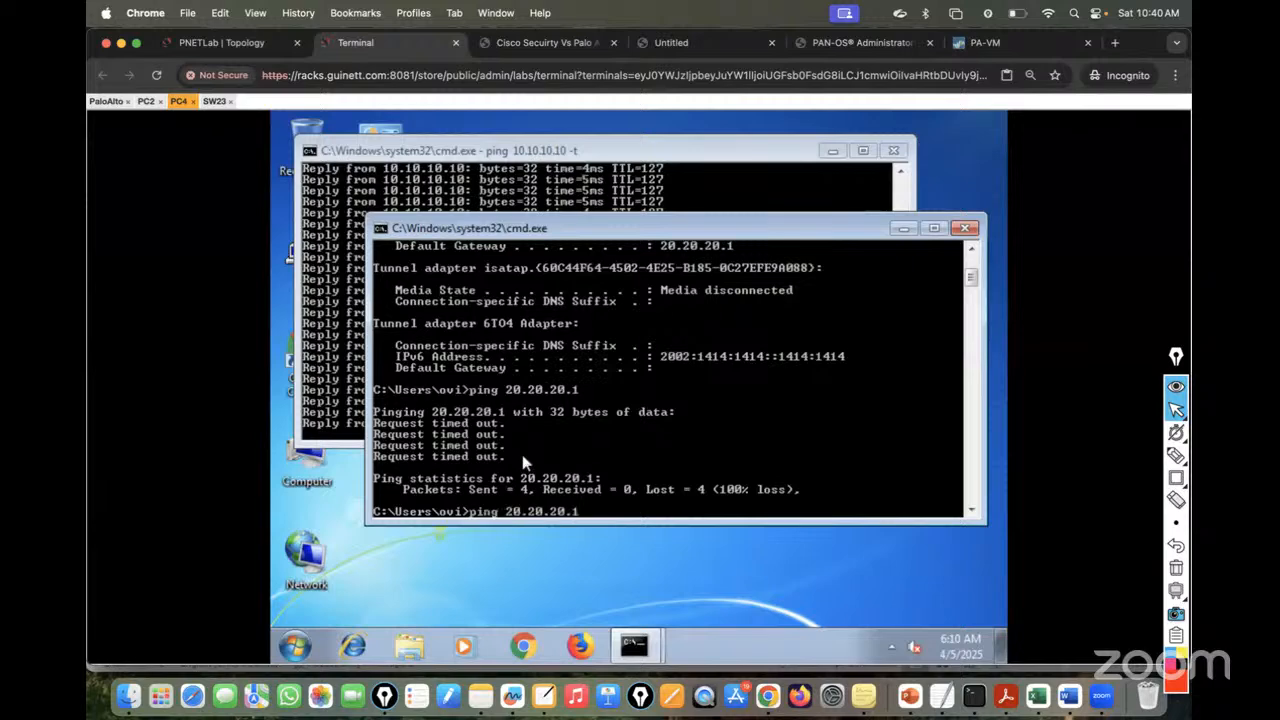
key(Return)
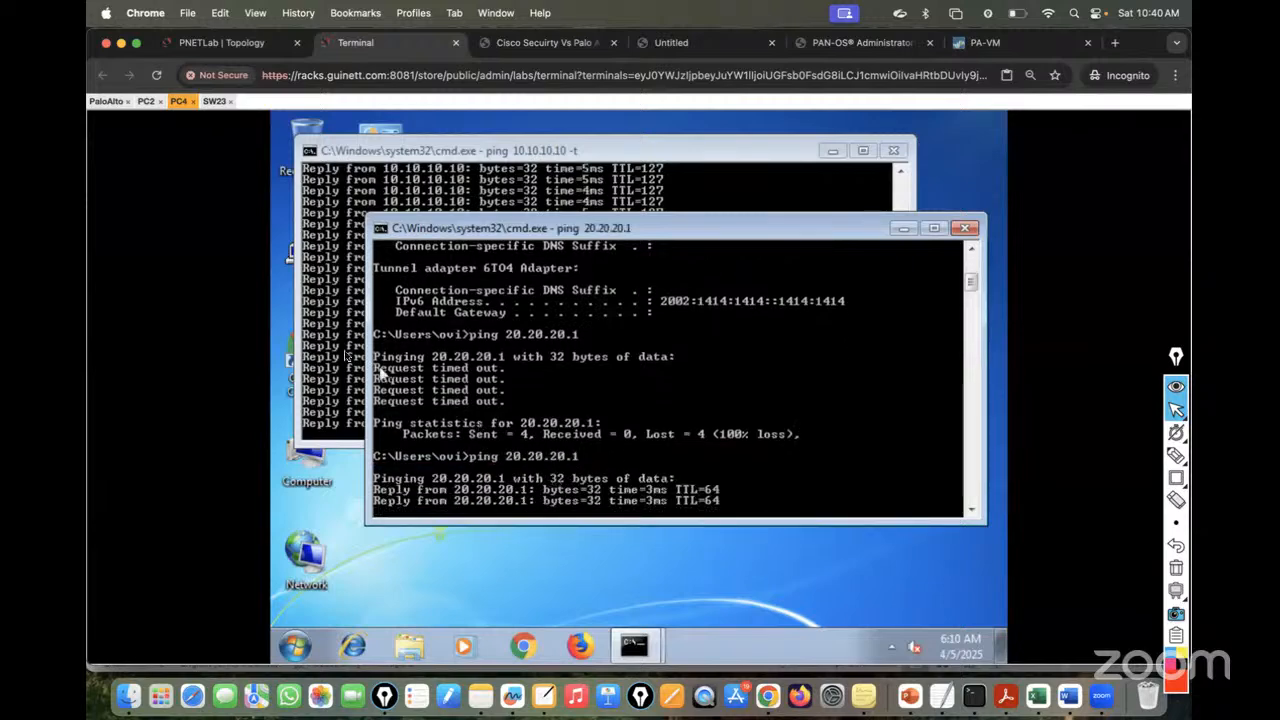
click(340, 350)
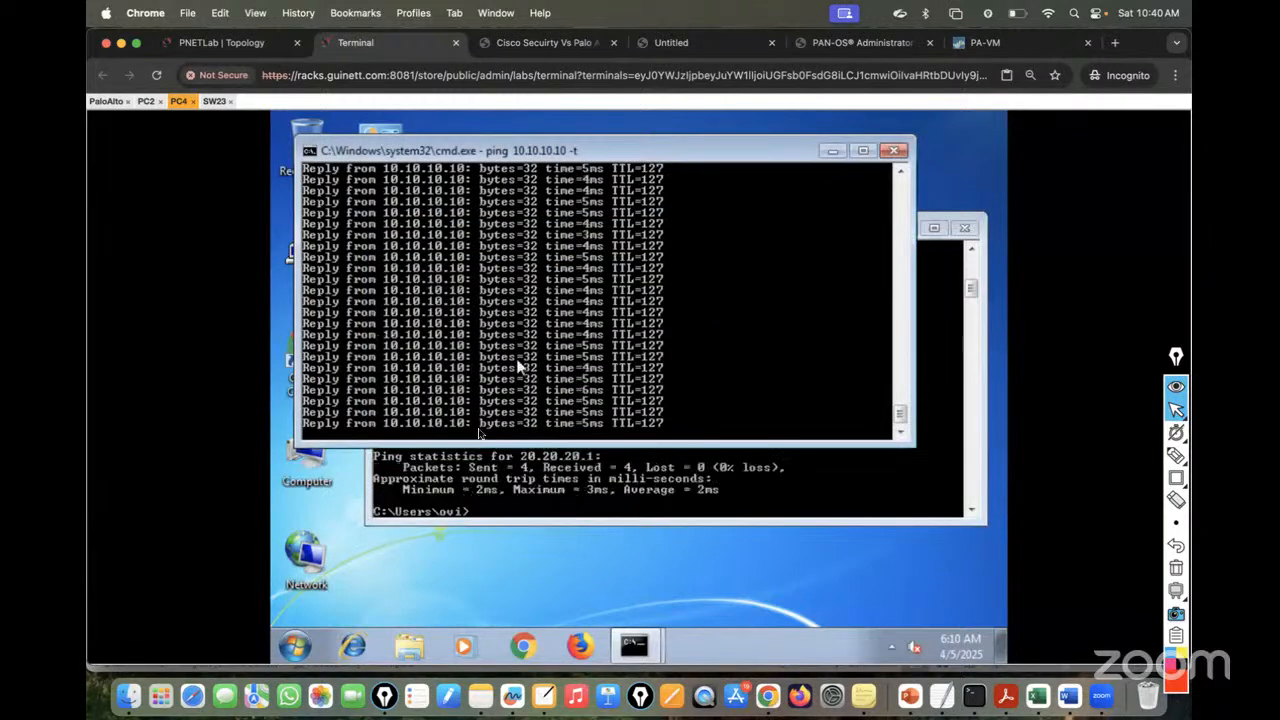
click(538, 500)
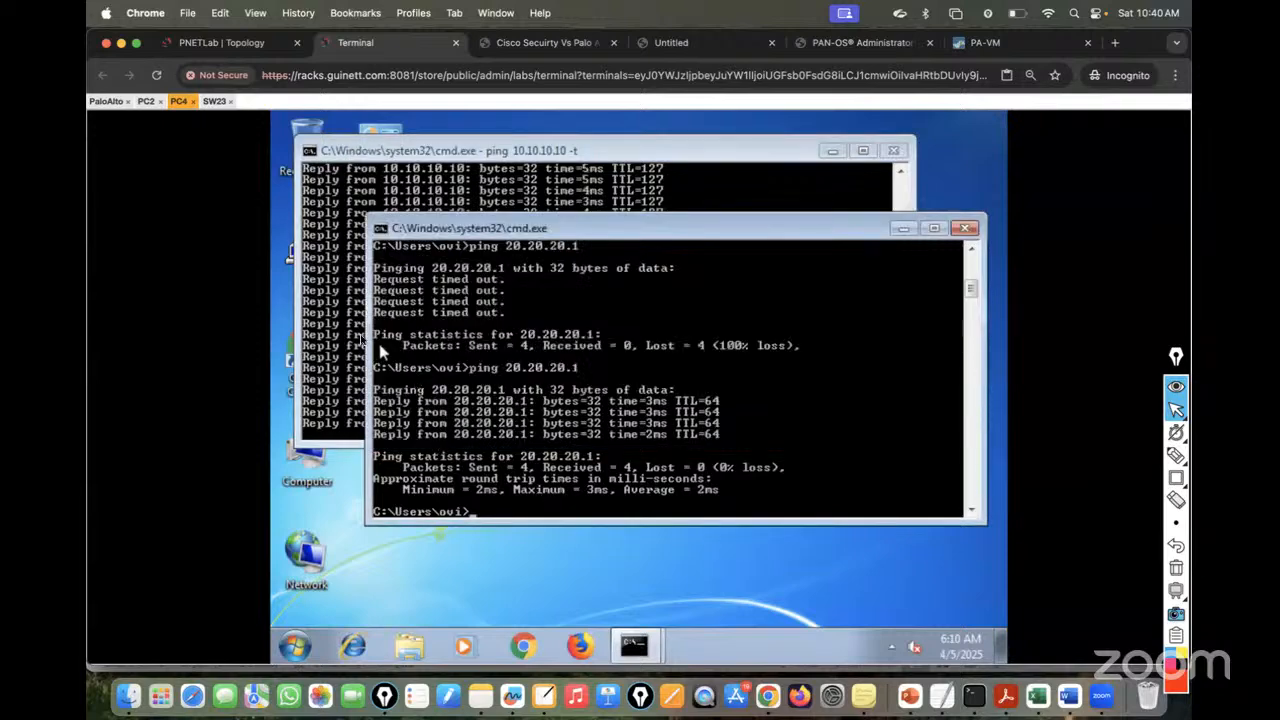
- Stop the continuous 10.10.10.10 ping, run ipconfig, then ping 20.20.20.1
click(347, 337)
key(ctrl+c)
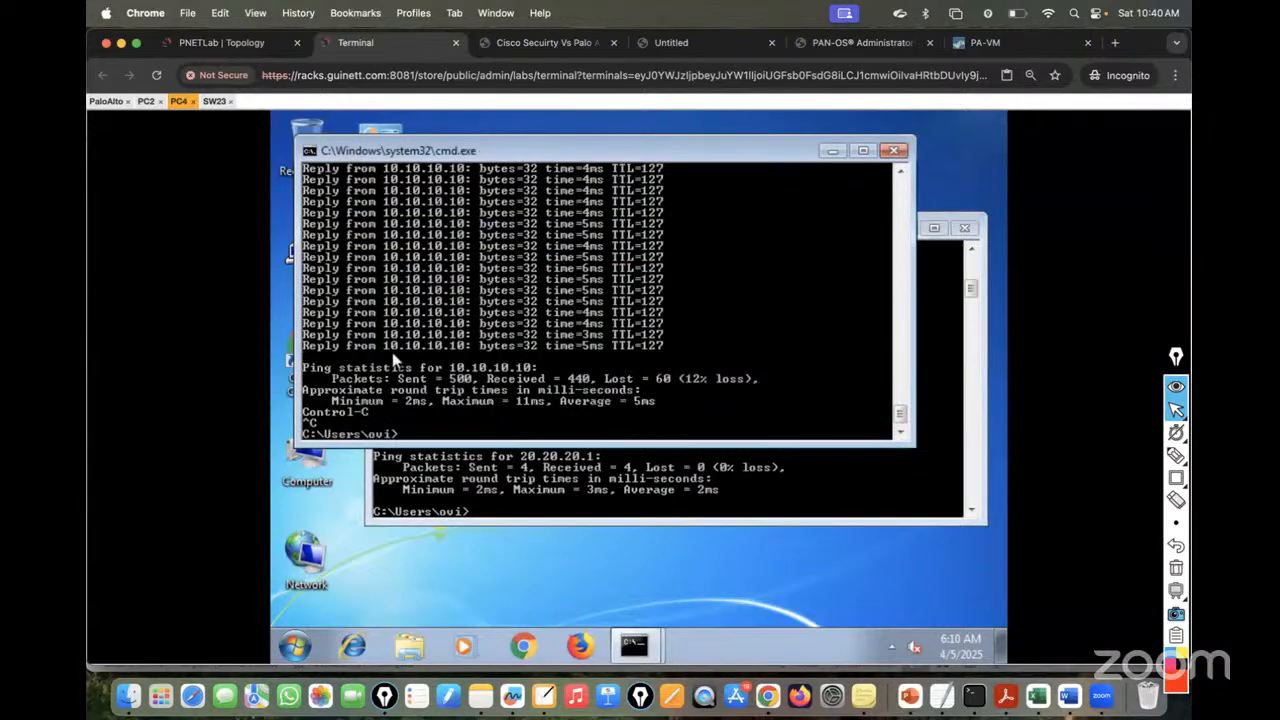
text(ipconfig)
key(Return)
text(p)
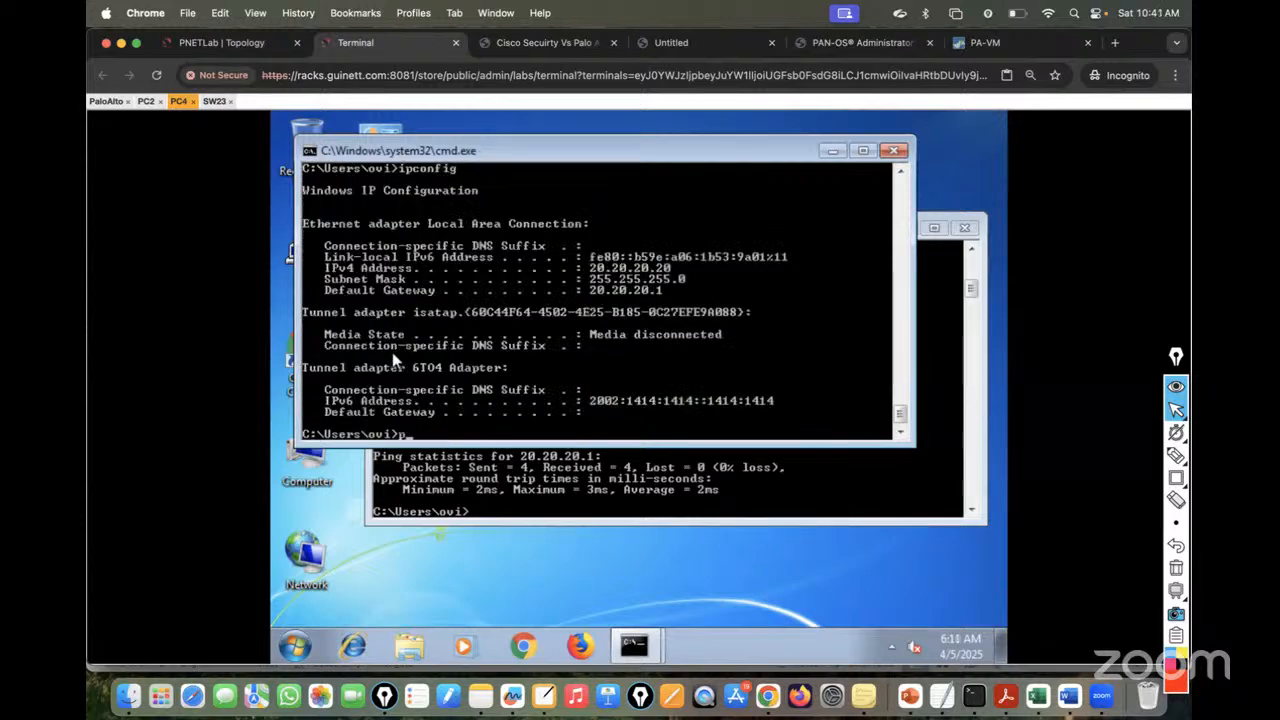
text(ing 20.20.20.1)
key(Return)
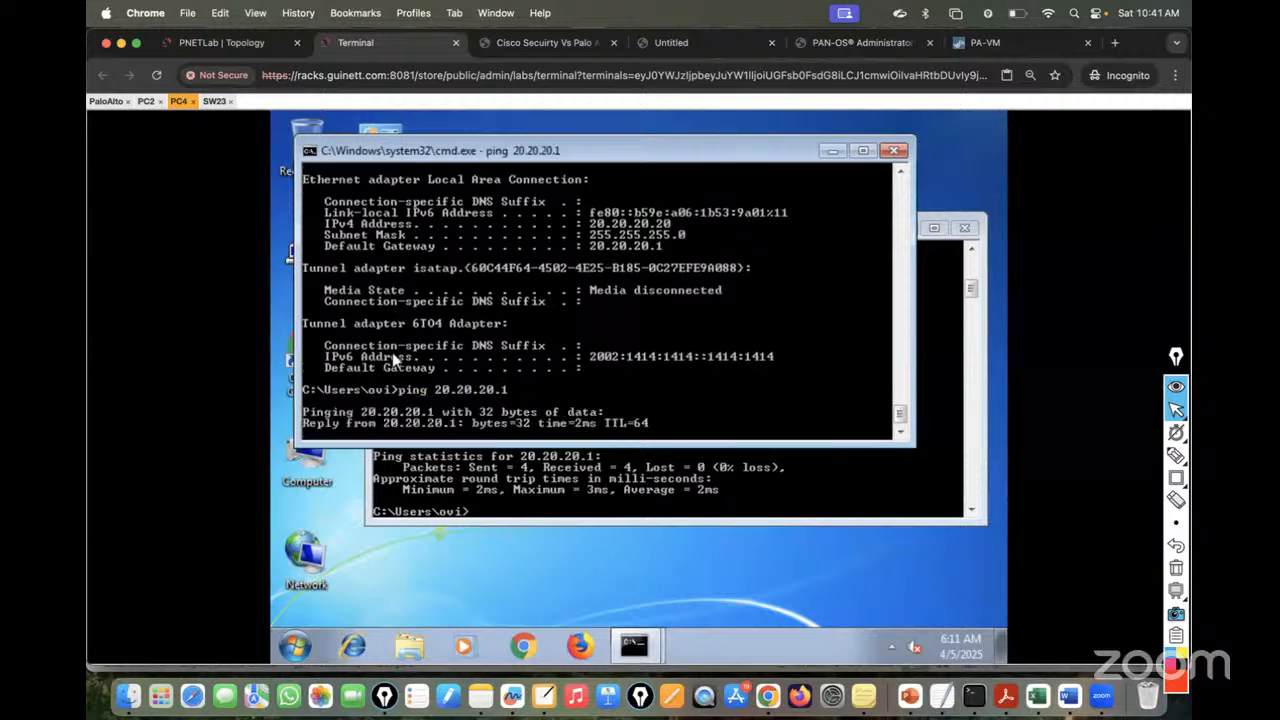
- Rerun PC2's ping to gateway 10.10.10.1, then show the topology diagram
click(146, 101)
key(Up)
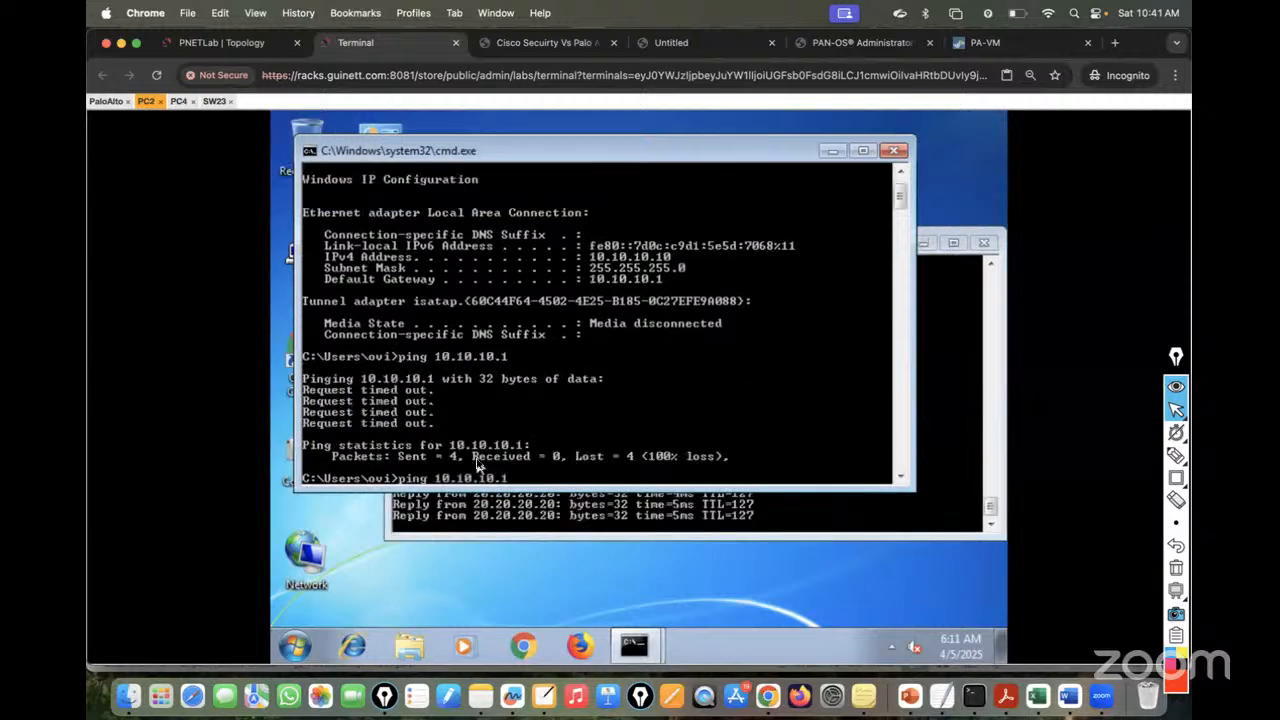
key(Return)
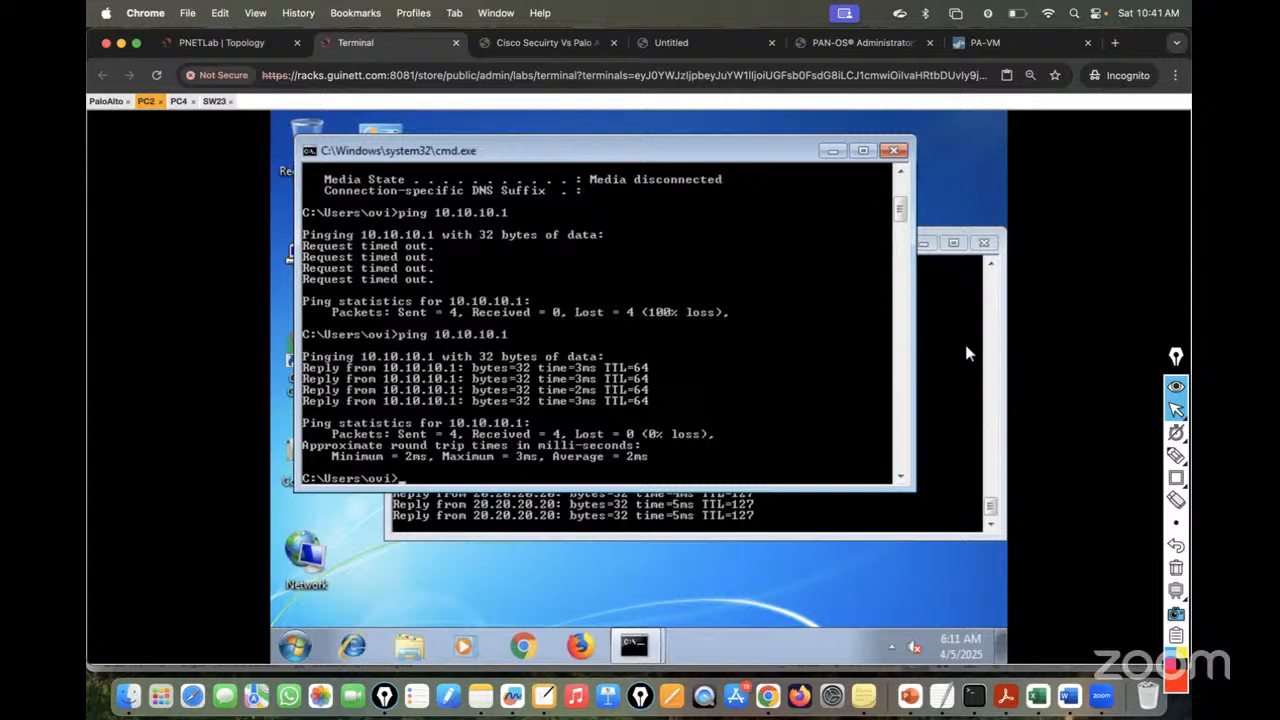
click(257, 45)
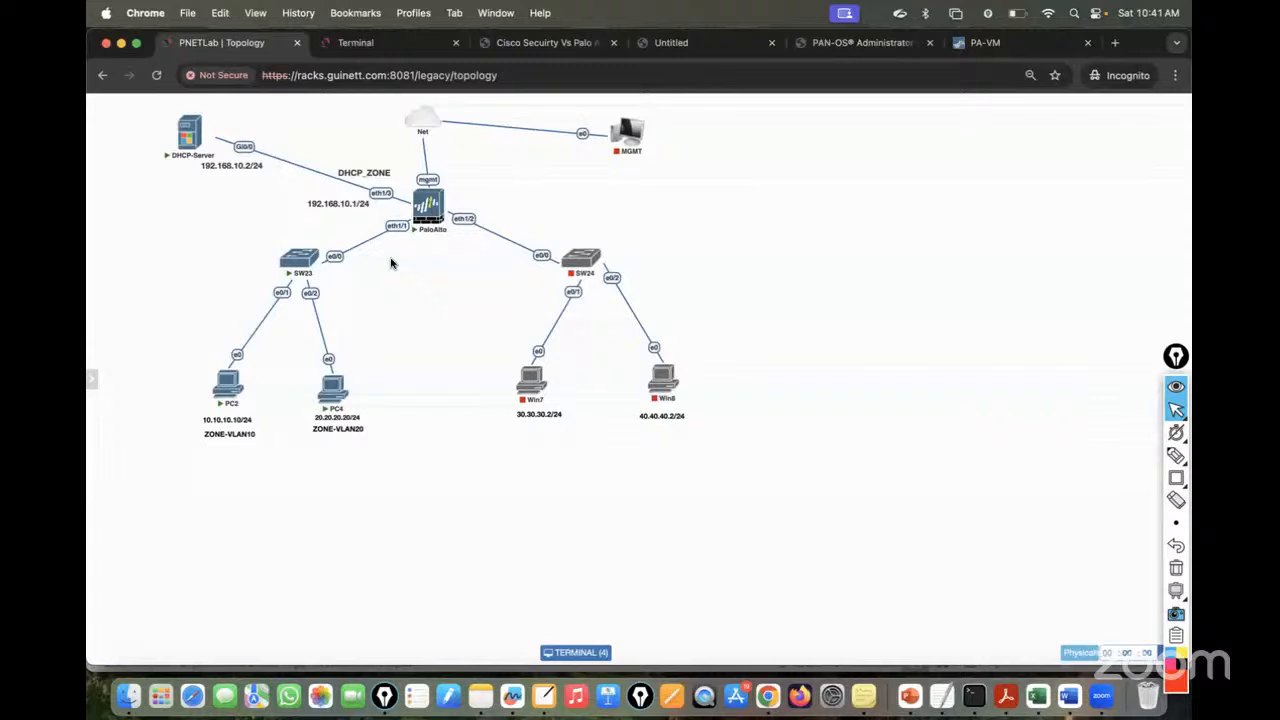
- Trace PC2's path to the PaloAlto with Epic Pen, then clear the drawing
click(1176, 456)
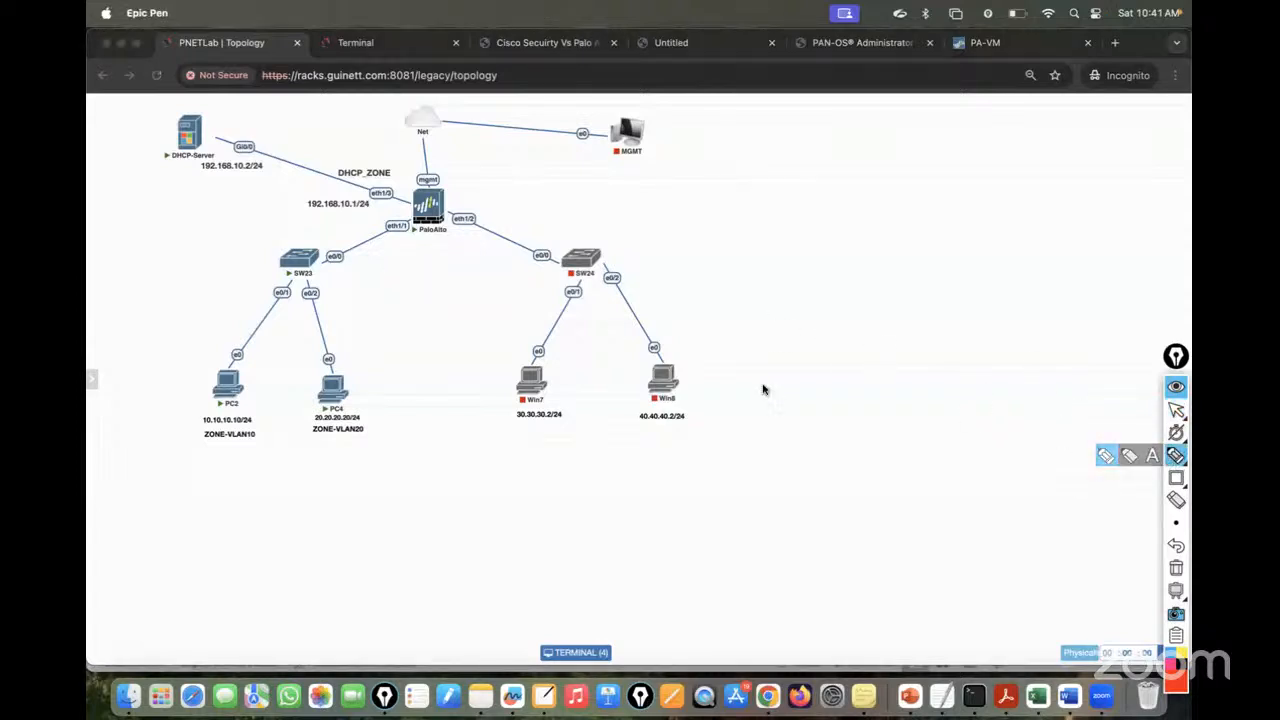
mouse_move(237, 355)
mouse_down()
mouse_move(411, 222)
mouse_move(330, 340)
mouse_move(332, 390)
mouse_up()
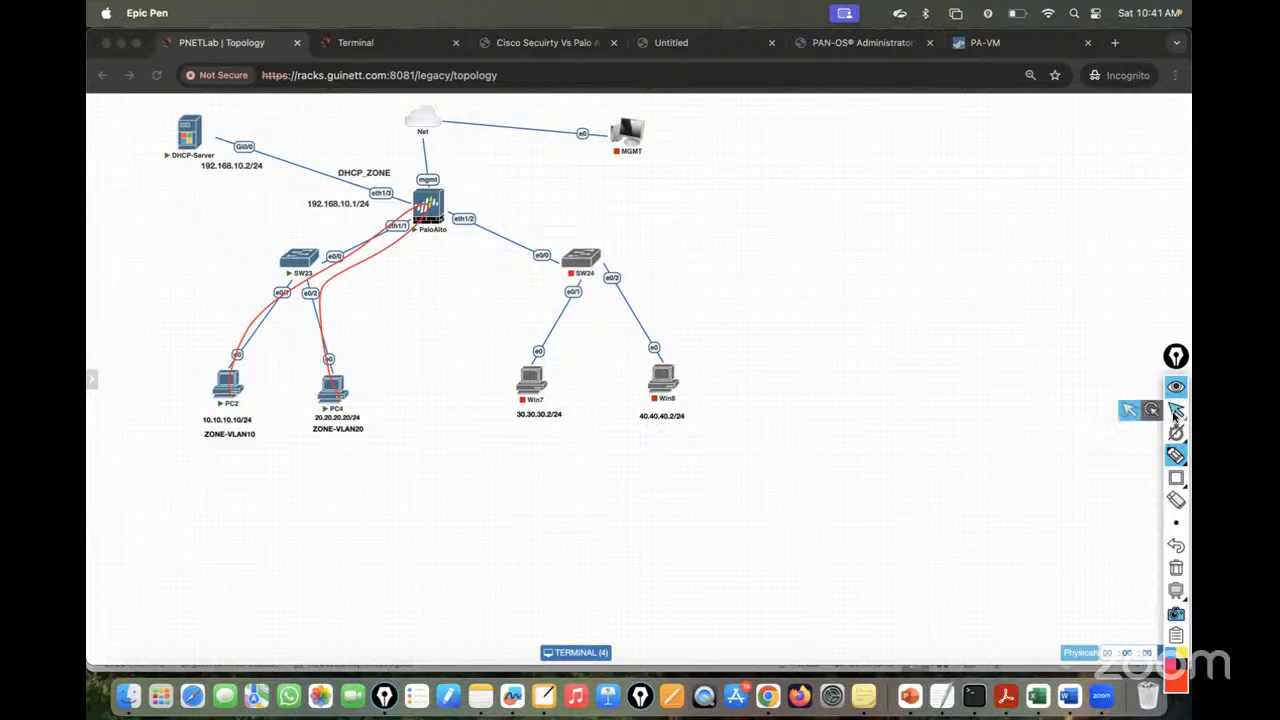
click(1177, 411)
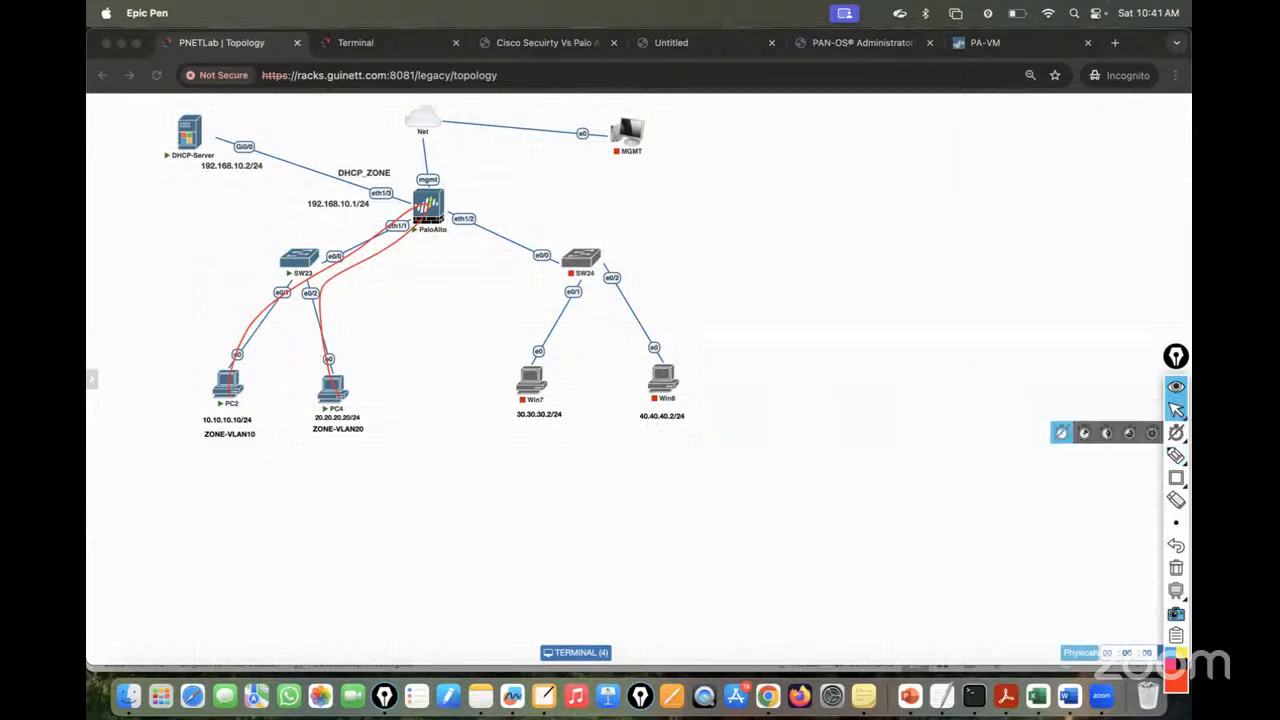
click(1176, 567)
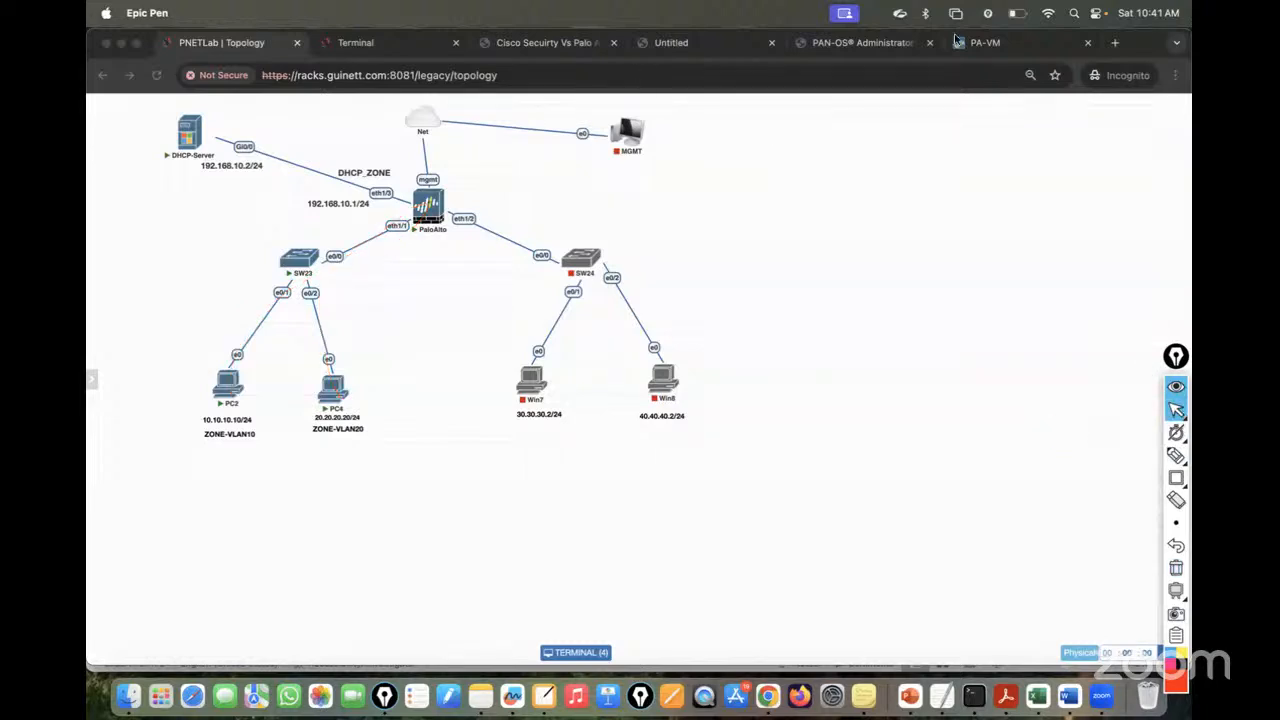
click(965, 42)
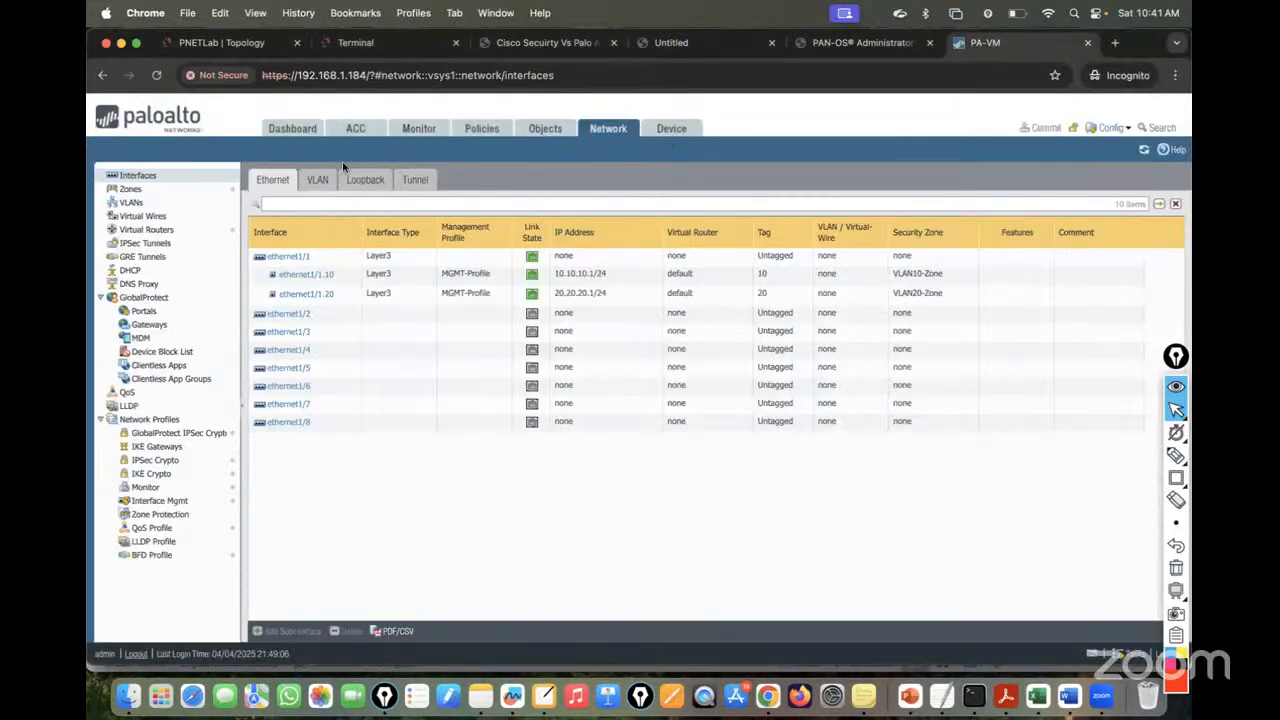
- Open the Management interface settings under Device > Setup > Interfaces
click(669, 131)
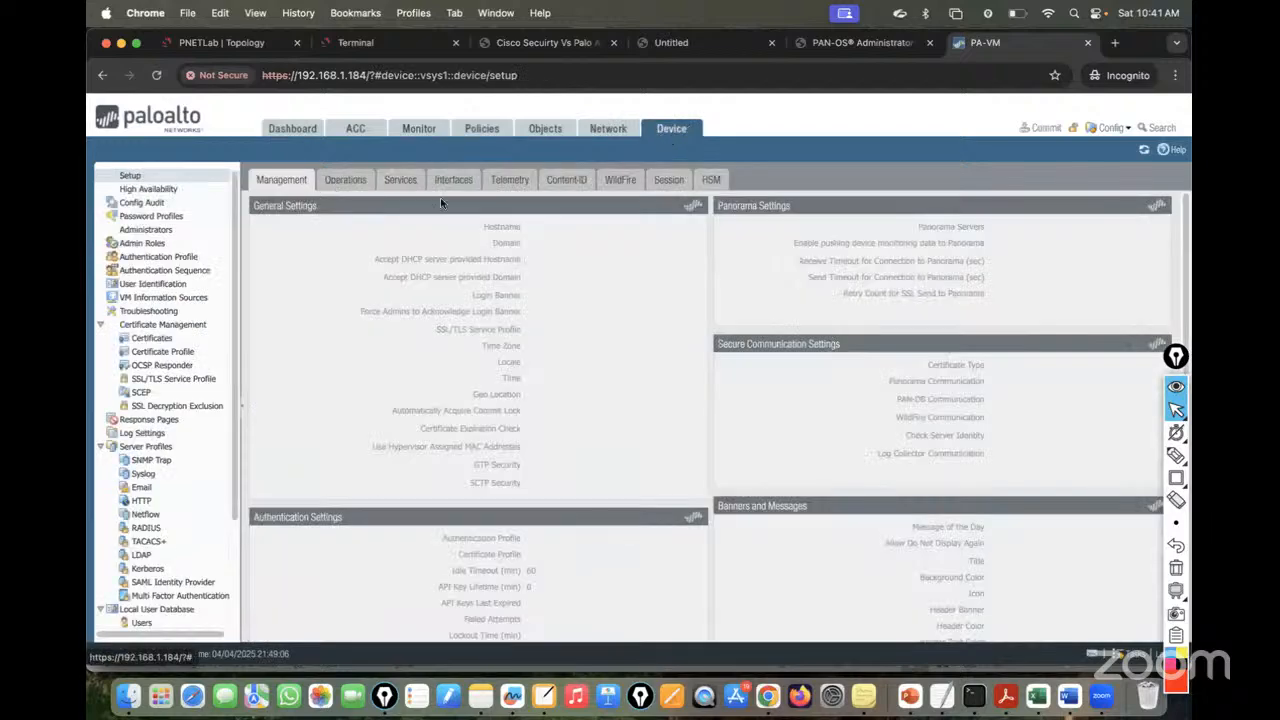
click(443, 182)
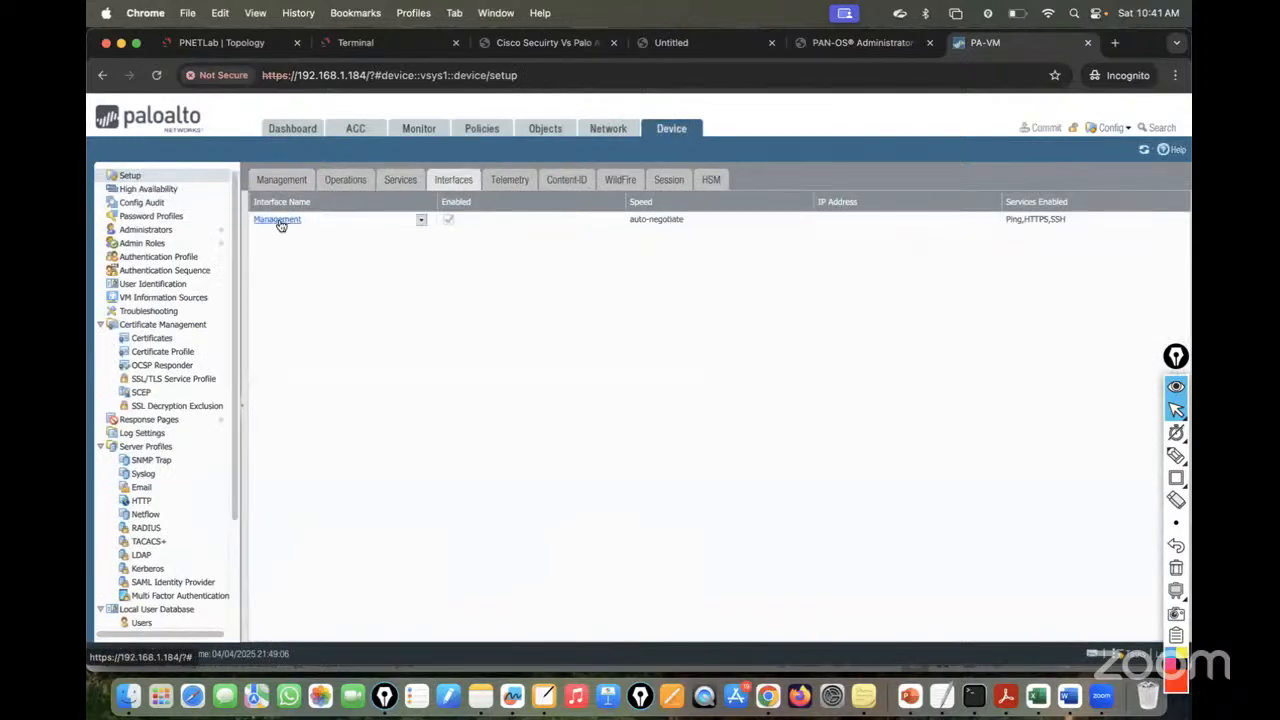
click(619, 132)
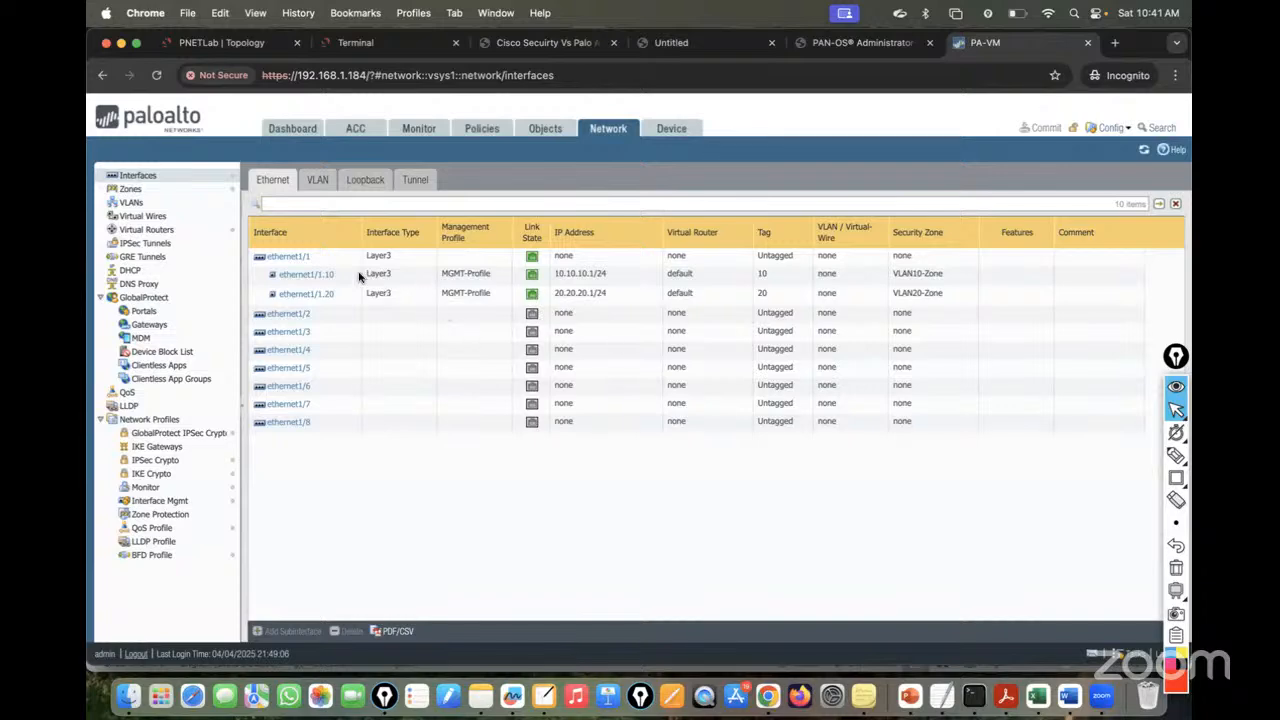
click(671, 130)
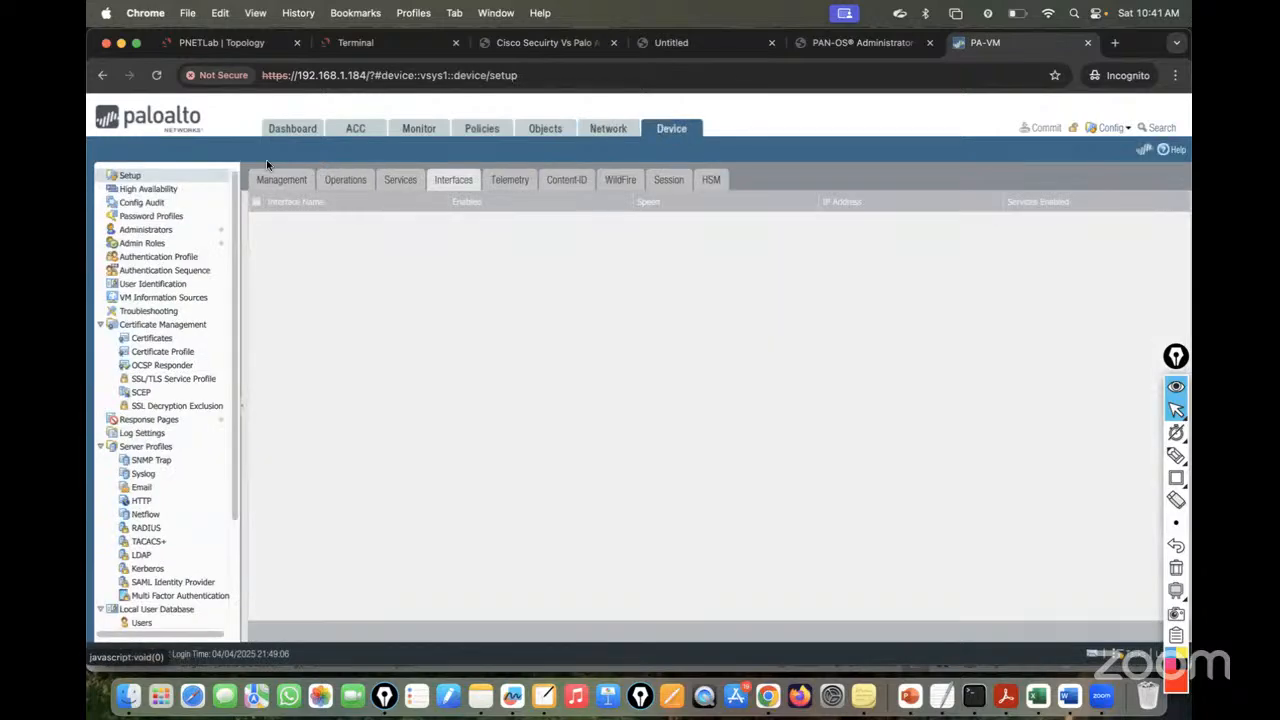
click(277, 220)
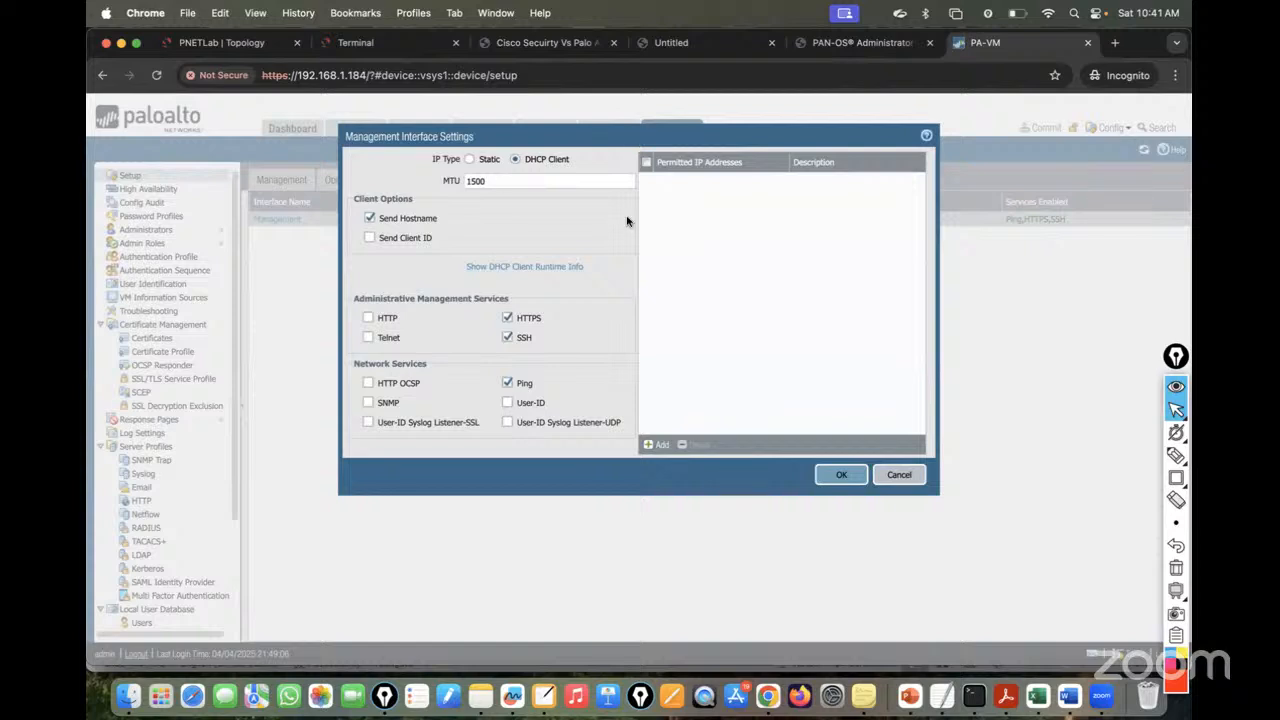
- Mark the enabled HTTPS, SSH and Ping services, then close without changes
click(1176, 456)
click(1106, 456)
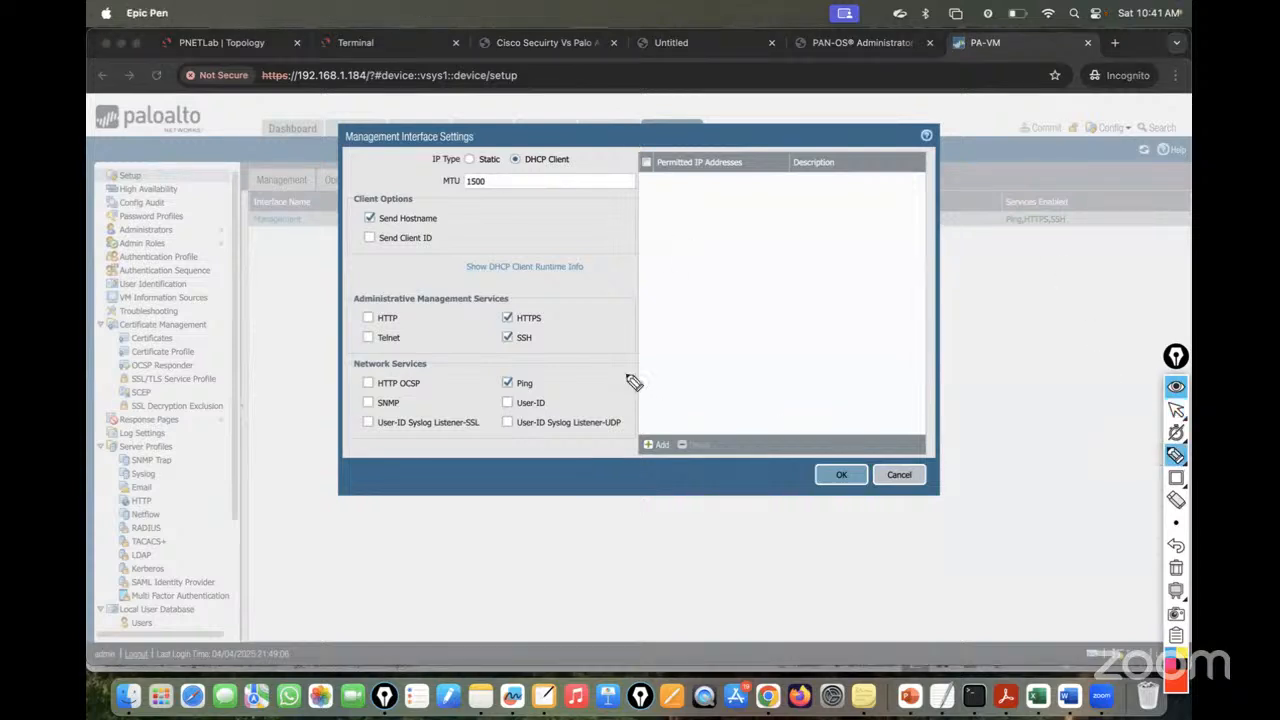
mouse_move(495, 298)
mouse_down()
mouse_move(491, 366)
mouse_move(540, 392)
mouse_move(571, 329)
mouse_move(492, 304)
mouse_move(593, 309)
mouse_move(620, 285)
mouse_up()
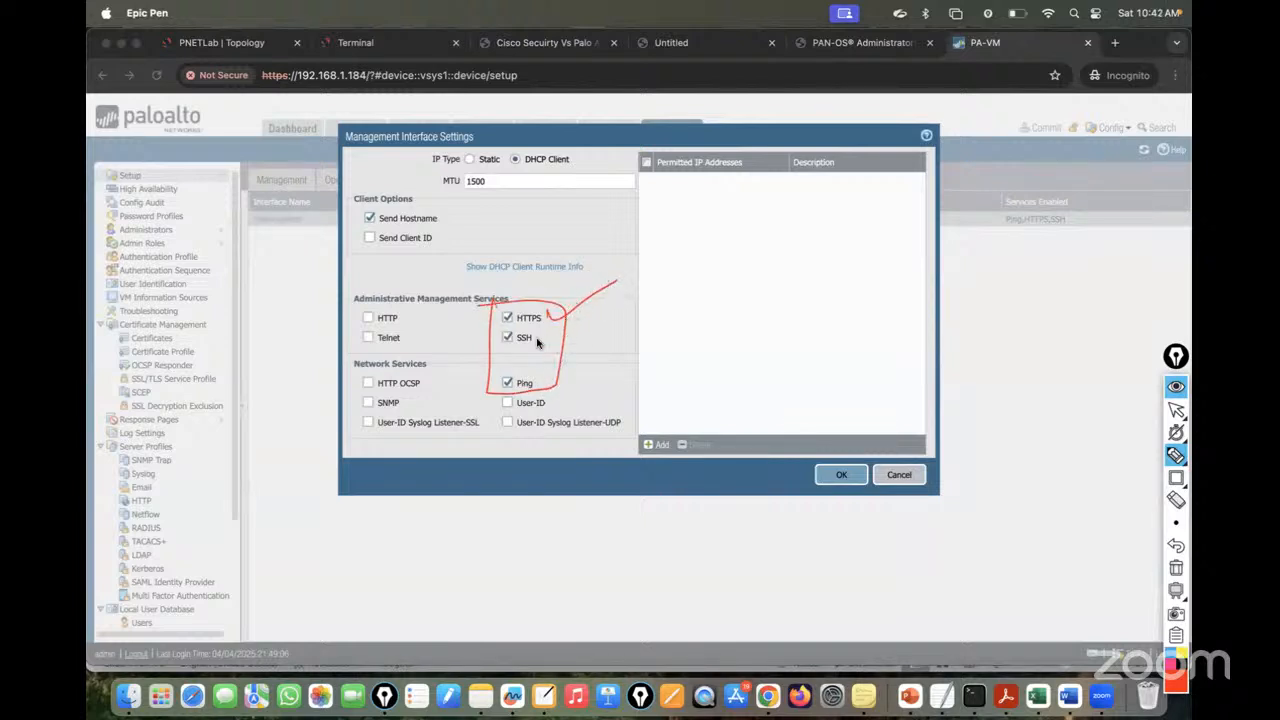
mouse_move(537, 339)
mouse_down()
mouse_move(597, 340)
mouse_move(580, 352)
mouse_move(584, 374)
mouse_up()
drag(573, 366, 571, 383)
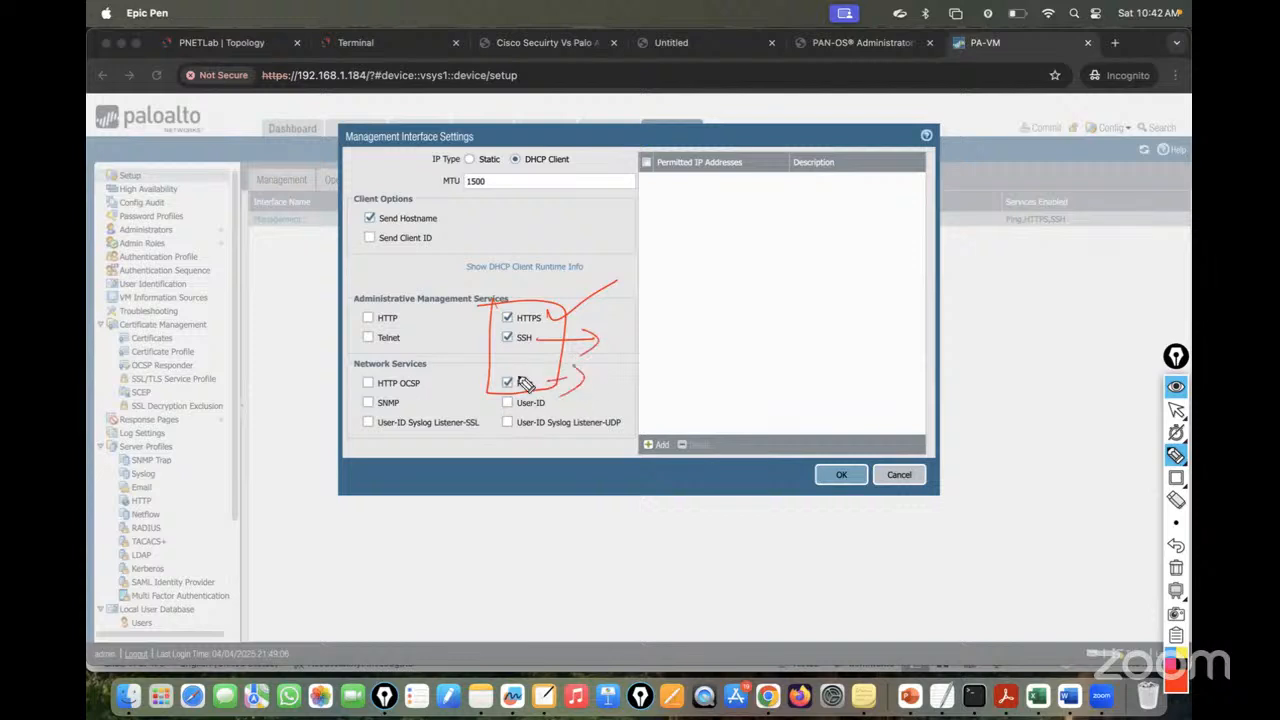
click(1176, 567)
click(1176, 411)
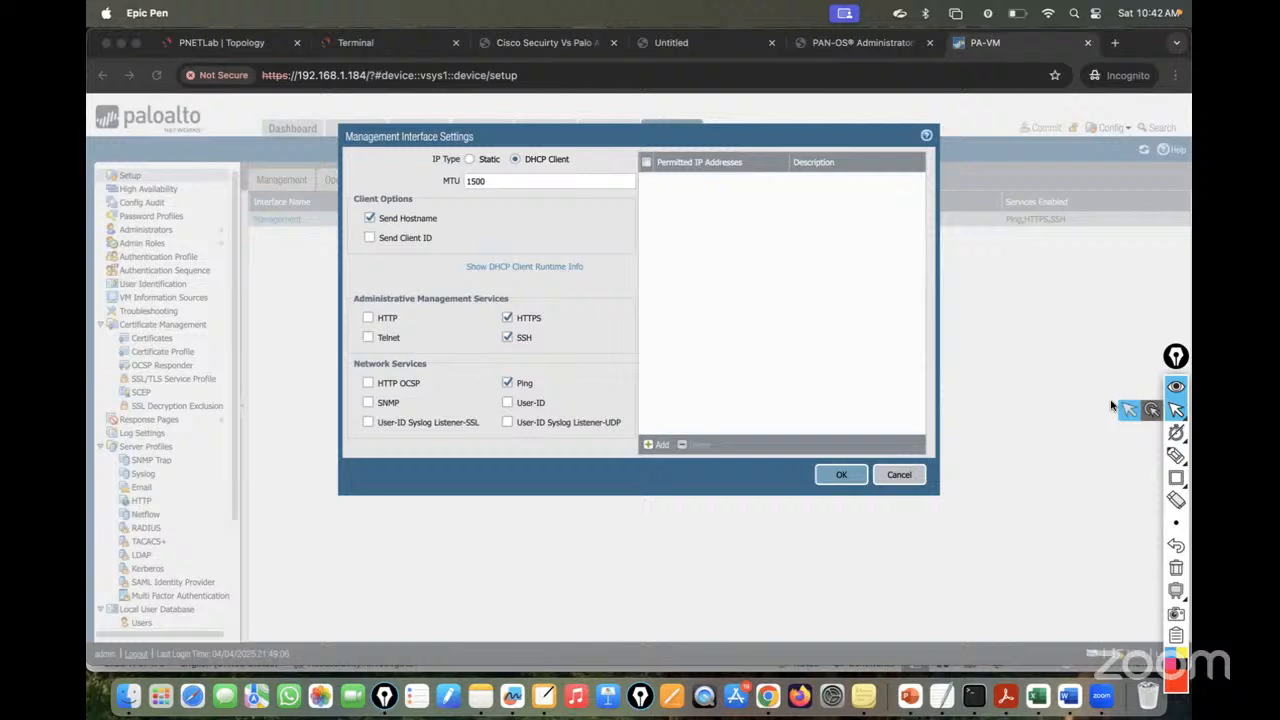
click(898, 475)
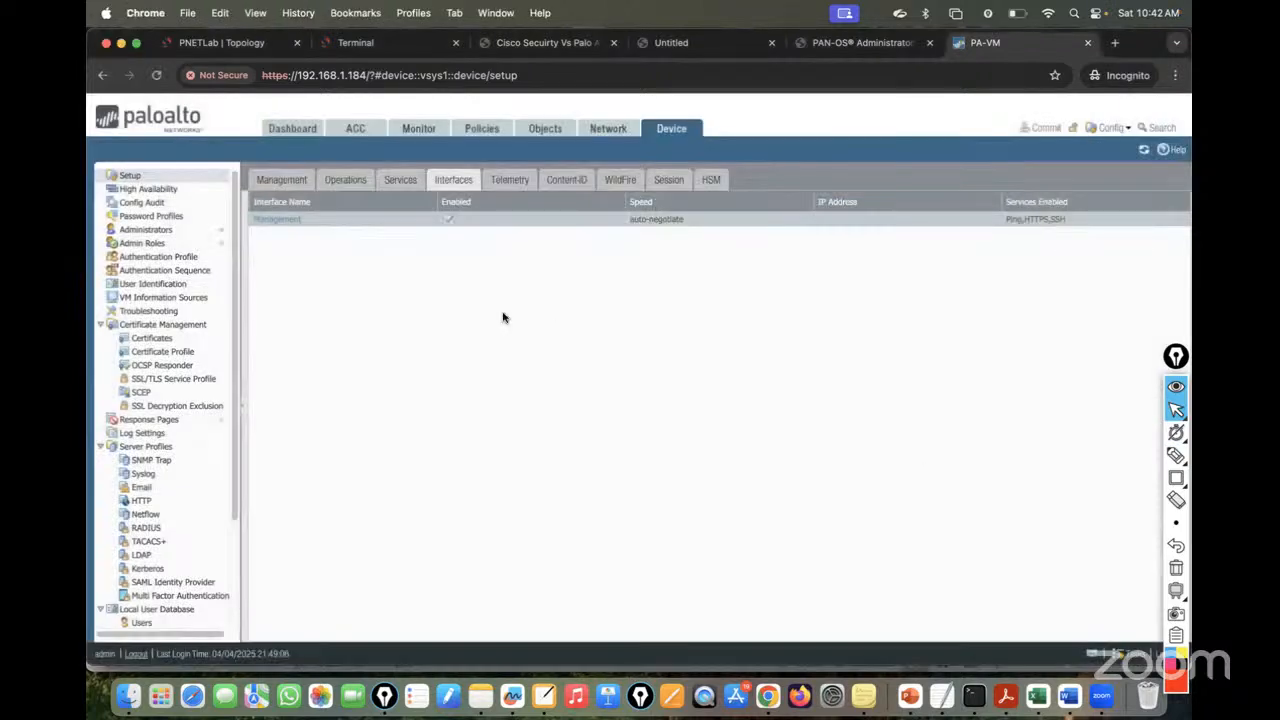
- Switch back to the PNETLab | Topology tab showing the lab diagram
click(212, 44)
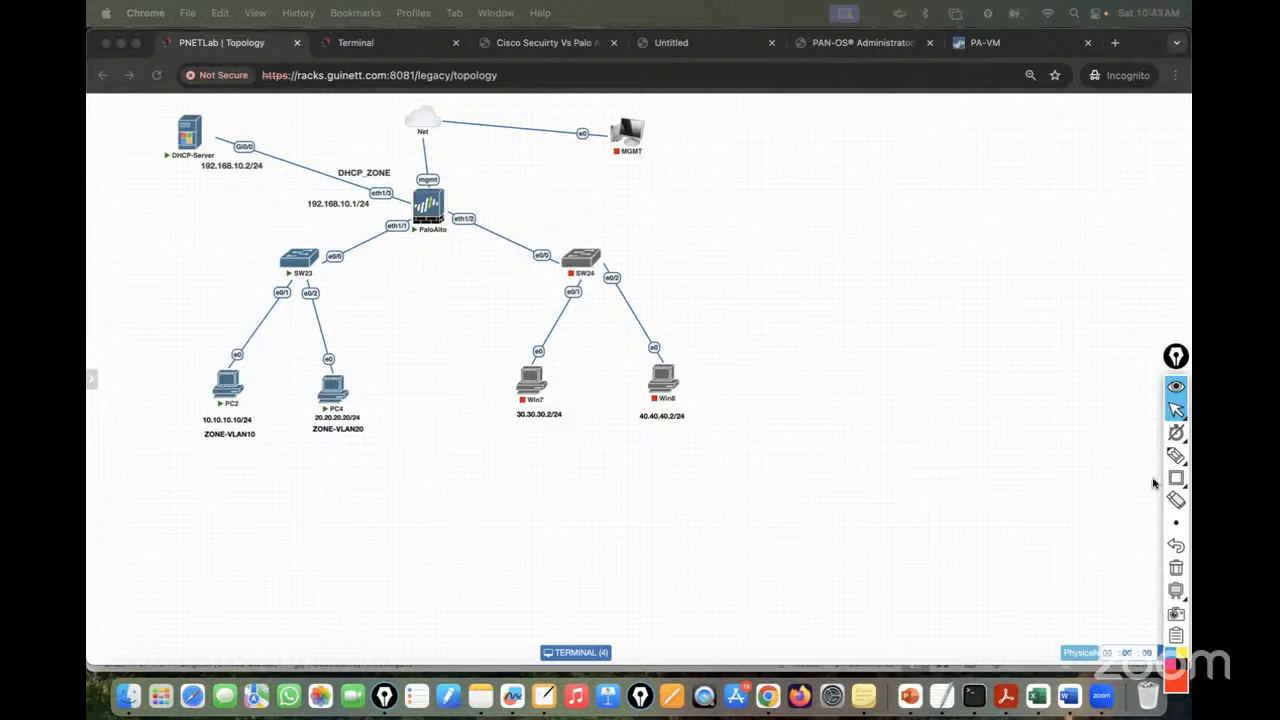
click(1176, 455)
mouse_move(232, 368)
mouse_down()
mouse_move(551, 145)
mouse_move(390, 246)
mouse_up()
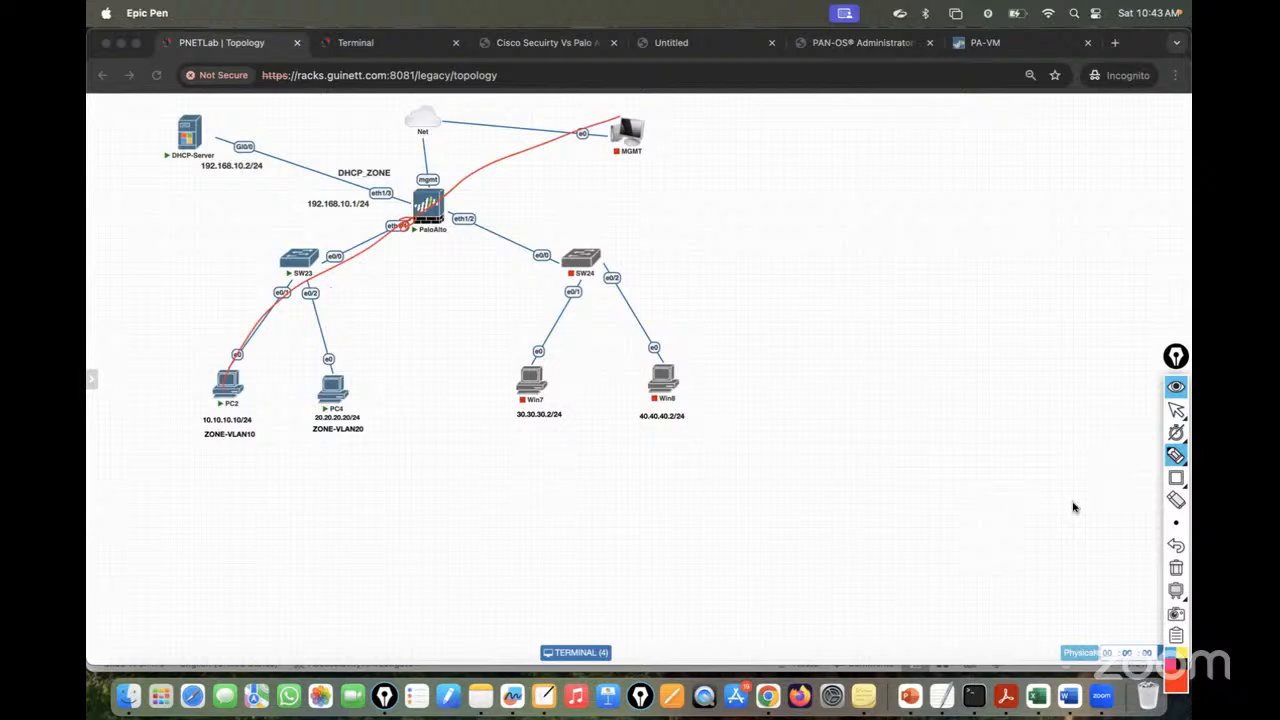
click(1176, 567)
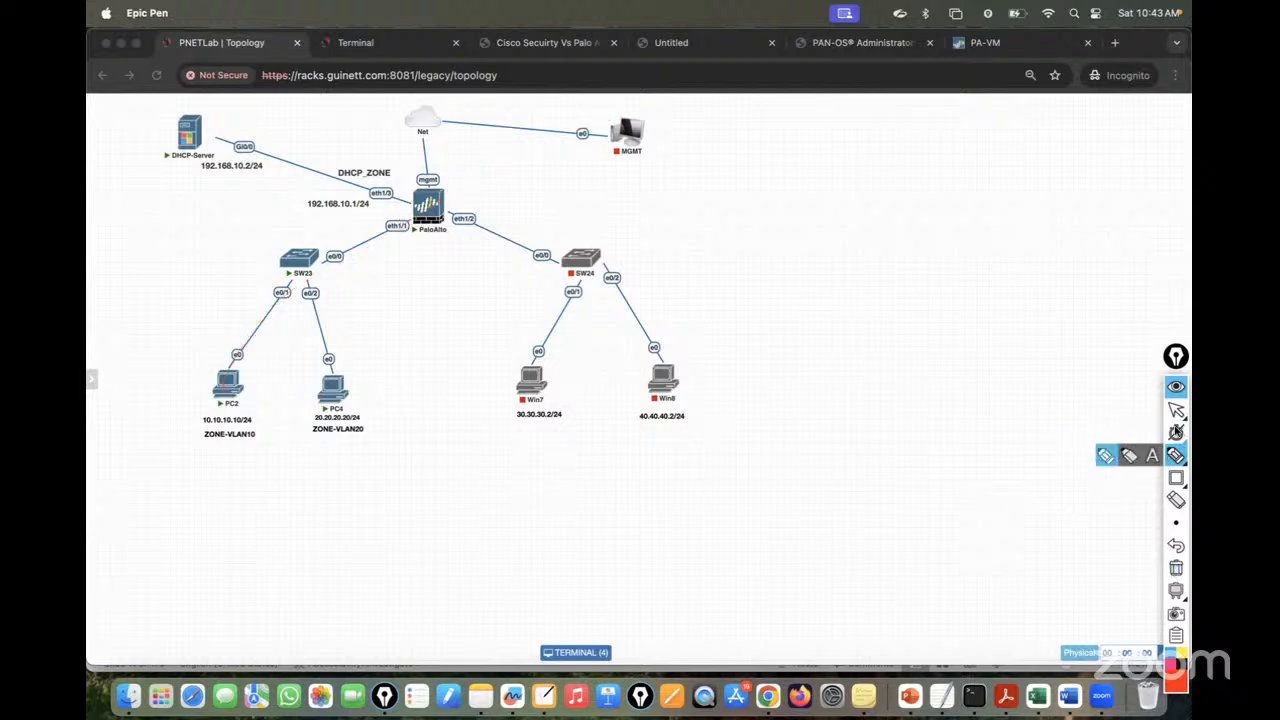
click(1175, 414)
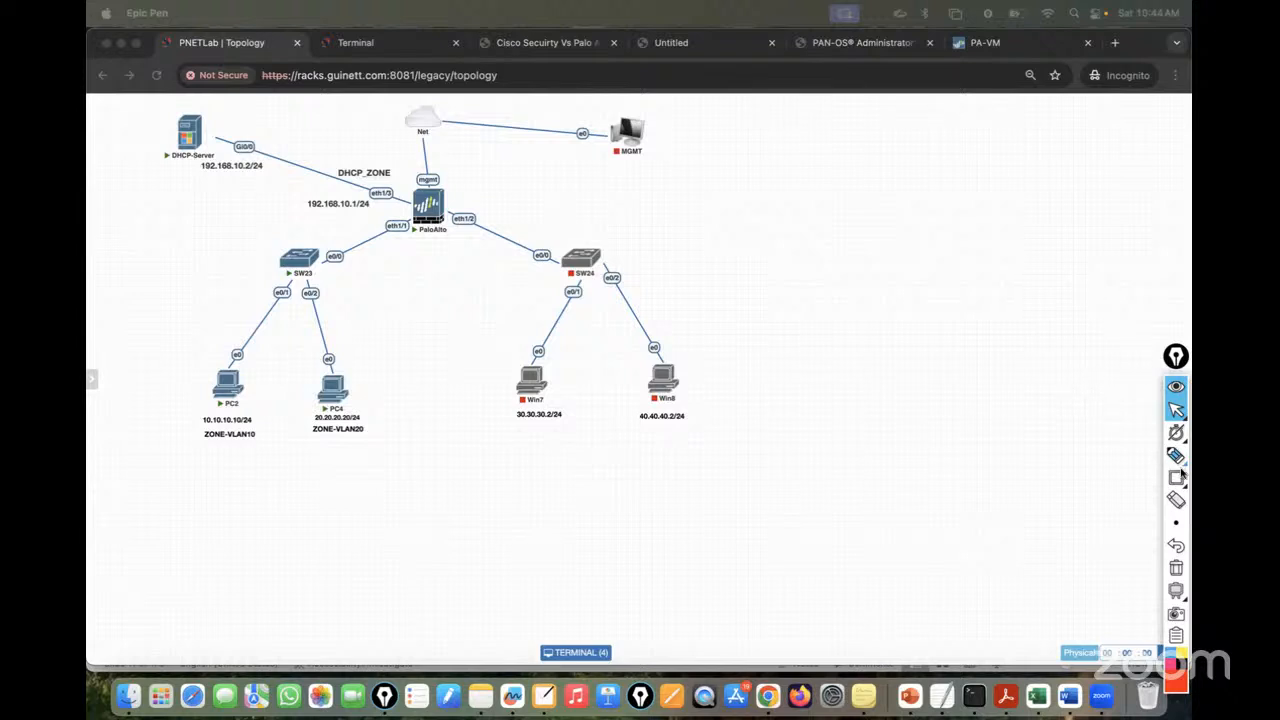
- Handwrite an underlined 'DHCP =' and boxed 'Dynamic Host Configuration Protocol' in red
mouse_move(1176, 458)
click(1106, 456)
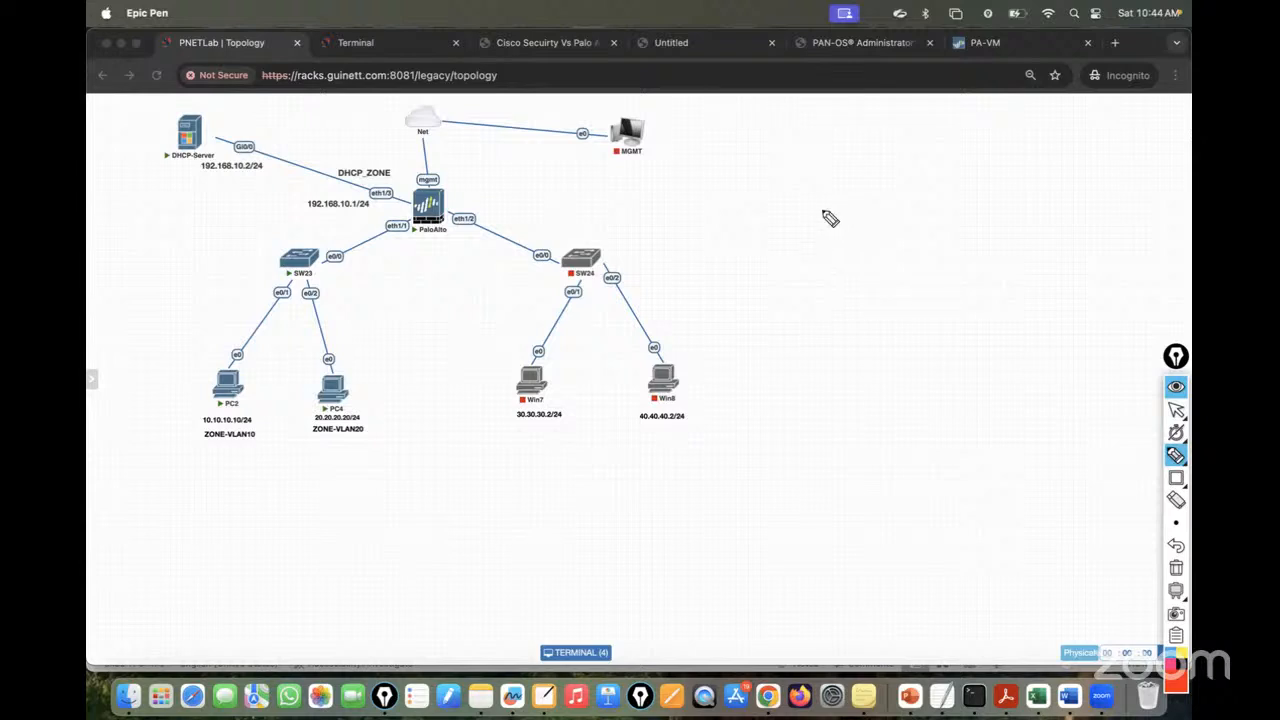
mouse_move(791, 197)
mouse_down()
mouse_move(823, 223)
mouse_move(840, 206)
mouse_move(864, 212)
mouse_move(848, 215)
mouse_up()
mouse_move(767, 242)
mouse_down()
mouse_move(905, 232)
mouse_move(890, 204)
mouse_up()
drag(882, 213, 891, 211)
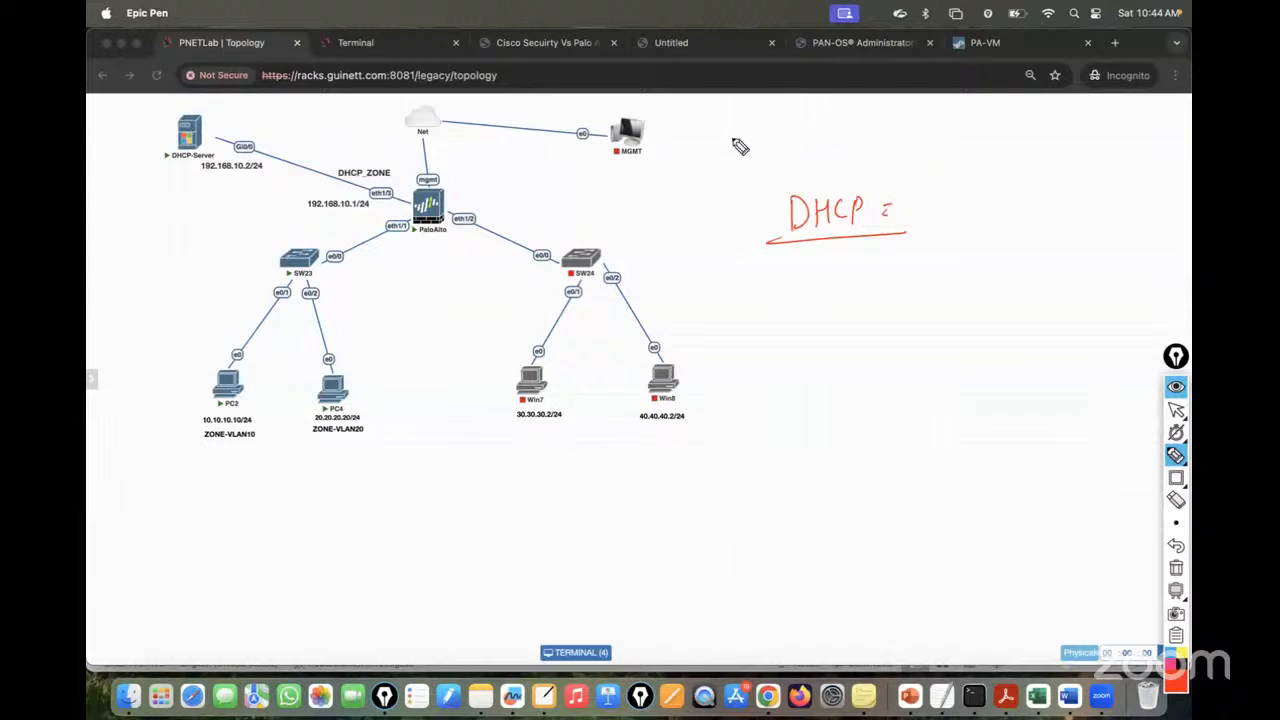
mouse_move(734, 141)
mouse_down()
mouse_move(764, 156)
mouse_move(880, 130)
mouse_move(930, 140)
mouse_move(1091, 126)
mouse_move(1142, 140)
mouse_move(1172, 122)
mouse_up()
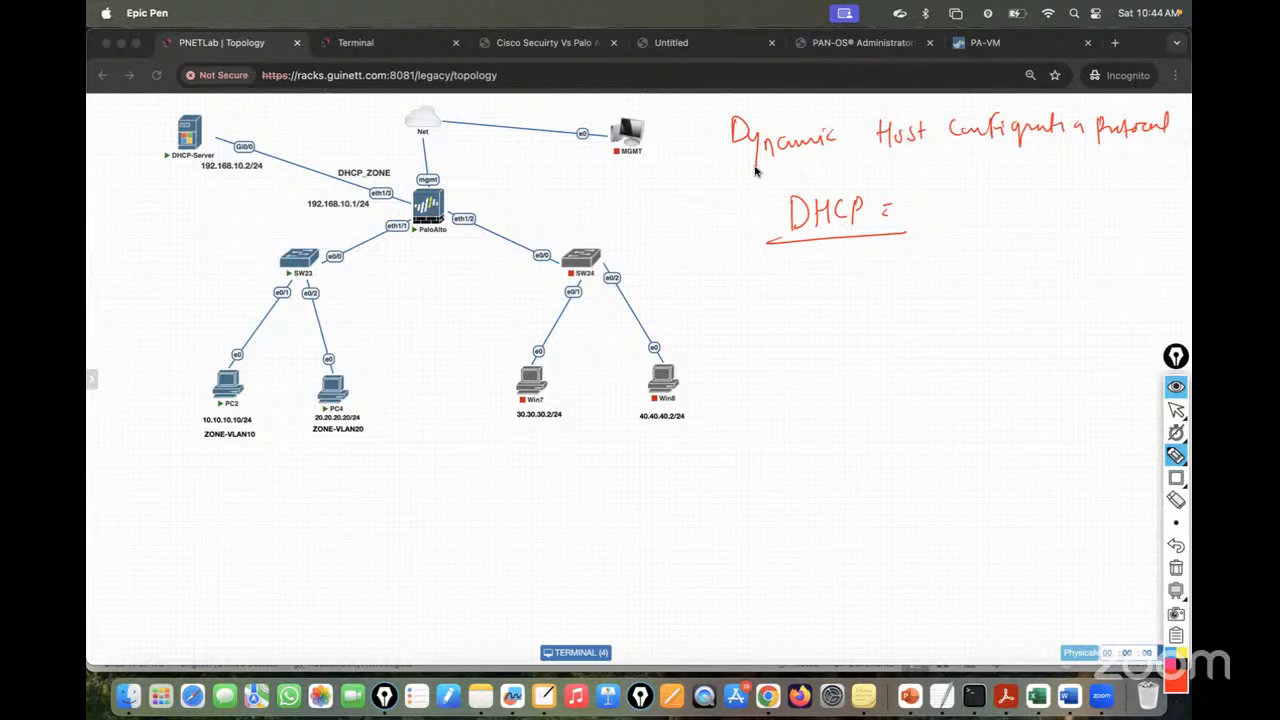
mouse_move(757, 166)
mouse_down()
mouse_move(1176, 132)
mouse_move(1172, 106)
mouse_move(775, 103)
mouse_move(712, 158)
mouse_move(765, 168)
mouse_up()
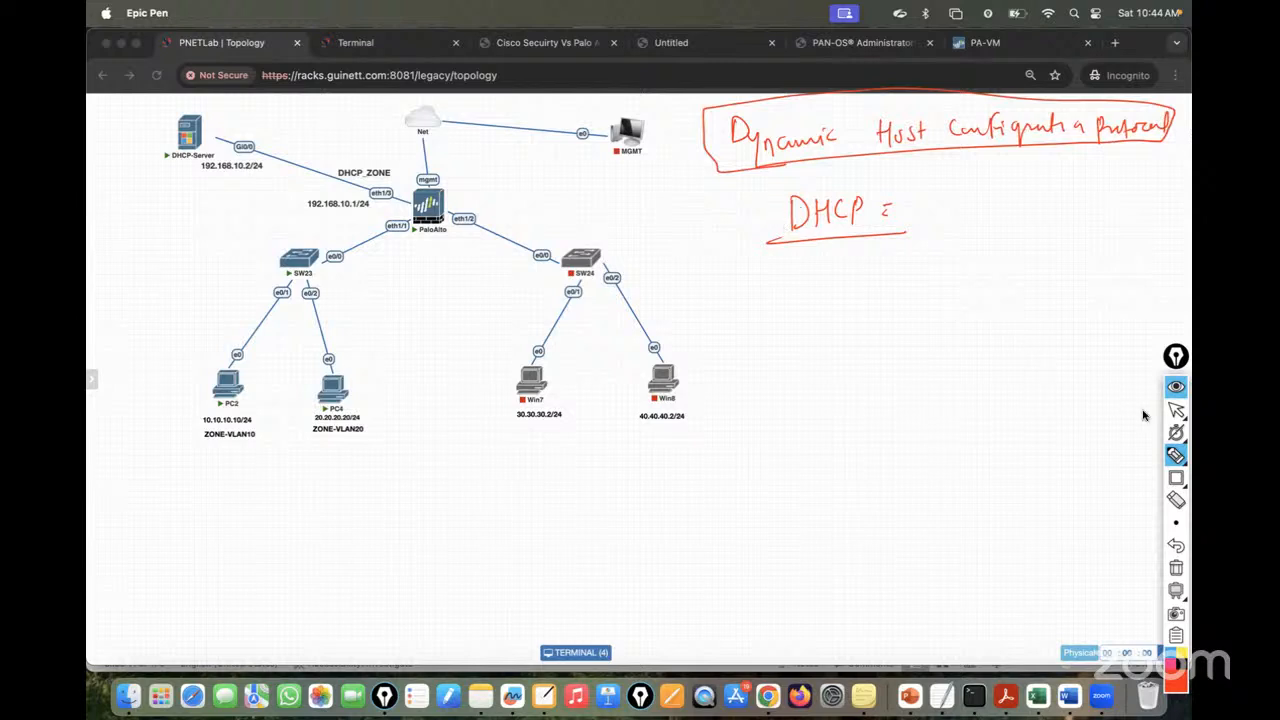
click(1176, 411)
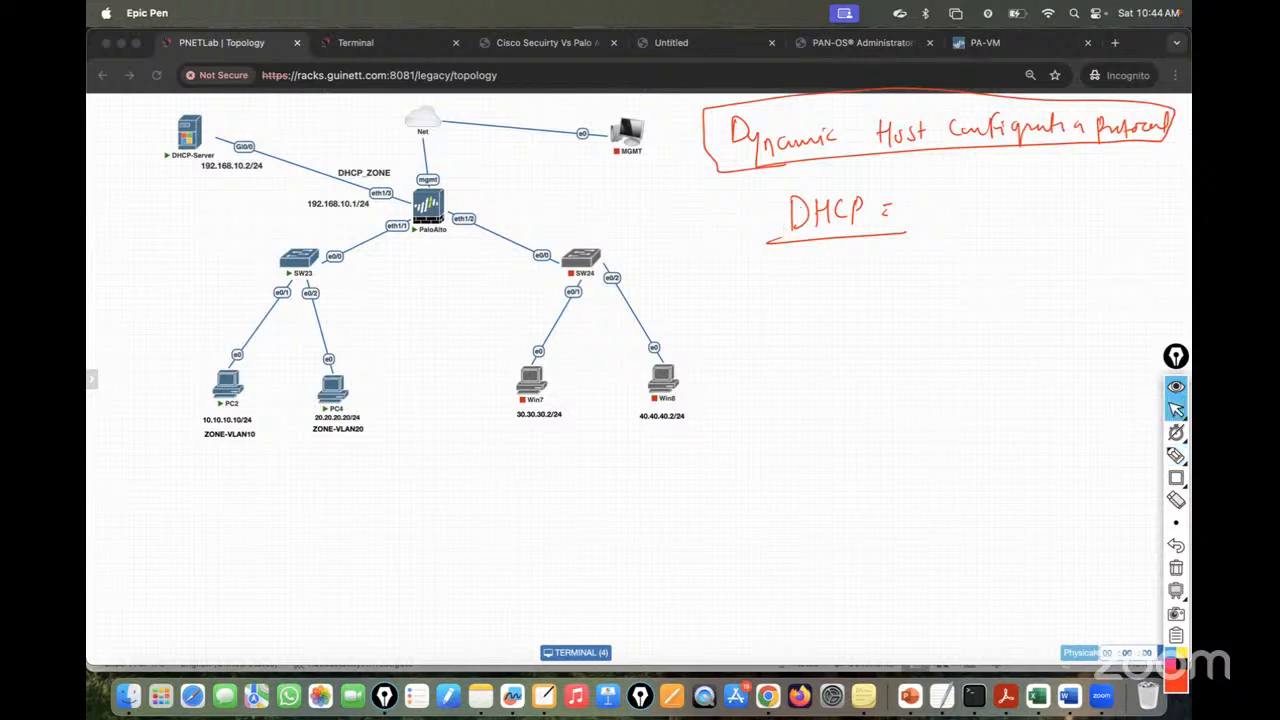
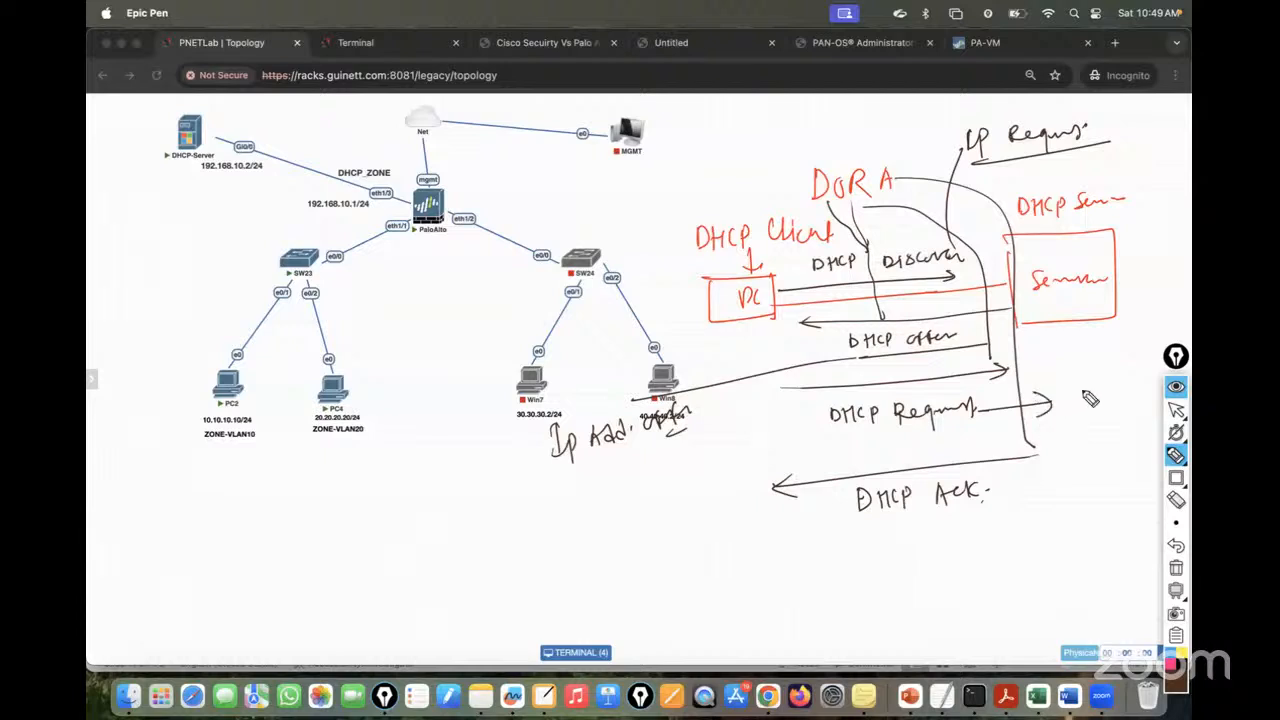
- Finish the DORA sketch, erase all pen annotations and return focus to the PNETLab browser
mouse_move(1070, 384)
mouse_down()
mouse_move(1064, 400)
mouse_move(1134, 388)
mouse_up()
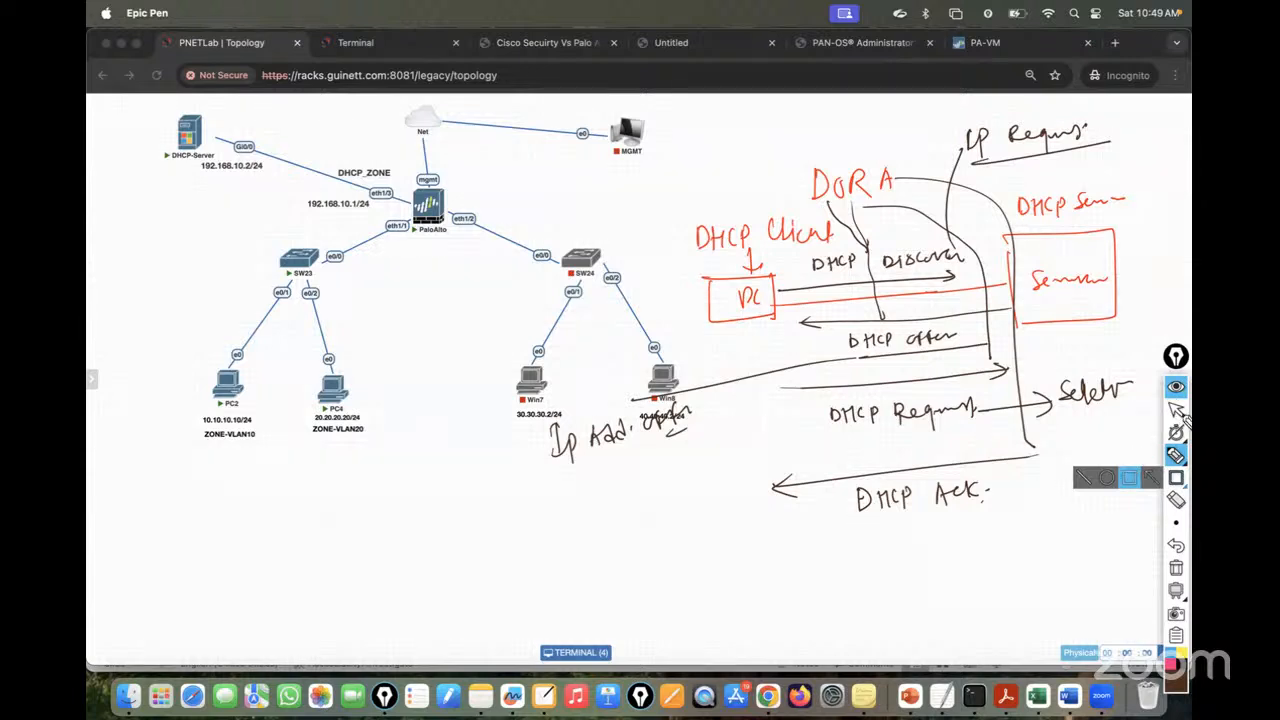
click(1177, 411)
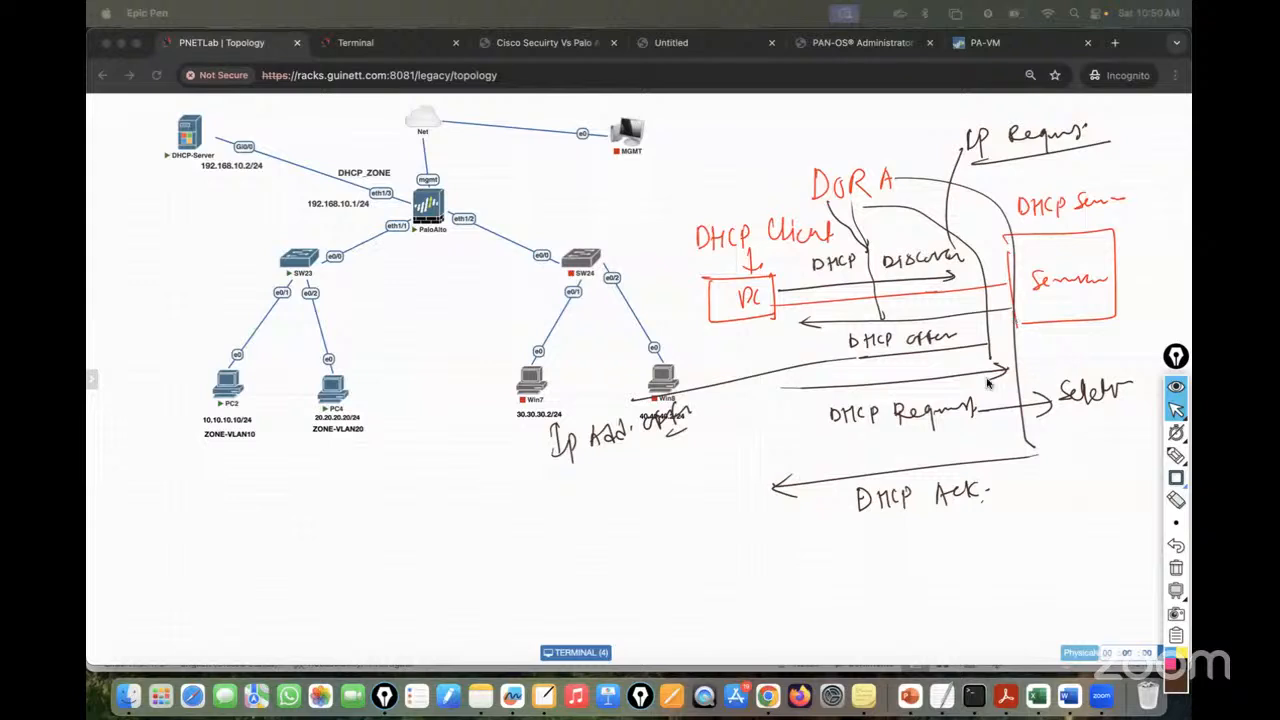
click(1176, 568)
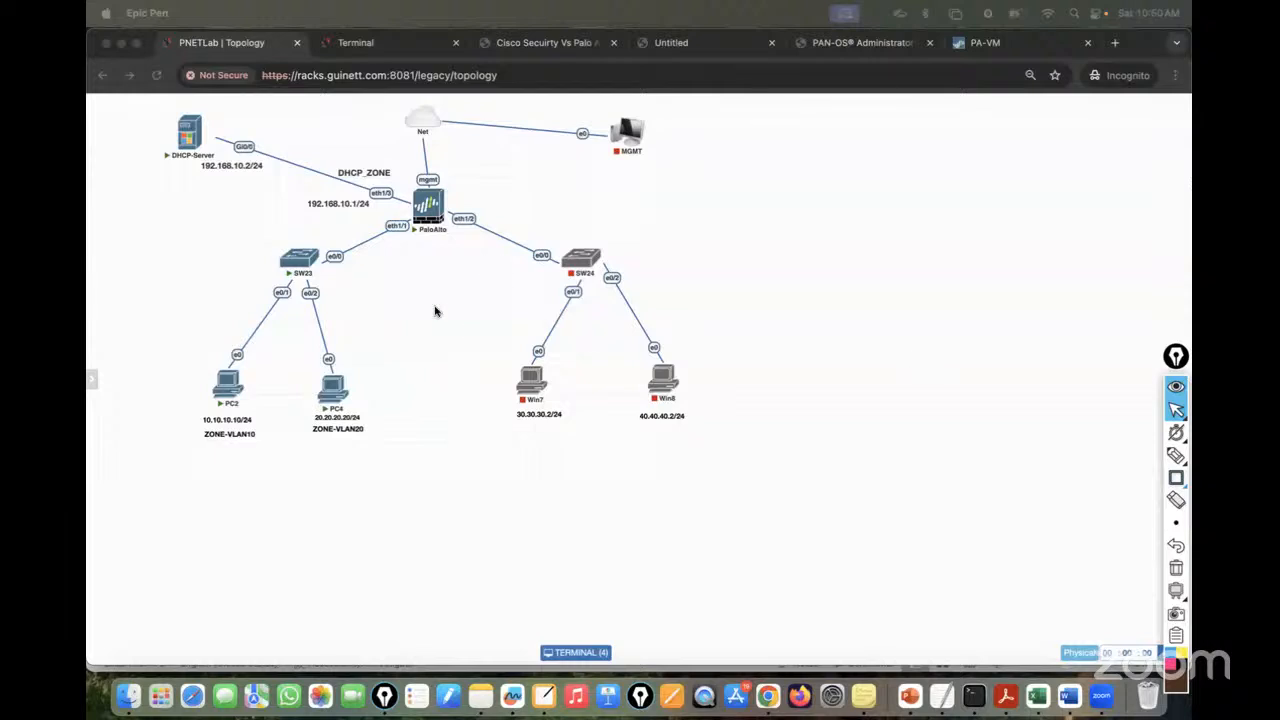
click(362, 57)
- Set PC2's Local Area Connection IPv4 to obtain an IP address automatically
click(362, 55)
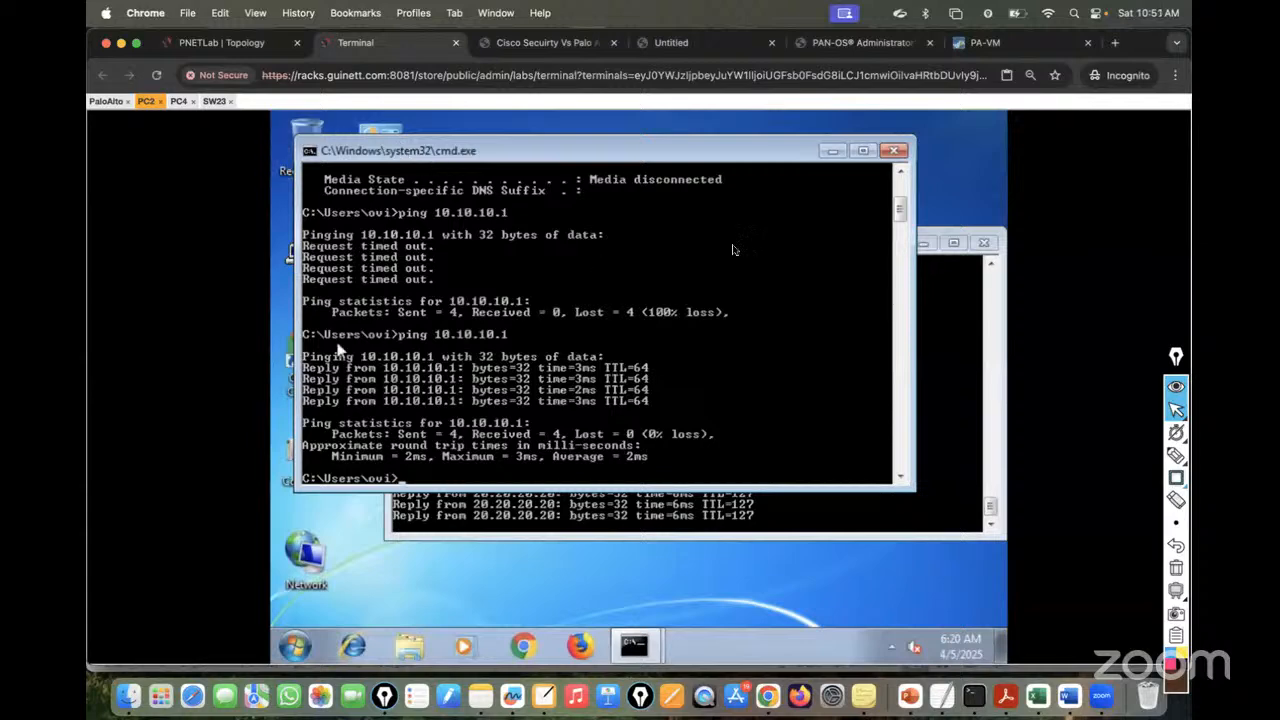
click(300, 646)
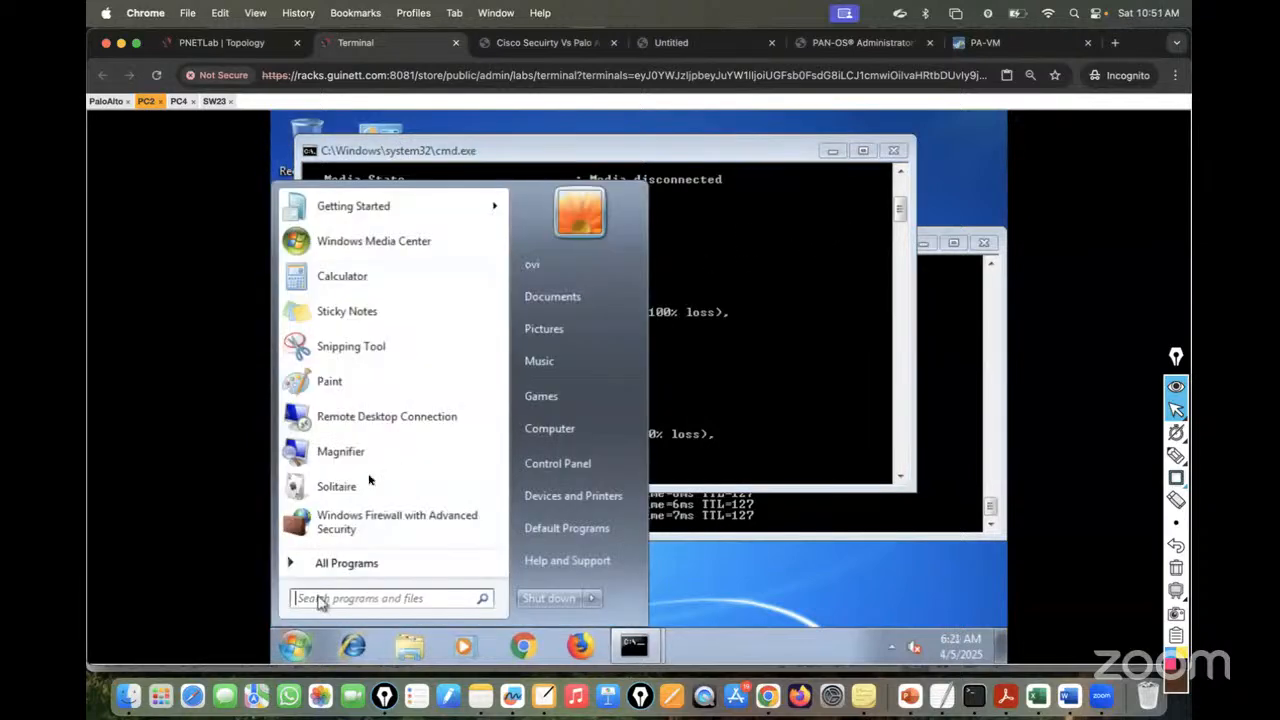
click(769, 574)
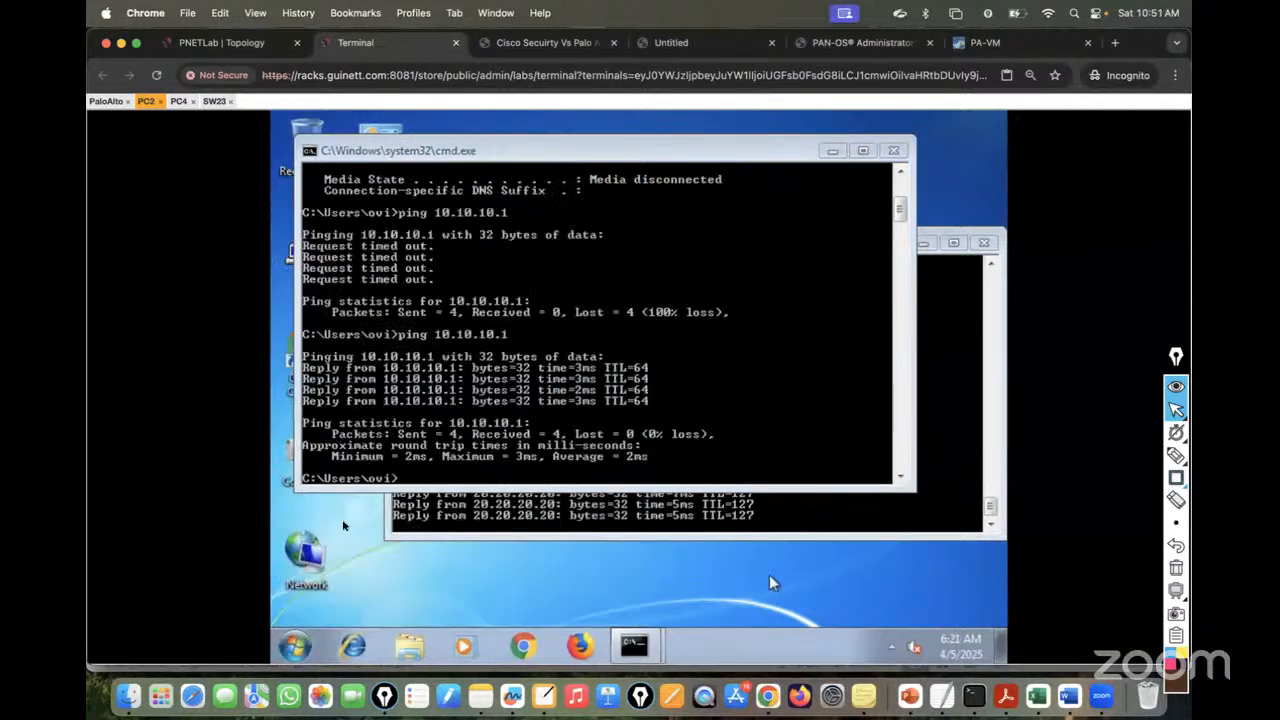
right_click(309, 573)
click(355, 553)
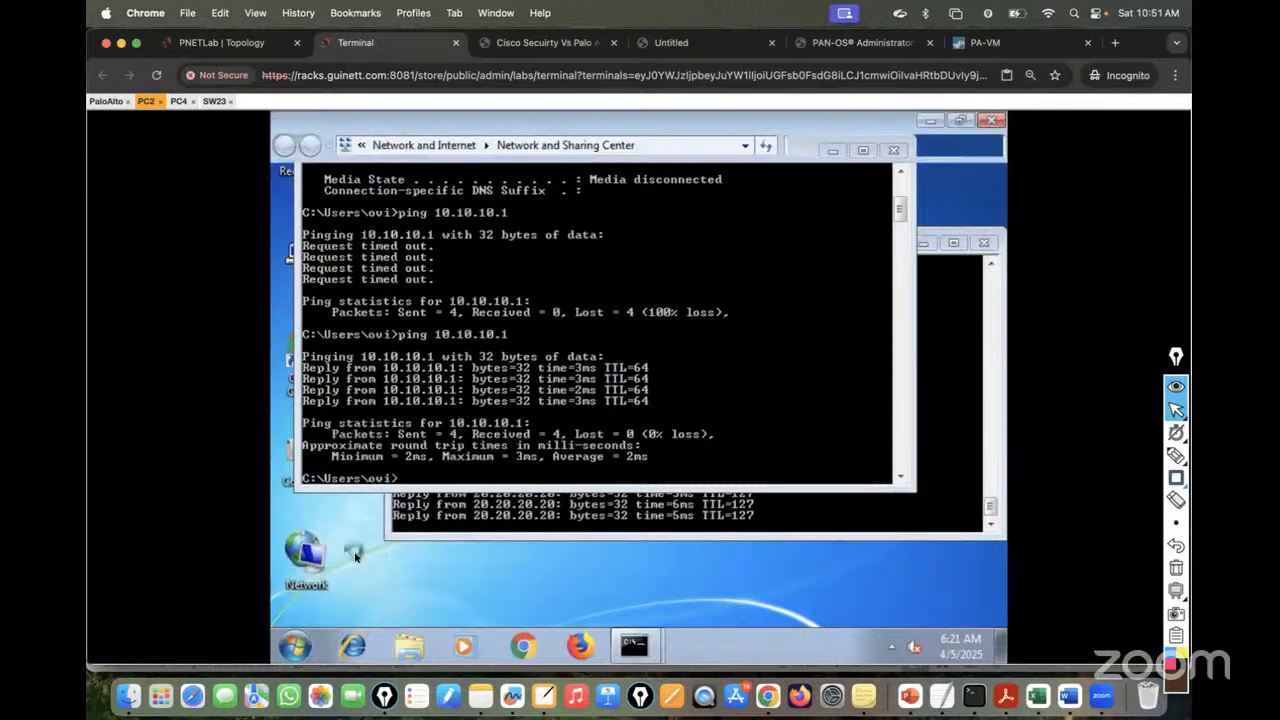
click(330, 217)
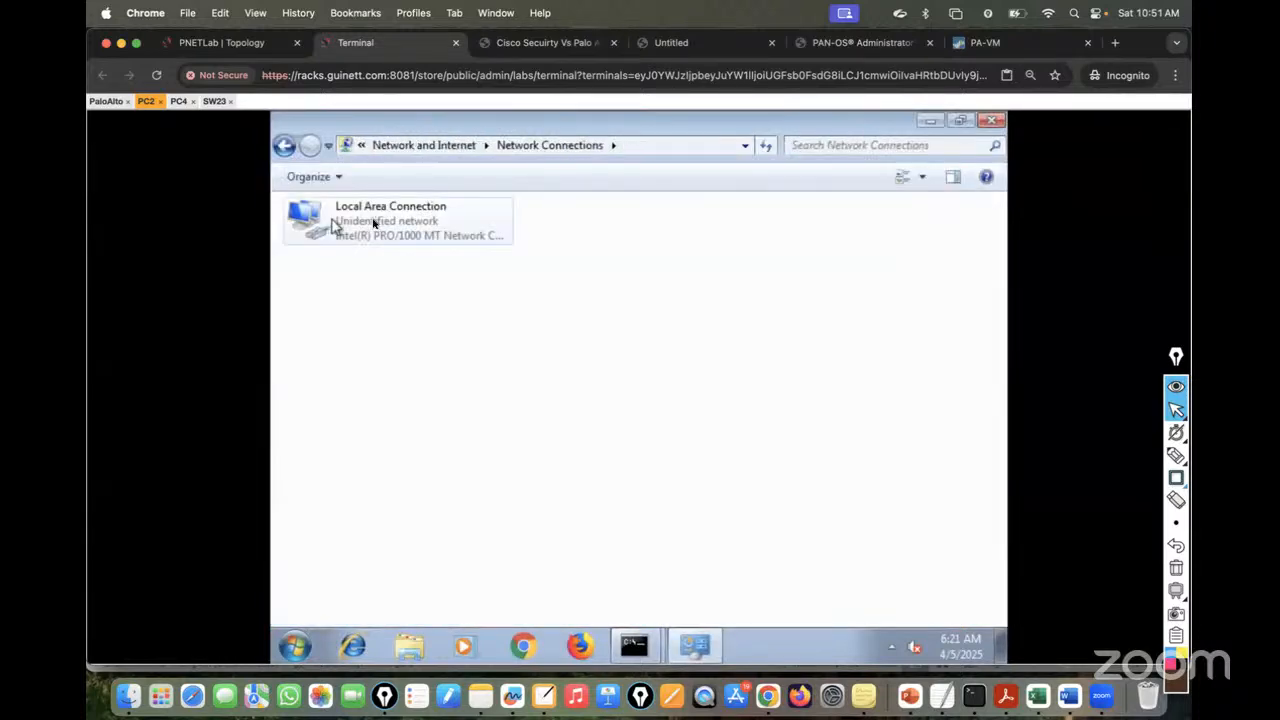
right_click(374, 224)
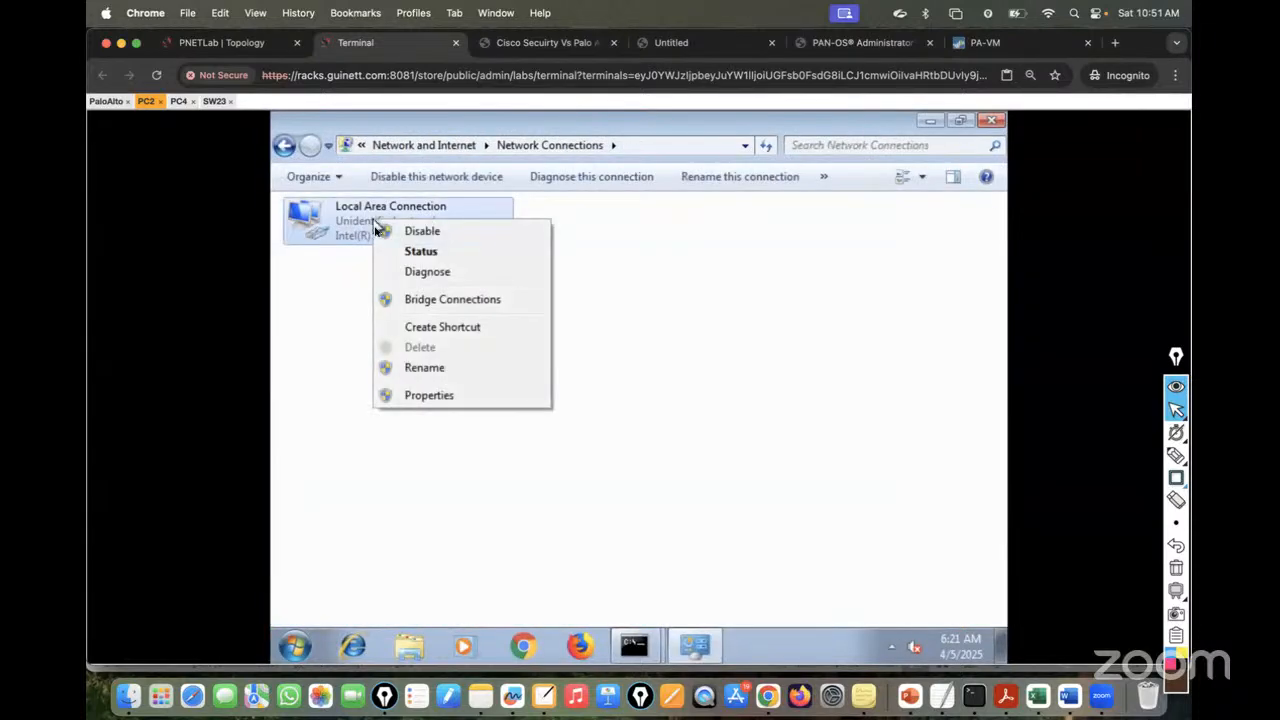
click(414, 398)
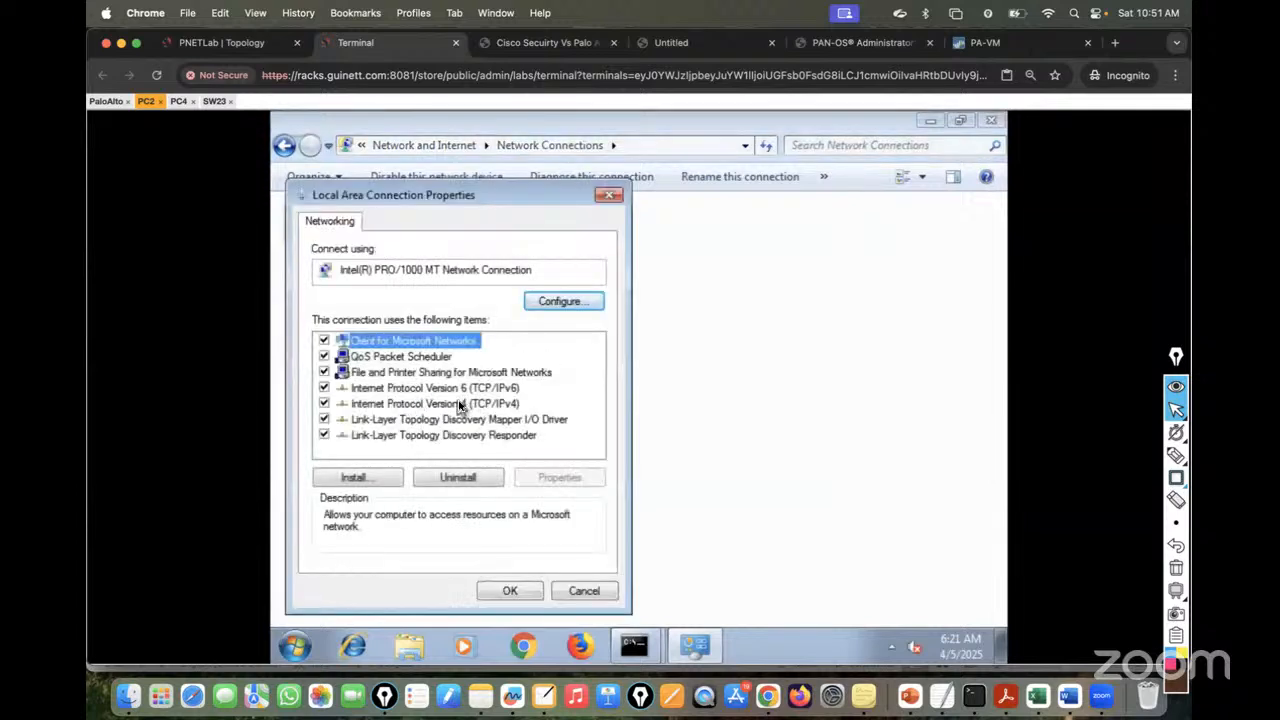
double_click(458, 405)
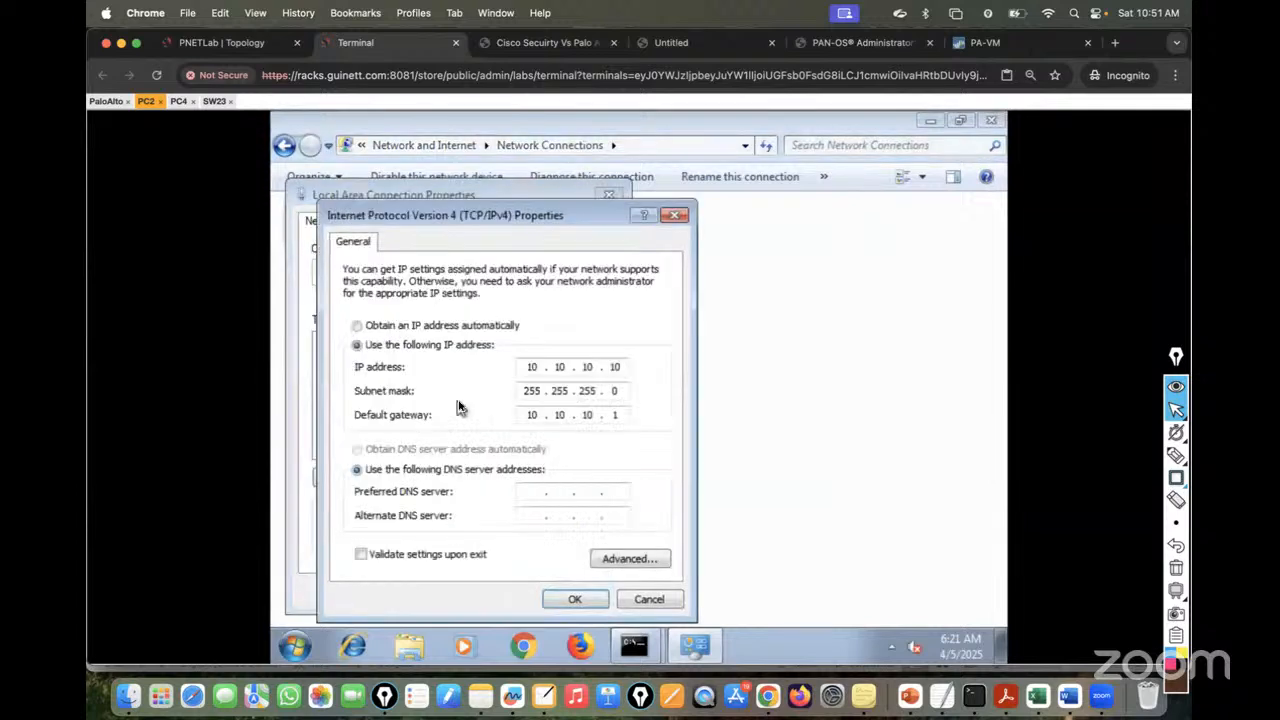
click(375, 328)
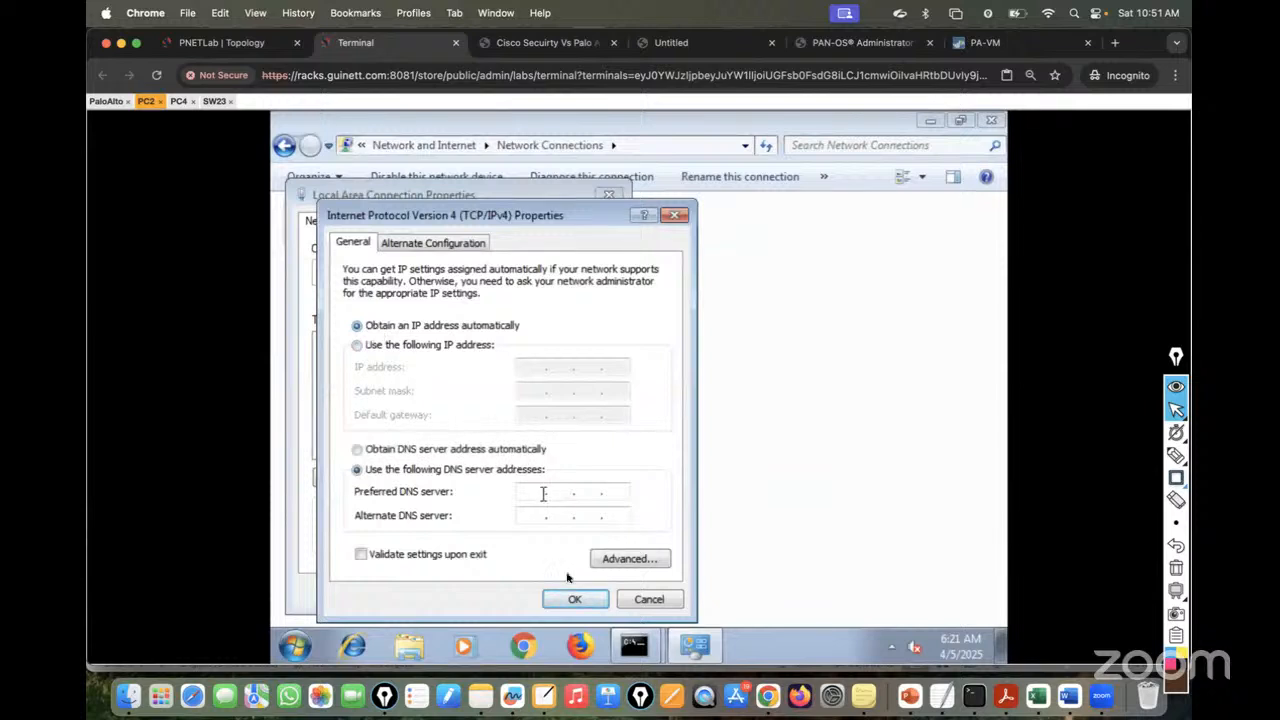
click(573, 600)
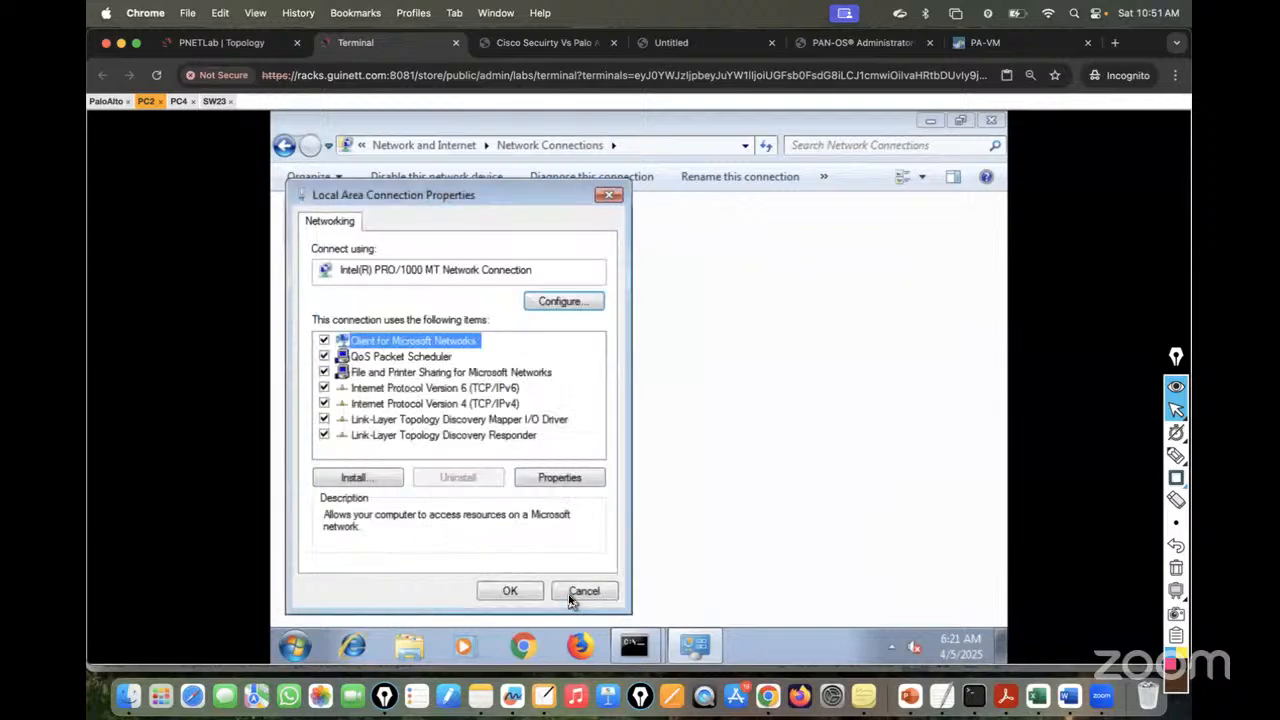
click(500, 592)
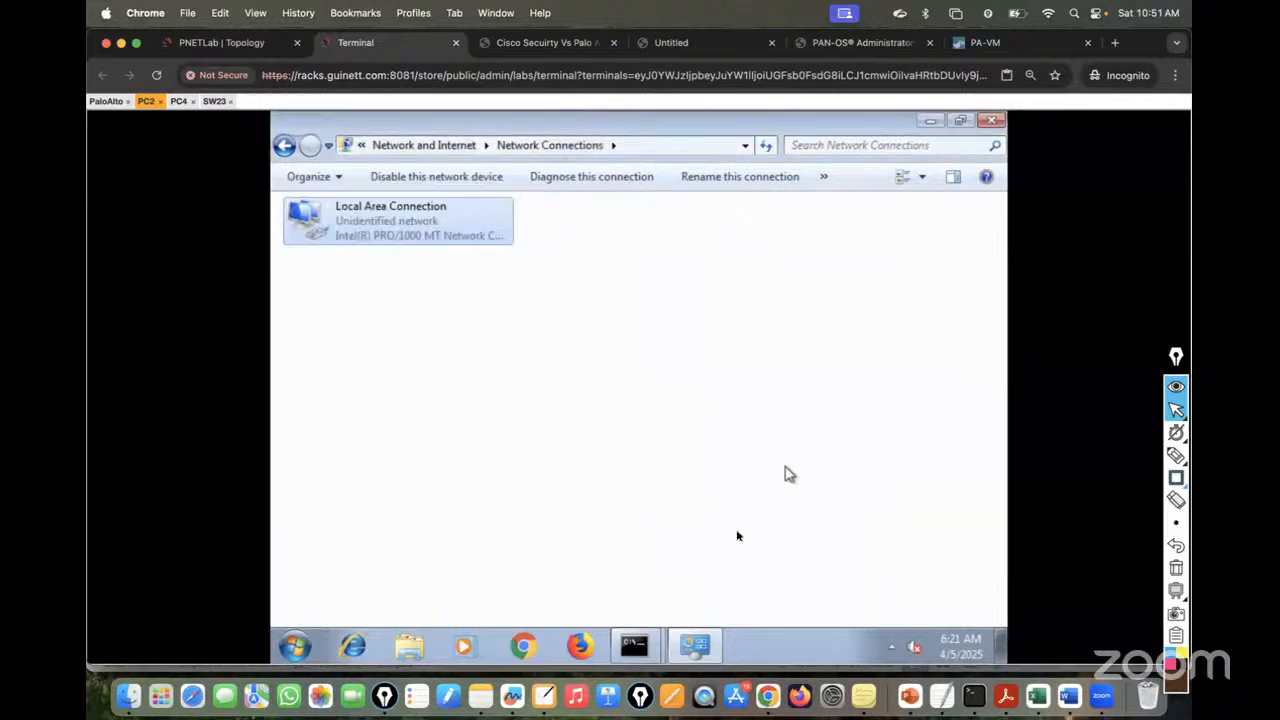
- Close the continuous ping window and run ipconfig on PC2 to check its address
click(634, 645)
click(585, 580)
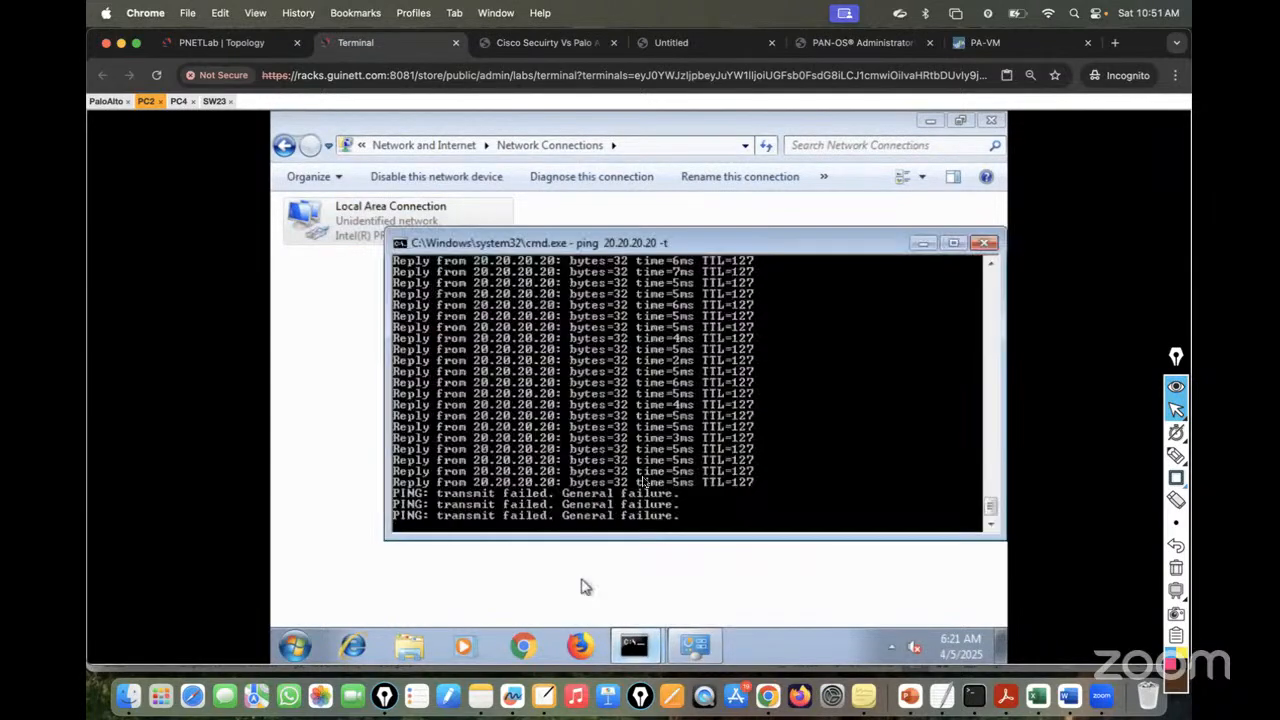
click(985, 243)
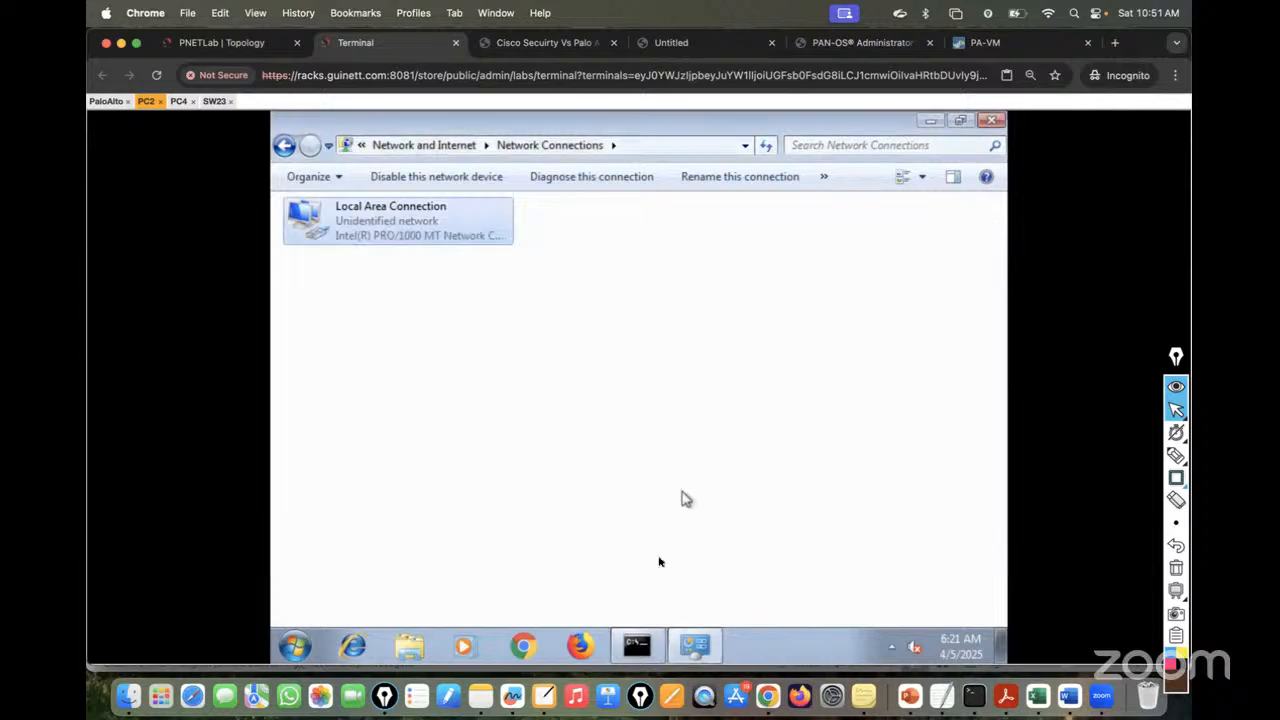
click(634, 645)
text(ip)
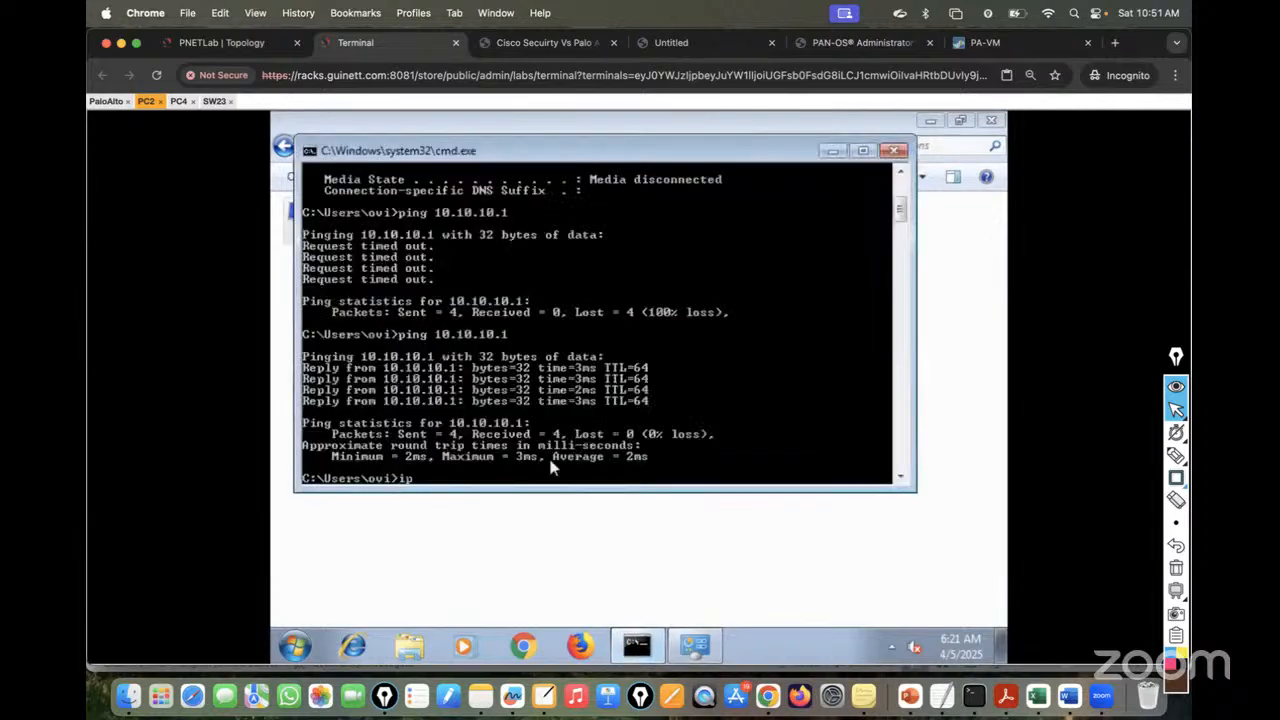
text(cofnig)
text(nfi)
text(g)
key(Return)
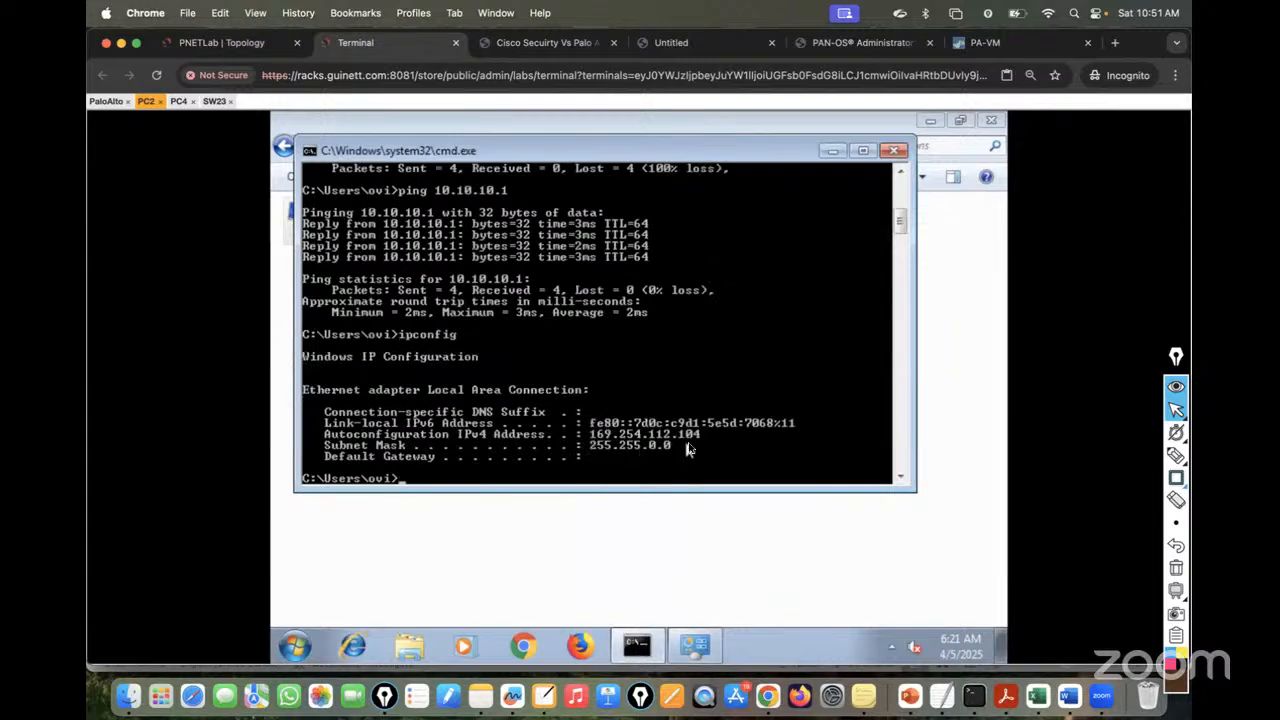
click(176, 101)
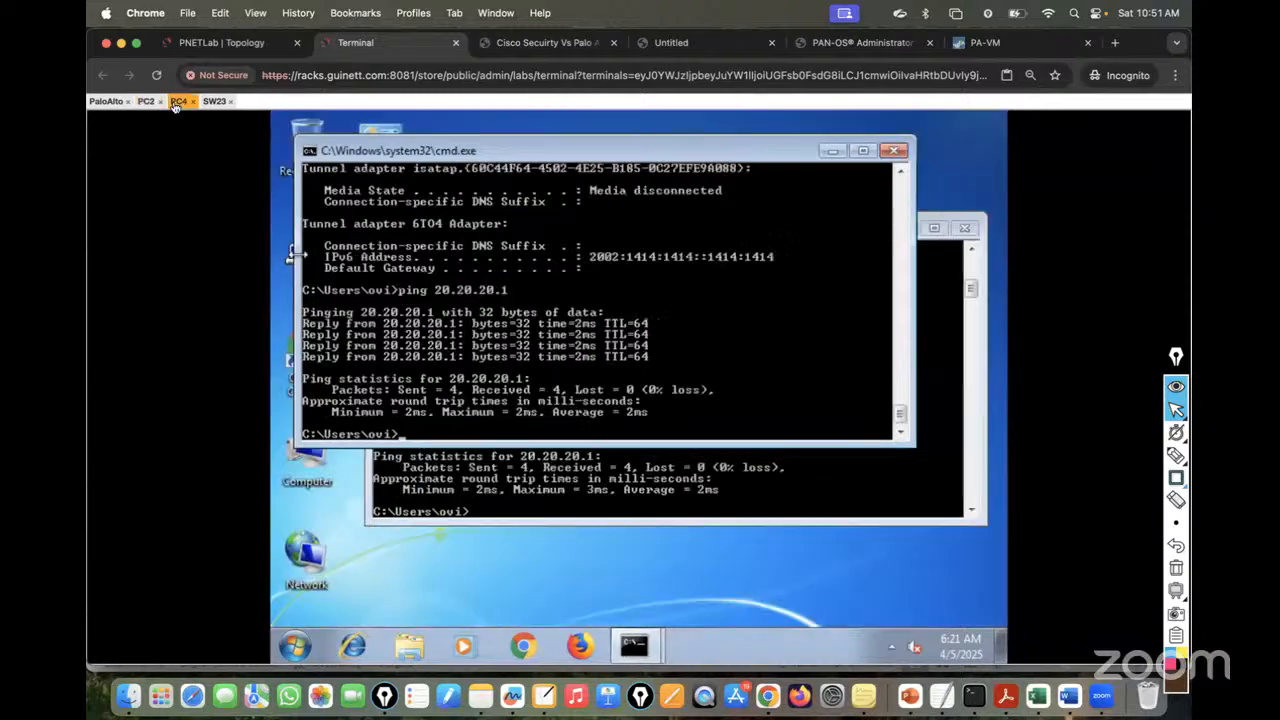
- Set PC4's Local Area Connection IPv4 to obtain an IP address automatically, keeping manual DNS
right_click(316, 553)
click(360, 544)
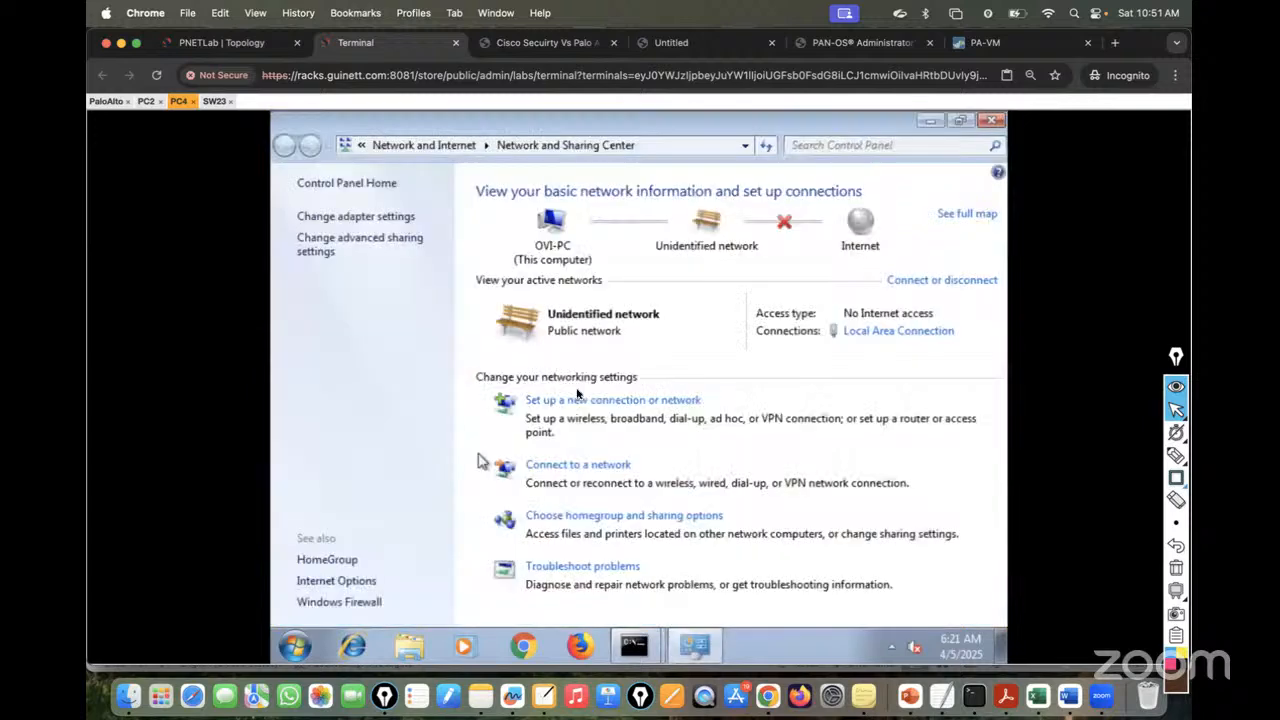
click(351, 217)
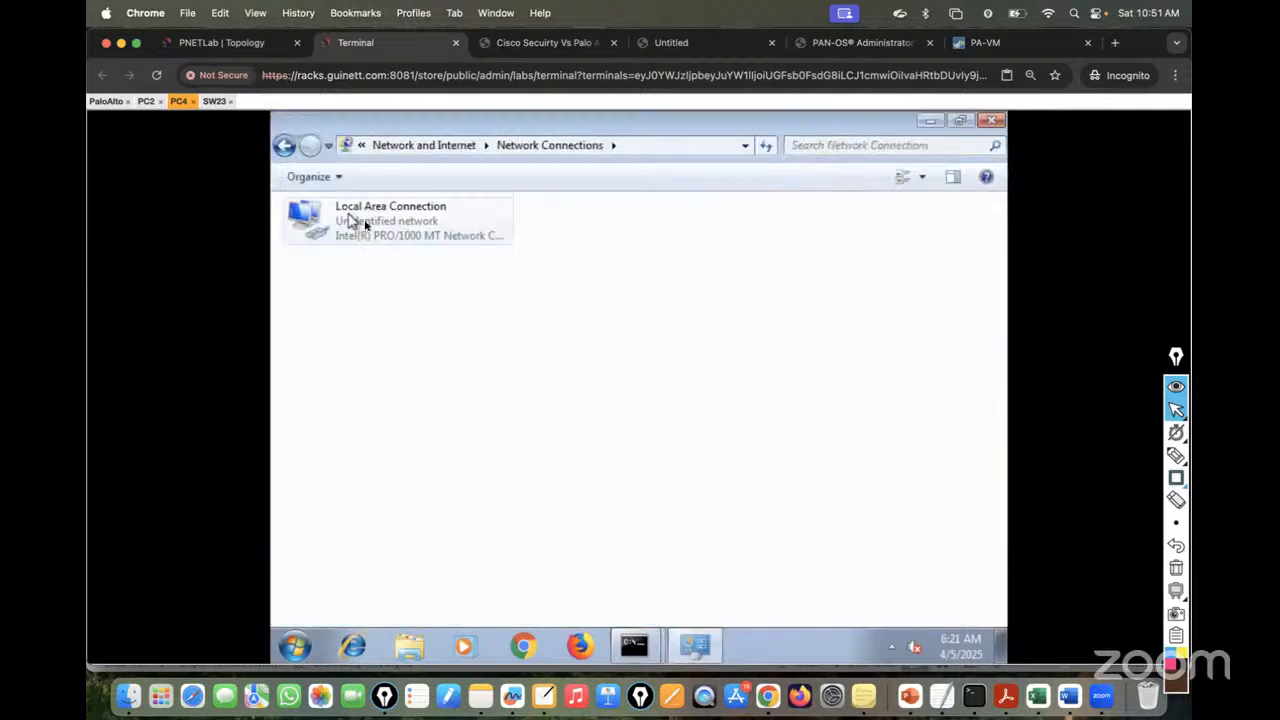
right_click(356, 222)
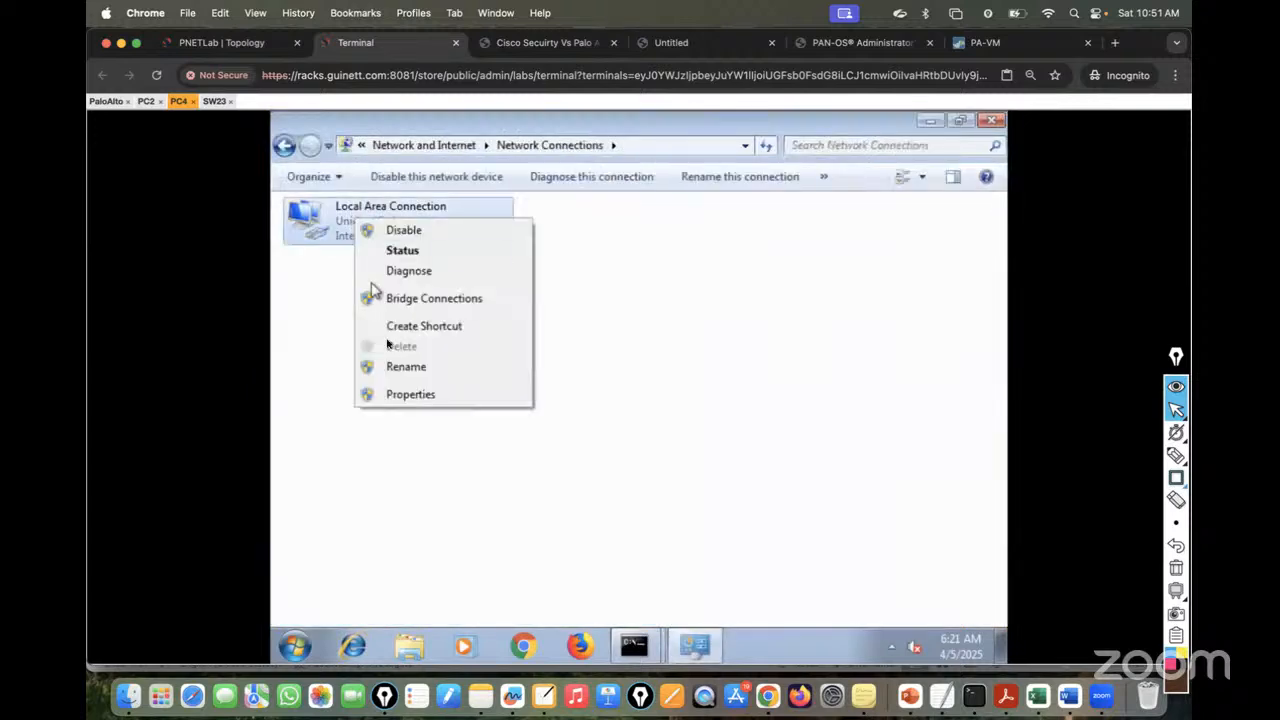
click(404, 400)
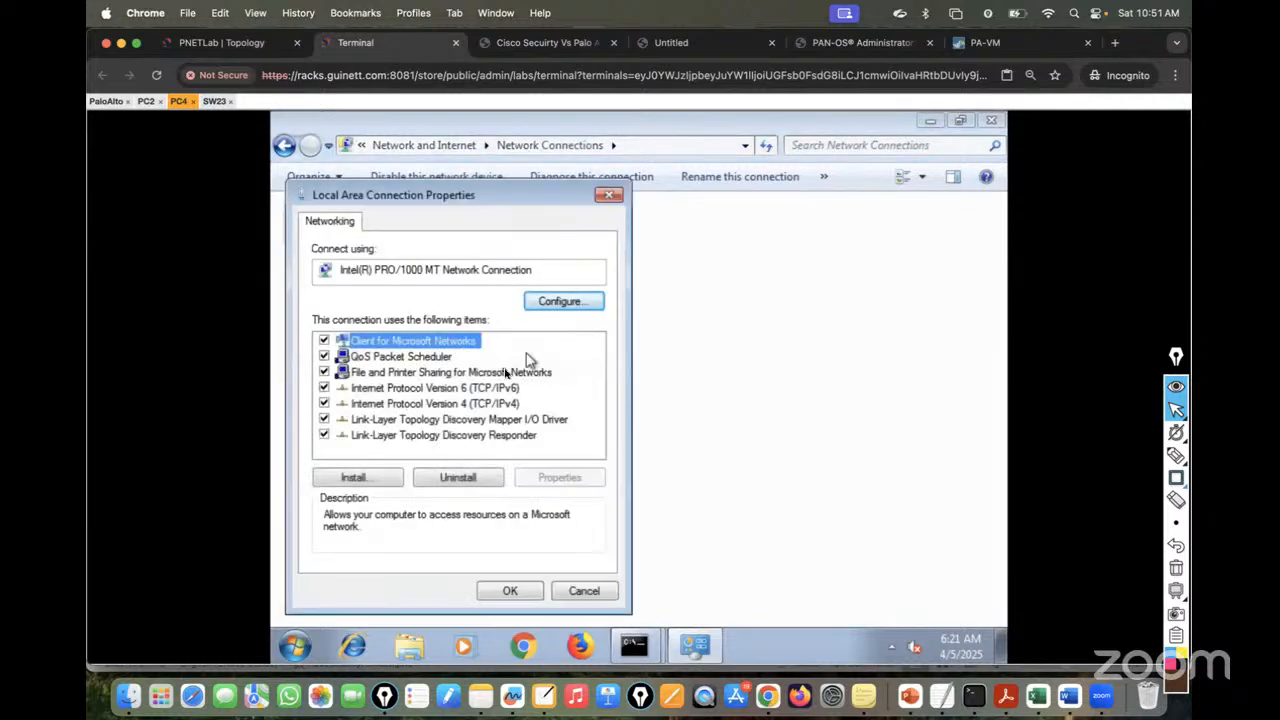
click(443, 405)
double_click(443, 410)
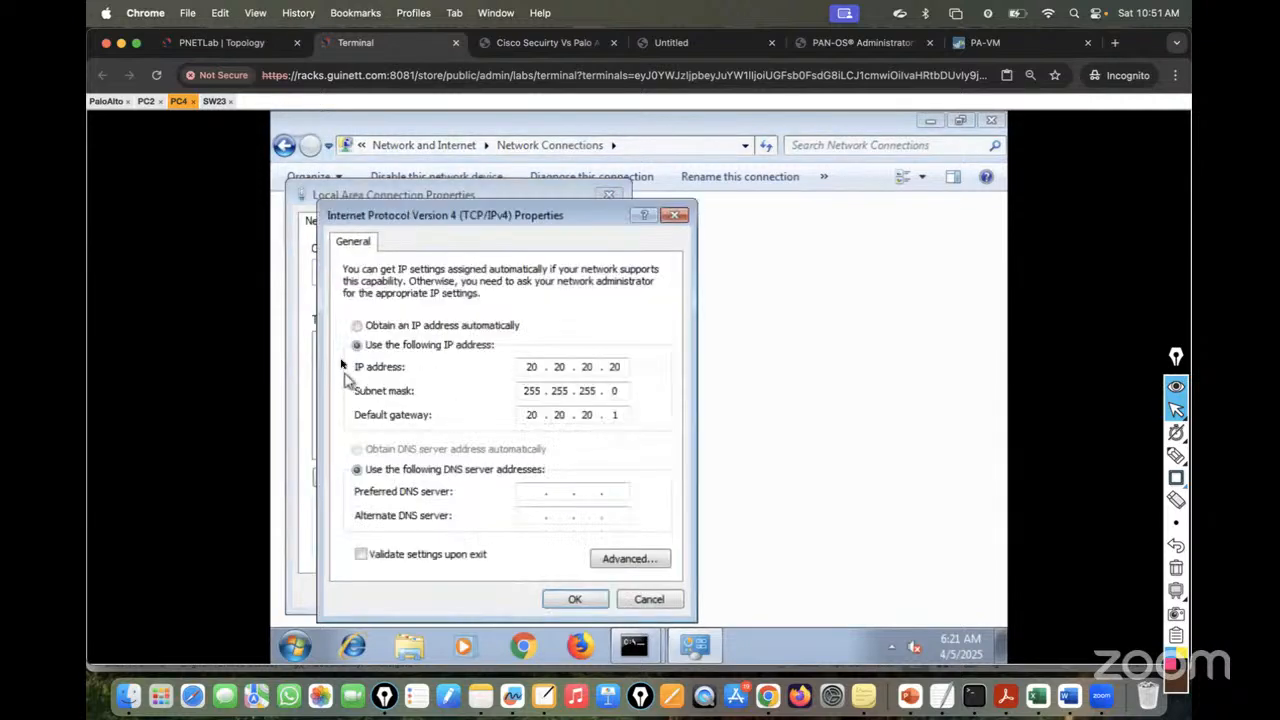
click(357, 327)
click(357, 449)
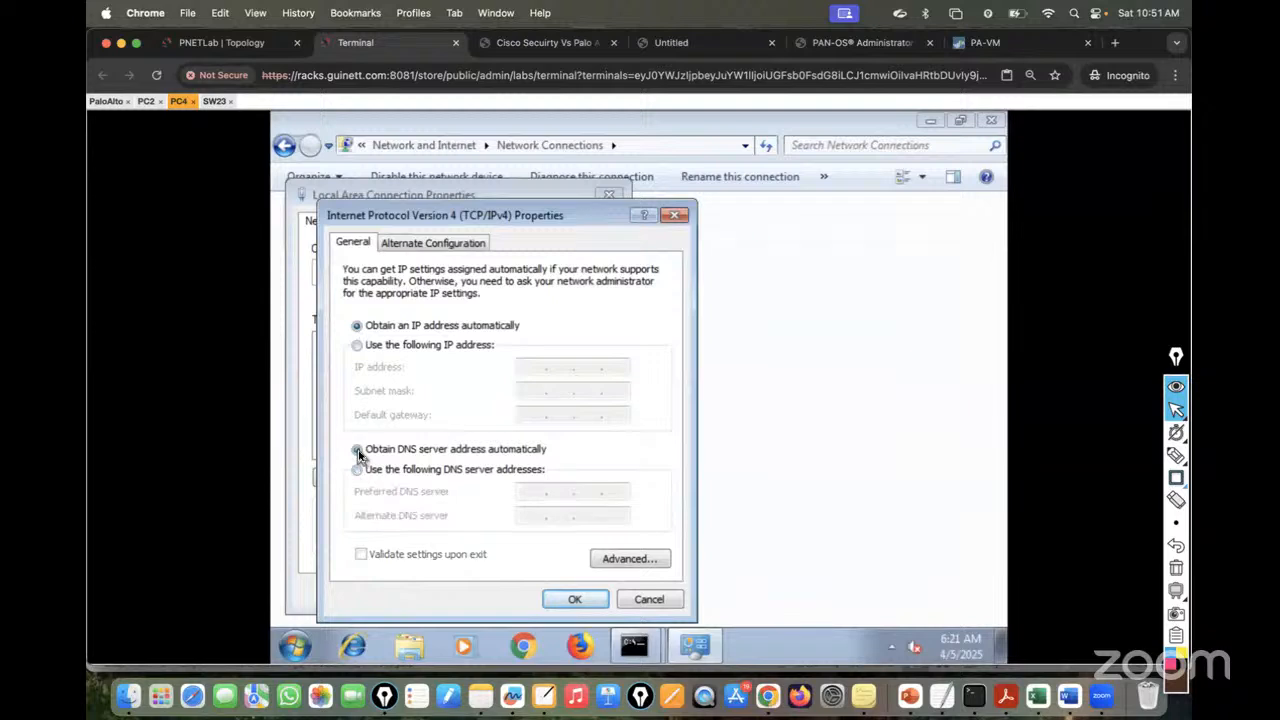
click(357, 470)
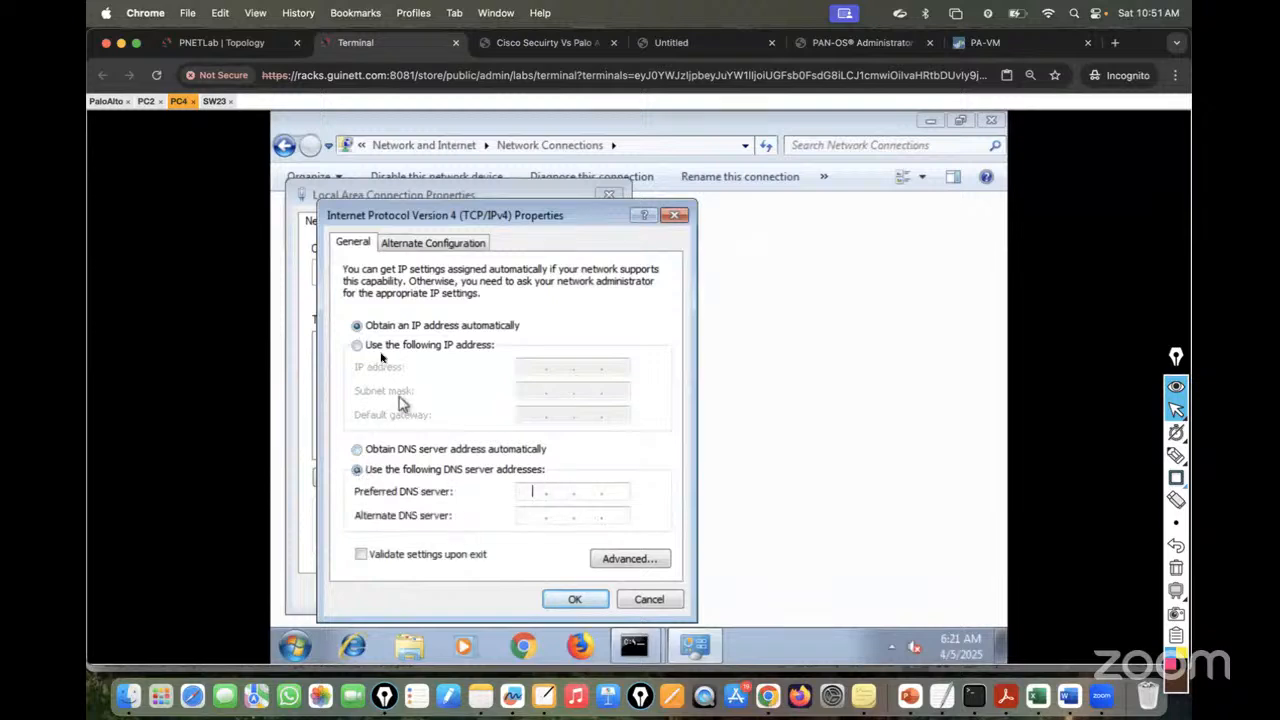
click(575, 599)
click(499, 598)
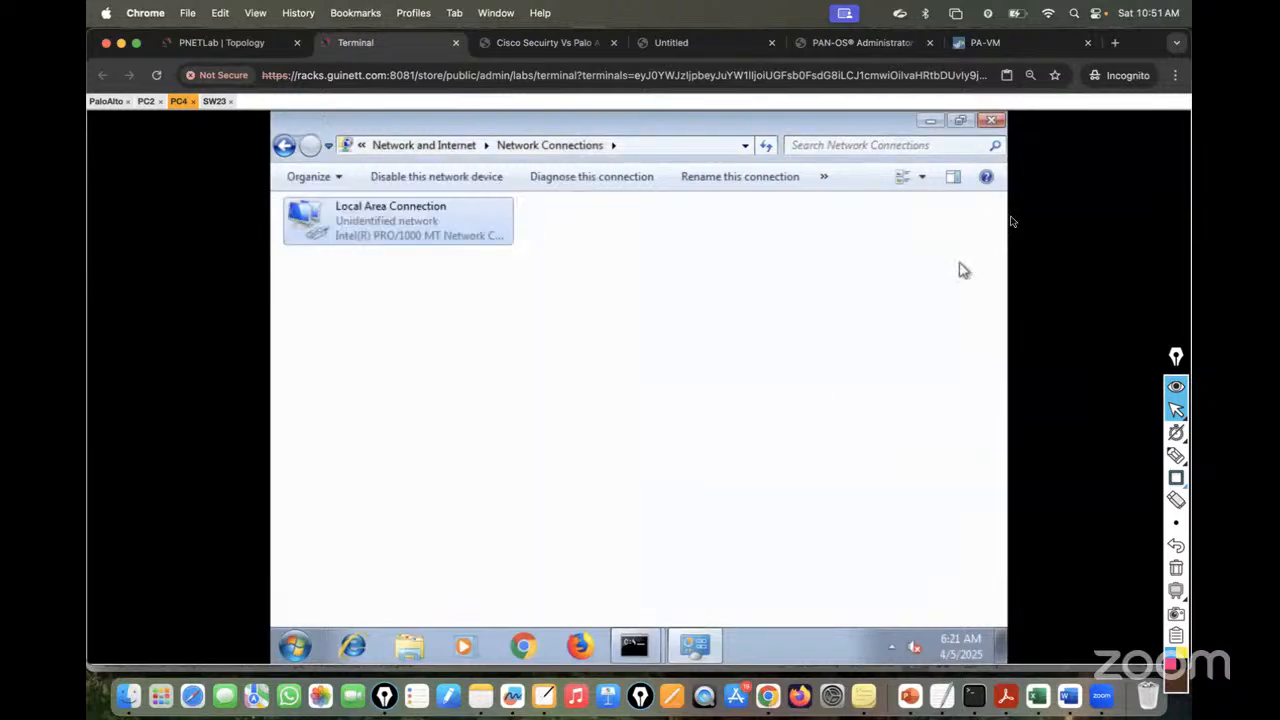
click(991, 120)
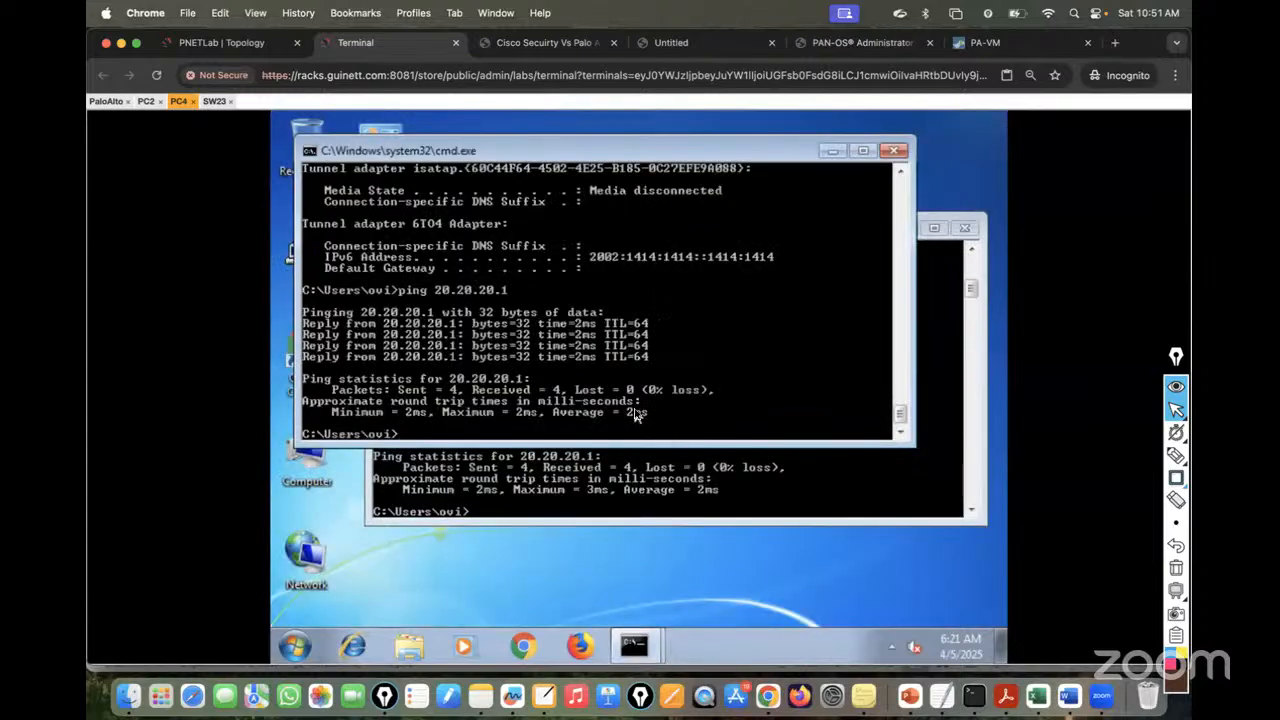
- Run ipconfig on PC4, which shows only a self-assigned 169.254.154.1 address
click(894, 150)
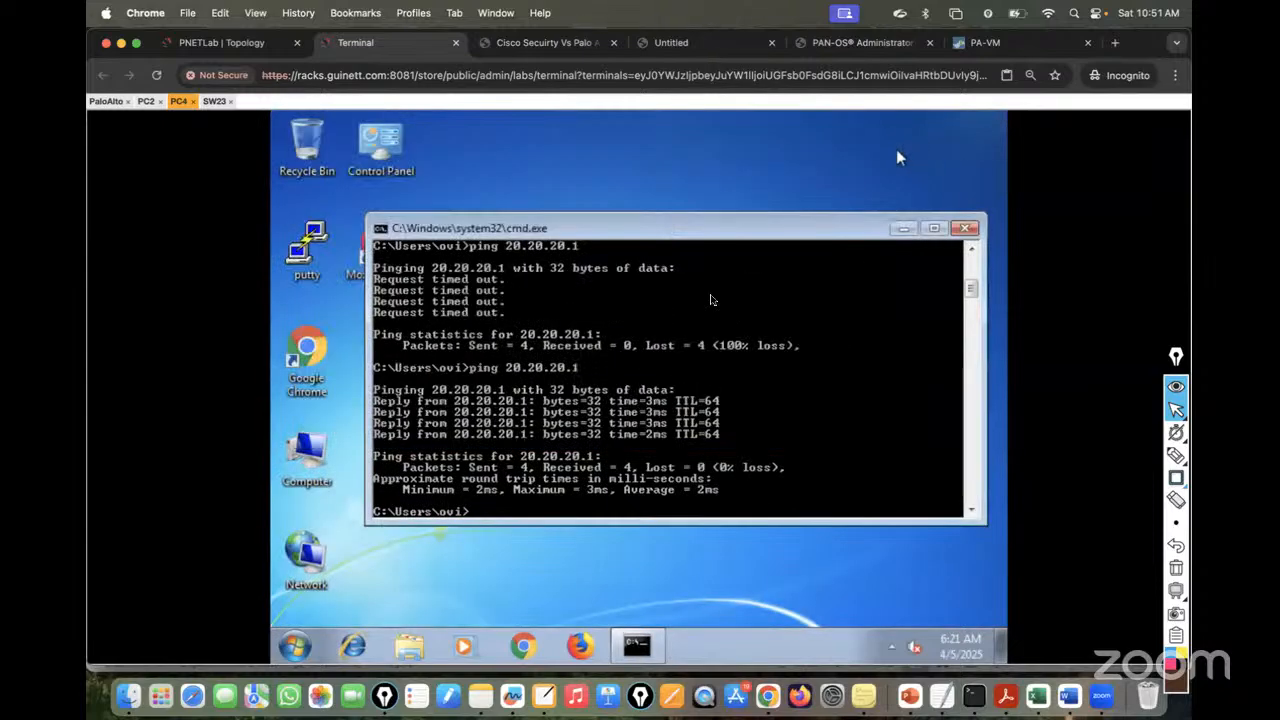
key(Return)
key(Return)
key(Return)
text(i)
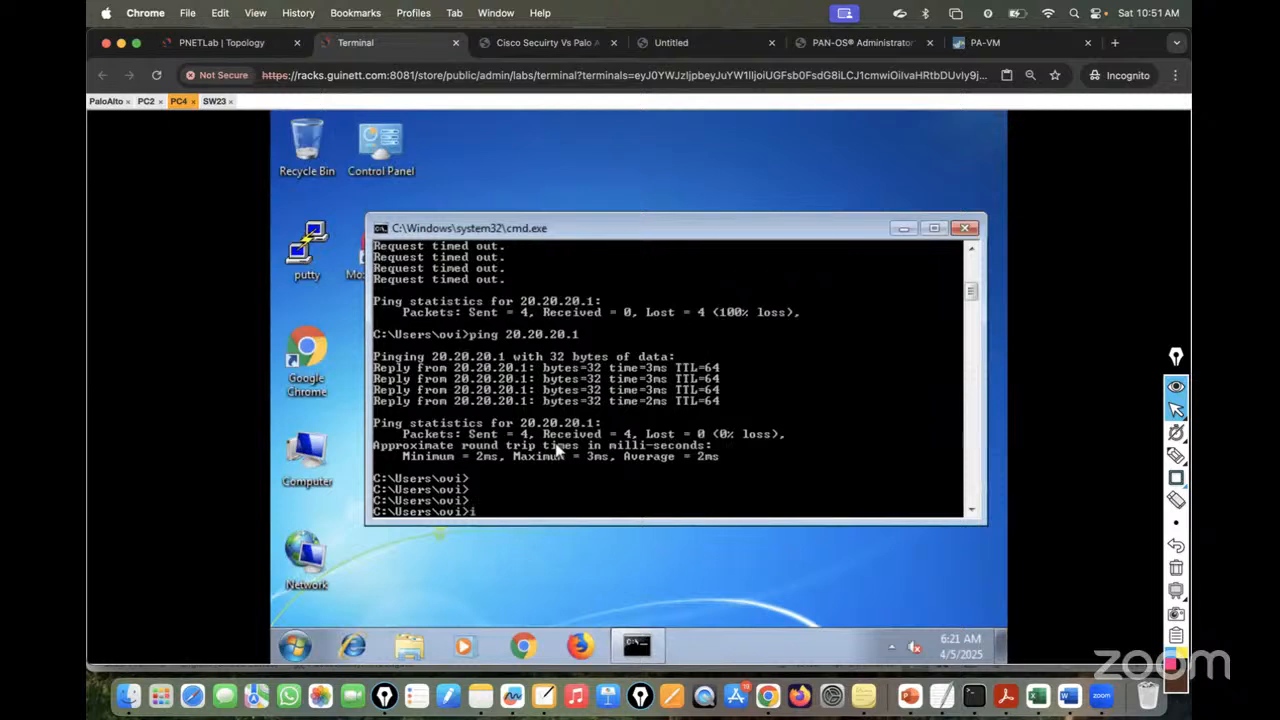
text(pcofnigfig)
key(Return)
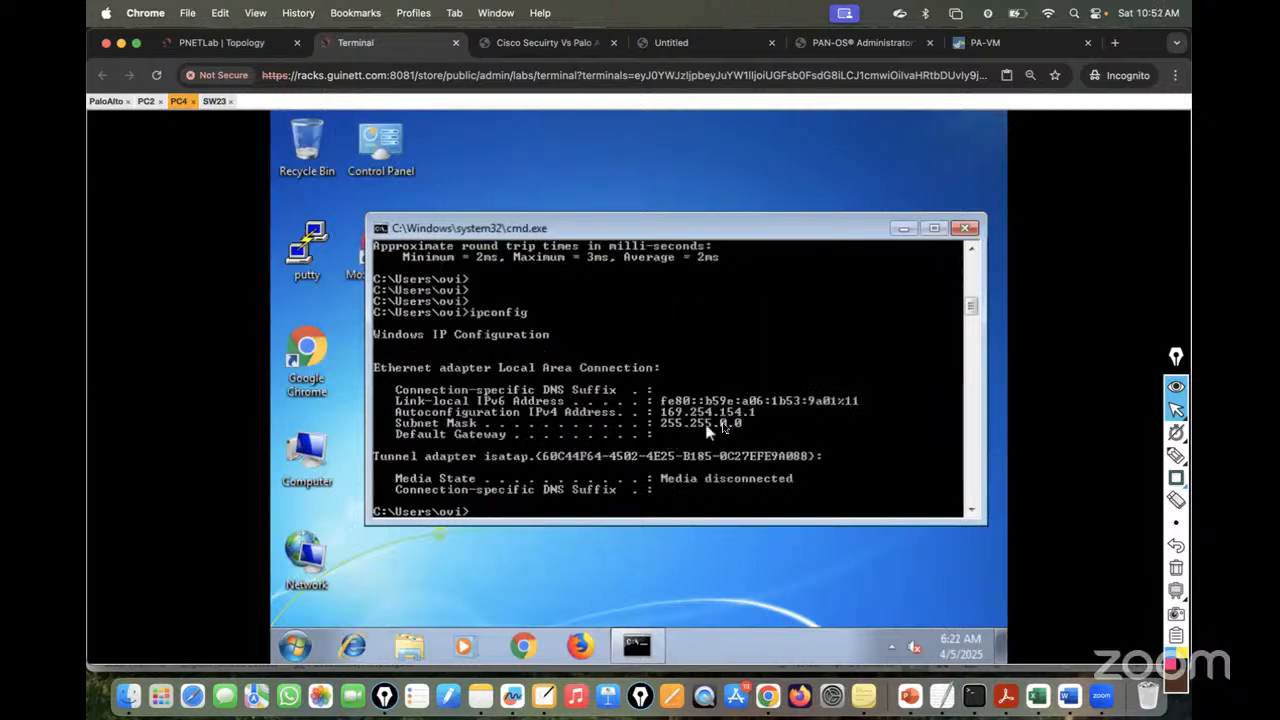
click(145, 102)
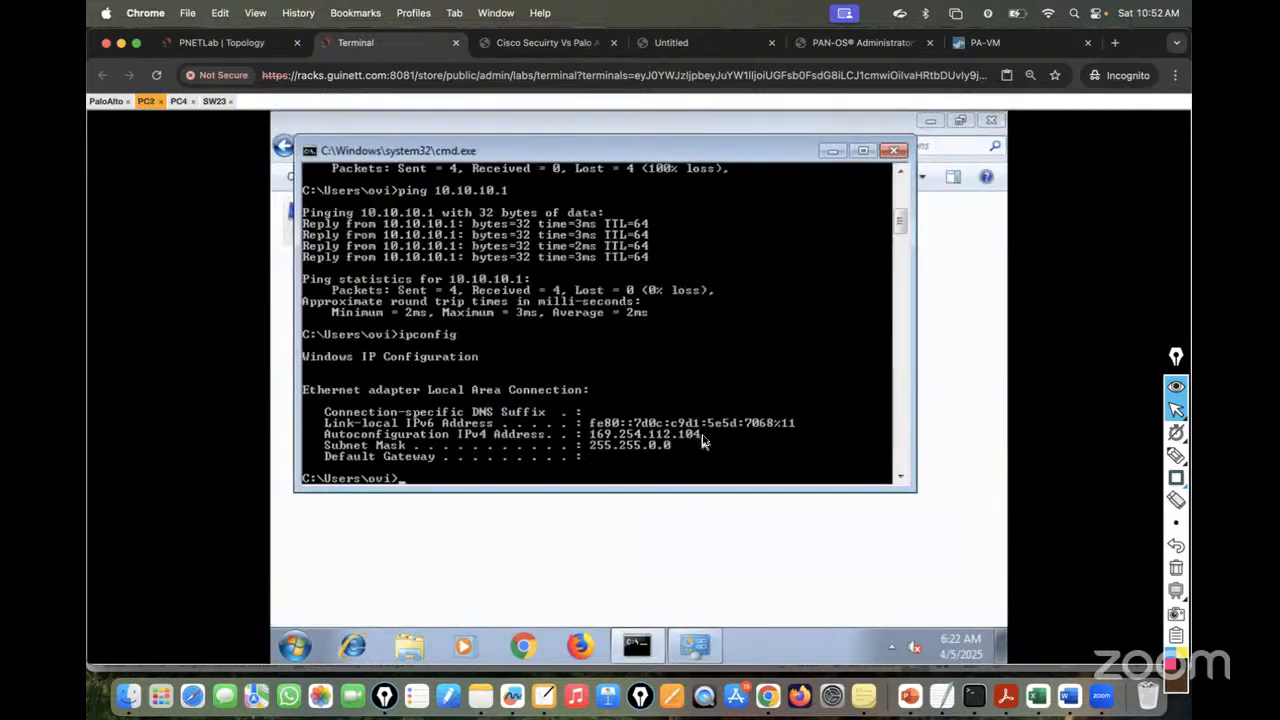
click(179, 102)
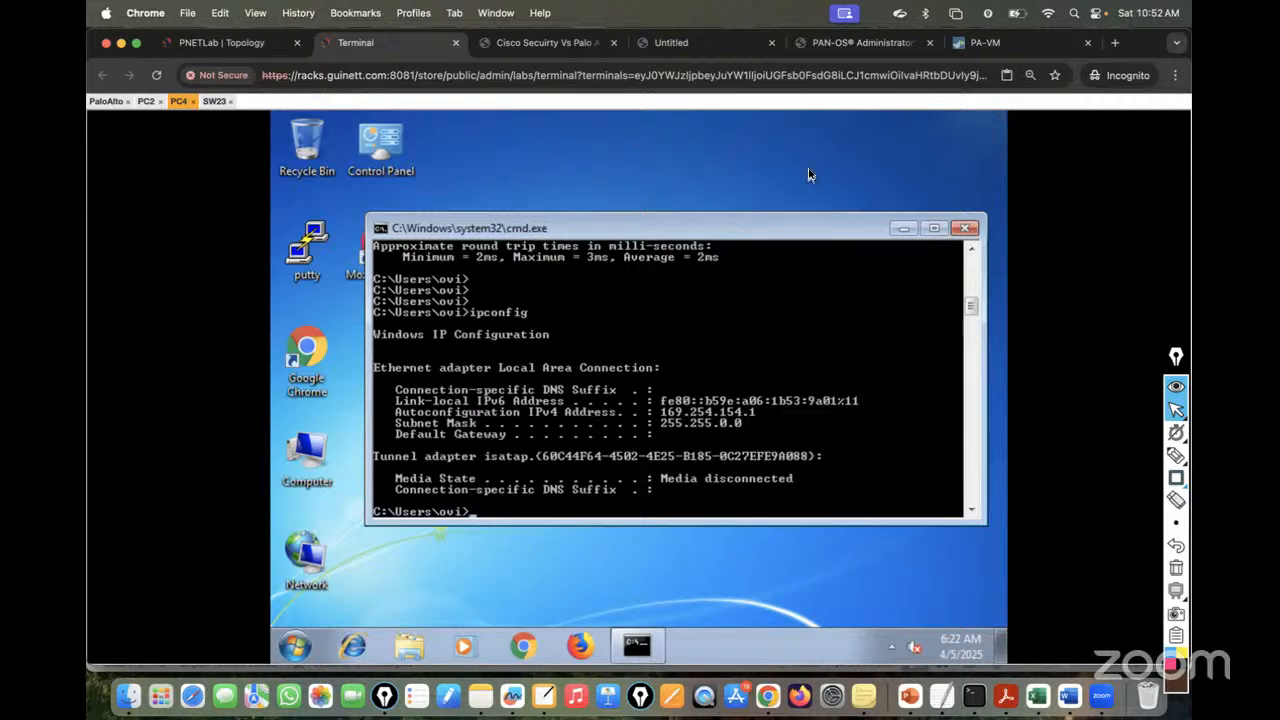
click(982, 44)
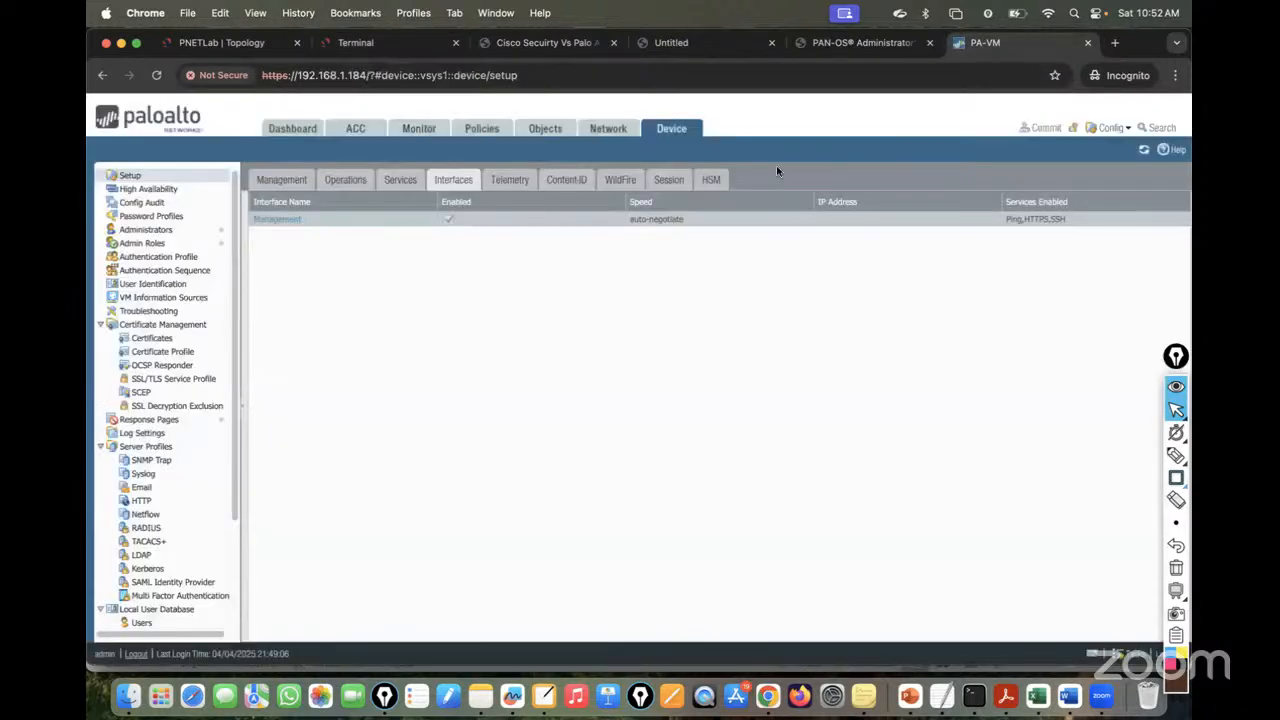
- Go to the firewall's Network > DHCP page and start adding a new DHCP server
click(610, 130)
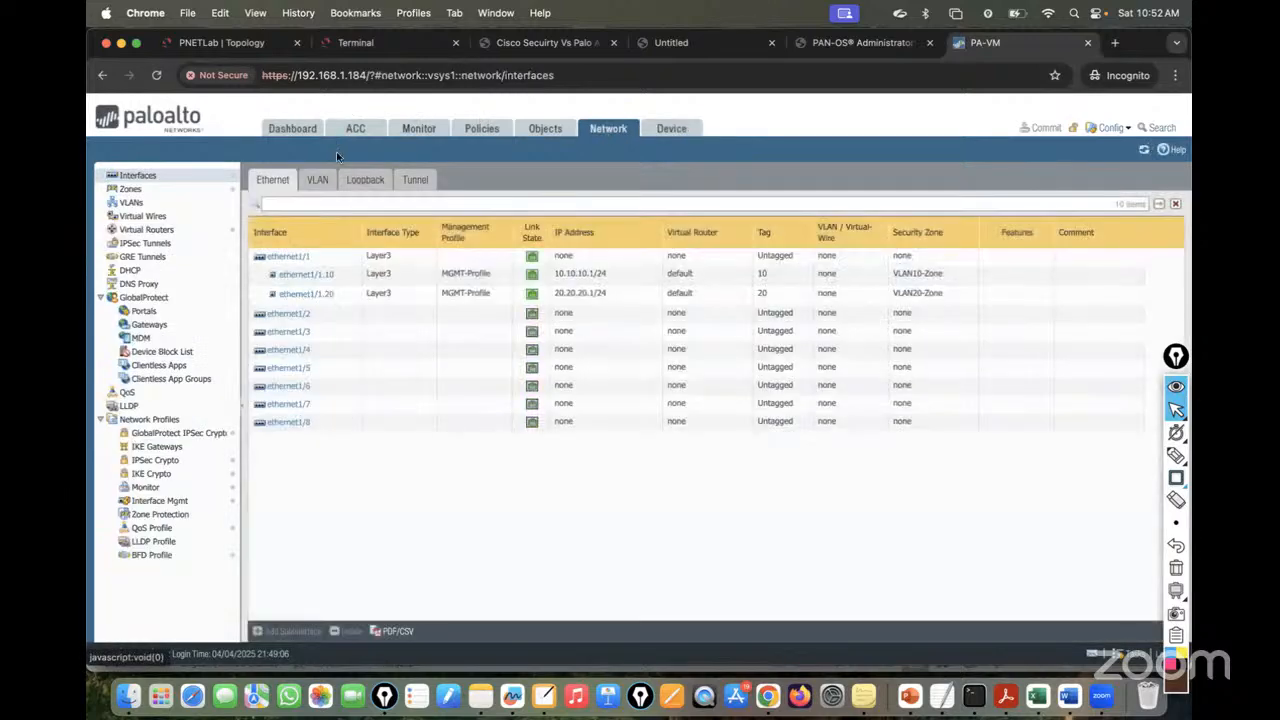
click(222, 43)
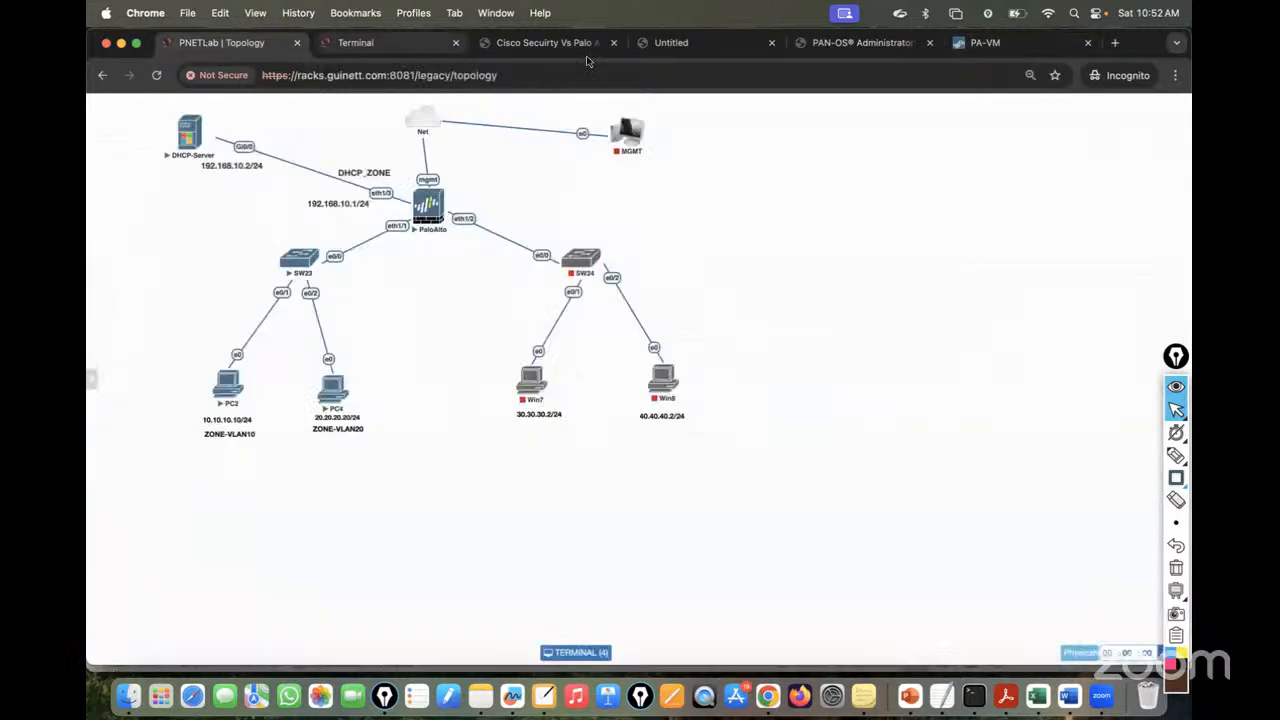
click(985, 45)
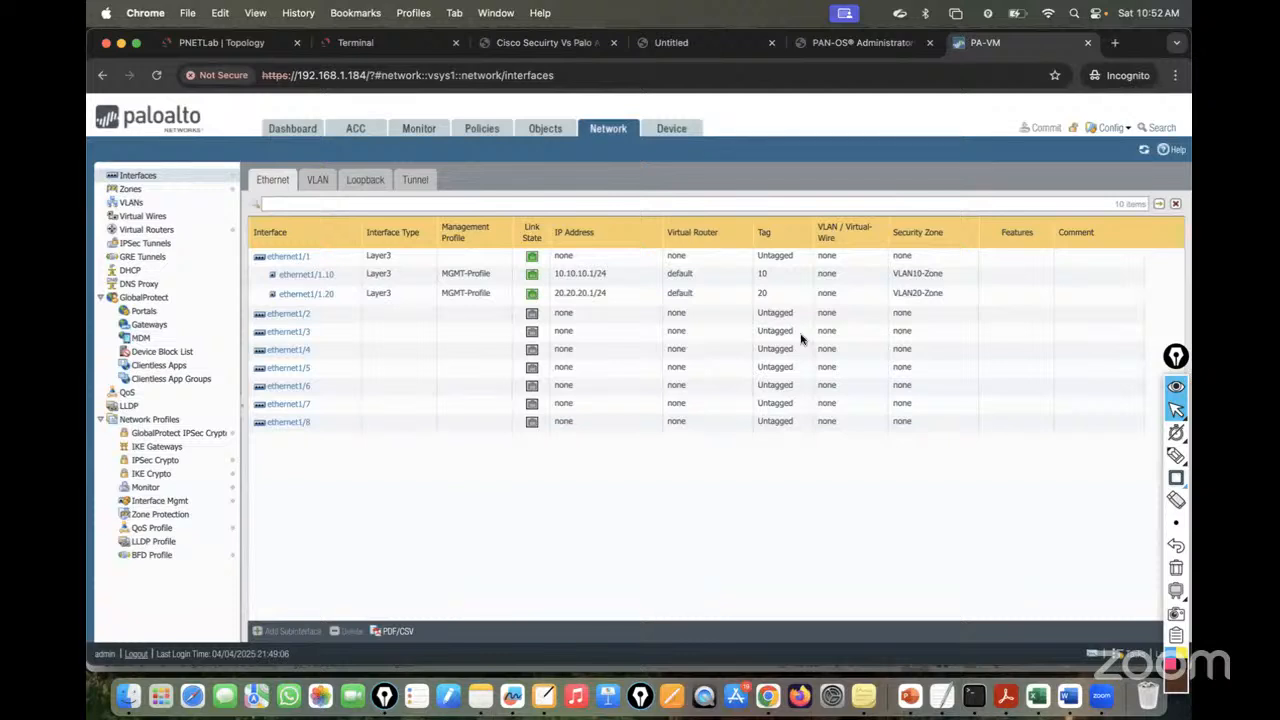
click(244, 45)
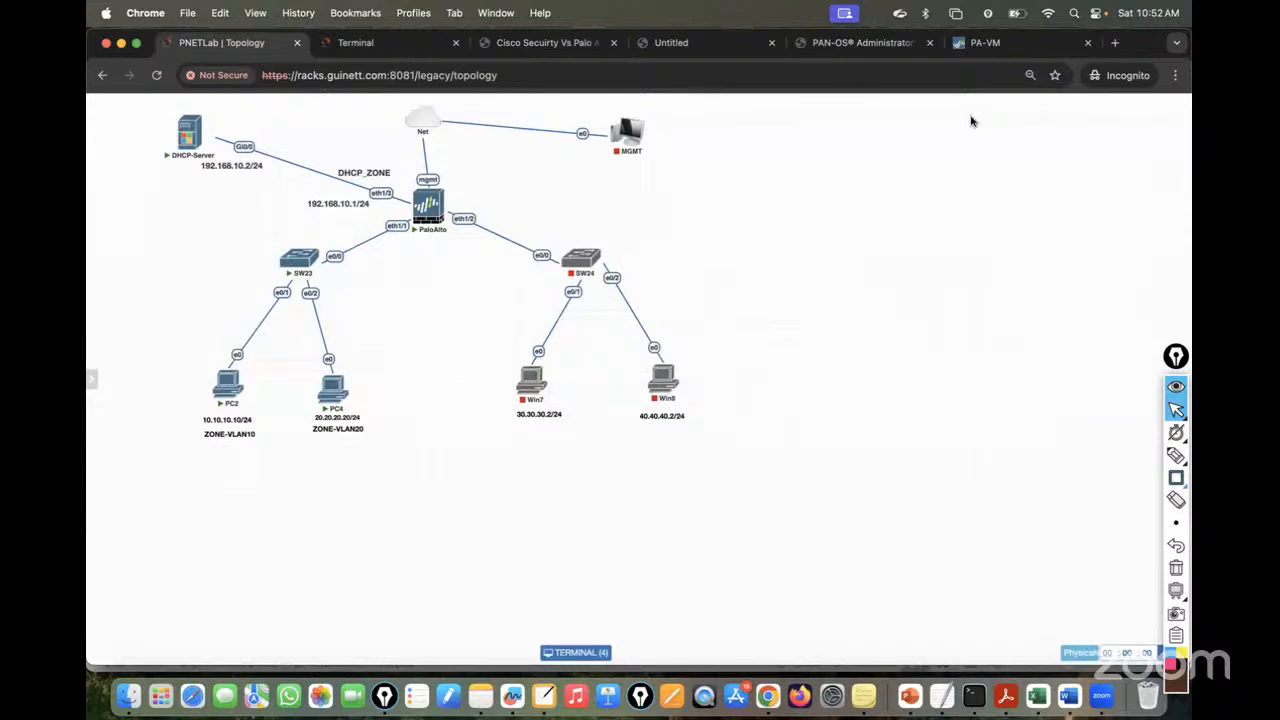
click(983, 42)
click(141, 272)
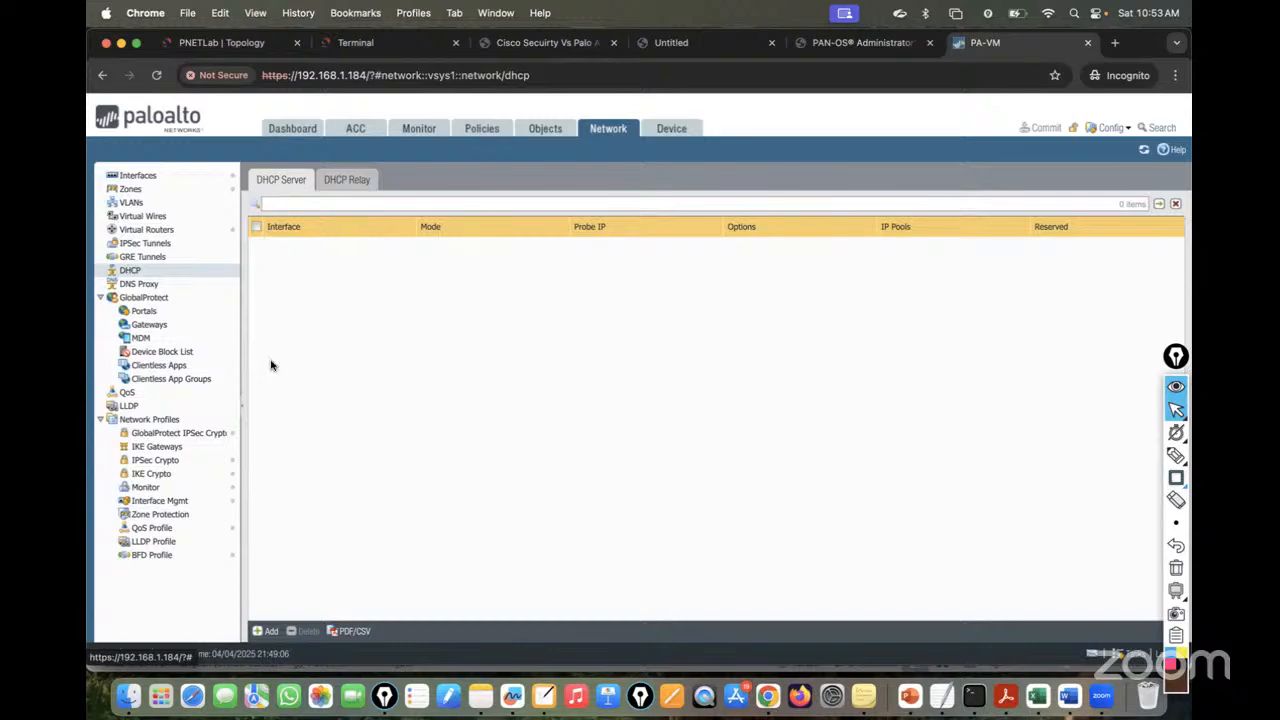
click(268, 631)
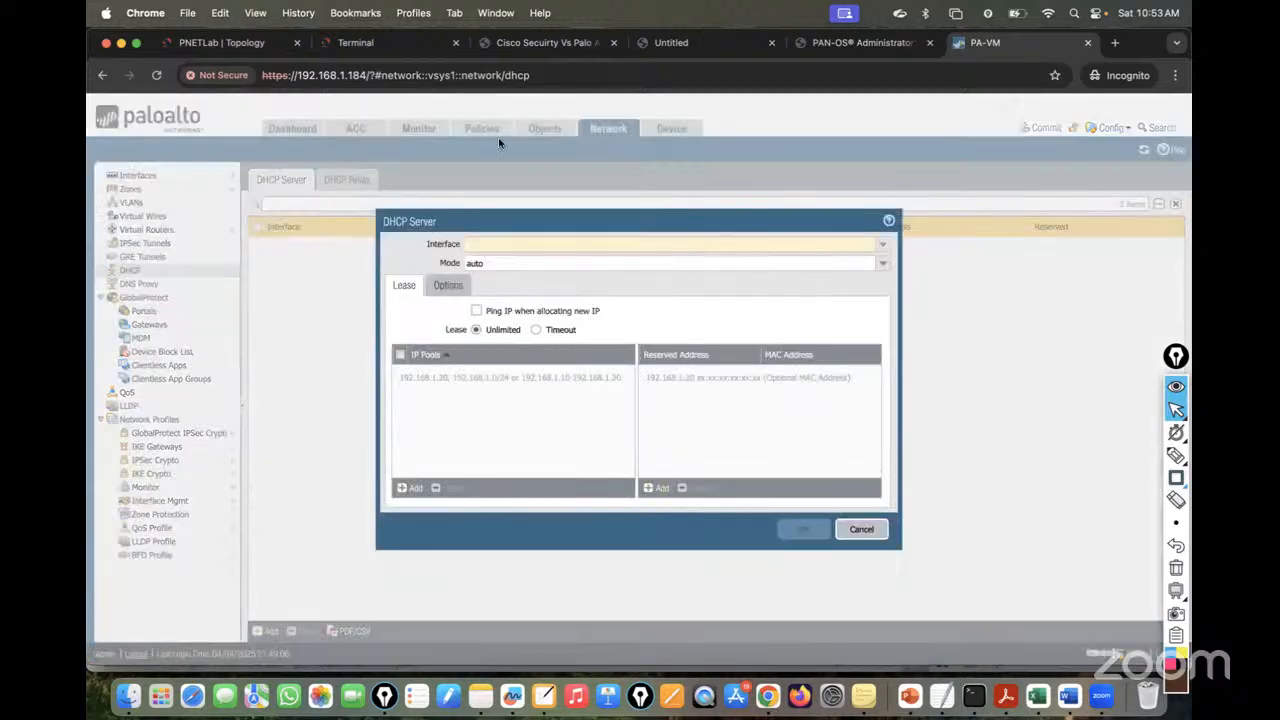
click(198, 43)
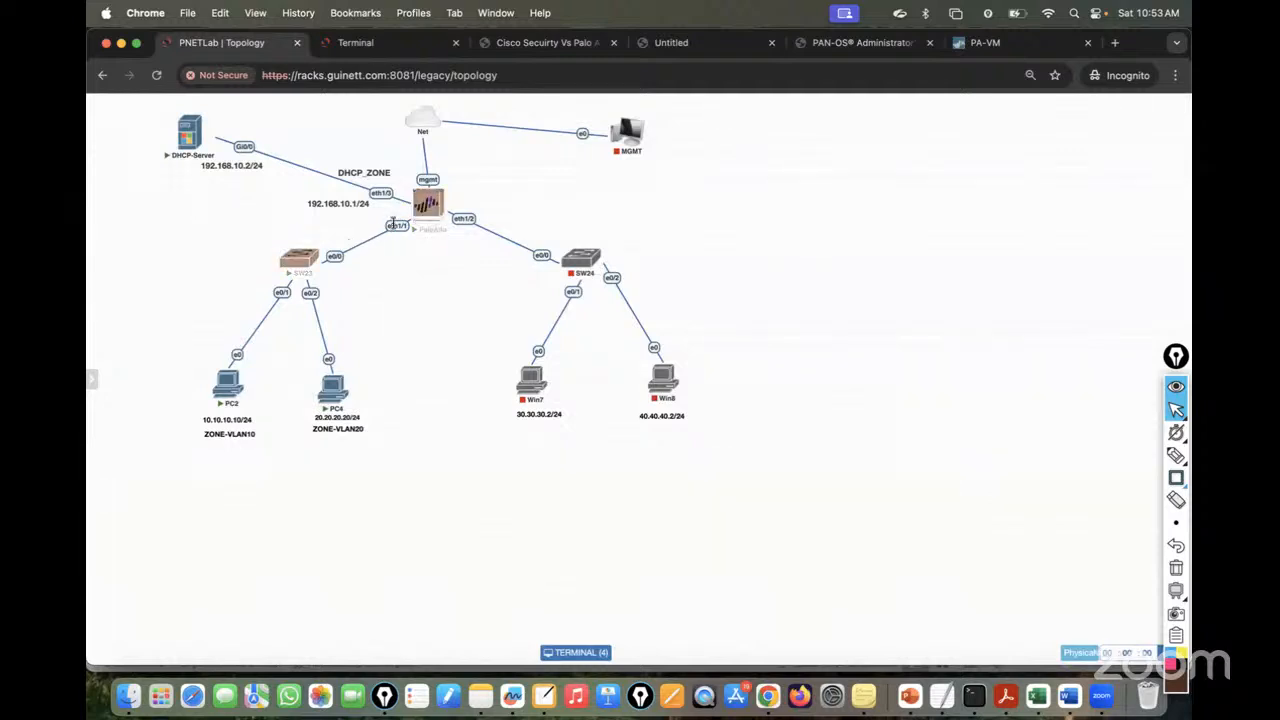
- Assign the new DHCP server to ethernet1/1.10 with mode enabled
click(988, 42)
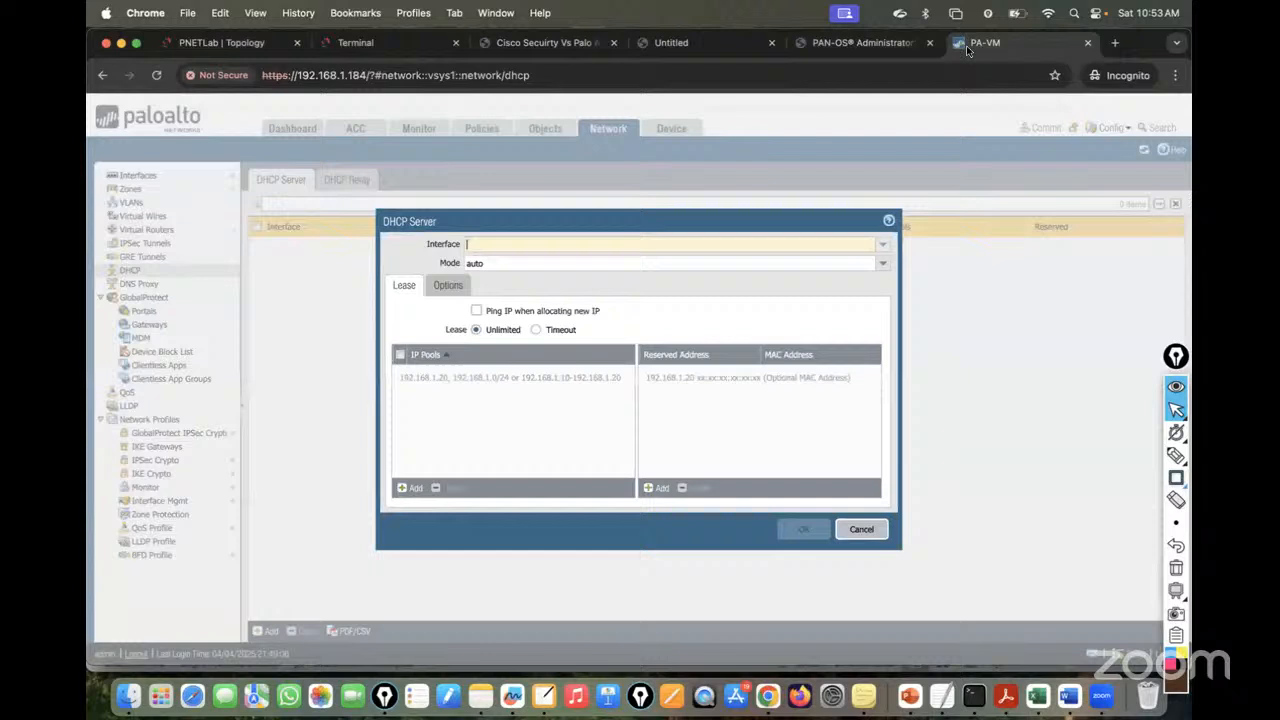
click(881, 246)
click(513, 275)
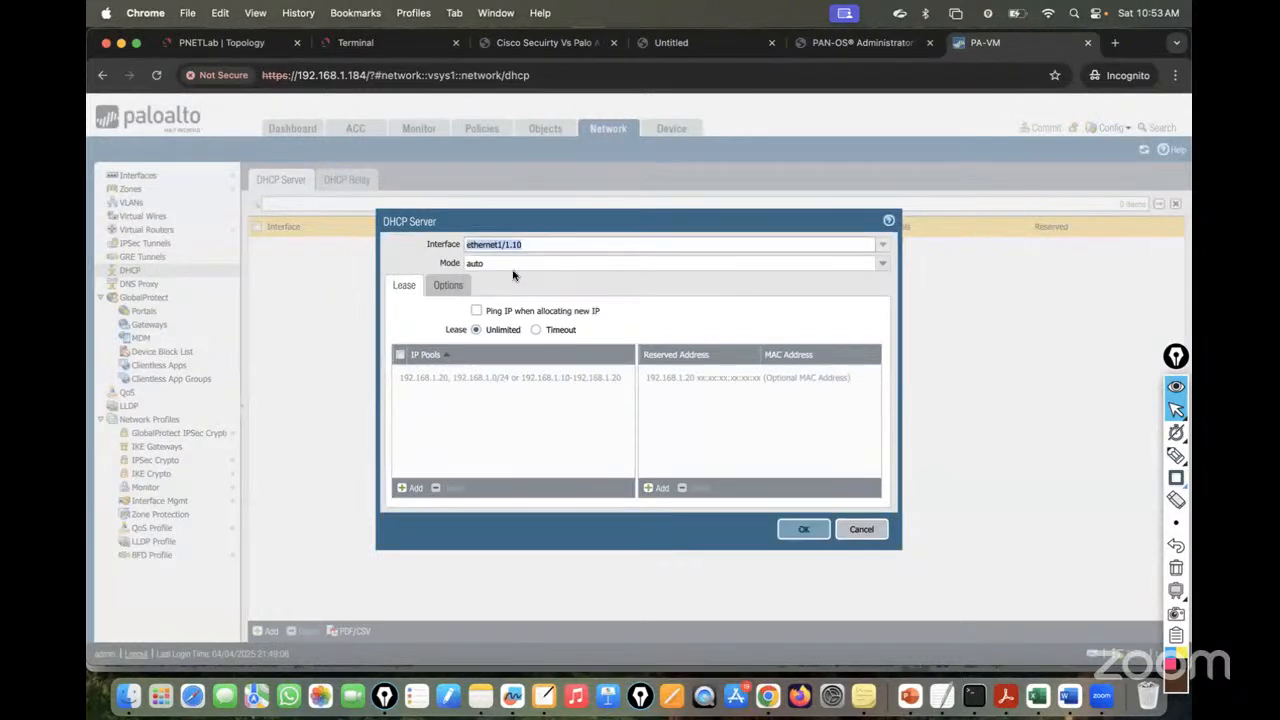
click(867, 263)
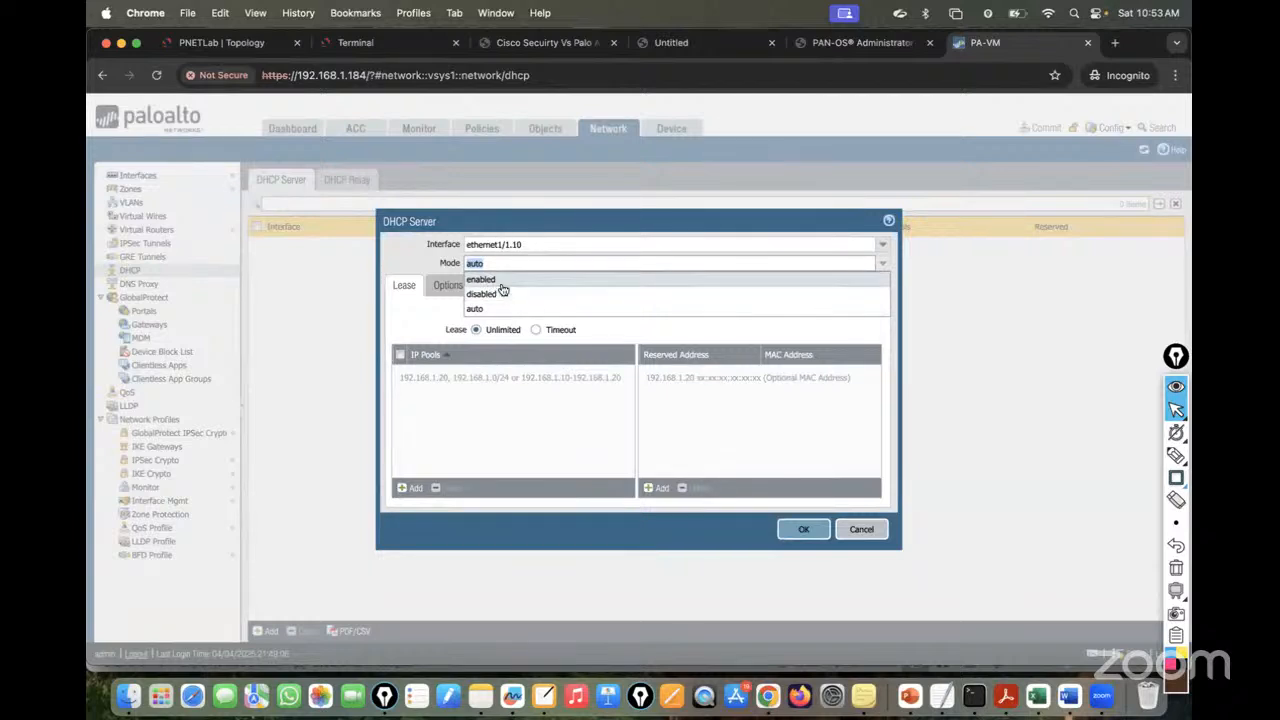
click(503, 281)
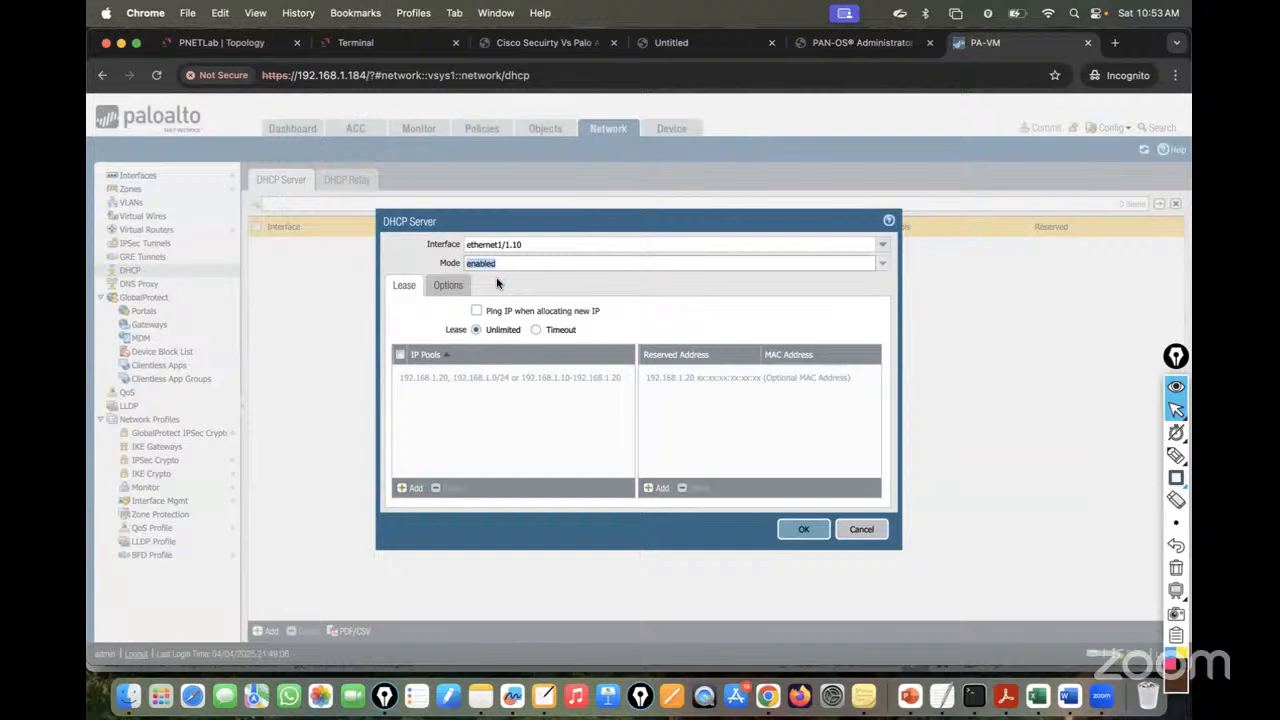
triple_click(857, 328)
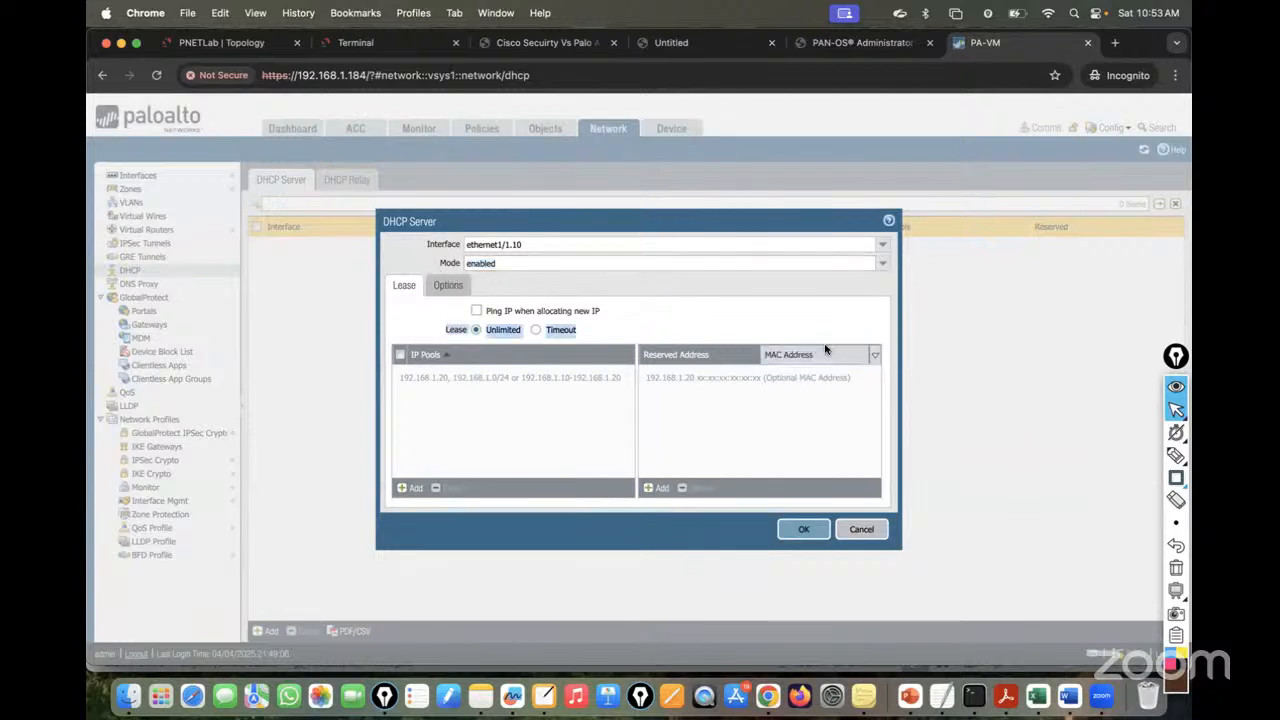
click(640, 313)
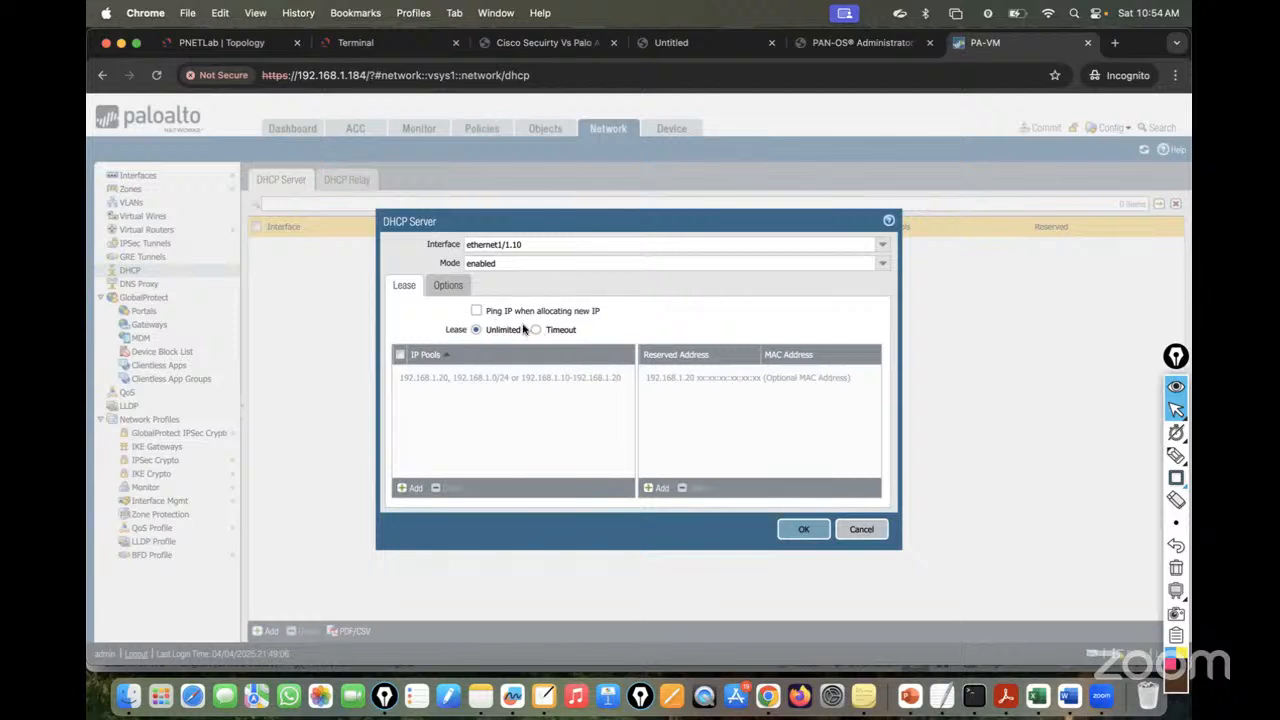
click(476, 312)
click(477, 312)
- Set the lease to a timeout of 0 days, 12 hours, 30 minutes
click(536, 330)
click(476, 330)
click(536, 330)
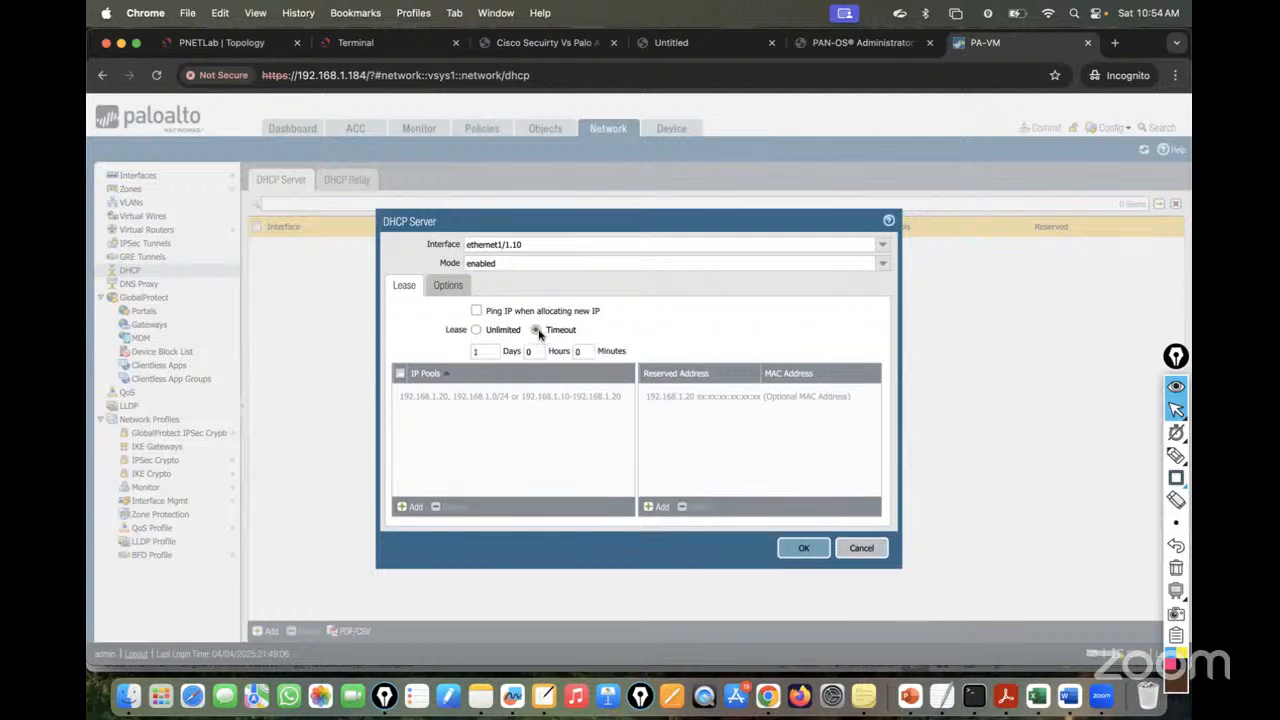
click(498, 352)
key(BackSpace)
key(Tab)
text(12)
click(588, 355)
key(BackSpace)
text(30)
click(221, 42)
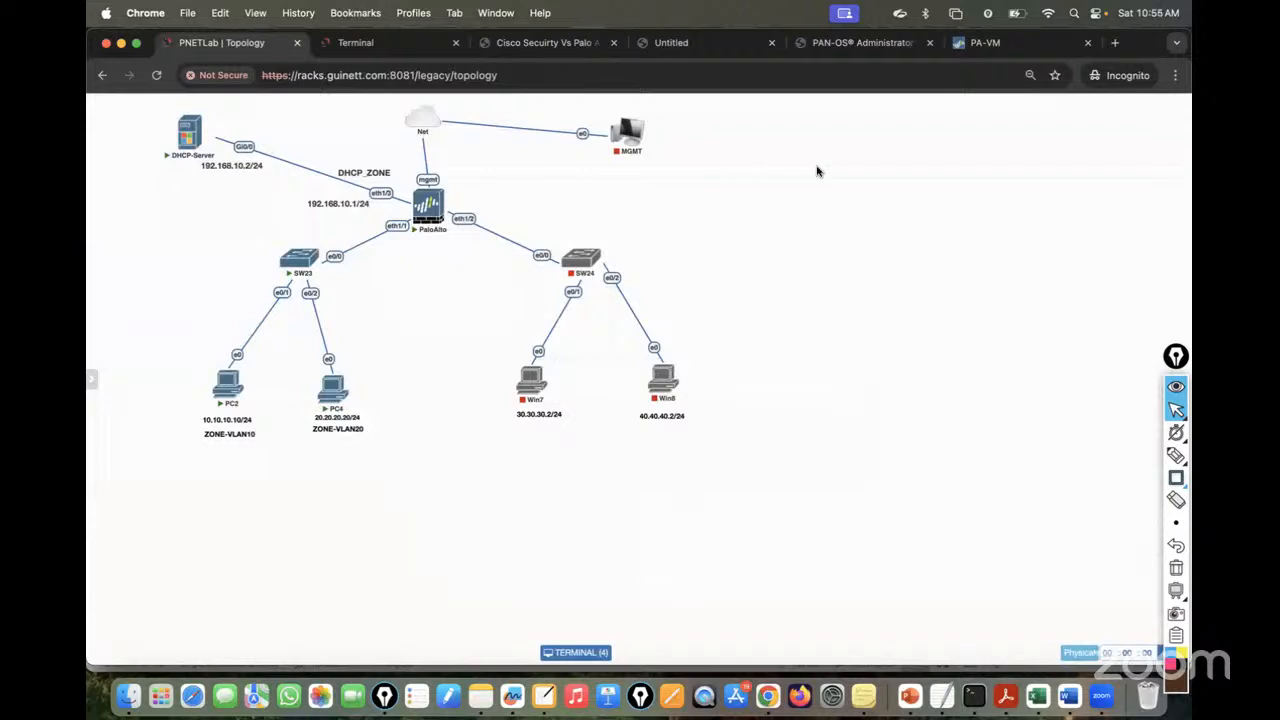
- Add the IP pool 10.10.10.19-10.10.10.254, correcting the mistyped 10.10.10.10 start address
click(1000, 40)
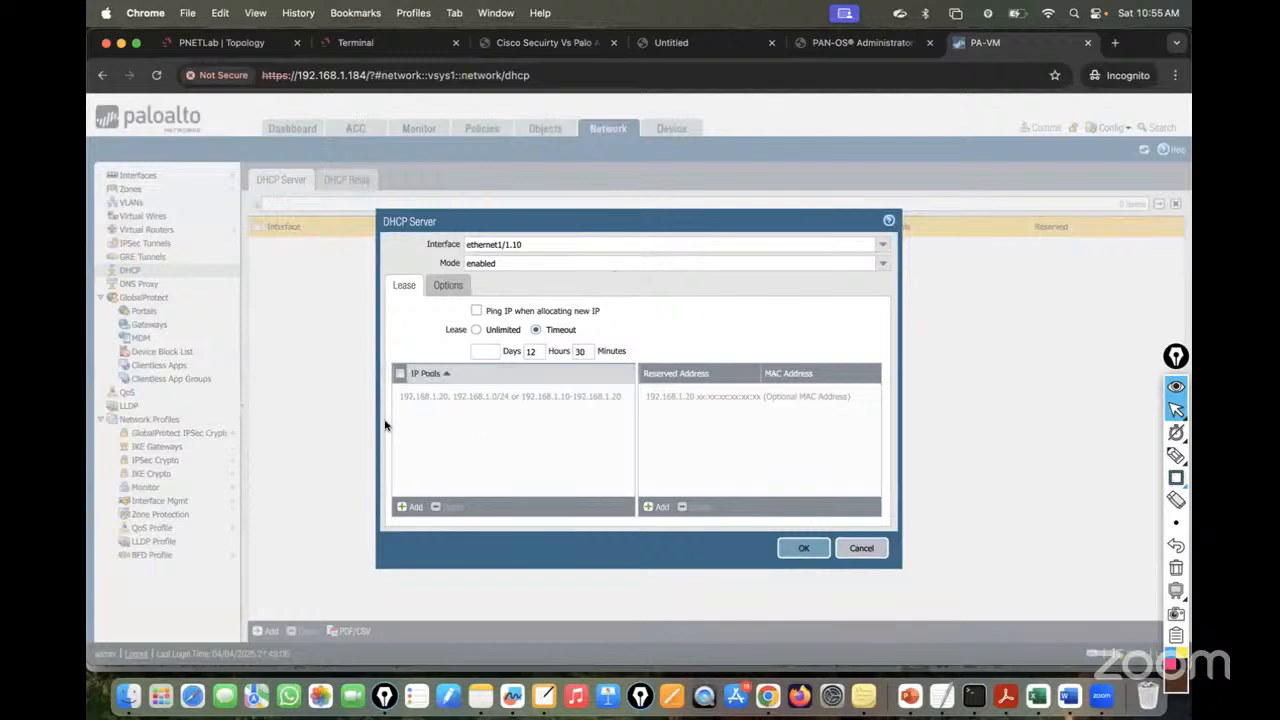
click(403, 508)
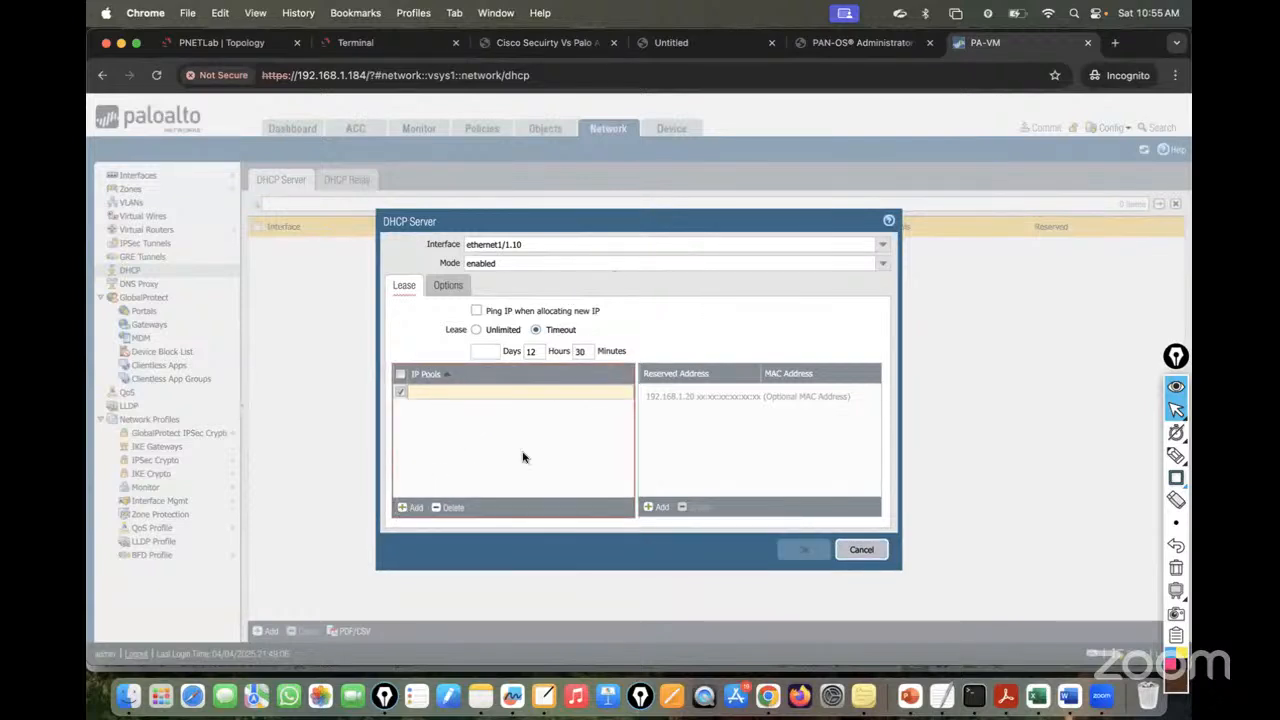
text(10.10.10)
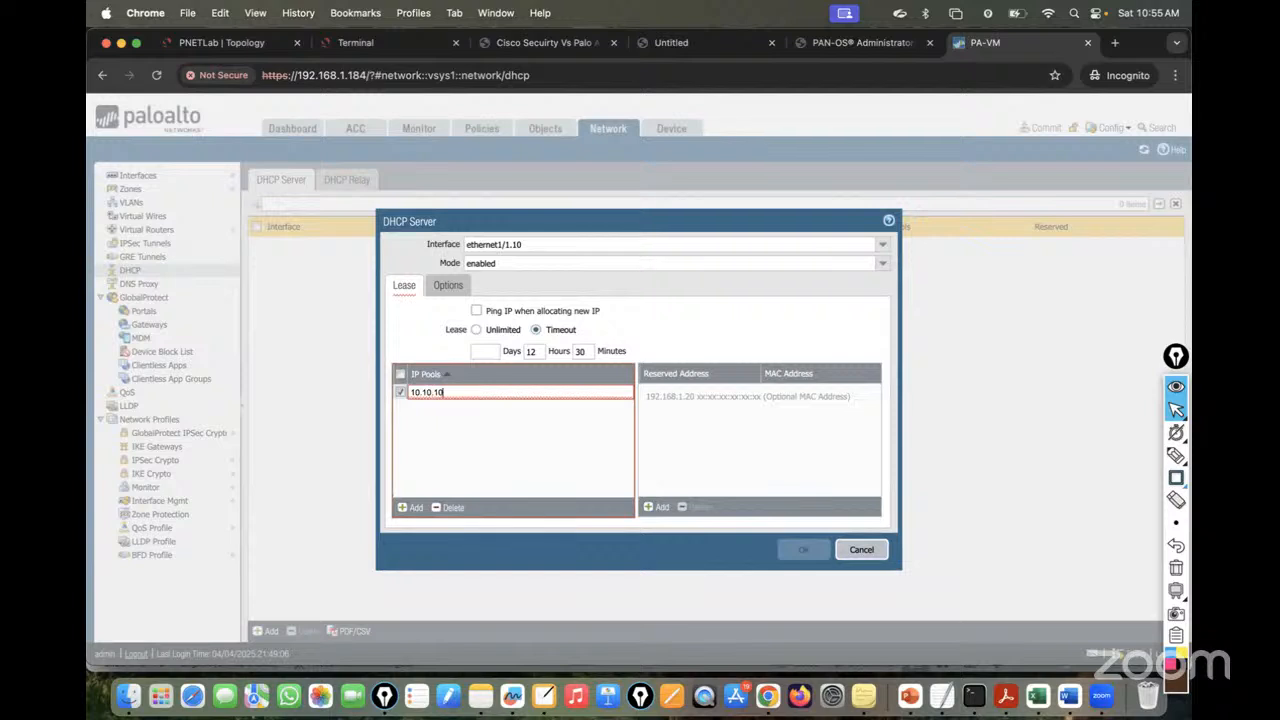
text(.10)
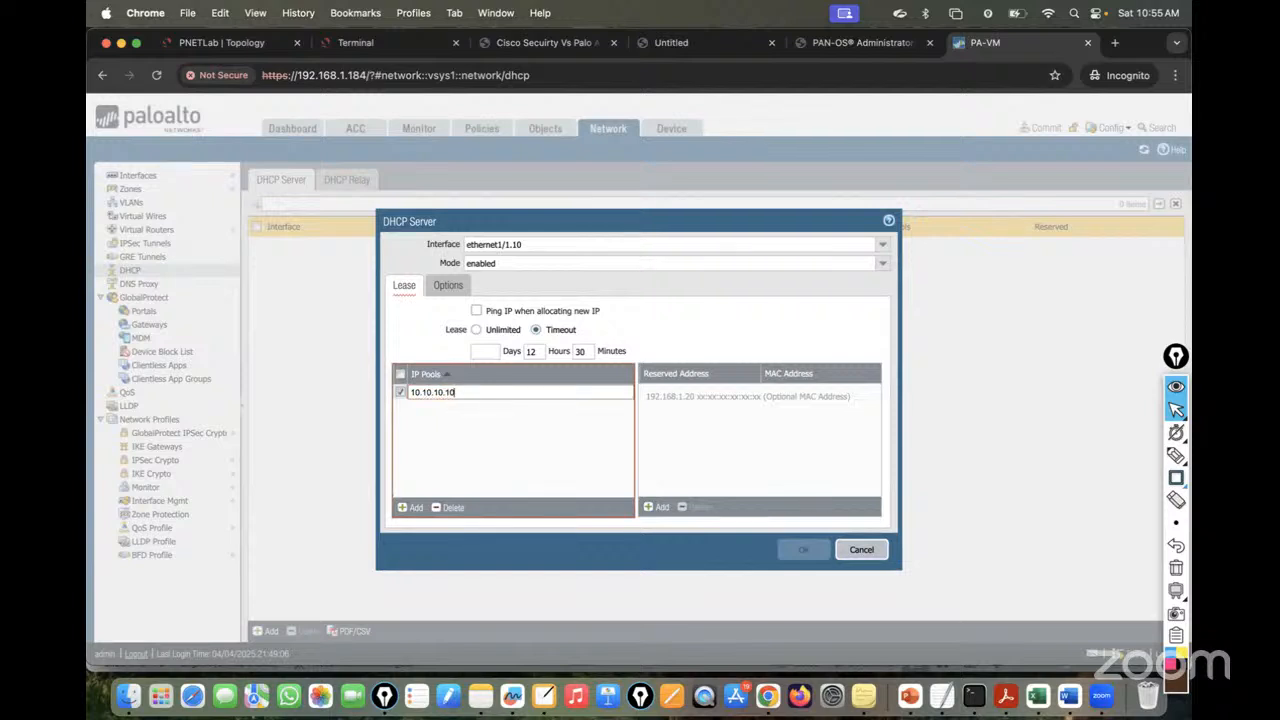
text(-10)
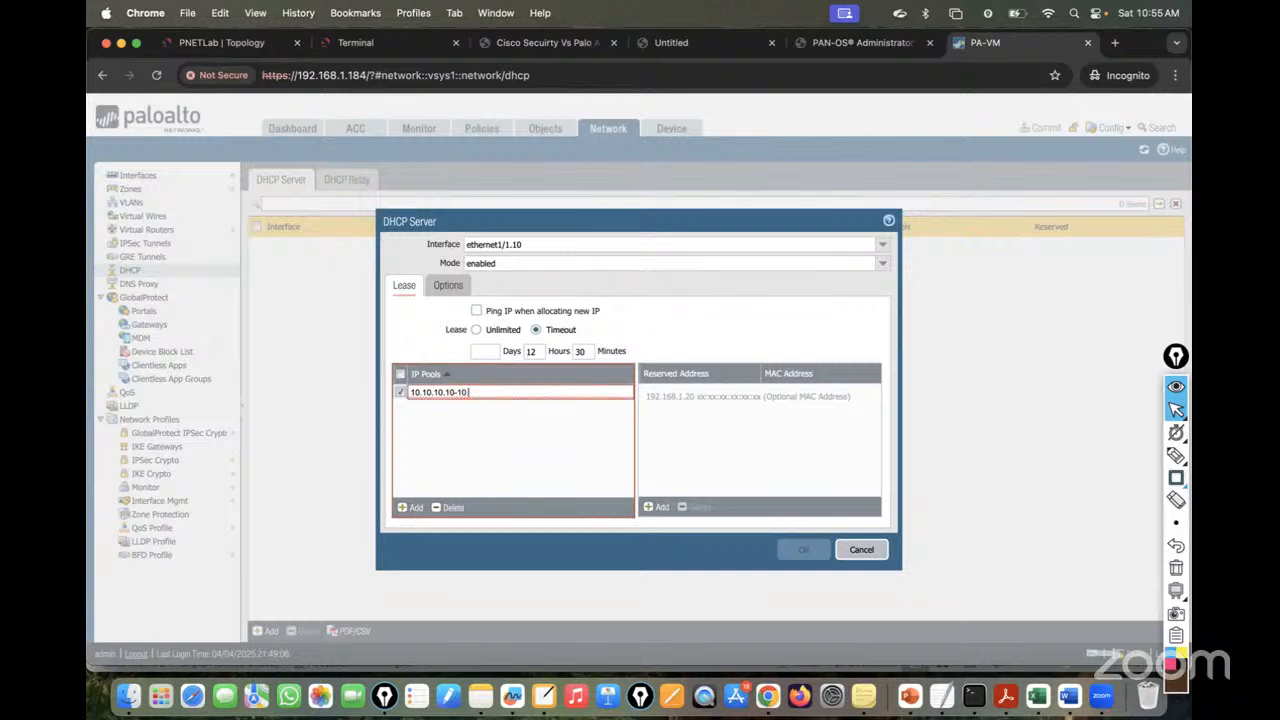
text(.10.10.254)
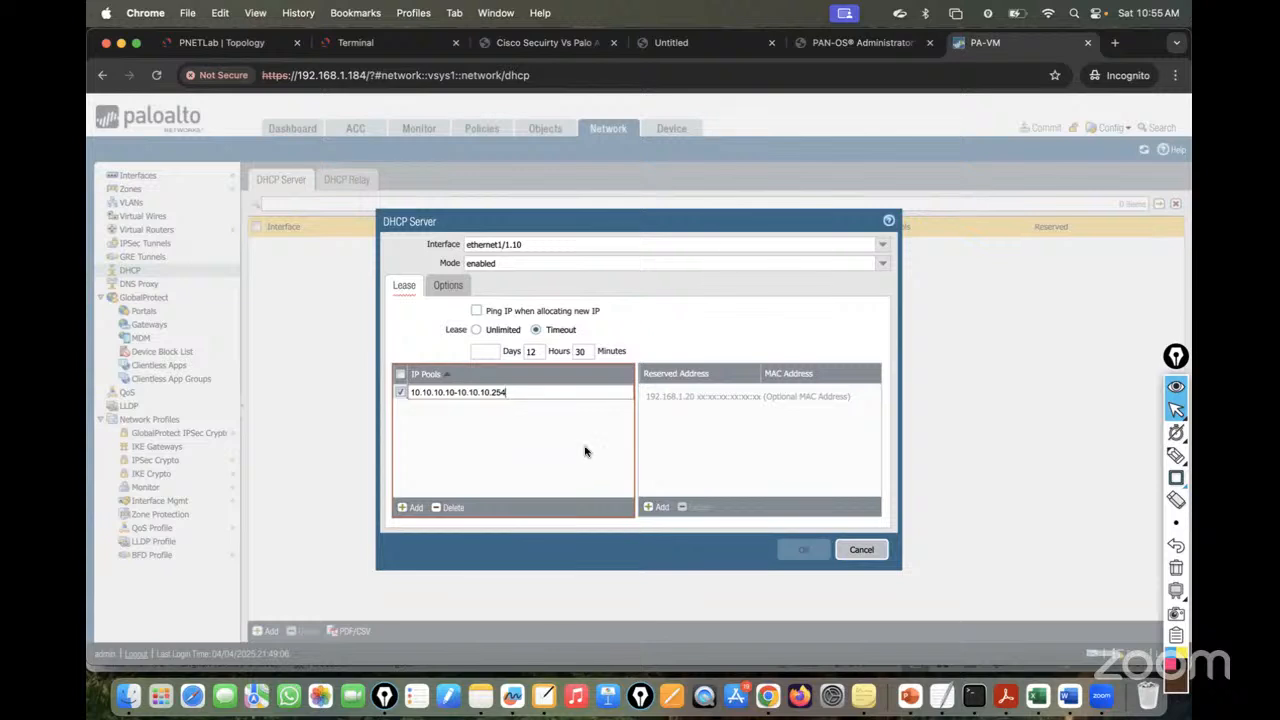
key(Return)
click(213, 44)
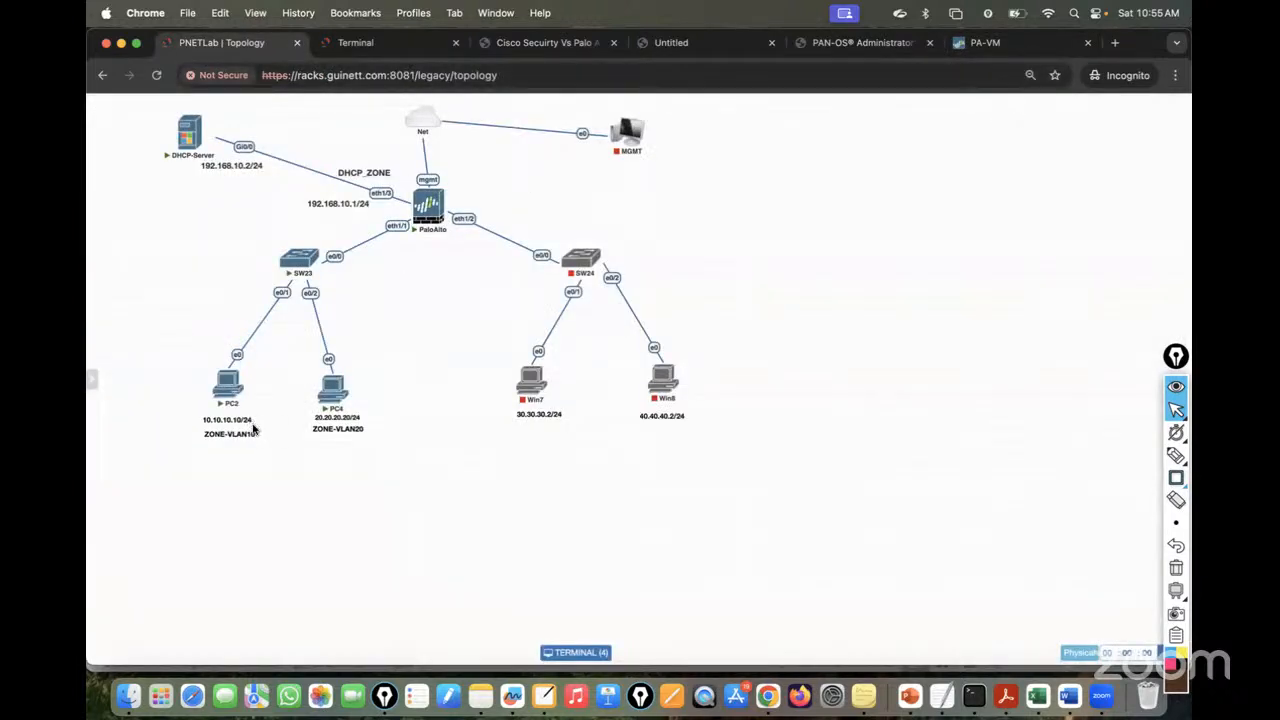
click(985, 42)
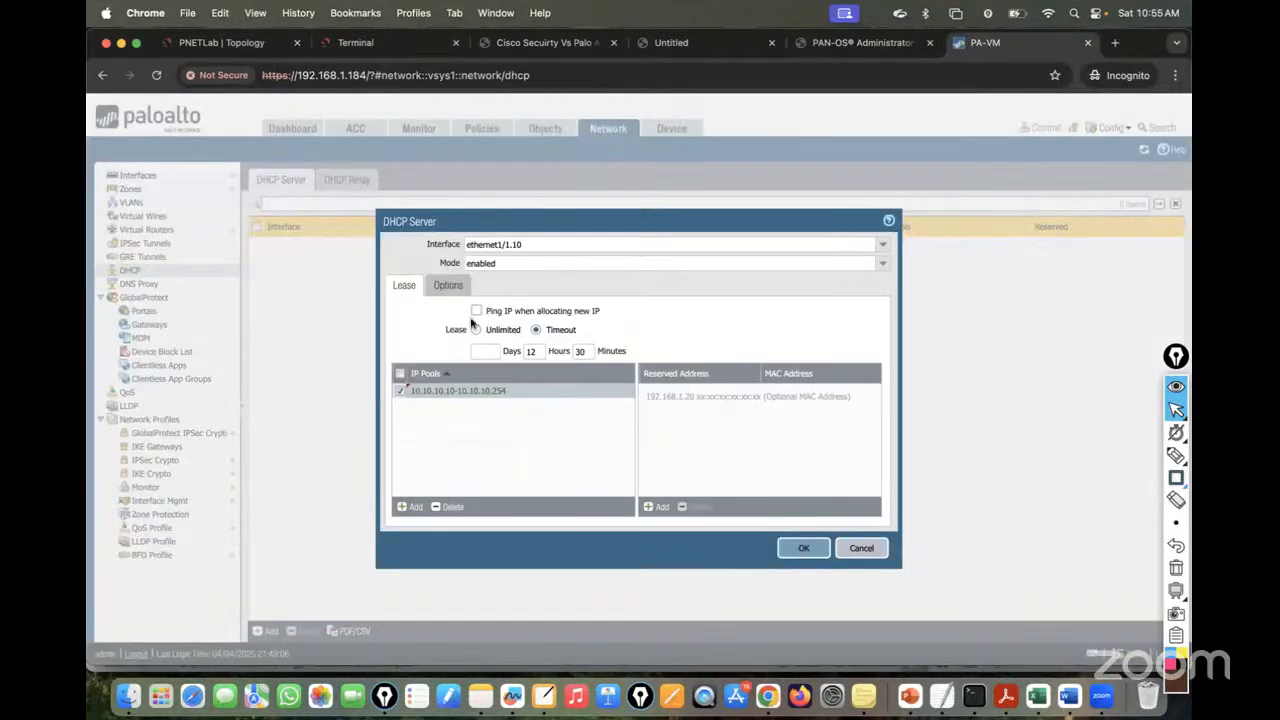
click(452, 393)
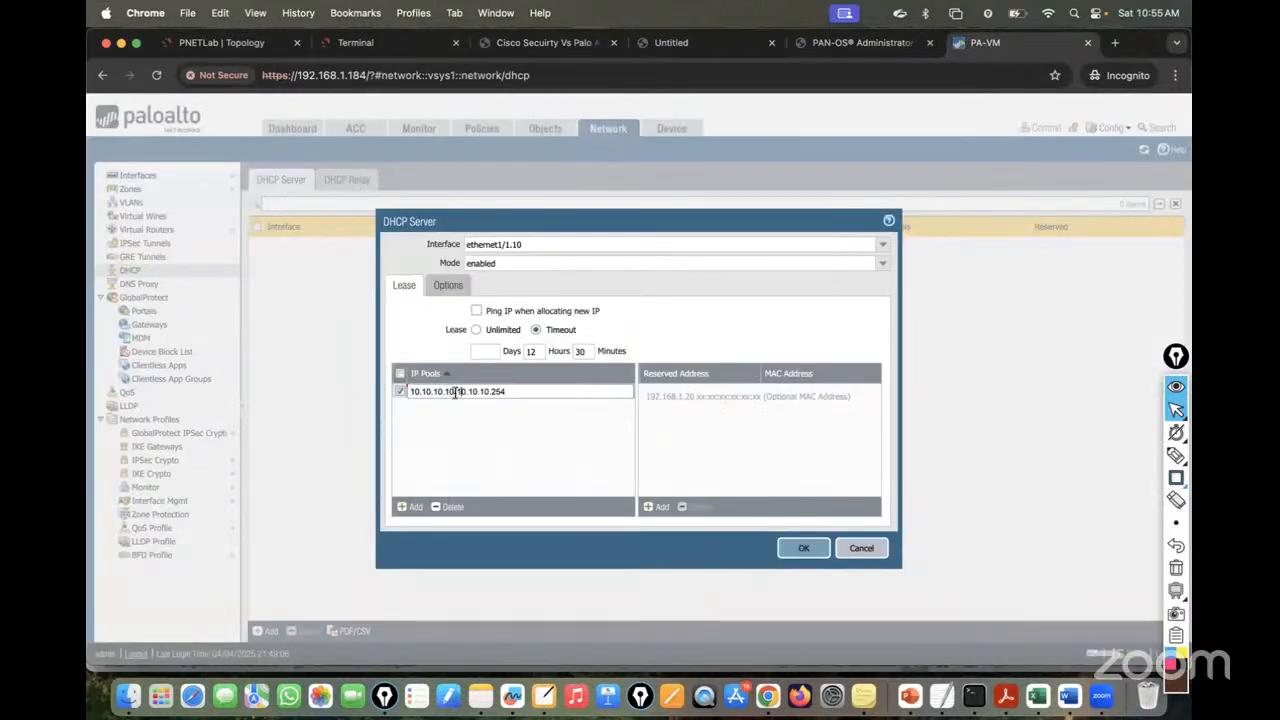
key(BackSpace)
text(9)
click(578, 490)
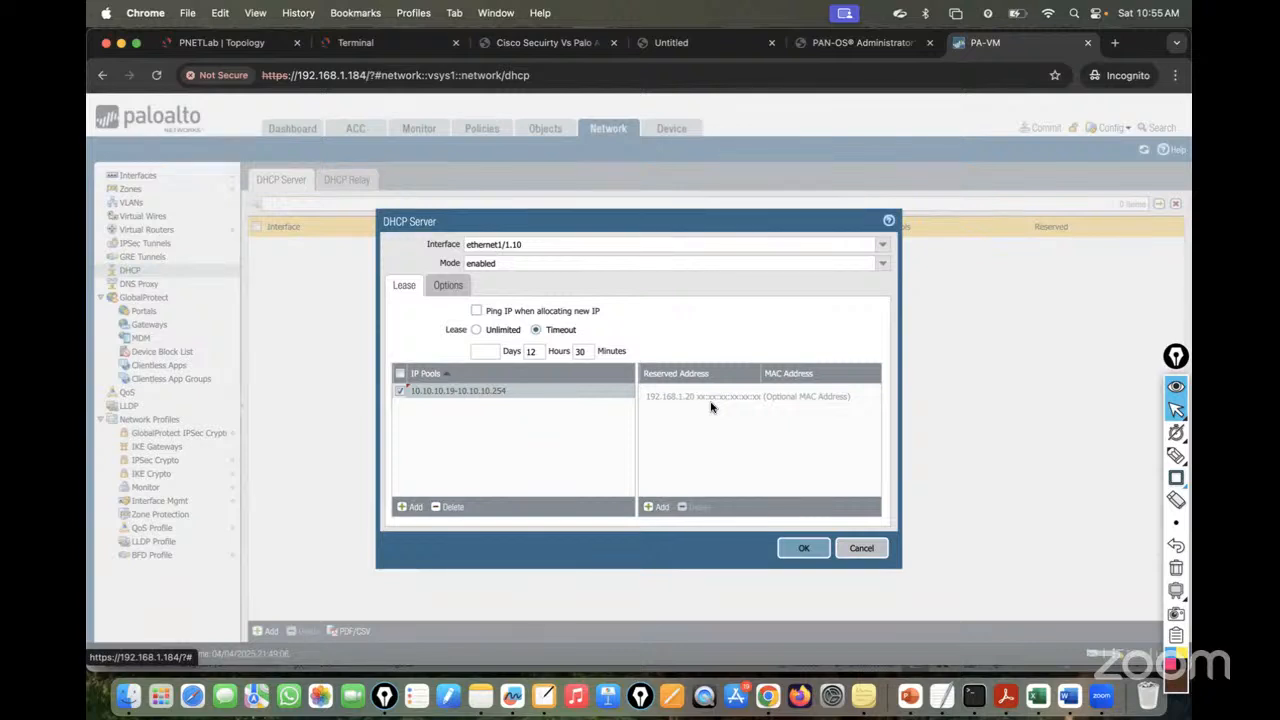
- Remove the stray reserved entry and set gateway 10.10.10.1 and subnet mask 255.255.255.0
click(655, 507)
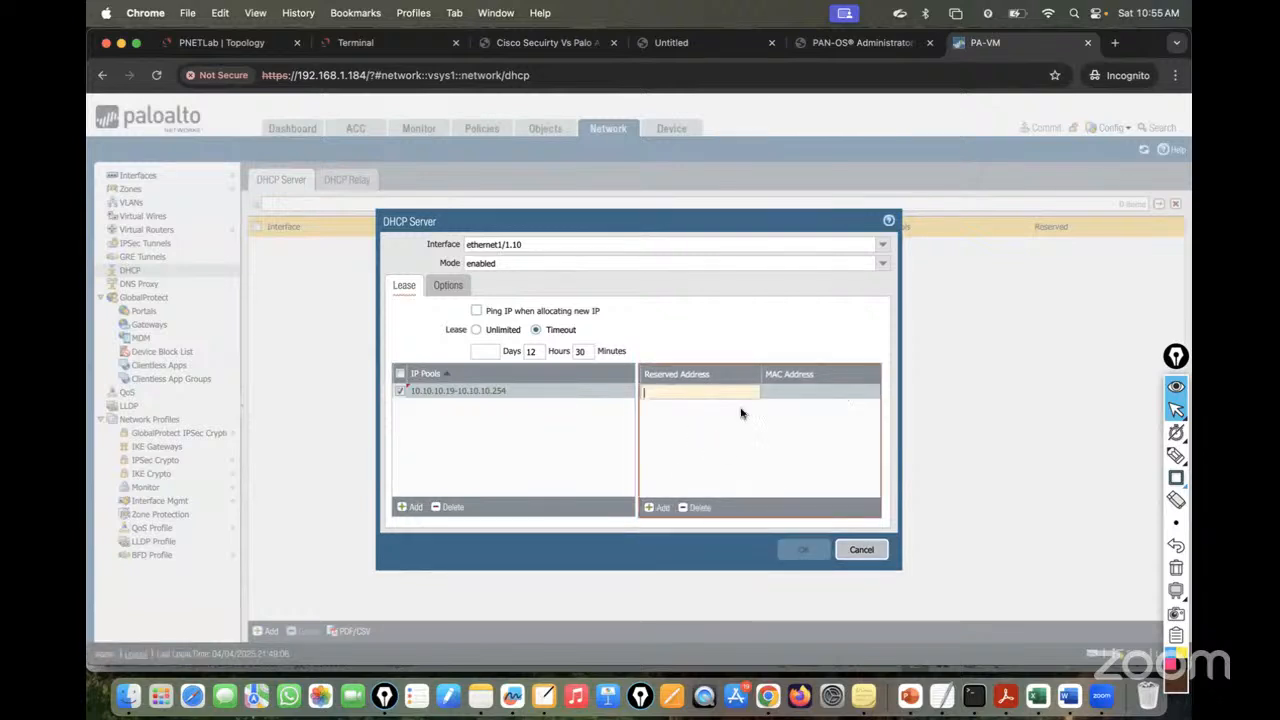
click(700, 507)
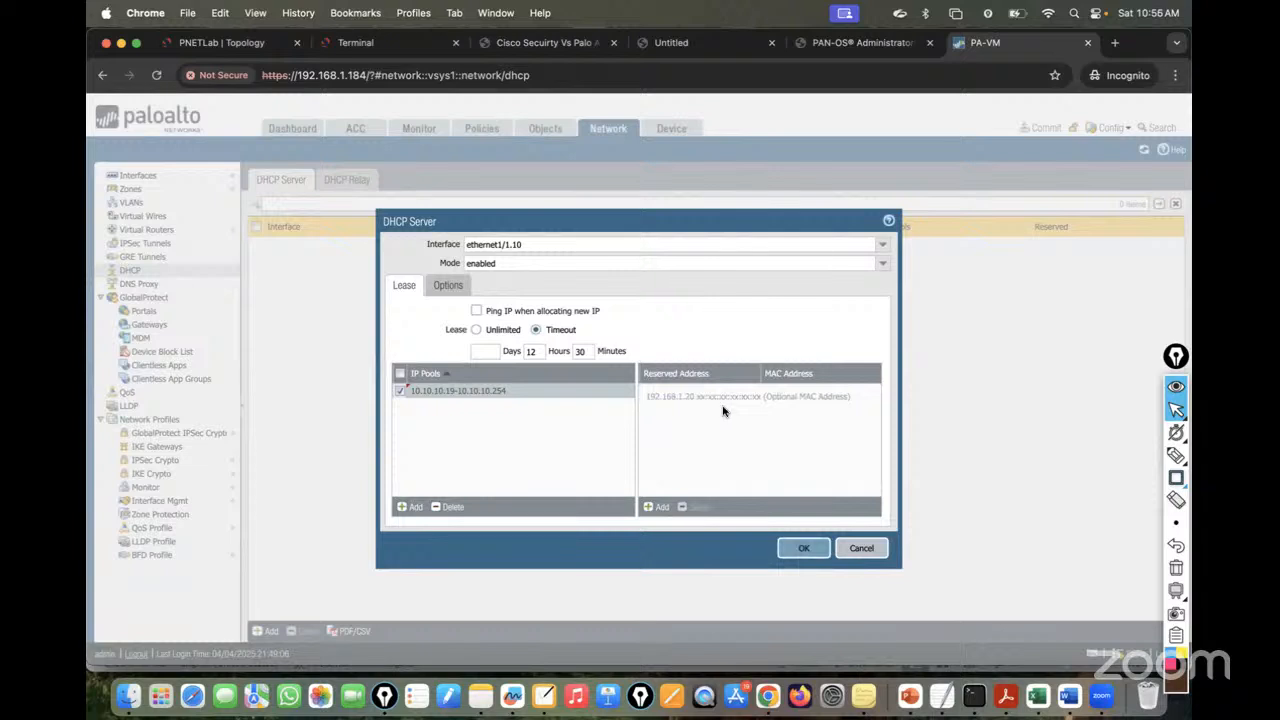
click(452, 287)
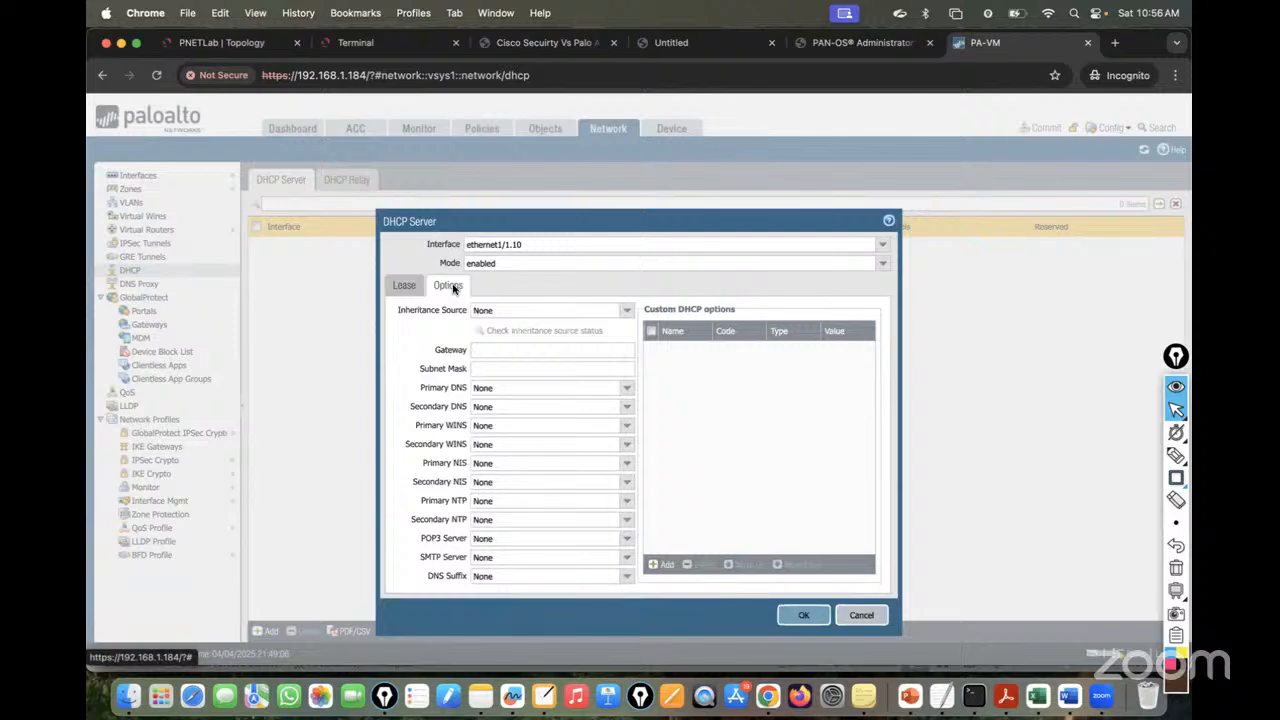
click(476, 350)
text(10.10.10.1)
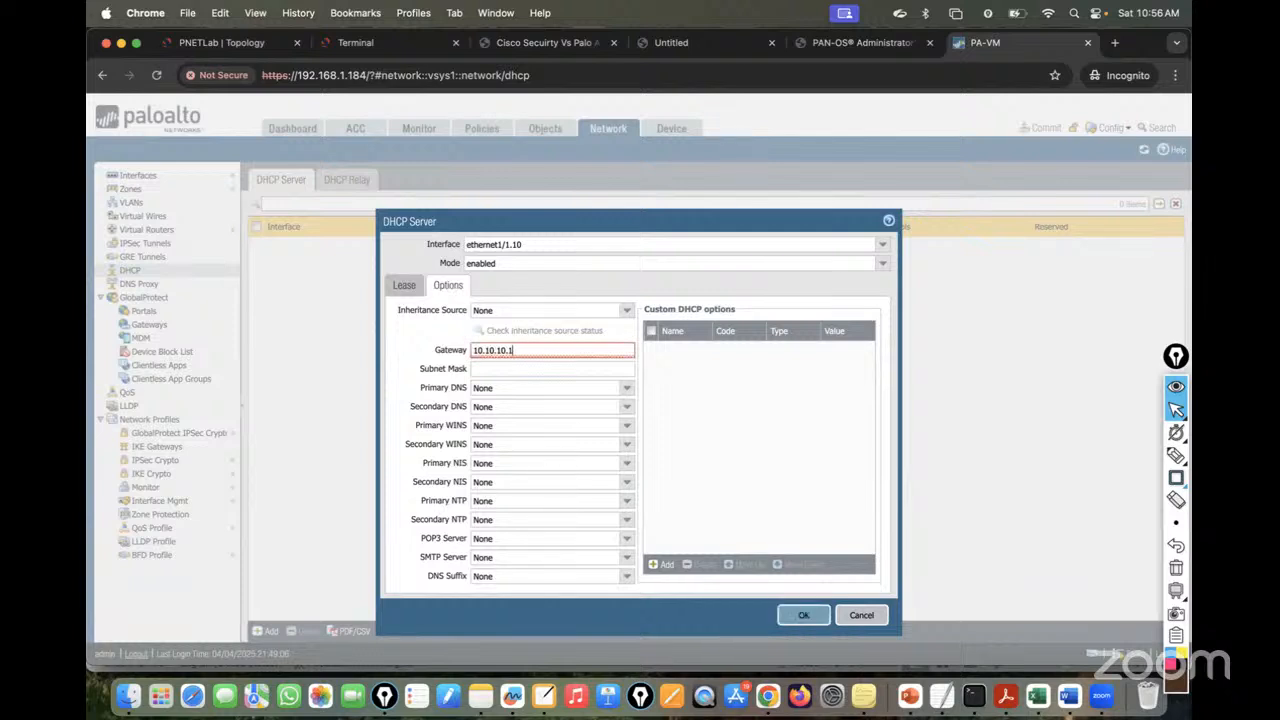
click(488, 370)
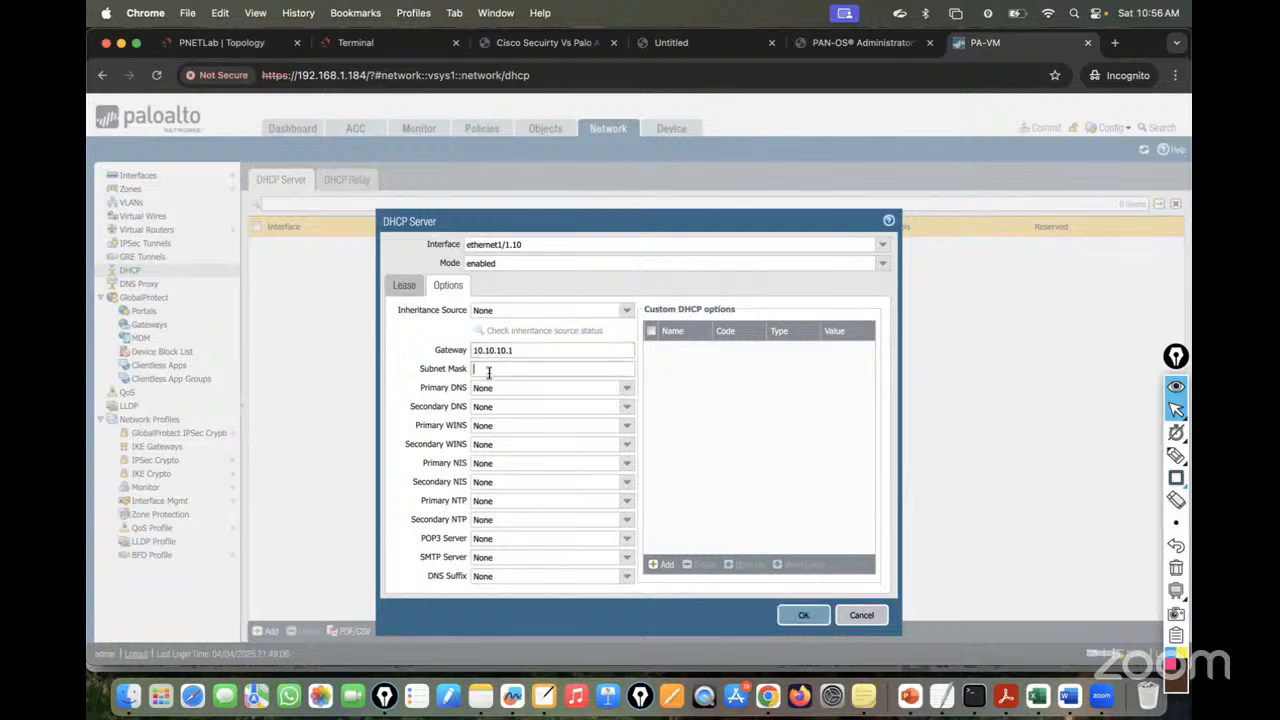
text(255.255.255.0)
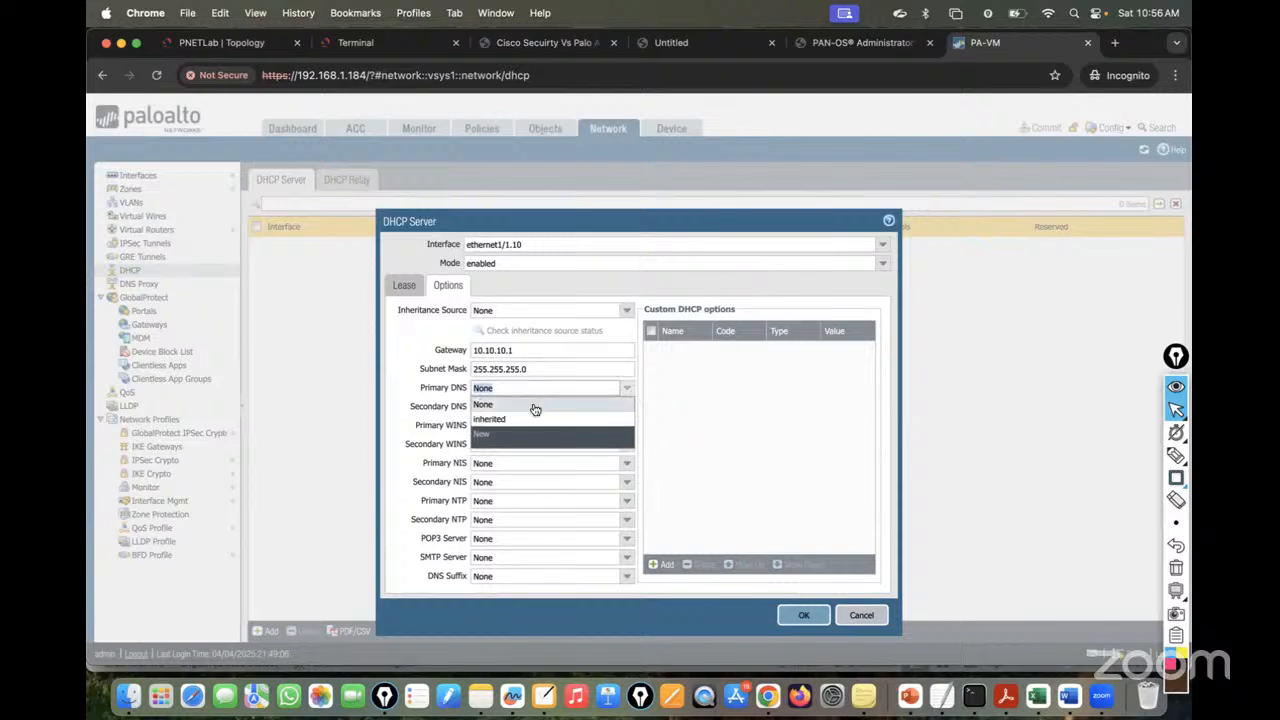
- Leave primary DNS as None and save the ethernet1/1.10 DHCP server
click(520, 417)
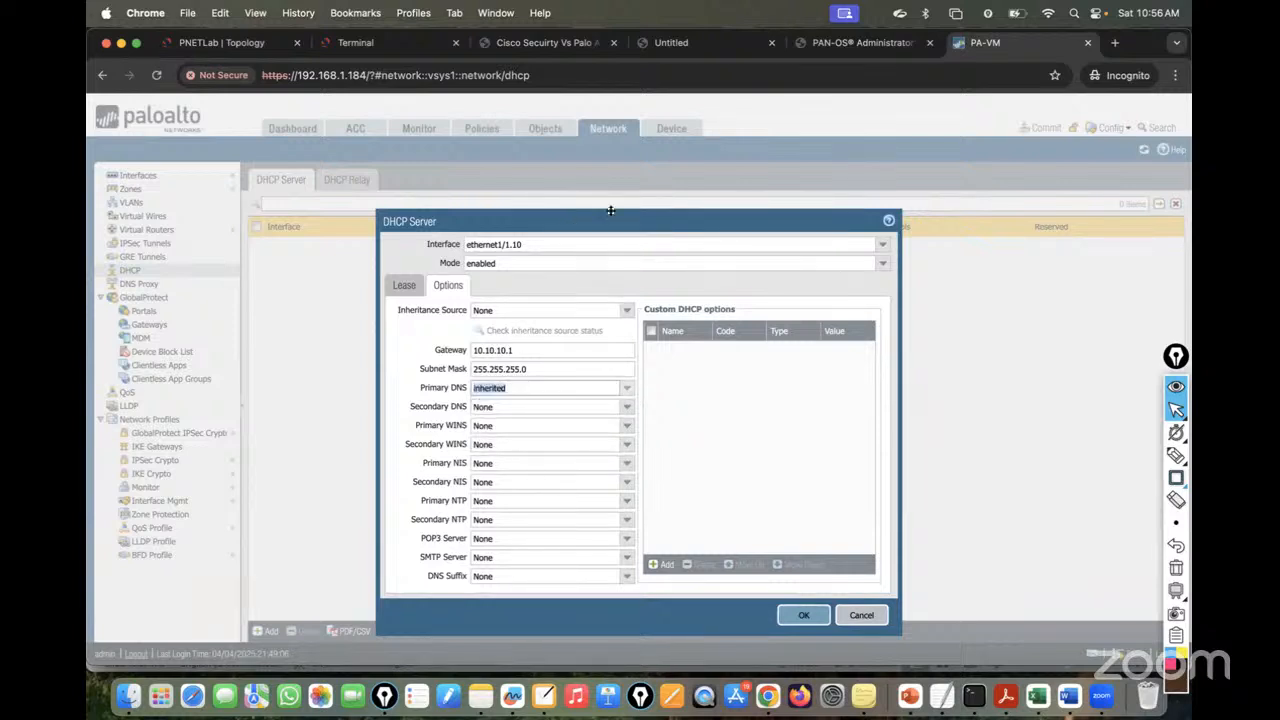
click(617, 393)
click(626, 388)
click(505, 402)
click(800, 616)
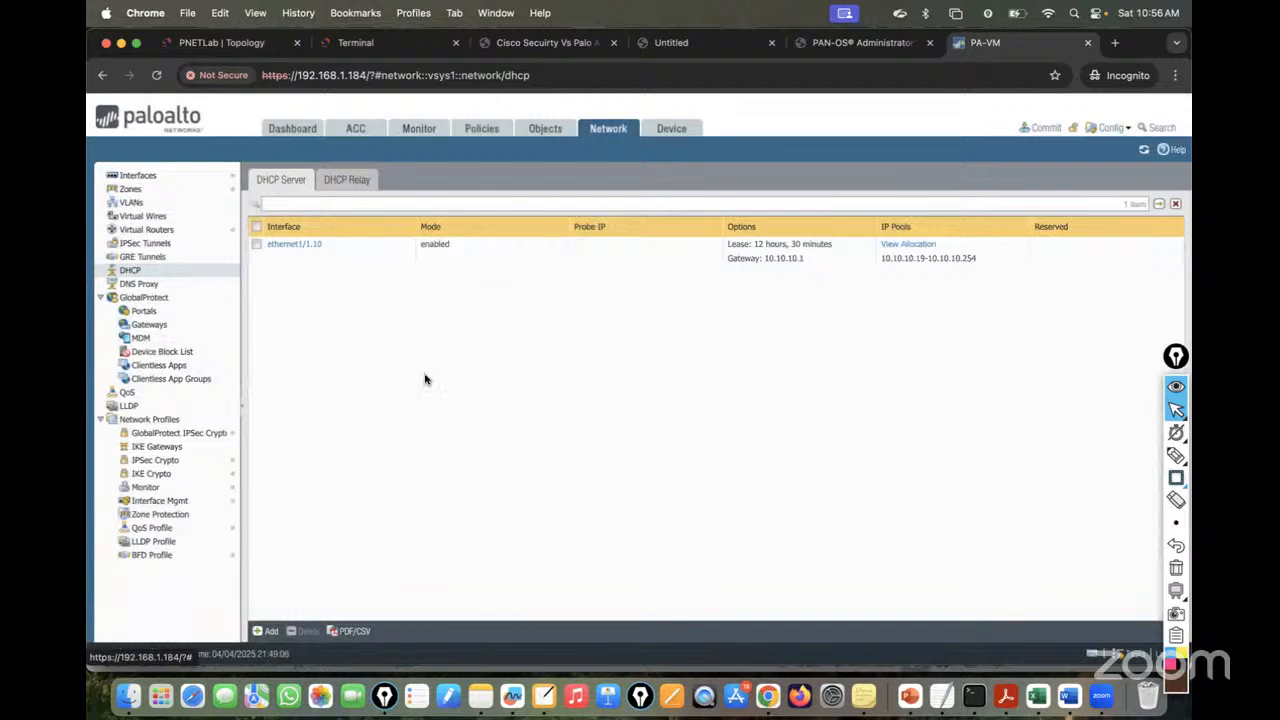
- Add a DHCP server on ethernet1/1.20 with a 0d 12h 30m lease and pool 20.20.20.21-20.20.20.254
click(262, 631)
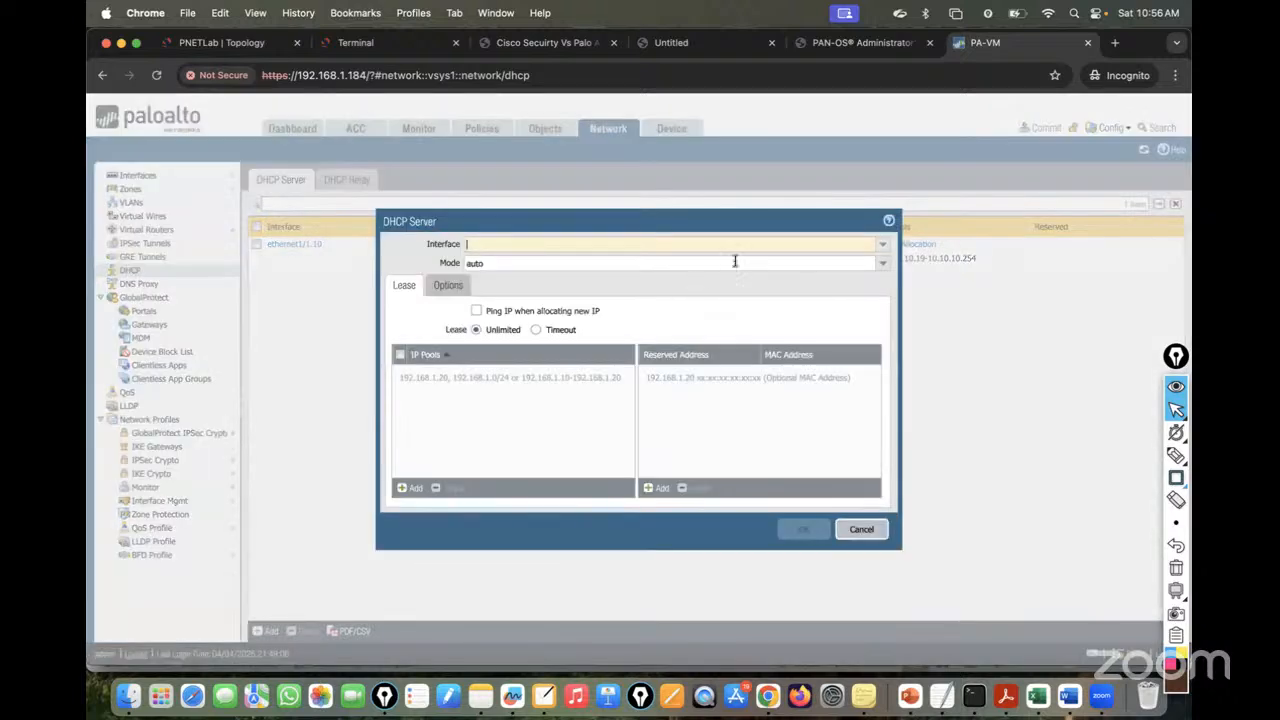
click(881, 244)
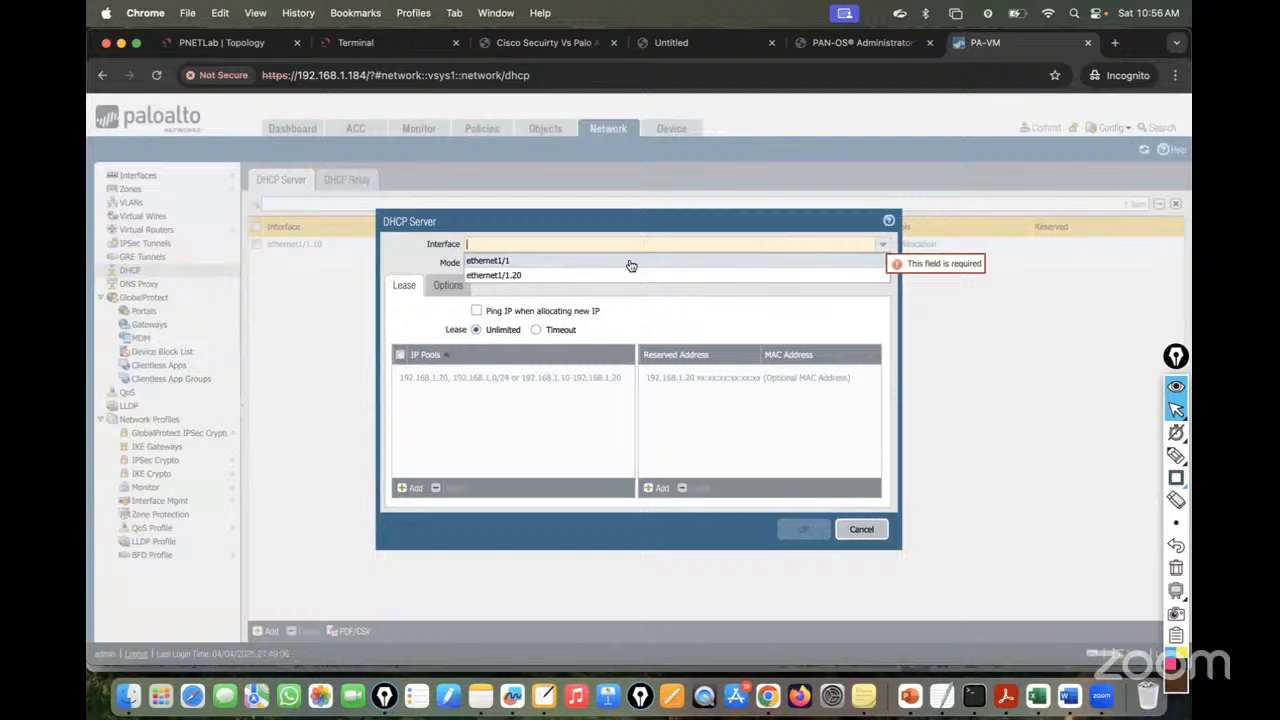
click(566, 276)
click(537, 331)
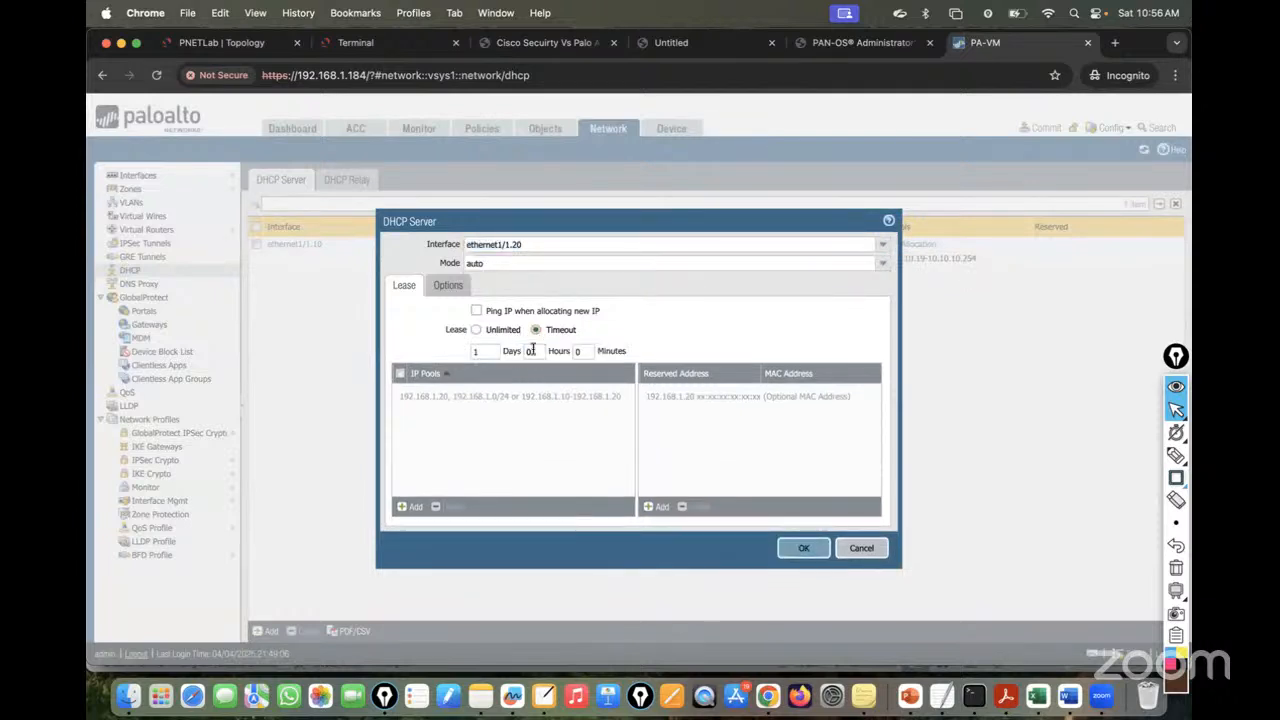
text(0)
drag(538, 353, 449, 358)
text(1230)
click(410, 507)
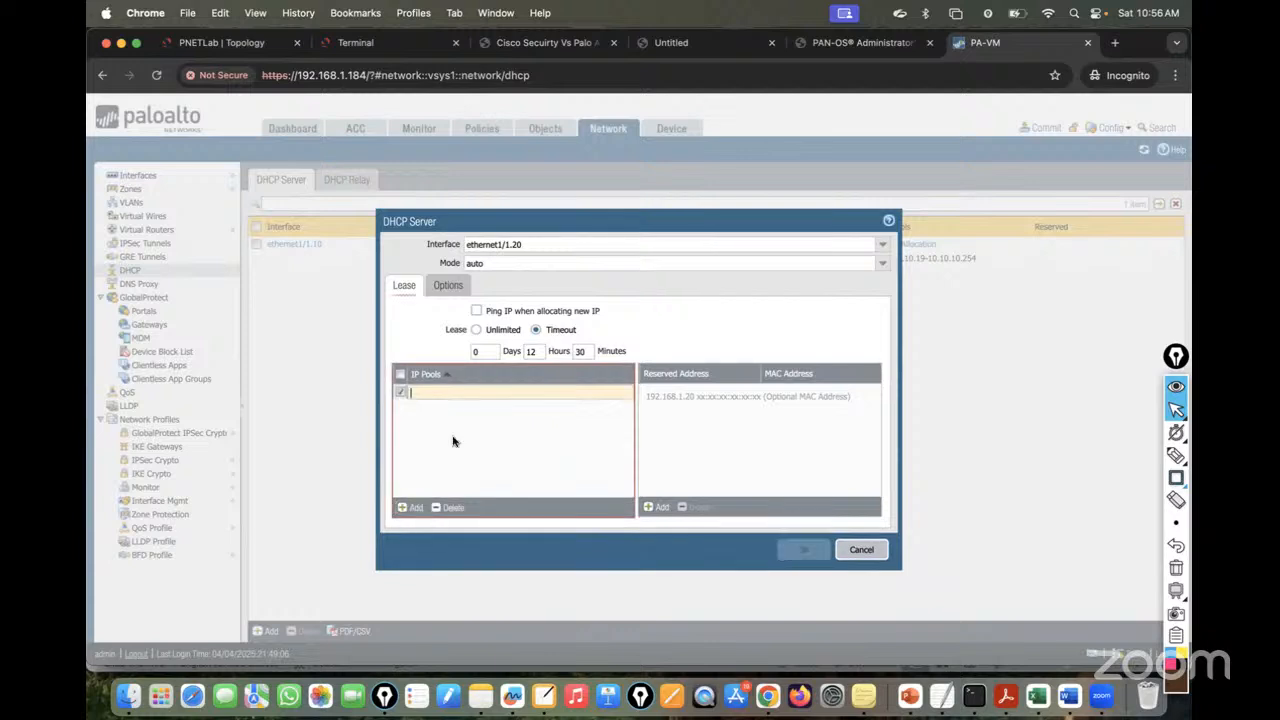
click(481, 390)
text(20.20)
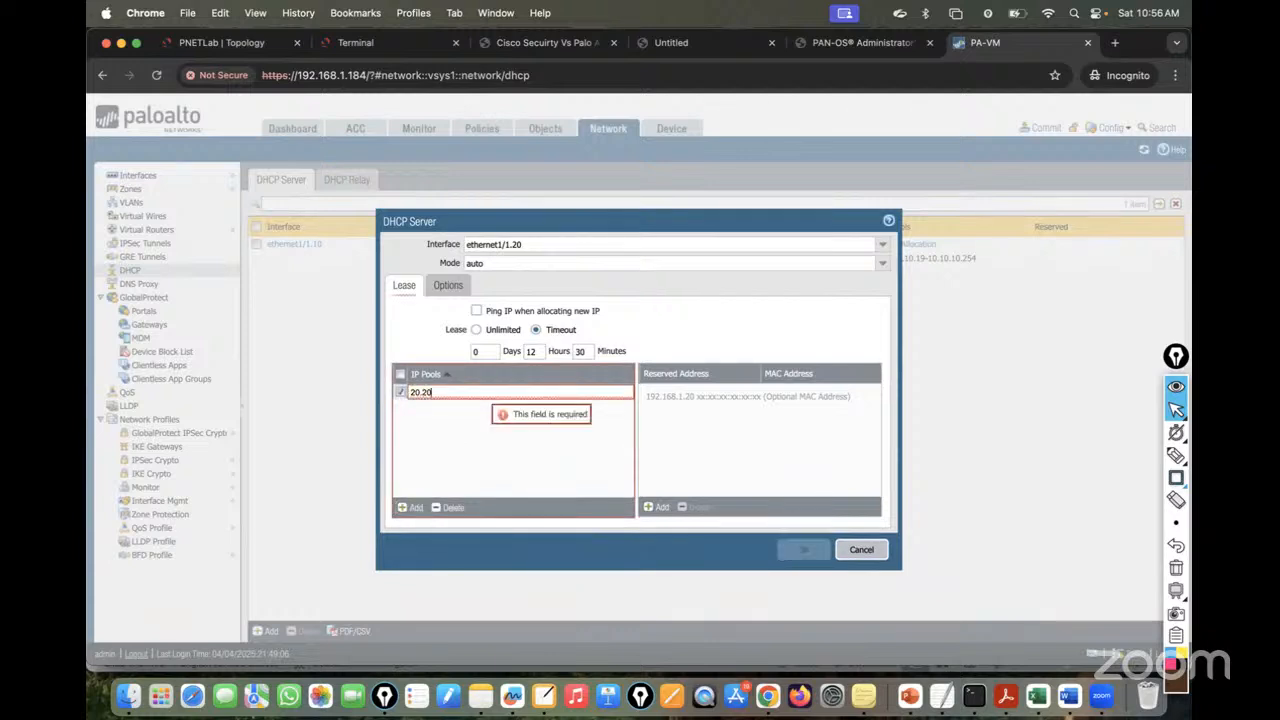
text(.20.21-2)
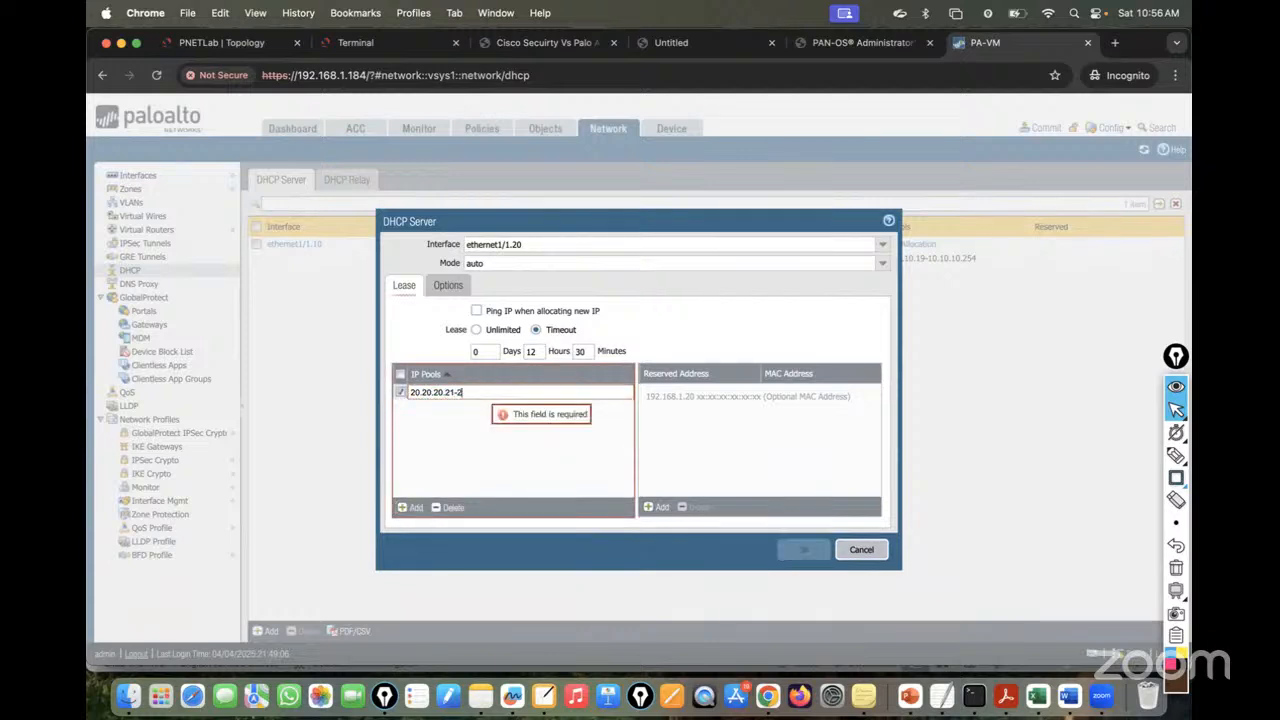
text(0.20.20.254)
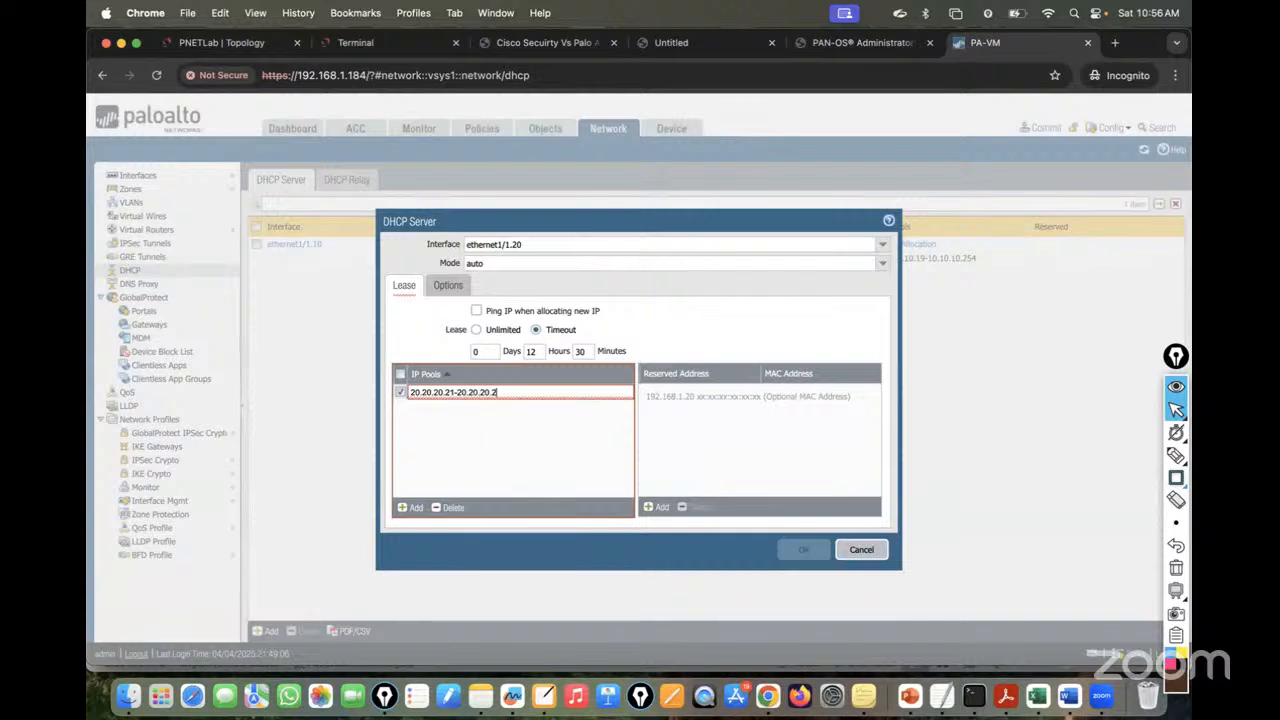
click(549, 429)
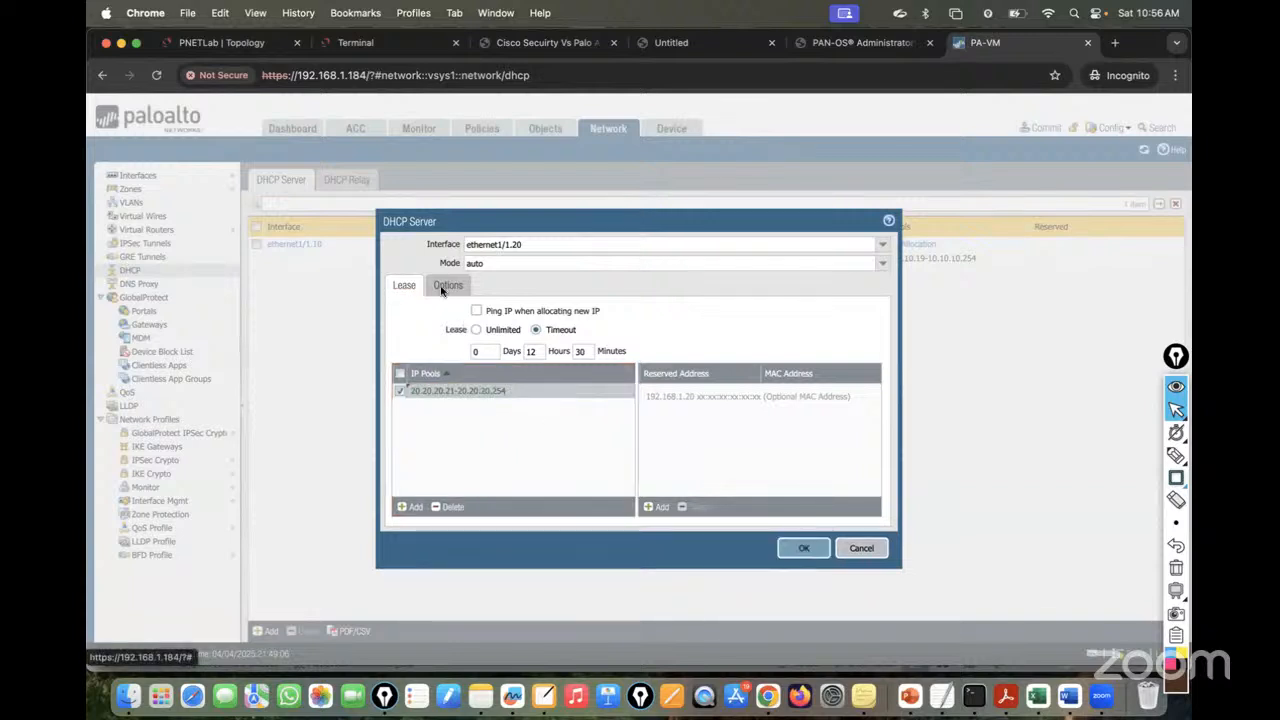
- Set its gateway to 20.20.20.1 and subnet mask 255.255.255.0, then save it
click(448, 286)
click(571, 350)
text(2)
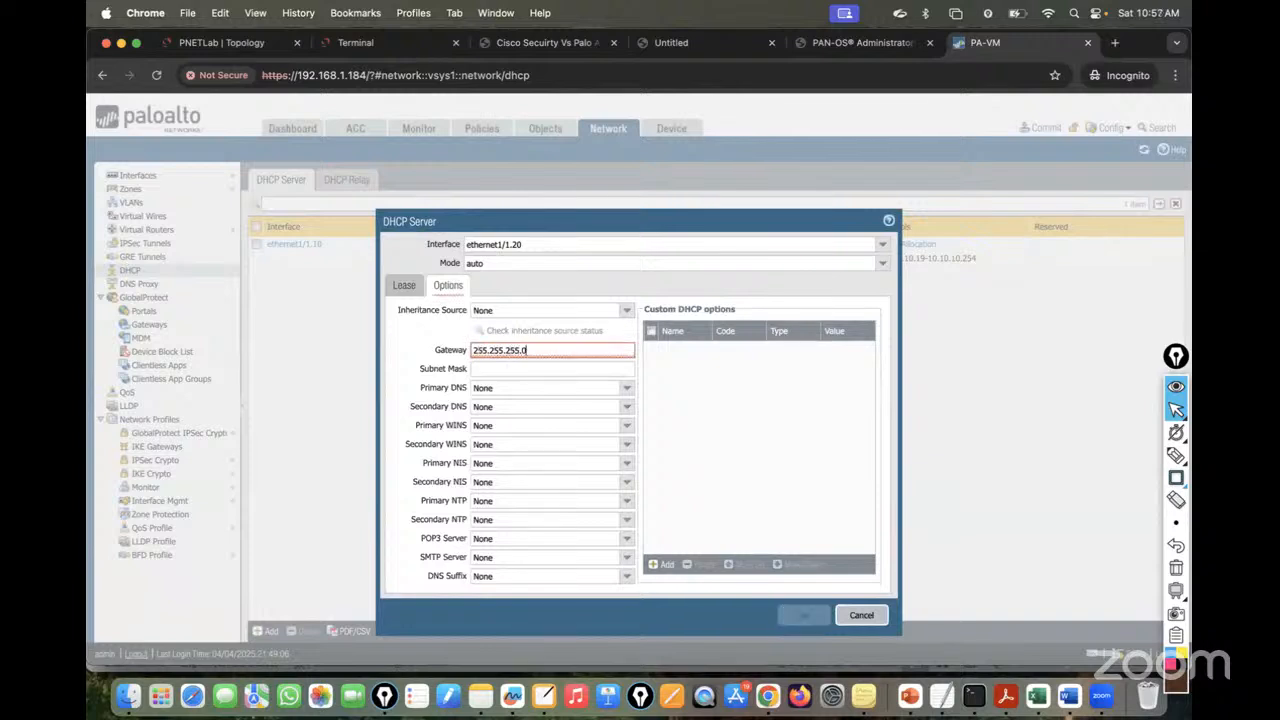
text(55.255.255.0)
click(539, 369)
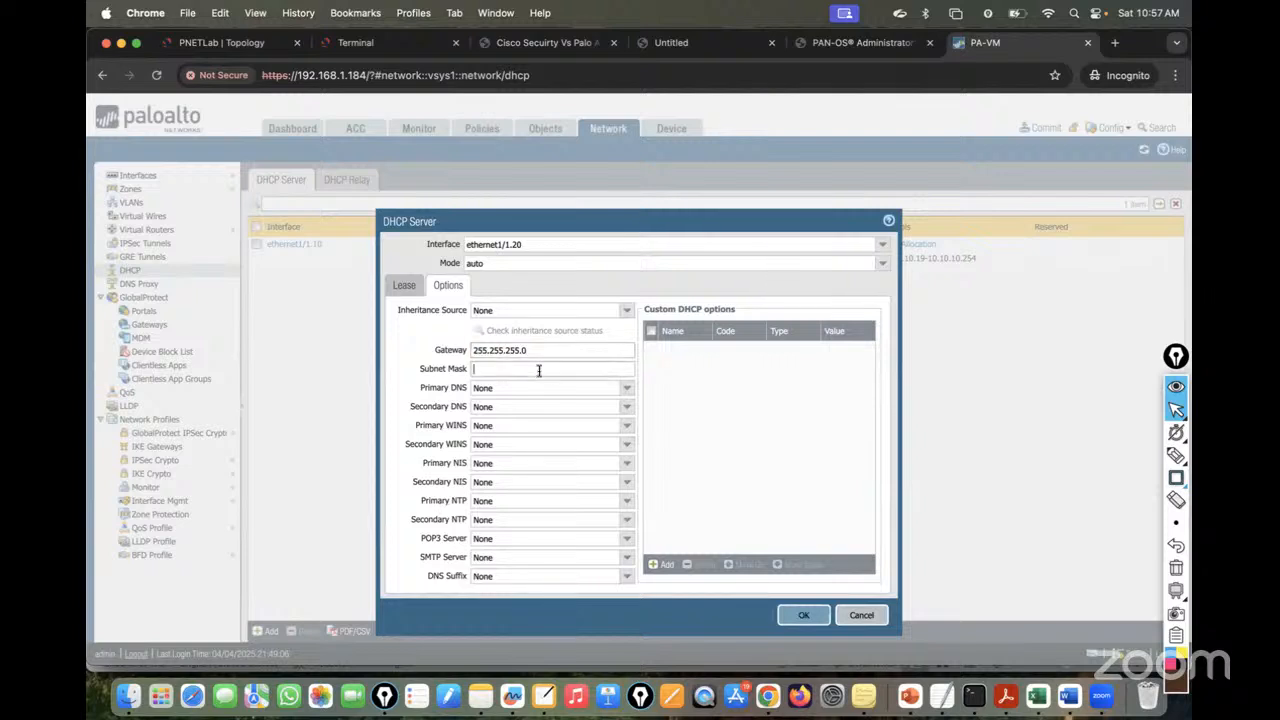
text(20)
click(487, 350)
key(super+a)
key(super+c)
key(BackSpace)
click(498, 369)
key(super+v)
click(490, 350)
text(20)
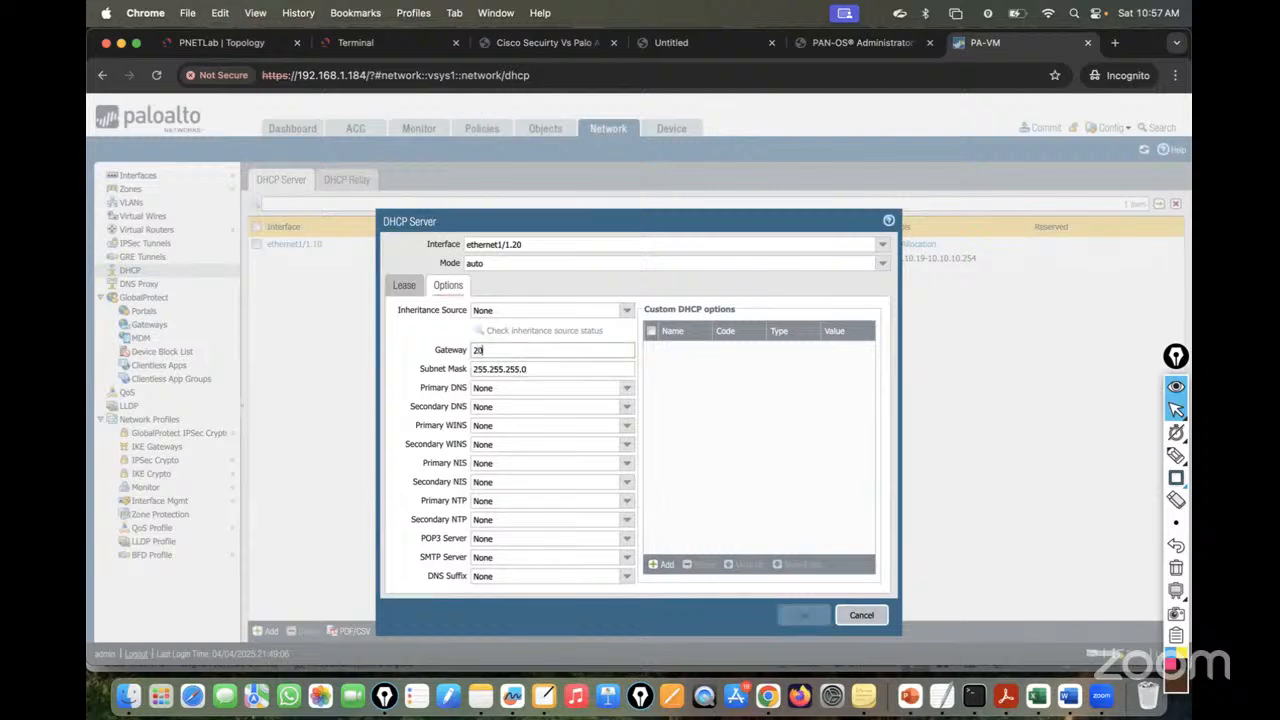
text(.20.20.1)
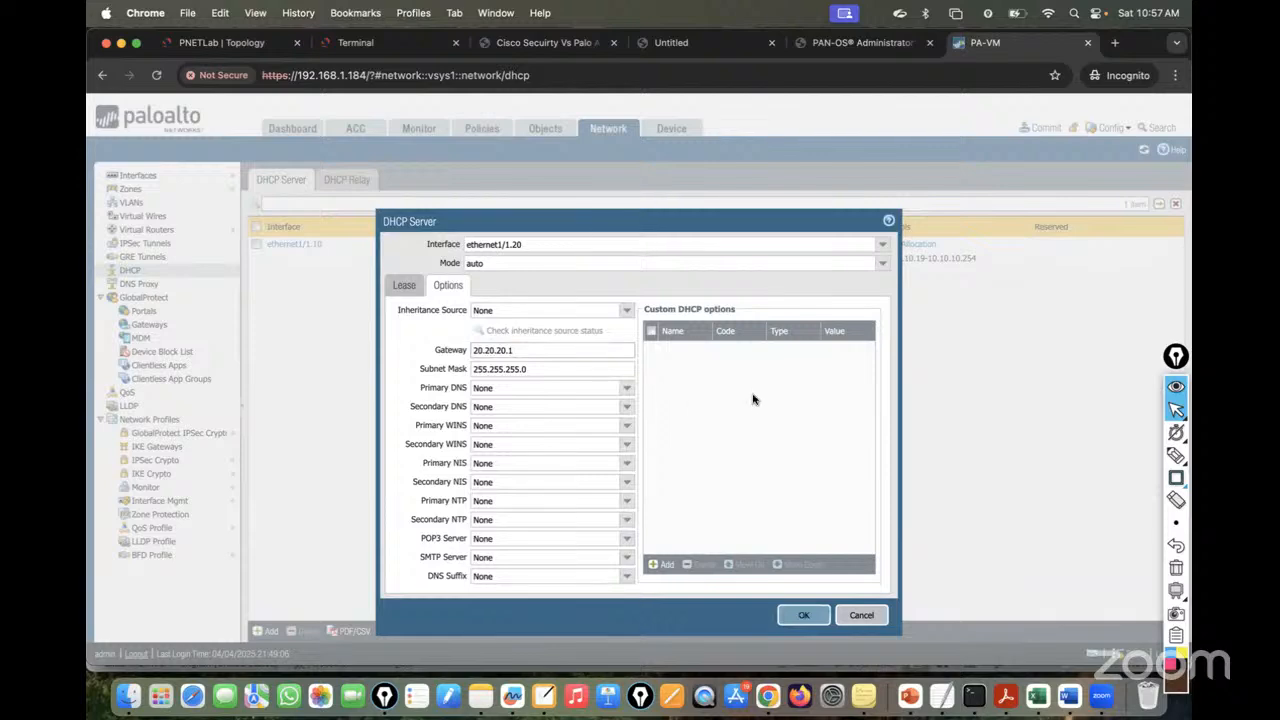
click(801, 614)
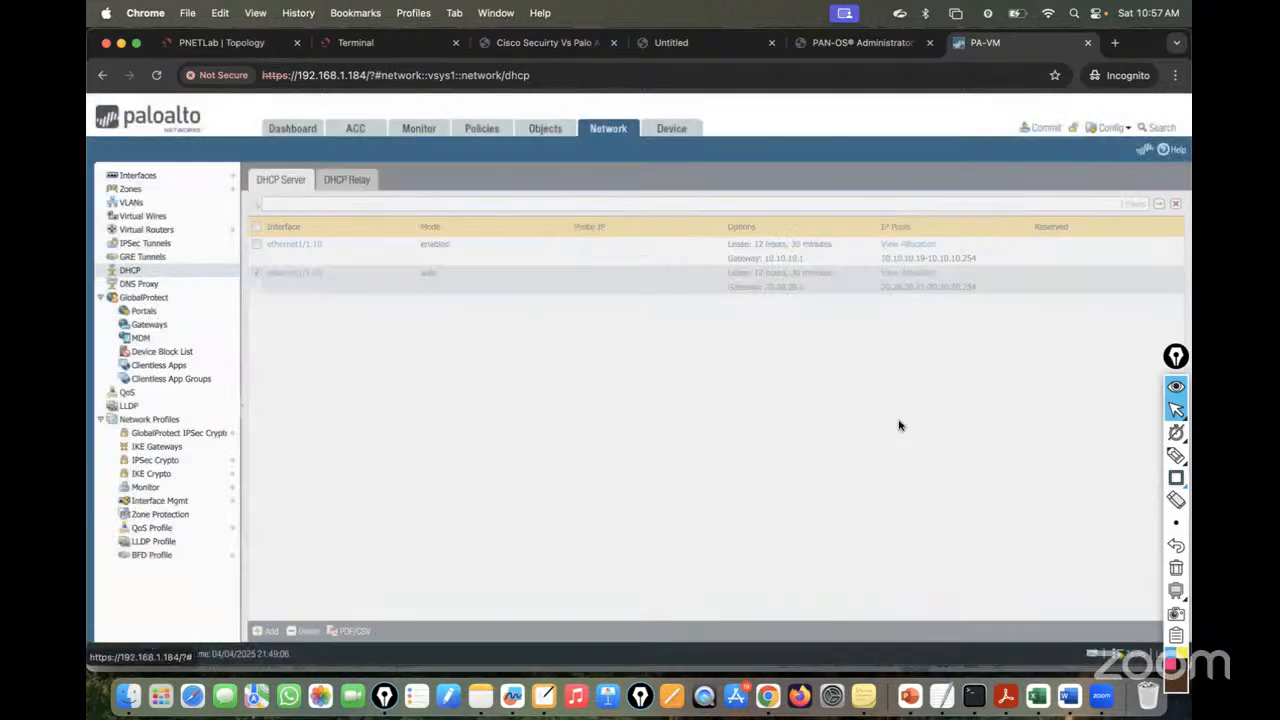
- Commit the firewall configuration and rerun ipconfig on PC4 and PC2
click(1043, 127)
click(771, 550)
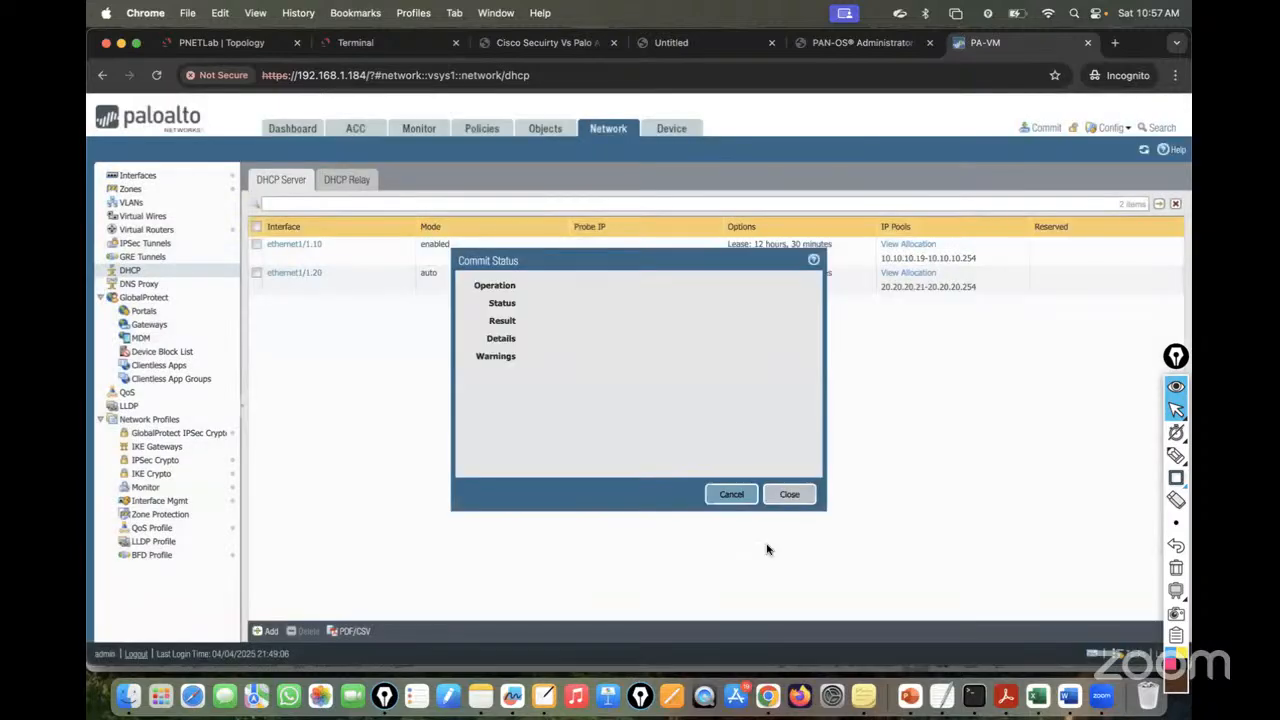
click(360, 48)
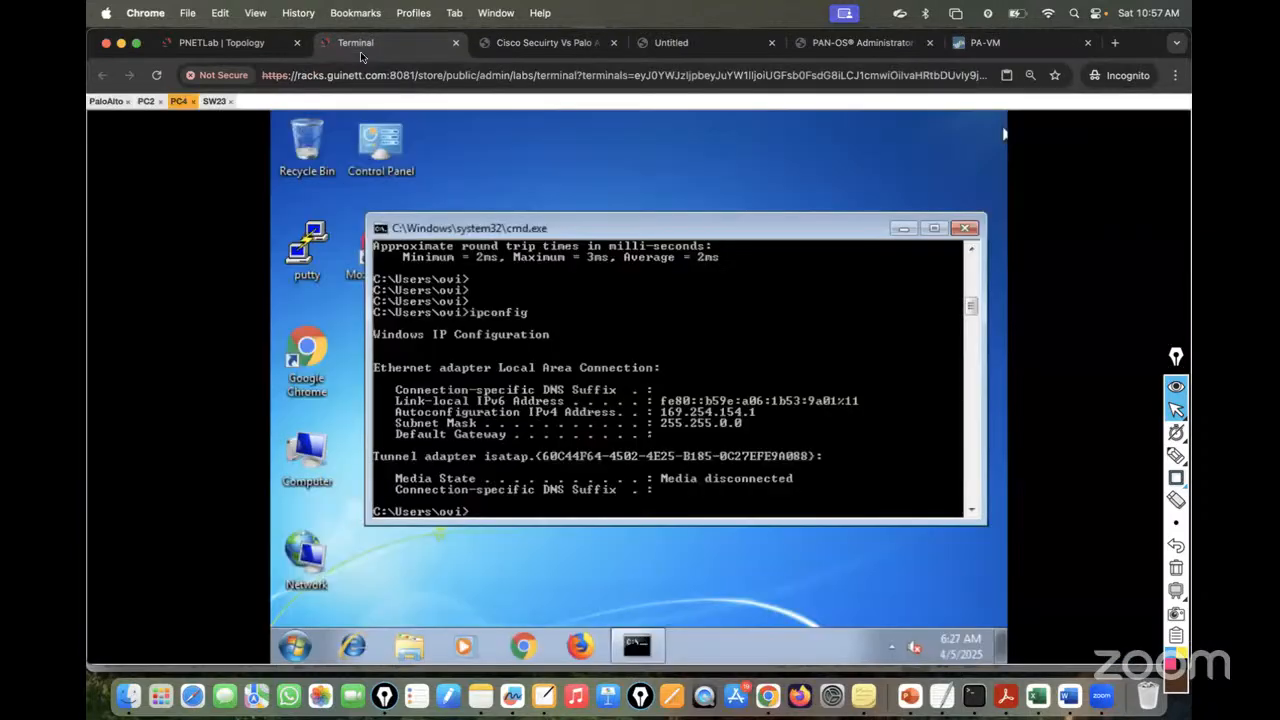
key(Up)
key(Return)
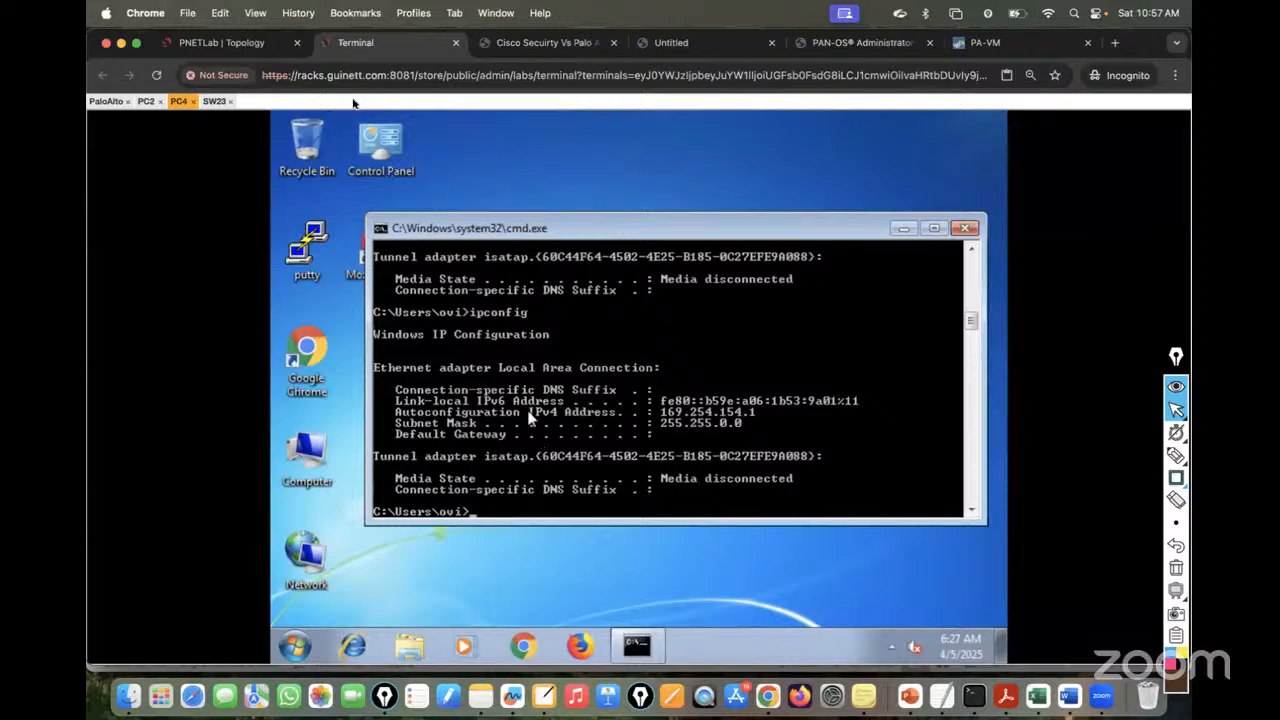
click(146, 101)
key(Up)
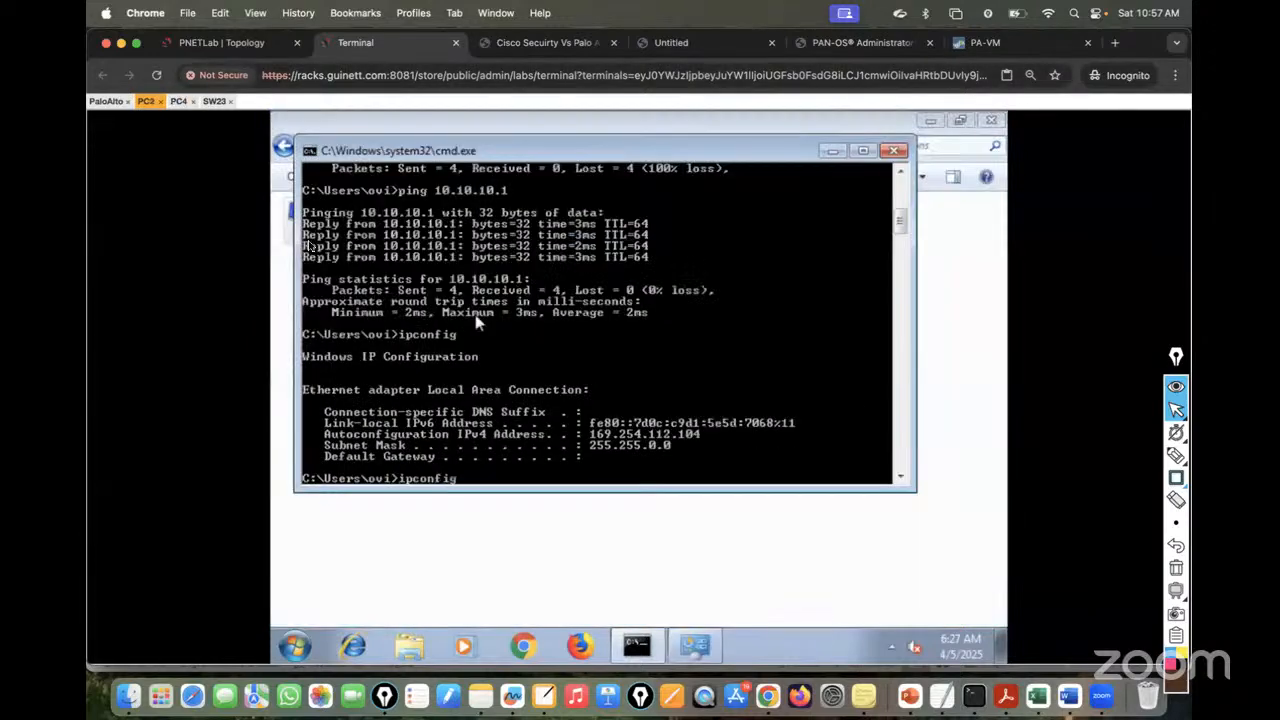
key(Return)
- Close the completed commit status and rerun ipconfig on PC2, still showing 169.254.112.104
click(980, 45)
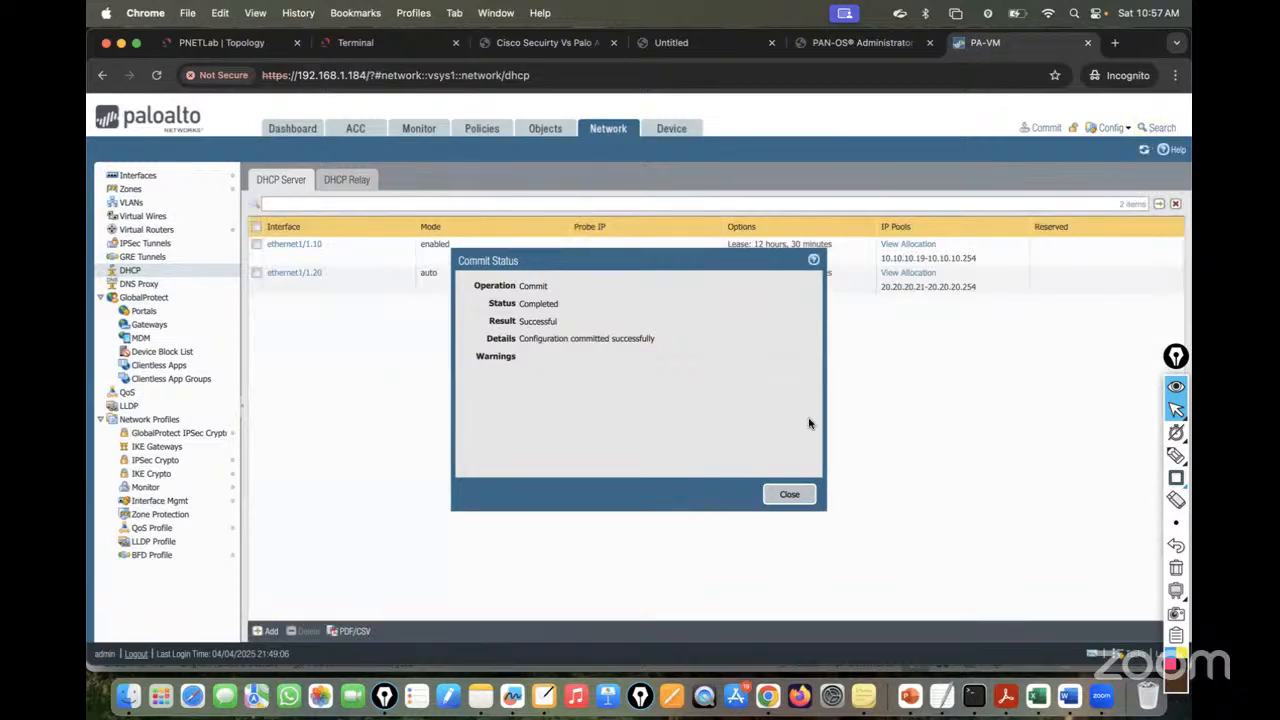
click(800, 488)
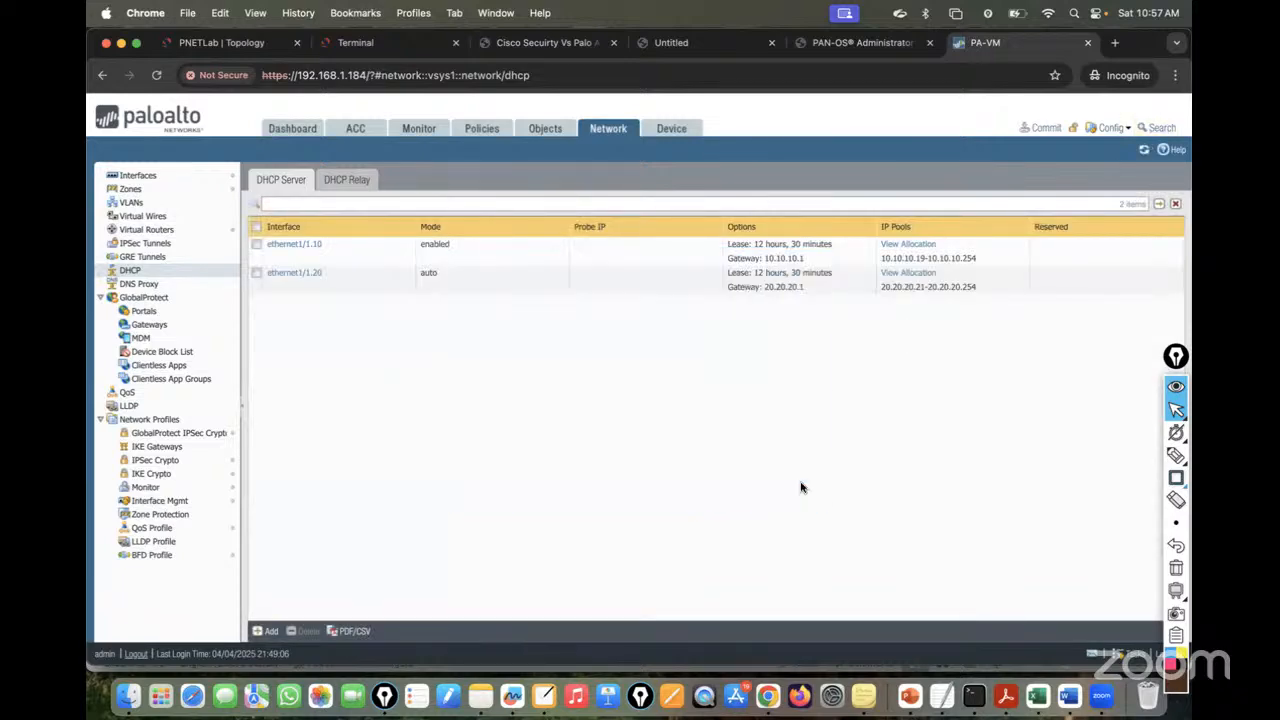
click(366, 46)
key(Up)
key(Return)
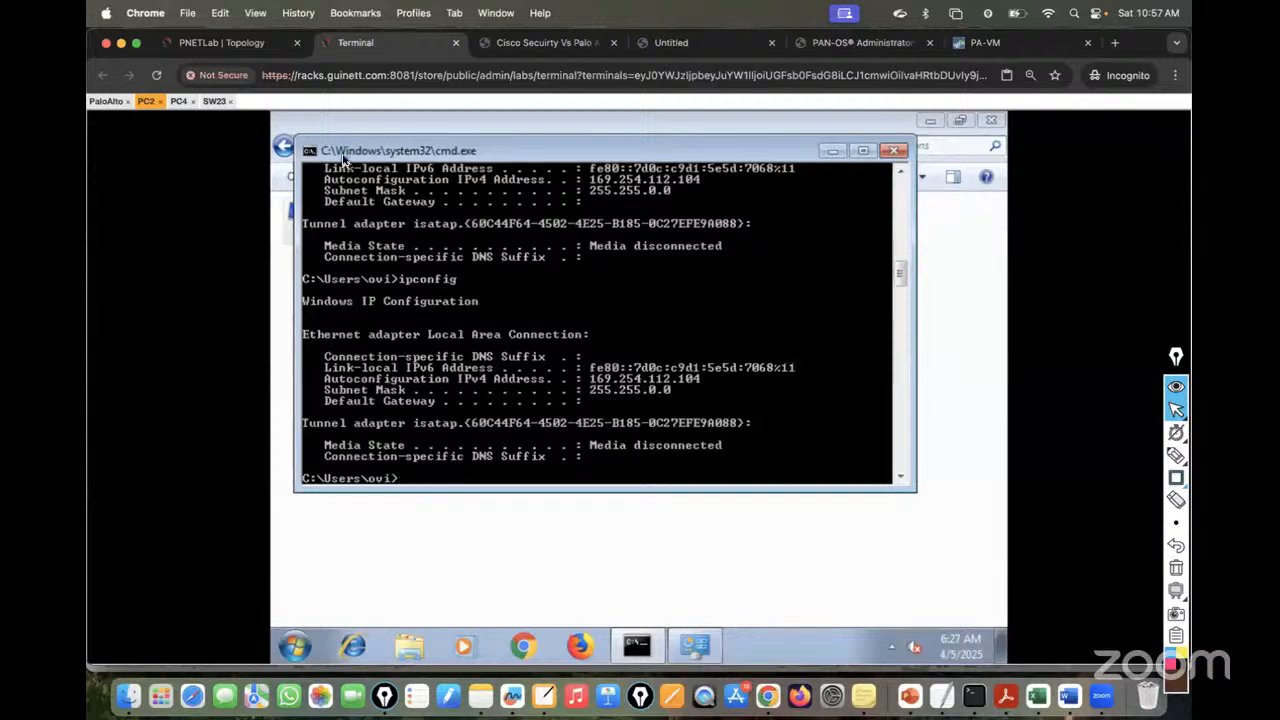
- On PC4, check ipconfig and renew the DHCP lease, receiving 20.20.20.21
click(178, 101)
key(Up)
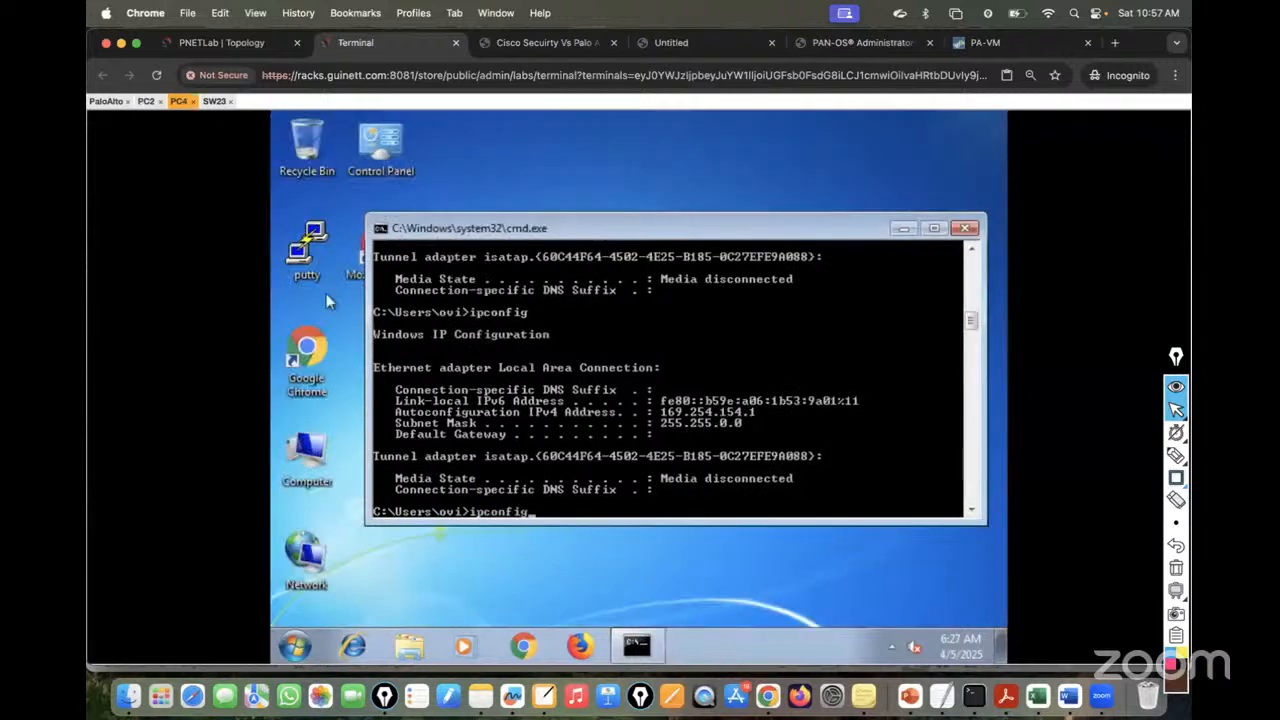
key(Return)
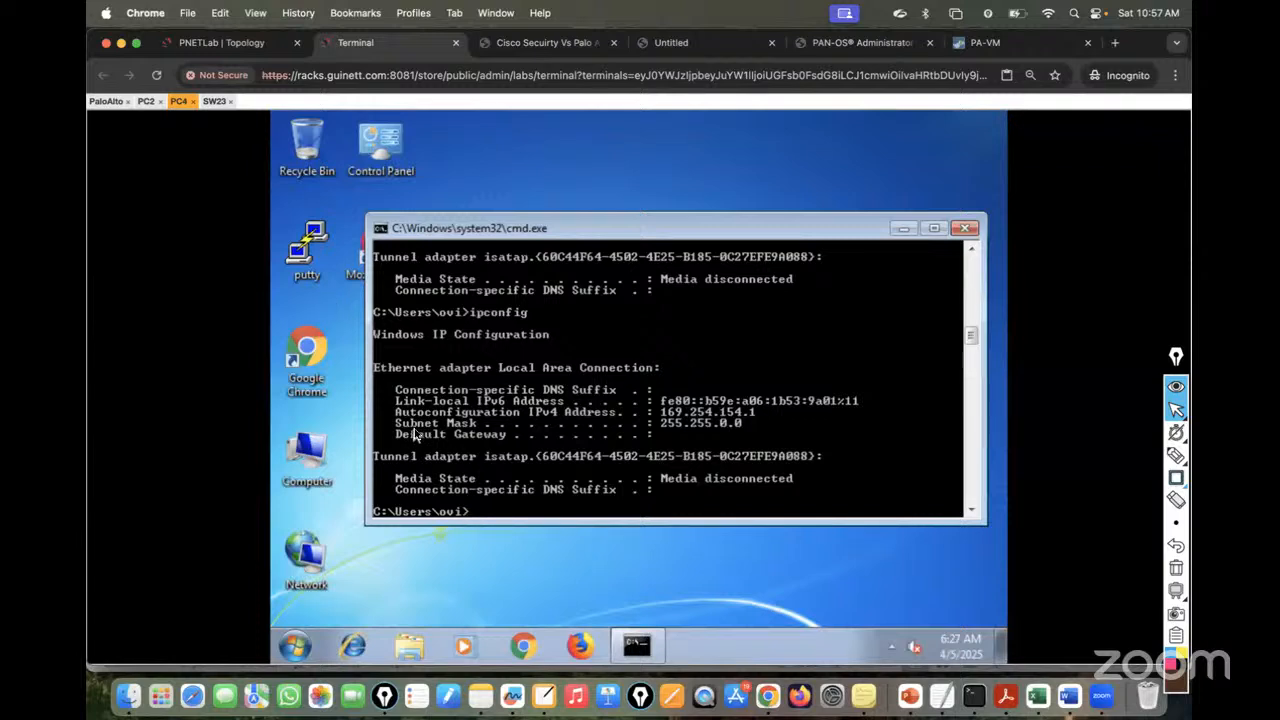
text(ipconfig /re)
key(BackSpace)
text(w)
key(Return)
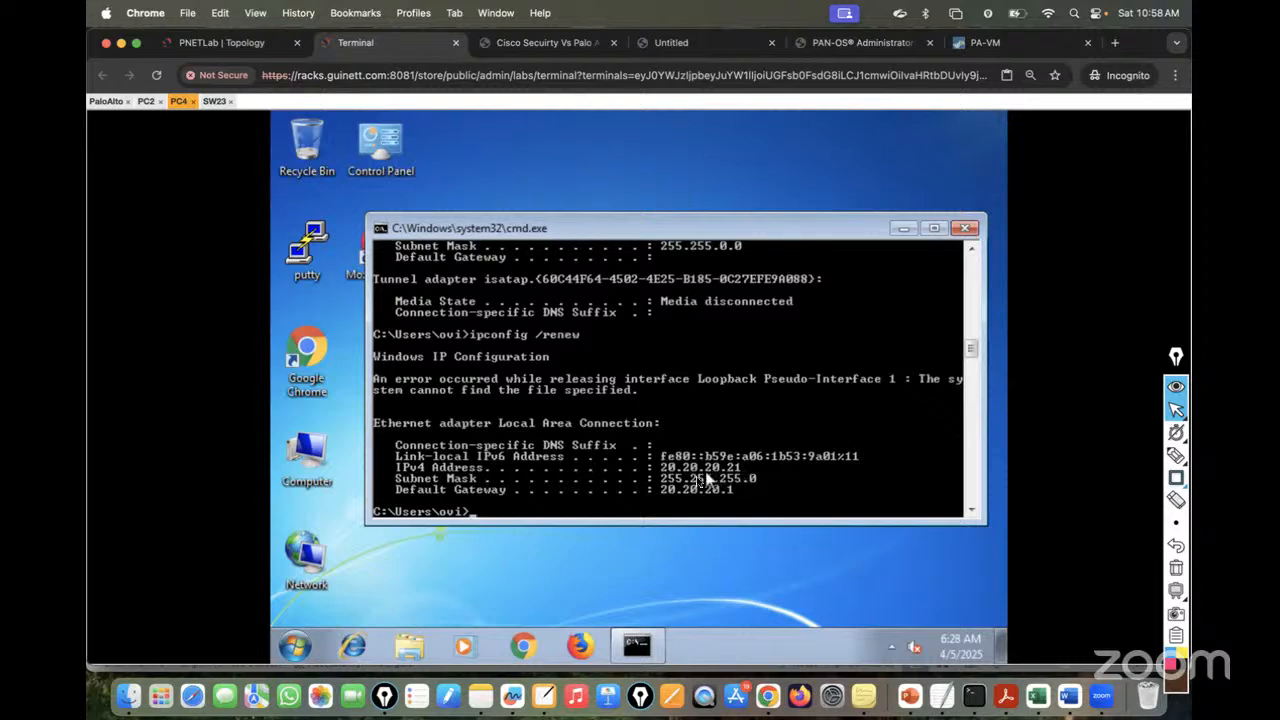
- Ping gateway 20.20.20.1 from PC4 with 0% loss, then stop the ping
text(ping 20.20.20.1)
key(Return)
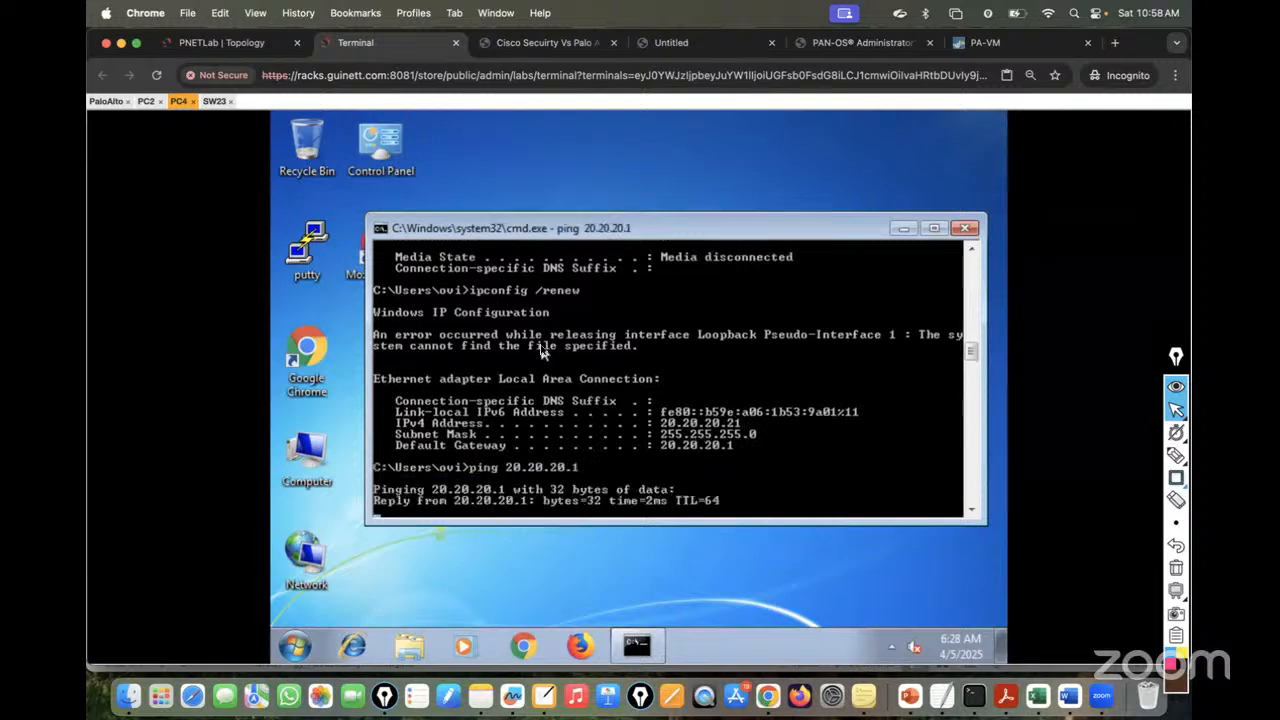
key(ctrl+c)
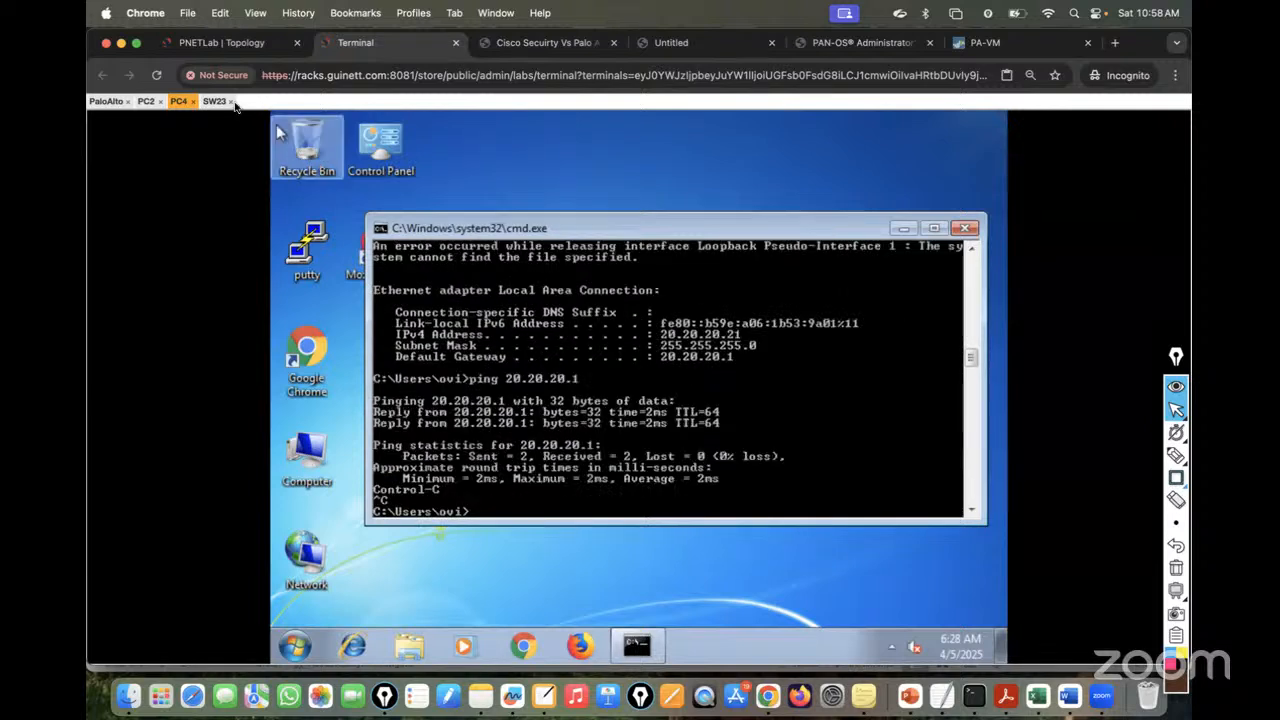
click(146, 101)
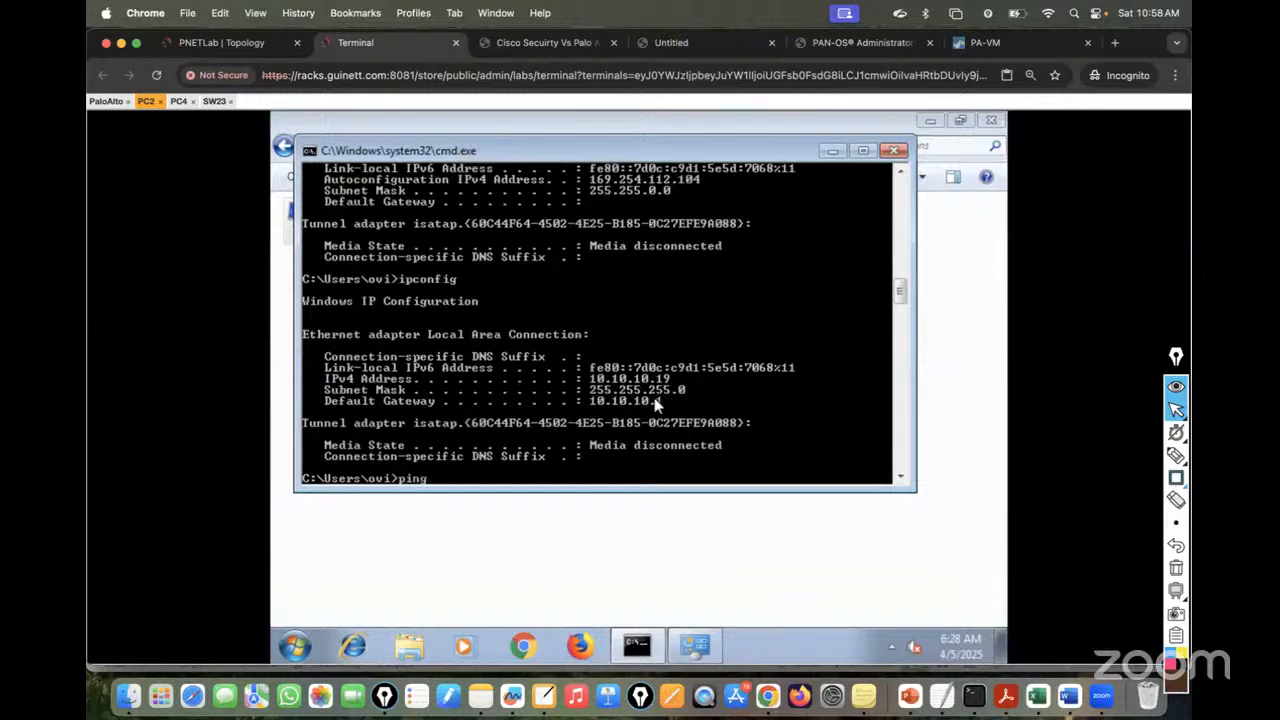
- Test cross-VLAN reachability: PC2 pings 10.10.10.1 and 20.20.20.21, PC4 pings 10.10.10.19
key(Return)
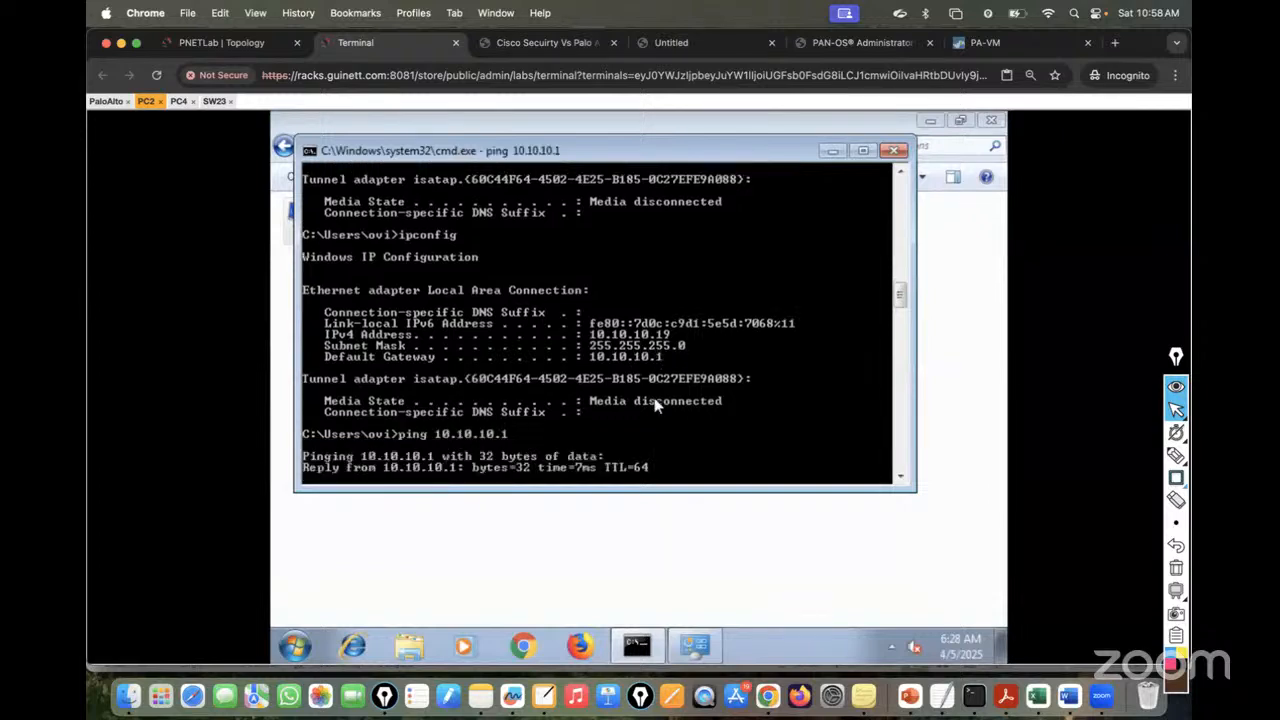
key(ctrl+c)
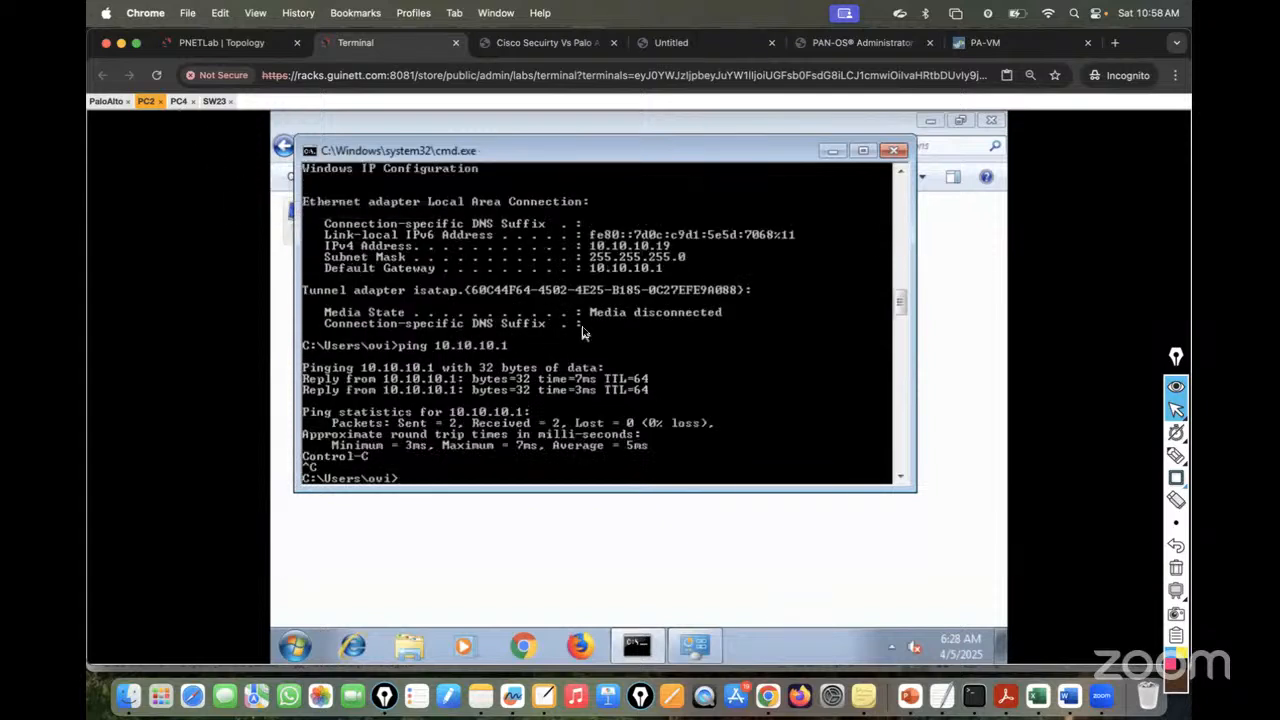
text(ping 20.20.20.21)
key(Return)
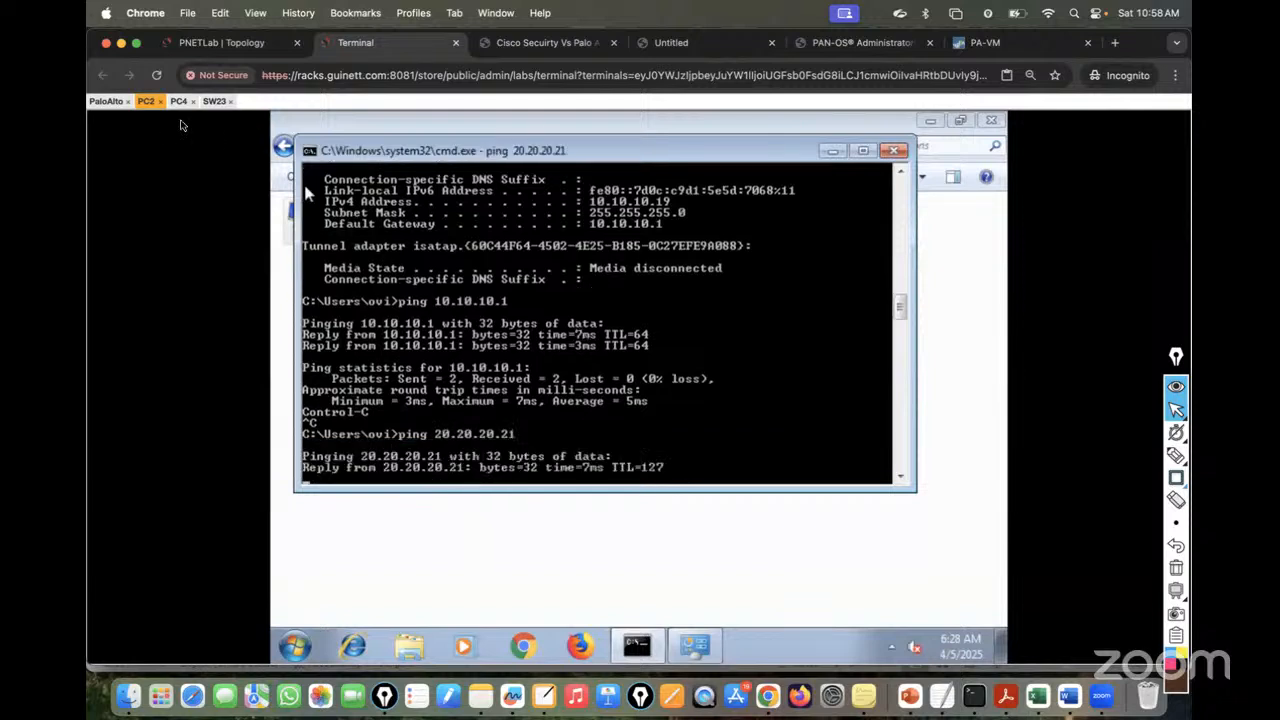
click(178, 101)
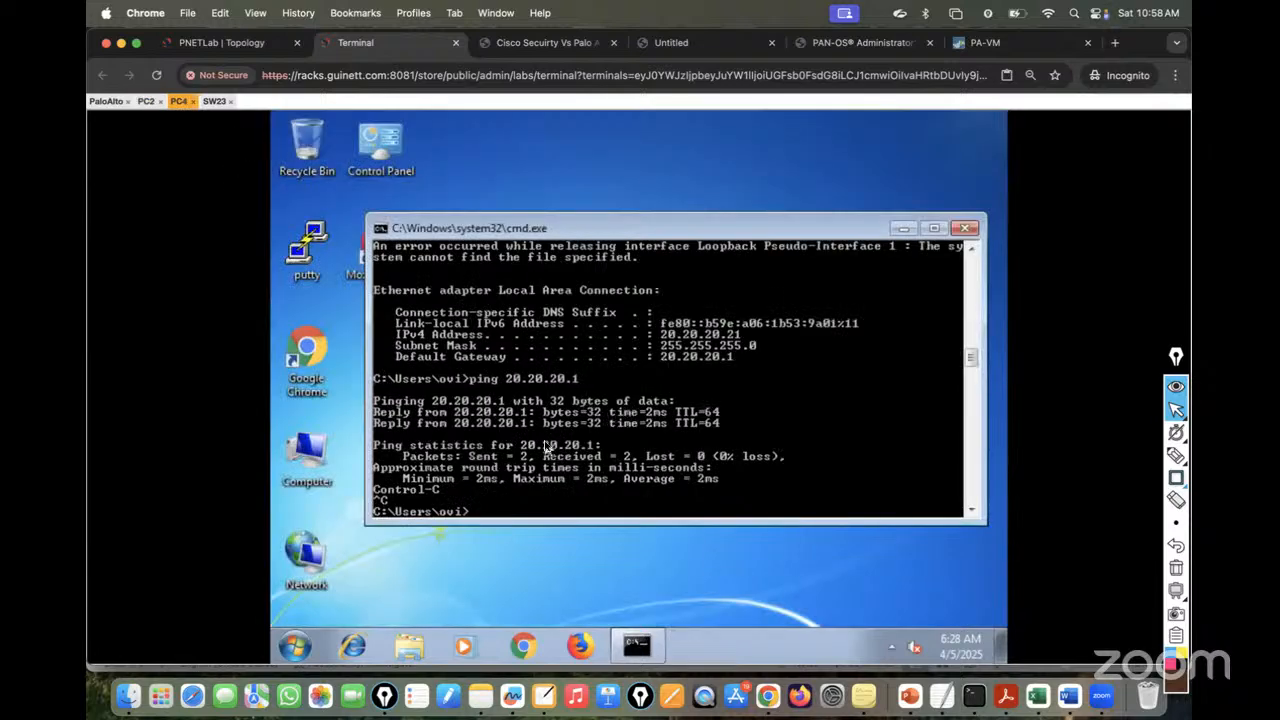
text(ping 10.10.10.19)
key(Return)
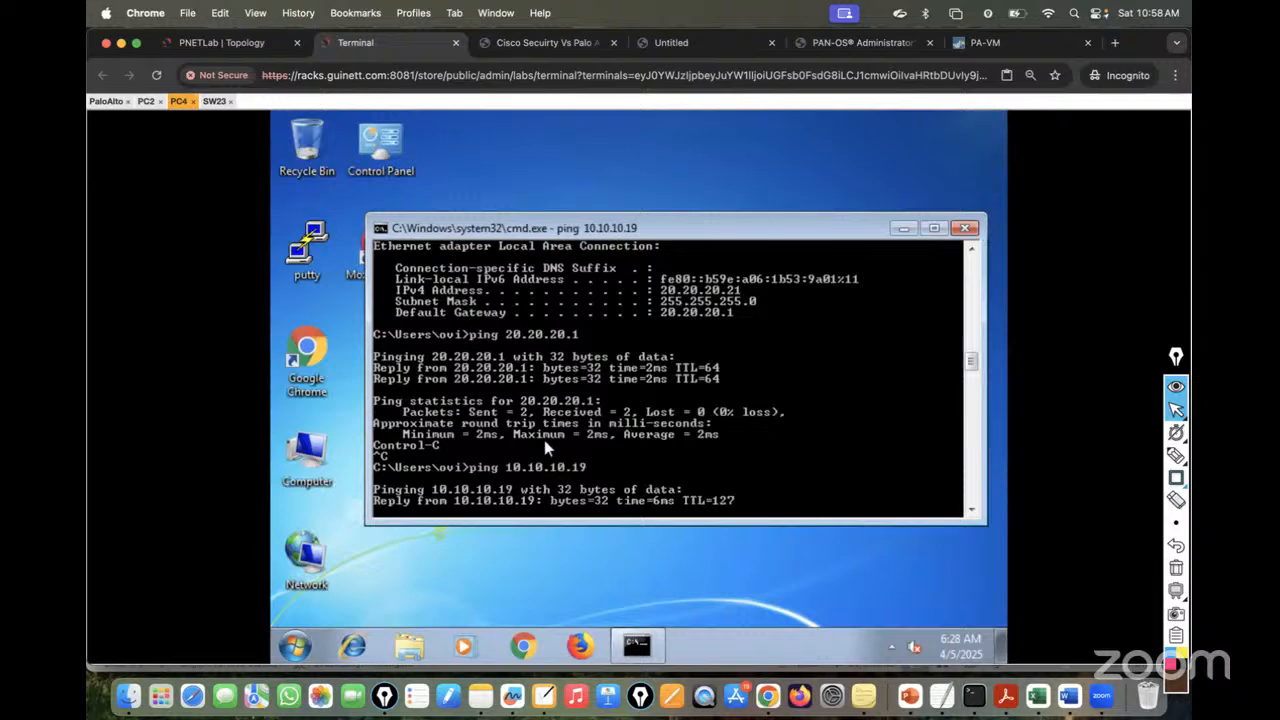
key(ctrl+c)
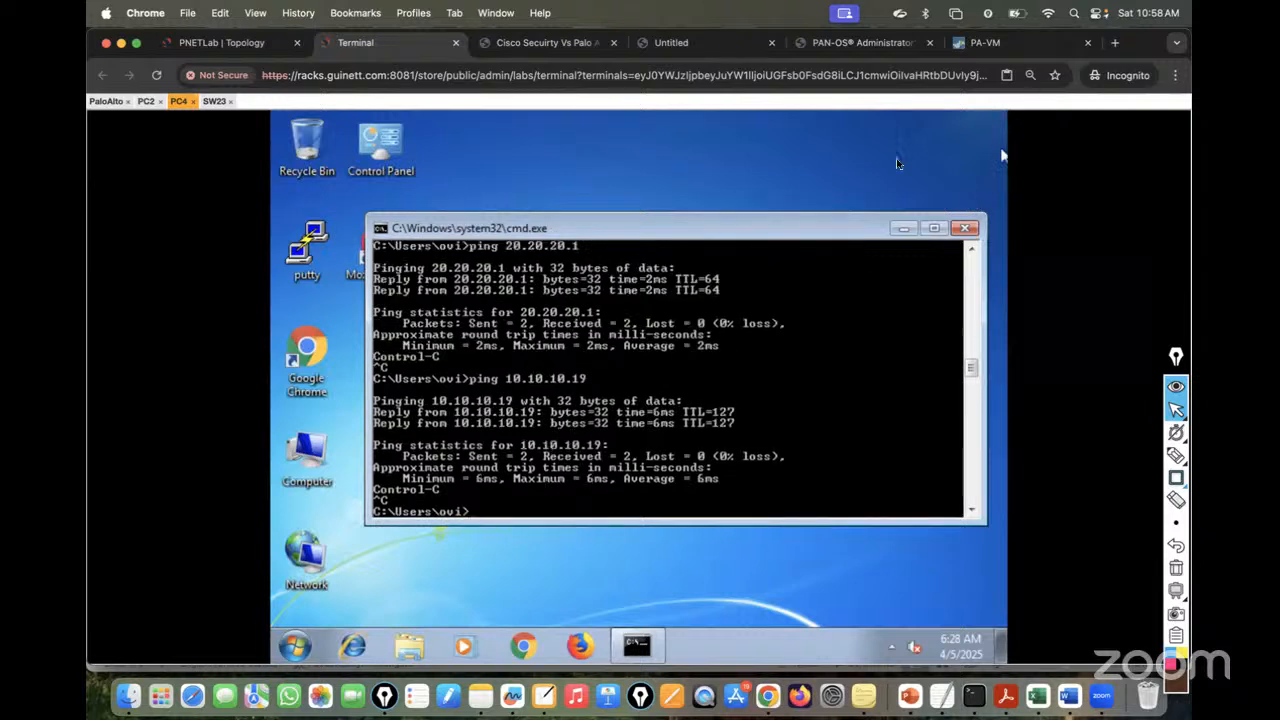
- Start continuous -t pings from PC4 to 10.10.10.19 and PC2 to 20.20.20.21
key(Up)
text(-t)
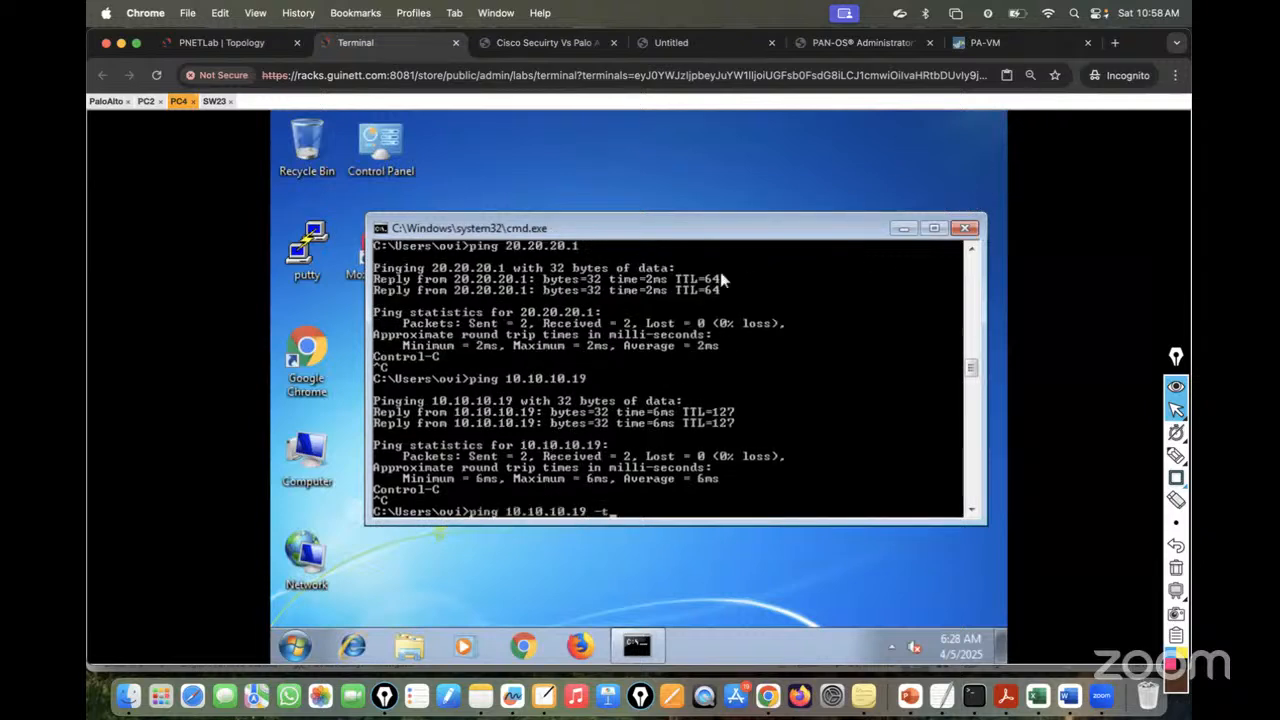
key(Return)
click(145, 102)
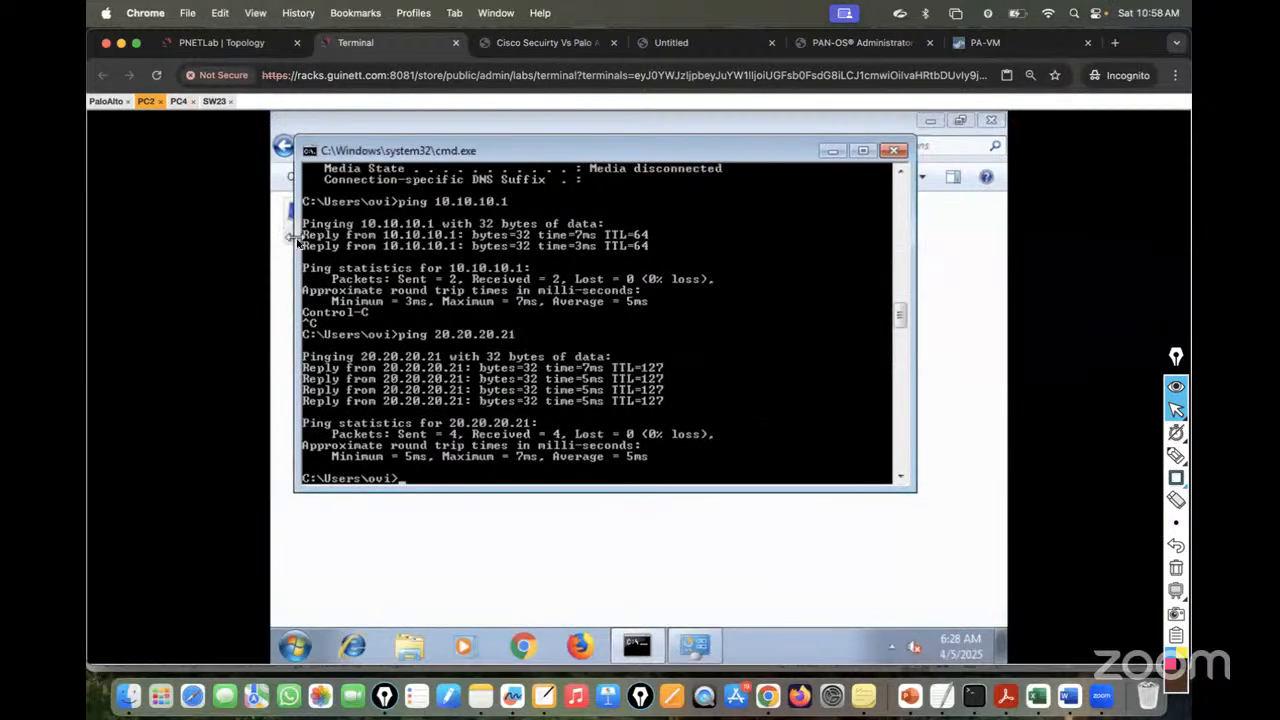
key(Up)
text(-t)
key(Return)
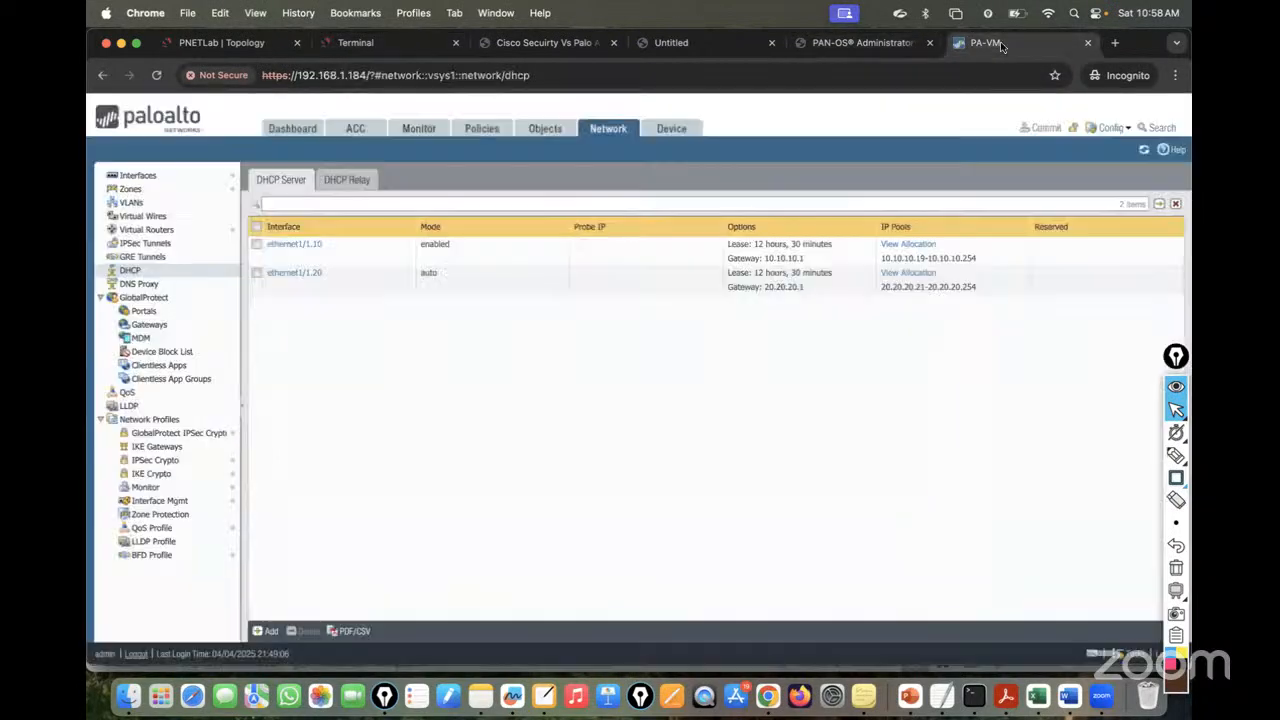
click(990, 42)
click(481, 130)
click(418, 128)
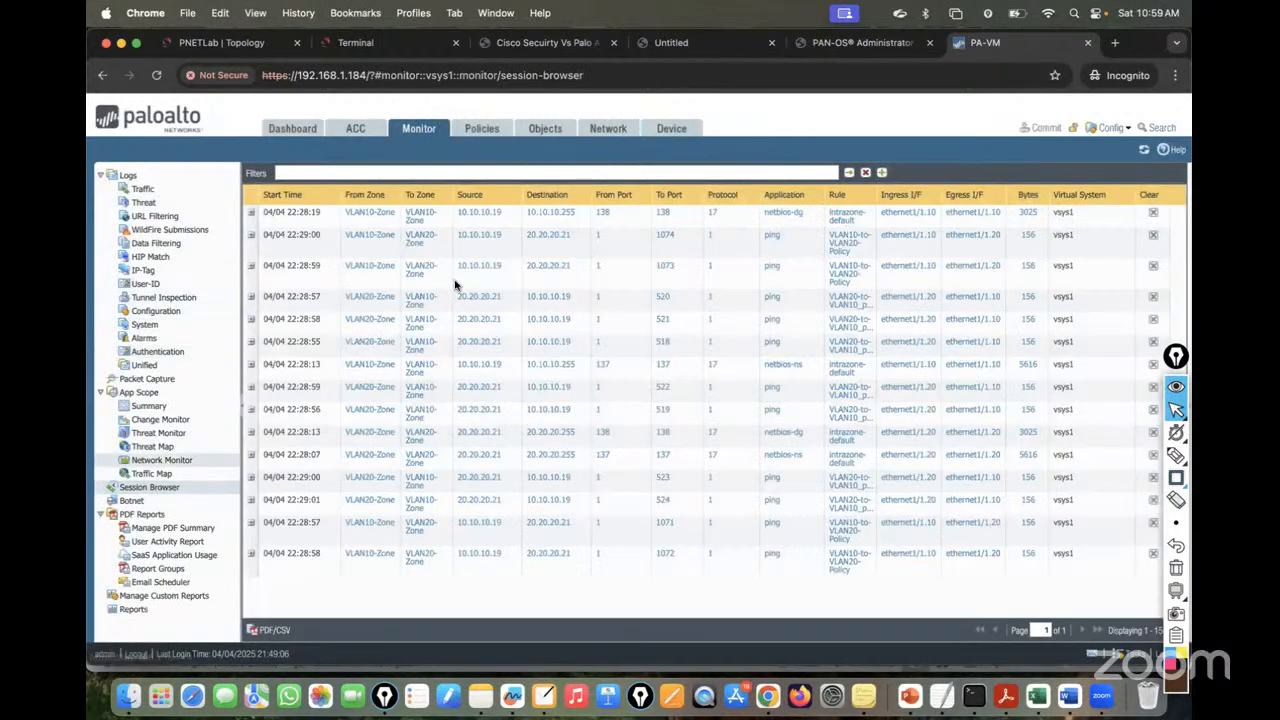
click(251, 212)
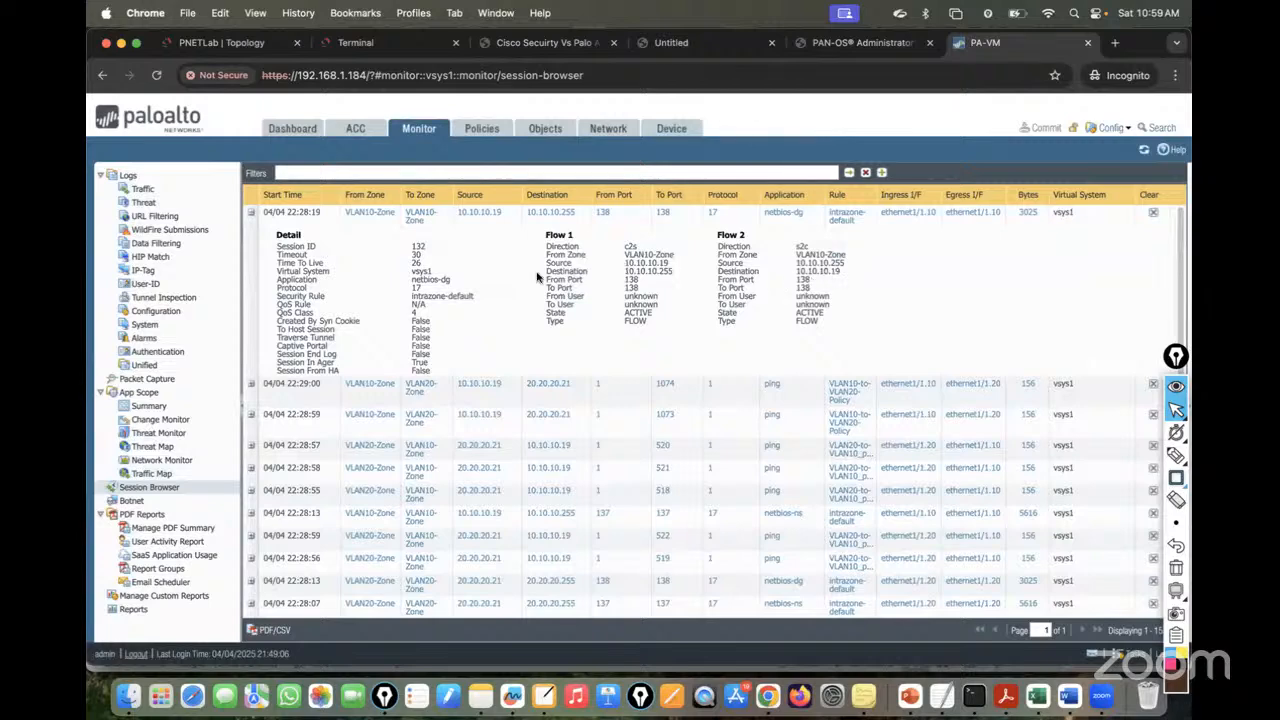
click(251, 212)
click(251, 234)
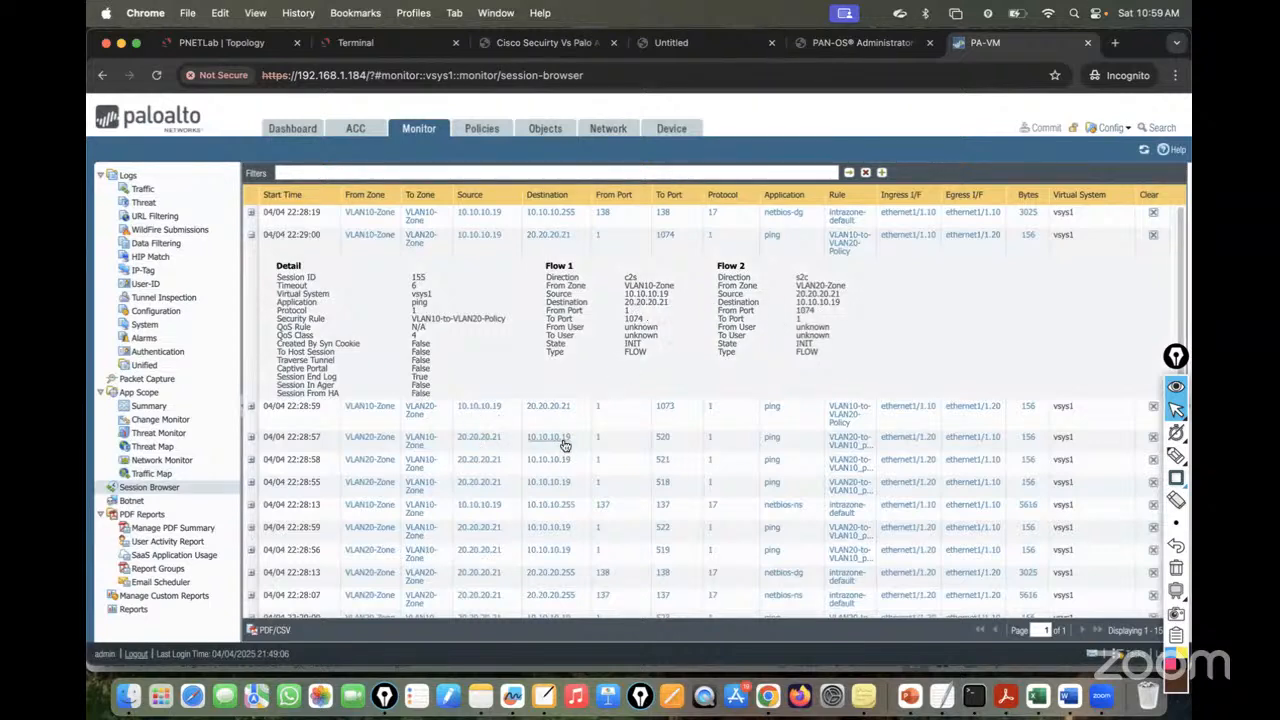
click(623, 131)
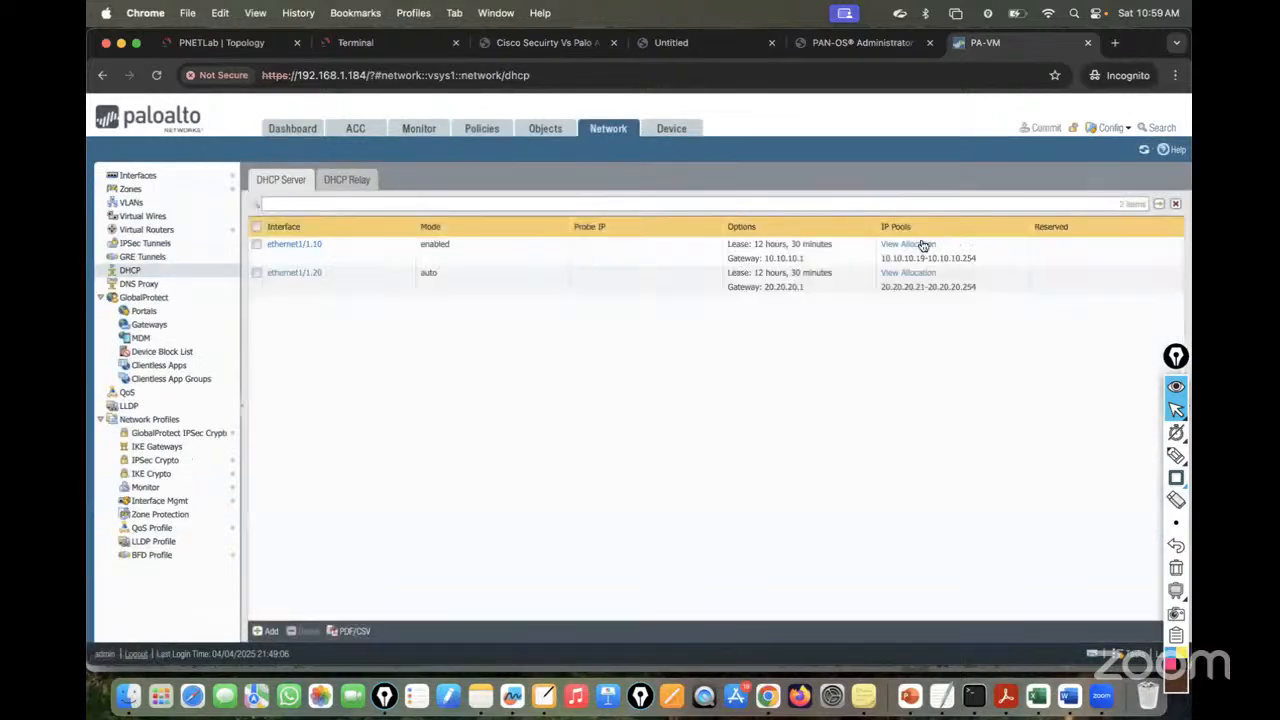
click(921, 245)
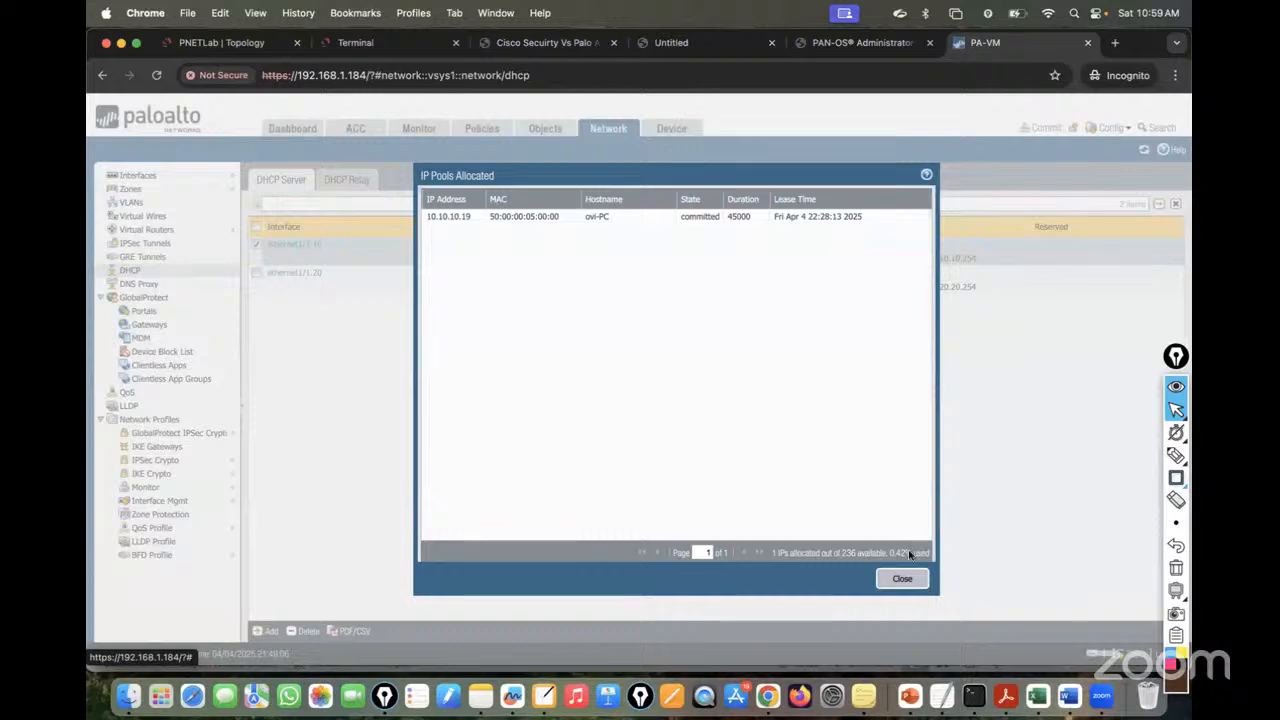
click(903, 580)
click(898, 276)
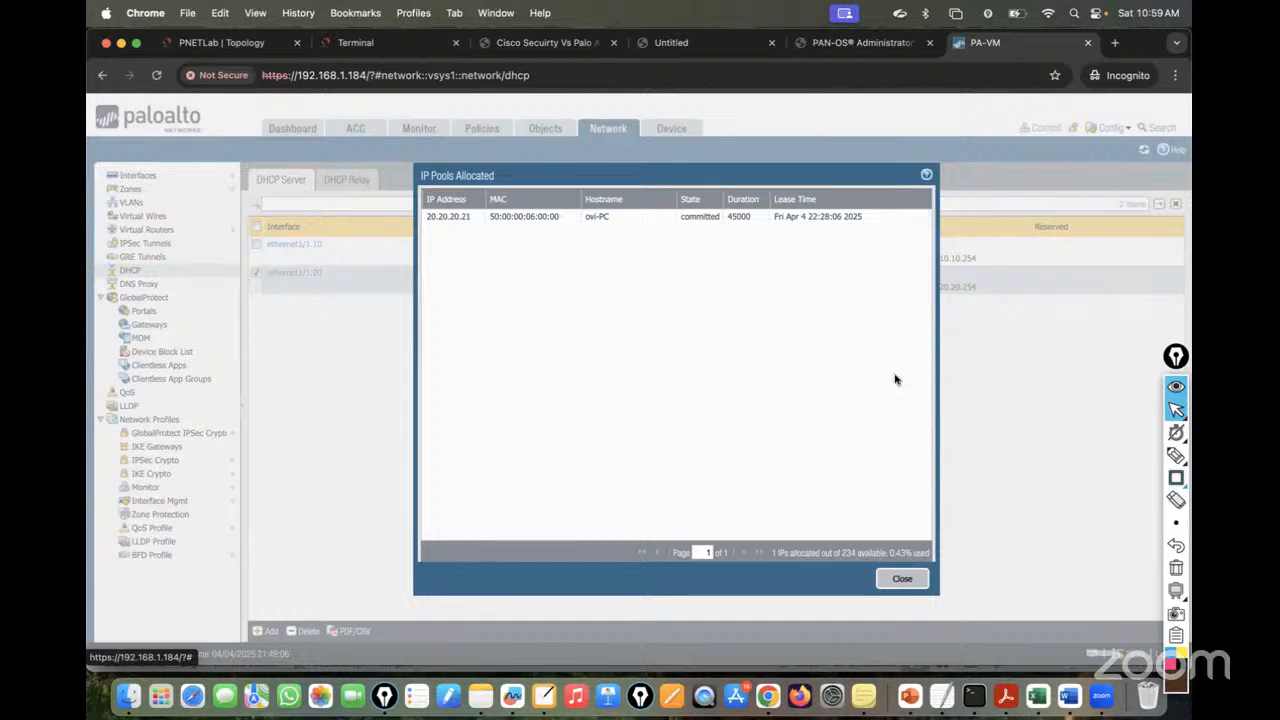
click(896, 580)
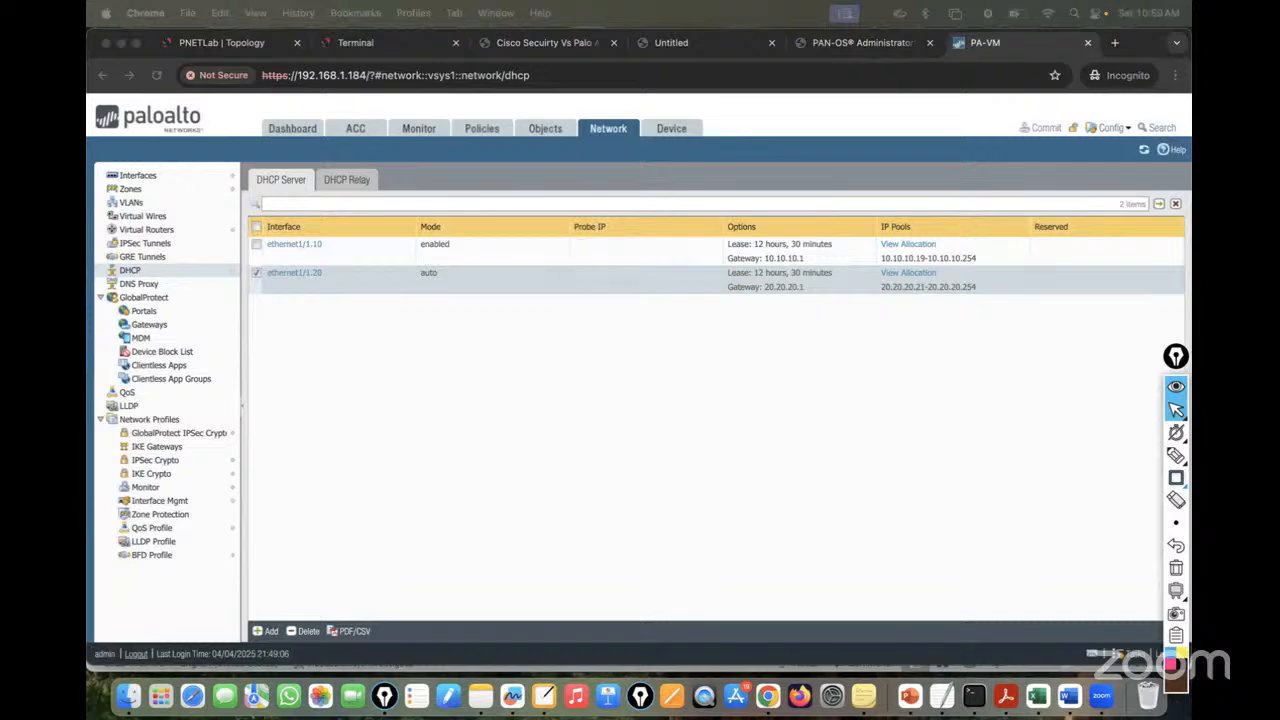
- Stop PC2's ping to 20.20.20.21 and PC4's ping, then return to the topology diagram
click(370, 43)
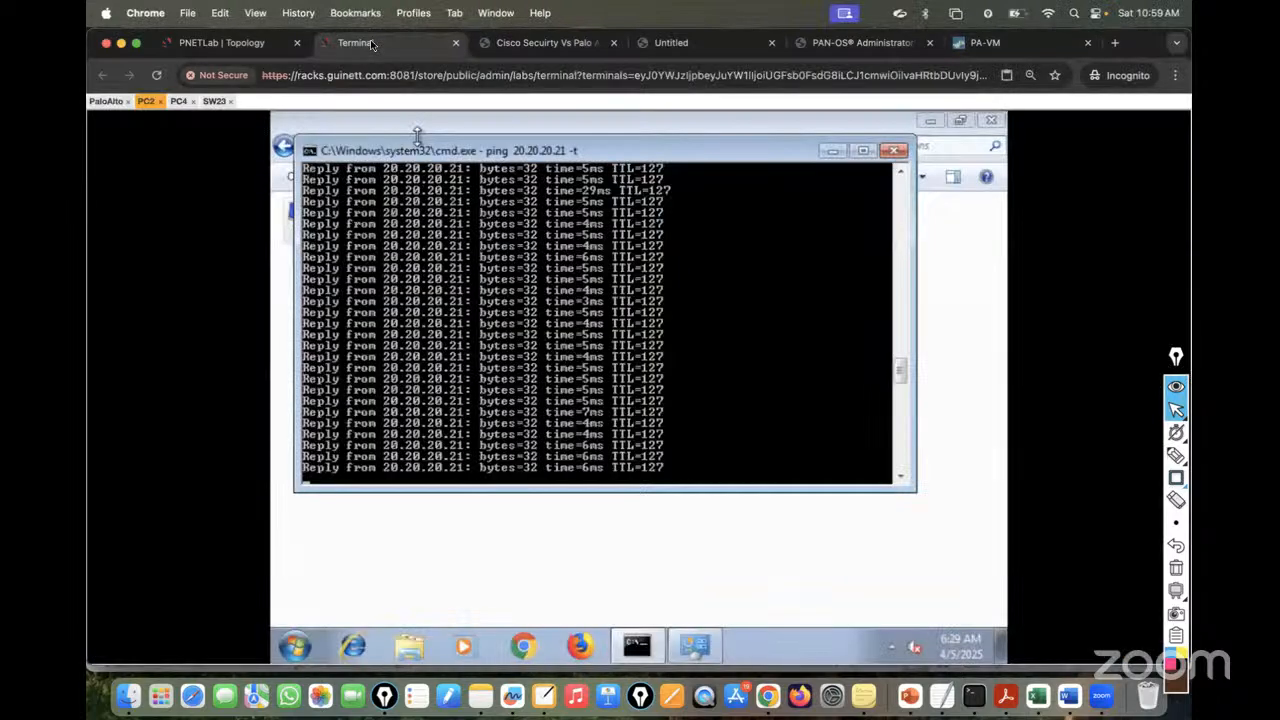
key(ctrl+c)
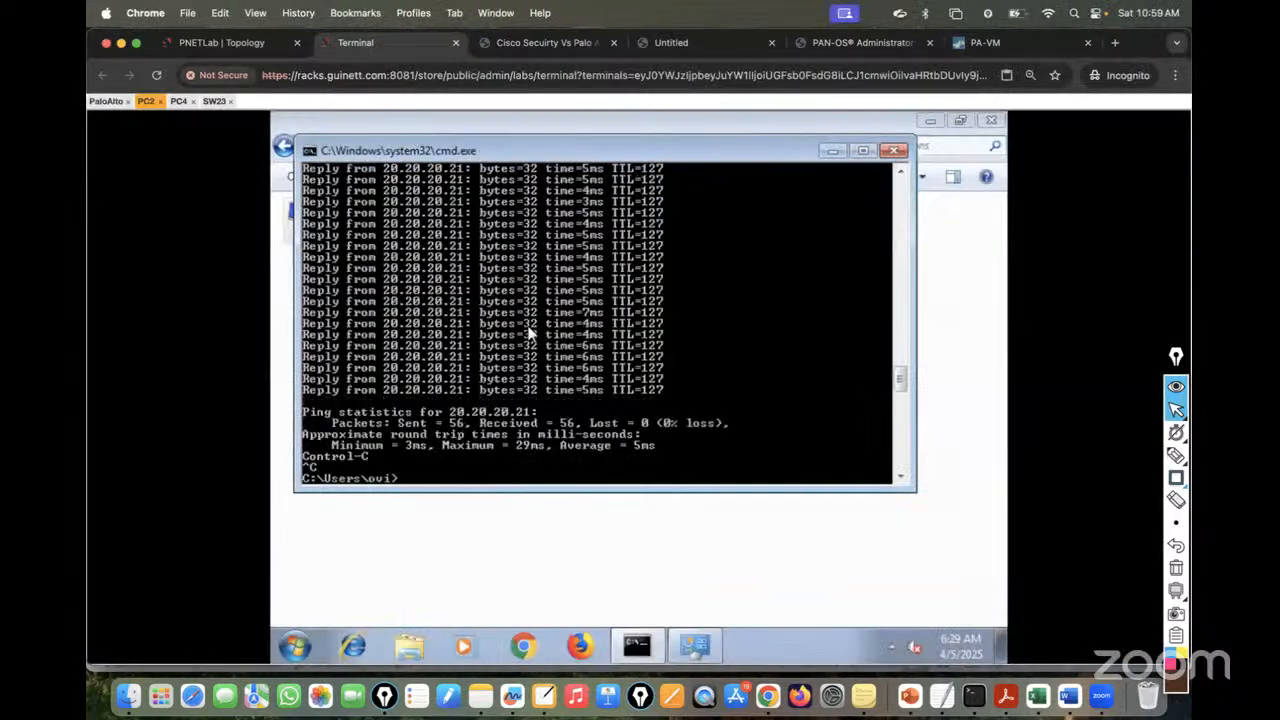
click(179, 101)
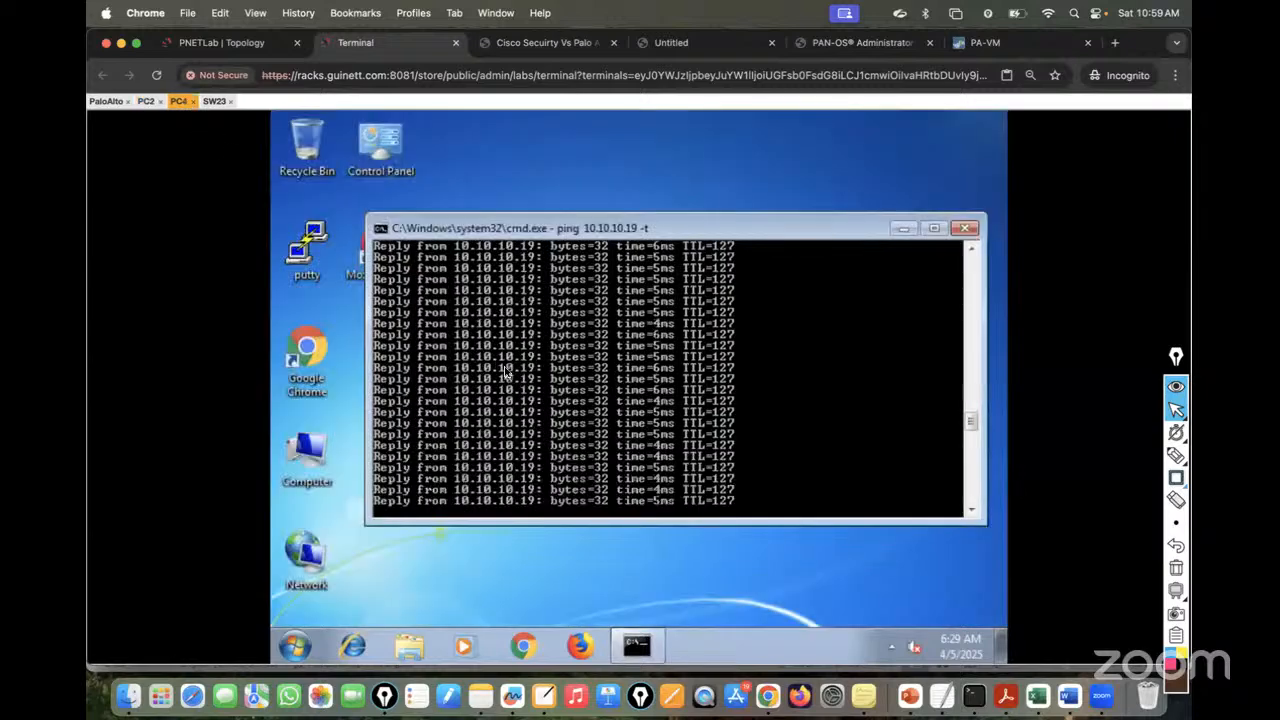
key(ctrl+c)
click(225, 44)
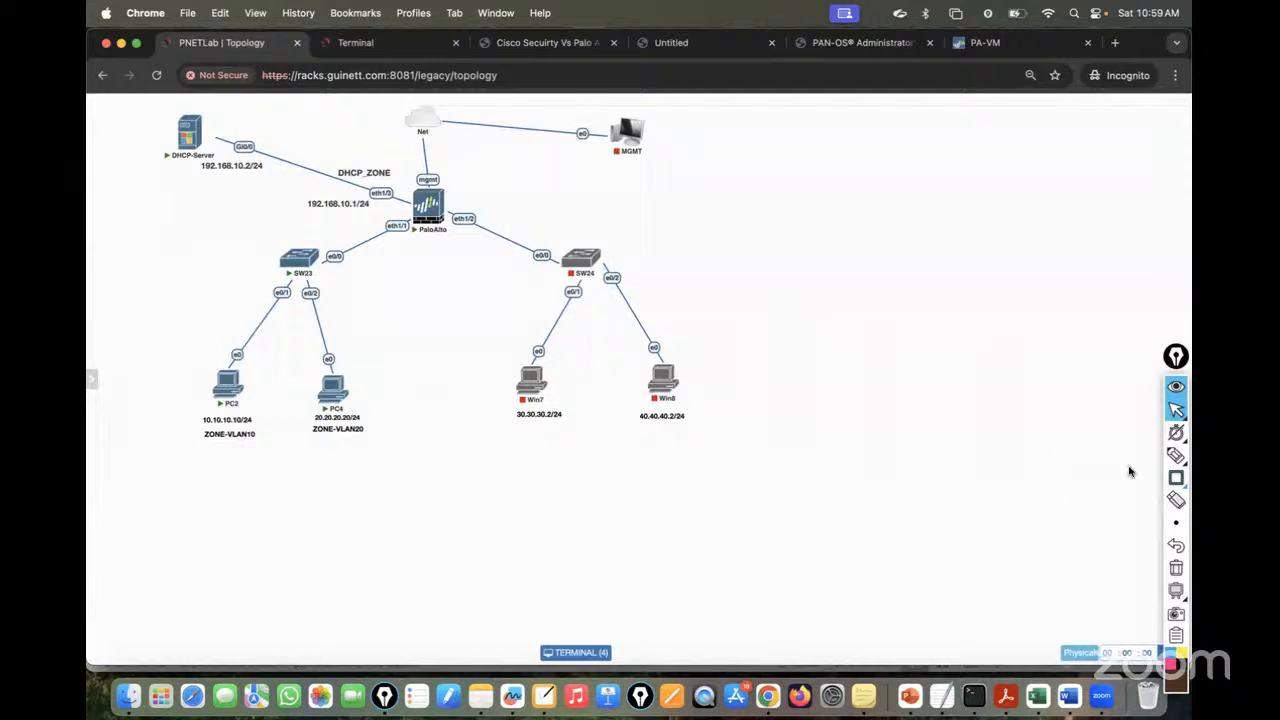
- Sketch Epic Pen notes circling the DHCP-Server and its link to the PaloAlto, then erase them
click(1176, 455)
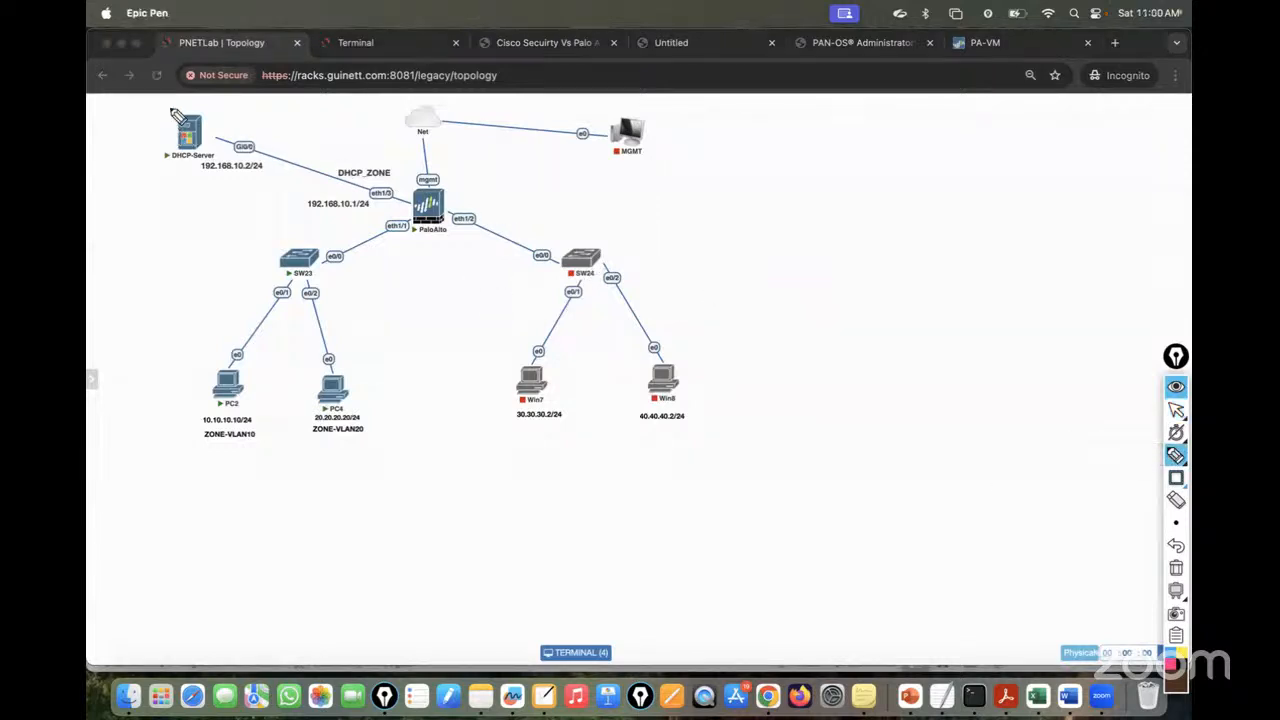
mouse_move(170, 108)
mouse_down()
mouse_move(165, 174)
mouse_move(272, 186)
mouse_move(272, 132)
mouse_move(168, 118)
mouse_up()
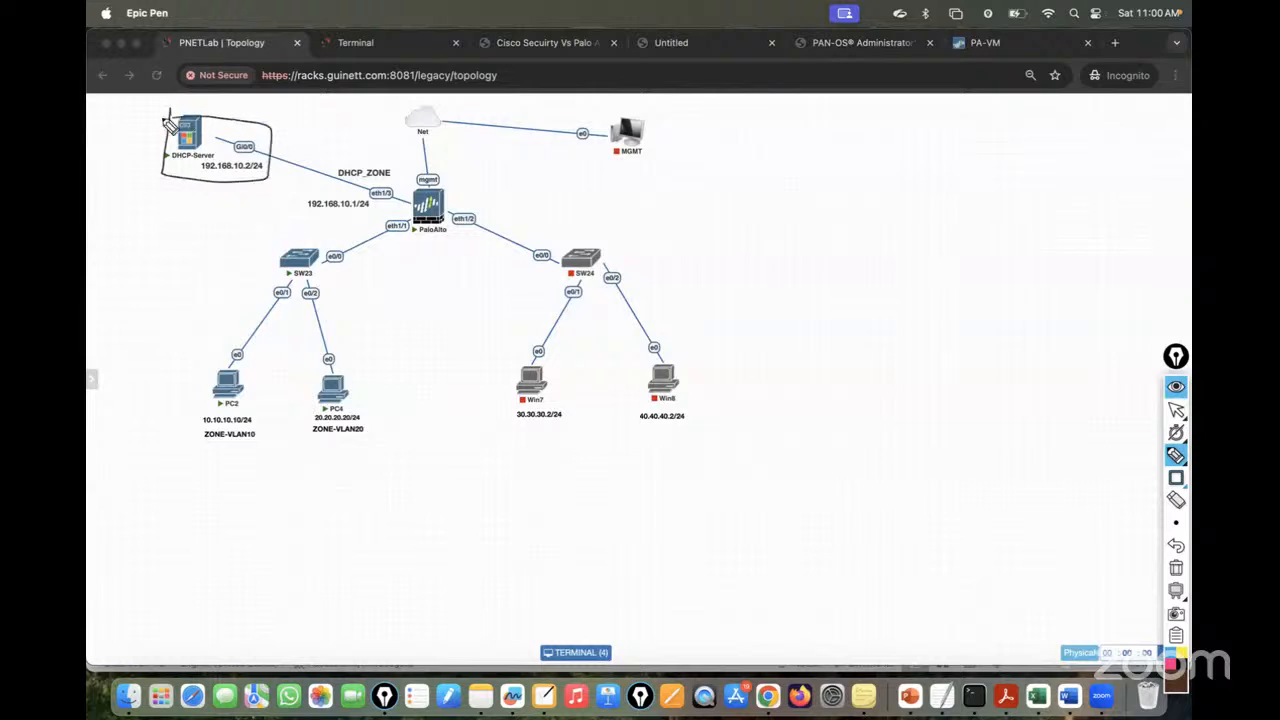
drag(256, 129, 345, 114)
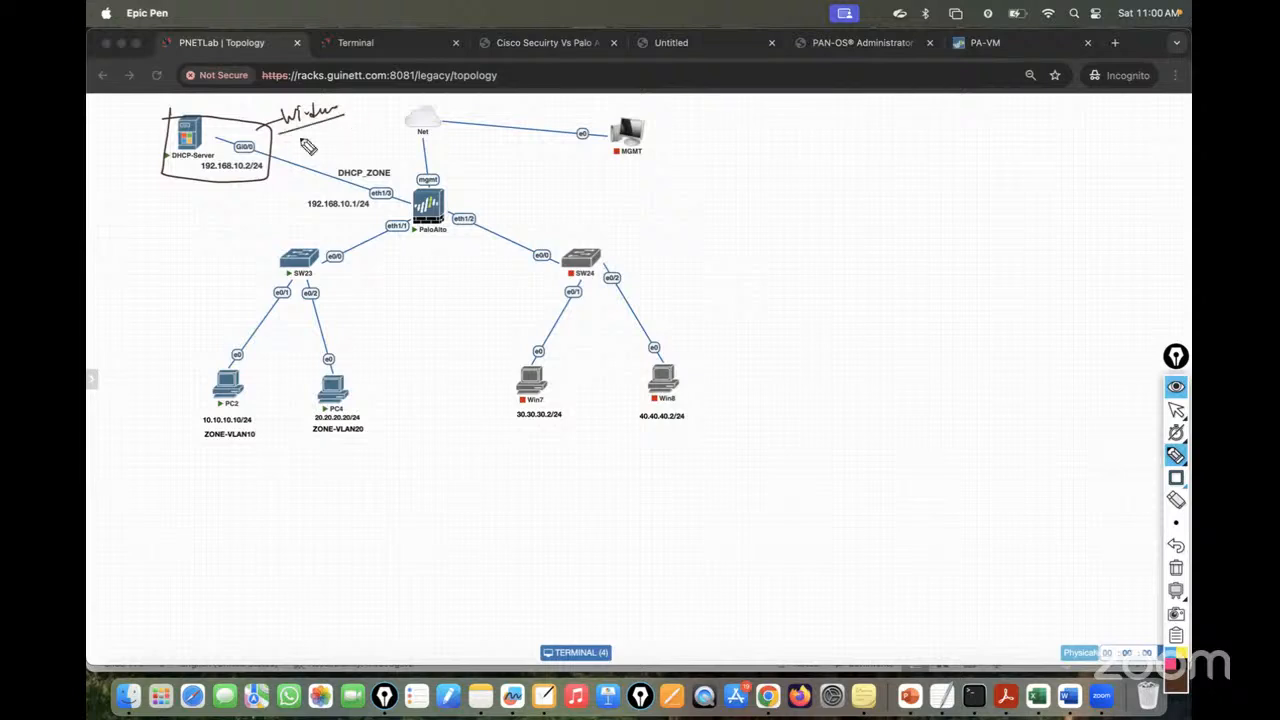
drag(268, 148, 410, 198)
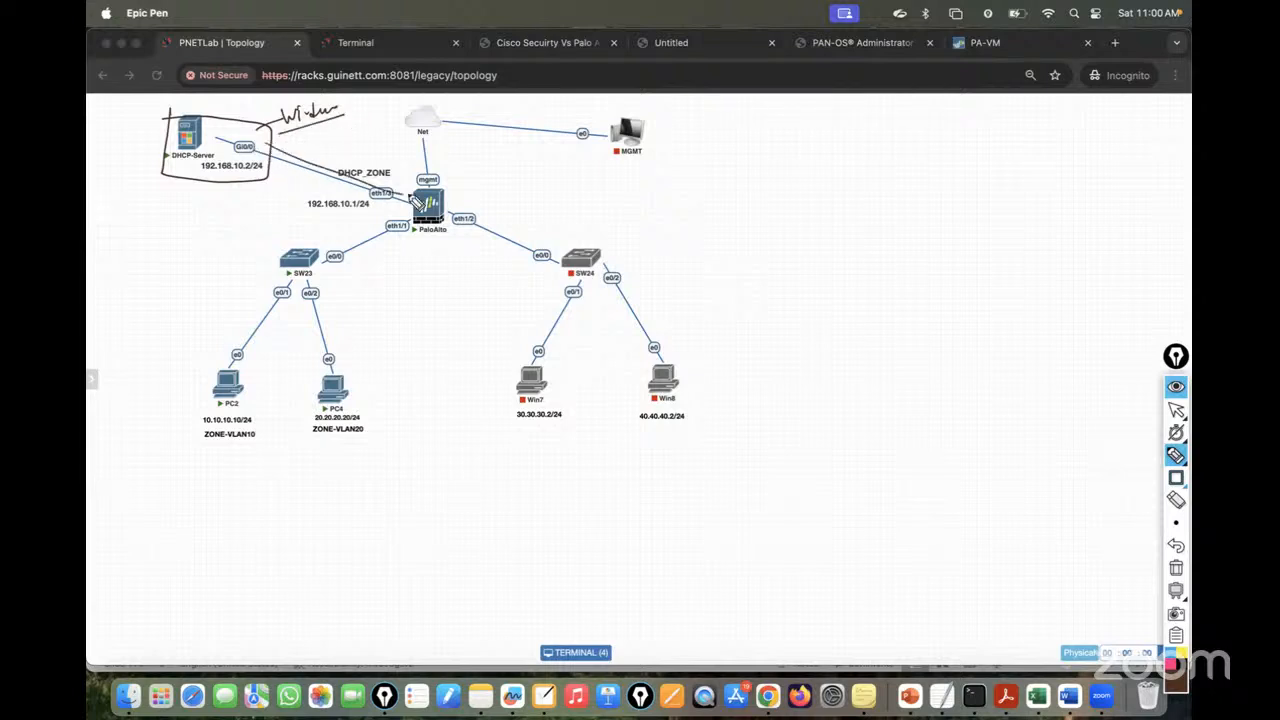
mouse_move(210, 148)
mouse_down()
mouse_move(165, 162)
mouse_move(232, 152)
mouse_move(415, 196)
mouse_move(385, 190)
mouse_move(371, 203)
mouse_up()
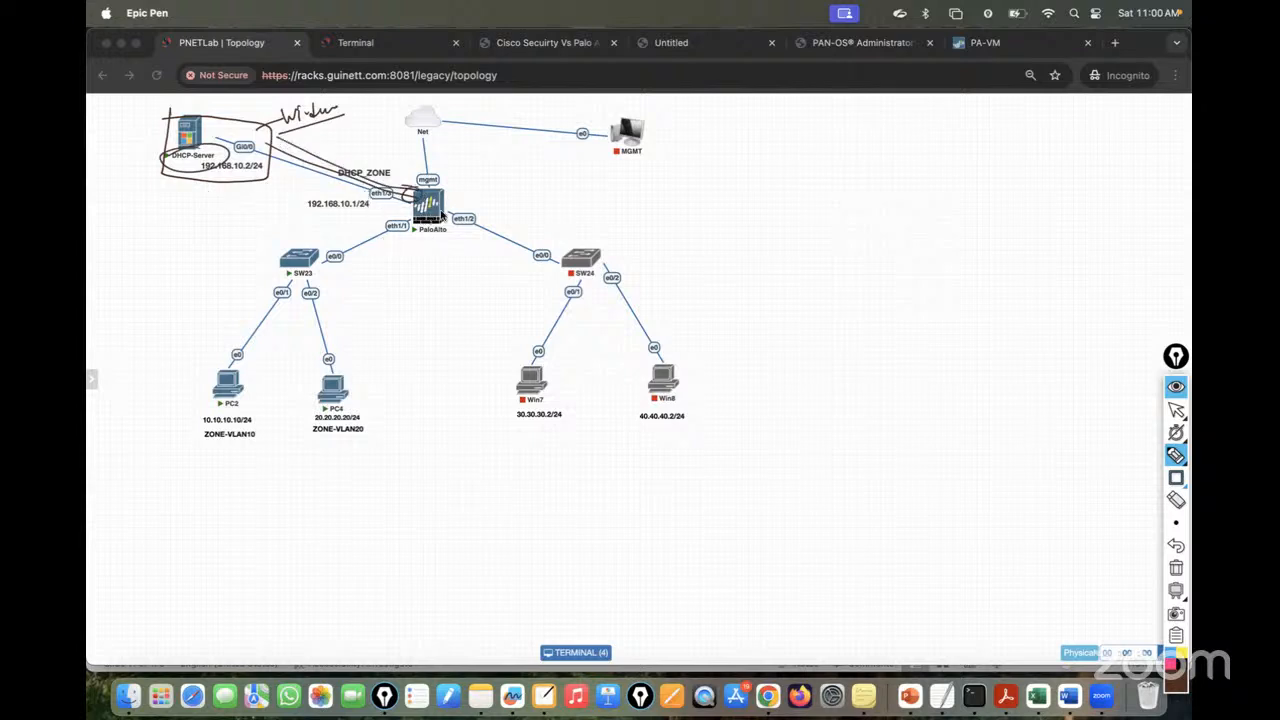
mouse_move(460, 211)
mouse_down()
mouse_move(606, 210)
mouse_move(620, 196)
mouse_move(632, 231)
mouse_up()
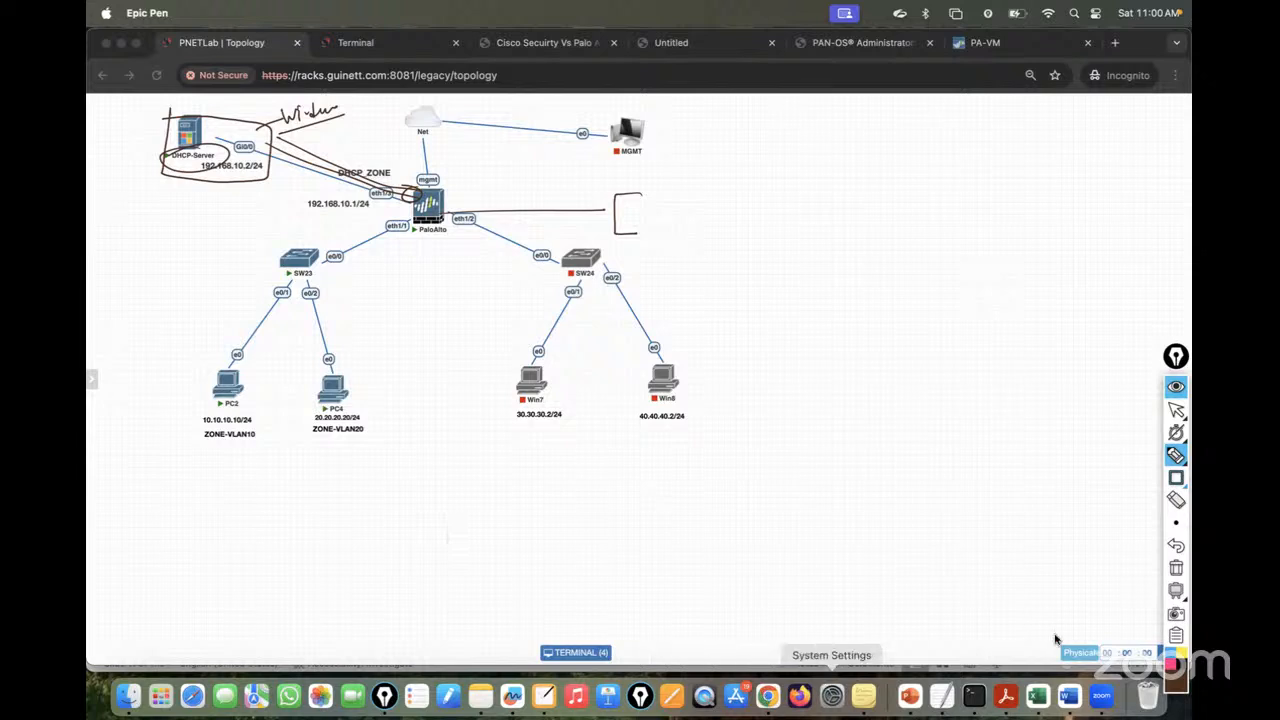
click(1176, 567)
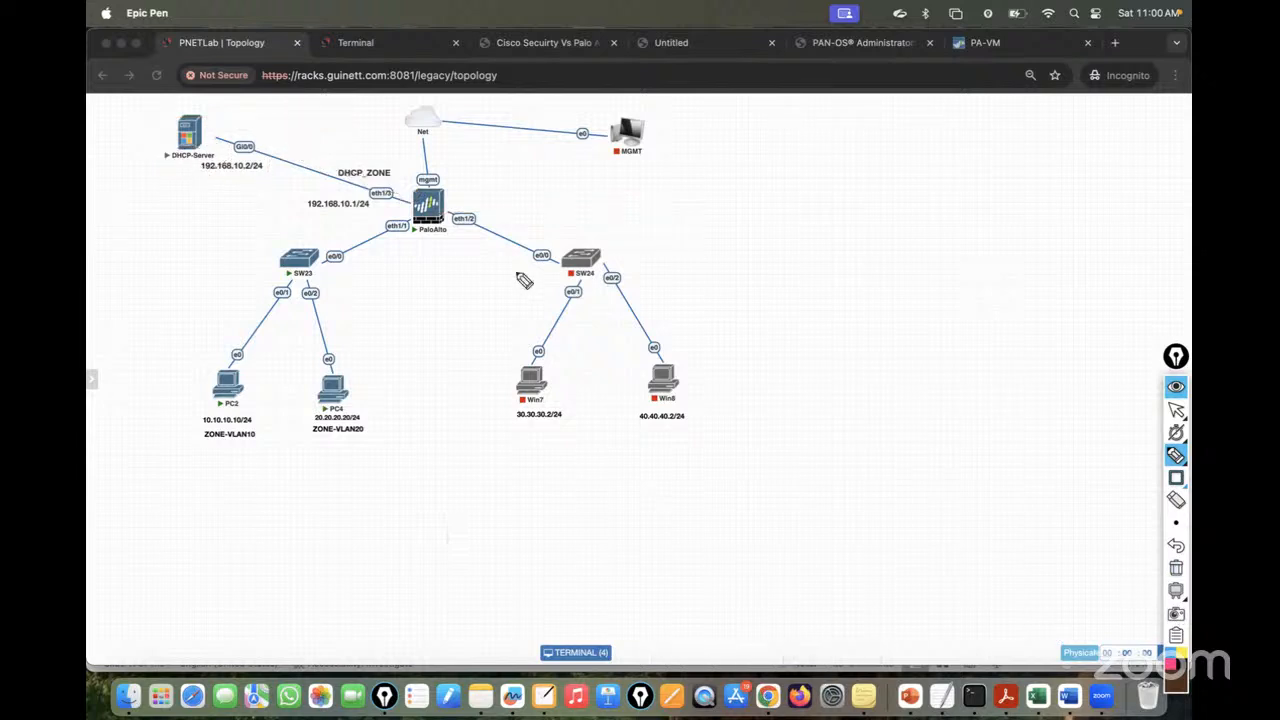
- Annotate the PaloAlto's eth1/2 as a Relay Agent, then clear the ink
mouse_move(450, 210)
mouse_down()
mouse_move(630, 182)
mouse_move(672, 208)
mouse_move(613, 224)
mouse_move(664, 212)
mouse_up()
mouse_move(712, 205)
mouse_down()
mouse_move(734, 178)
mouse_move(760, 200)
mouse_move(806, 196)
mouse_up()
drag(684, 242, 872, 210)
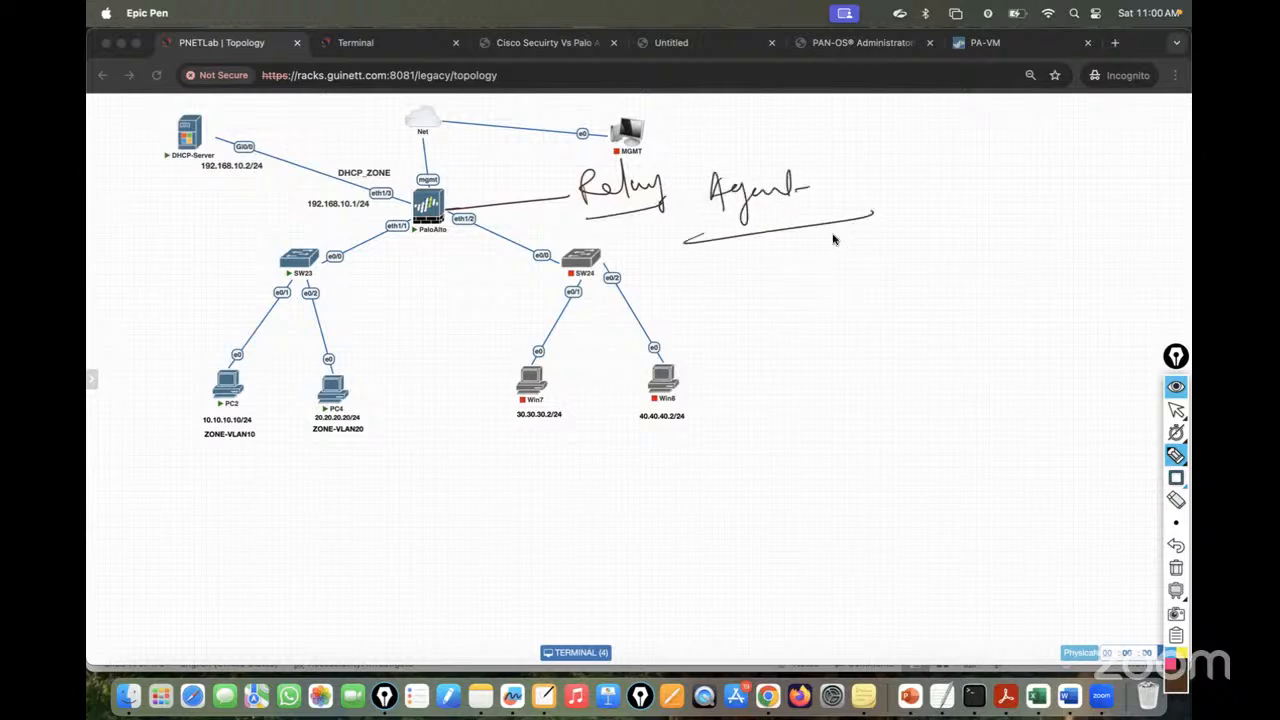
click(1174, 566)
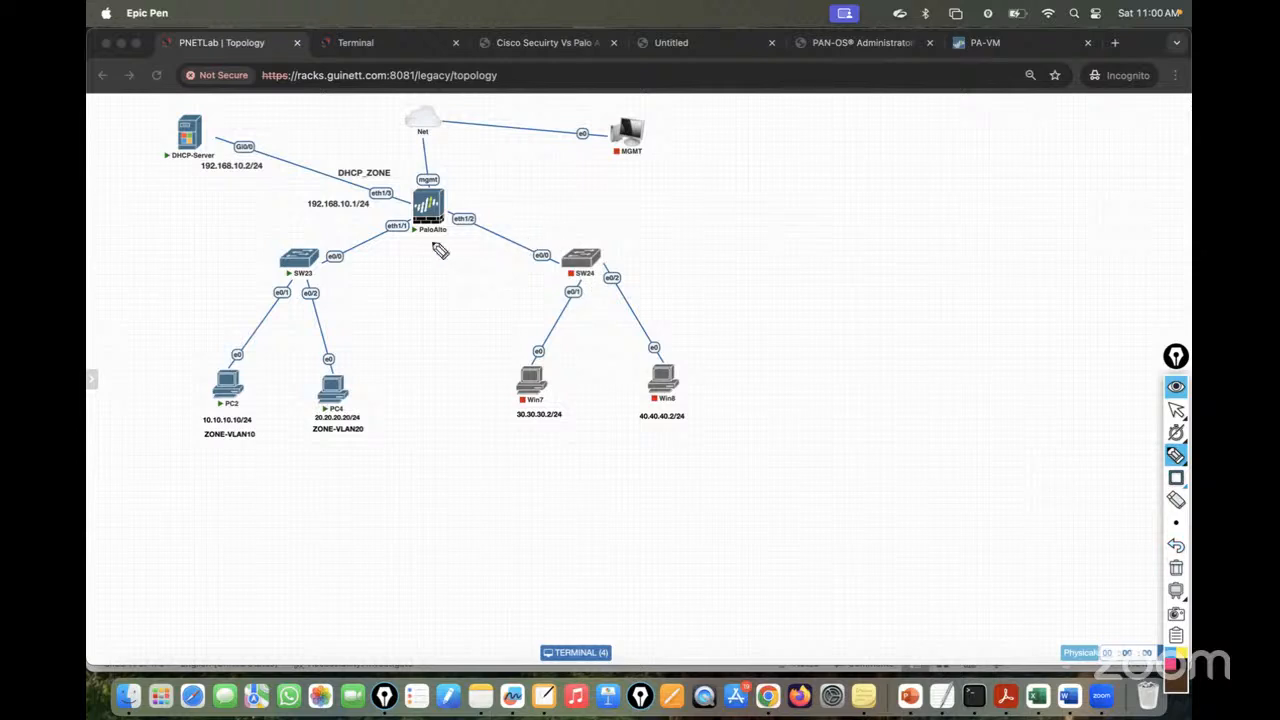
- Circle the PaloAlto and DHCP-Server nodes, erase the ink, and open the DHCP-Server console
drag(432, 262, 408, 178)
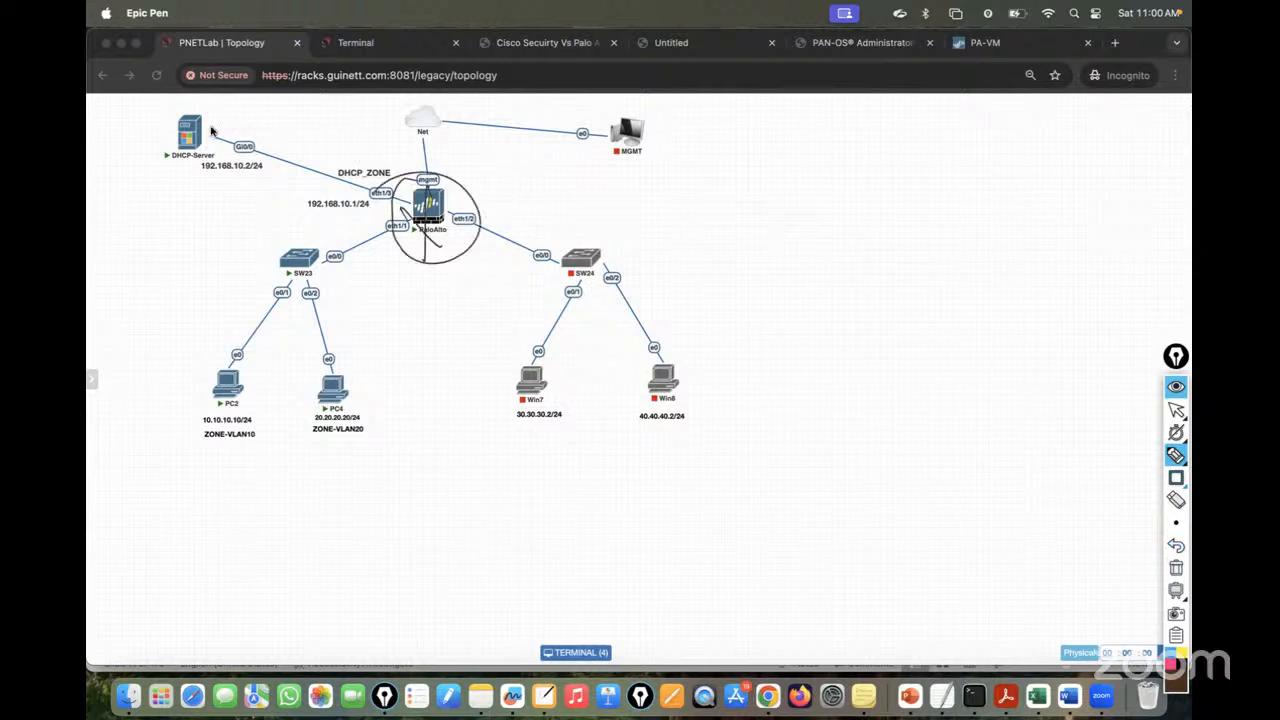
drag(180, 116, 114, 143)
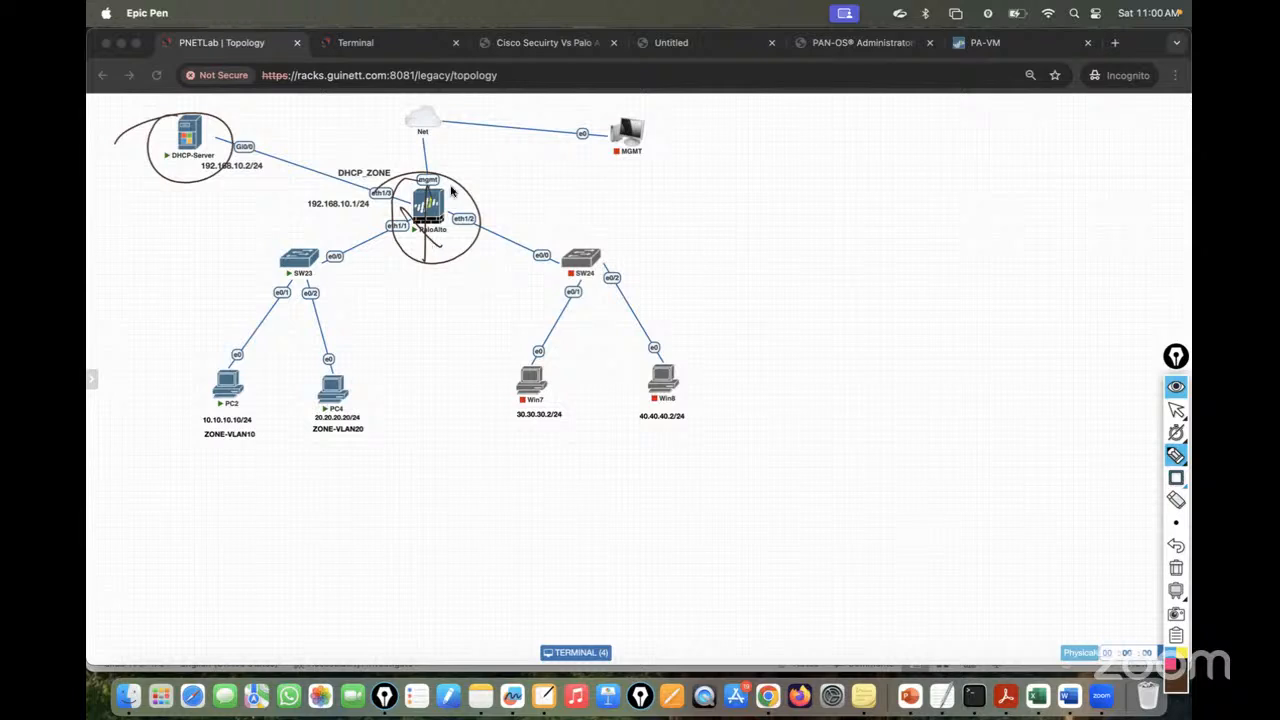
click(1176, 567)
click(1176, 411)
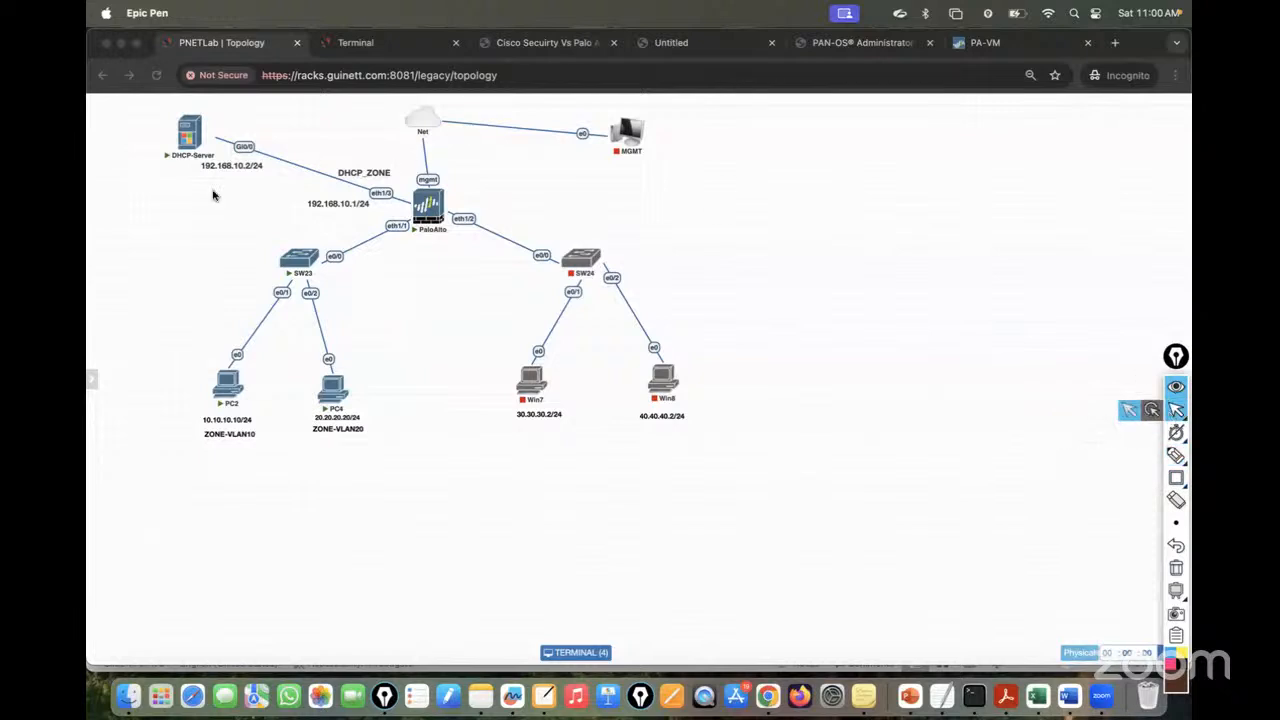
click(186, 137)
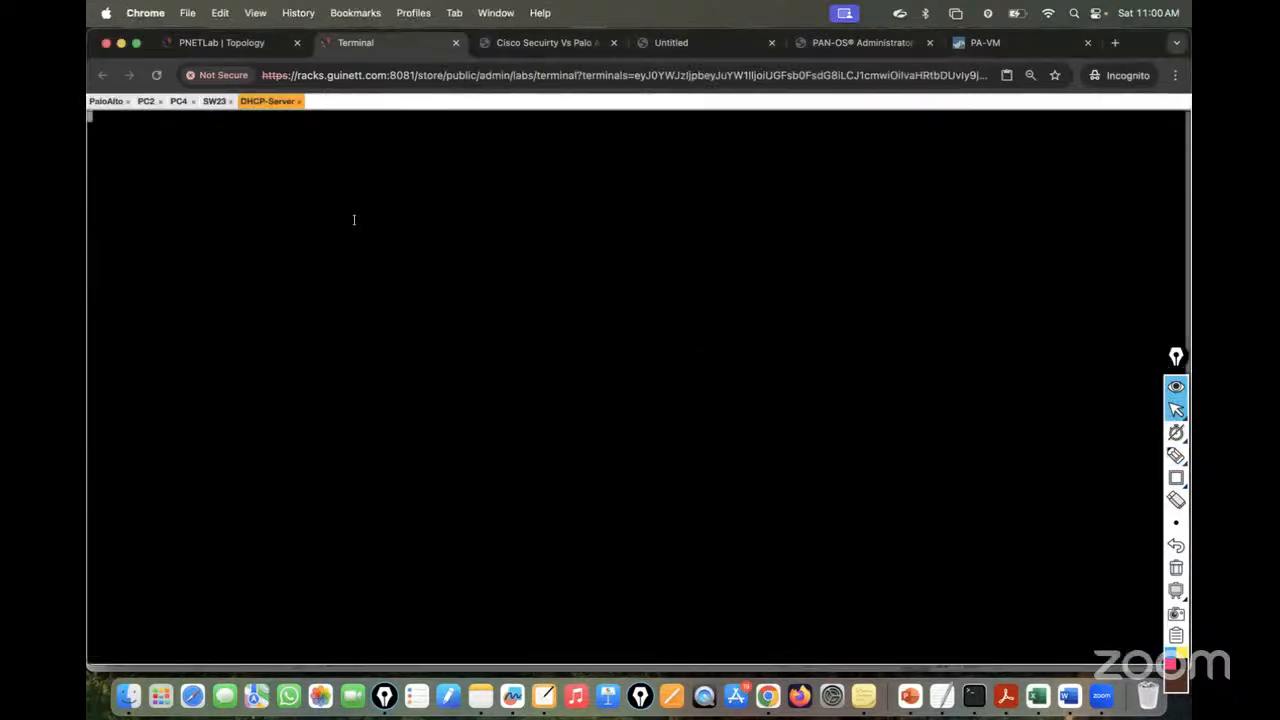
- Enter privileged mode on the DHCP-Server and run 'sh run | sec dhcp'
click(214, 101)
click(268, 101)
key(Return)
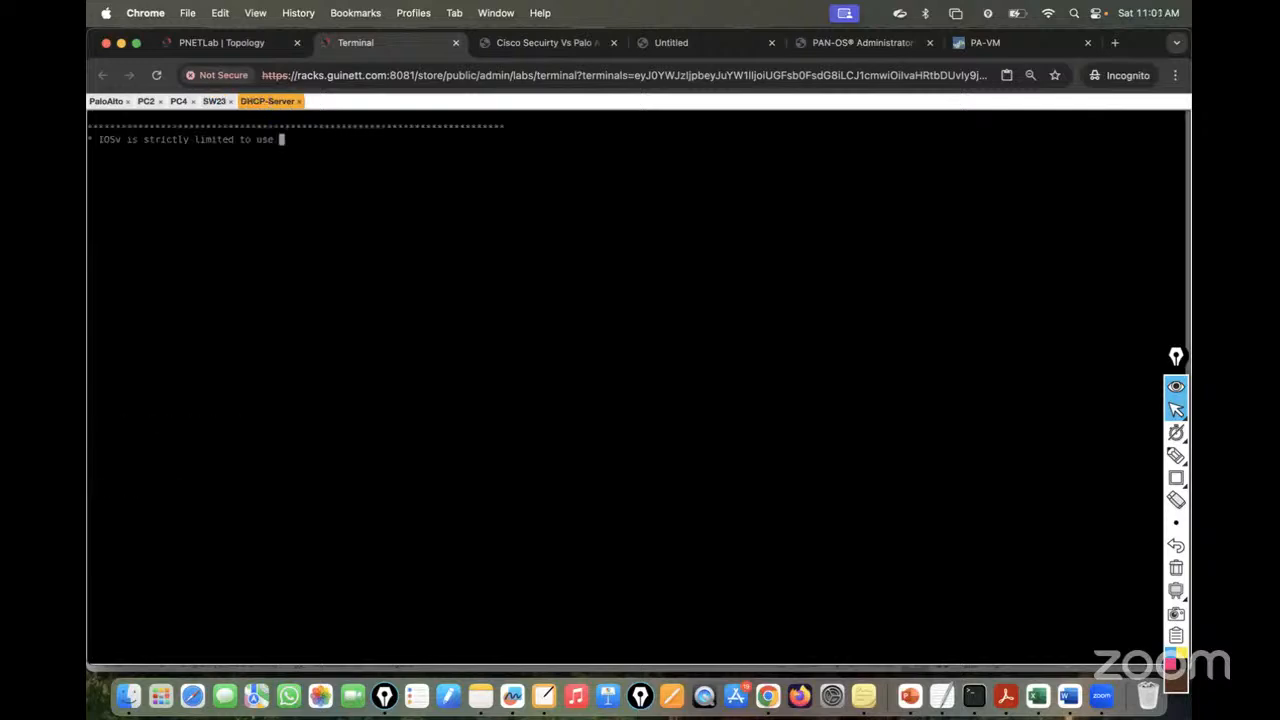
key(Return)
key(Return)
key(Return)
key(Return)
key(Return)
key(Return)
key(Return)
key(Return)
key(Return)
key(Return)
key(Return)
key(Return)
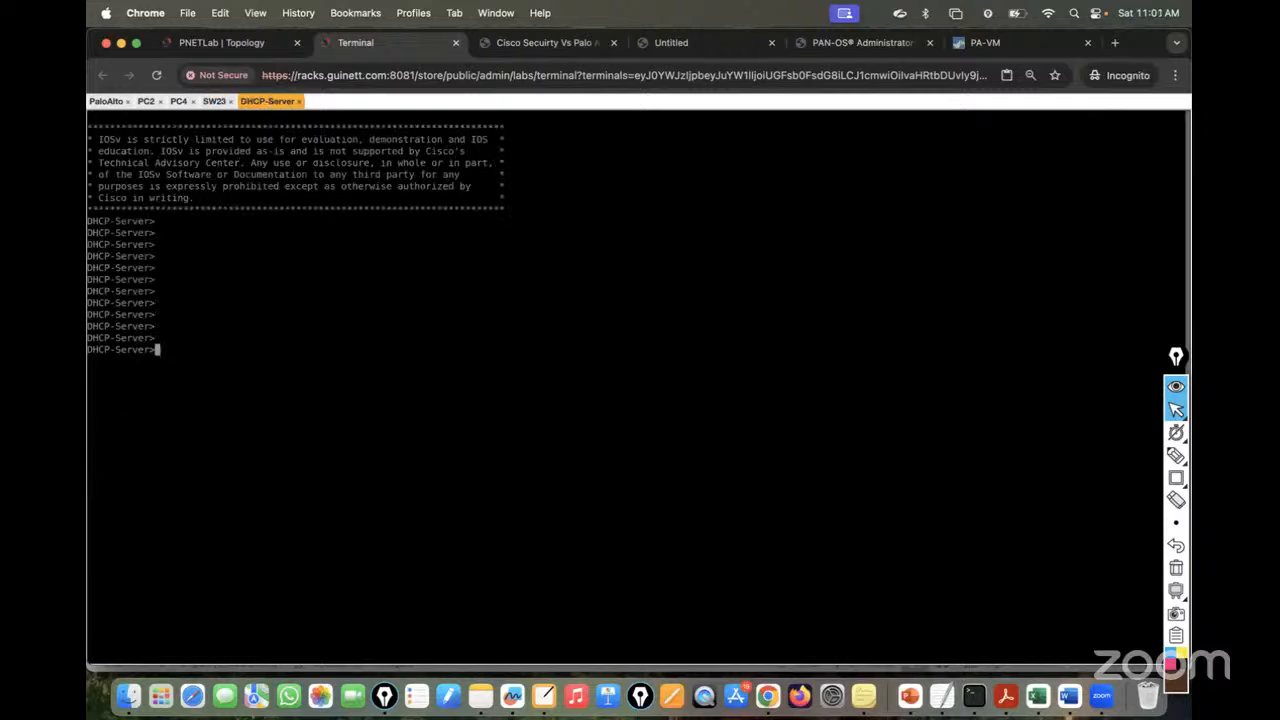
text(en)
key(Return)
key(Return)
key(Return)
key(Return)
key(Return)
key(Return)
key(Return)
text(sh )
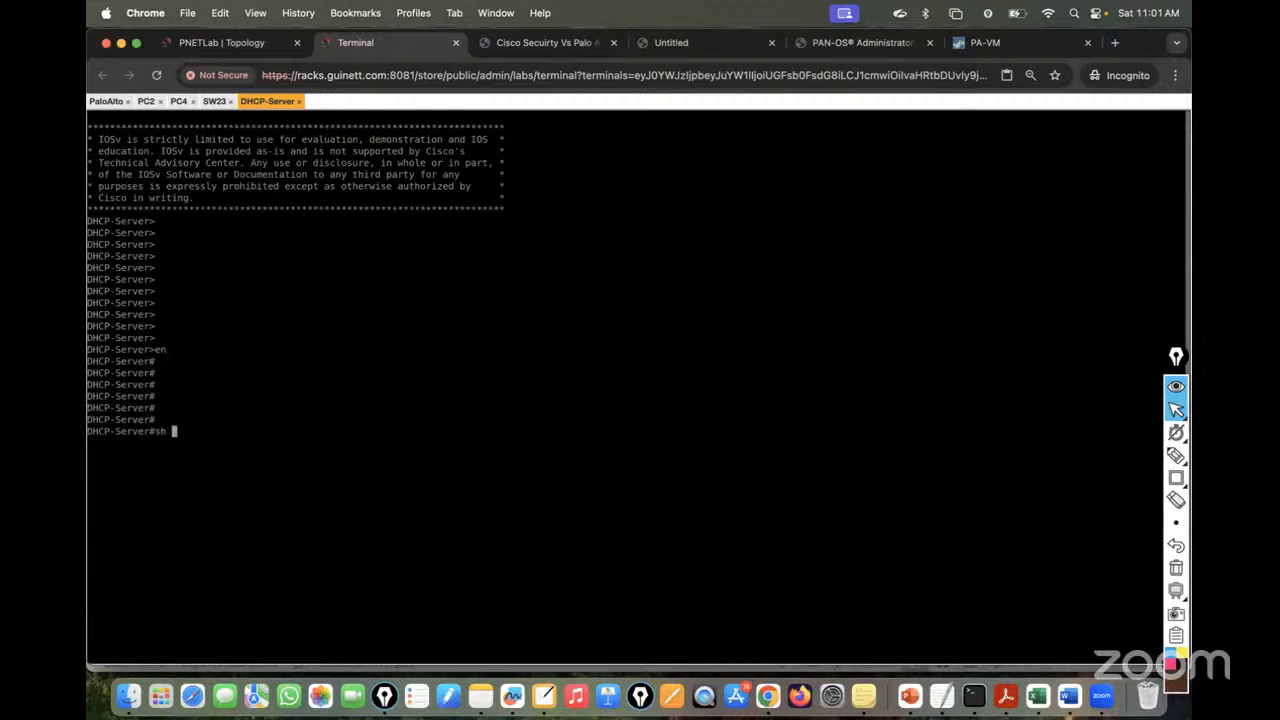
text(run | sec dhcp)
key(Return)
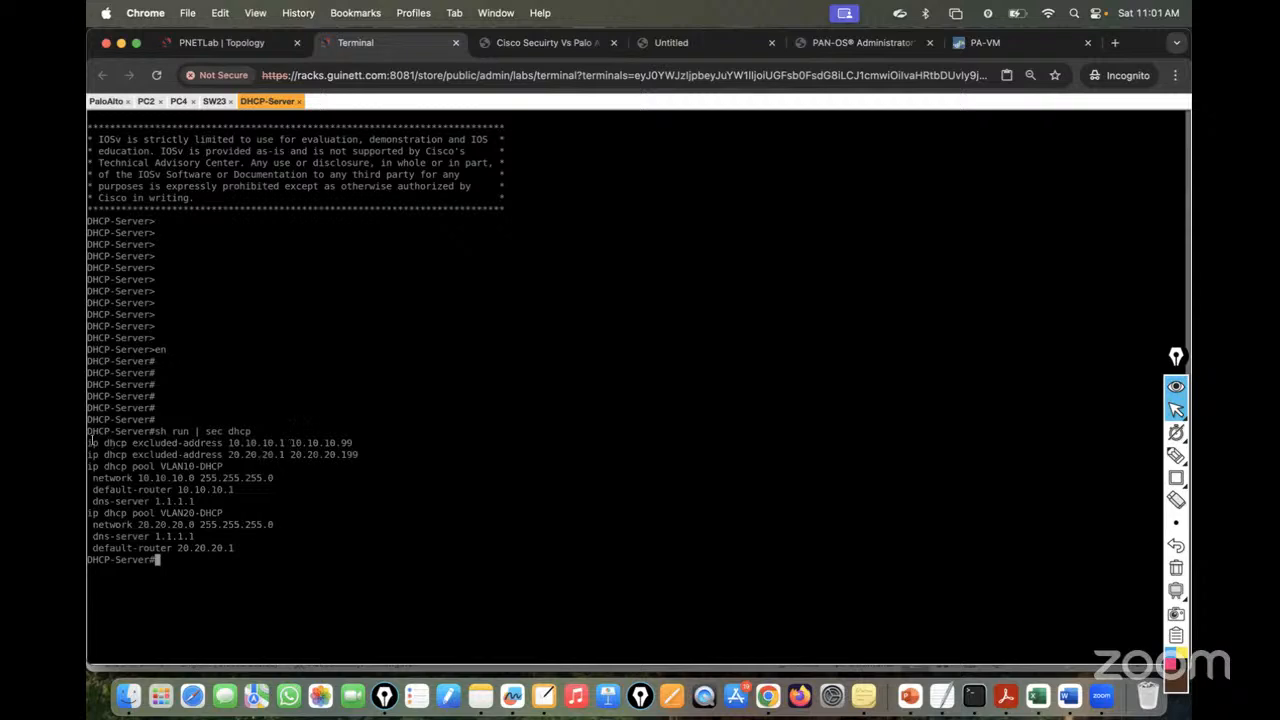
- Highlight the excluded ranges and VLAN10-DHCP pool lines, including DNS 1.1.1.1
drag(89, 440, 353, 442)
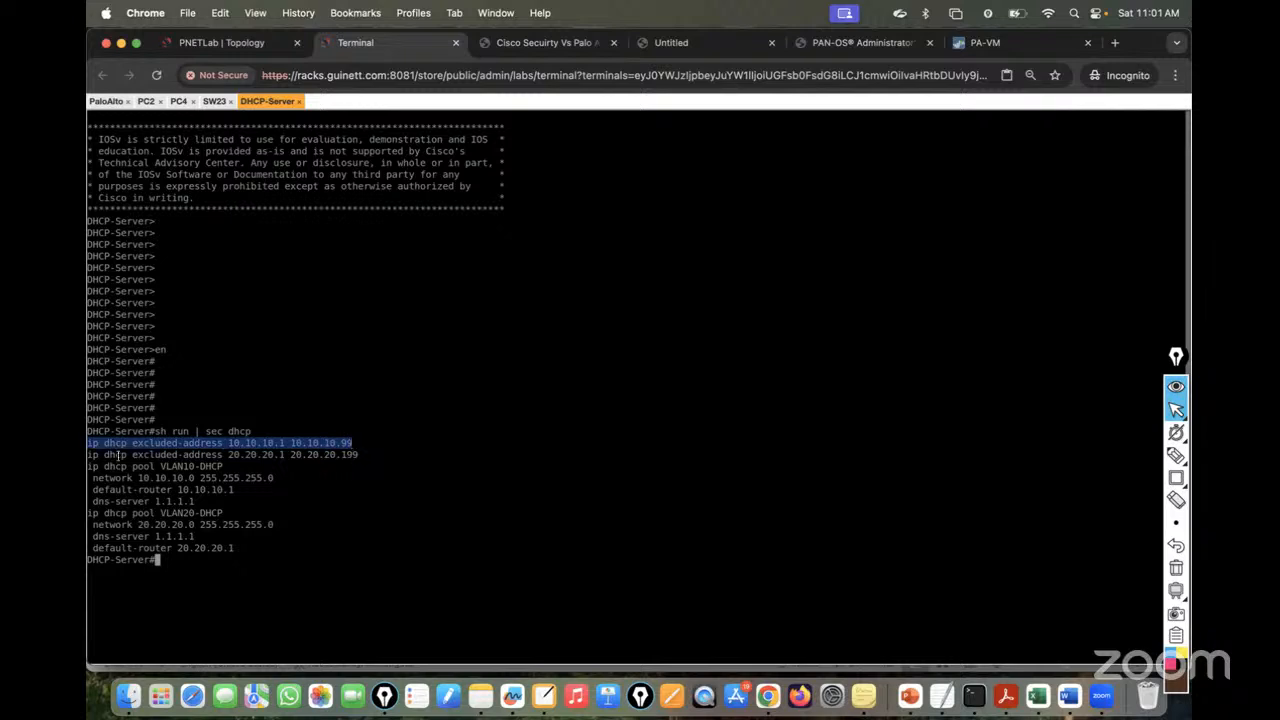
drag(91, 455, 367, 455)
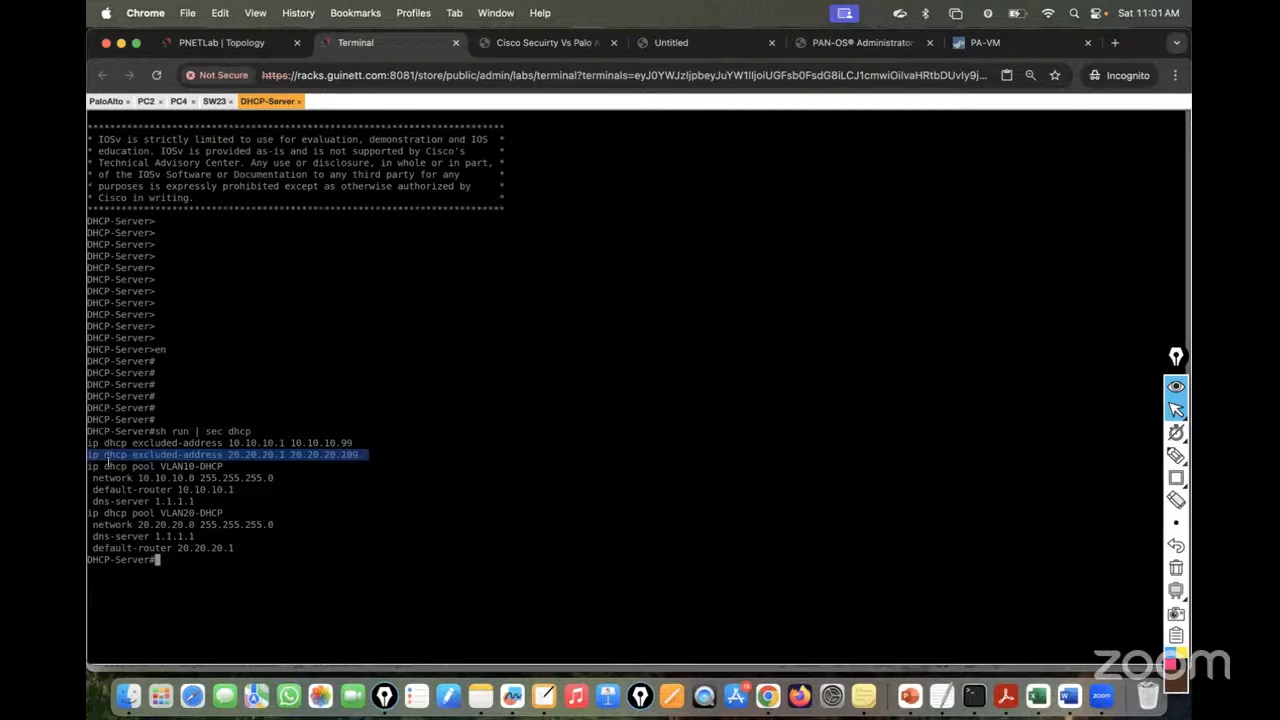
drag(90, 466, 238, 466)
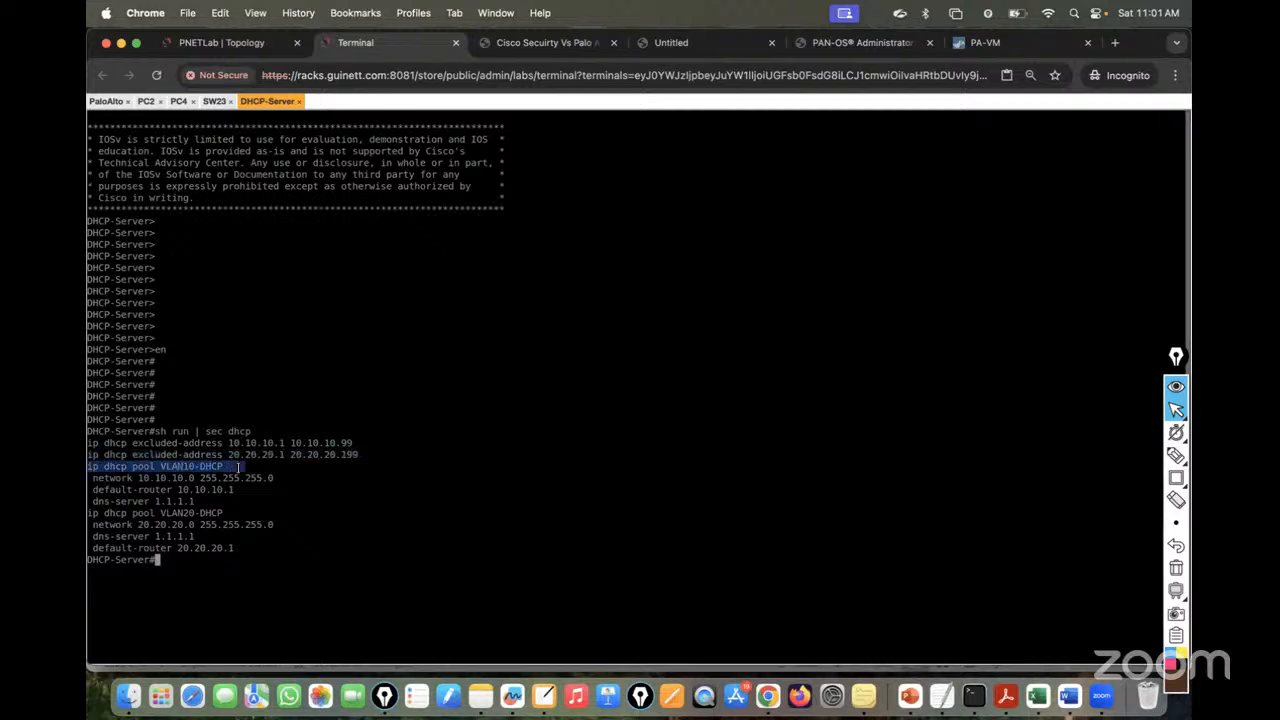
drag(93, 478, 116, 490)
drag(190, 502, 252, 545)
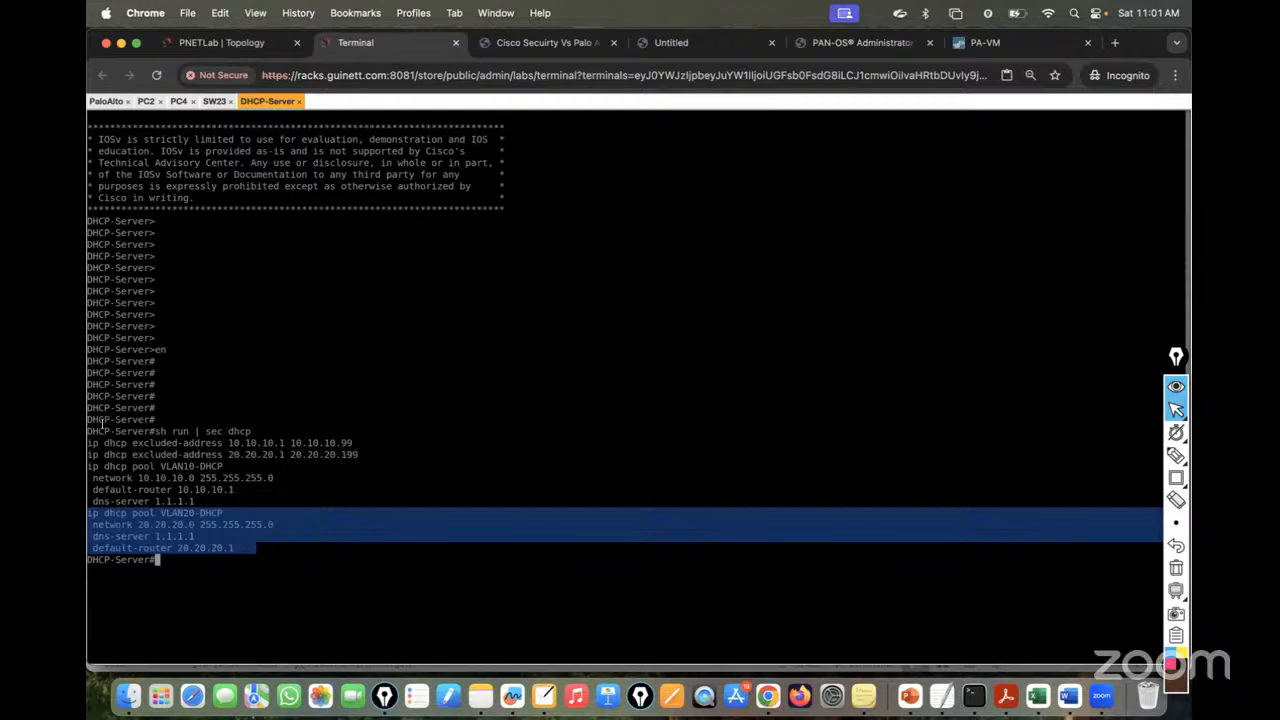
drag(89, 440, 241, 542)
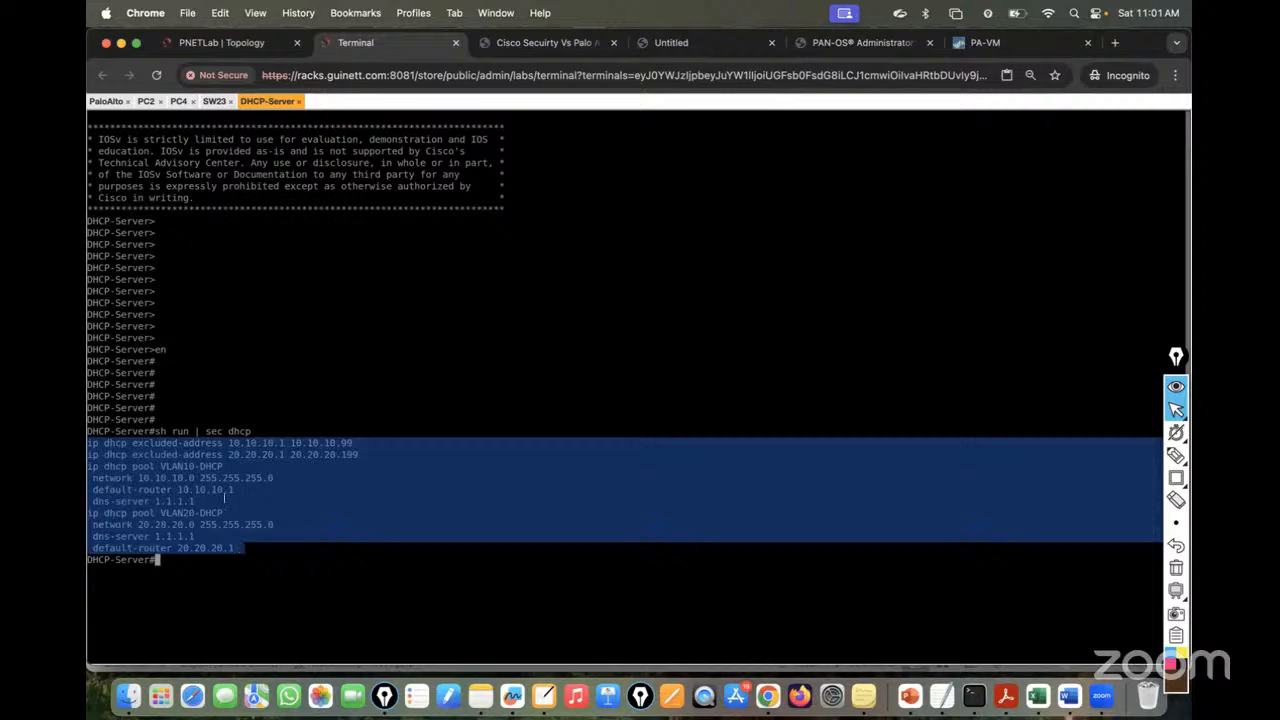
click(210, 43)
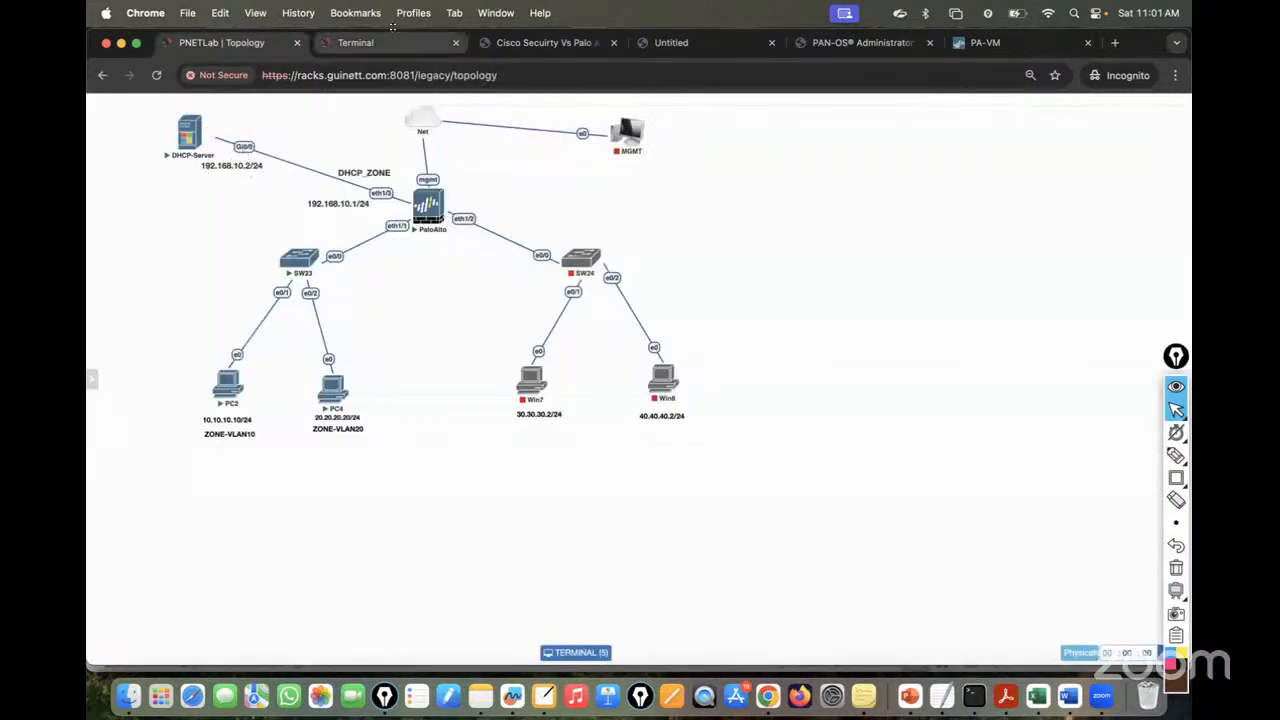
click(369, 47)
- Run 'sh ip int brief' to confirm the server's 192.168.10.2 address
text(sh)
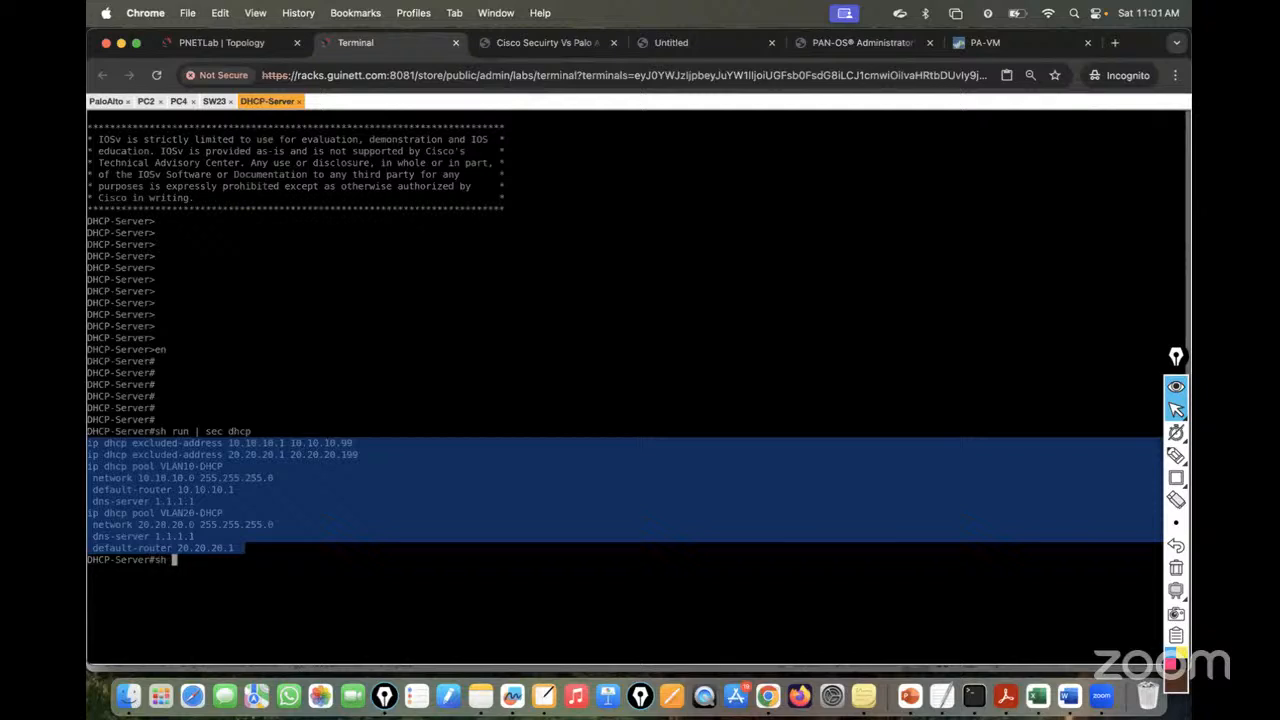
text( ip int bri)
key(Tab)
key(Return)
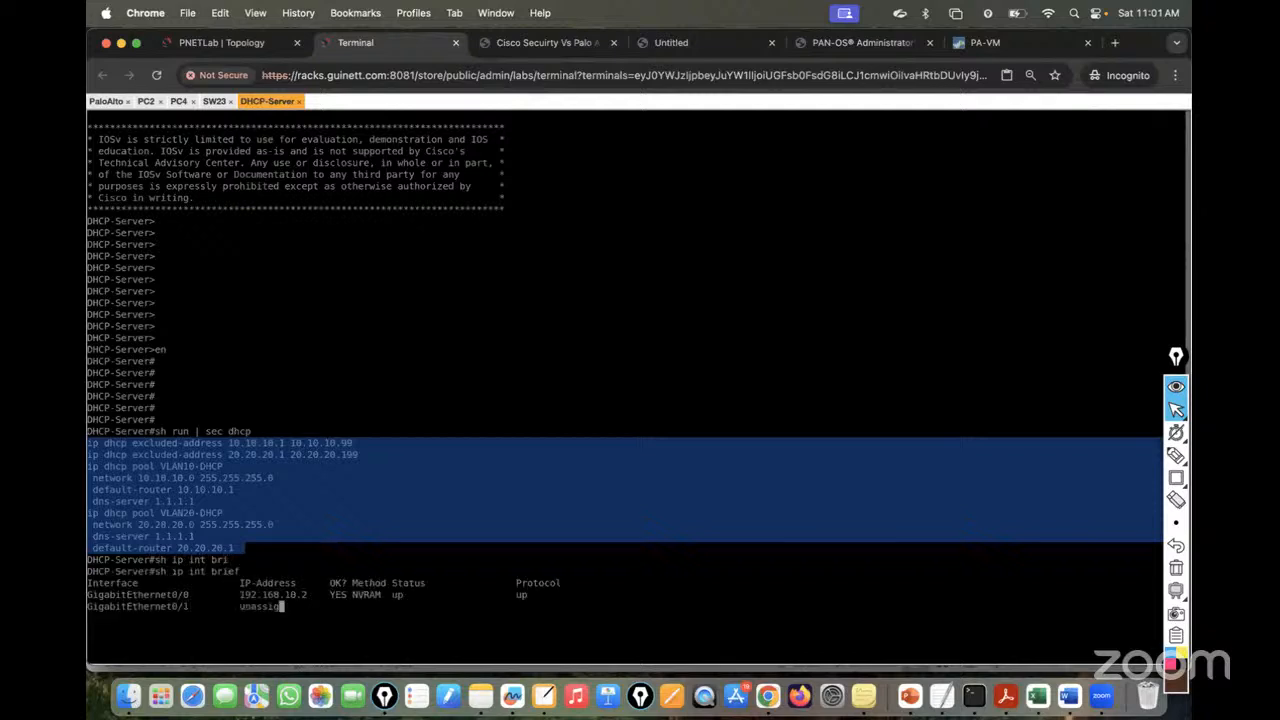
drag(241, 594, 320, 594)
key(Return)
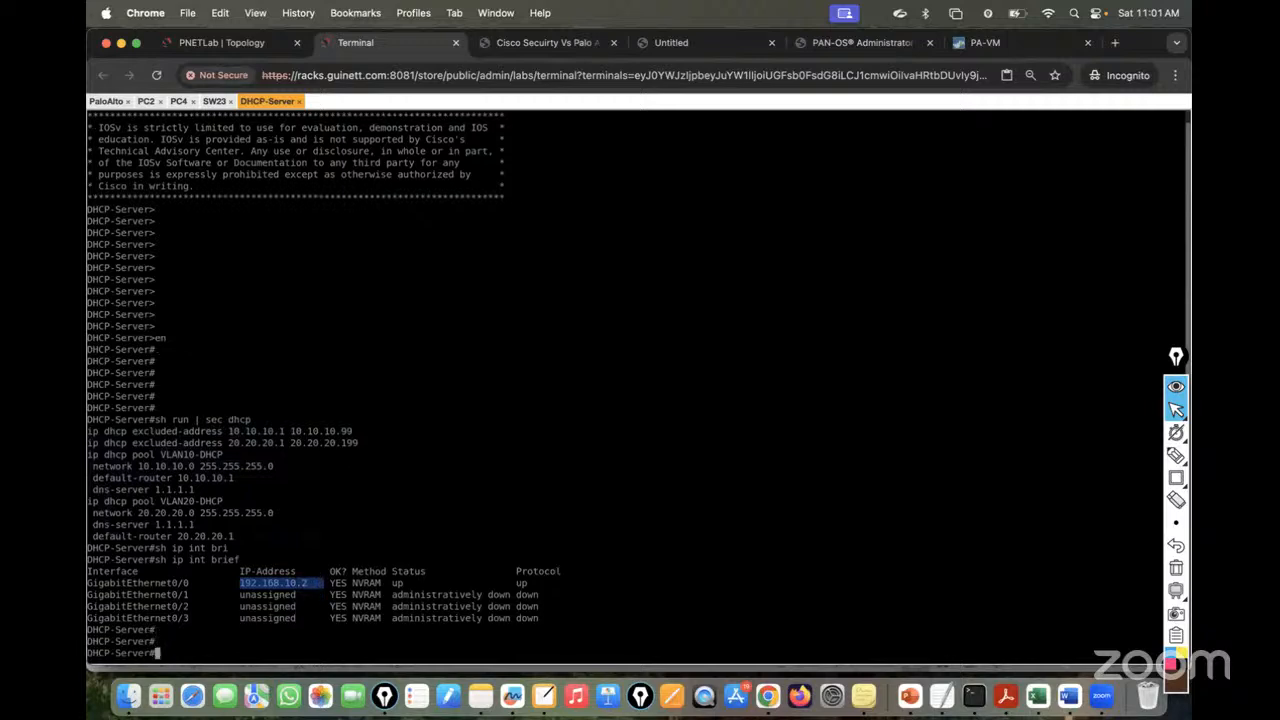
- Run 'sh run | i route' and highlight the default route via 192.168.10.1
text(sh run | s)
key(BackSpace)
text(i p)
key(BackSpace)
text(route)
key(Return)
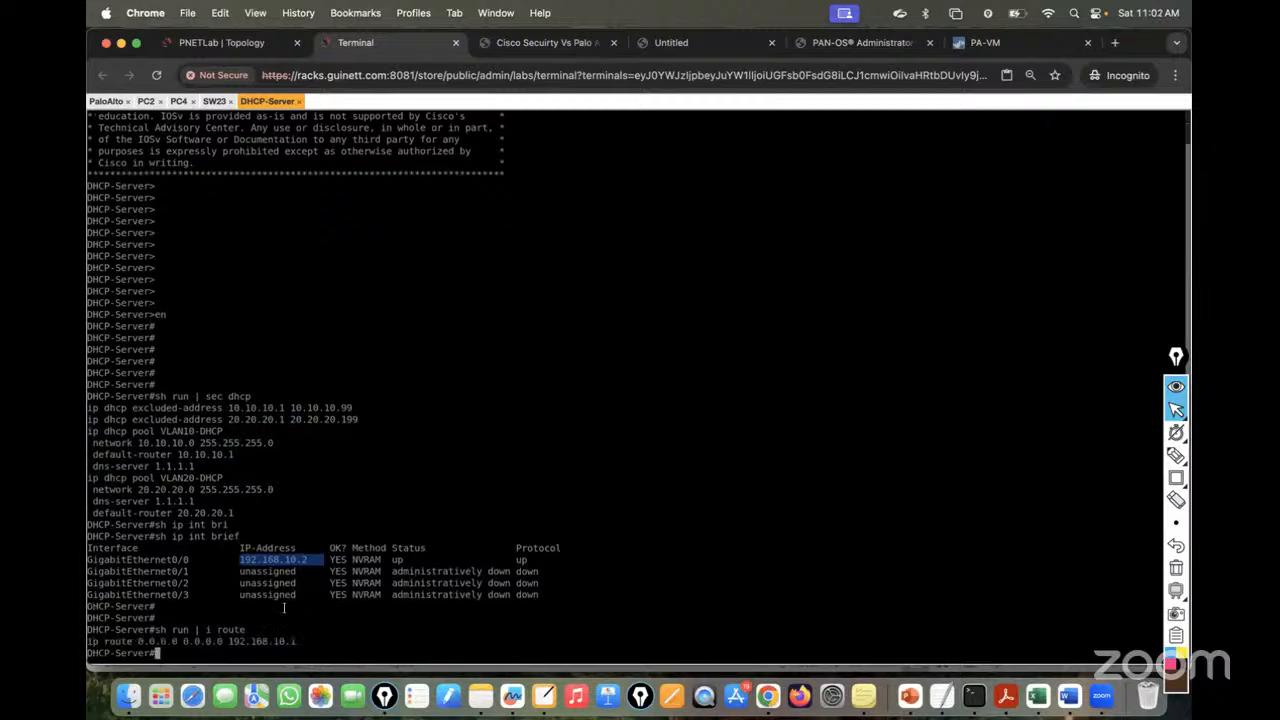
drag(88, 641, 301, 640)
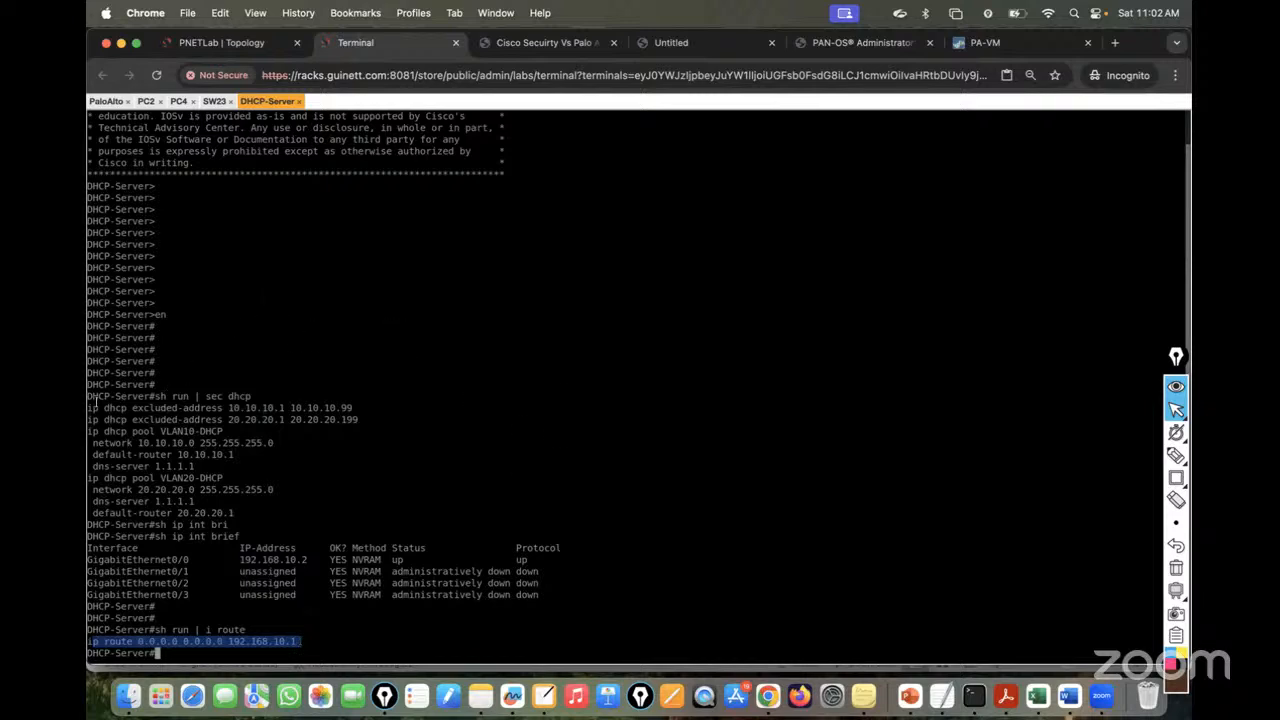
drag(89, 397, 301, 641)
key(Return)
key(Return)
key(Return)
key(Return)
key(Return)
key(Return)
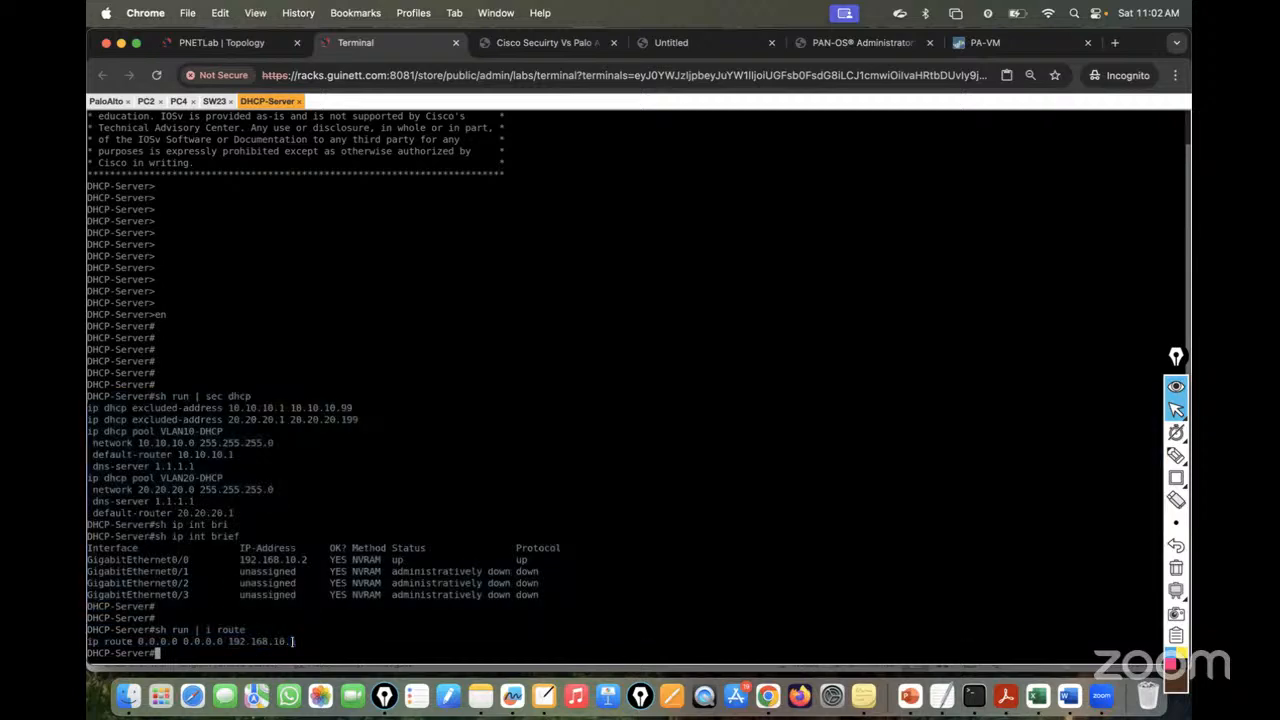
key(Return)
key(Return)
key(Return)
key(Return)
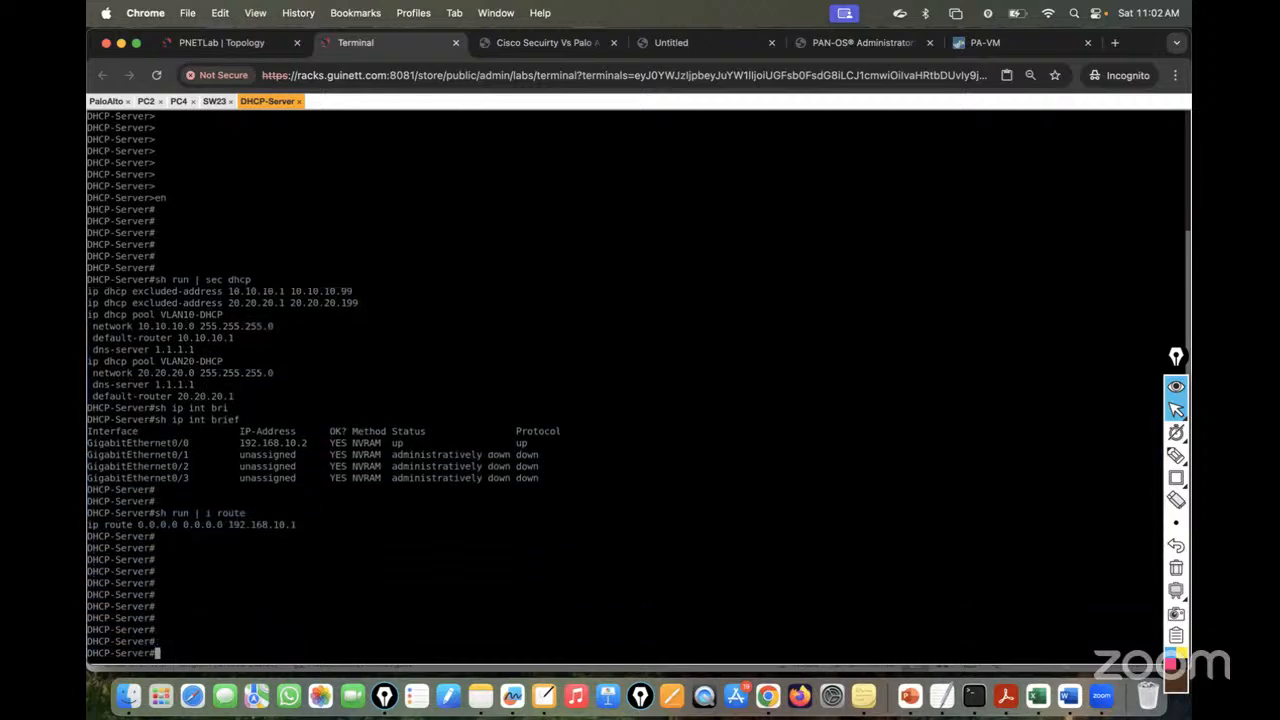
drag(89, 280, 316, 530)
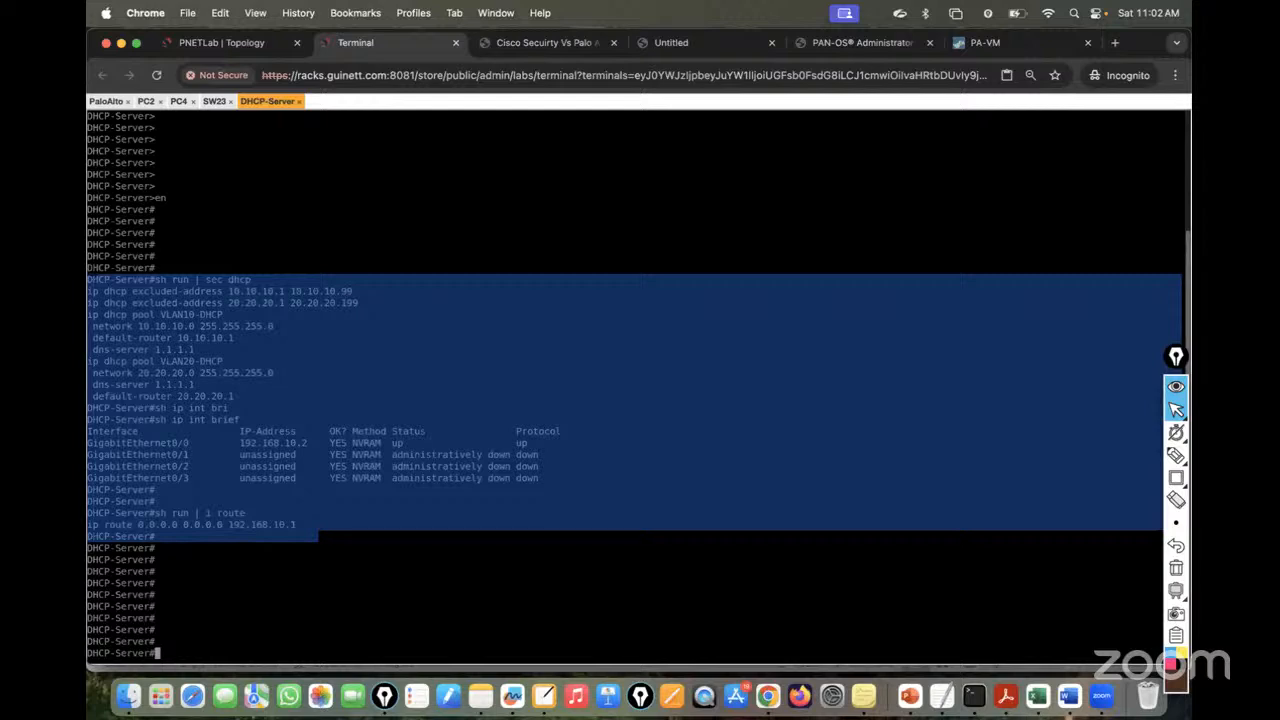
click(550, 569)
- Show 'sh run int GigabitEthernet0/0', displaying 192.168.10.2 255.255.255.0
text(sh run int)
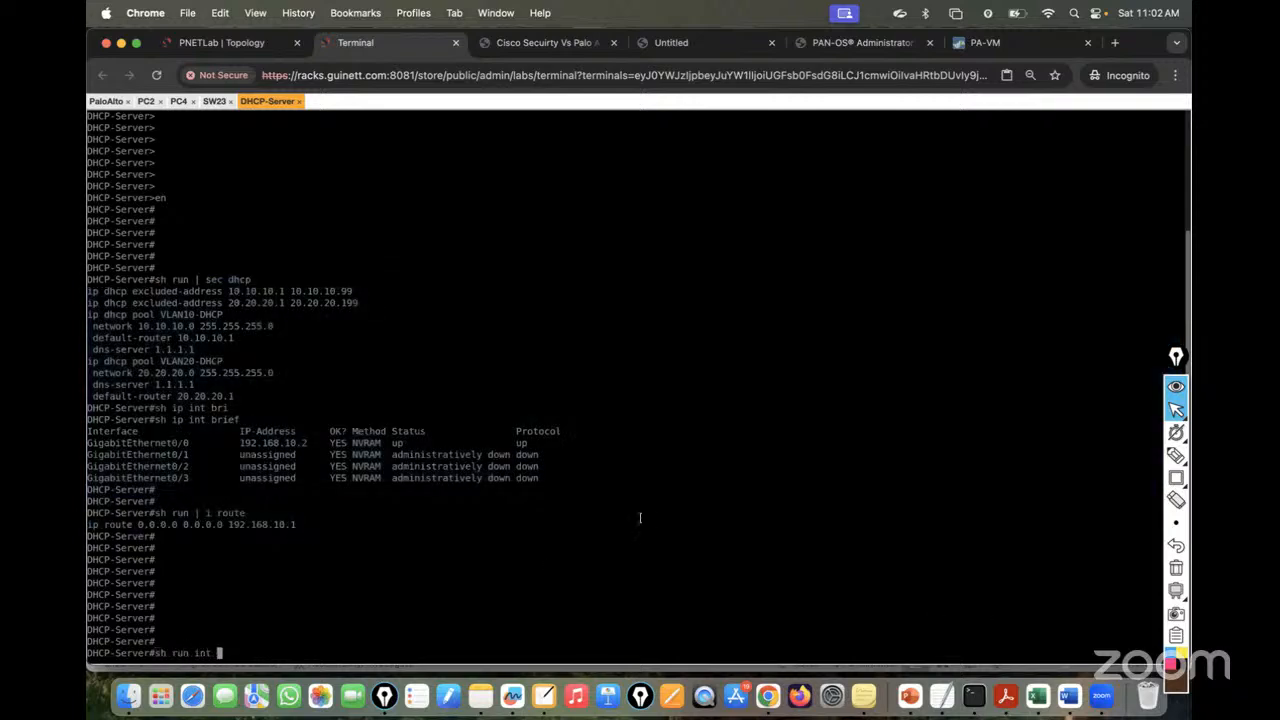
double_click(188, 443)
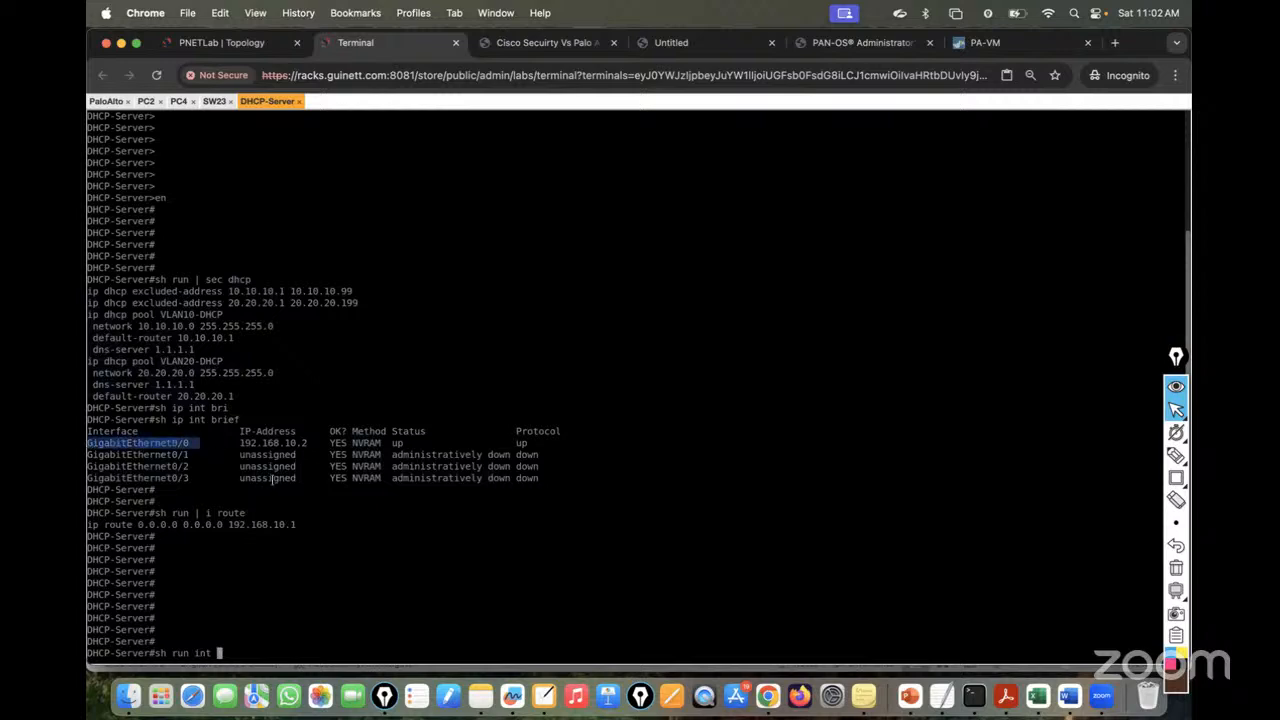
text(GigabitEthernet0/0)
key(Return)
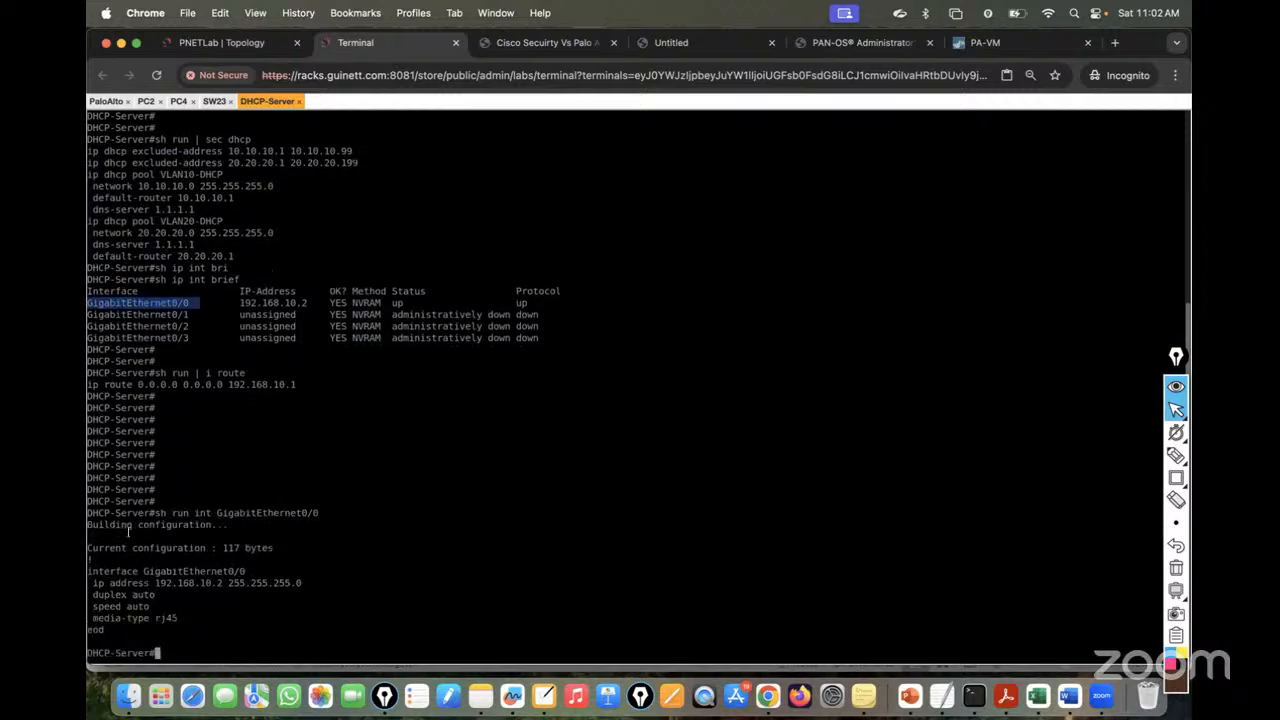
drag(88, 512, 700, 660)
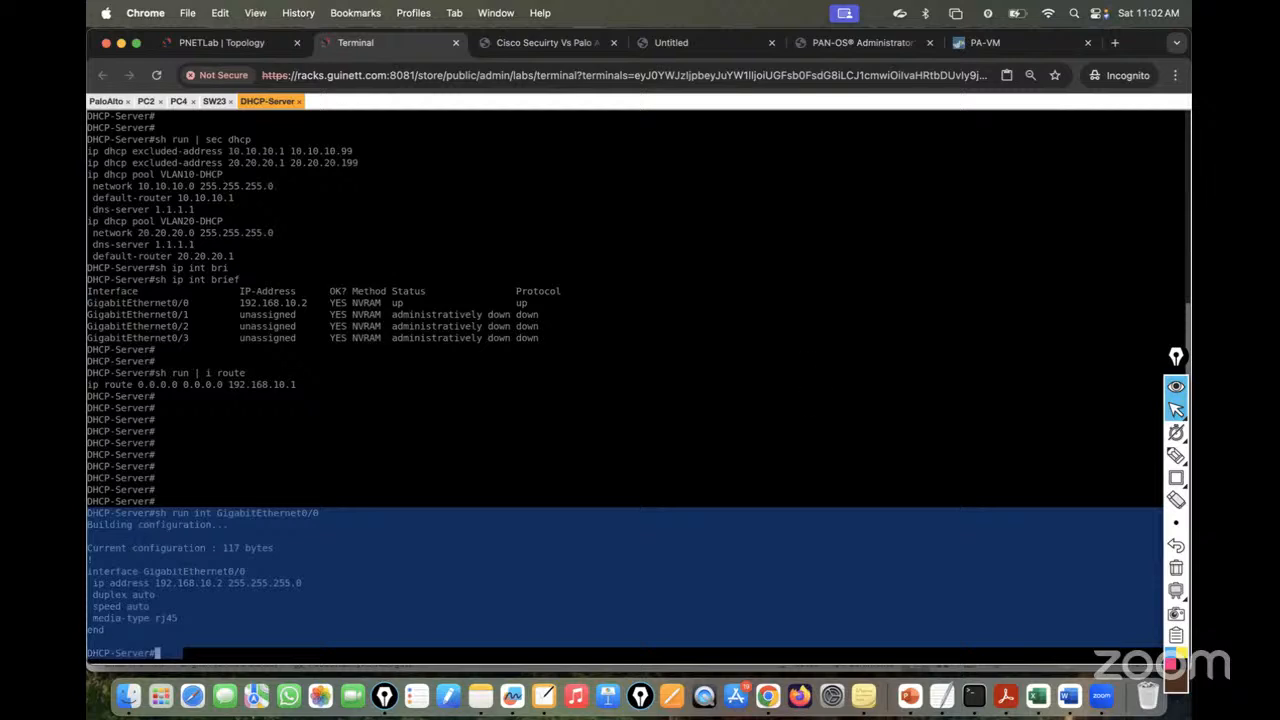
click(472, 375)
key(Return)
key(Return)
key(Return)
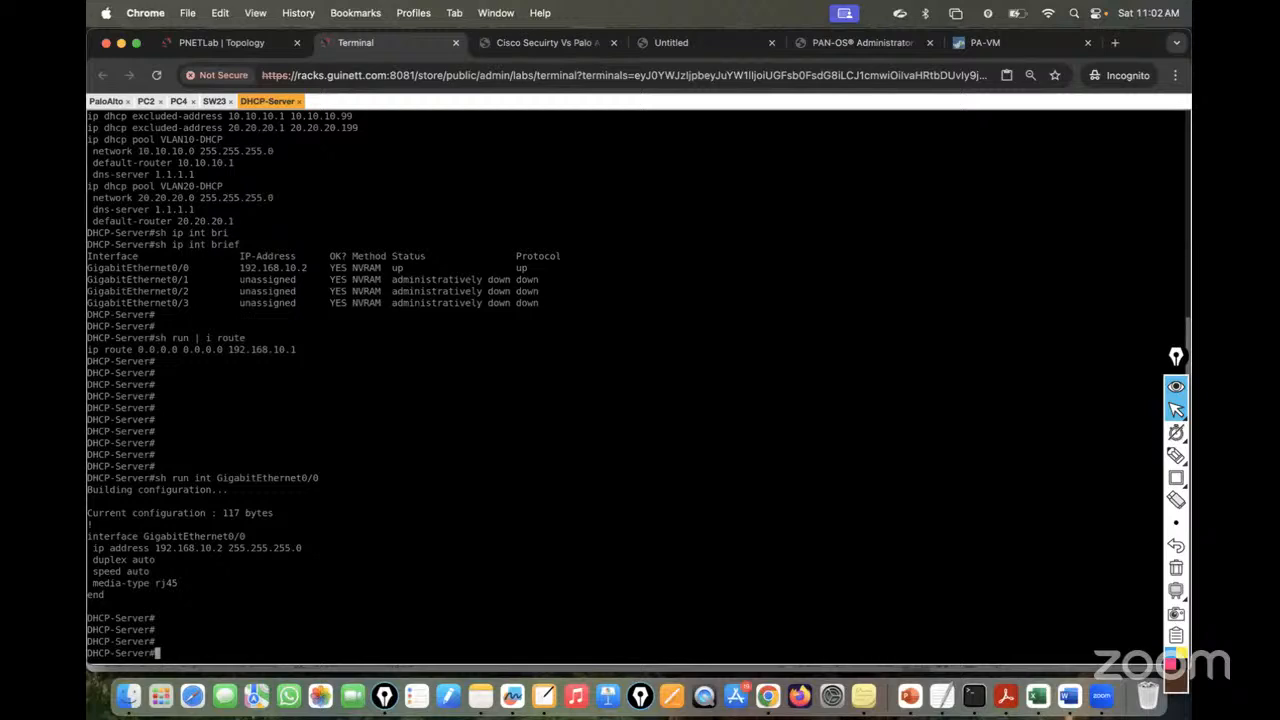
- In PAN-OS, go to Network > Interfaces > Ethernet and open ethernet1/3, currently Tap
click(995, 44)
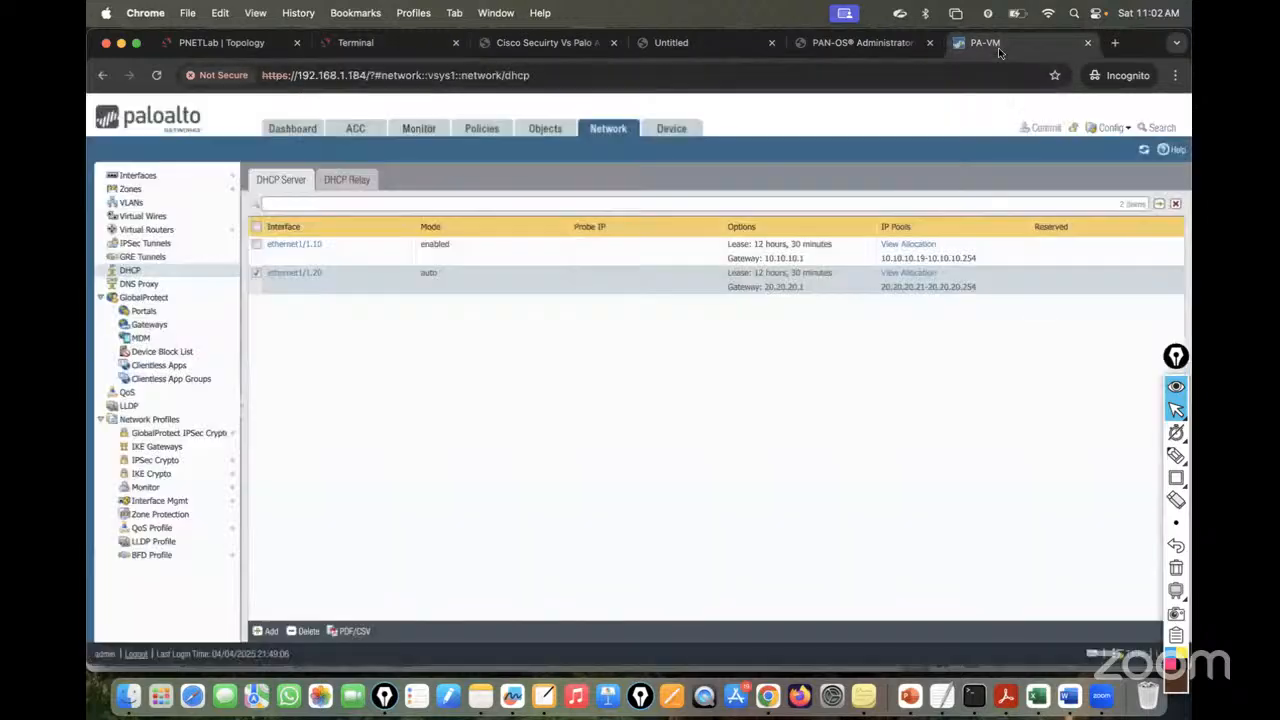
click(246, 43)
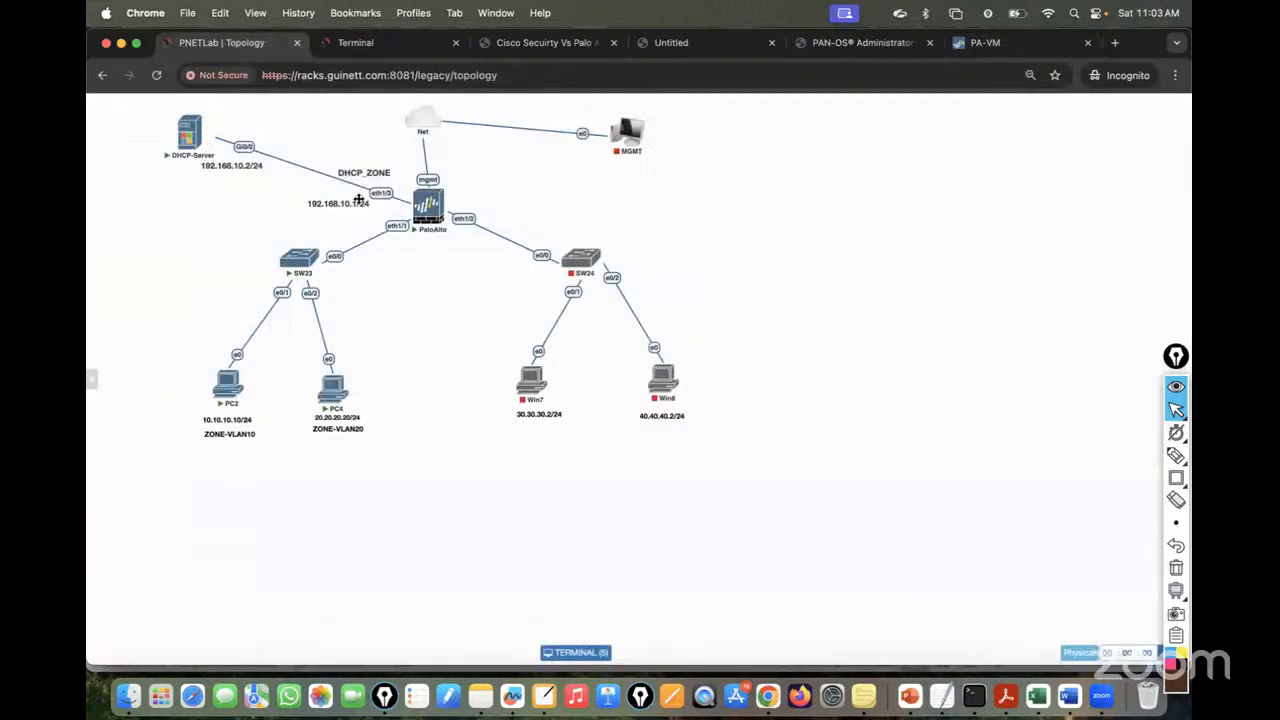
click(980, 48)
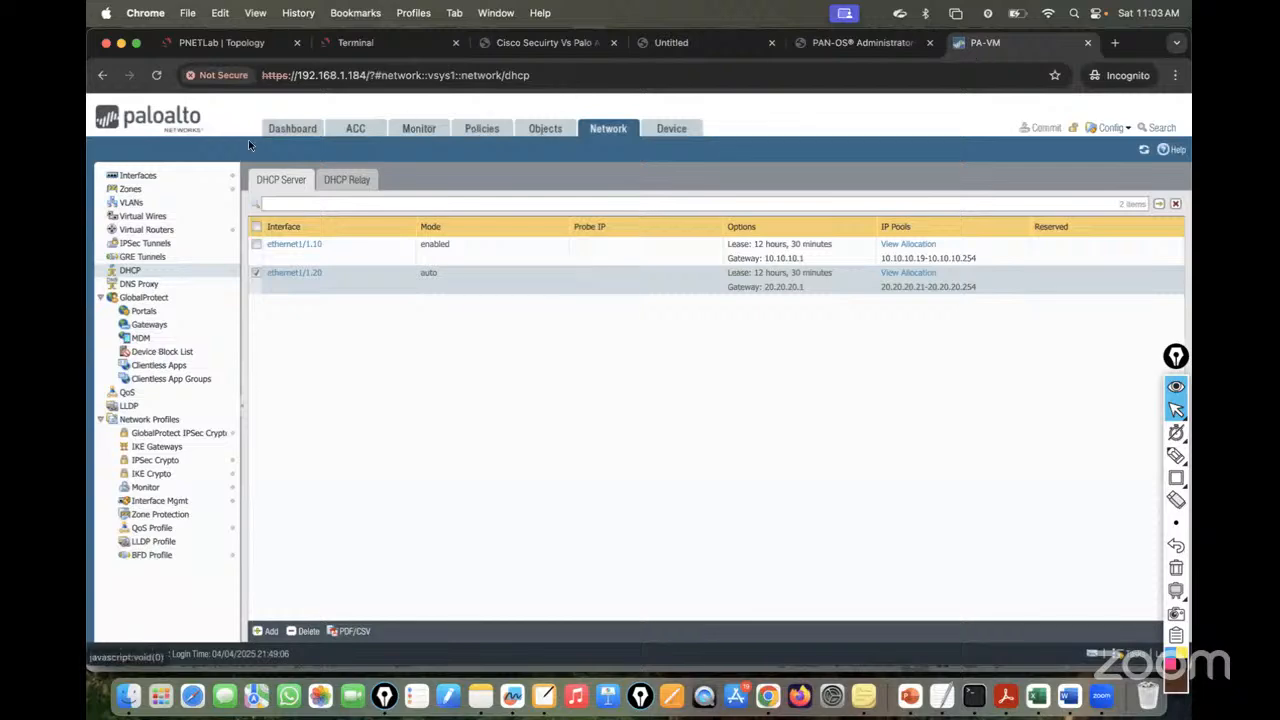
click(136, 175)
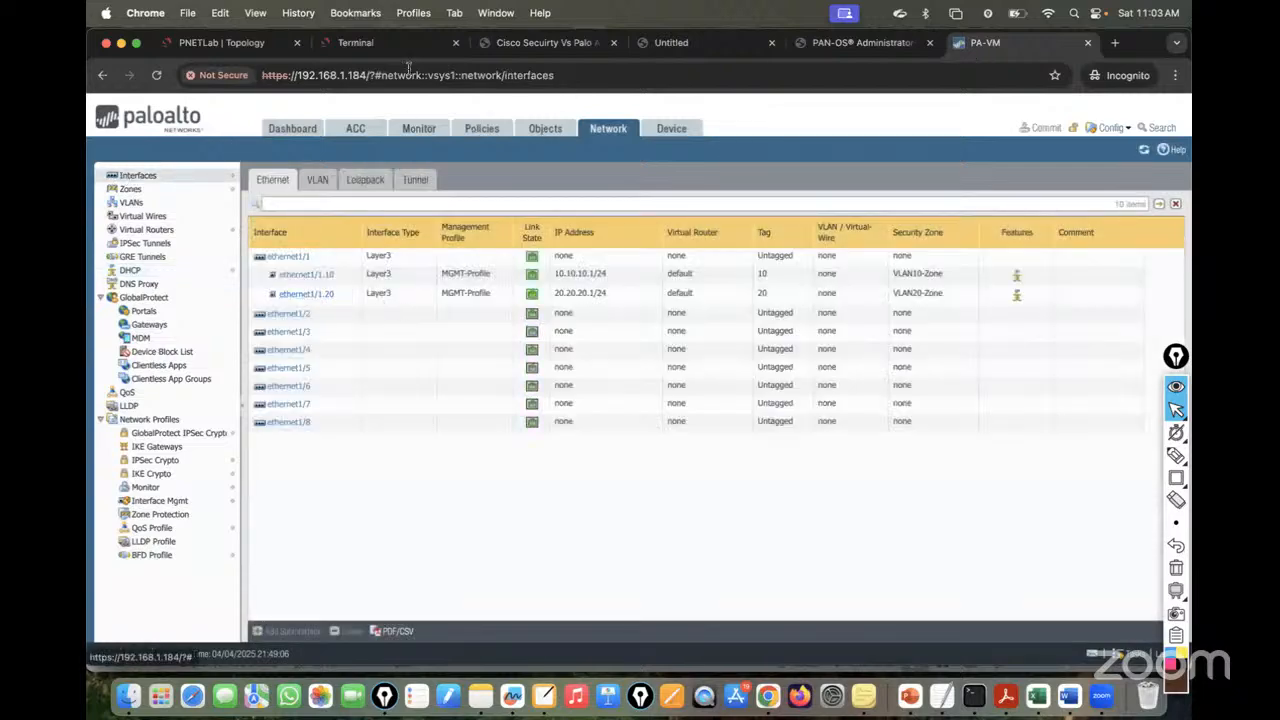
click(236, 42)
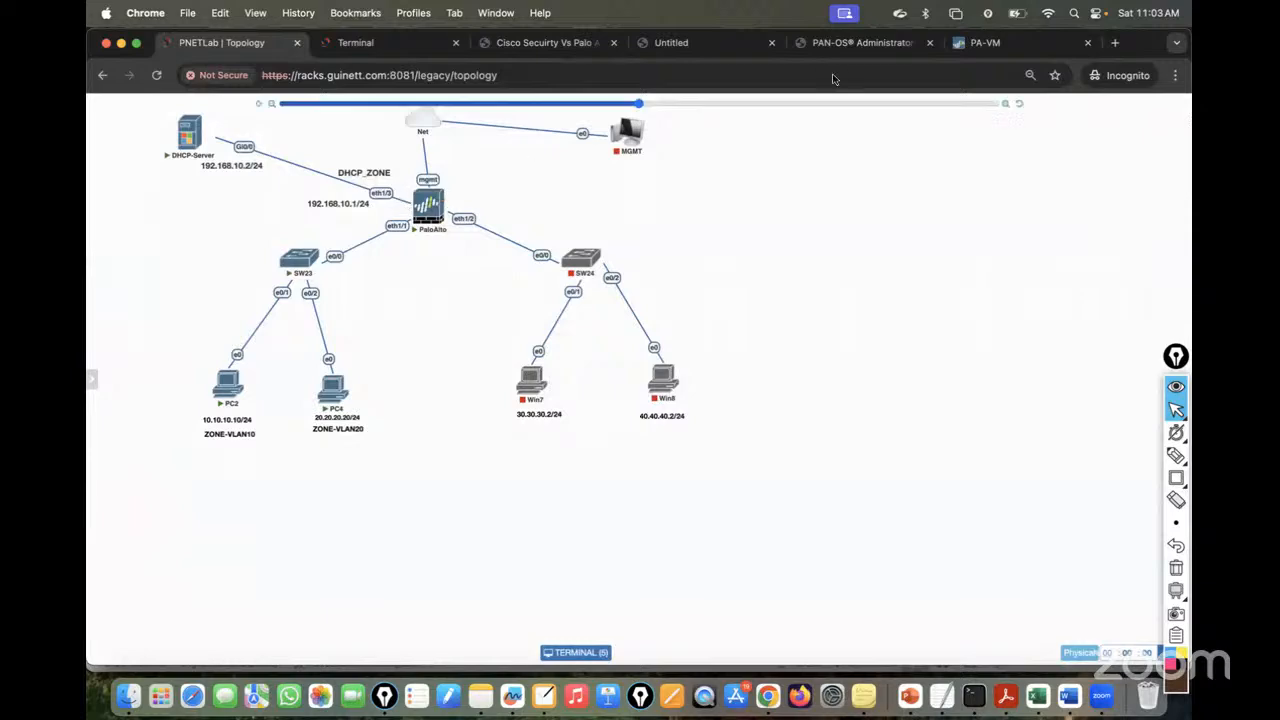
click(980, 42)
click(365, 180)
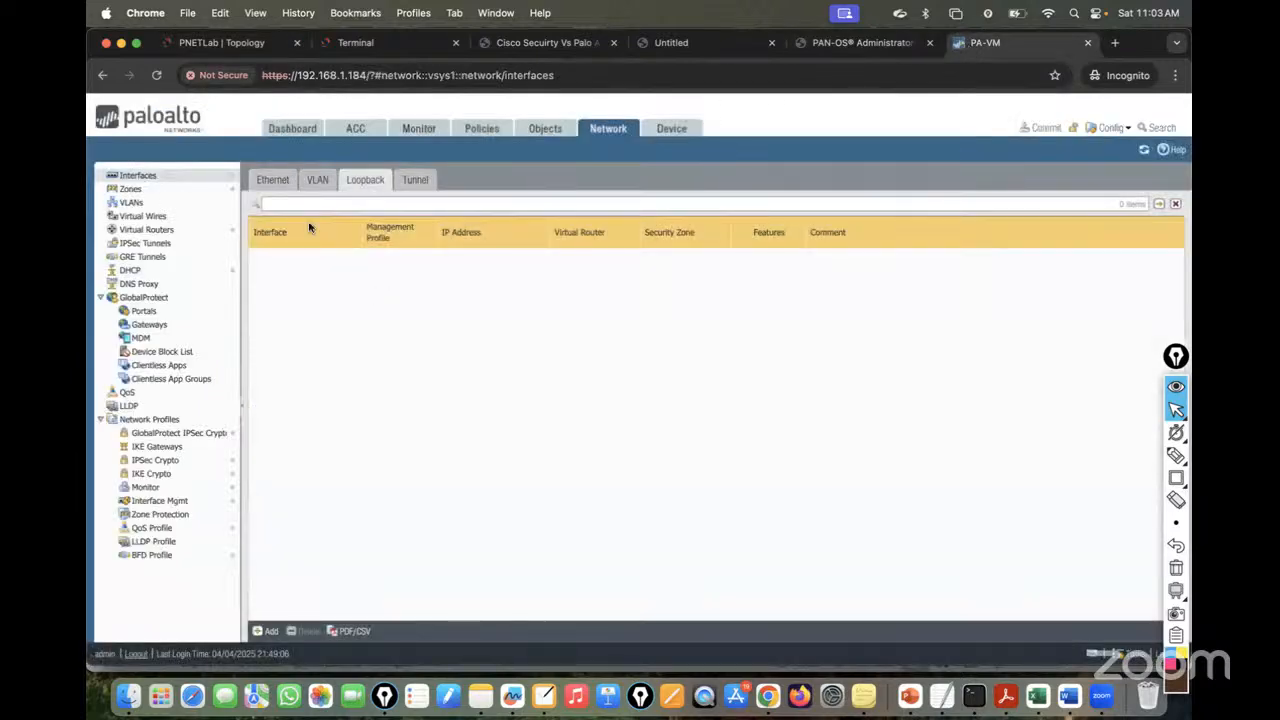
click(272, 180)
click(289, 336)
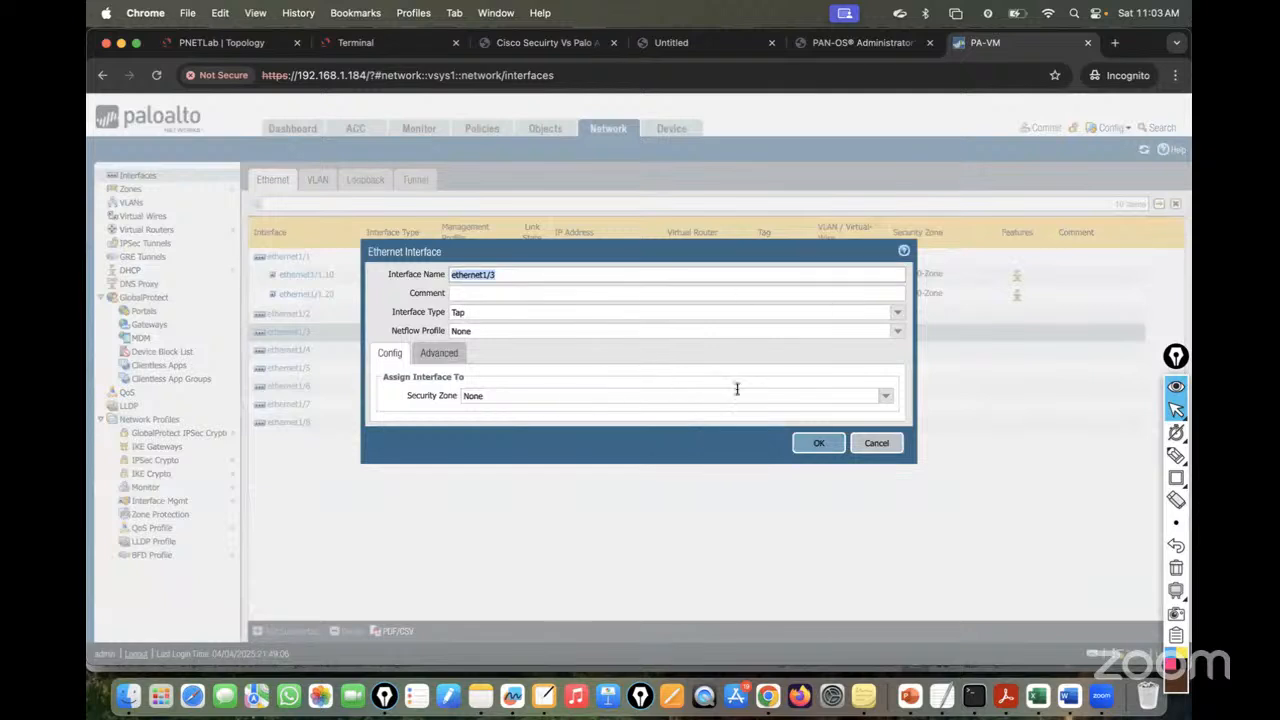
- Make ethernet1/3 Layer3 on the default virtual router in new zone DHCP-Zone
click(903, 314)
click(903, 313)
click(551, 383)
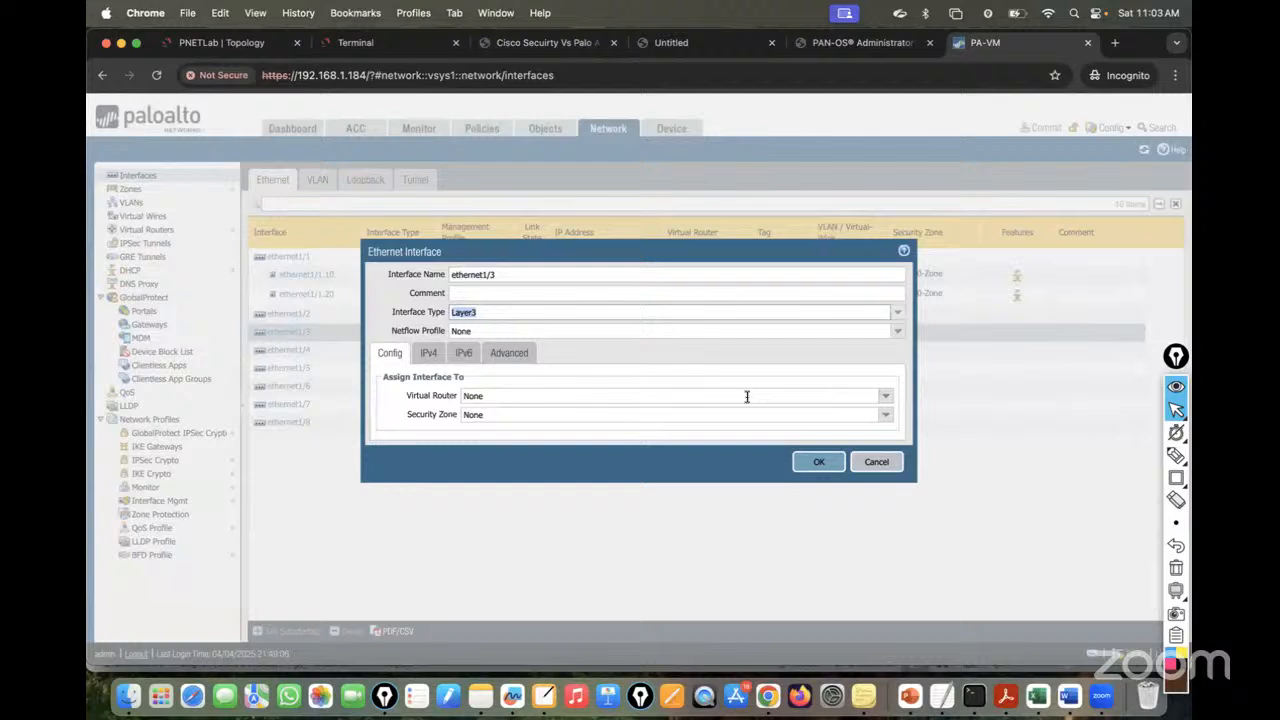
click(889, 400)
click(836, 427)
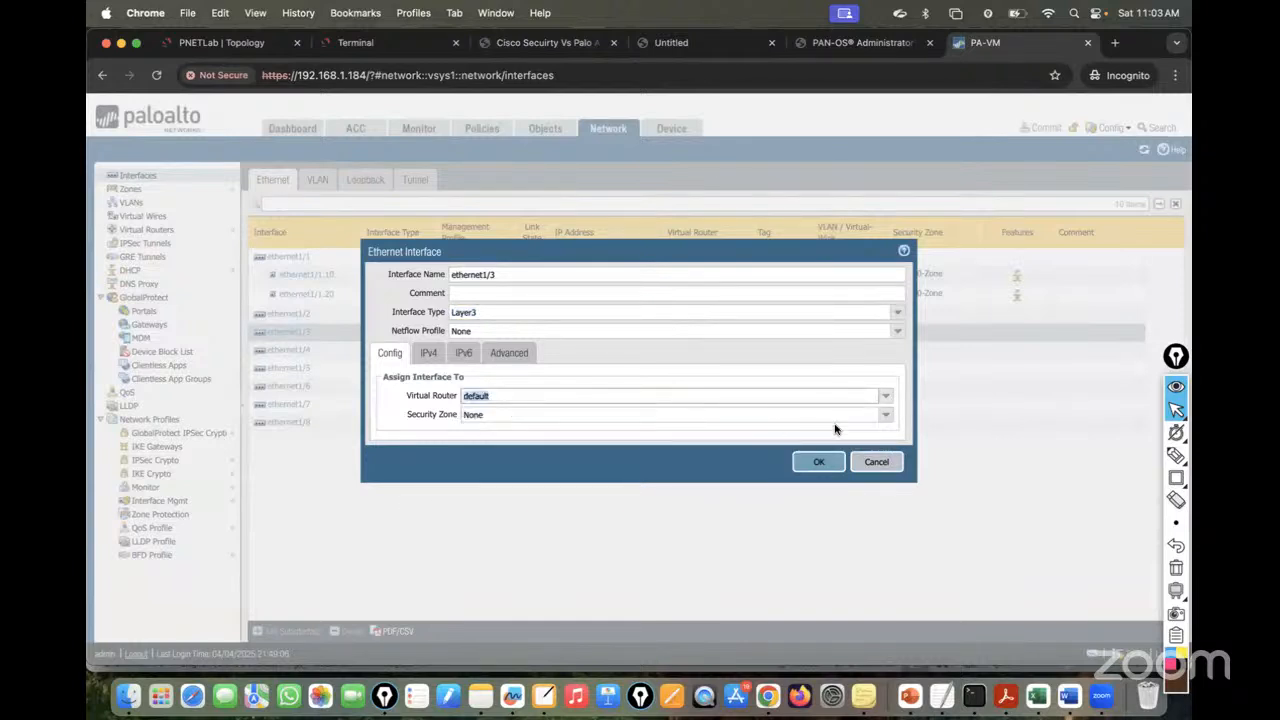
click(885, 421)
click(510, 482)
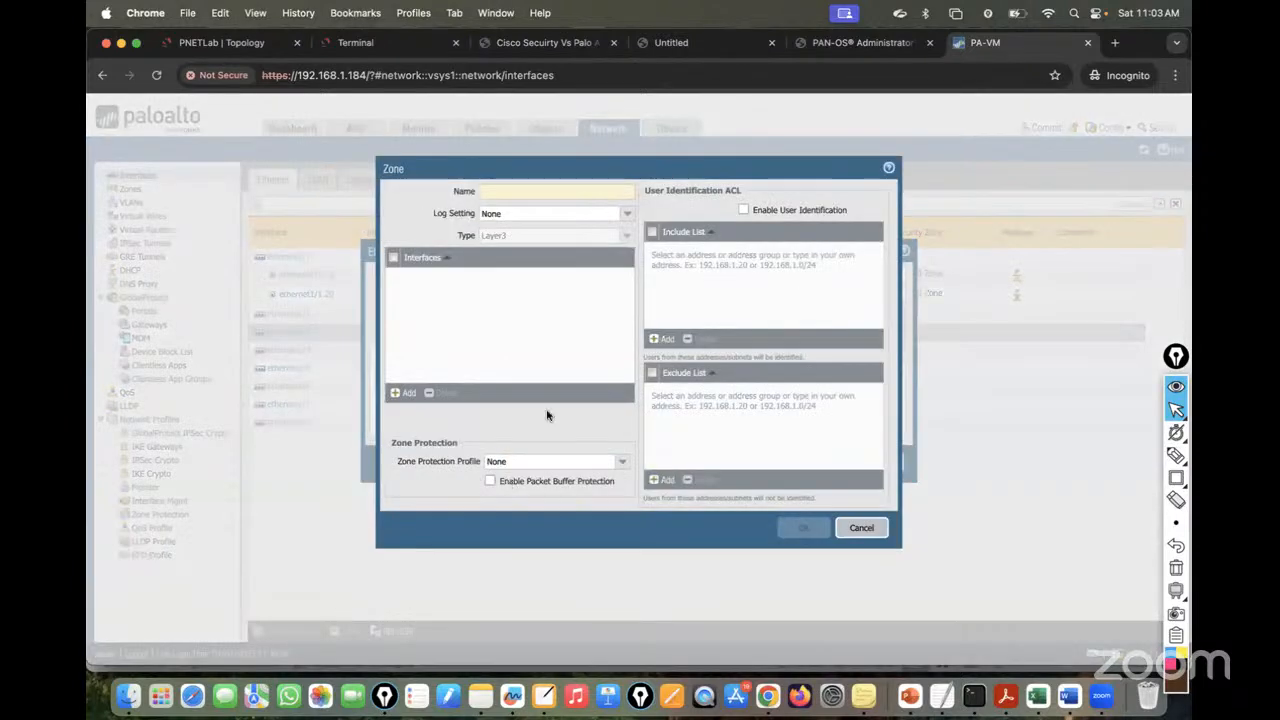
text(DHCP-Zone)
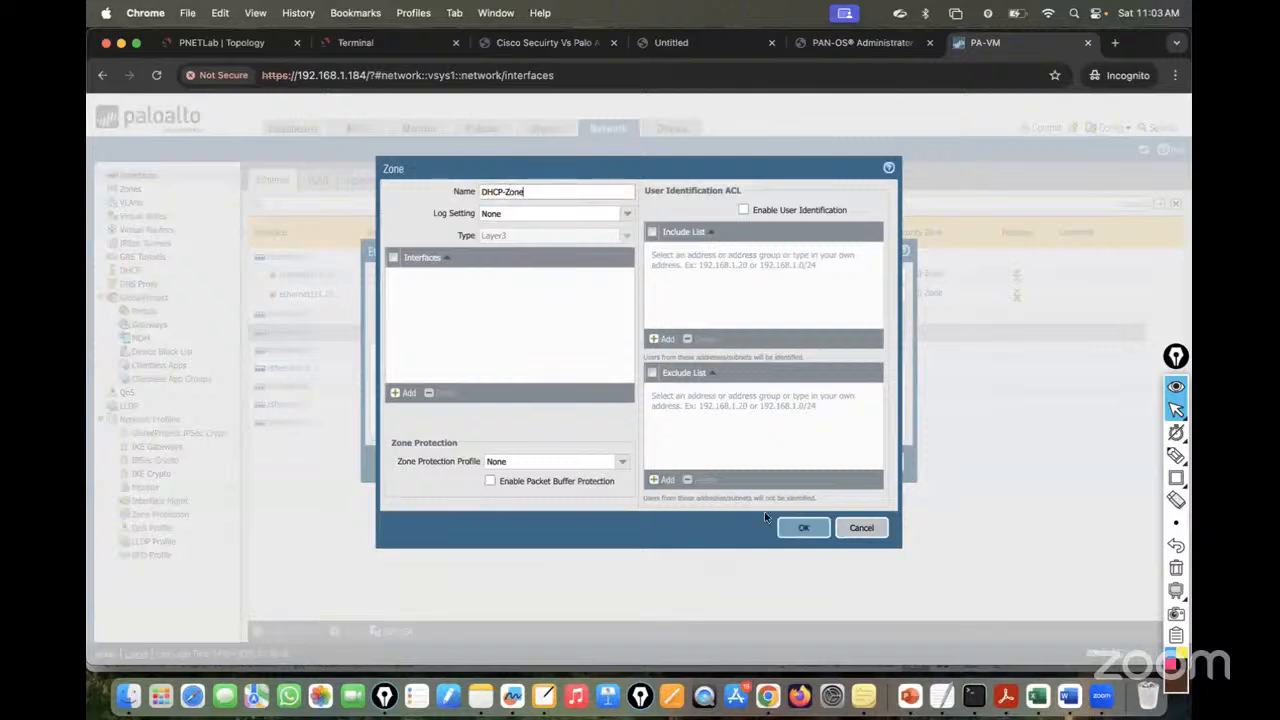
click(803, 527)
- Add IPv4 address 192.168.10.1/24, apply MGMT-Profile, and save the interface
click(428, 358)
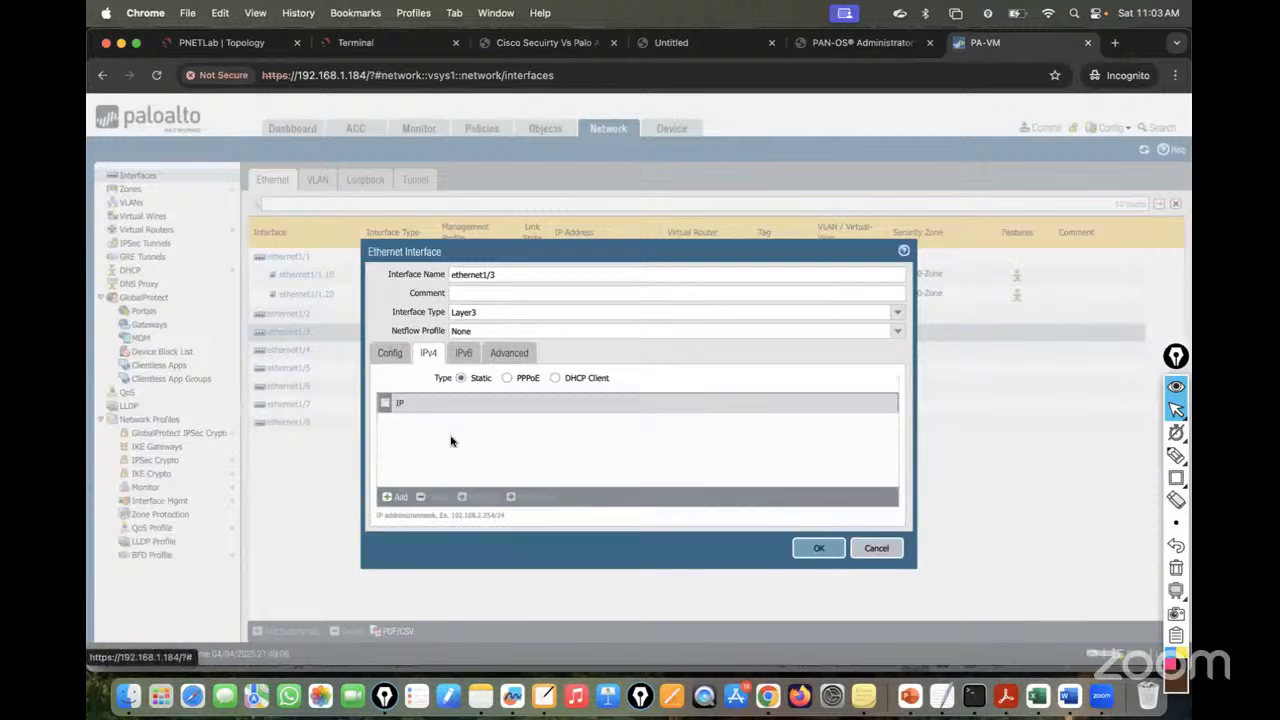
click(404, 498)
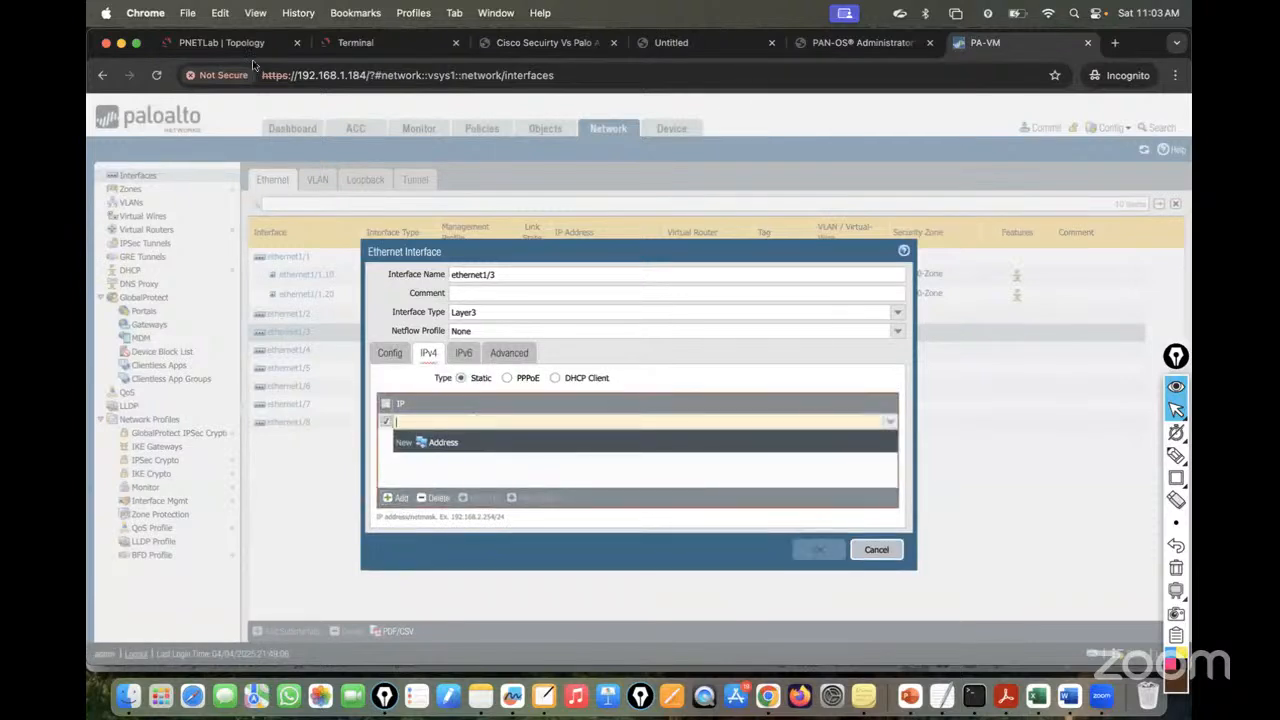
click(228, 43)
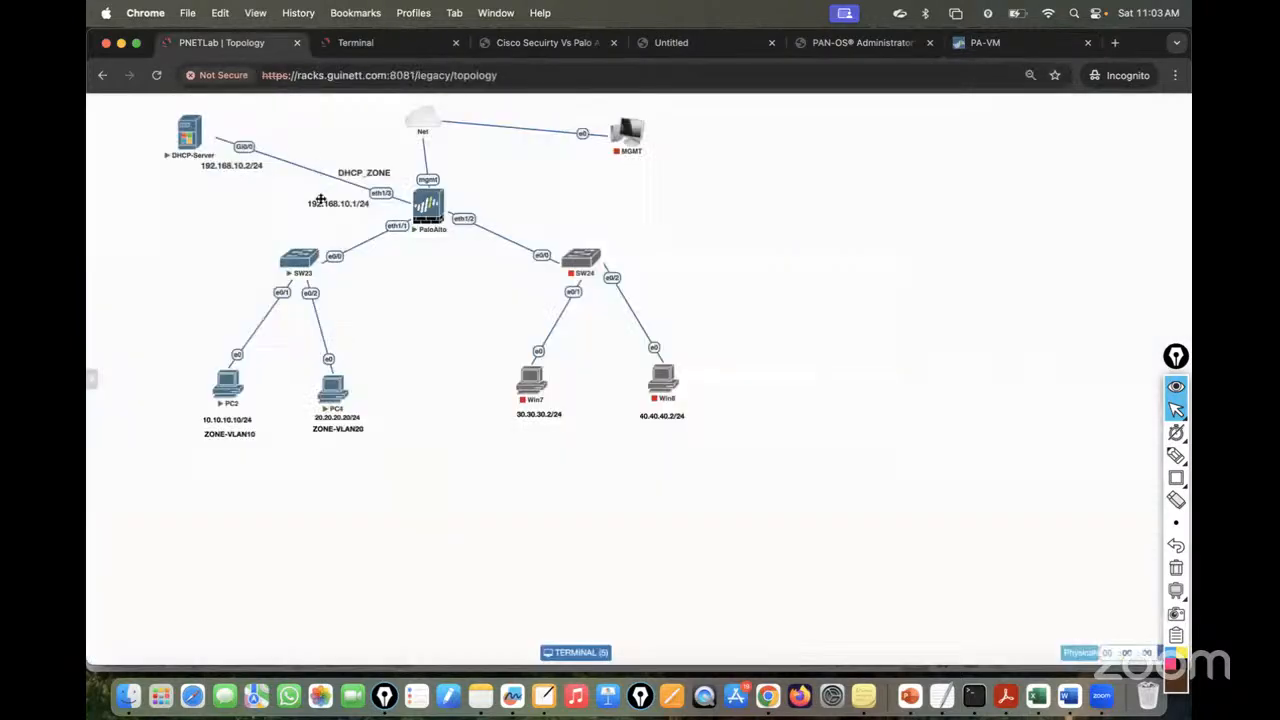
click(985, 43)
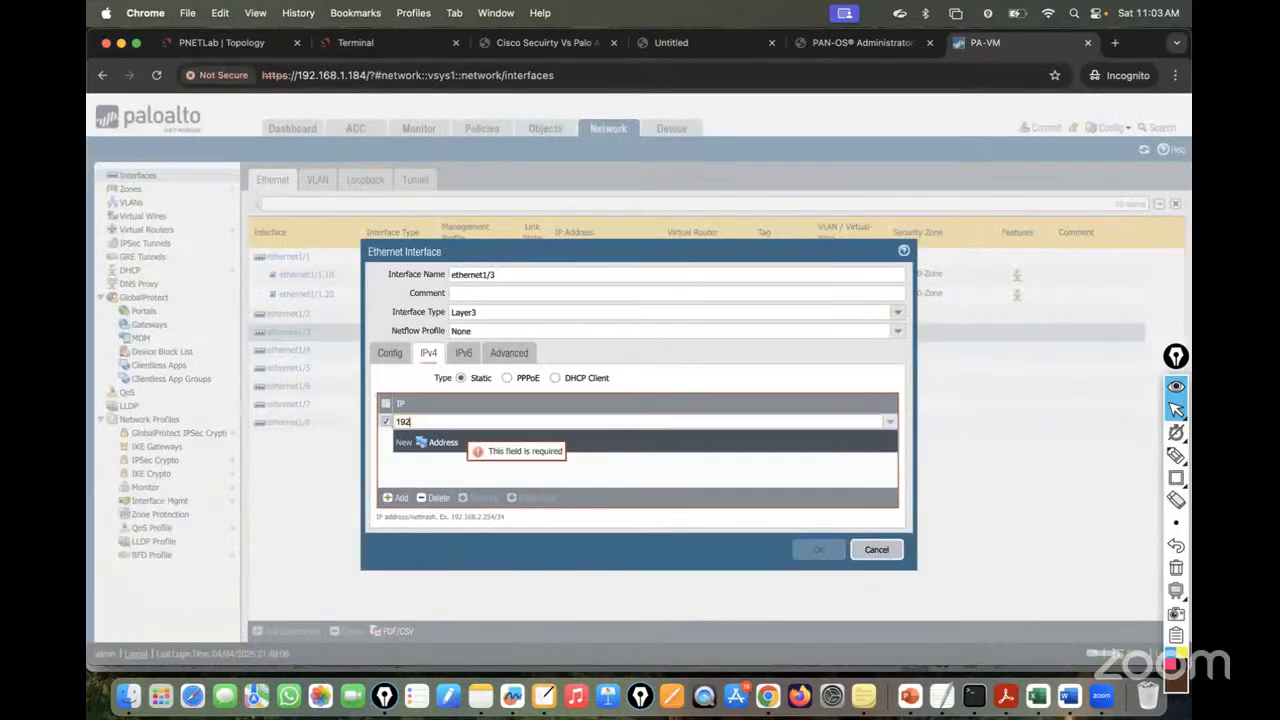
key(BackSpace)
text(4)
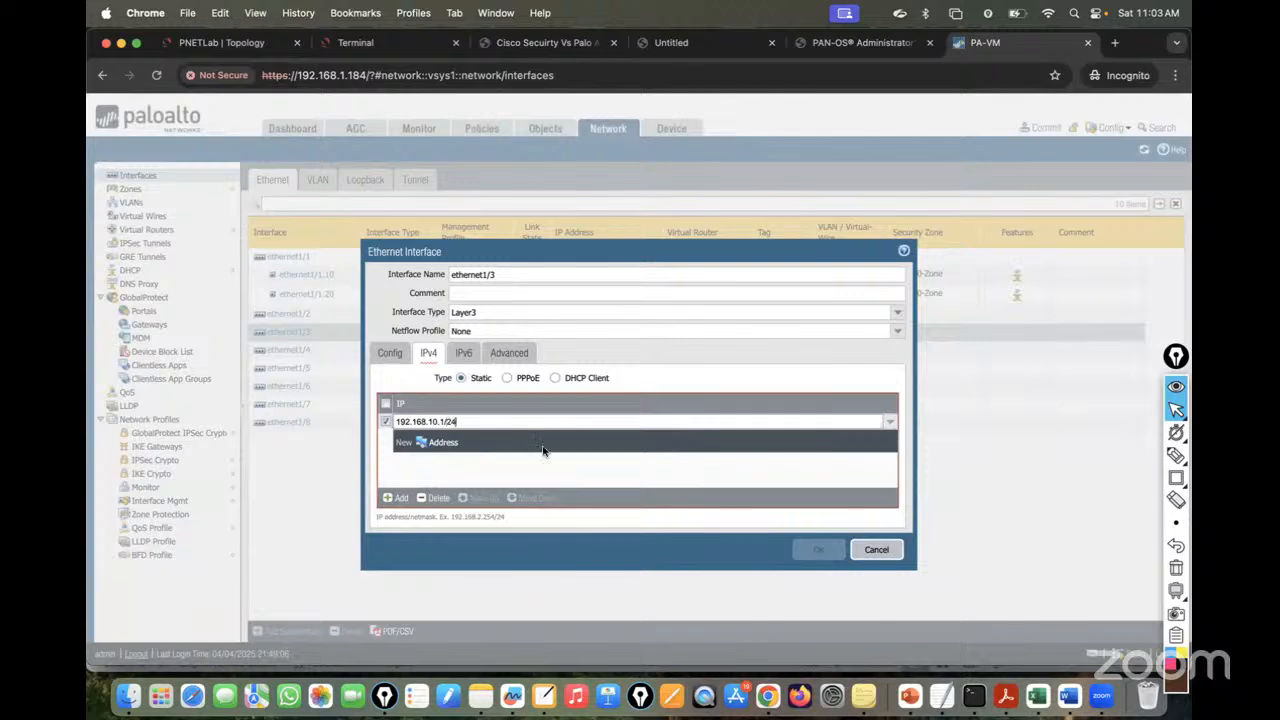
click(538, 465)
click(509, 353)
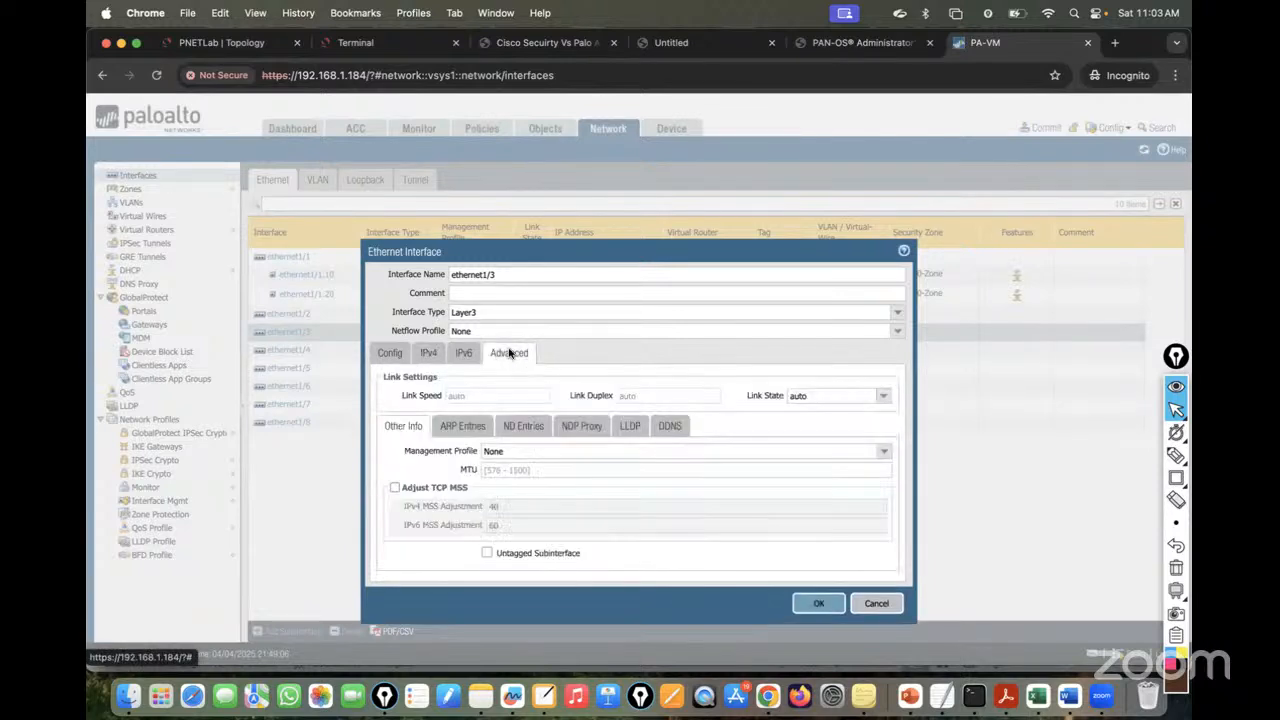
click(882, 451)
click(519, 477)
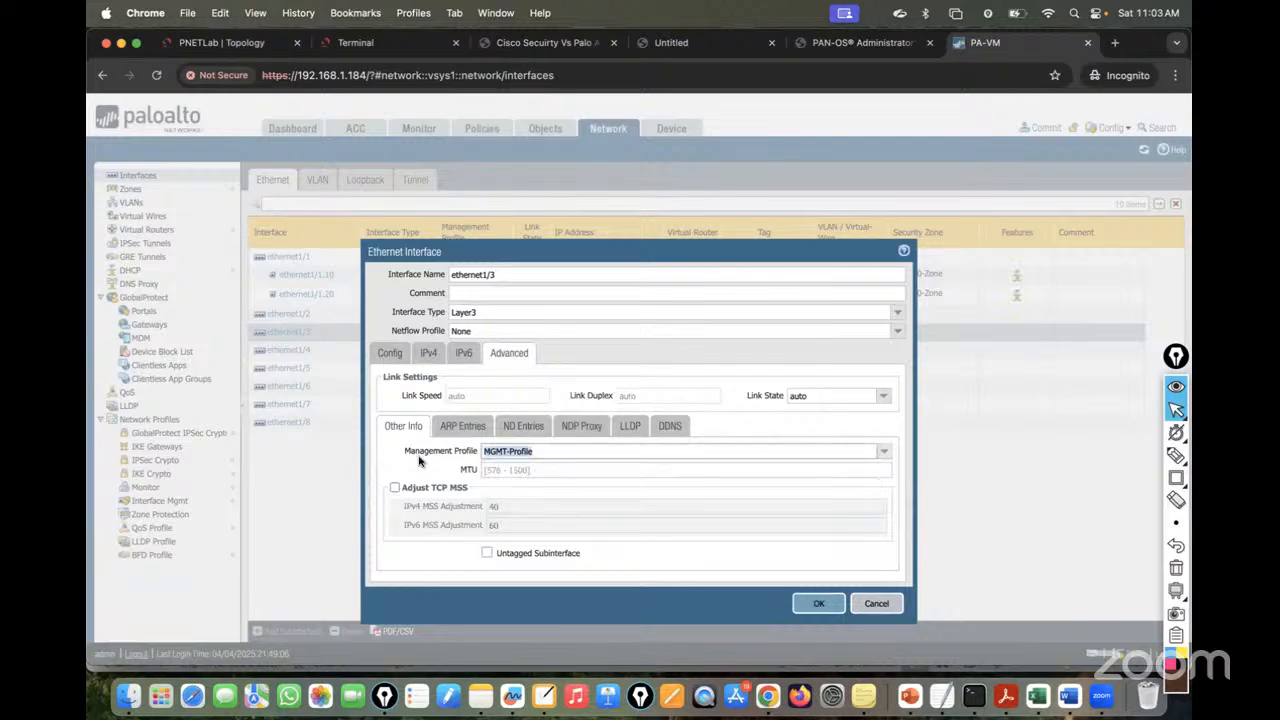
click(818, 603)
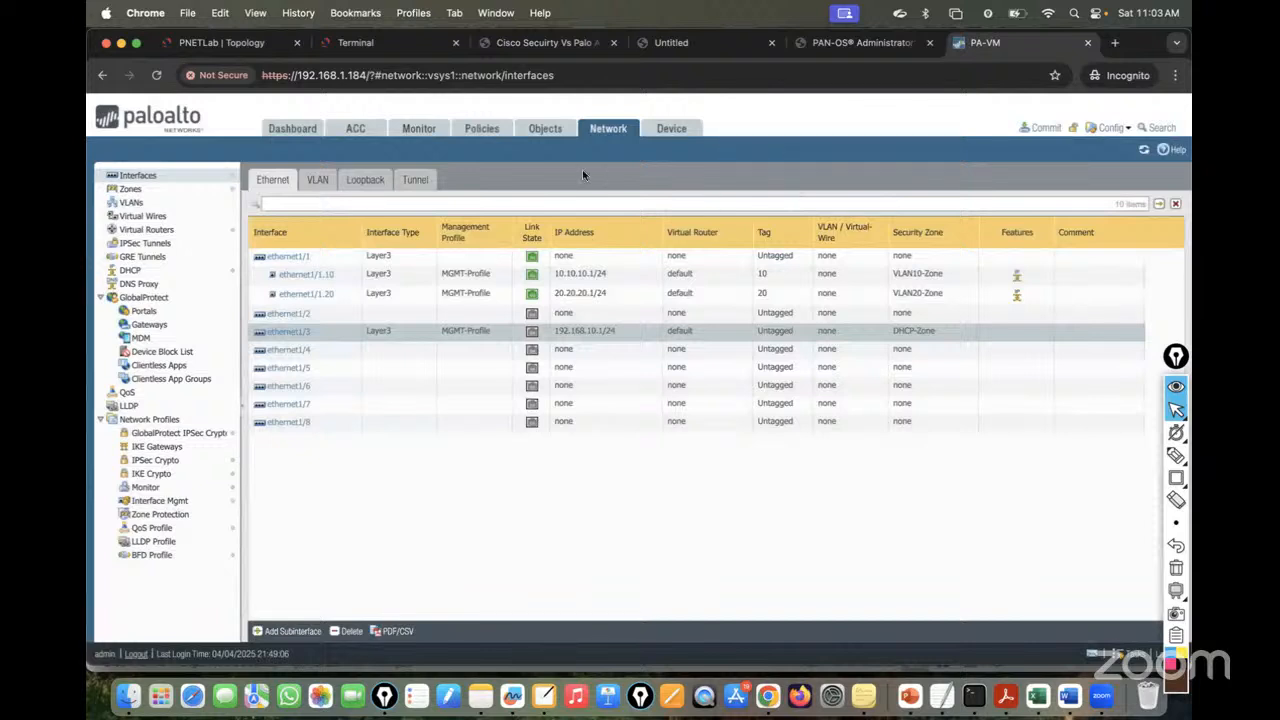
- Sketch the VLAN10/20-to-DHCP policy over the DHCP_ZONE link on the topology, then erase it
click(207, 52)
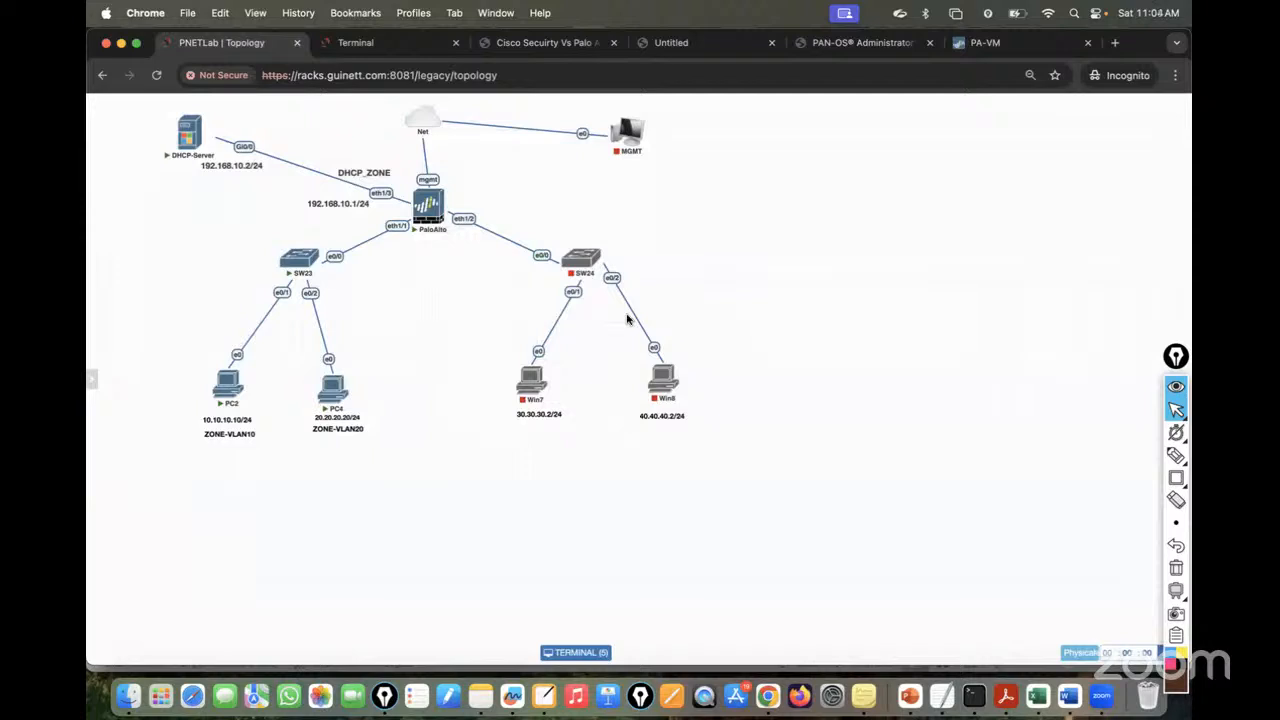
click(1176, 456)
mouse_move(300, 273)
mouse_down()
mouse_move(366, 266)
mouse_move(398, 212)
mouse_up()
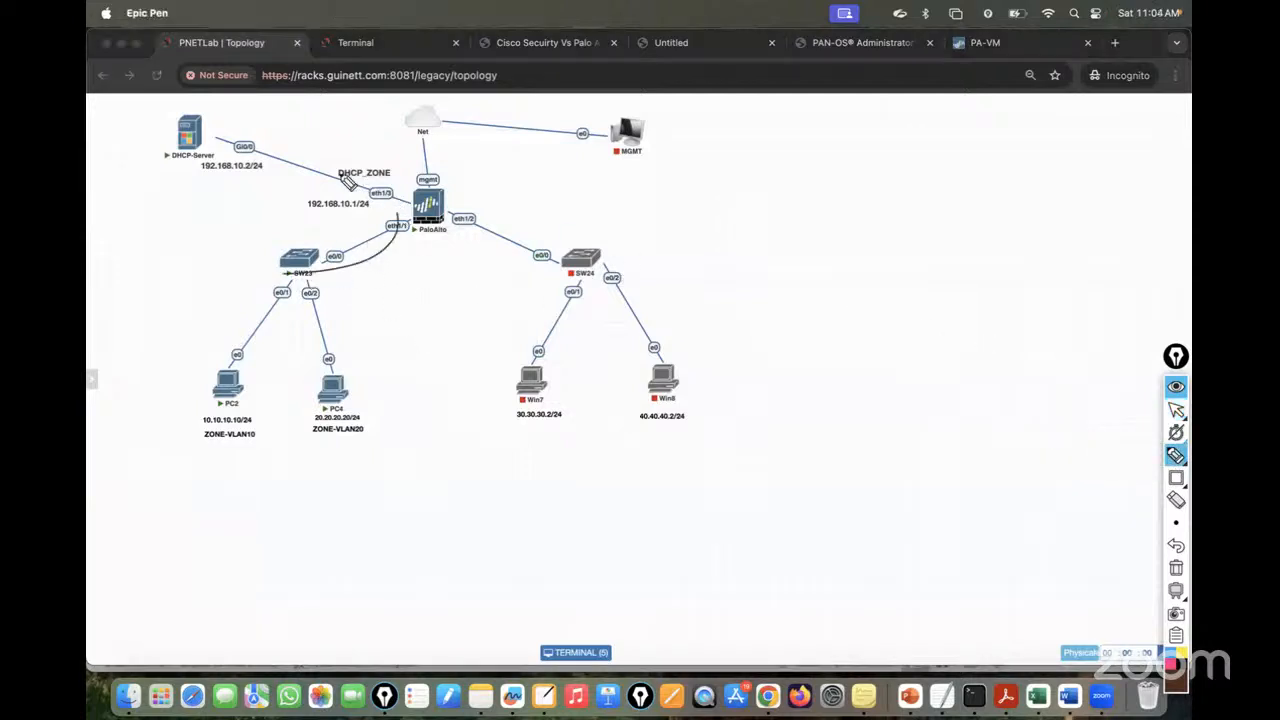
drag(346, 180, 330, 173)
mouse_move(648, 184)
mouse_down()
mouse_move(651, 206)
mouse_move(708, 196)
mouse_move(746, 229)
mouse_move(803, 197)
mouse_move(906, 178)
mouse_move(922, 160)
mouse_move(948, 192)
mouse_move(1143, 166)
mouse_move(1104, 201)
mouse_up()
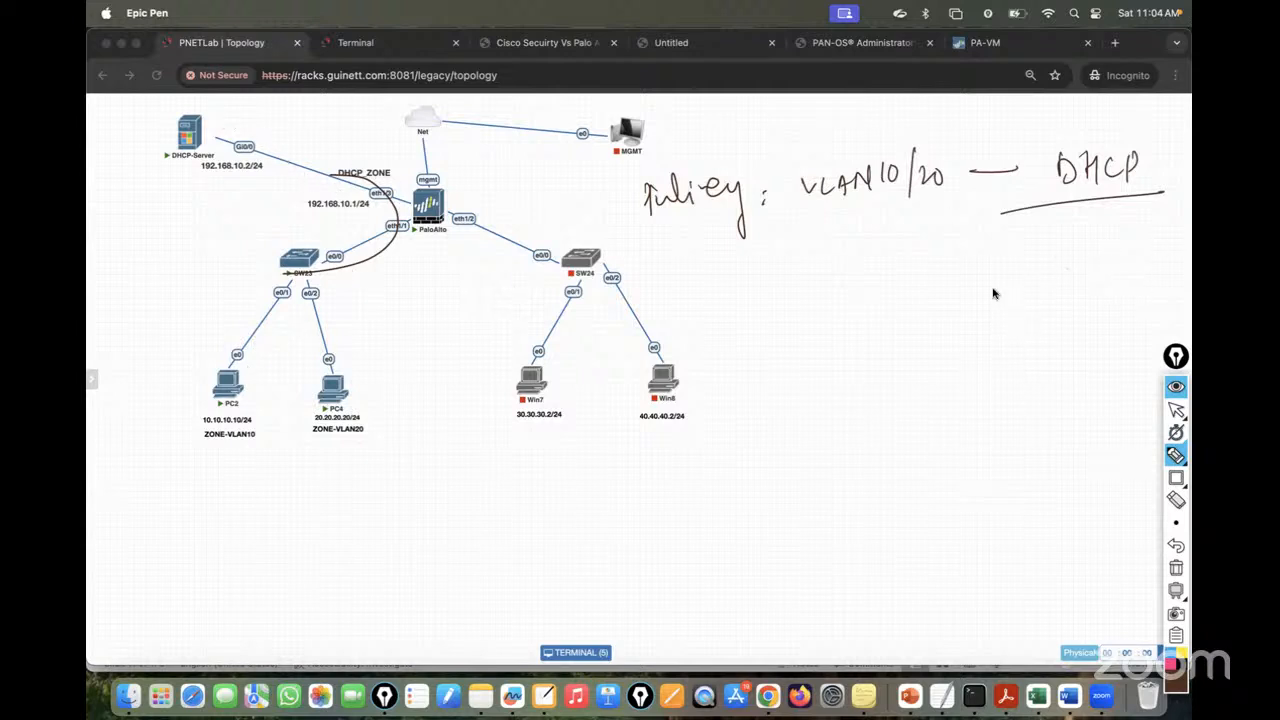
mouse_move(736, 298)
mouse_down()
mouse_move(806, 314)
mouse_move(1032, 276)
mouse_move(1056, 298)
mouse_move(1092, 274)
mouse_up()
drag(706, 405, 1068, 316)
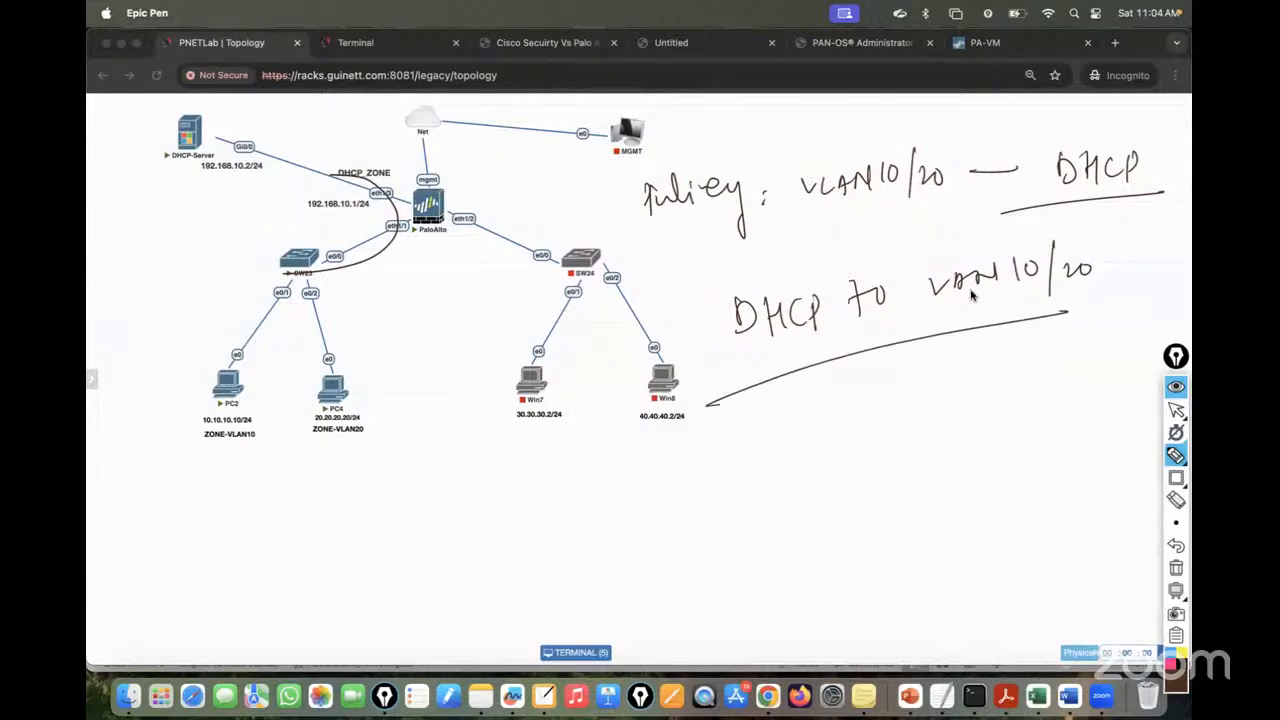
click(1179, 566)
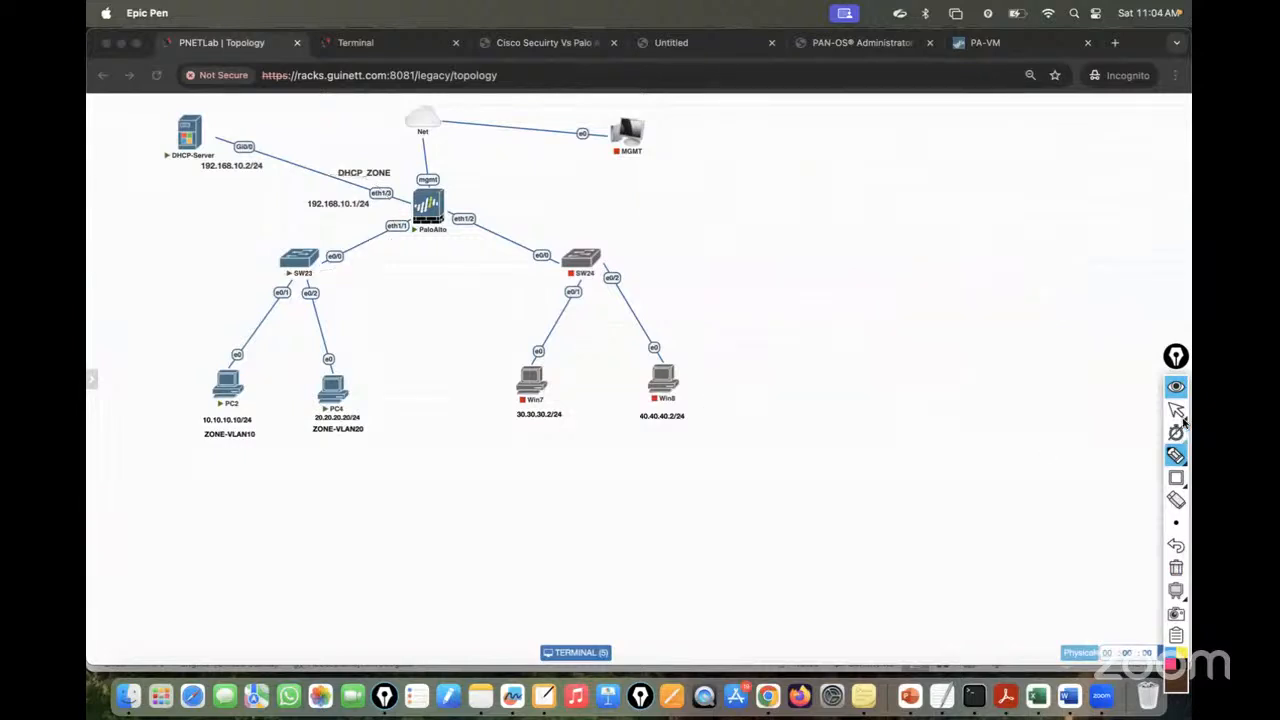
click(1177, 411)
- Return to the firewall's Security policies and add a new rule, typing a draft VLAN10/VLAN20-to-DHCP name
click(1006, 44)
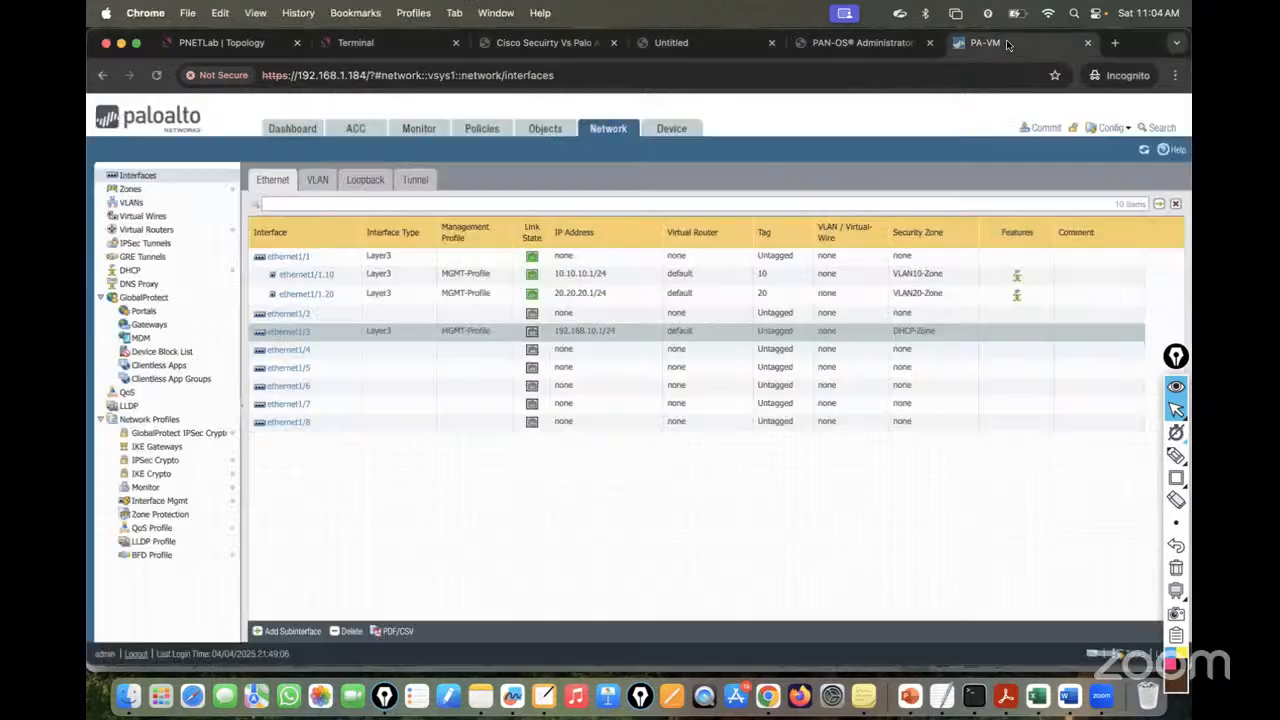
click(482, 128)
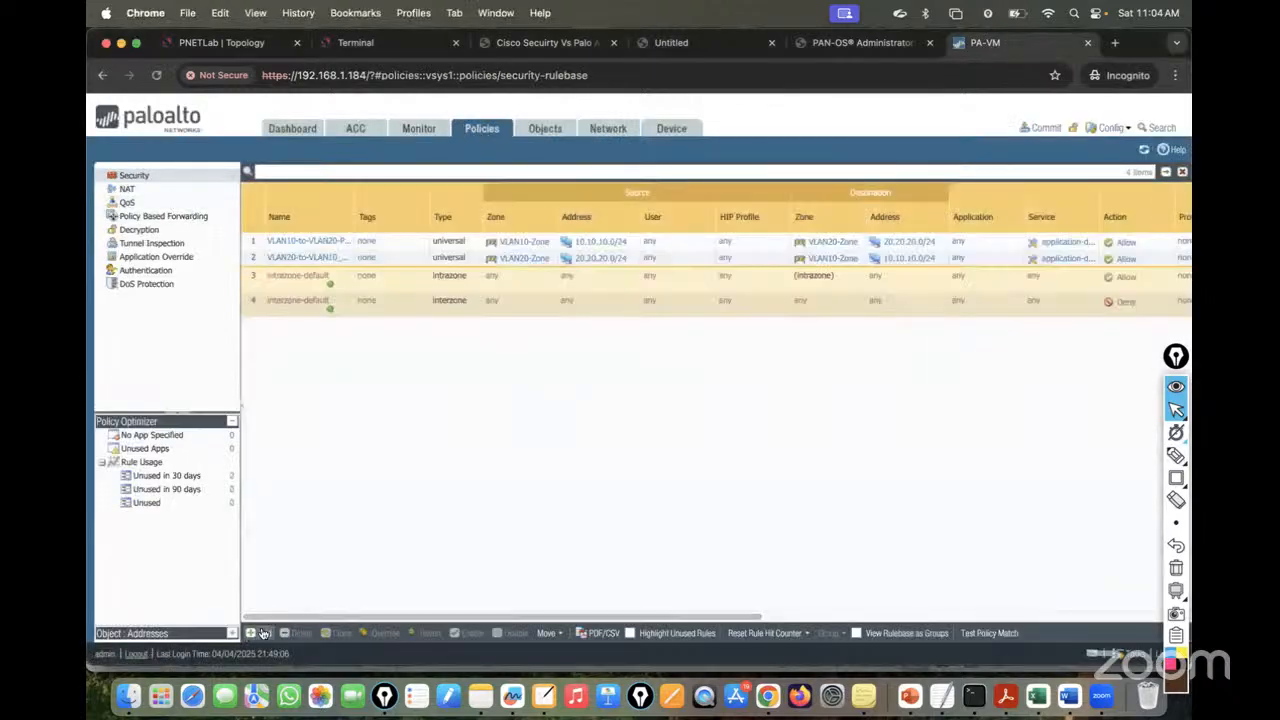
click(262, 633)
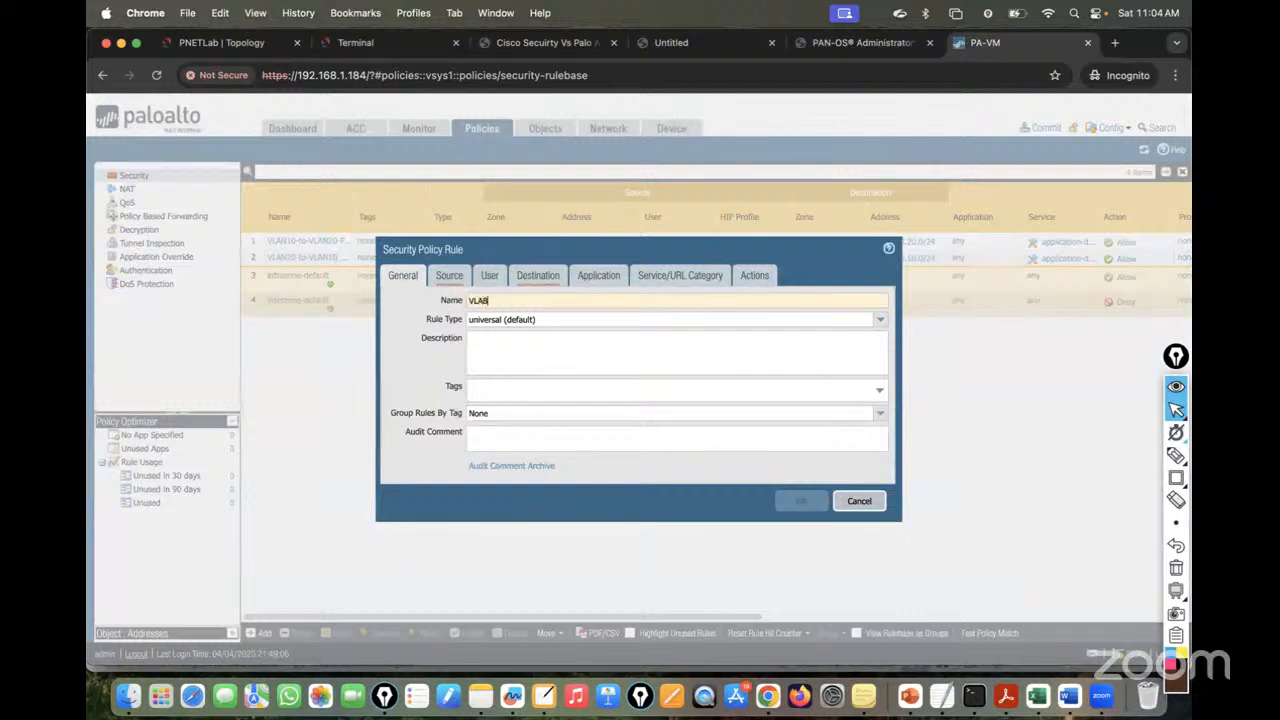
text(VLAB)
key(BackSpace)
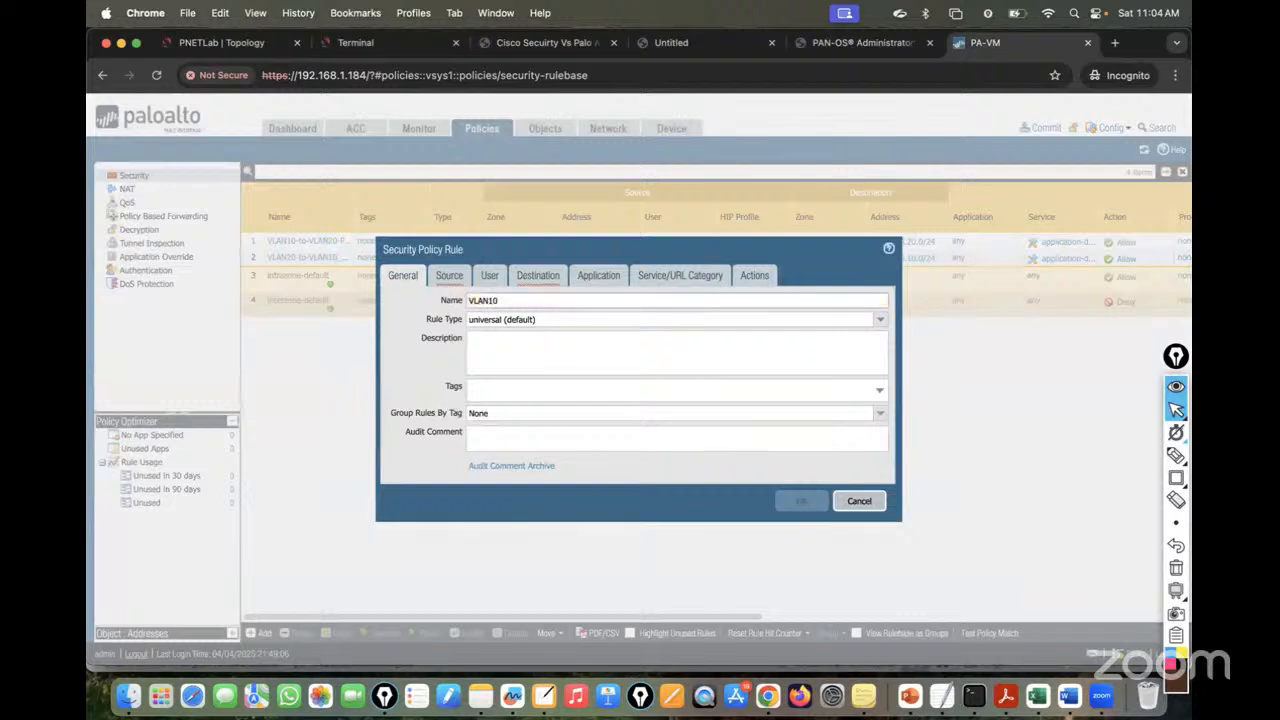
text(N10,20)
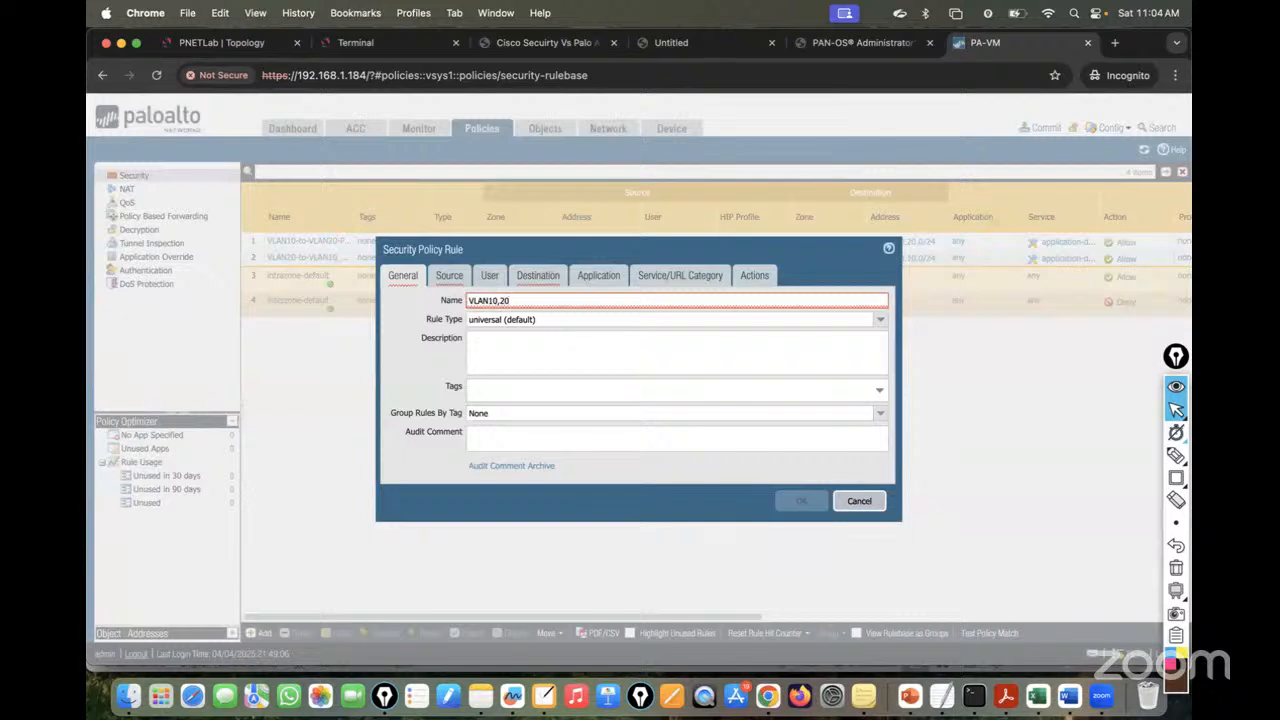
key(BackSpace)
key(BackSpace)
key(BackSpace)
text( and)
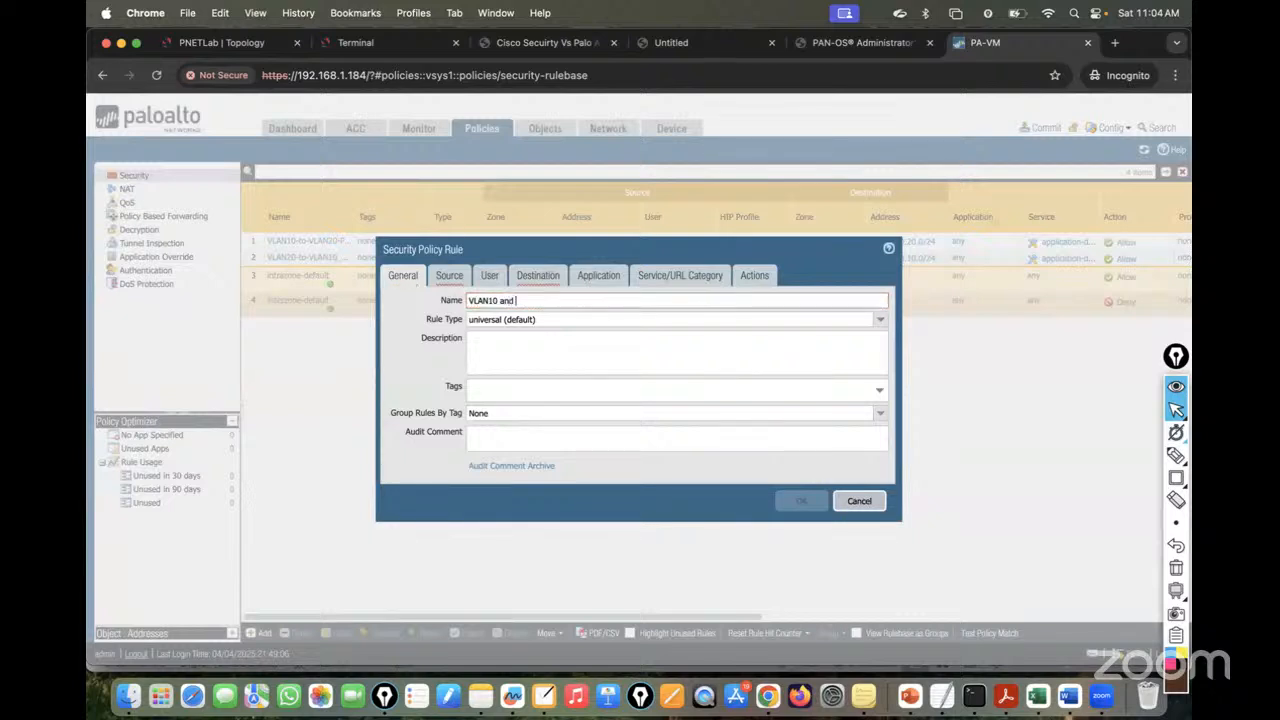
text( VLAN)
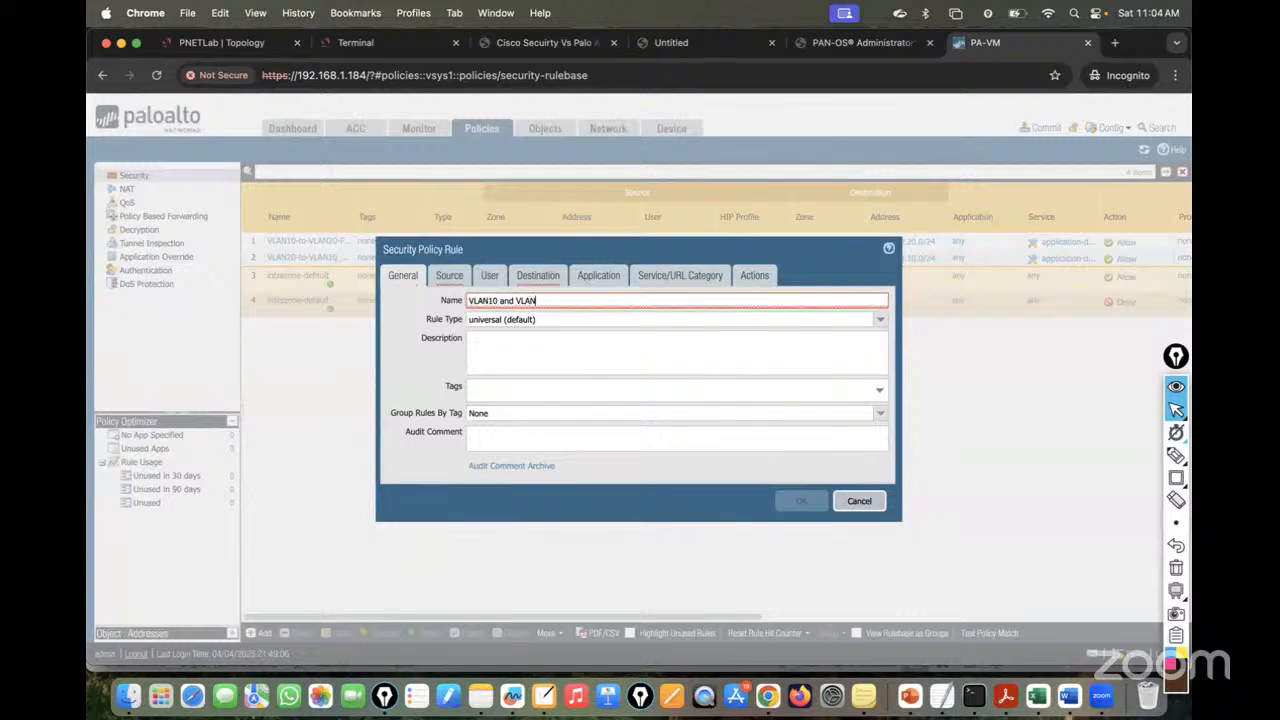
text(20 to0 DHCP Policy)
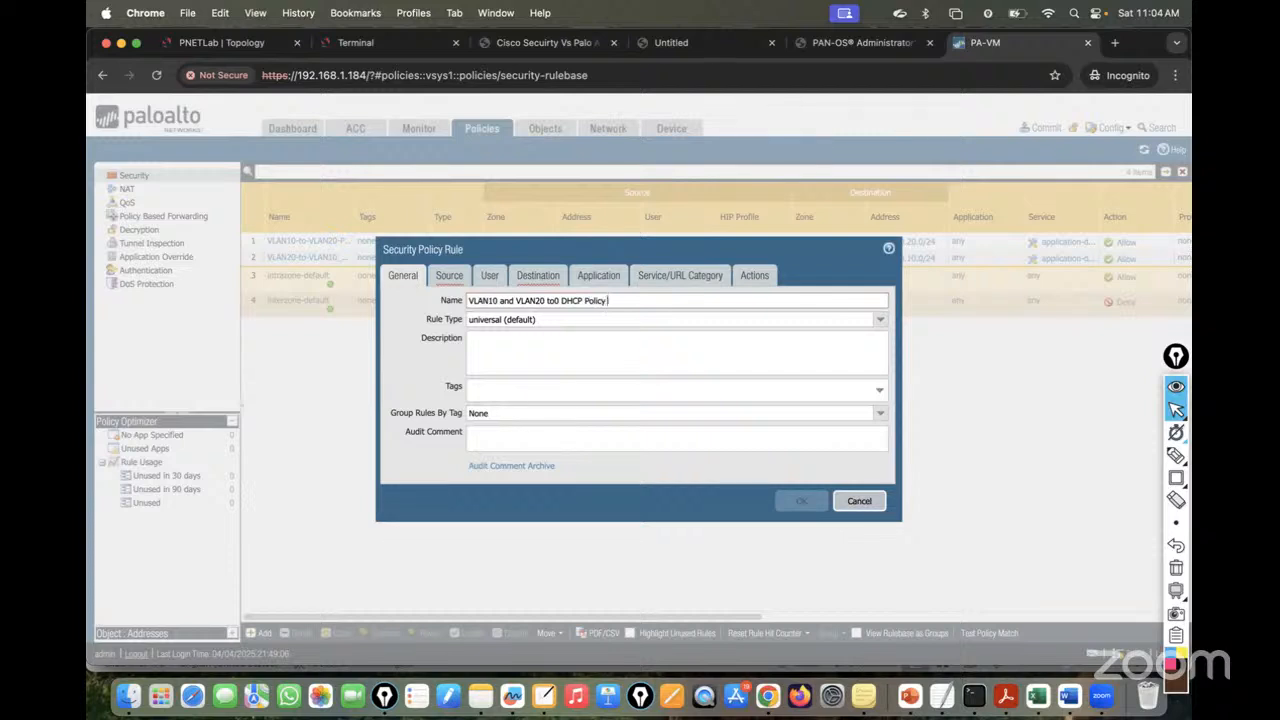
- Correct the rule name to VLAN10_VLAN20_to_DHCP_Policy and open its Source settings
click(517, 300)
key(BackSpace)
key(BackSpace)
key(BackSpace)
key(BackSpace)
key(BackSpace)
text(_)
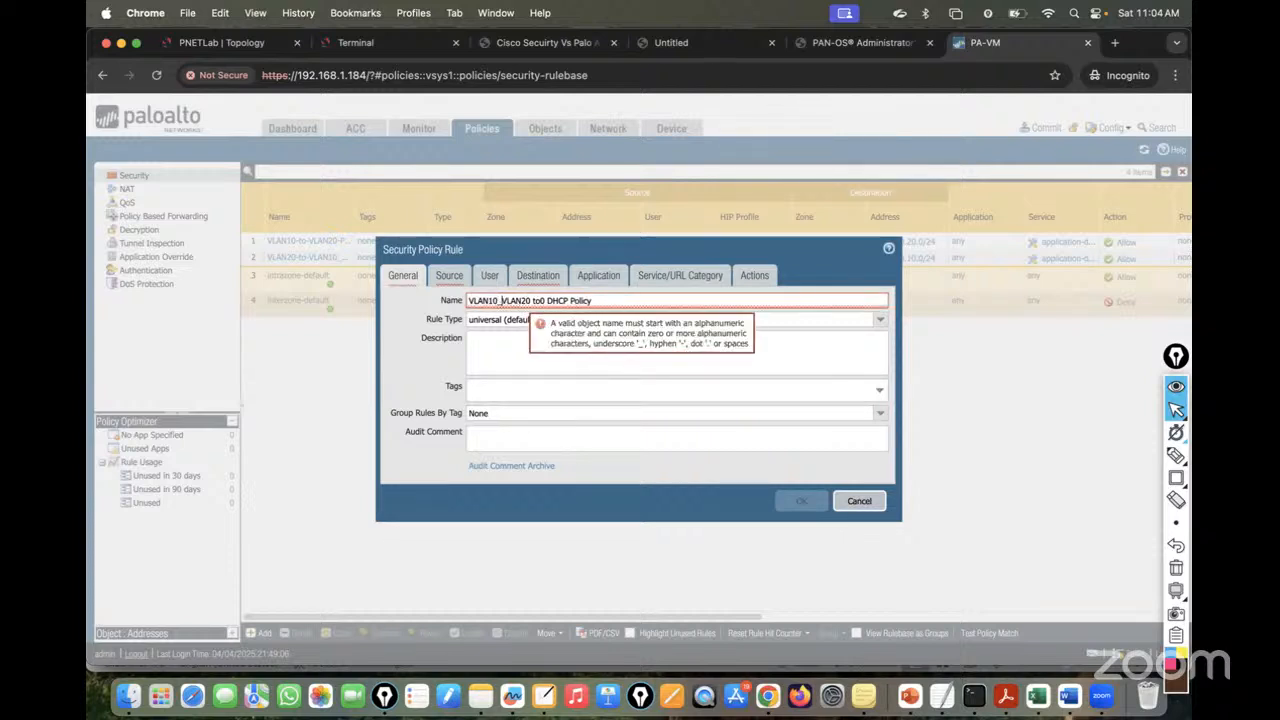
click(545, 300)
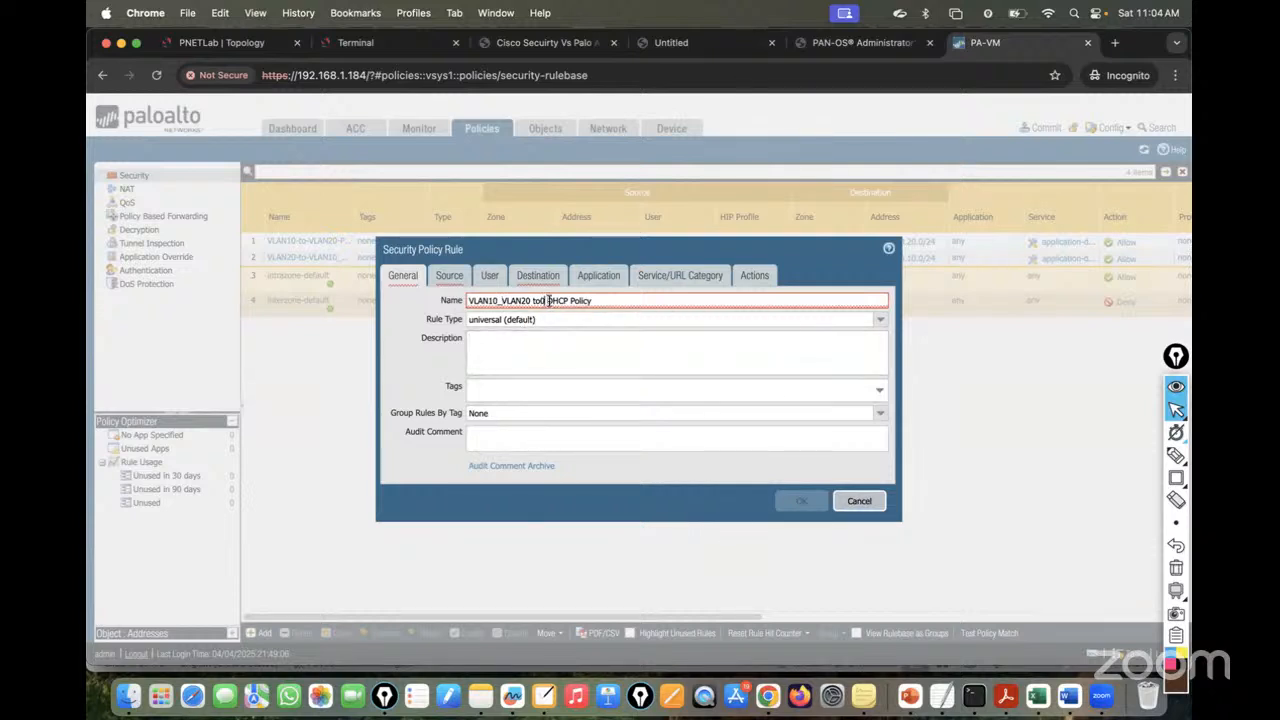
key(BackSpace)
click(546, 354)
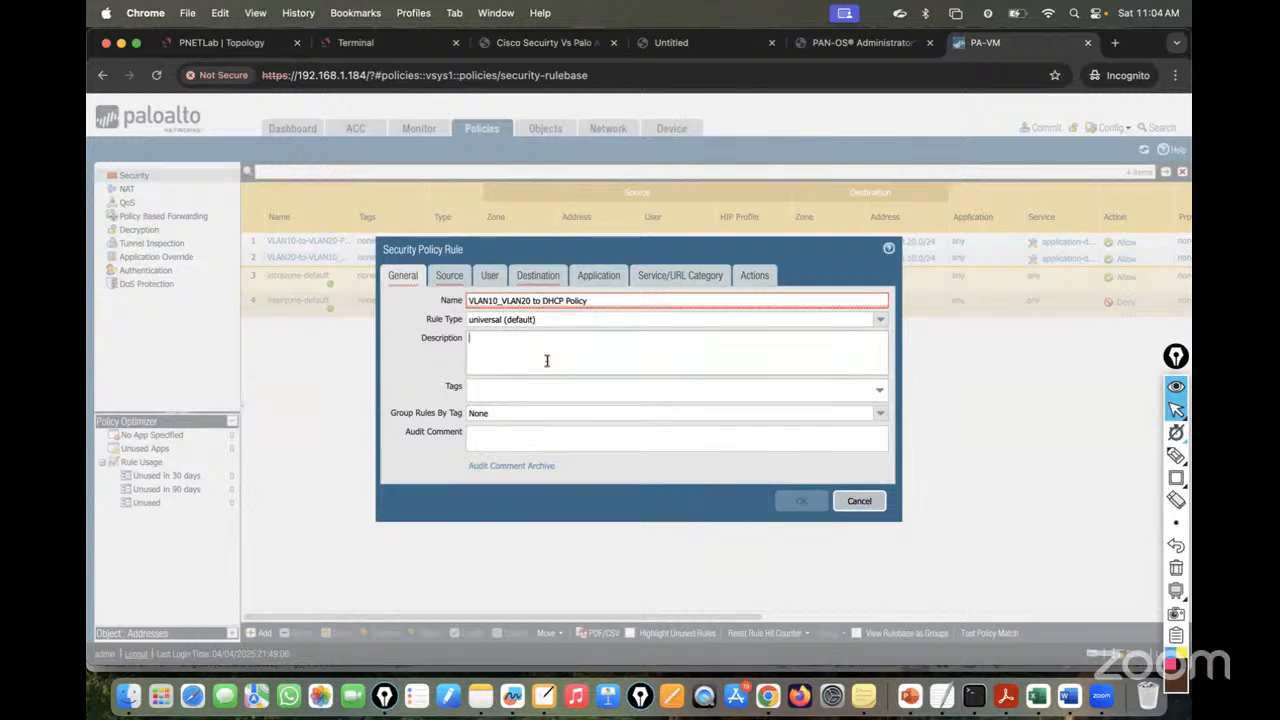
click(544, 300)
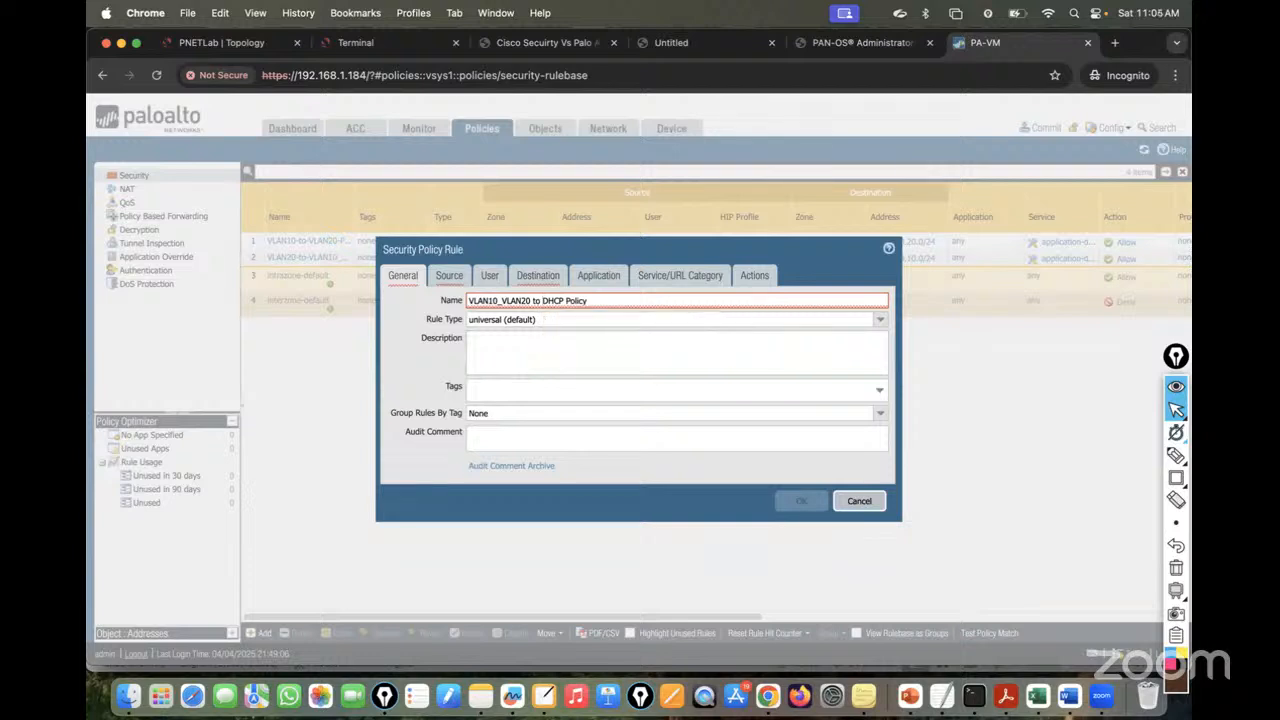
key(BackSpace)
key(BackSpace)
key(BackSpace)
key(BackSpace)
text(_to_)
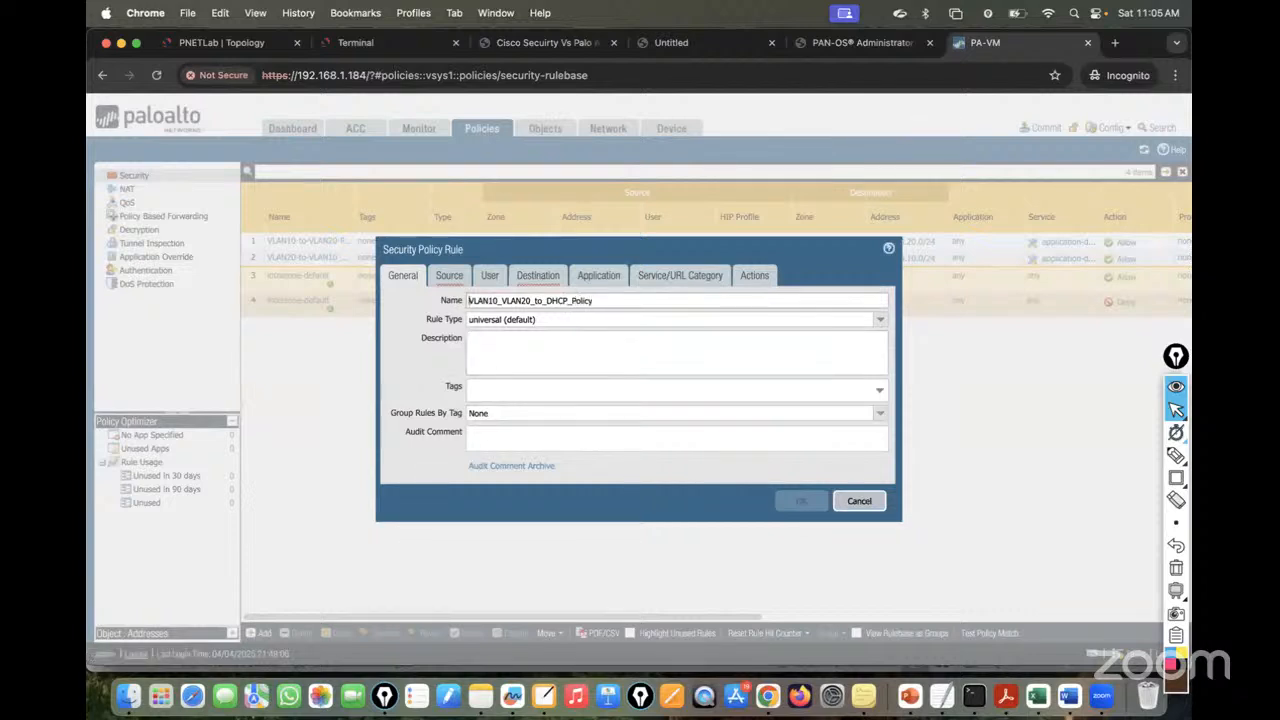
double_click(604, 300)
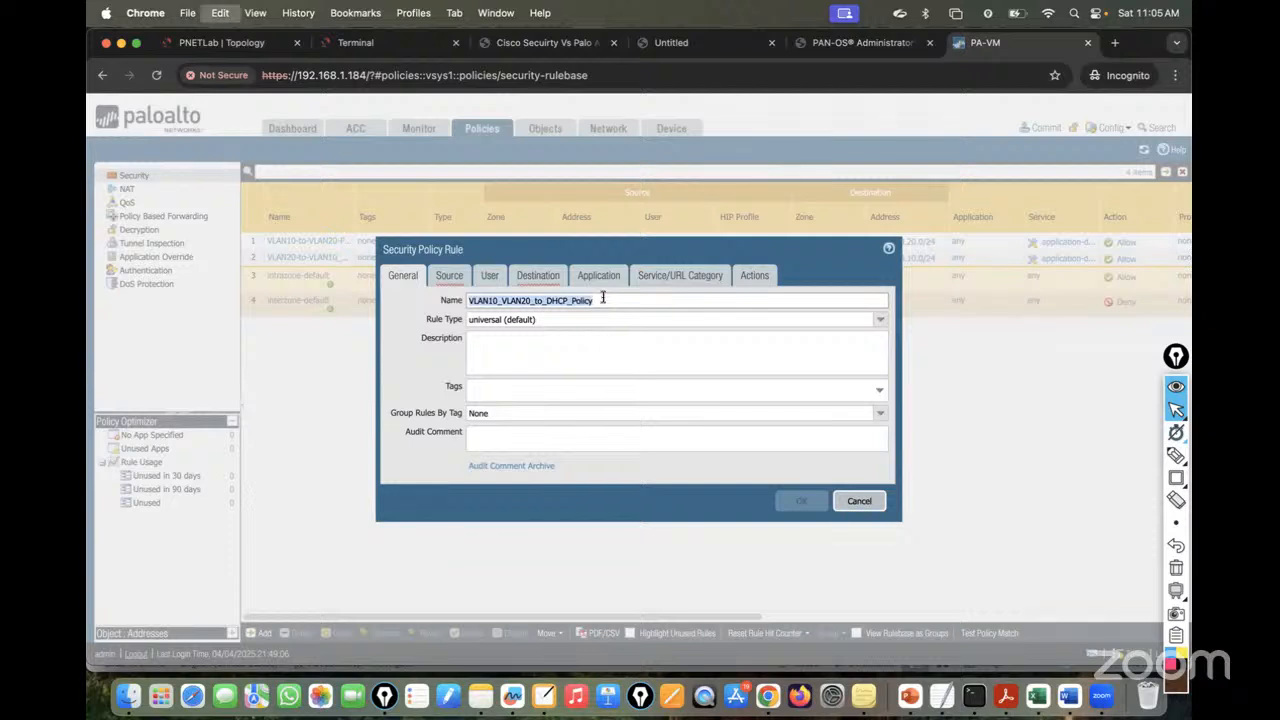
click(450, 276)
- Add source zones VLAN10-Zone and VLAN20-Zone with source addresses 10.10.10.0/24 and 20.20.20.0/24
click(405, 463)
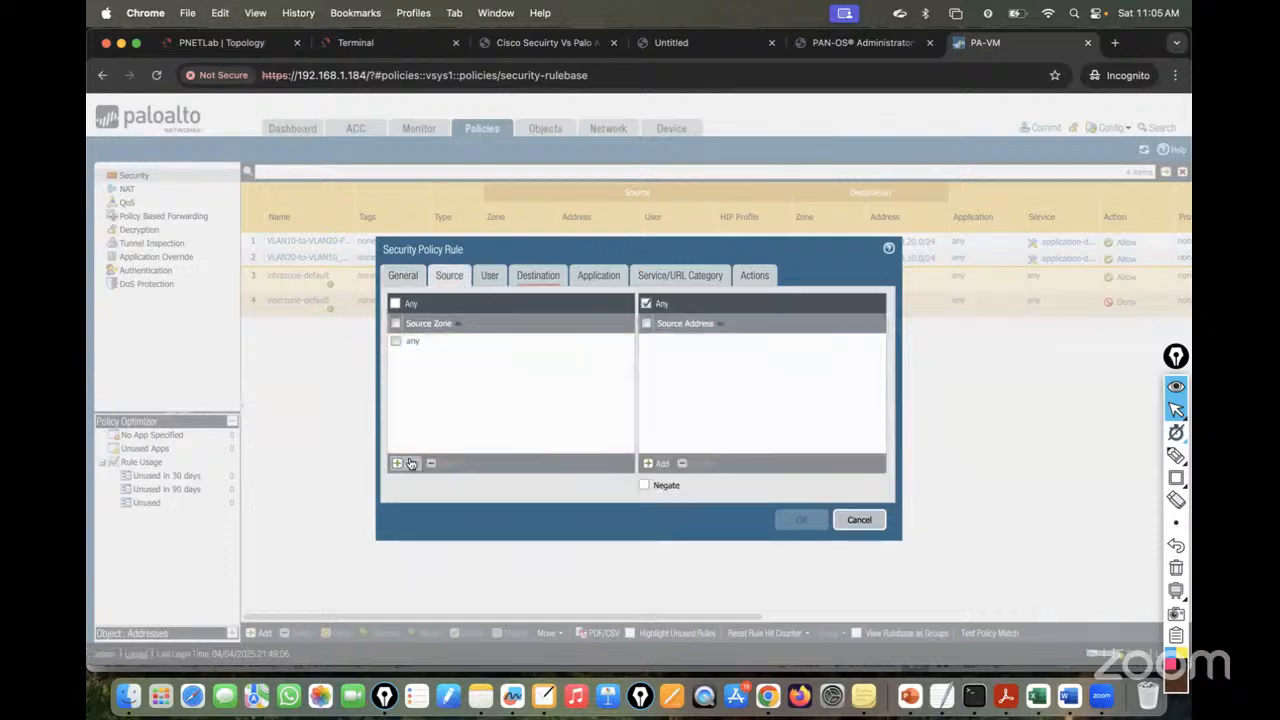
click(455, 372)
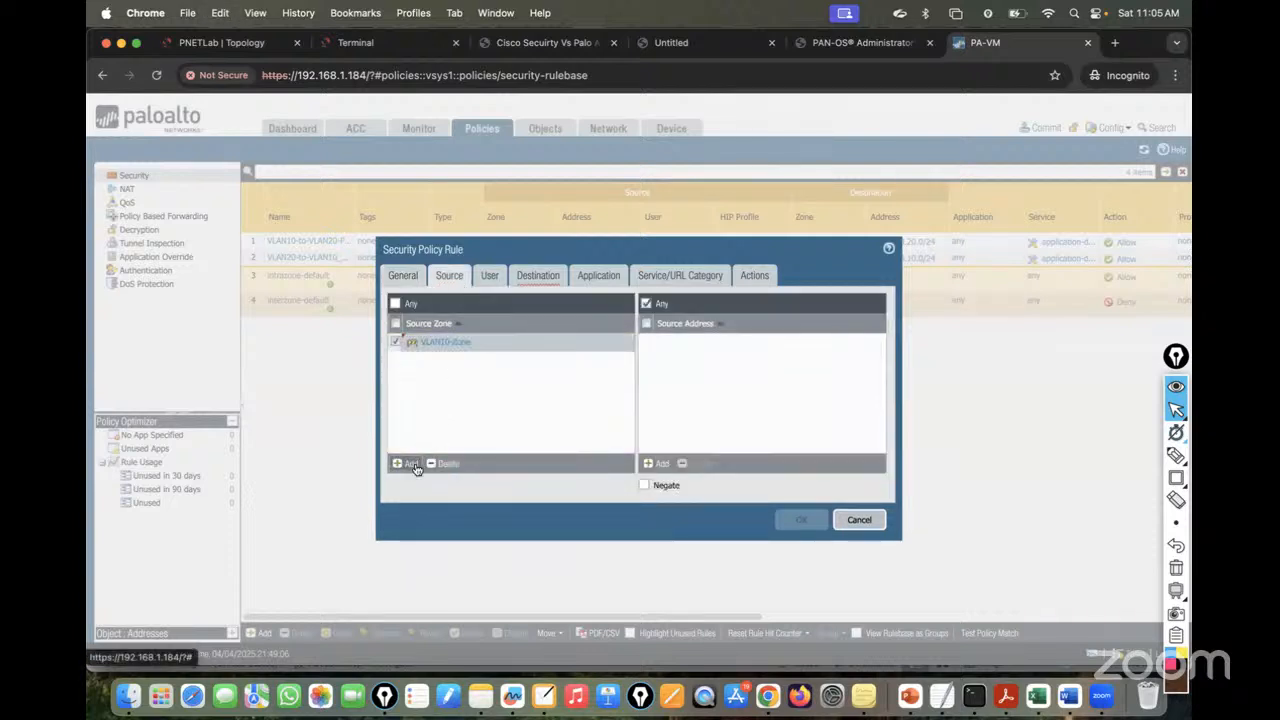
click(408, 463)
click(462, 406)
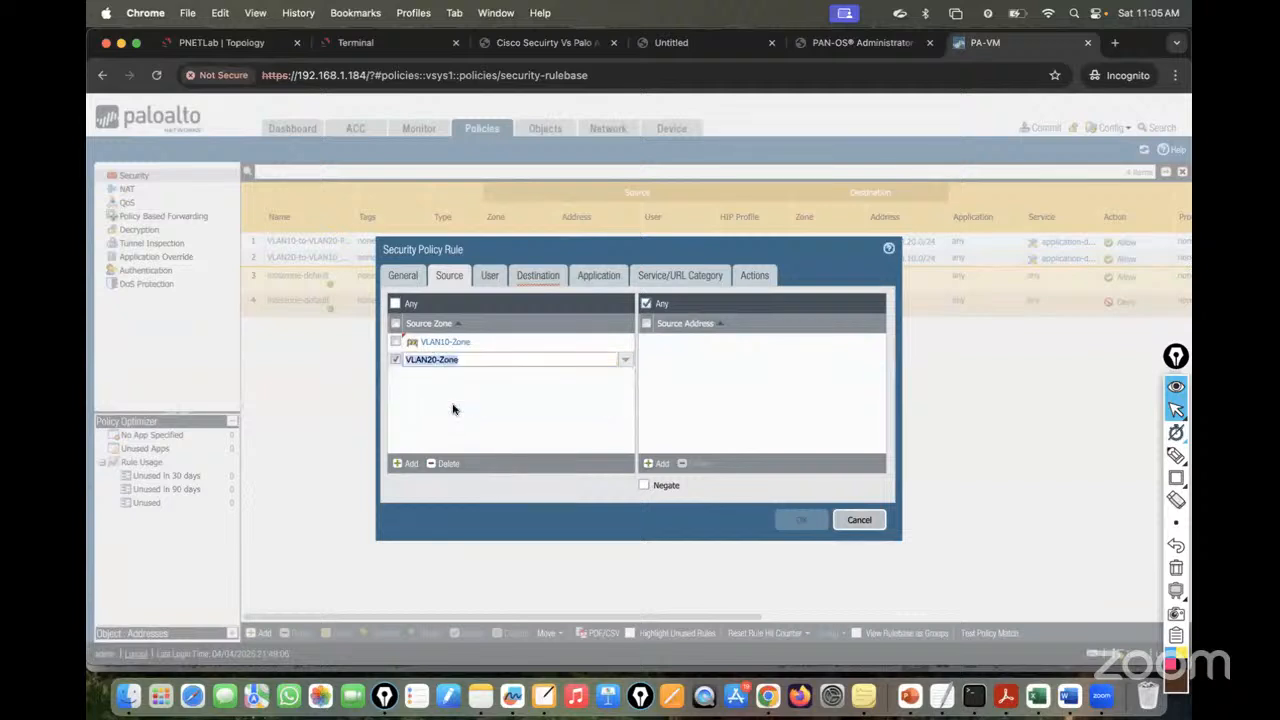
click(650, 464)
text(10.10.10)
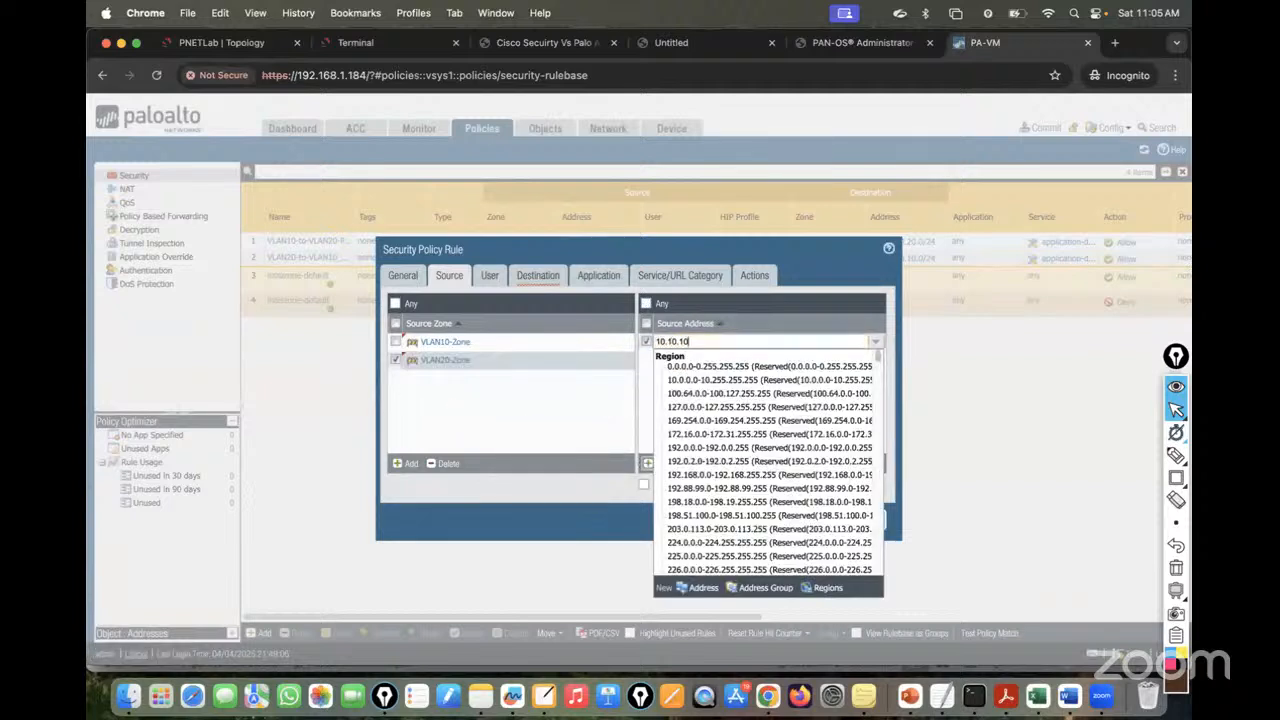
text(.0/24)
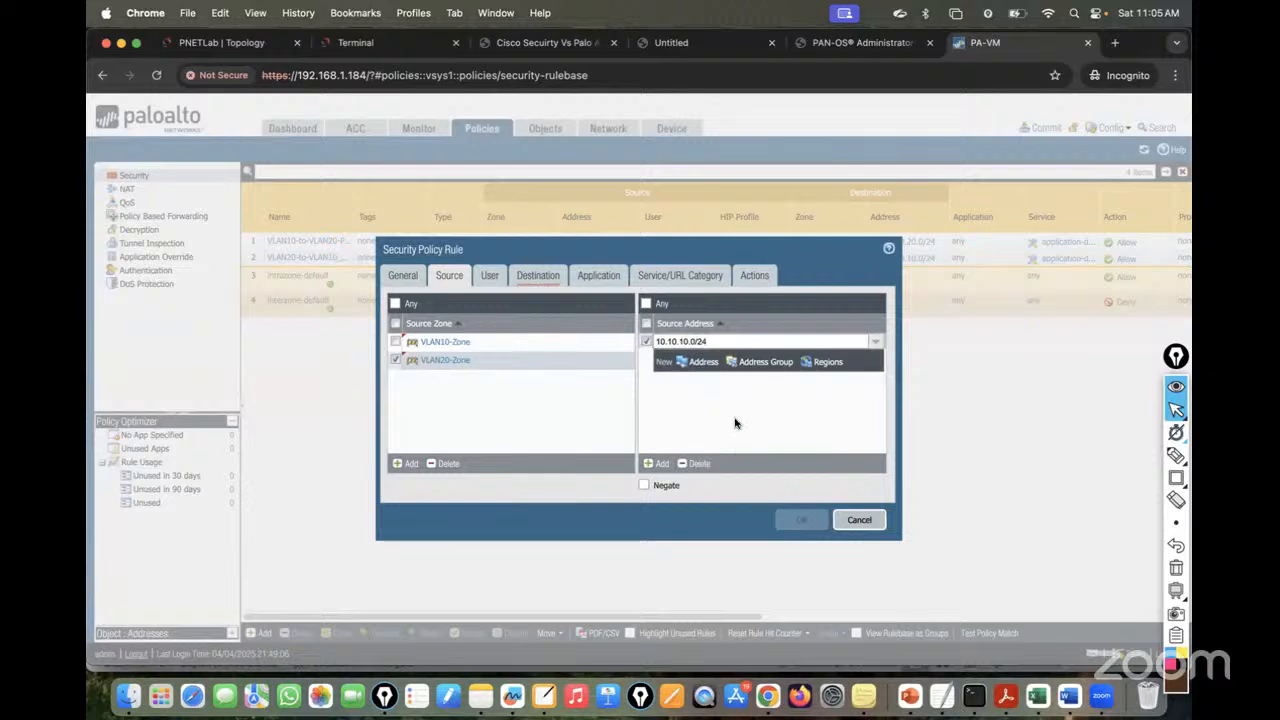
click(736, 424)
click(666, 466)
text(20.20)
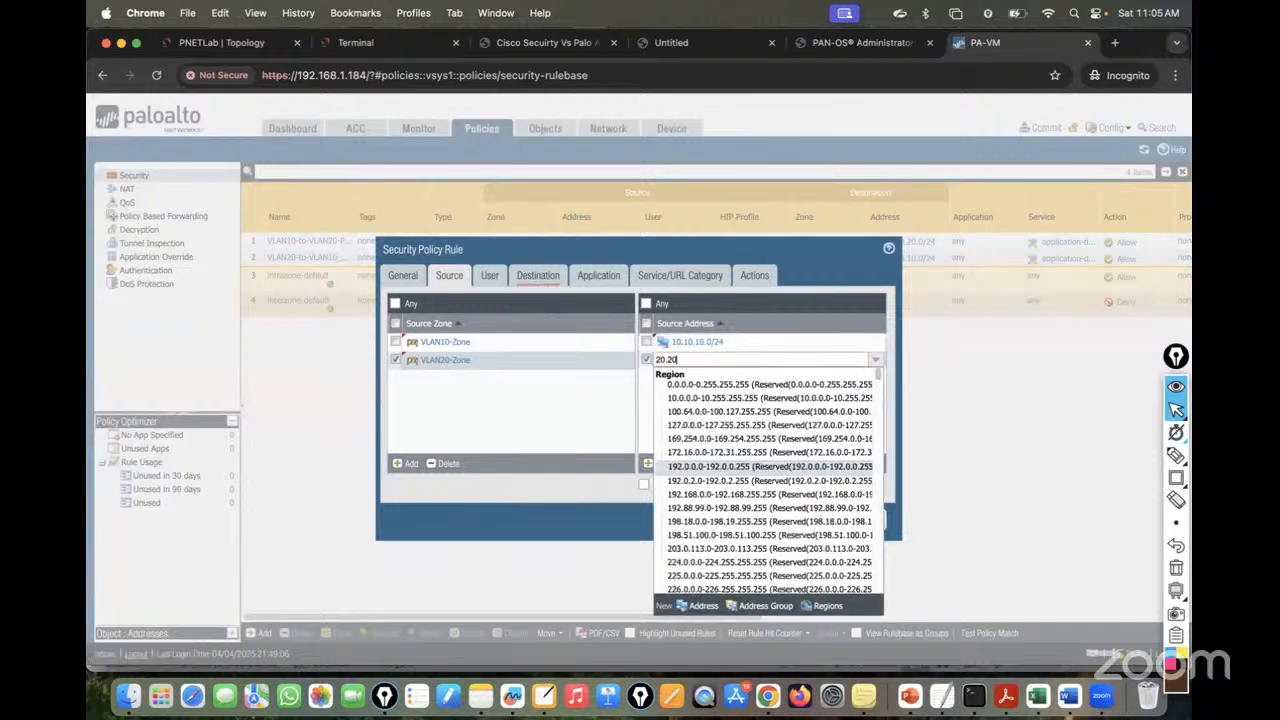
text(.20.0/24)
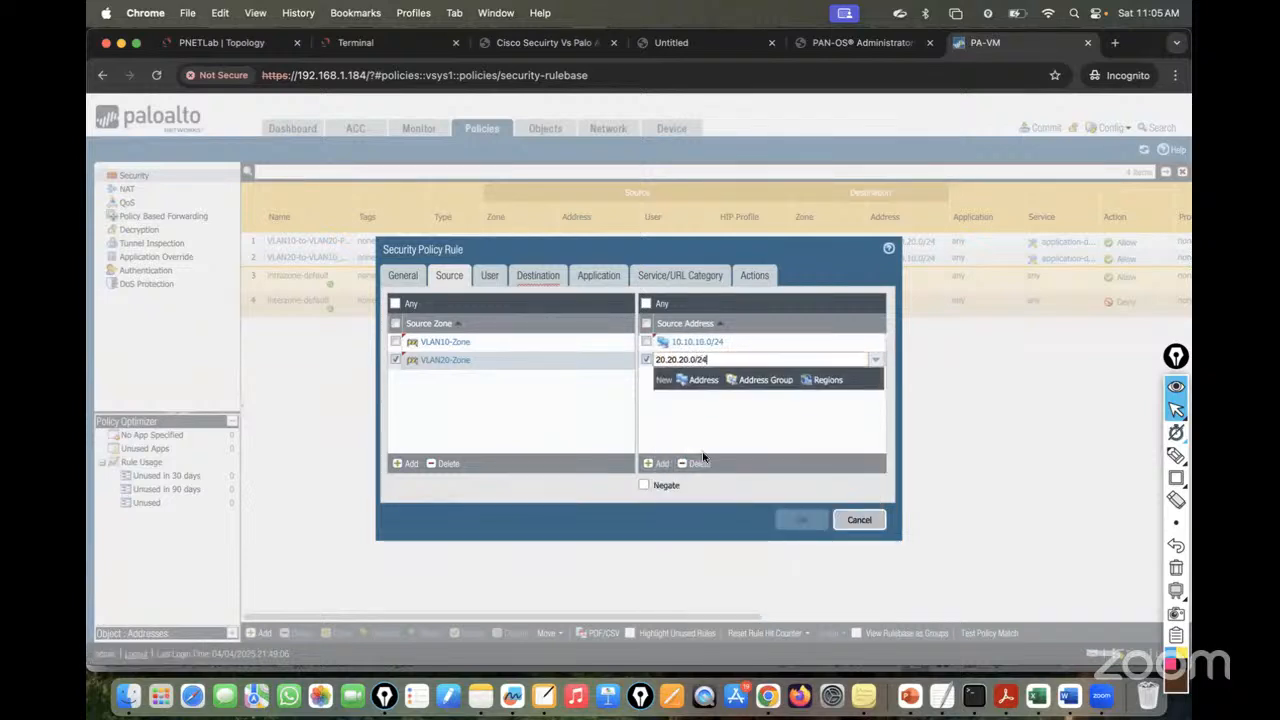
click(736, 444)
- Set the destination to DHCP-Zone with address 192.168.10.0/24
click(540, 278)
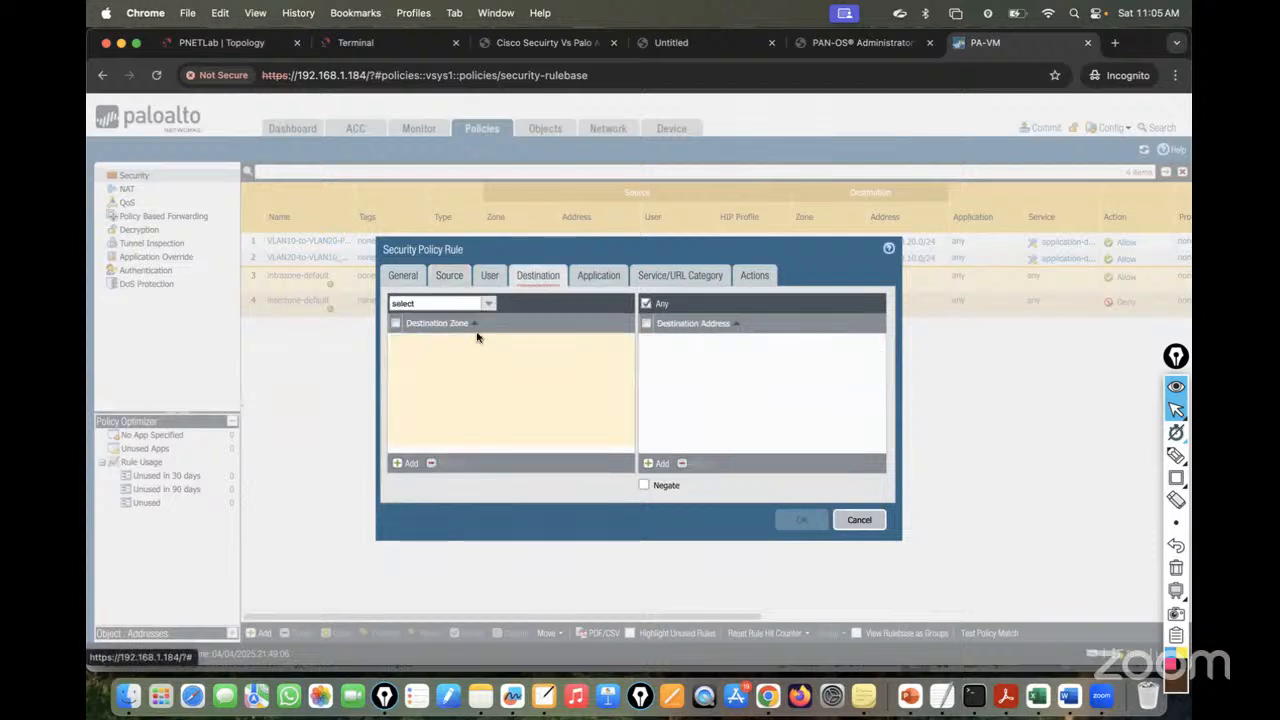
click(405, 465)
click(437, 357)
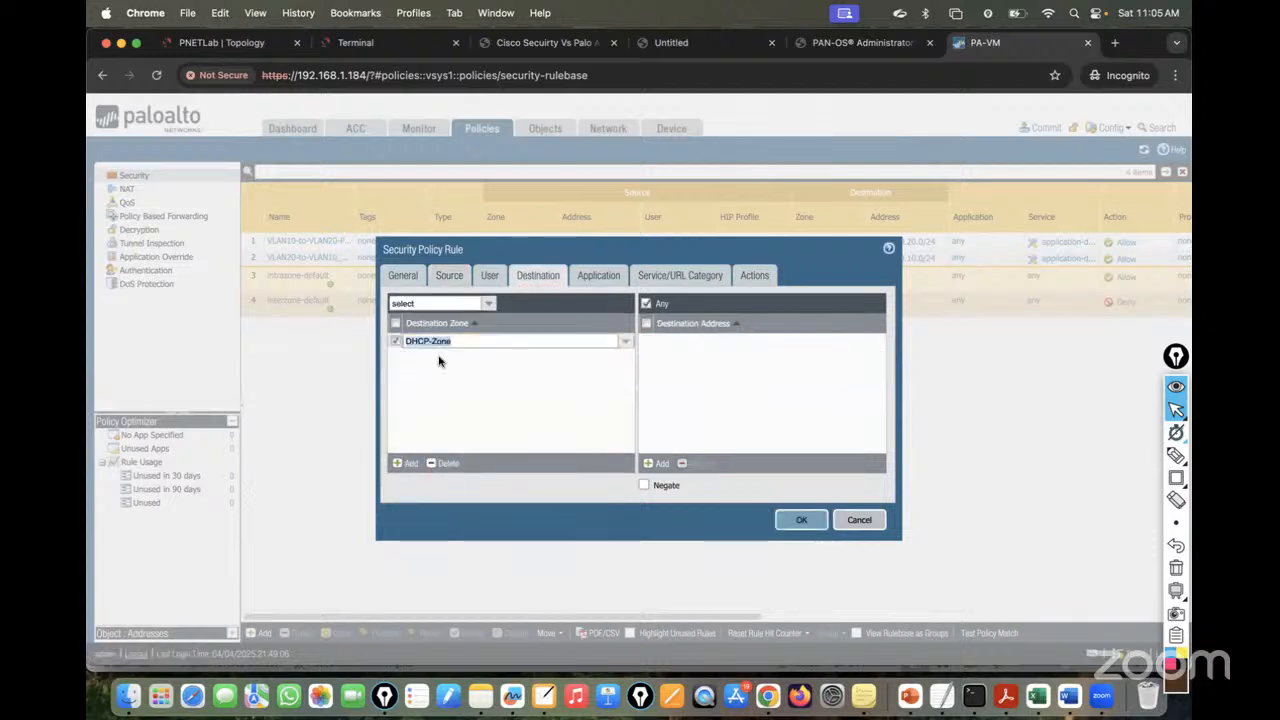
click(659, 466)
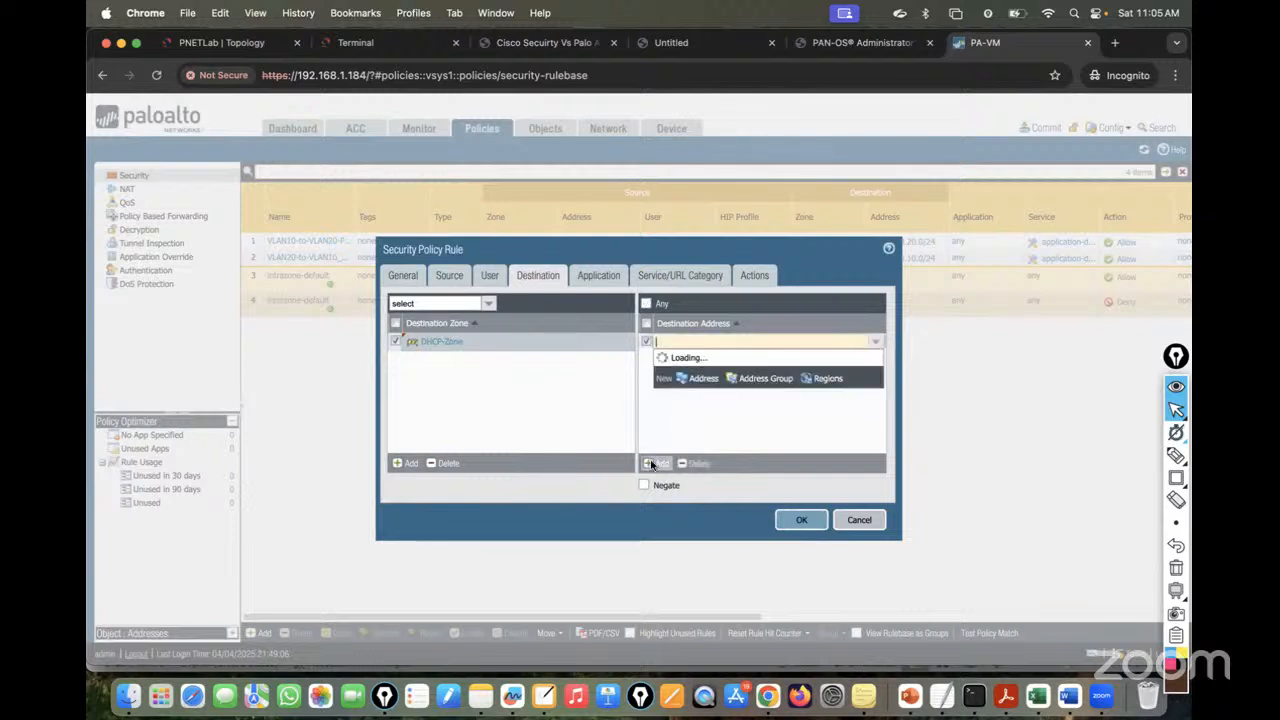
text(192.168.10.0/24)
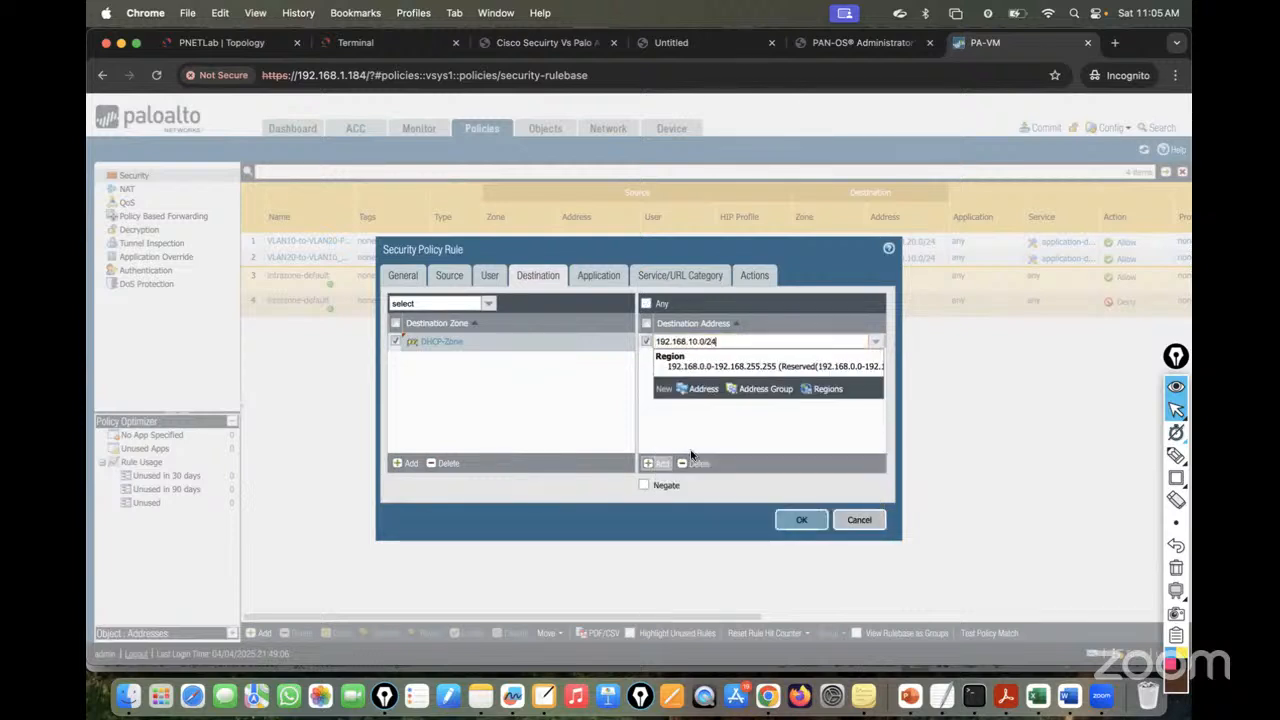
click(746, 440)
- Confirm the Allow action, save the rule, and commit all changes to the firewall
click(762, 276)
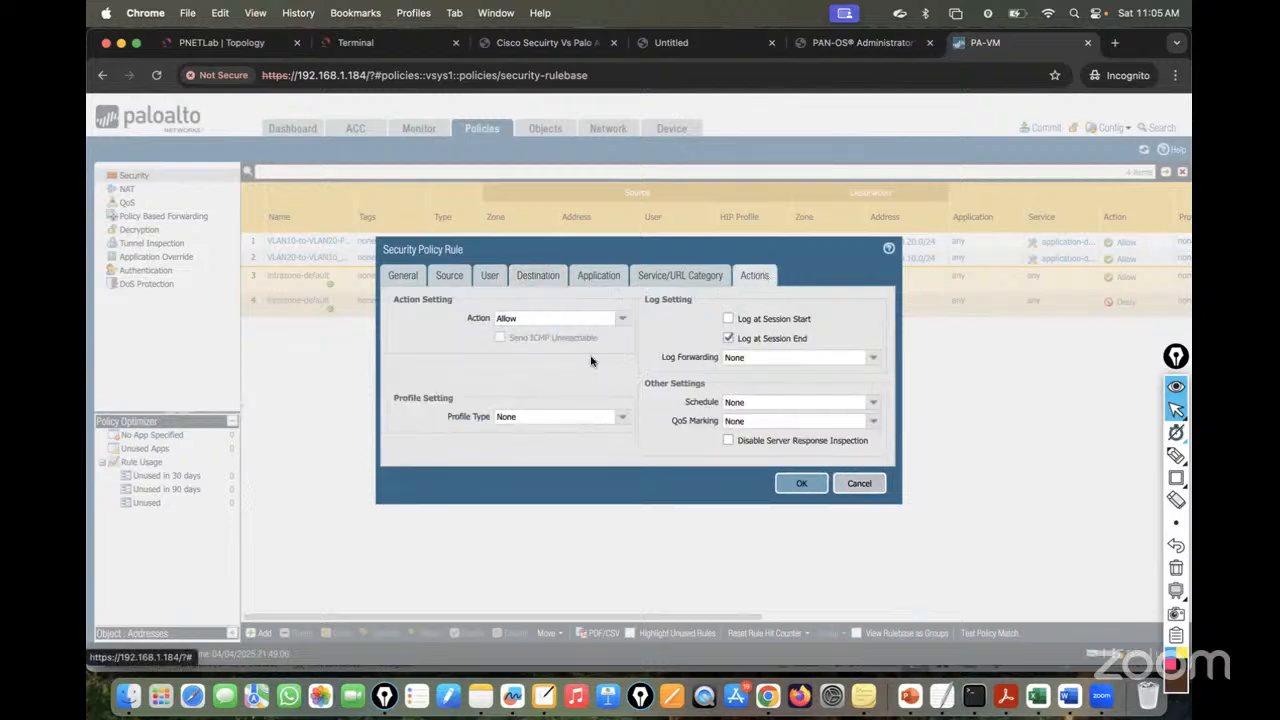
click(801, 483)
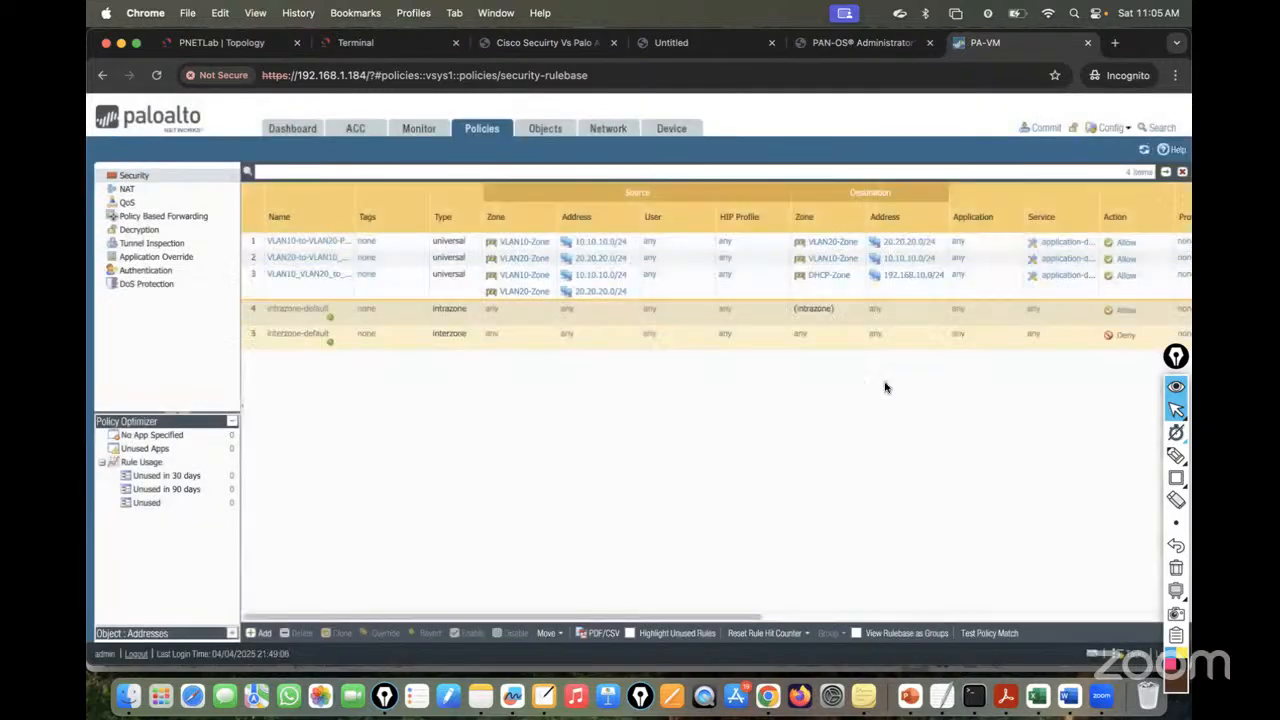
click(1042, 129)
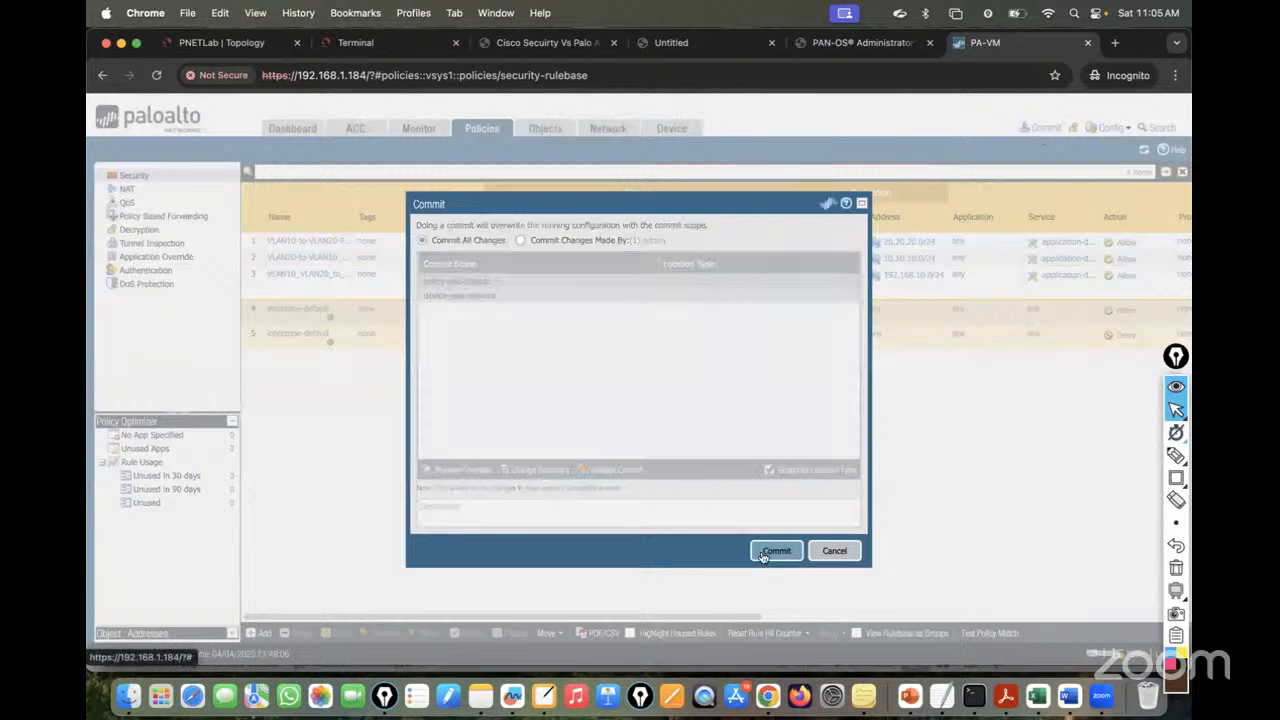
click(776, 551)
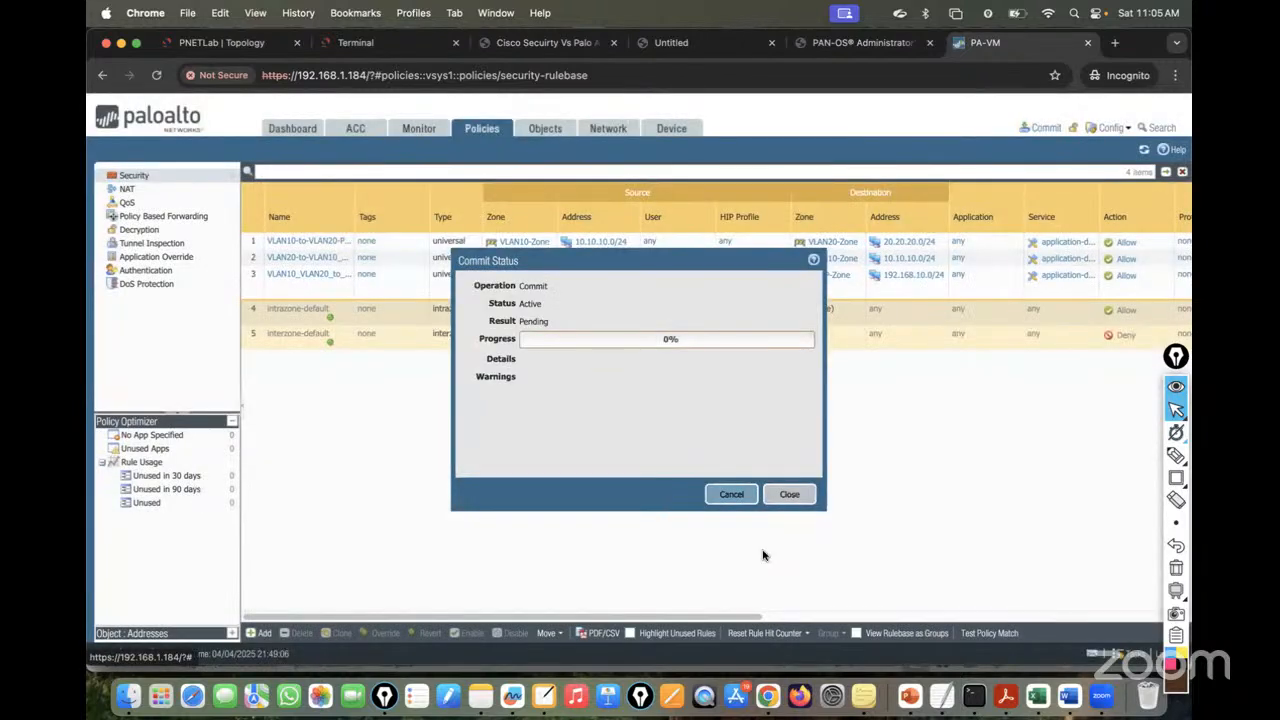
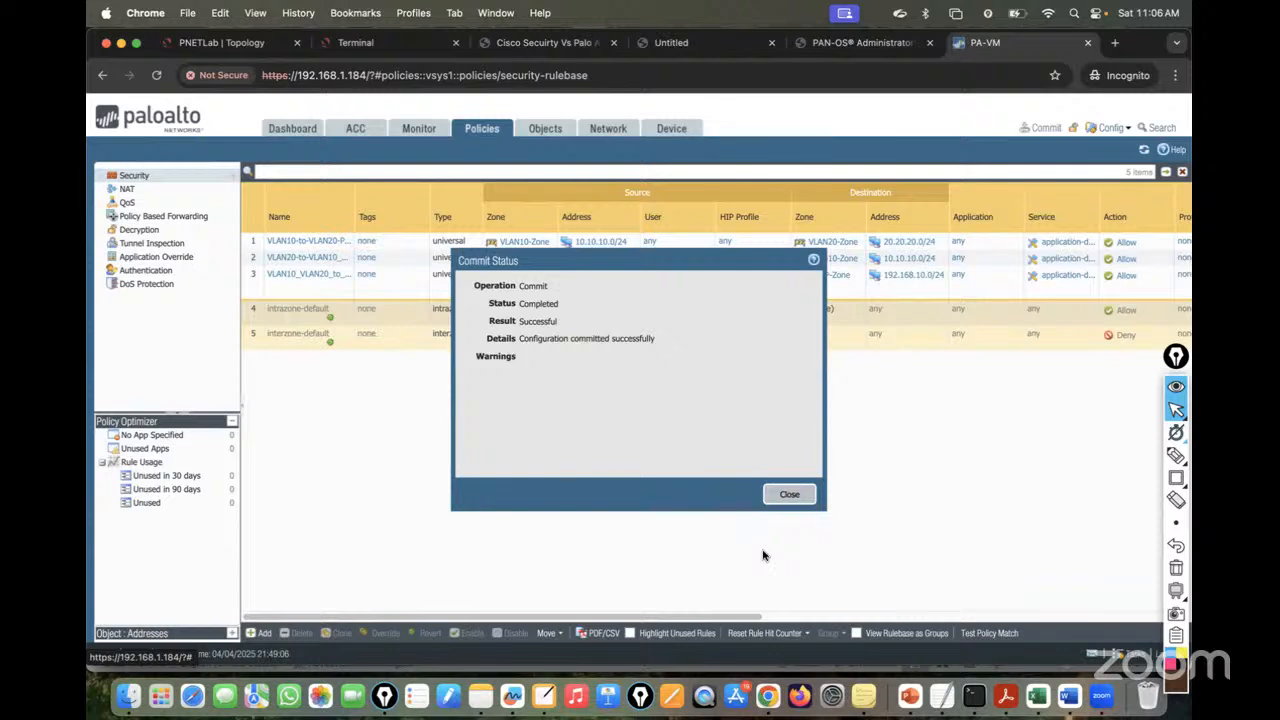
- Close the successful Commit Status report so the three VLAN/DHCP security rules are visible
mouse_move(1176, 523)
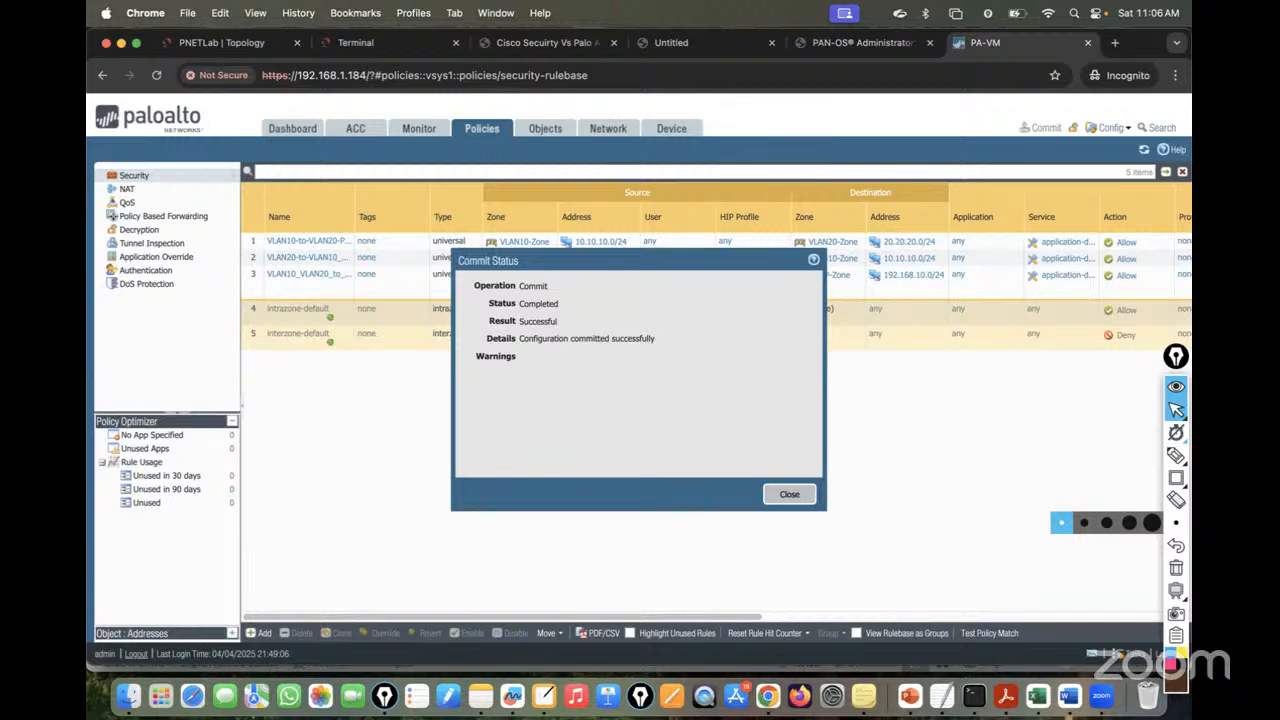
click(789, 494)
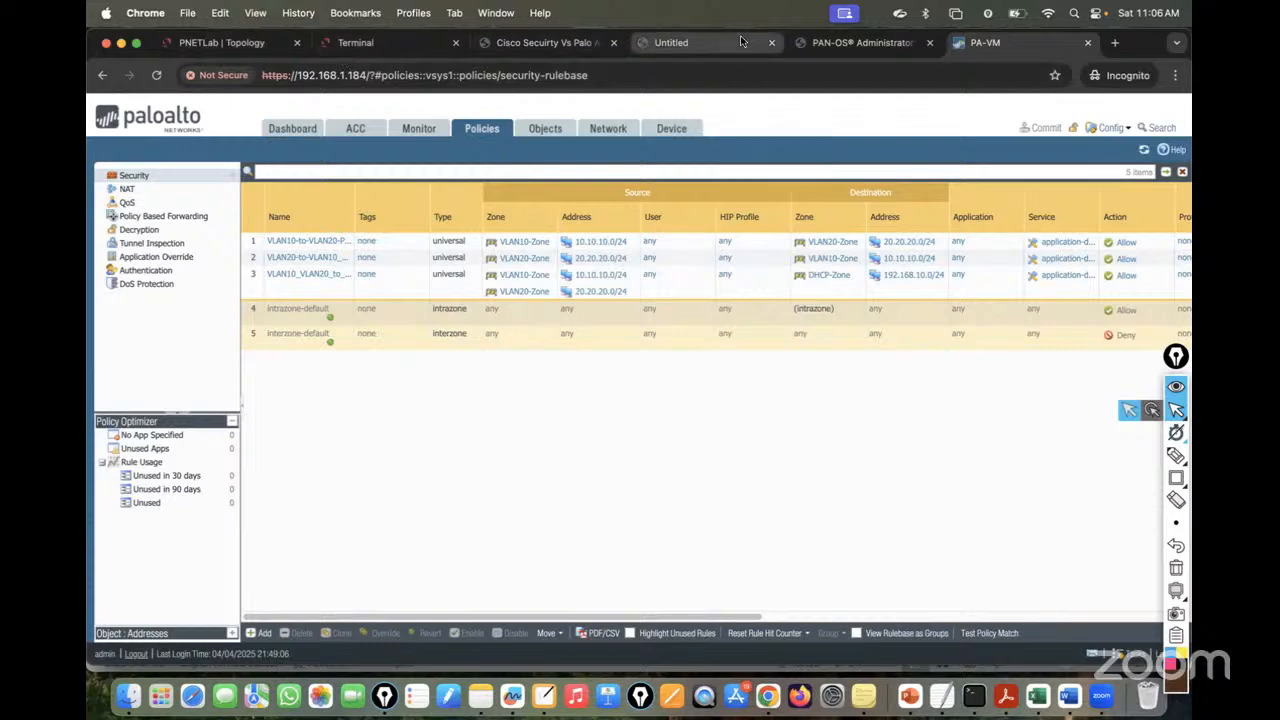
- From the DHCP-Server console, ping the firewall at 192.168.10.1
click(350, 43)
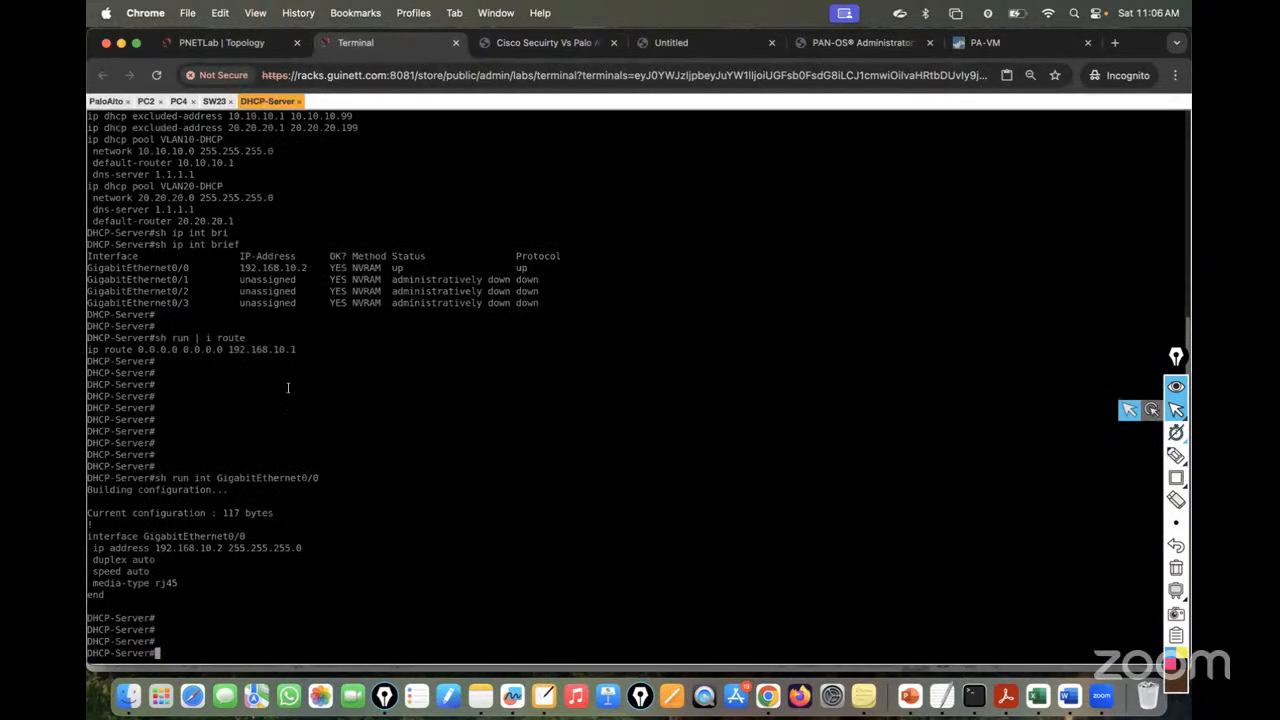
text(ping)
drag(213, 548, 225, 548)
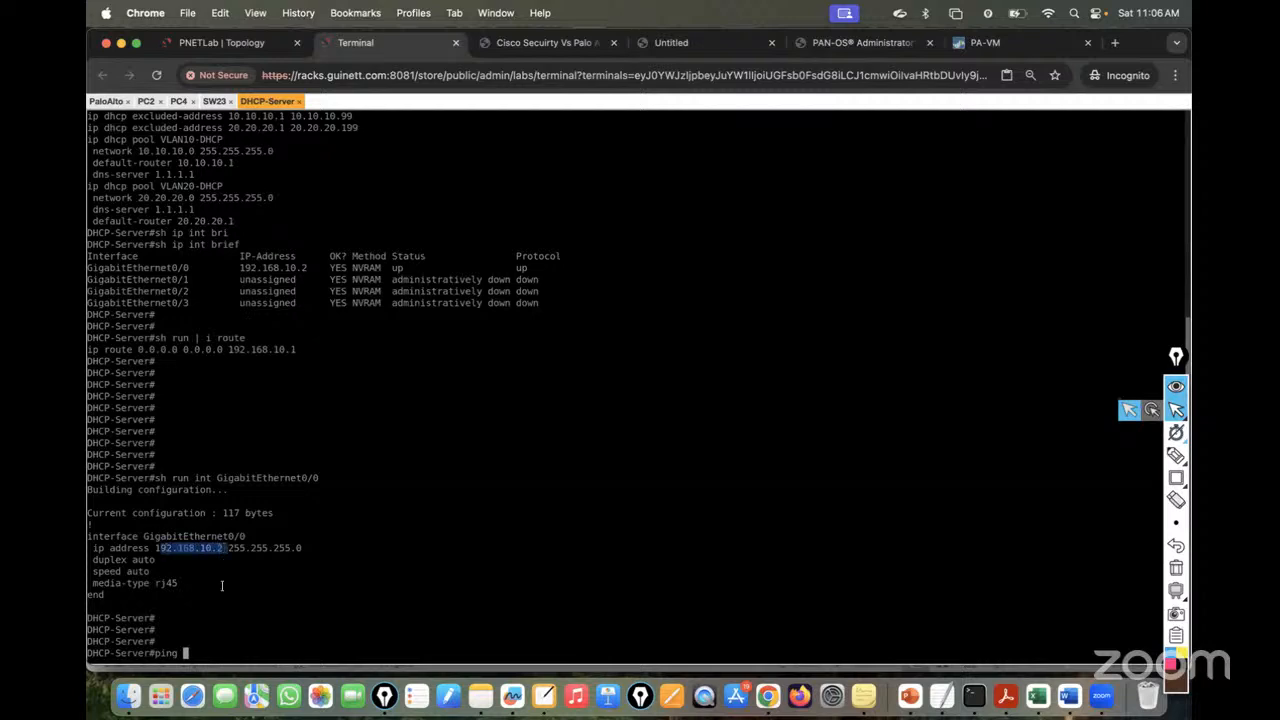
text(92.168.10.2)
key(BackSpace)
text(1)
key(Left)
key(Left)
key(Left)
key(Left)
key(Left)
key(Left)
key(Left)
key(Left)
key(Left)
key(Left)
key(Left)
text(1)
key(Return)
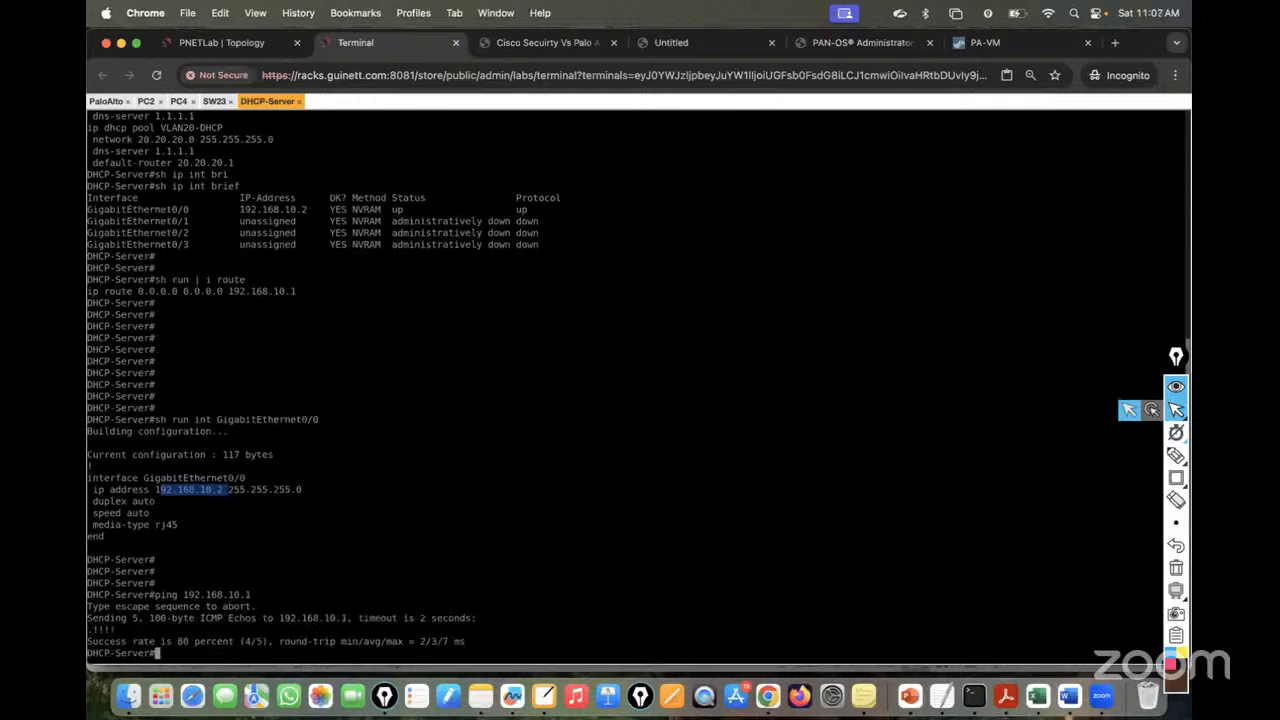
- Ping 10.10.10.1 from the DHCP server, then switch to the PaloAlto console
key(Up)
key(BackSpace)
key(BackSpace)
key(BackSpace)
key(BackSpace)
key(BackSpace)
key(BackSpace)
key(BackSpace)
key(BackSpace)
key(BackSpace)
key(BackSpace)
key(BackSpace)
text(0.10.10.1)
key(Return)
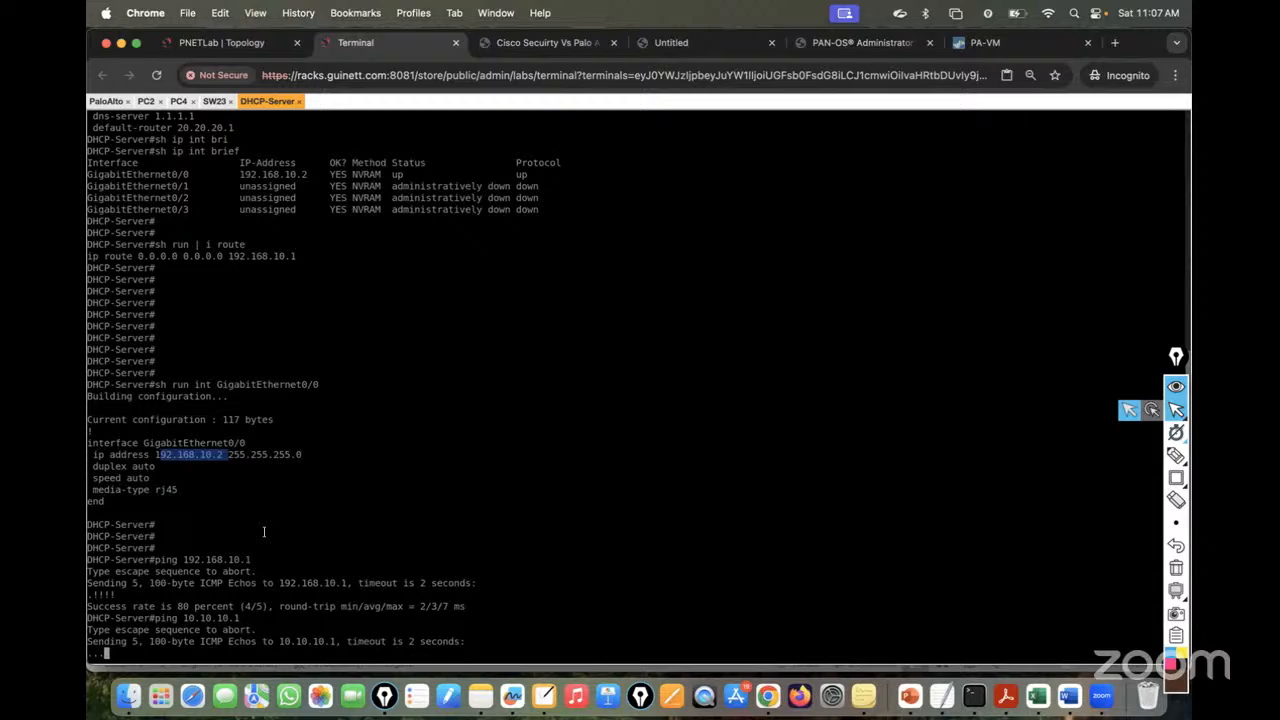
click(104, 101)
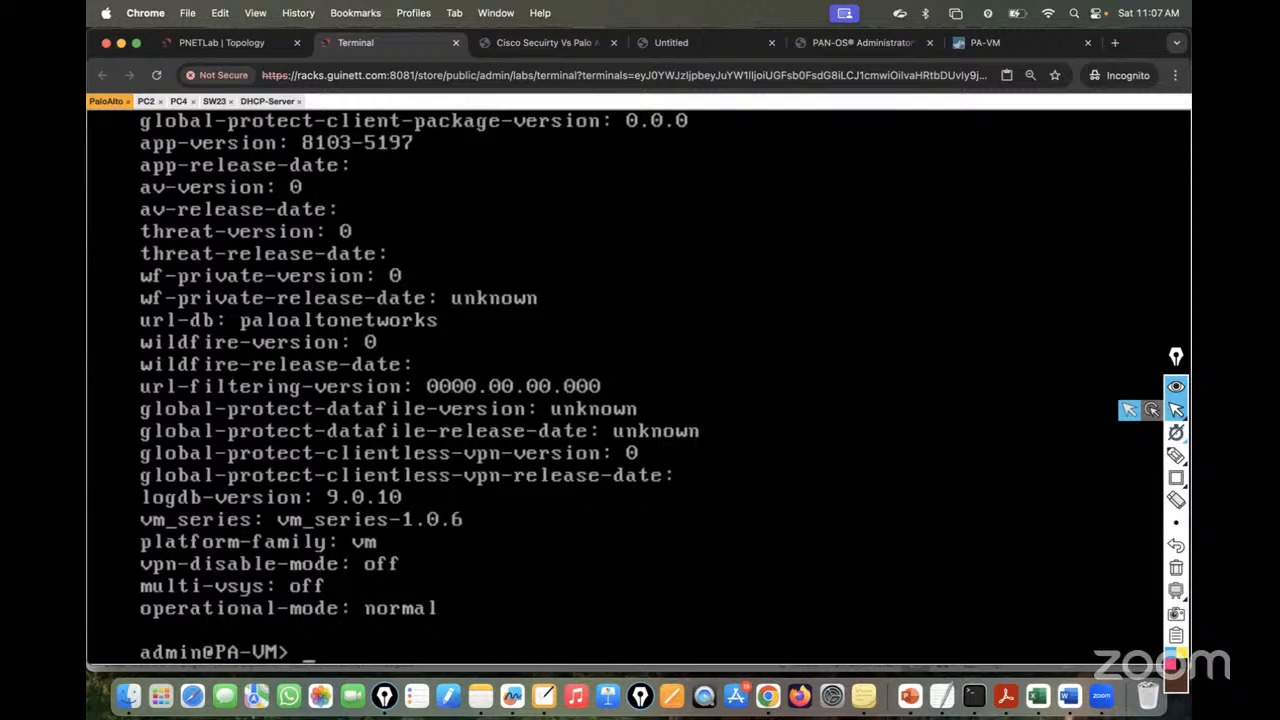
- From the firewall, ping 192.168.10.2 sourced from 10.10.10.1, then sourced from 20.20.20.1
text(ping source 10.10.10.)
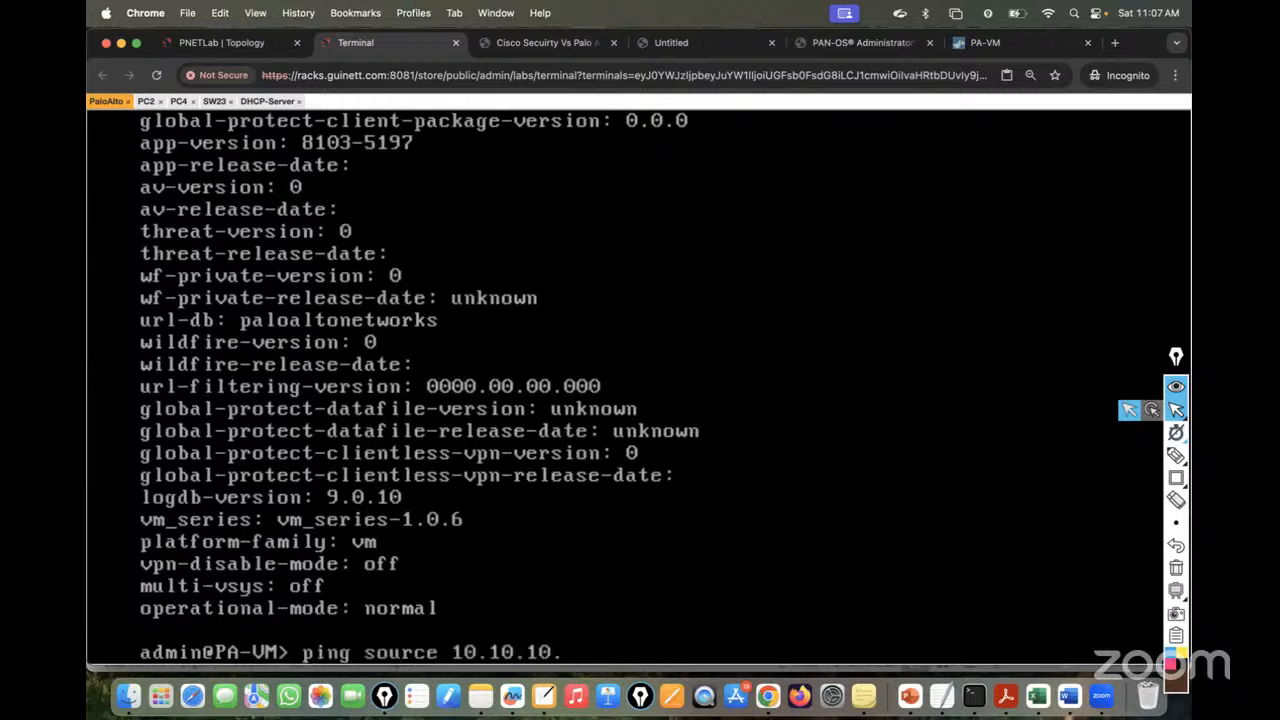
text(1 host 192.168.1)
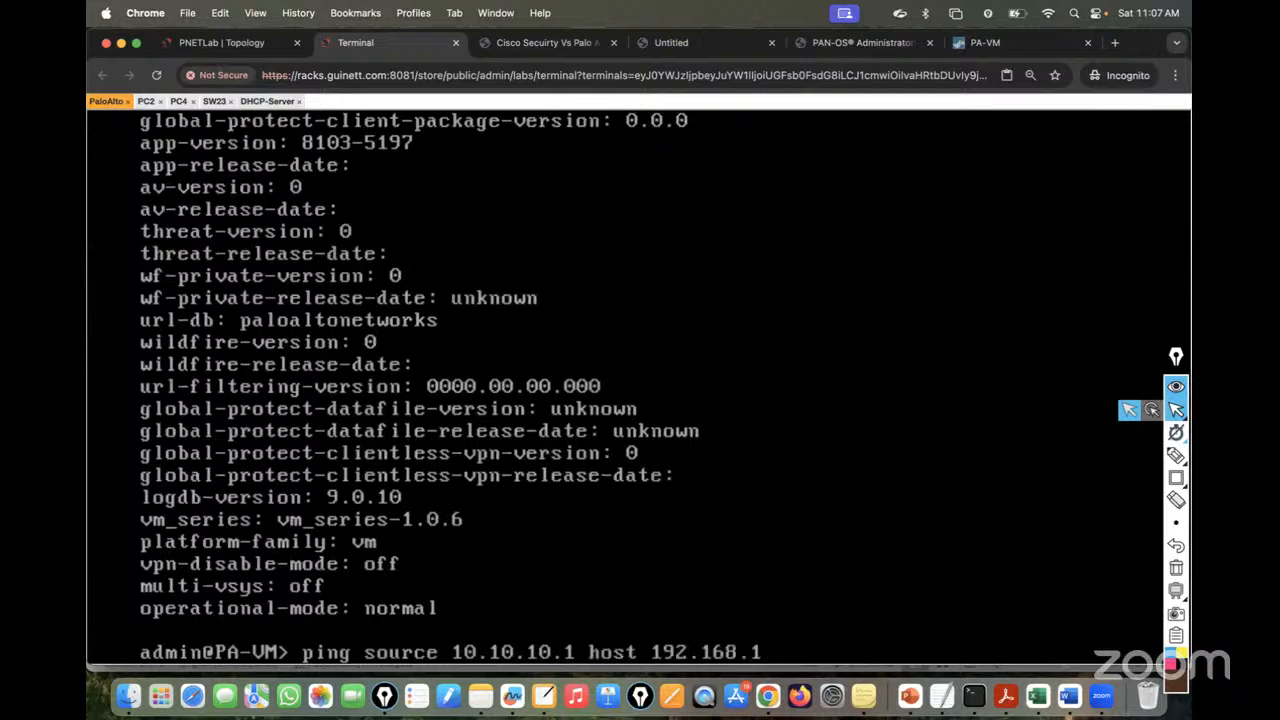
text(0.2)
key(Return)
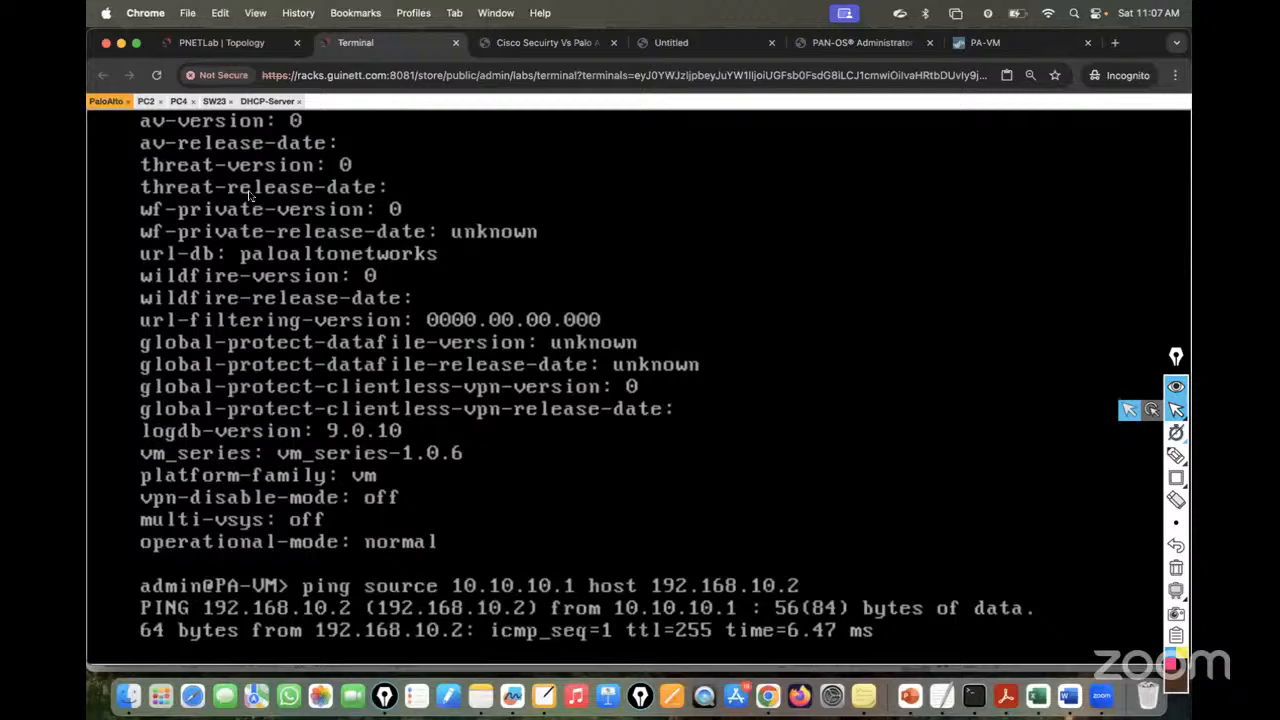
key(ctrl+c)
key(Up)
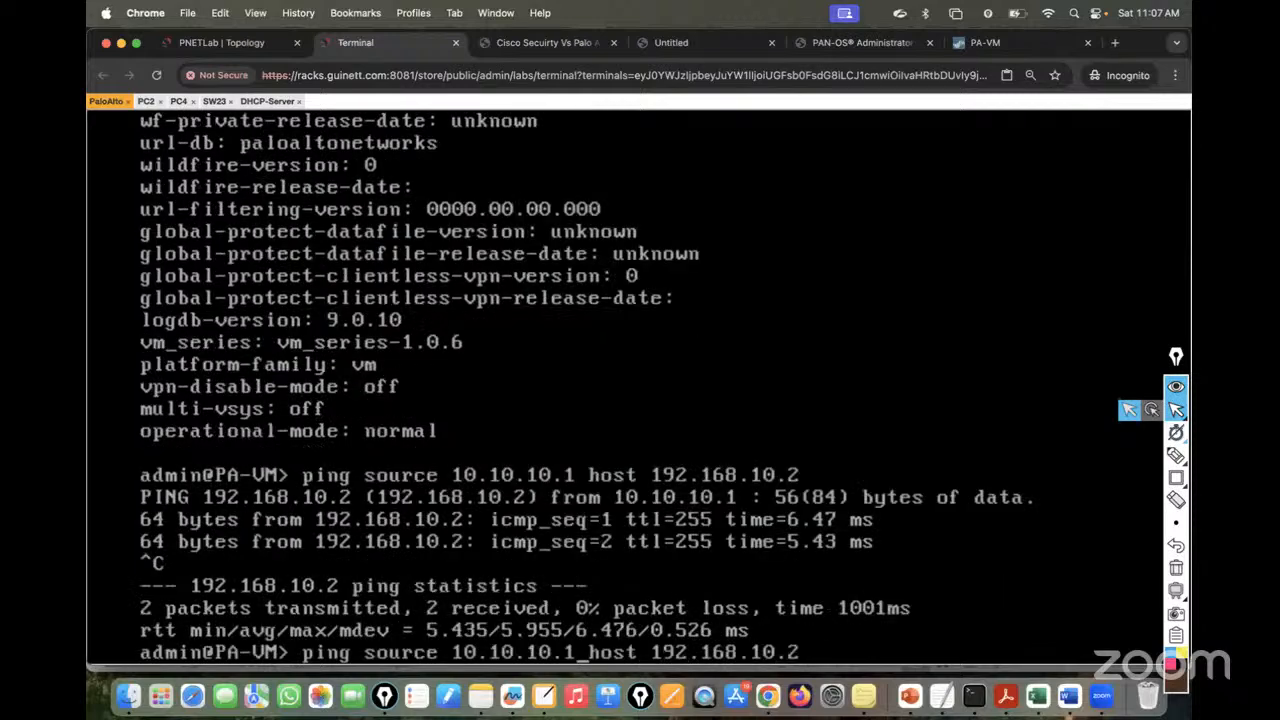
key(Left)
key(Left)
key(Left)
key(Left)
key(Left)
key(Left)
key(Left)
key(Left)
key(Left)
key(Left)
key(Left)
key(Left)
key(Left)
key(Left)
key(Left)
key(Left)
key(Left)
key(Left)
key(BackSpace)
key(BackSpace)
key(BackSpace)
key(BackSpace)
key(BackSpace)
key(BackSpace)
key(BackSpace)
key(BackSpace)
key(BackSpace)
key(BackSpace)
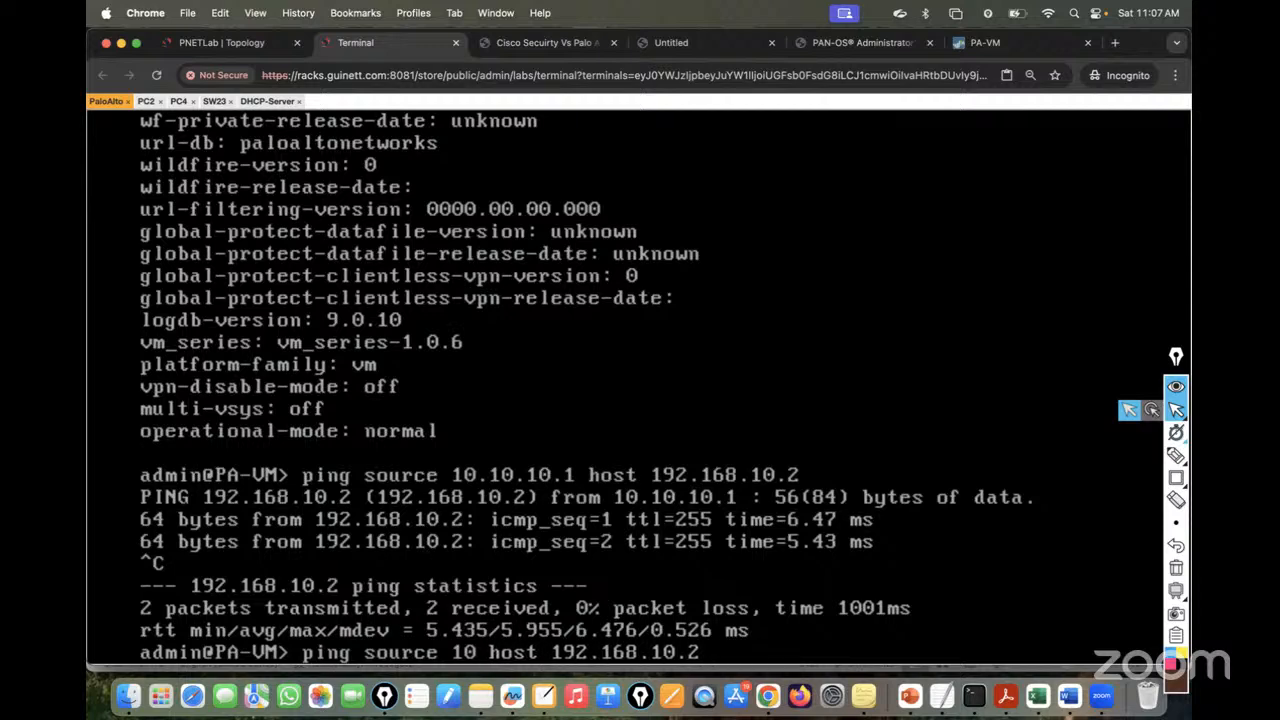
text(20.20.20.)
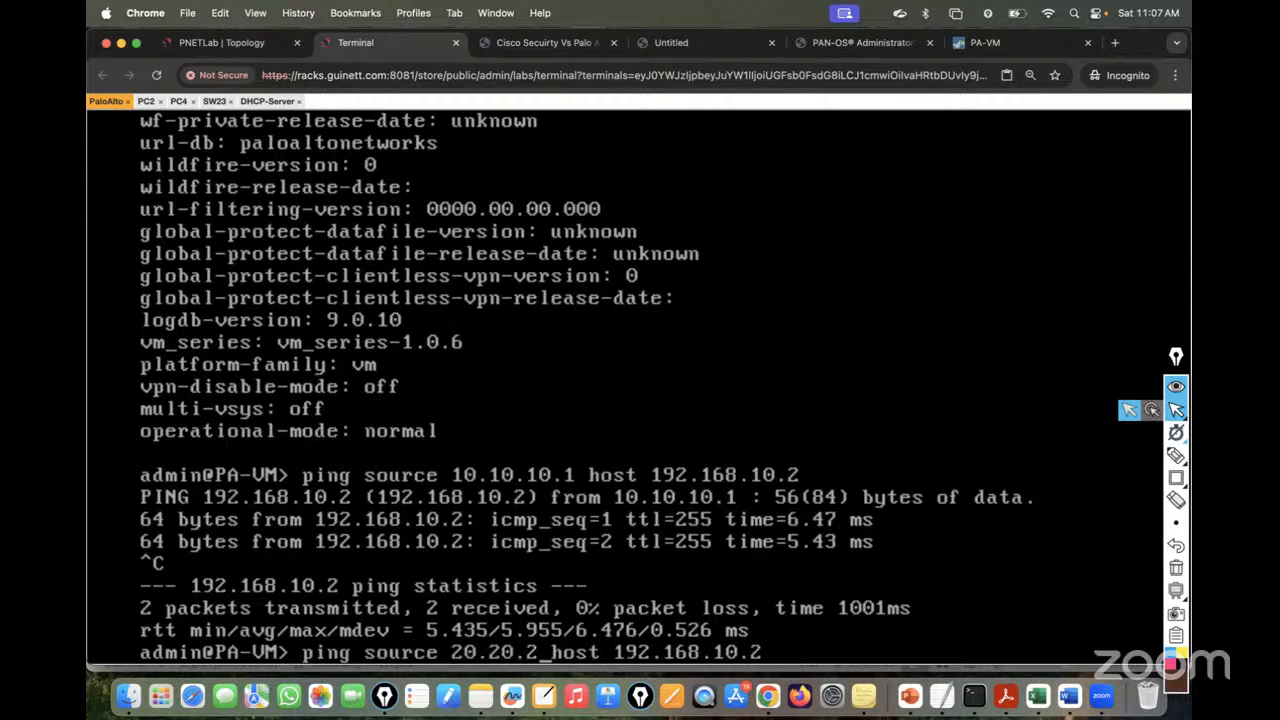
text(1)
key(Return)
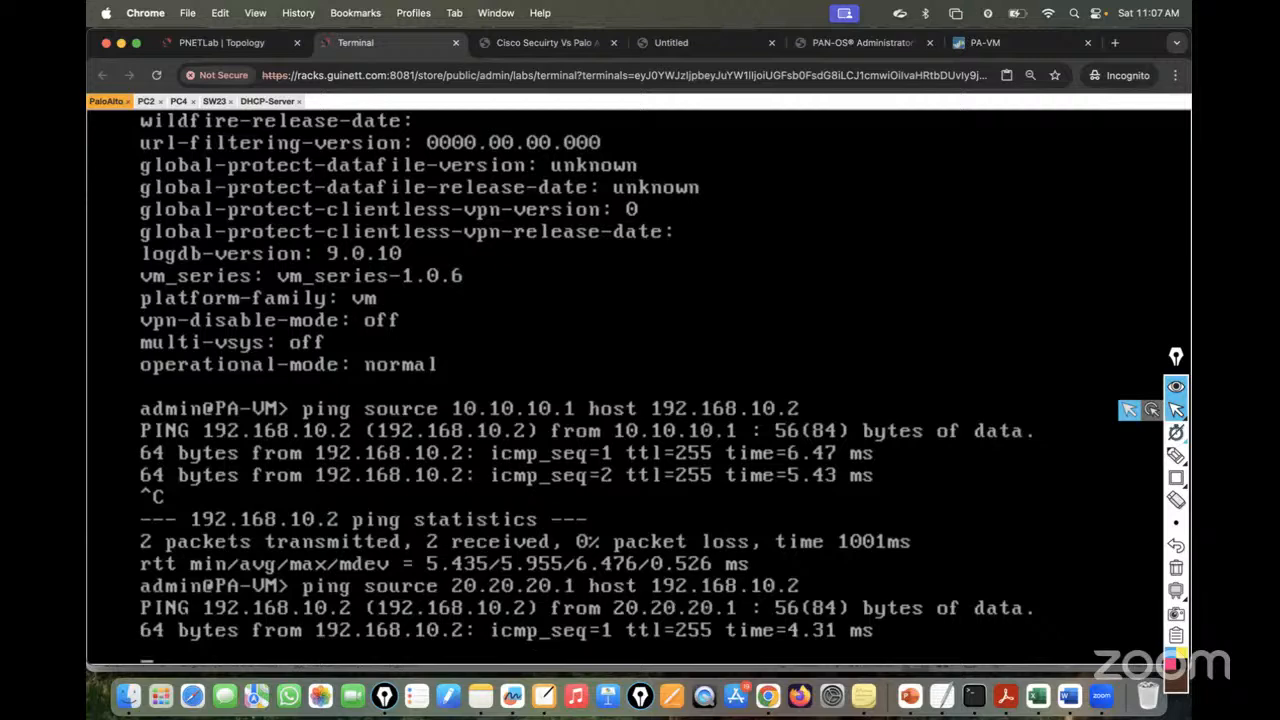
key(ctrl+c)
- Go to Network > DHCP and show the DHCP Relay list in the web interface
click(965, 42)
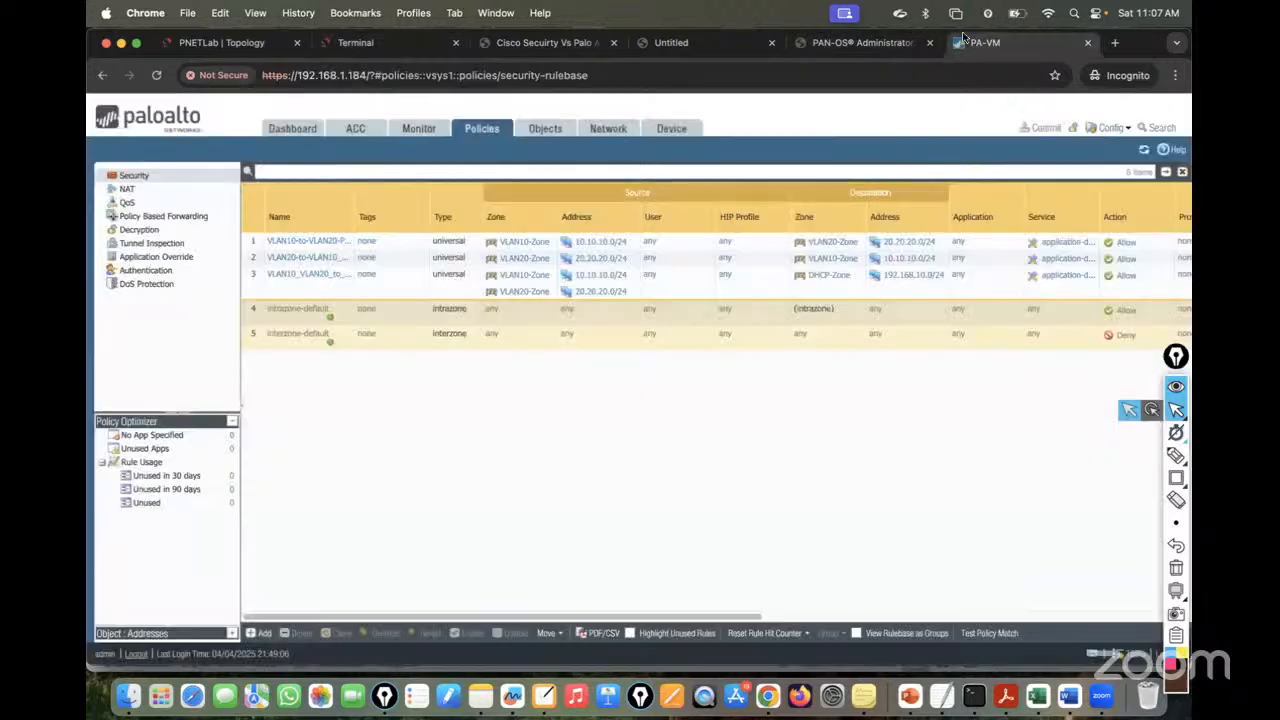
click(621, 128)
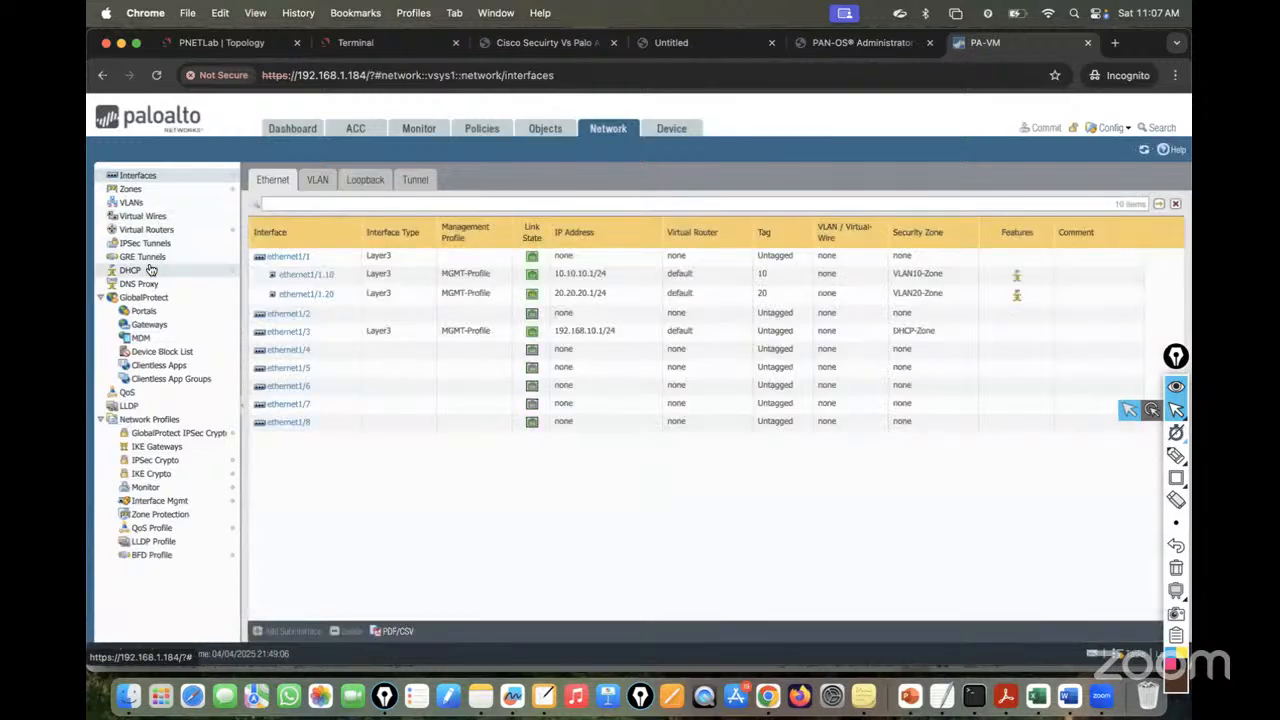
click(150, 270)
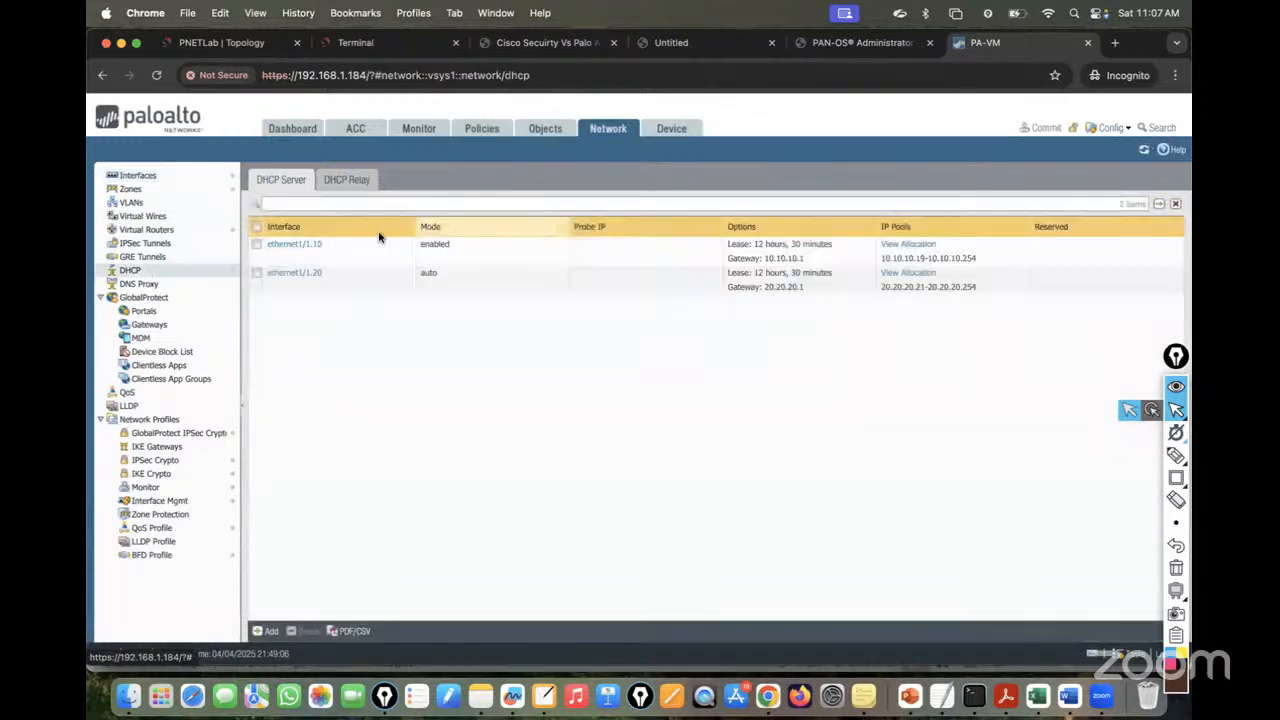
click(358, 184)
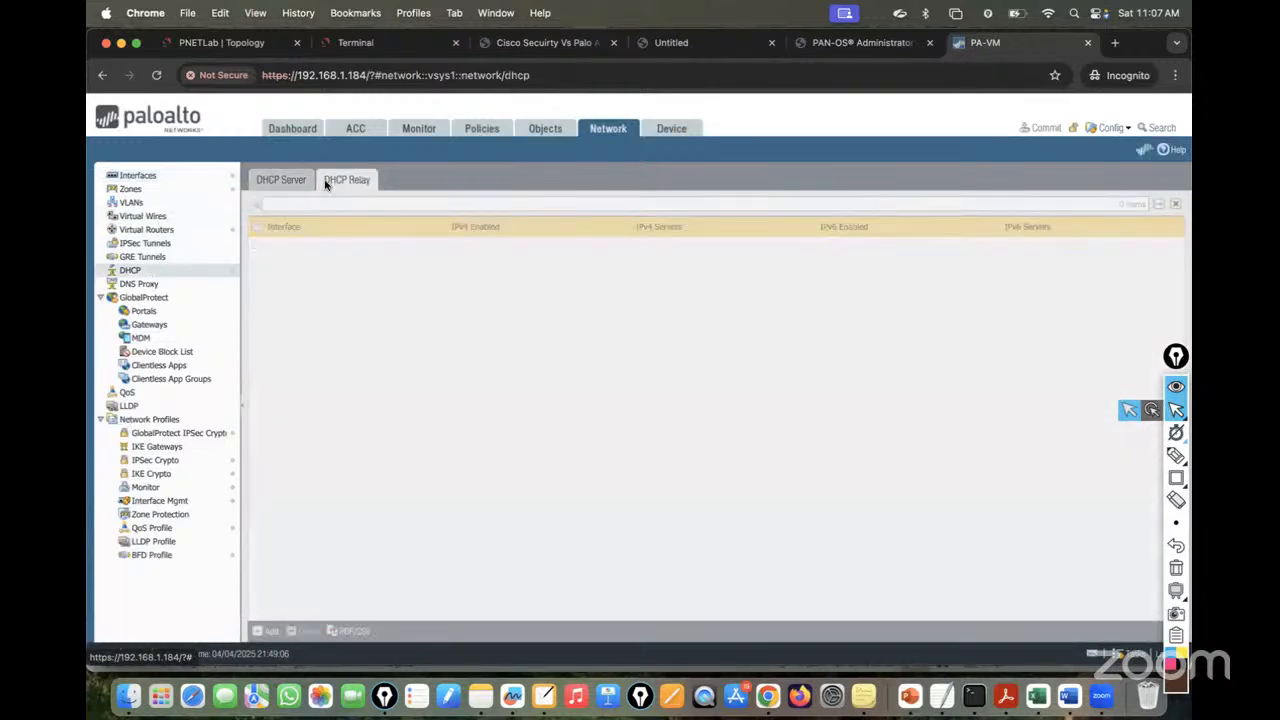
click(279, 178)
click(350, 185)
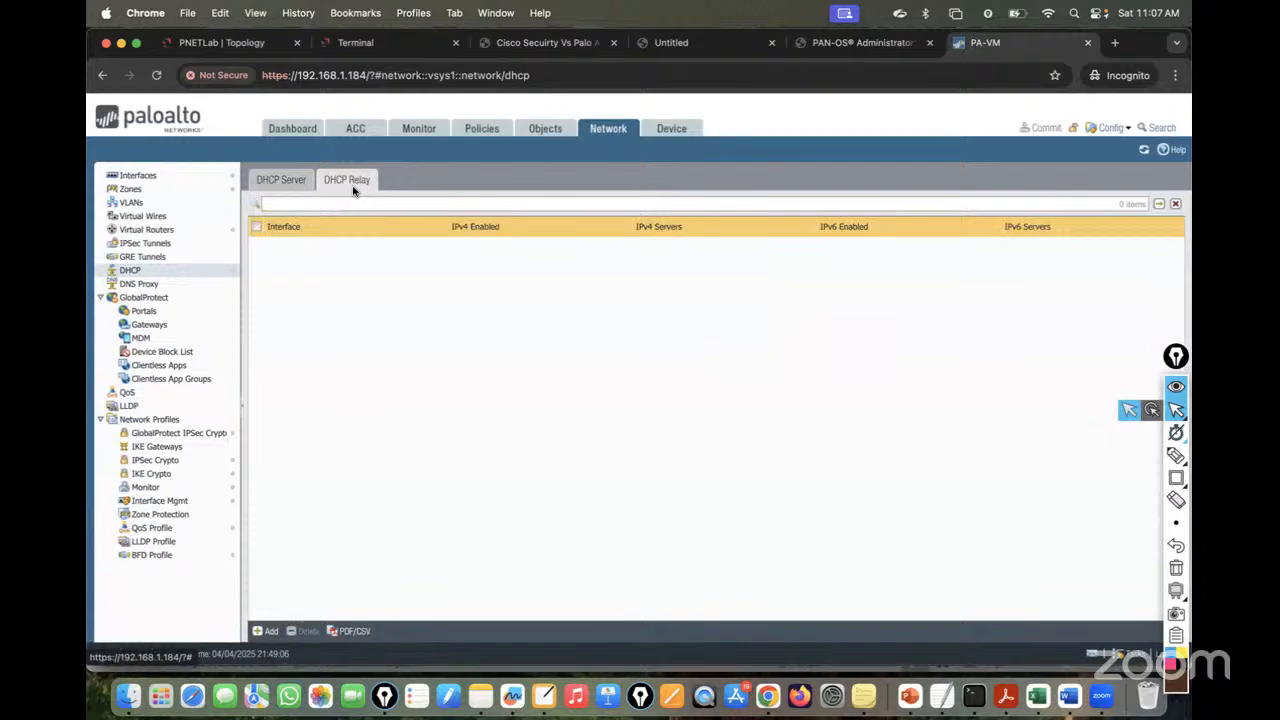
- Add a relay entry for ethernet1/1.10 with IPv4 server 192.168.10.2 and save it
click(267, 631)
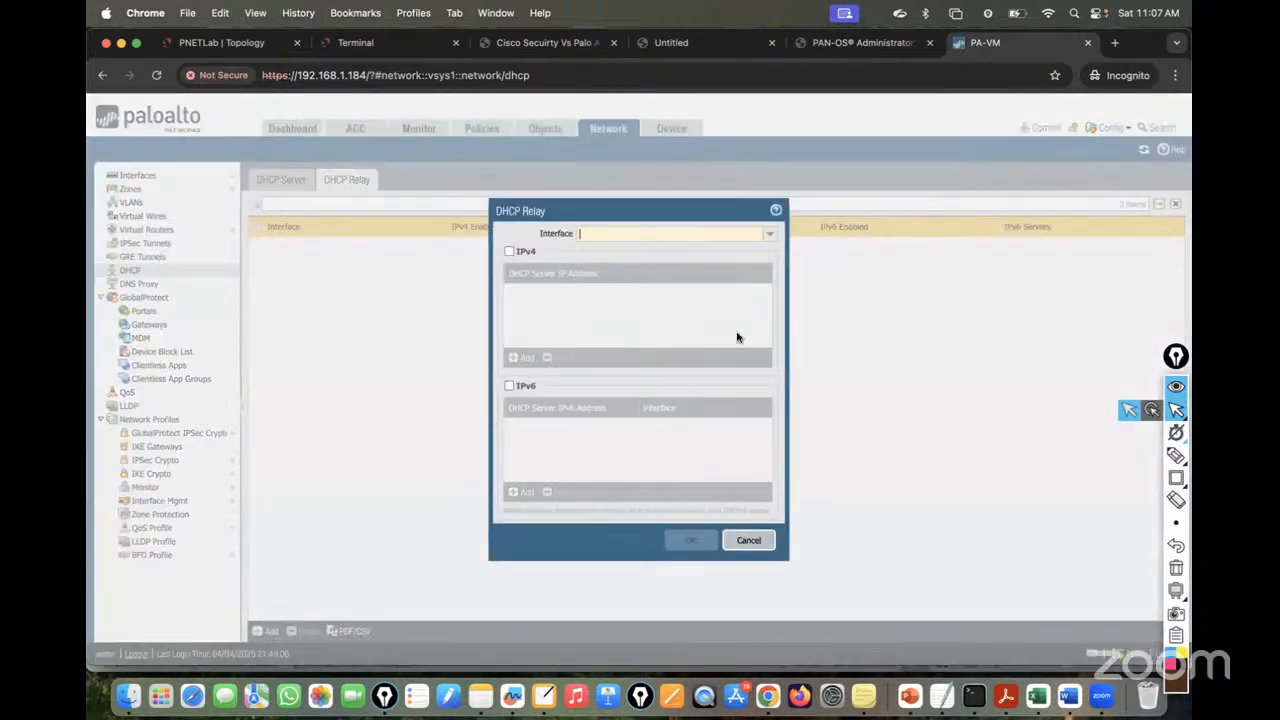
click(769, 233)
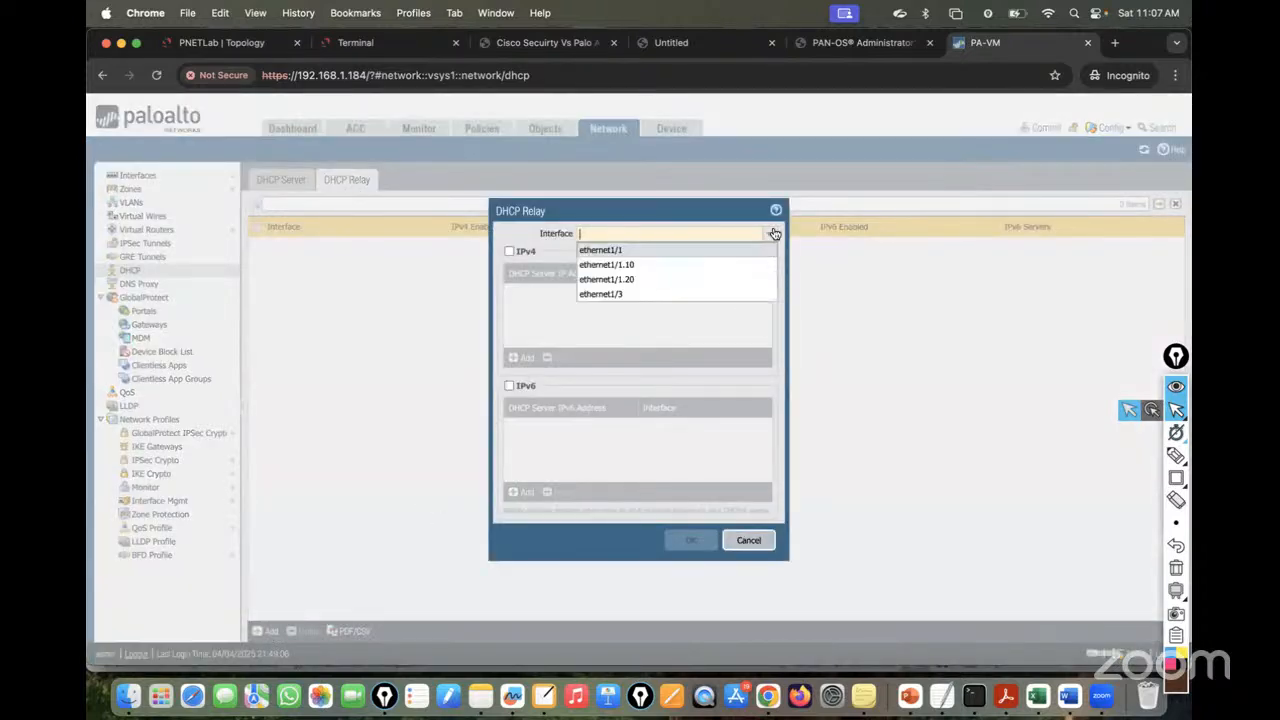
click(680, 266)
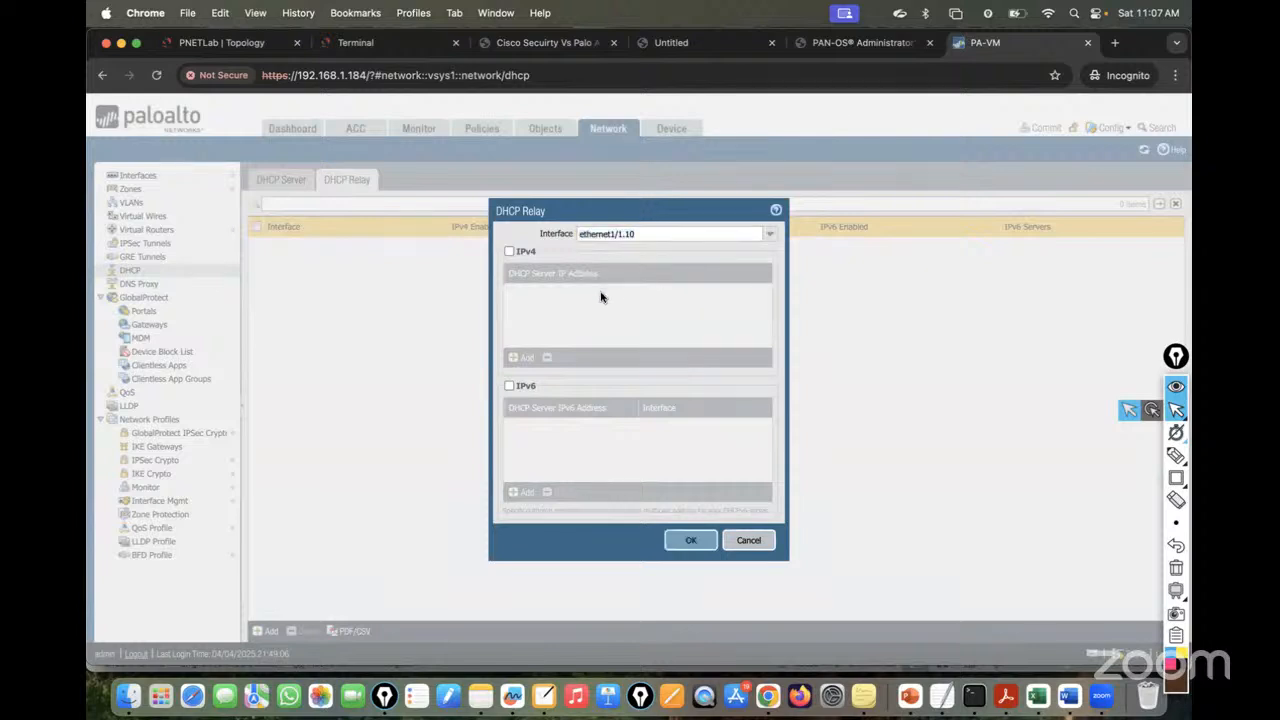
click(509, 251)
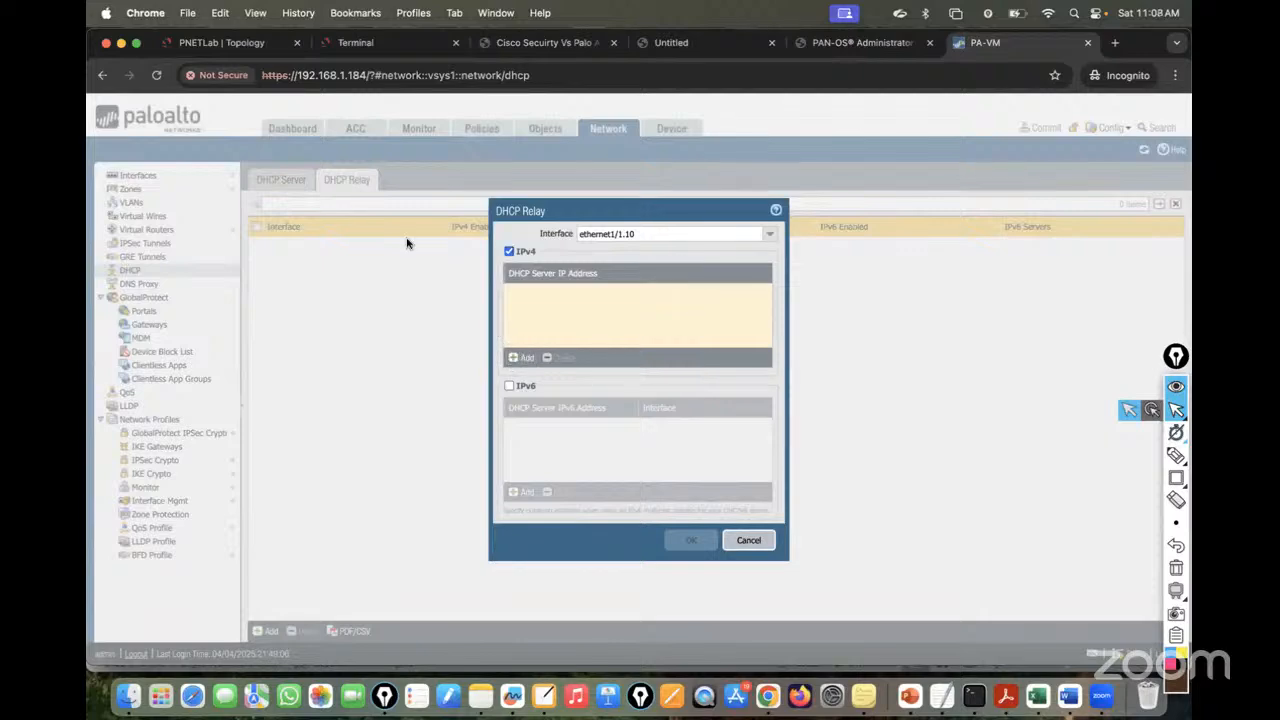
click(200, 45)
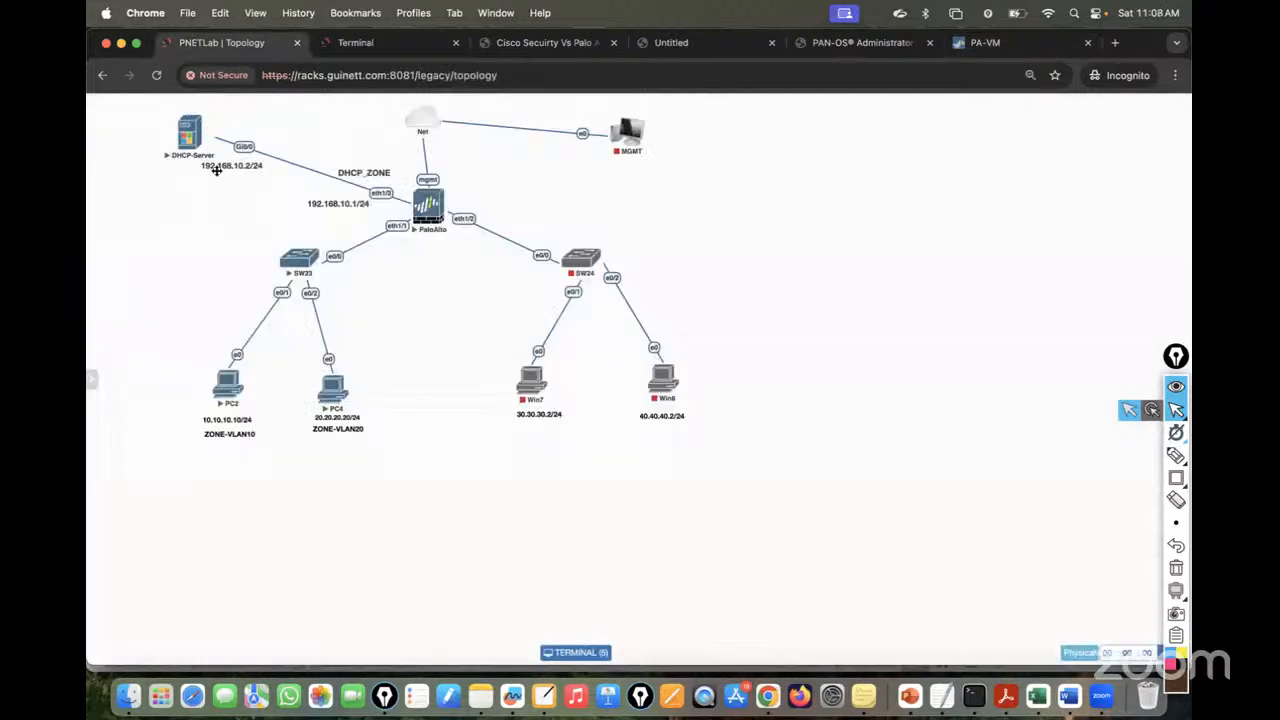
click(960, 43)
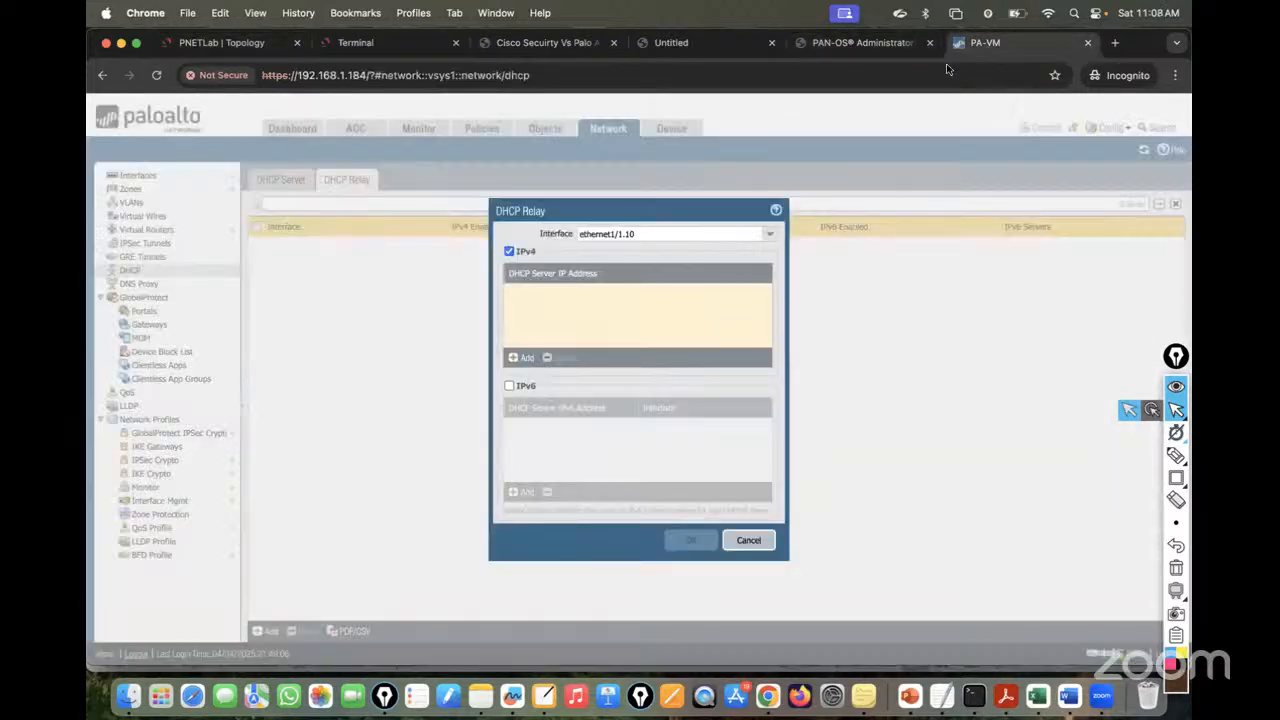
click(518, 358)
text(192.168.10.2)
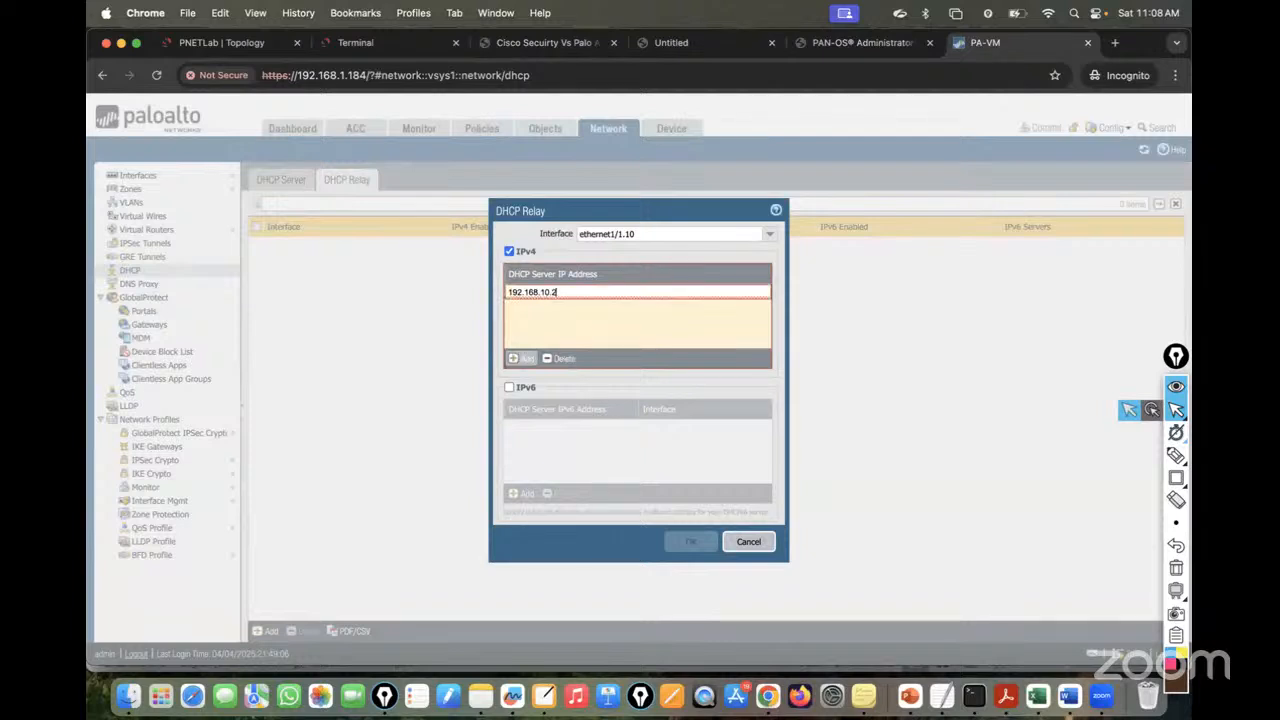
click(642, 331)
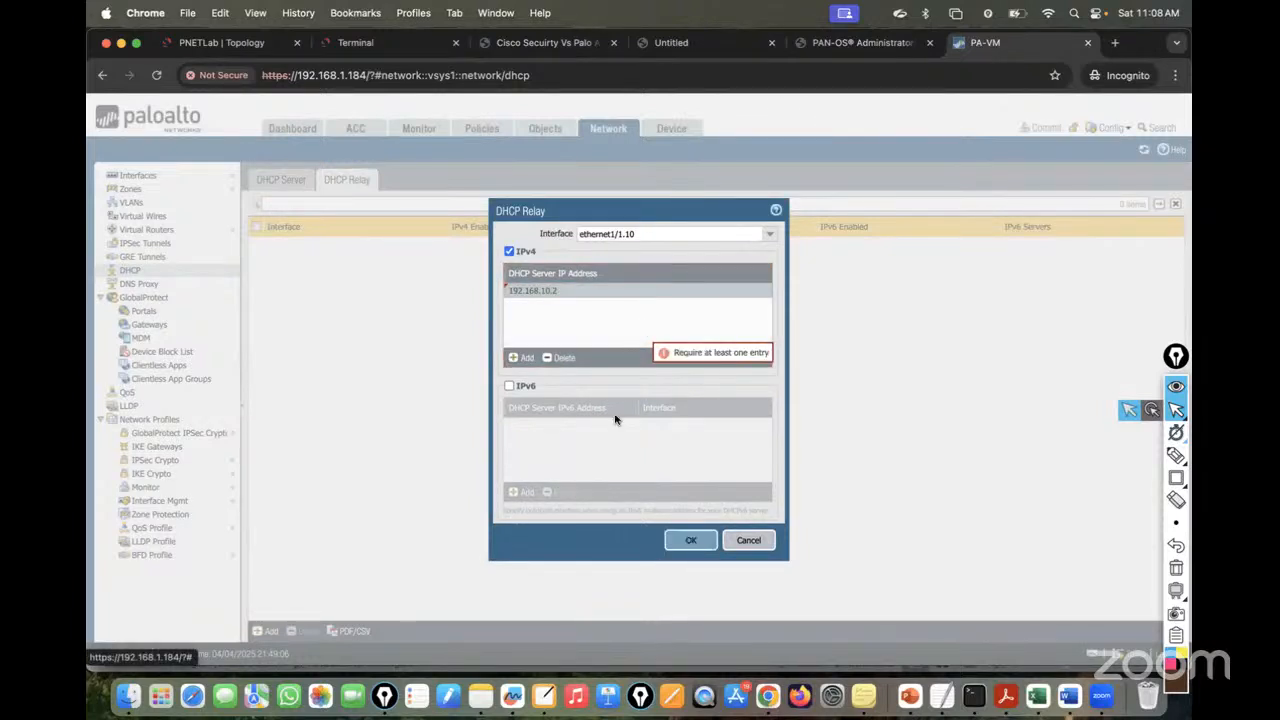
click(684, 541)
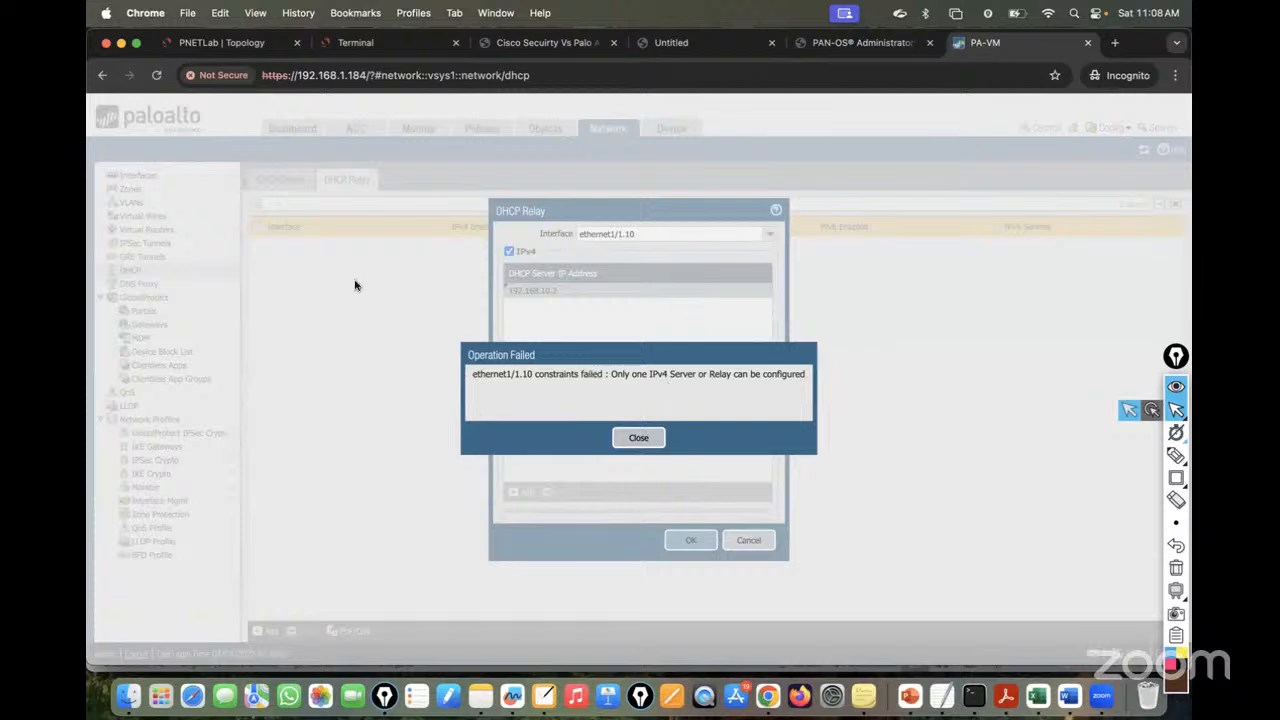
- Dismiss the error, cancel the entry, and delete the ethernet1/1.10 and 1.20 DHCP server configurations
click(638, 441)
click(740, 542)
click(286, 183)
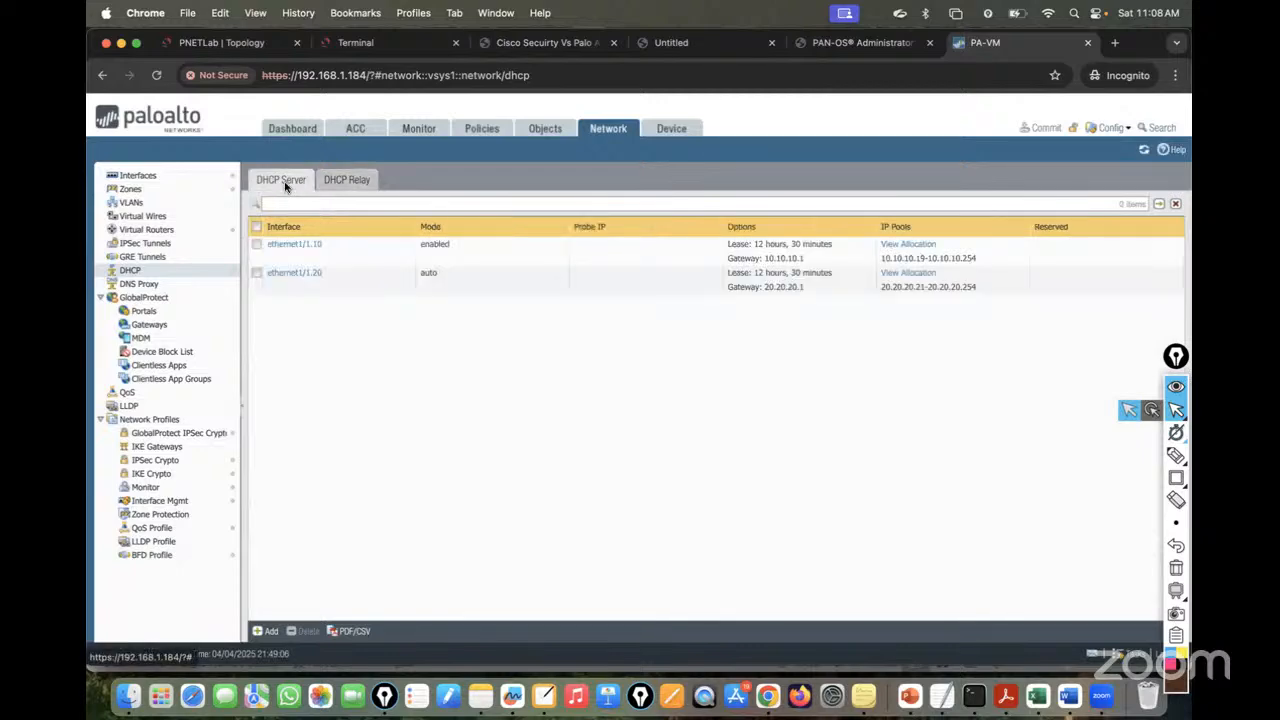
click(256, 244)
click(258, 273)
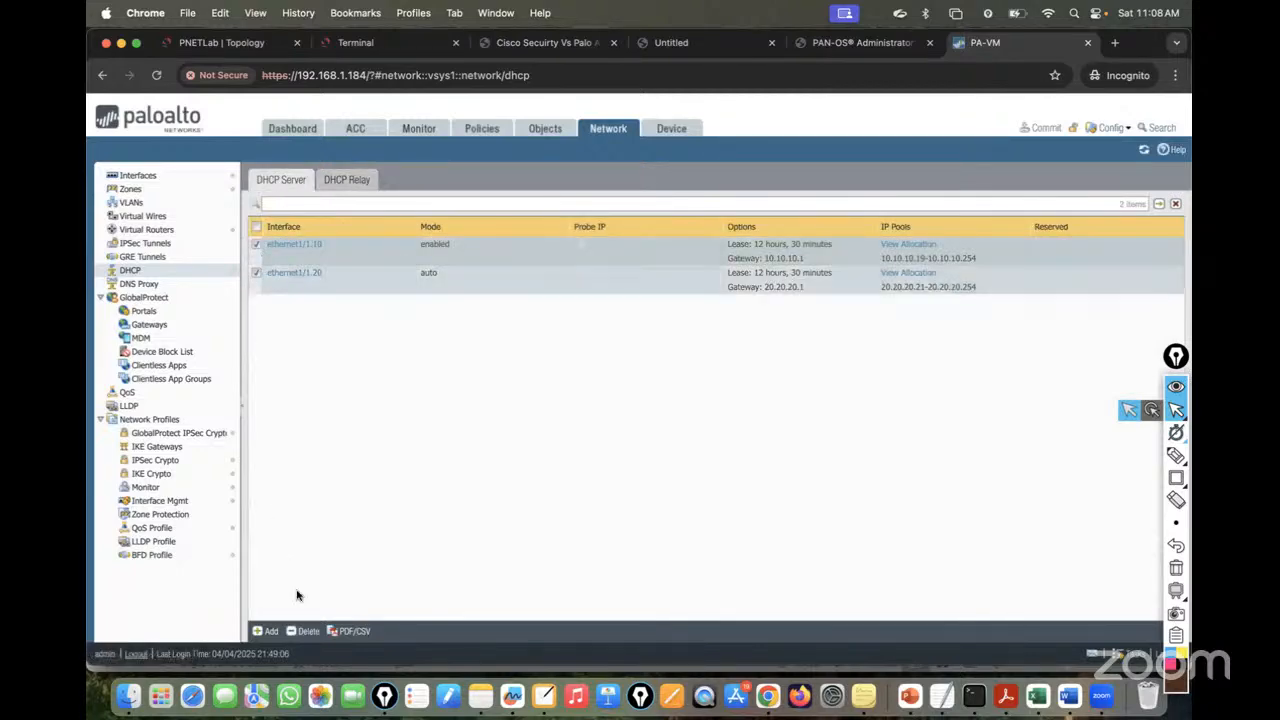
click(304, 631)
click(607, 434)
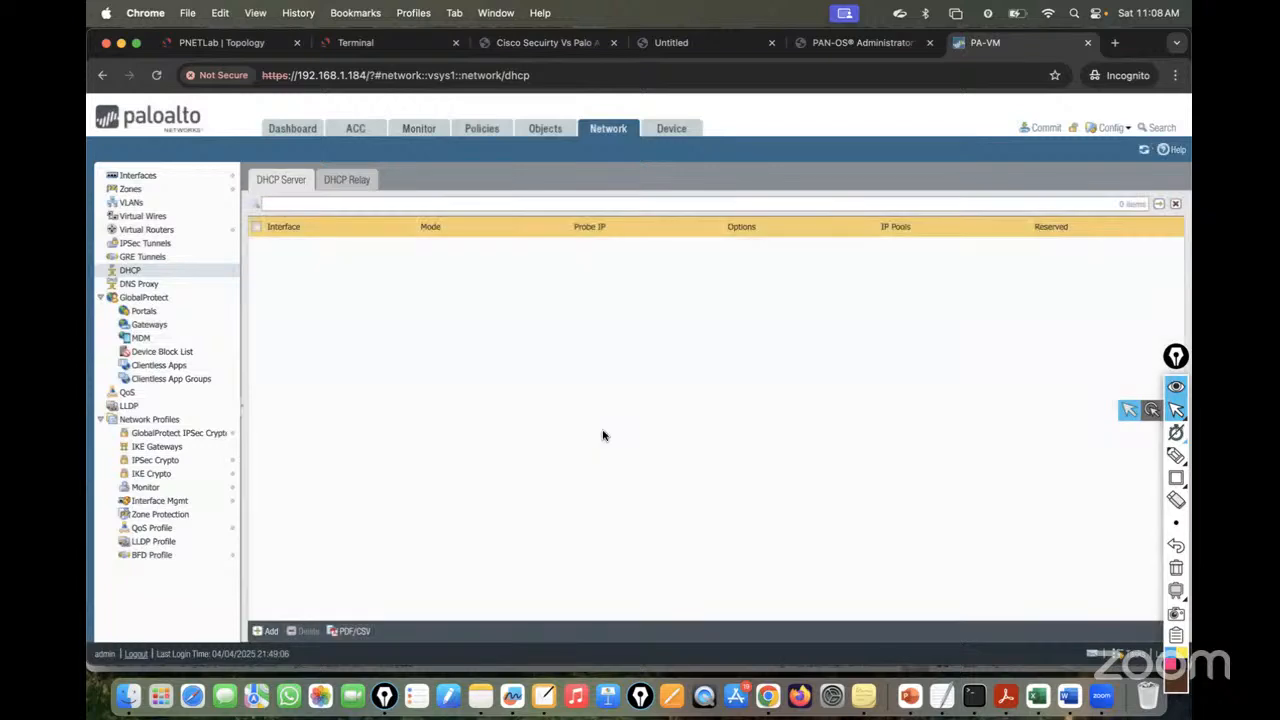
- Retry a relay entry for ethernet1/1.10 with server 10.10.10.1/24, which is rejected as invalid
click(347, 188)
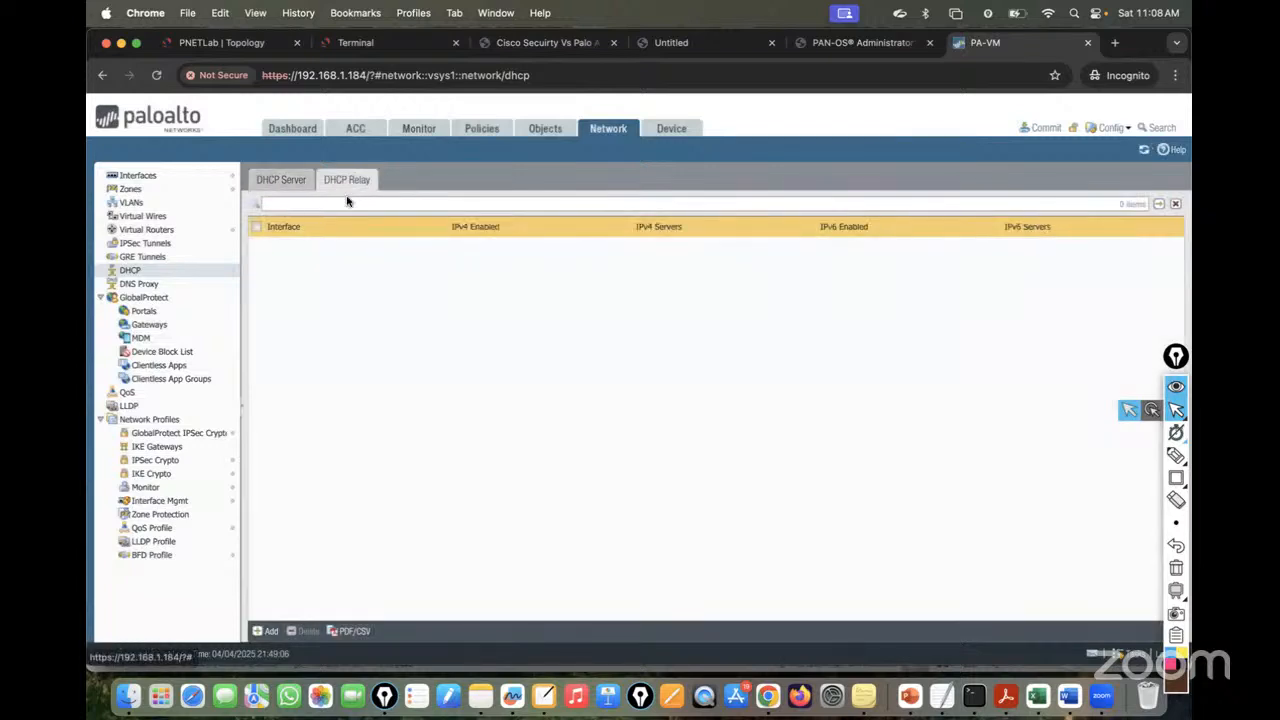
click(266, 631)
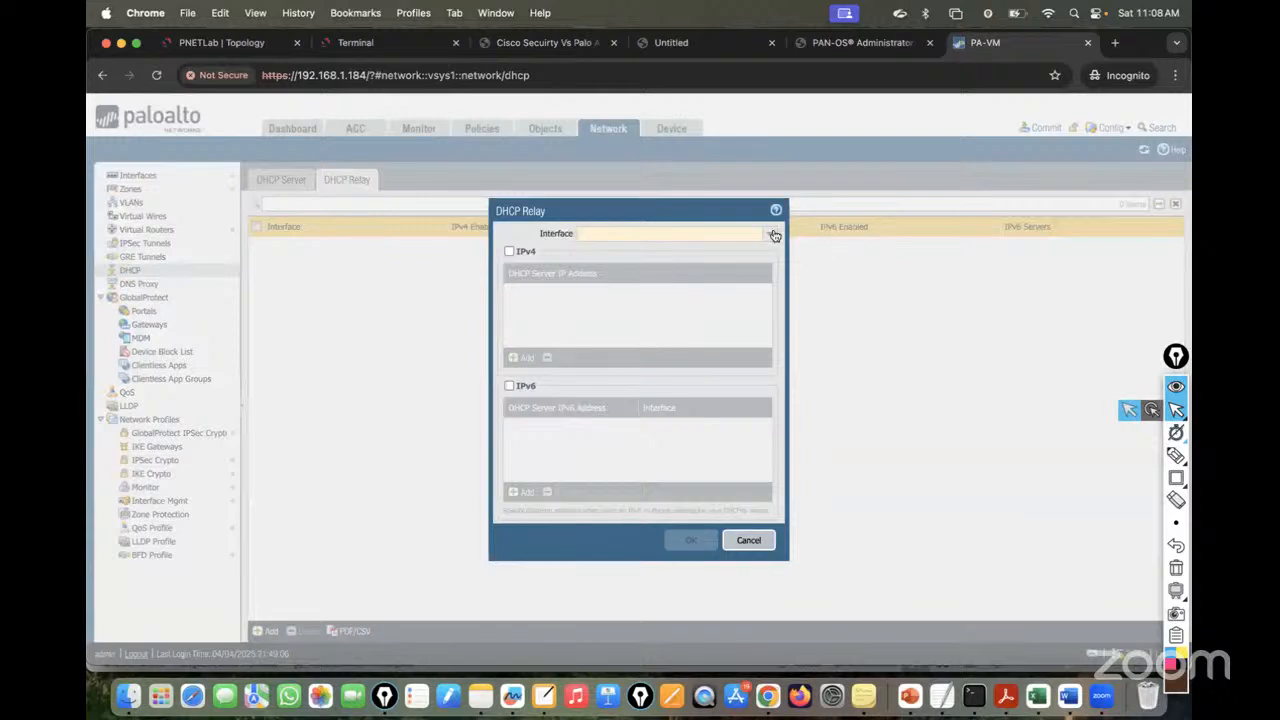
click(770, 241)
click(646, 266)
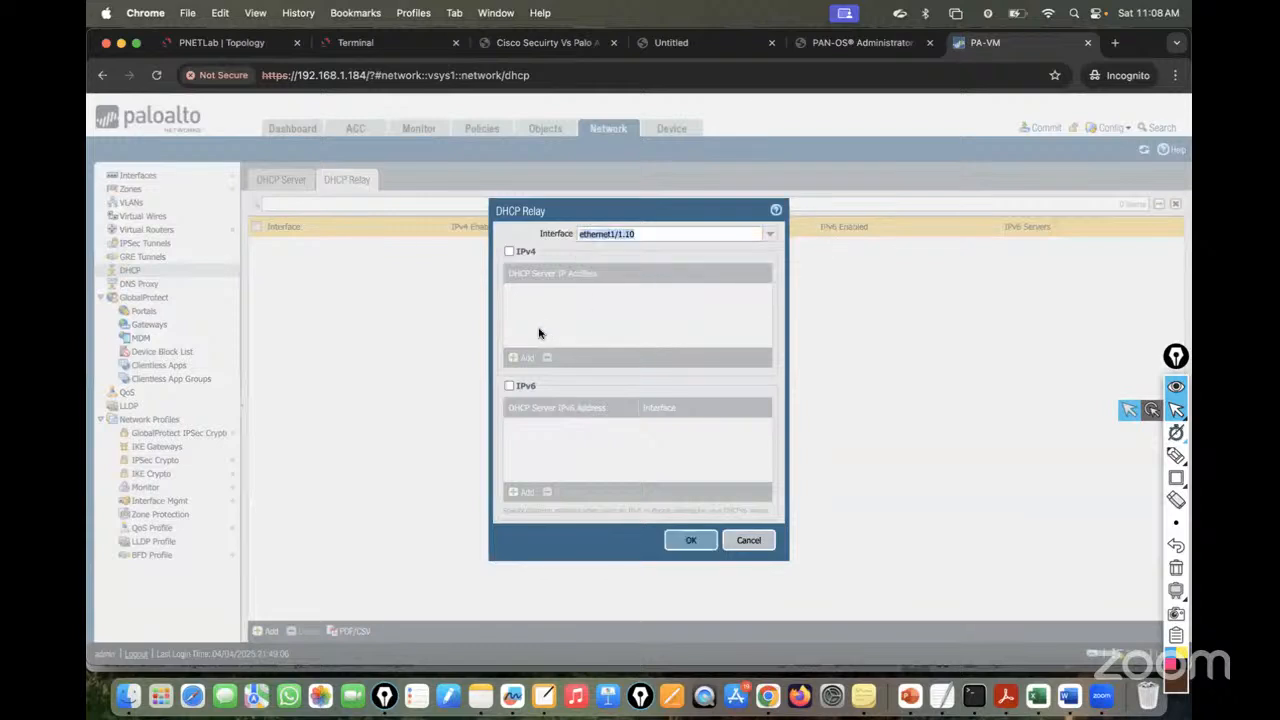
click(509, 251)
click(522, 358)
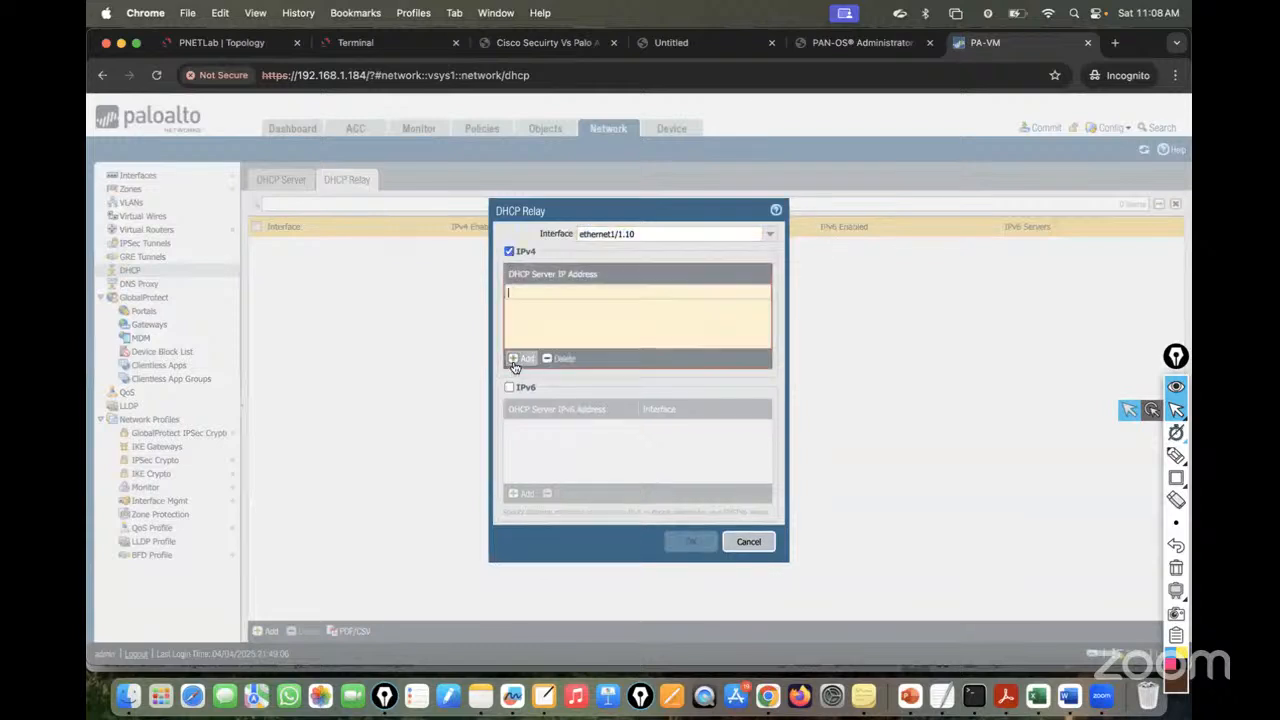
text(10.10.10.1/24)
click(640, 336)
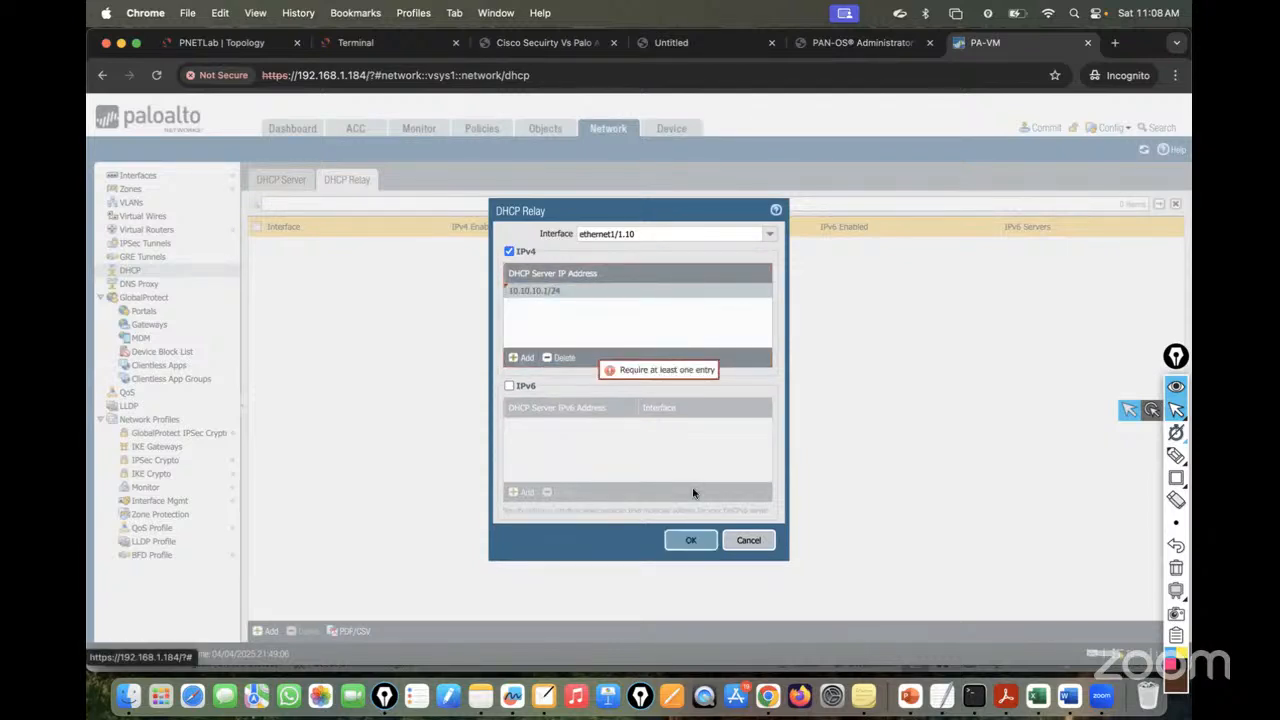
click(690, 540)
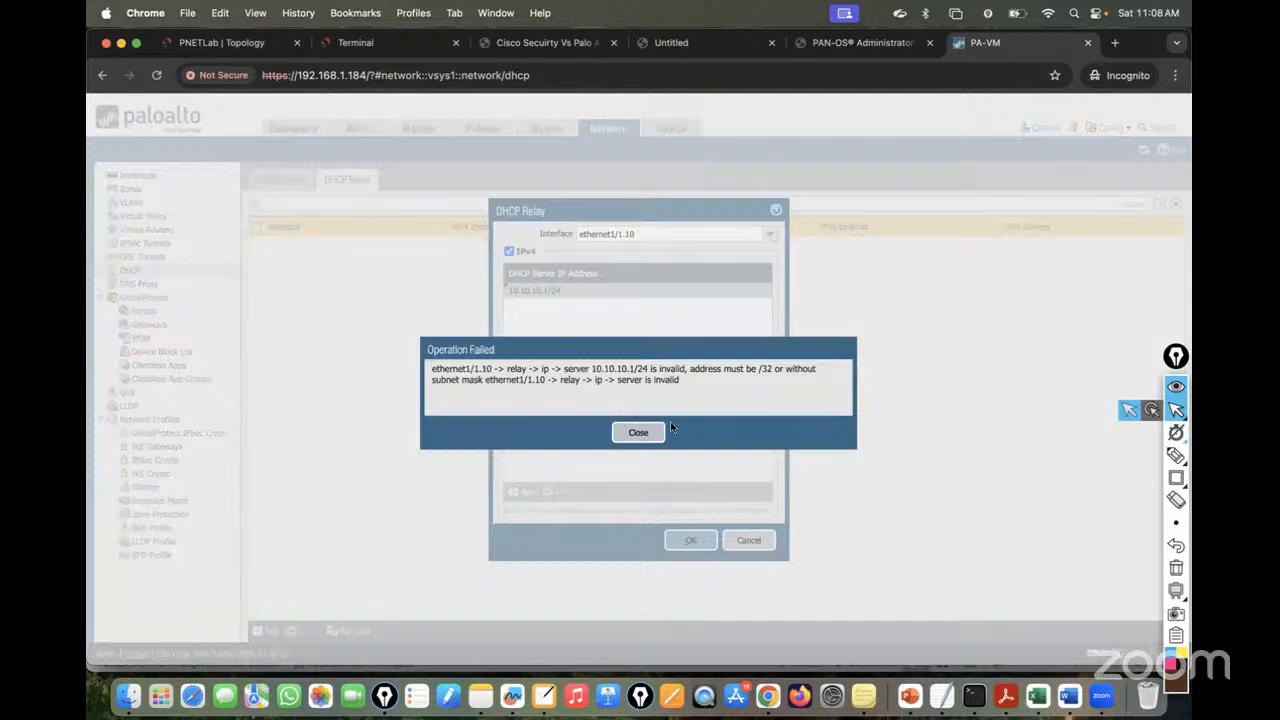
click(639, 433)
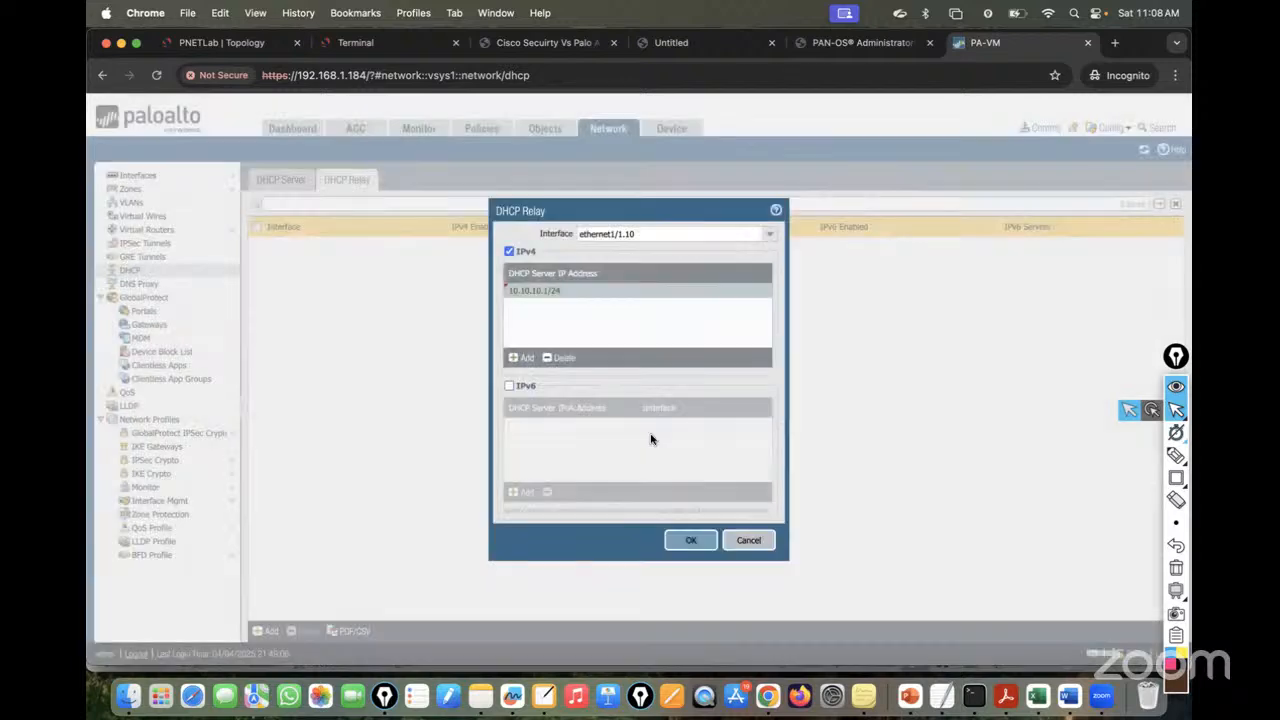
- Change the server to 192.168.10.2/24, which is also rejected, then cancel the relay entry
click(553, 289)
drag(587, 291, 437, 291)
text(192)
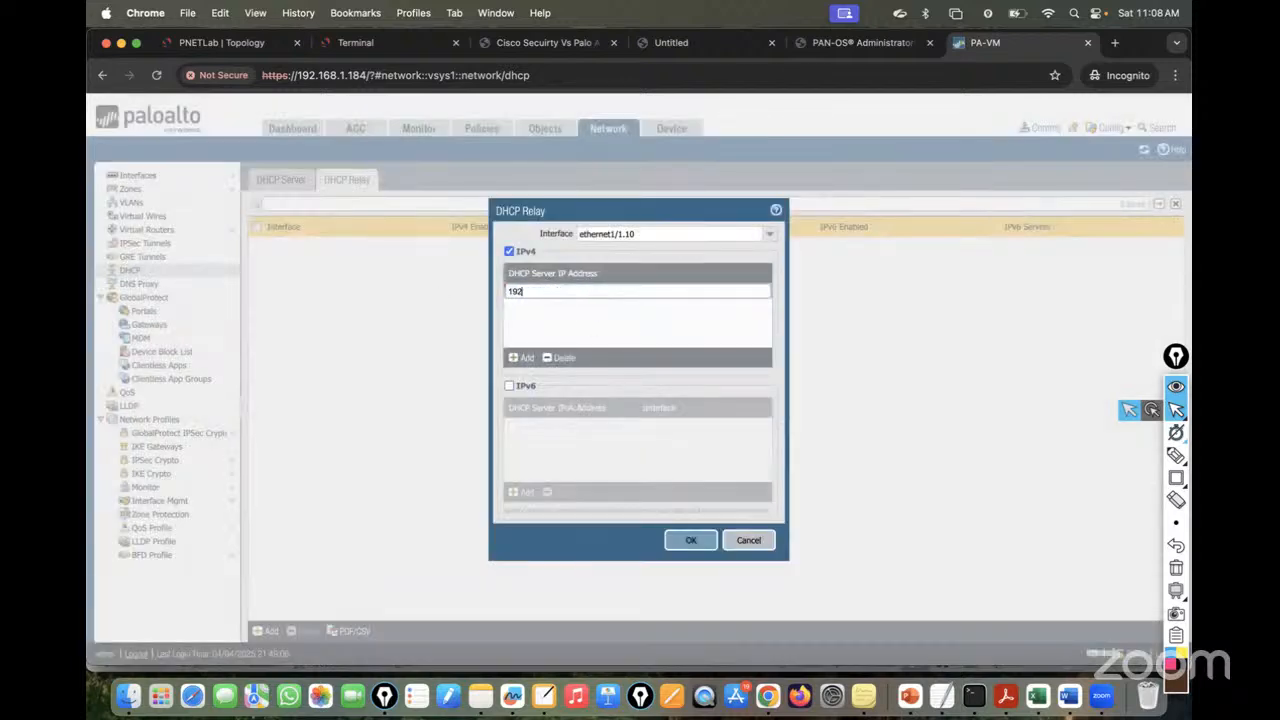
text(.168.10.)
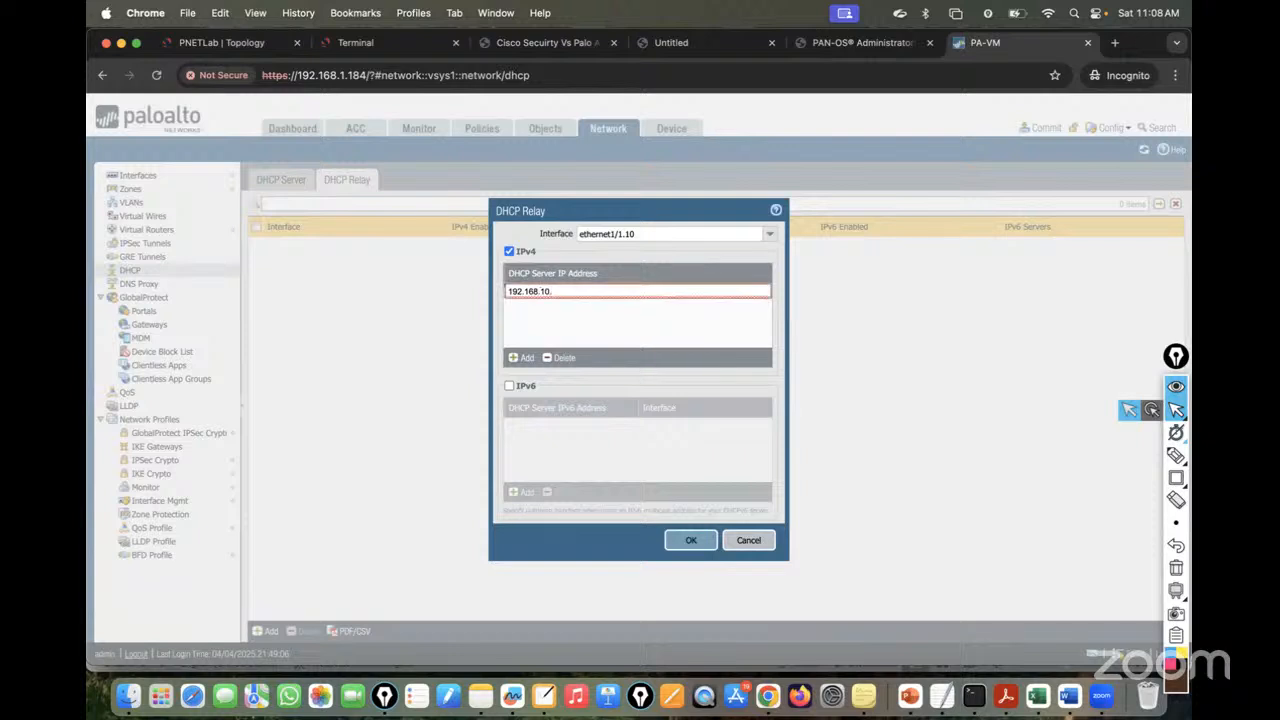
text(2/24)
click(580, 328)
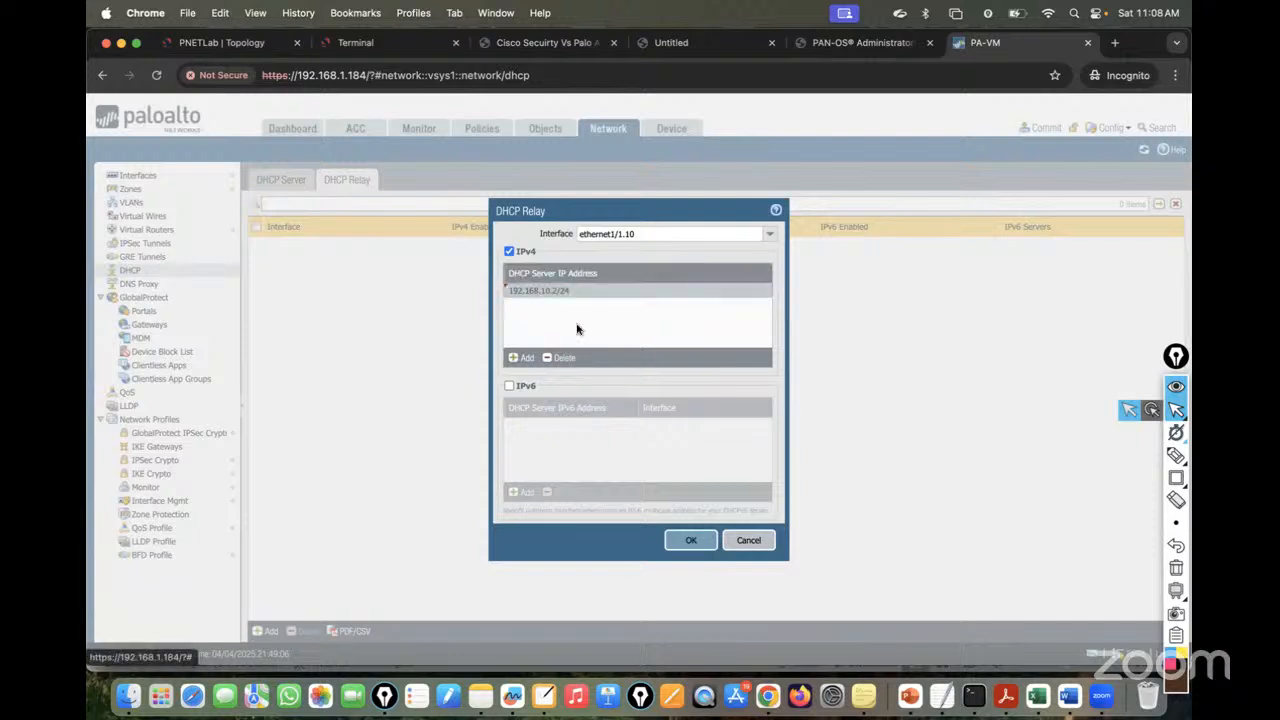
click(686, 537)
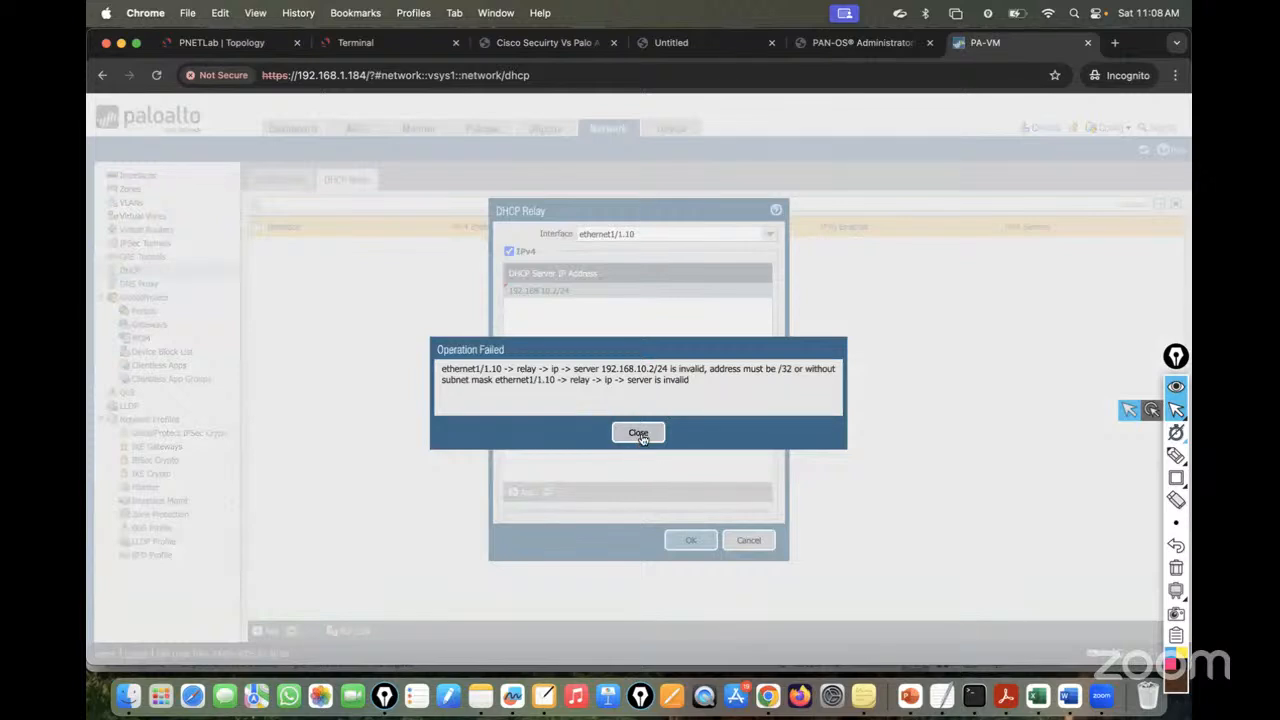
click(639, 434)
click(234, 45)
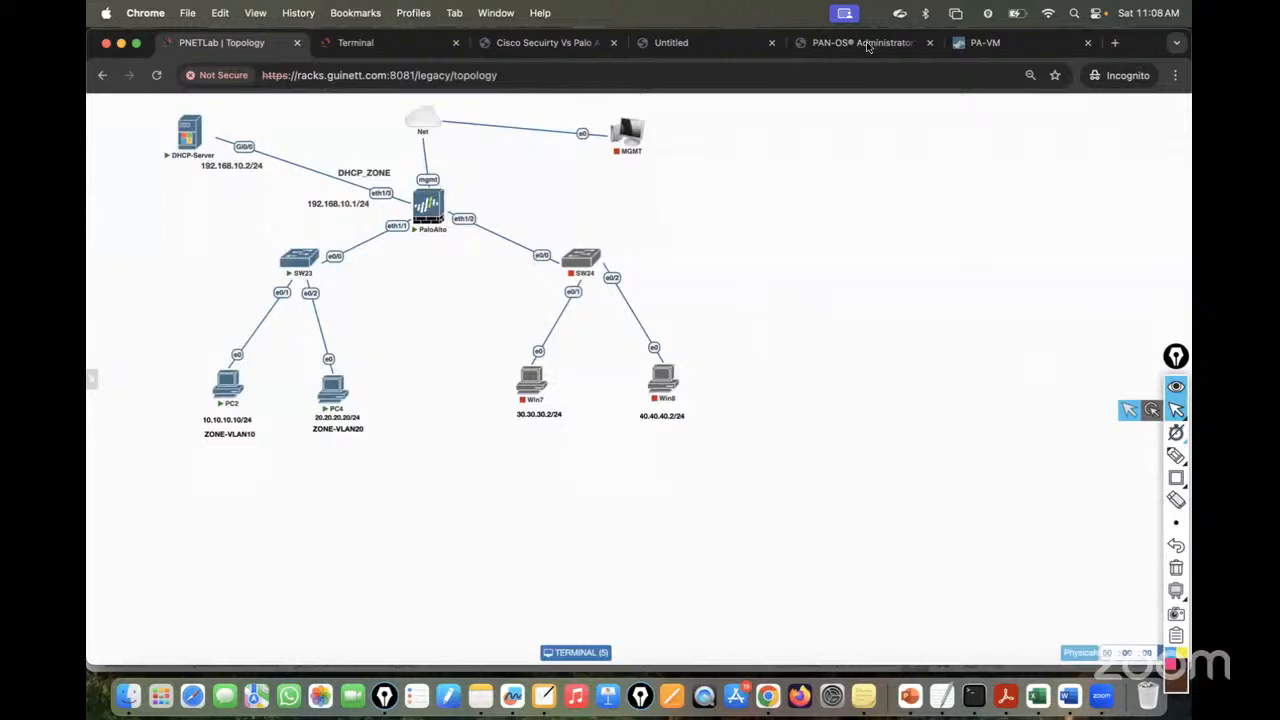
click(993, 45)
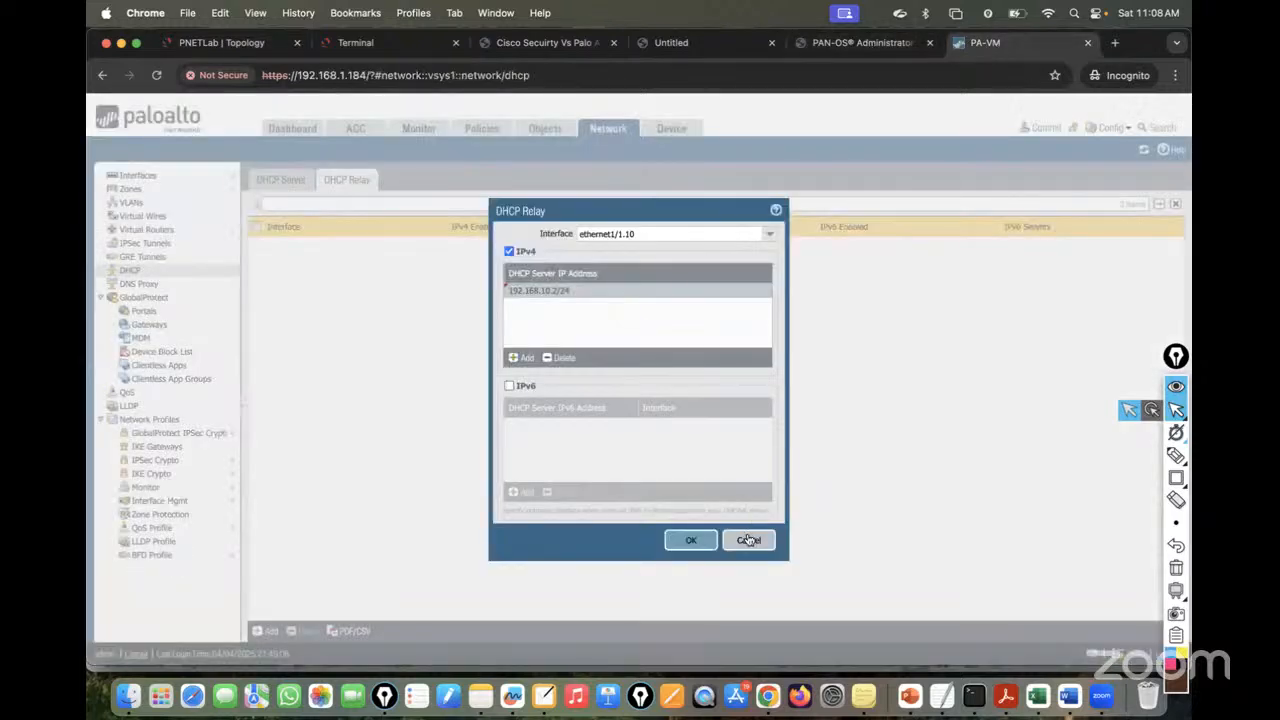
click(746, 540)
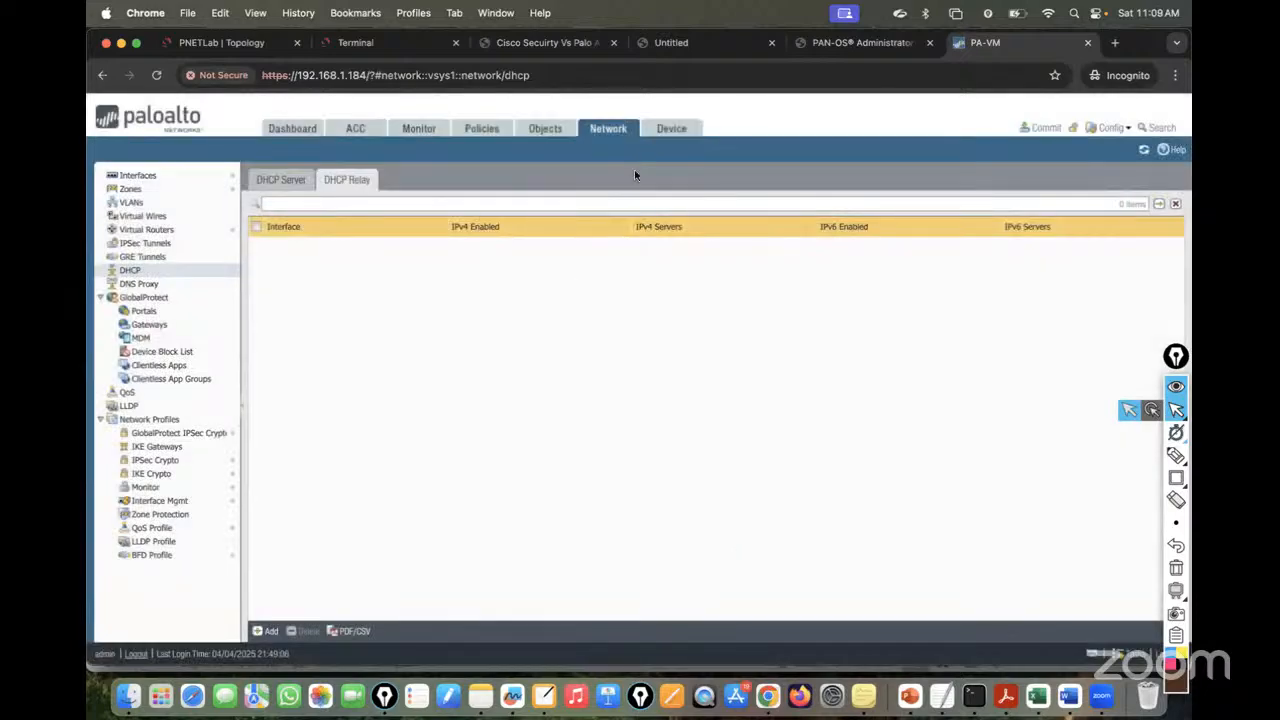
- Add a relay entry for ethernet1/1.10 with IPv4 server 192.168.10.2/24
click(183, 179)
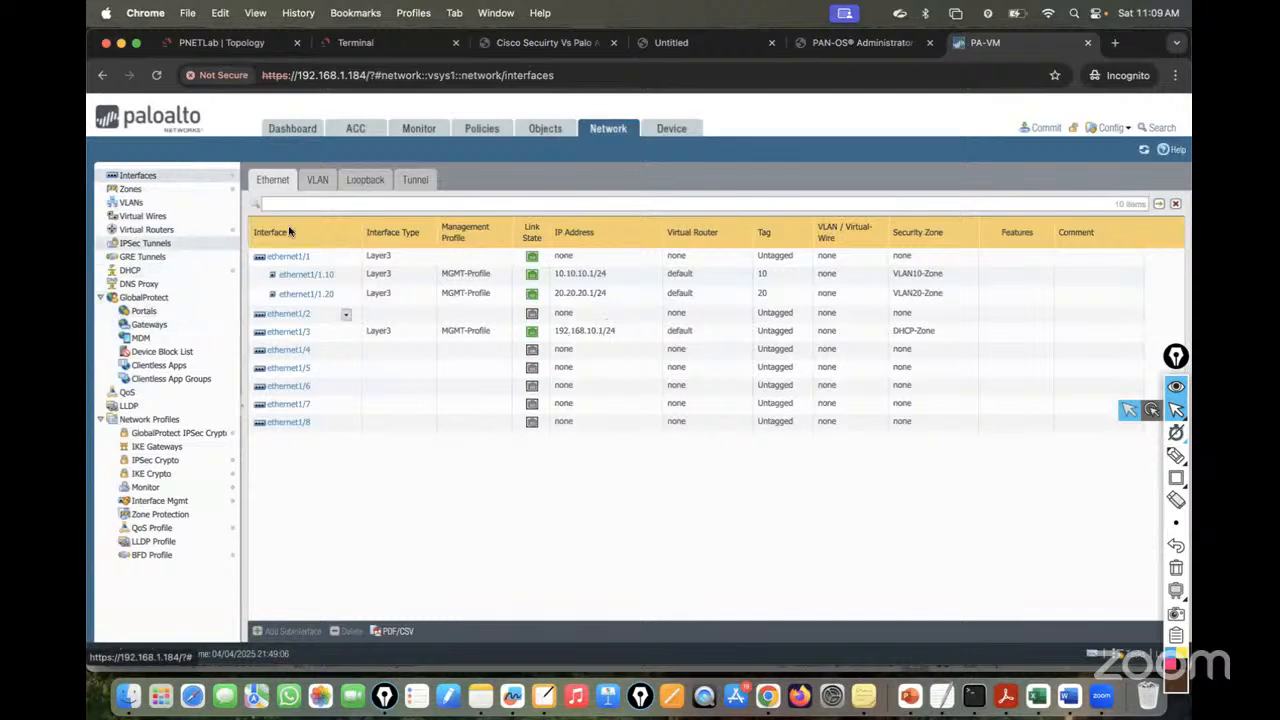
click(130, 270)
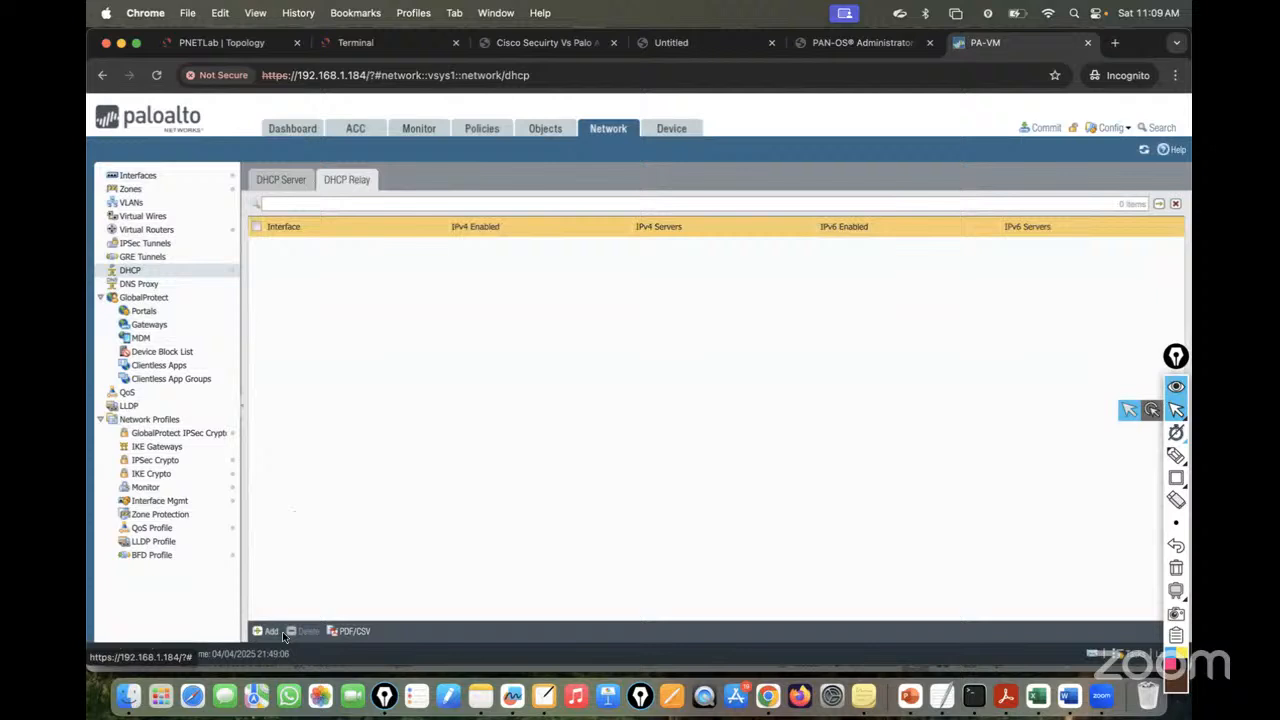
click(270, 631)
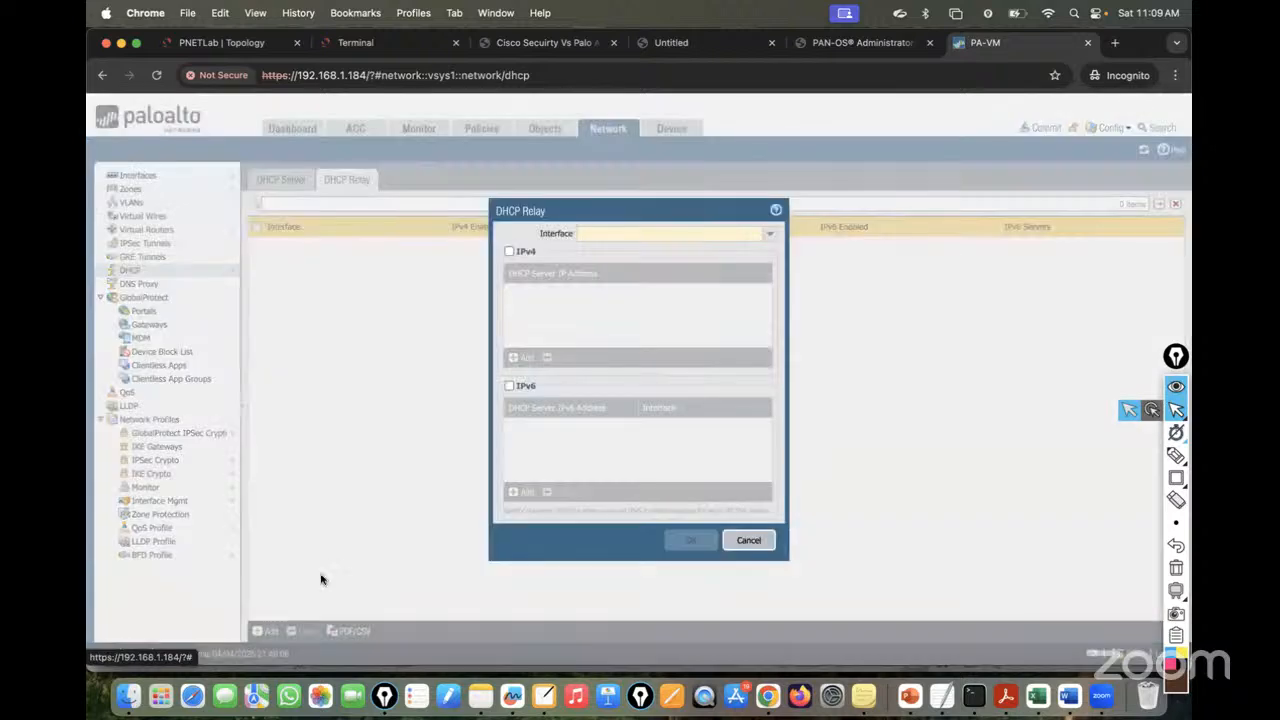
click(769, 234)
click(657, 260)
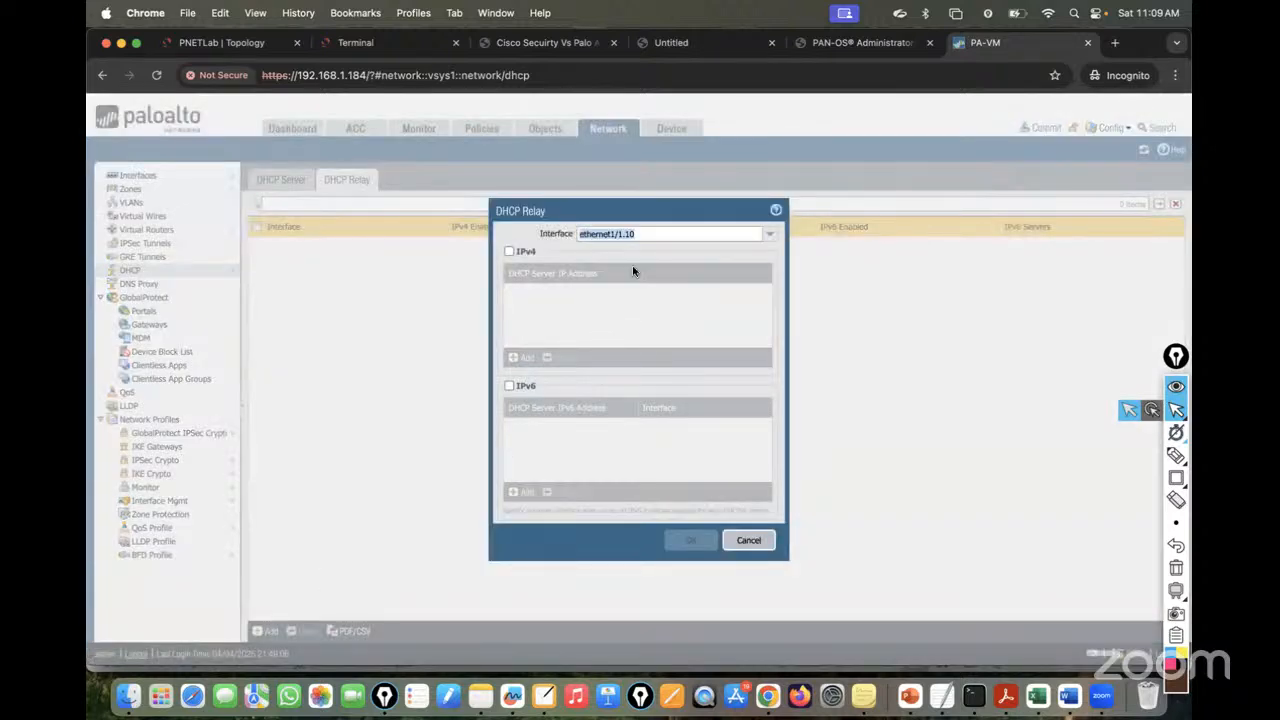
click(509, 251)
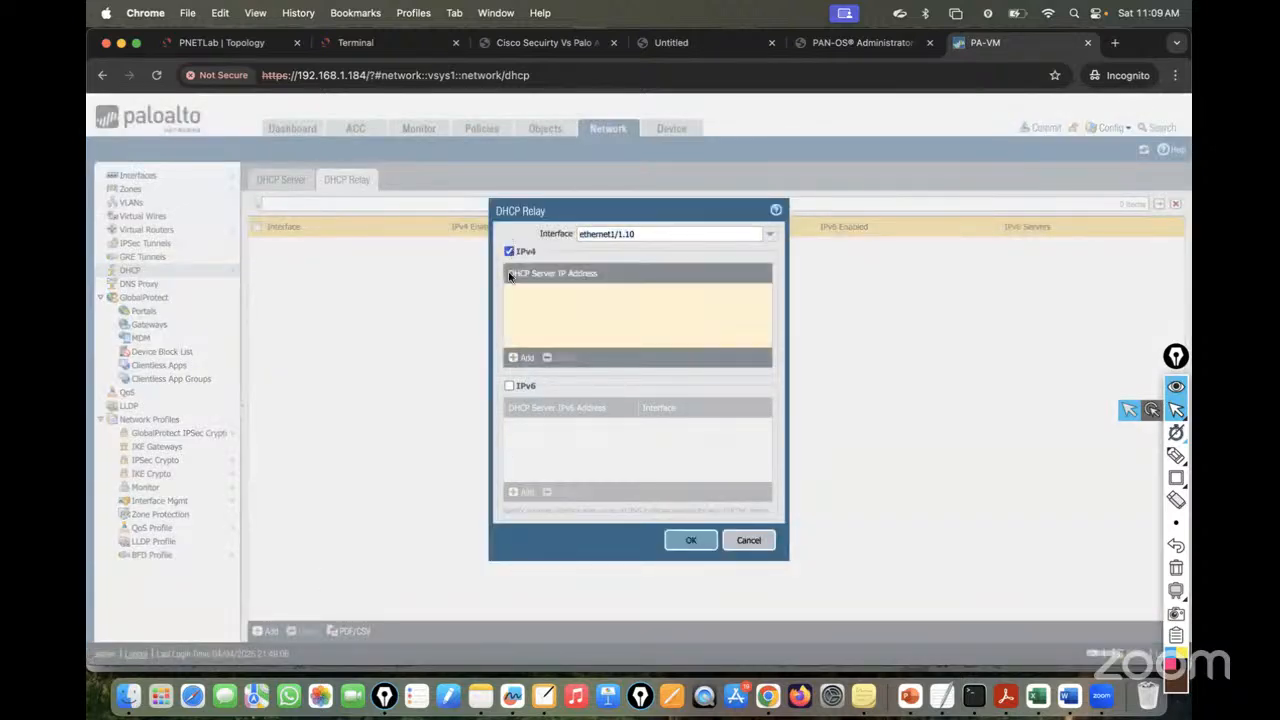
click(517, 358)
text(192.)
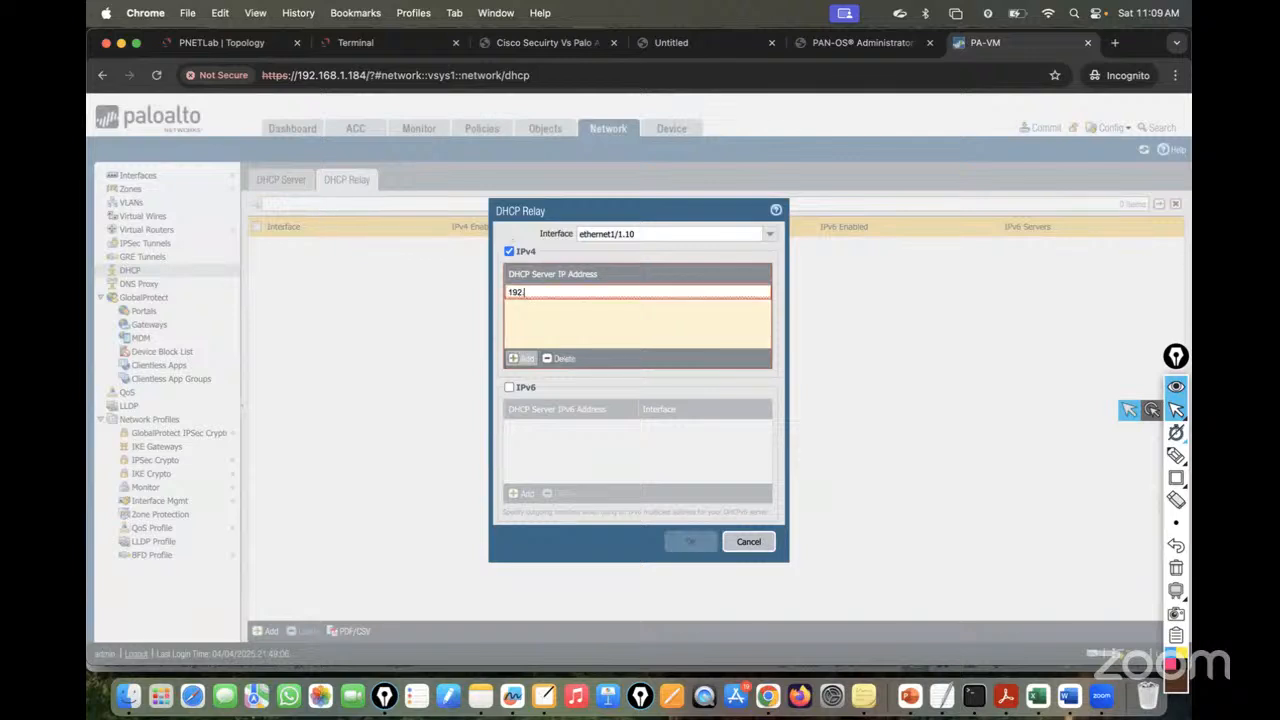
text(168.10.2/24)
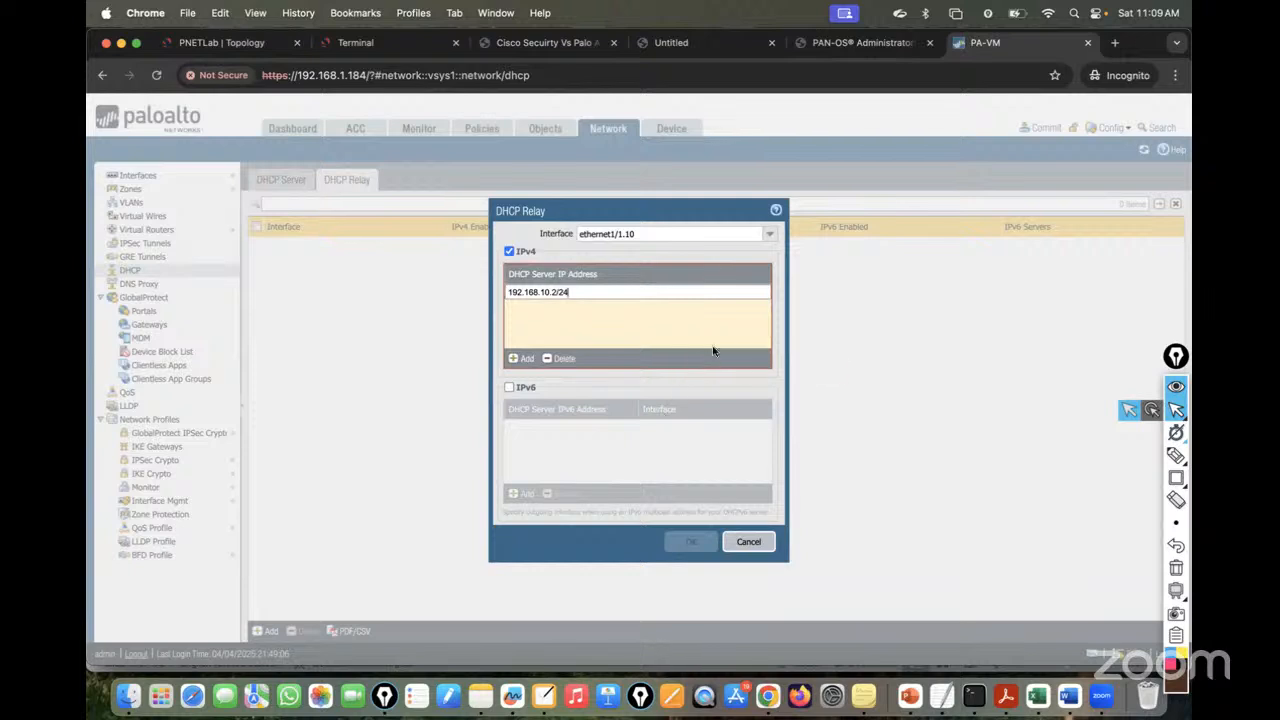
click(713, 350)
click(690, 541)
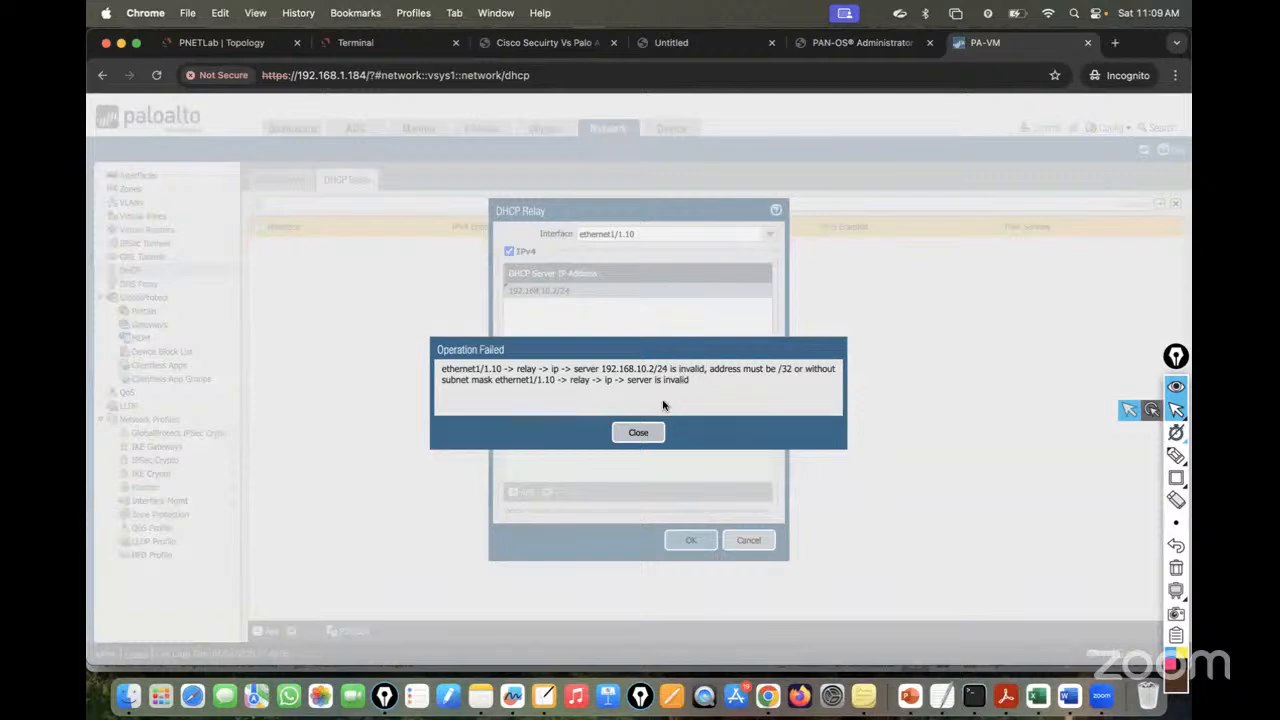
- Remove the /24 mask so the server is 192.168.10.2 and save the relay entry
click(655, 431)
click(583, 291)
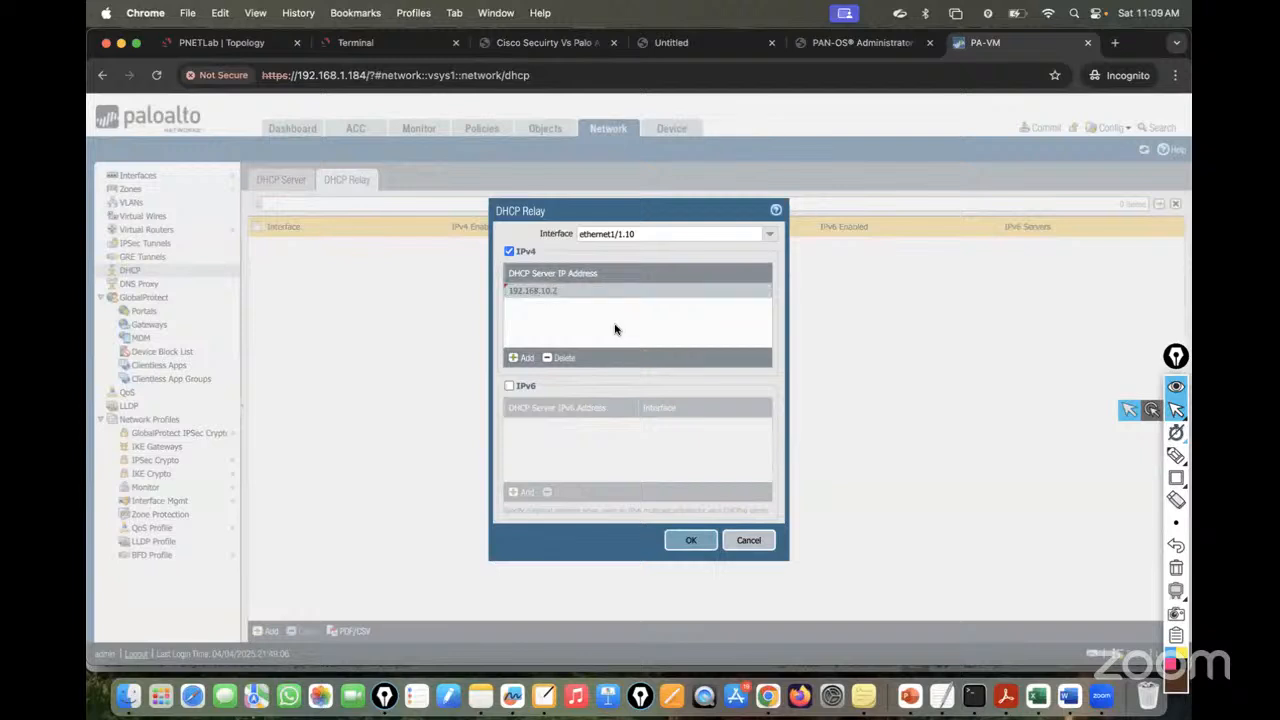
click(615, 329)
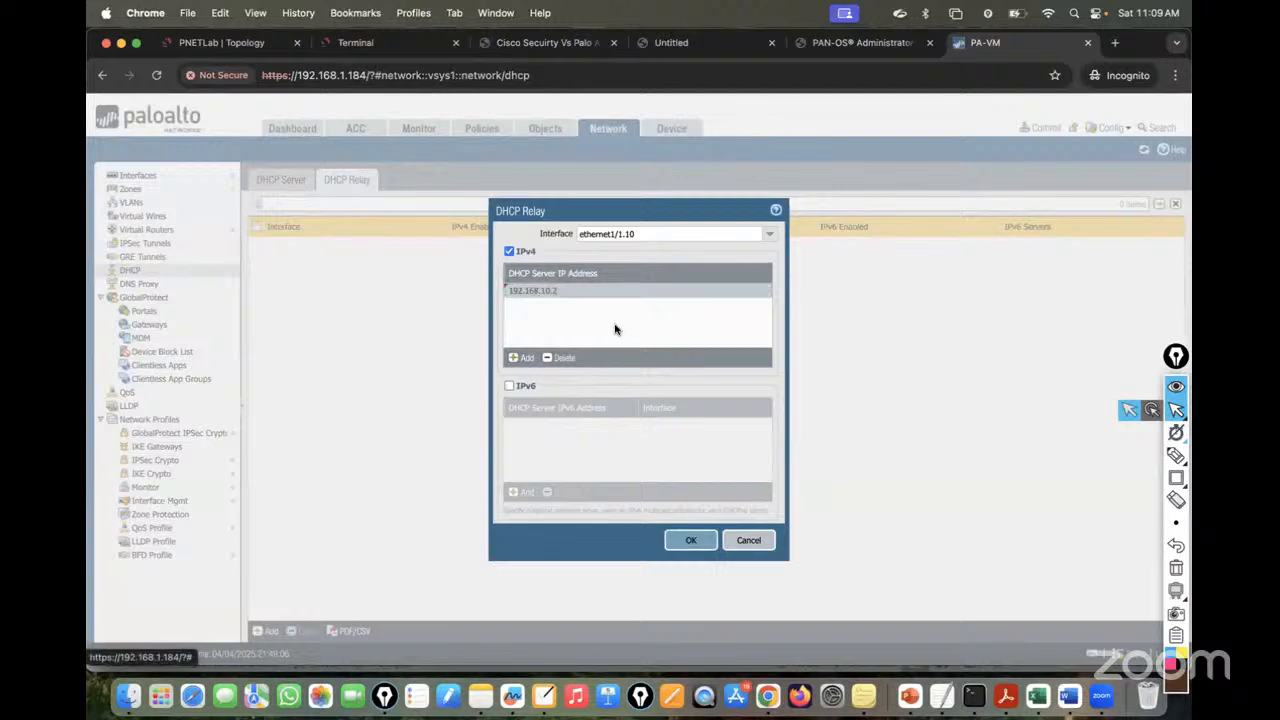
click(689, 539)
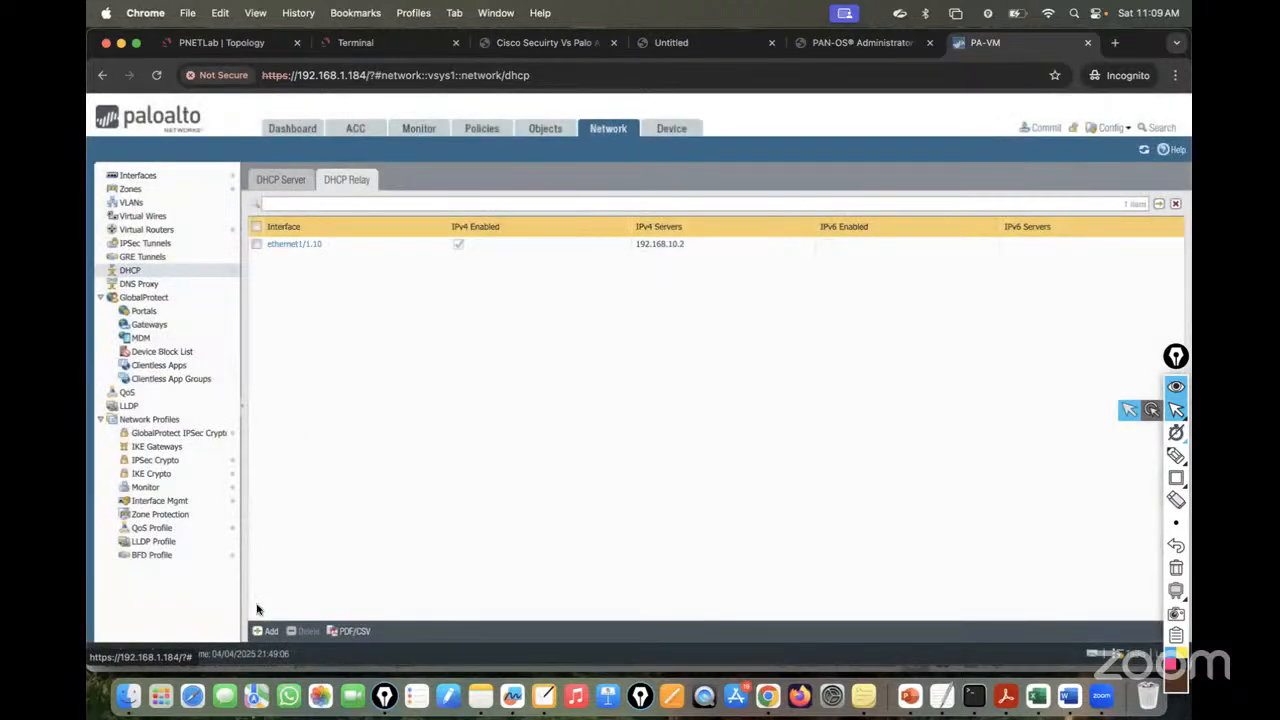
- Add a relay entry for ethernet1/1.20 with IPv4 server 192.168.10.2 and save it
click(263, 631)
click(769, 233)
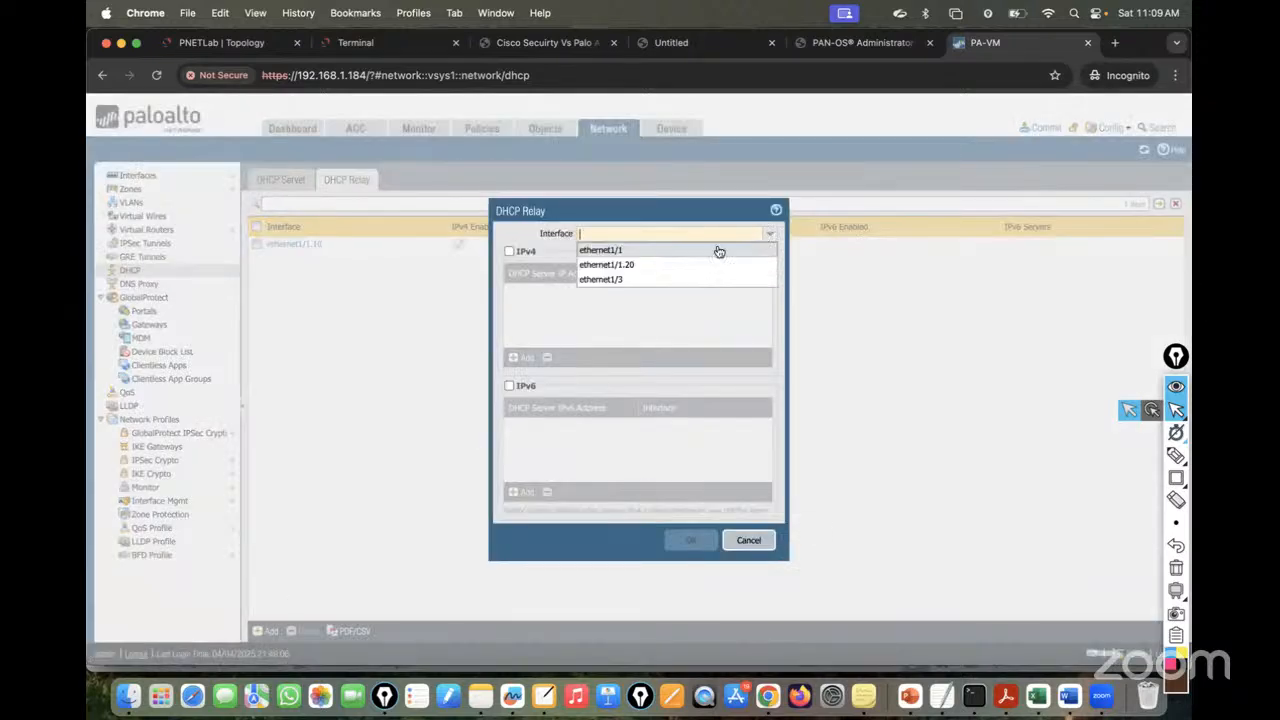
click(641, 268)
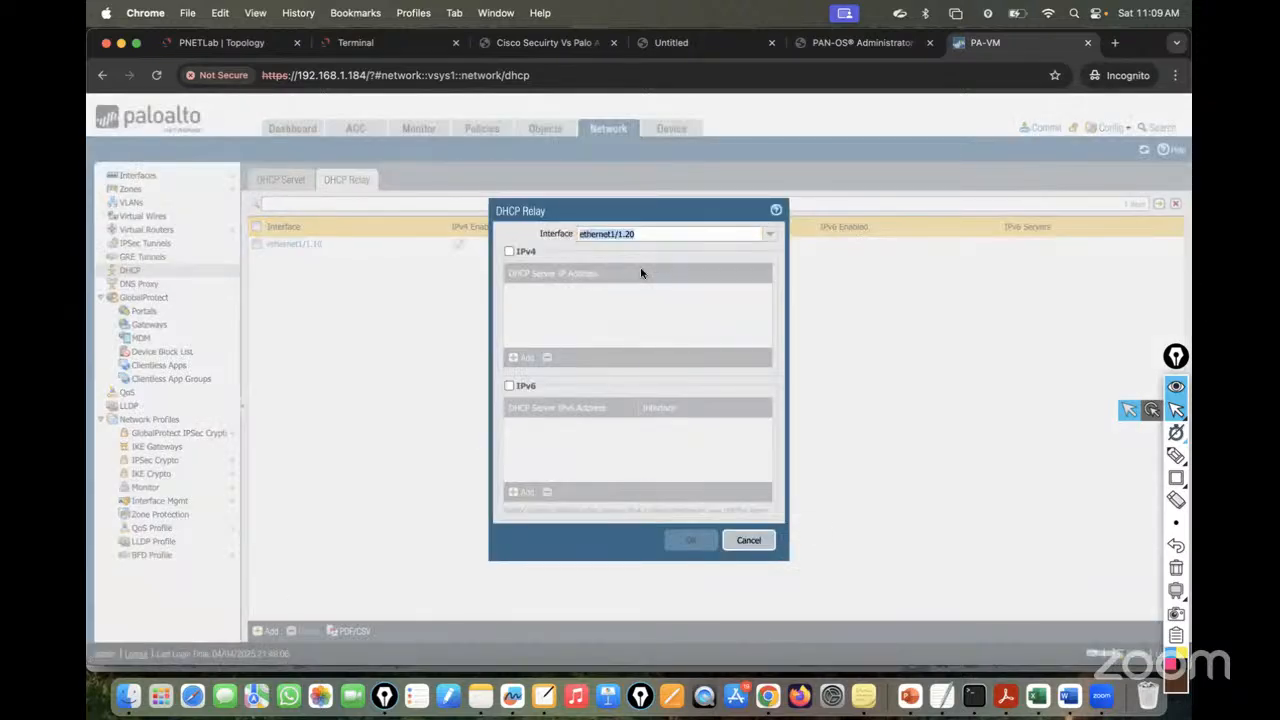
click(510, 251)
click(523, 359)
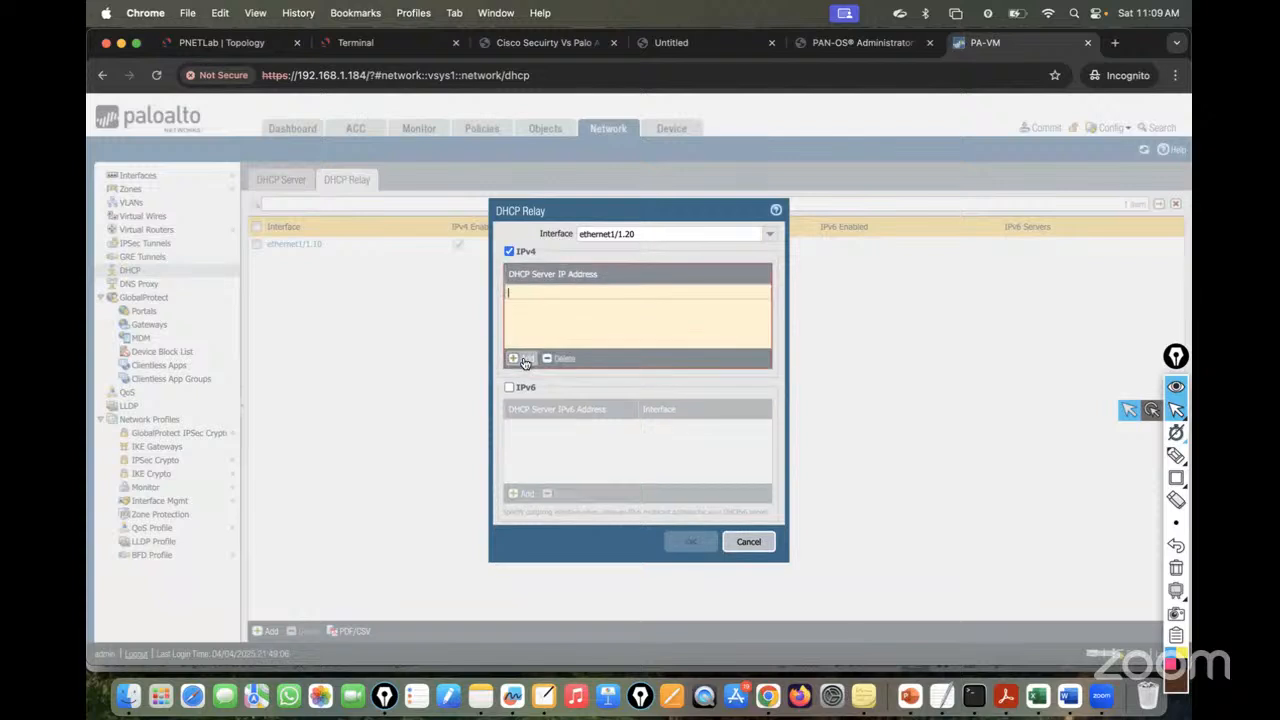
text(192.168.10.2)
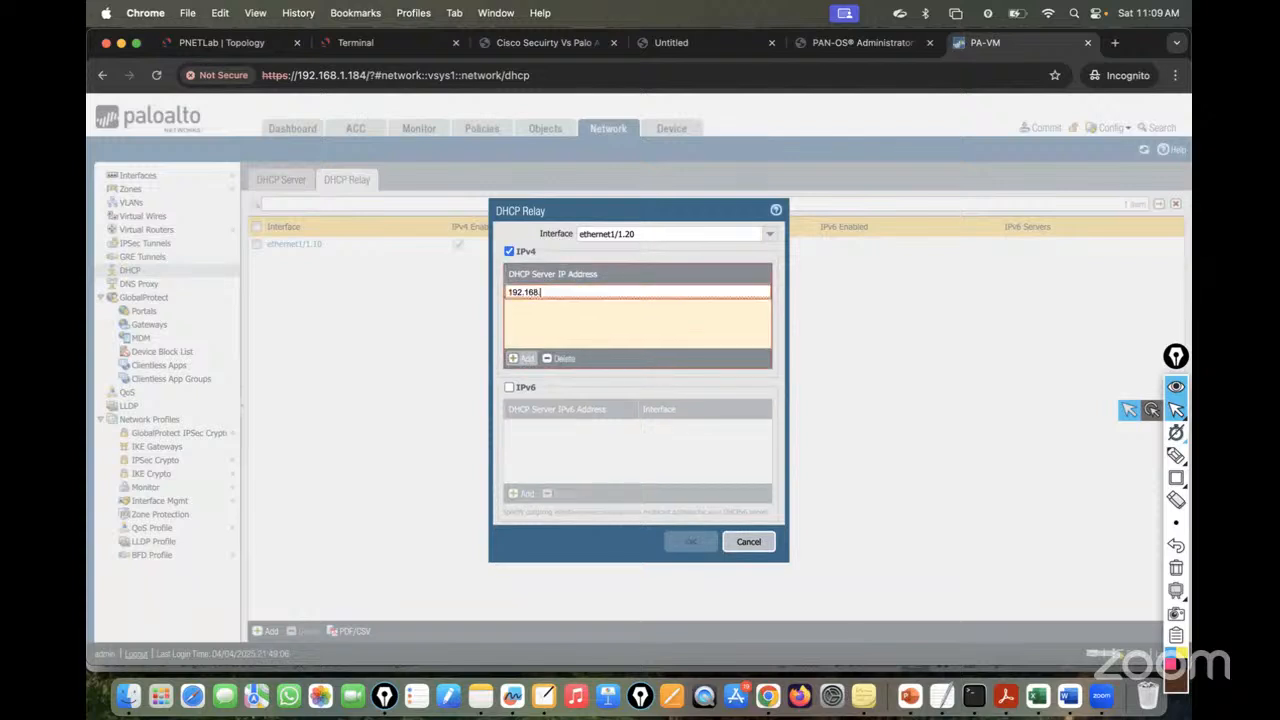
click(645, 321)
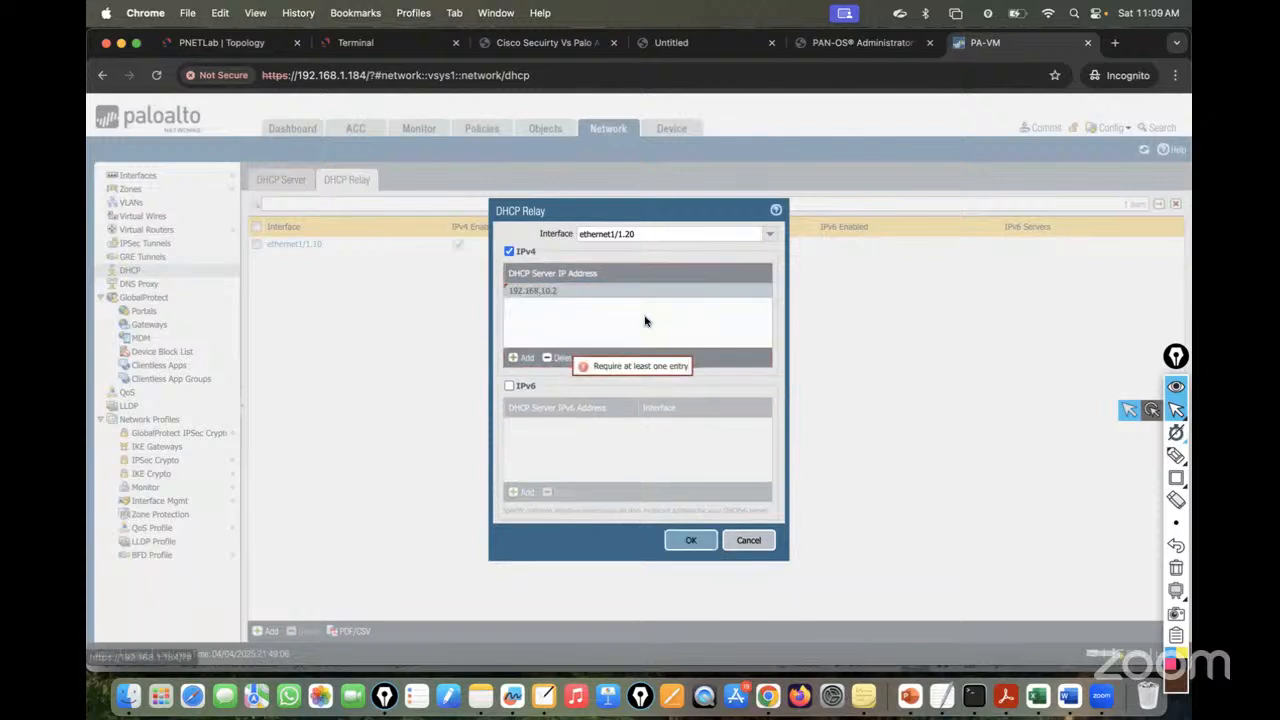
click(690, 540)
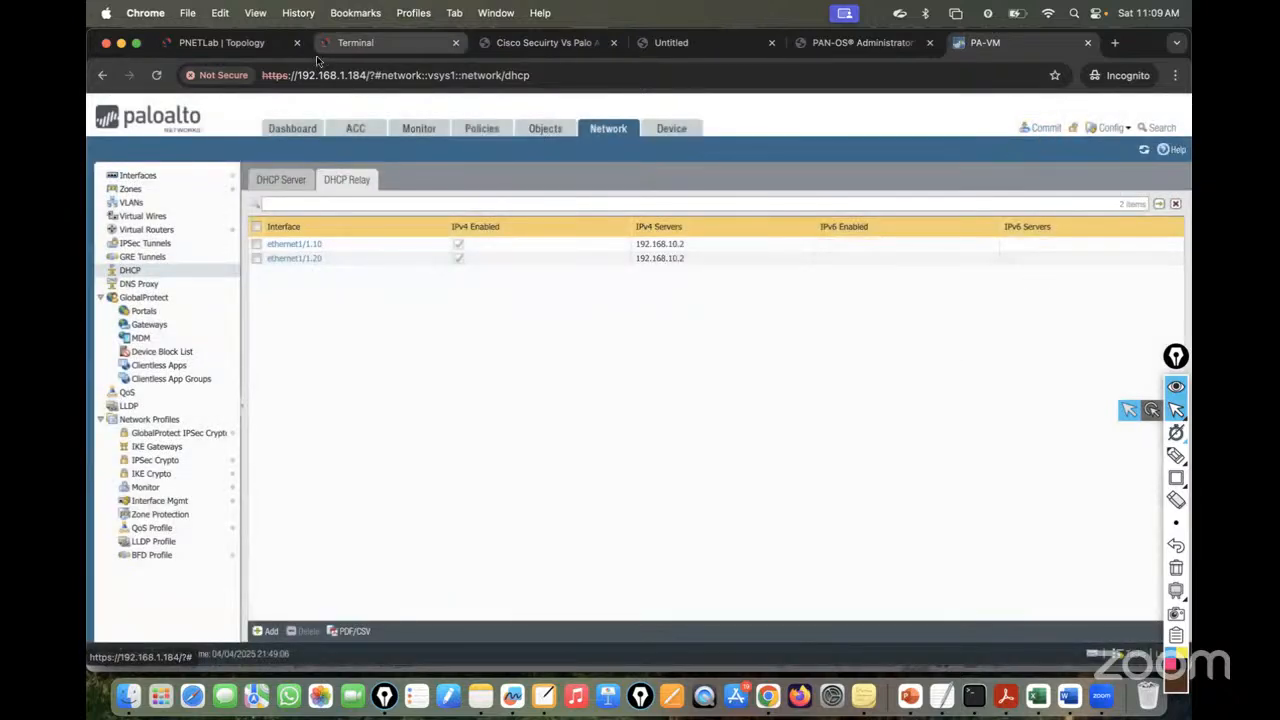
- Run ipconfig on PC2 and PC4 to check their current addresses
click(378, 46)
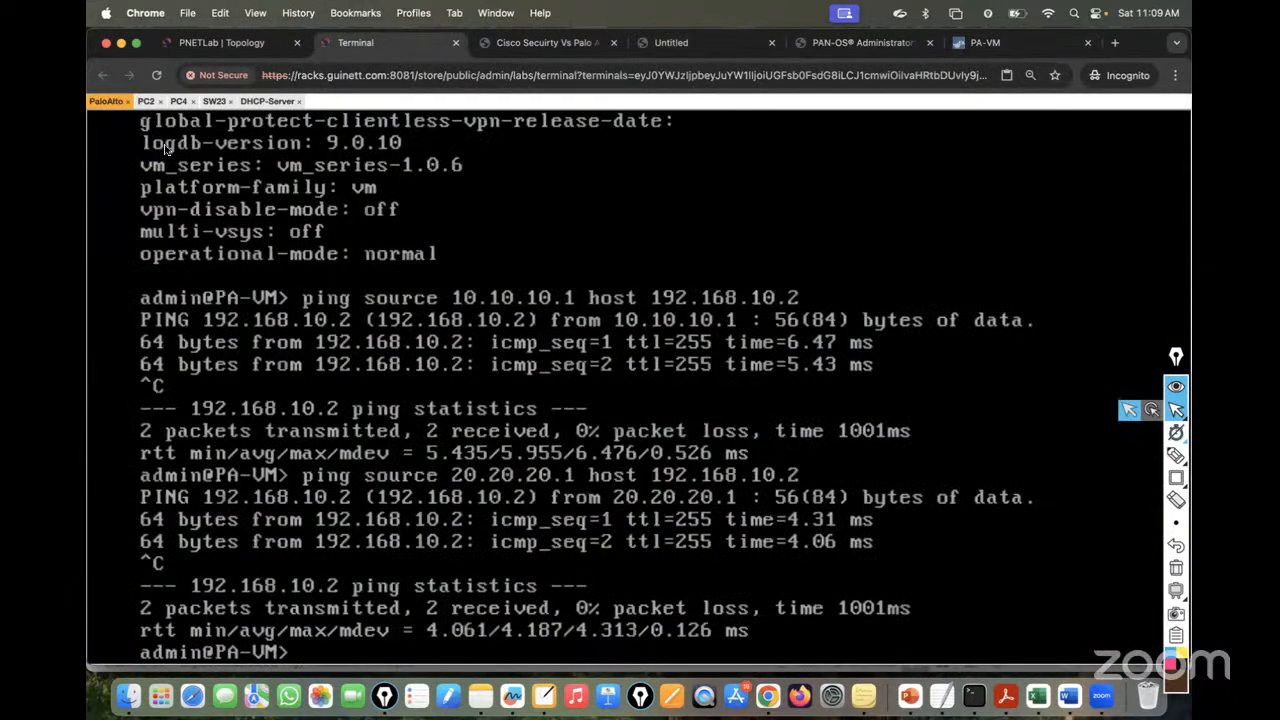
click(146, 101)
text(ipco)
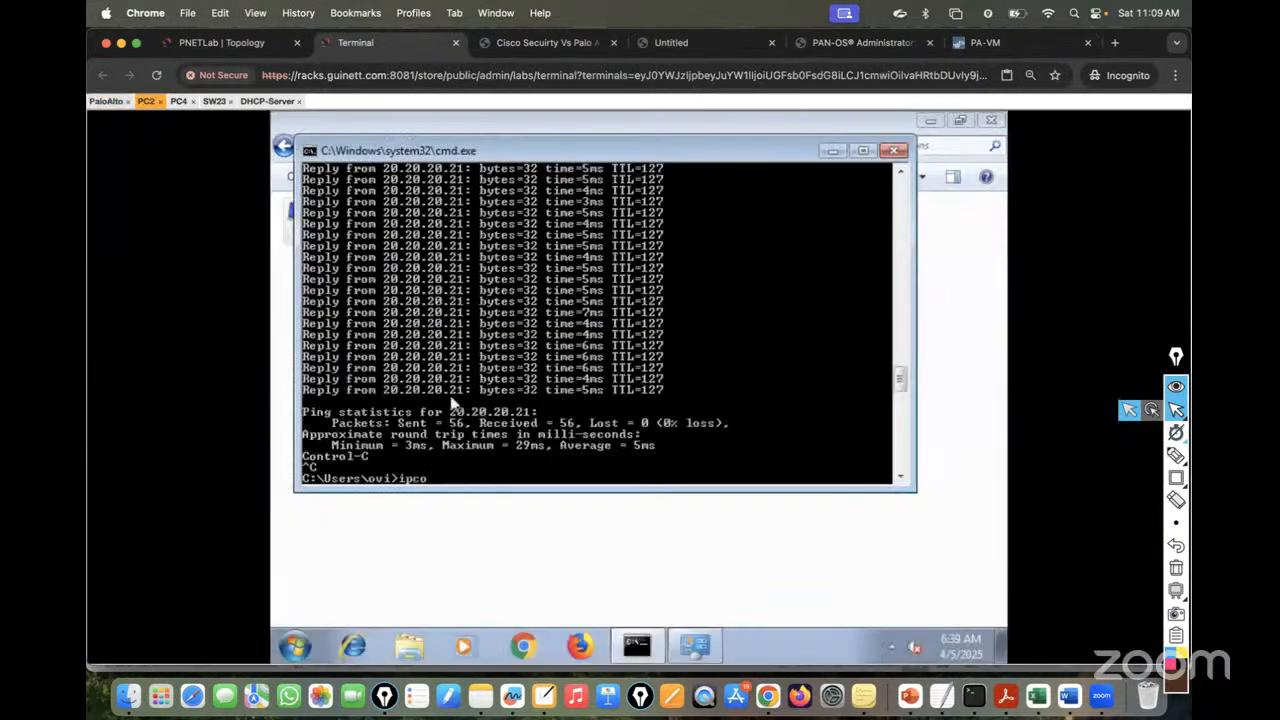
text(nfig)
key(Return)
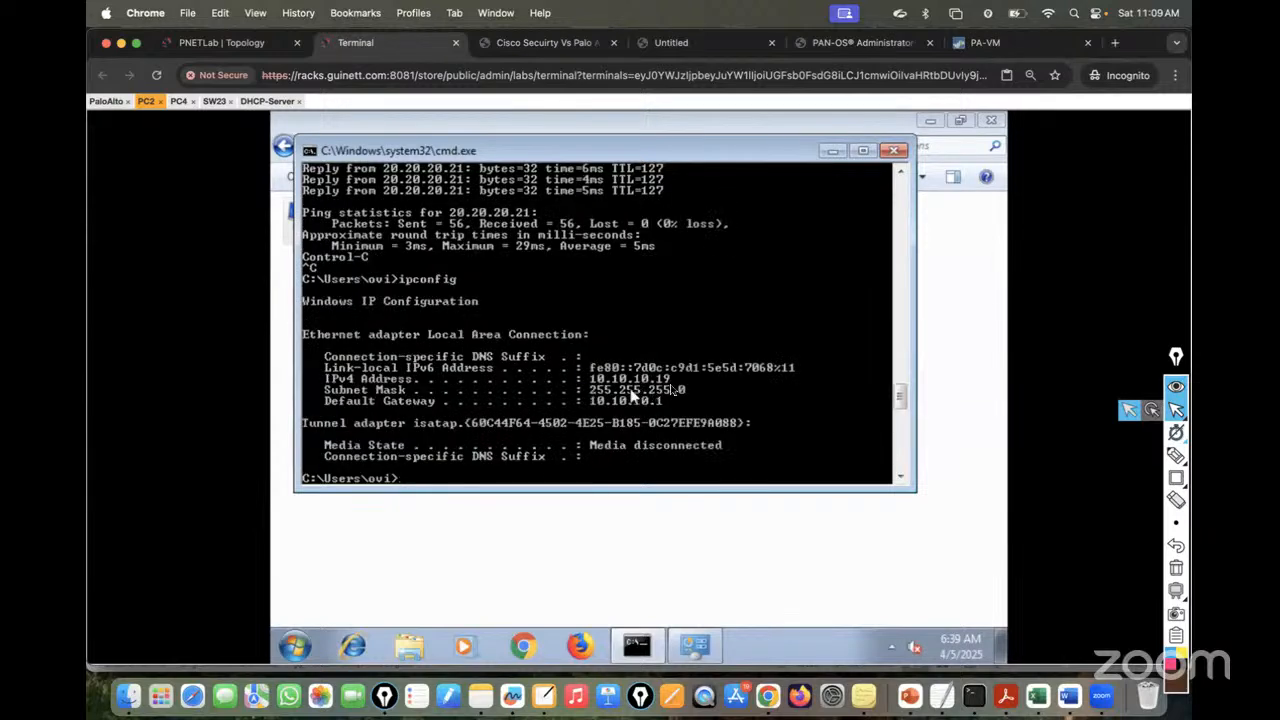
click(178, 101)
text(ipconfig)
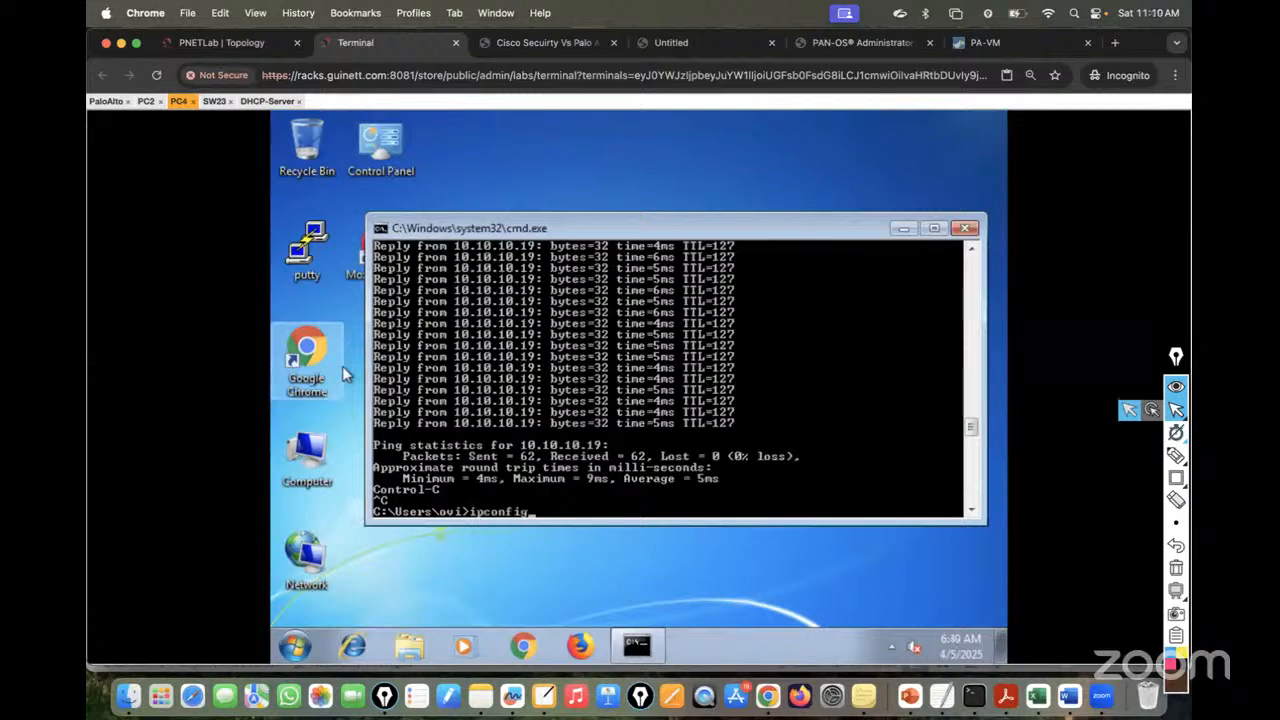
key(Return)
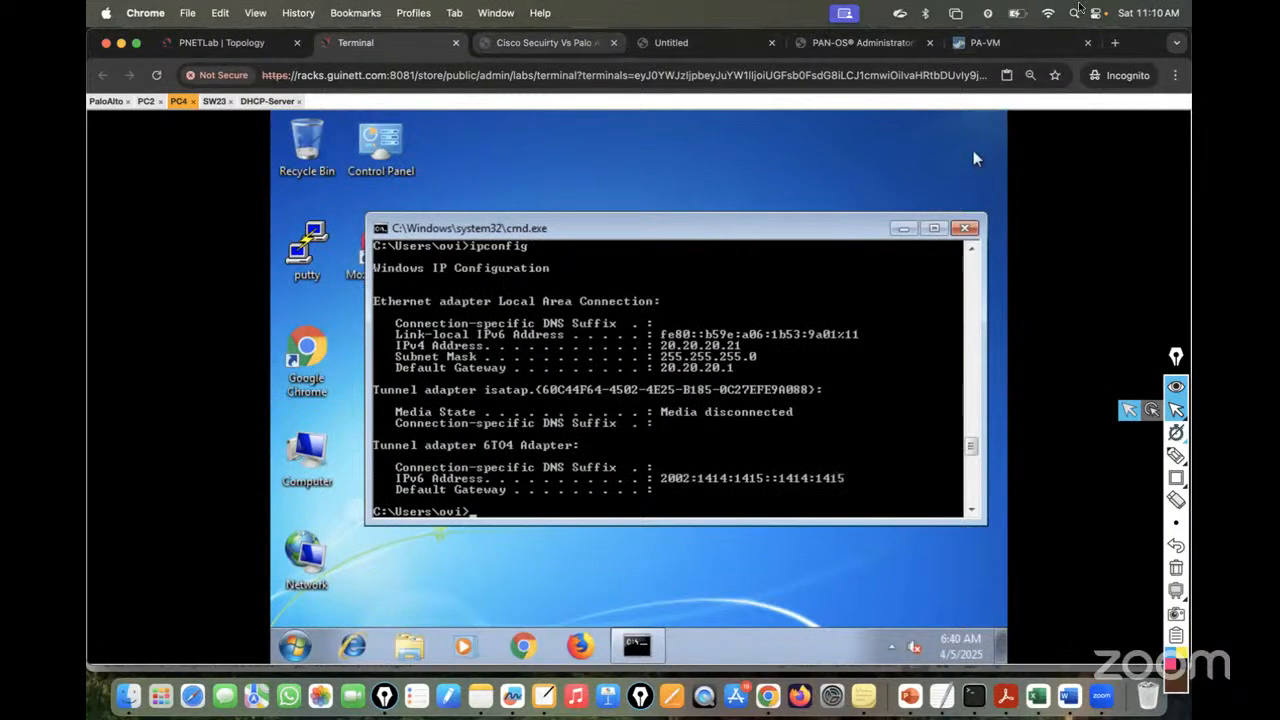
- Commit the DHCP relay configuration on the PA-VM firewall
click(990, 42)
click(1050, 127)
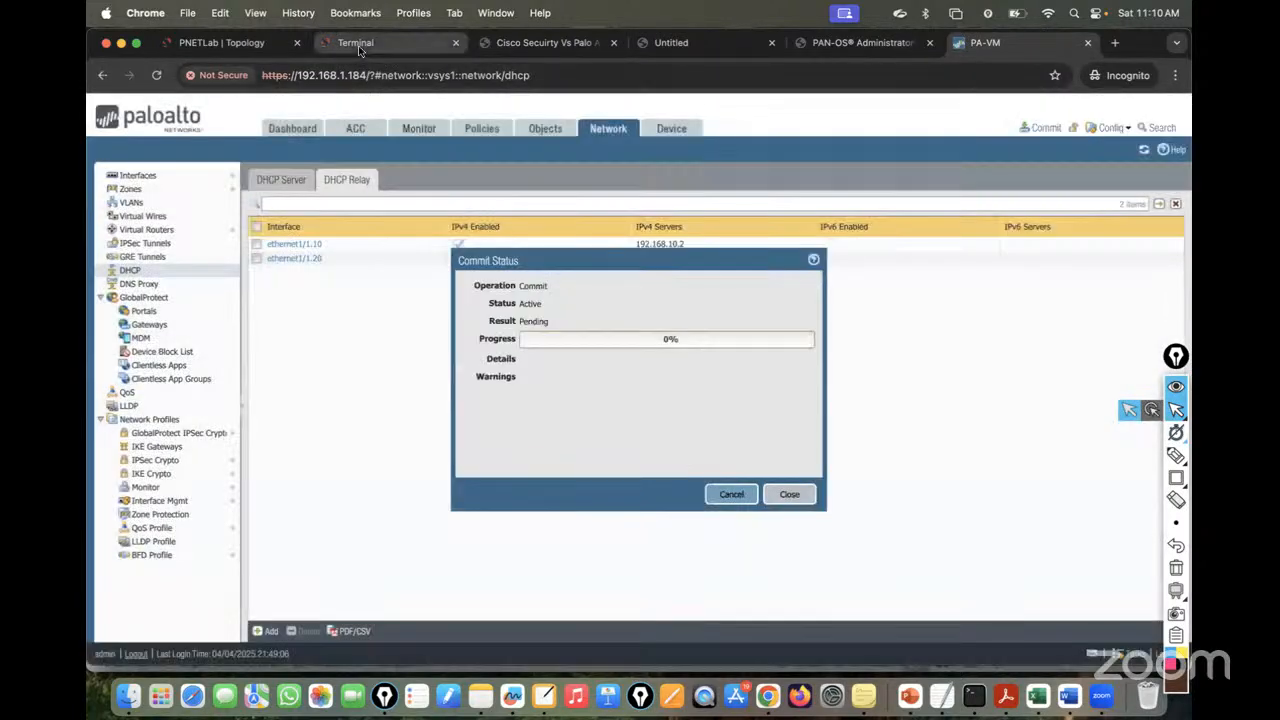
click(358, 44)
- Review the DHCP server's 10.10.10.x and 20.20.20.x excluded ranges and close the successful commit report
click(265, 102)
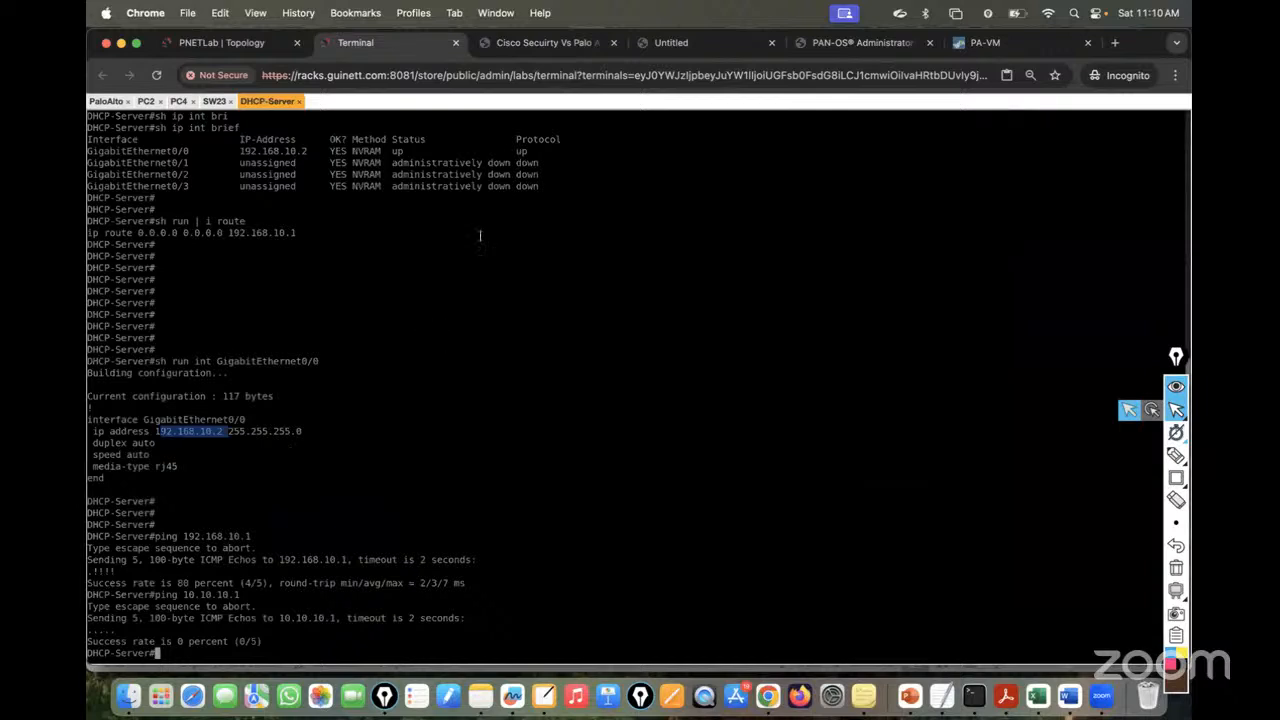
scroll(467, 217, up, 5)
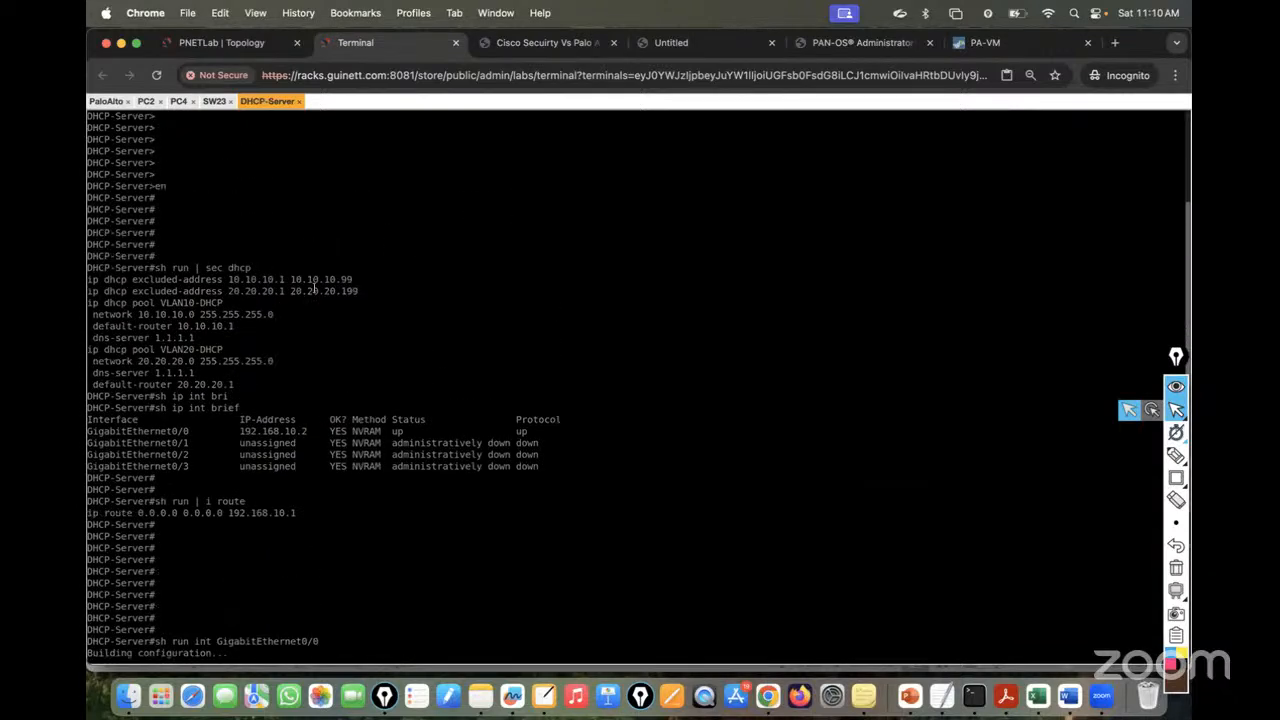
drag(358, 279, 213, 281)
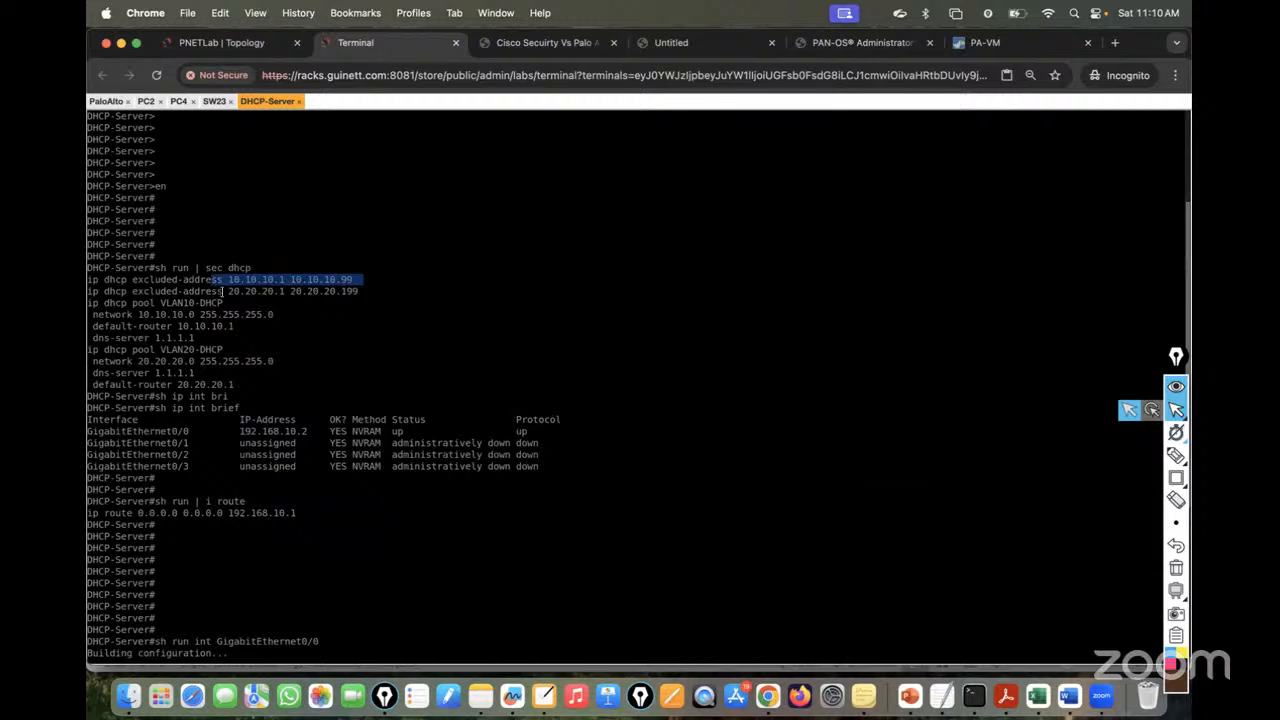
drag(376, 292, 226, 291)
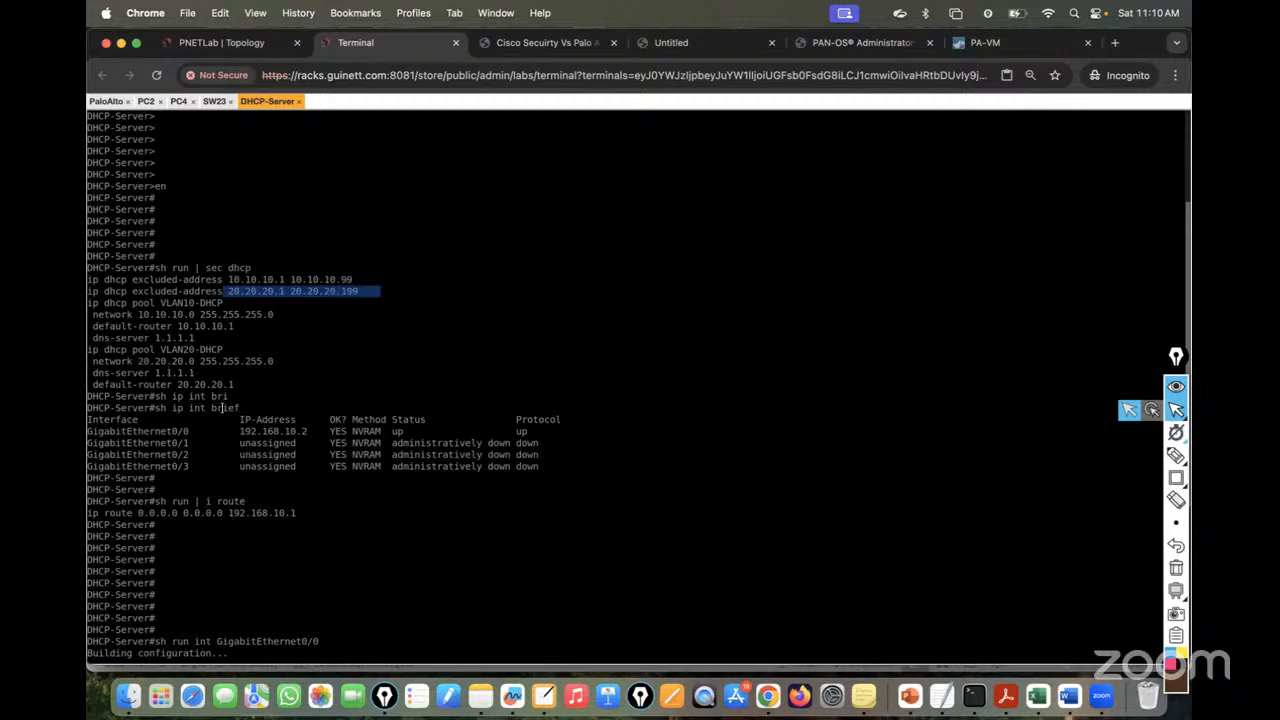
click(982, 42)
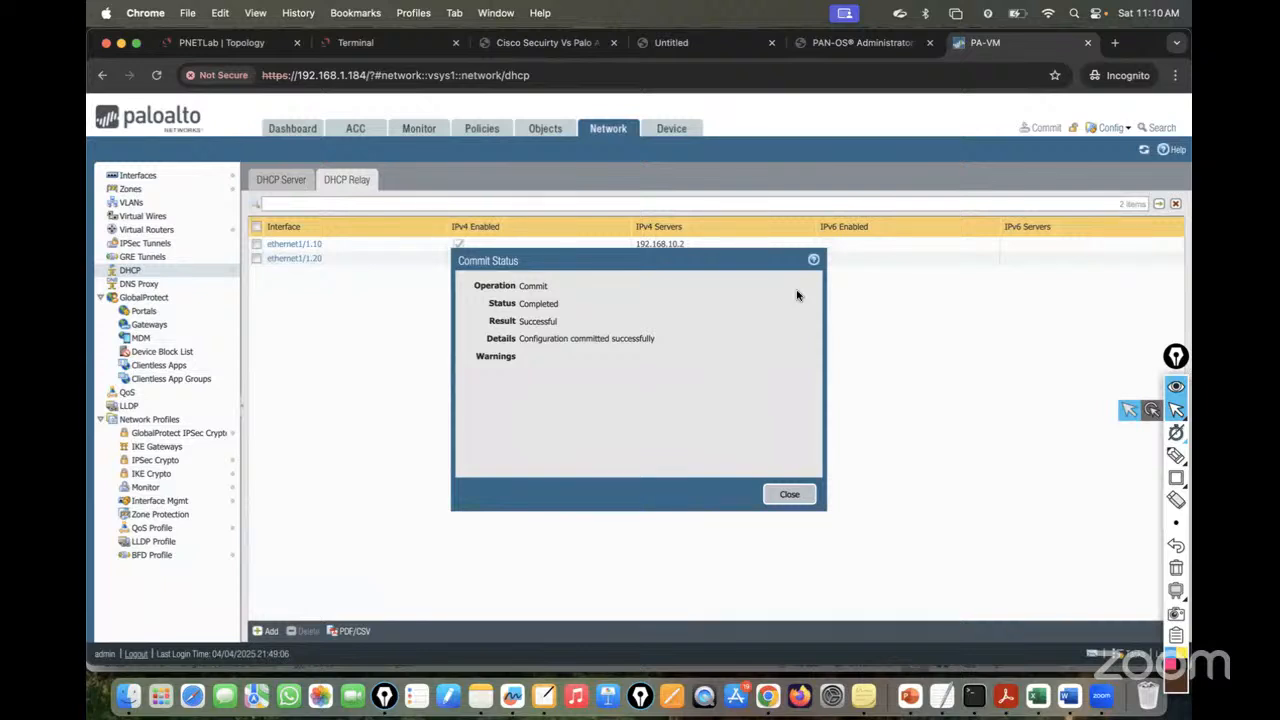
click(800, 494)
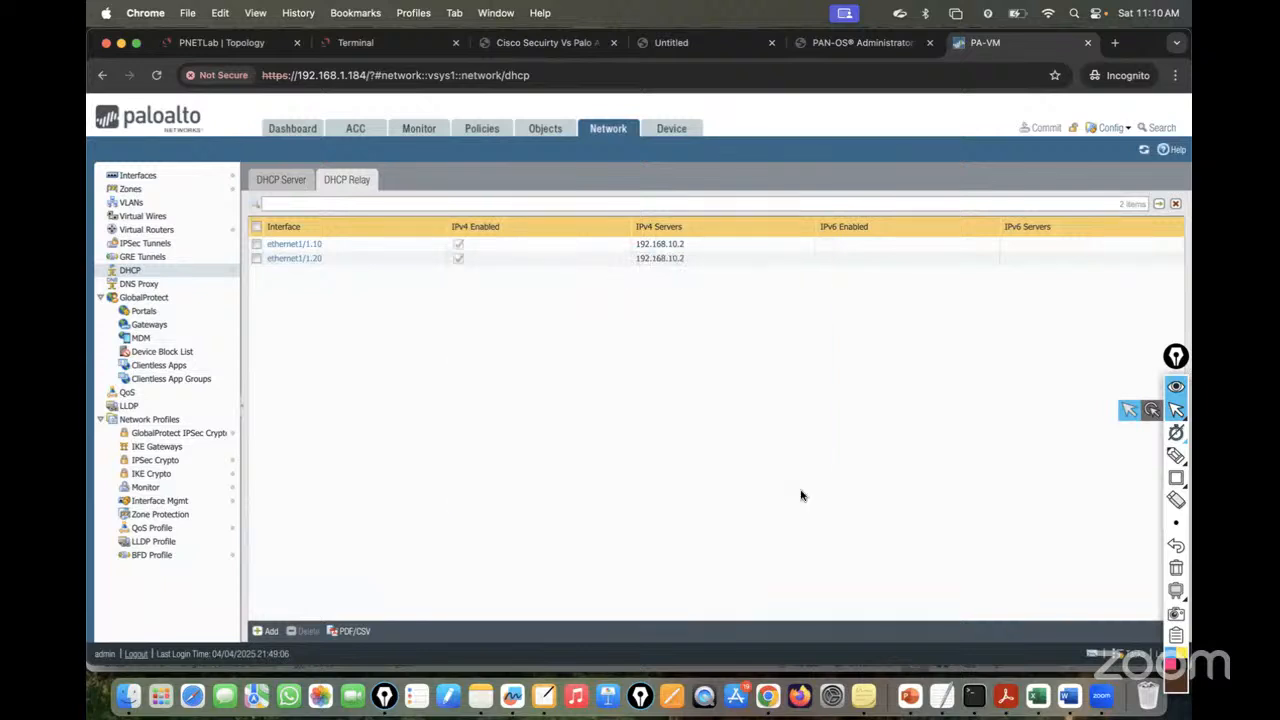
click(390, 43)
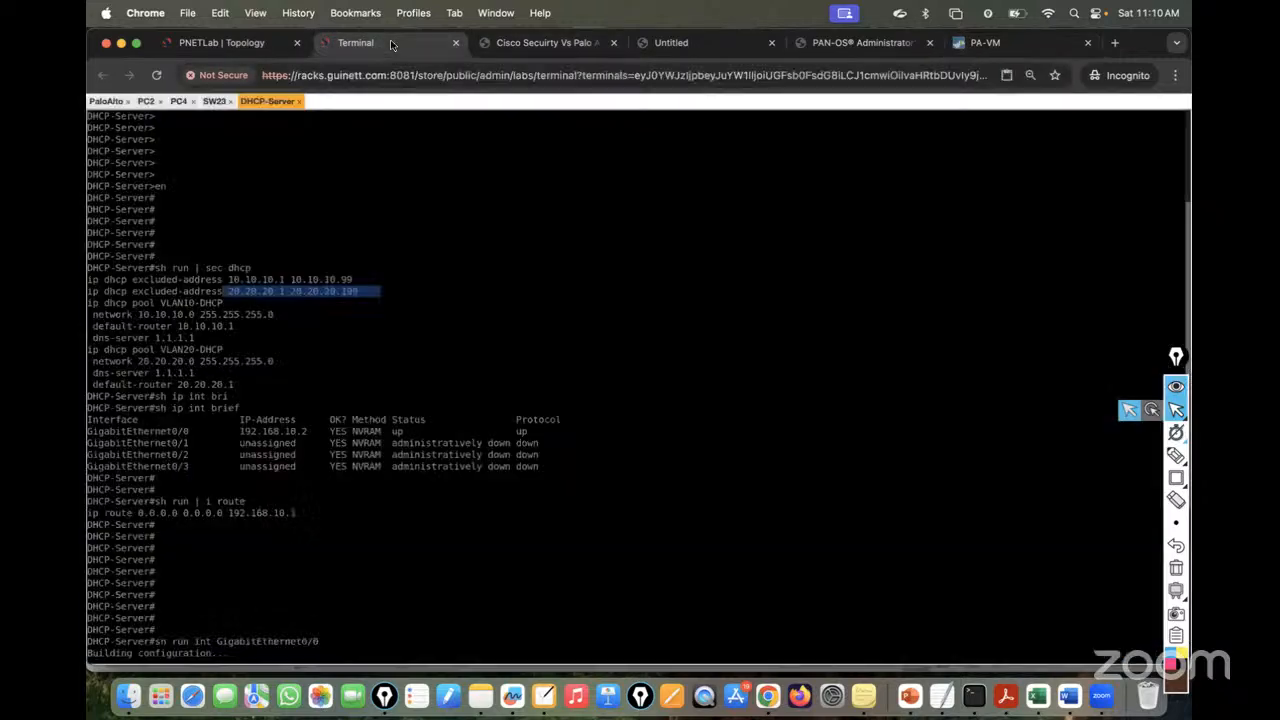
- Check PC2's IP configuration and attempt a DHCP release with the misspelled '/relese' option
click(146, 101)
key(Up)
key(Return)
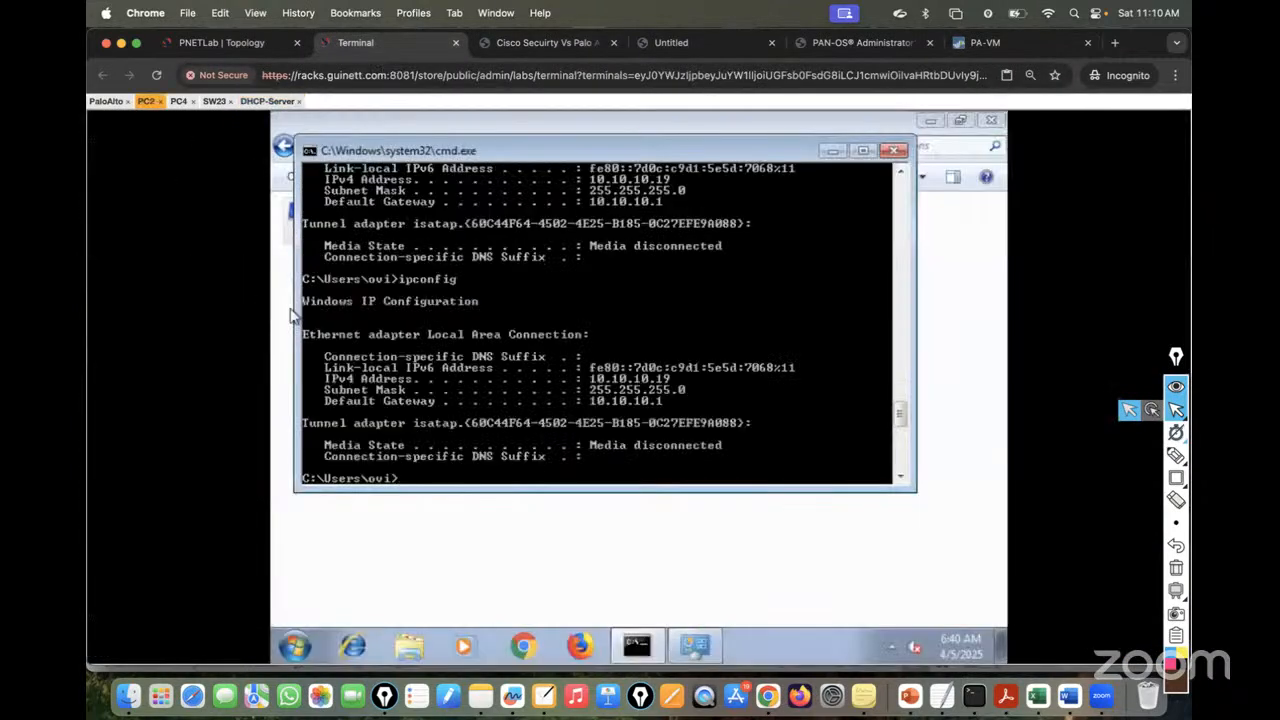
key(Return)
key(Return)
key(Up)
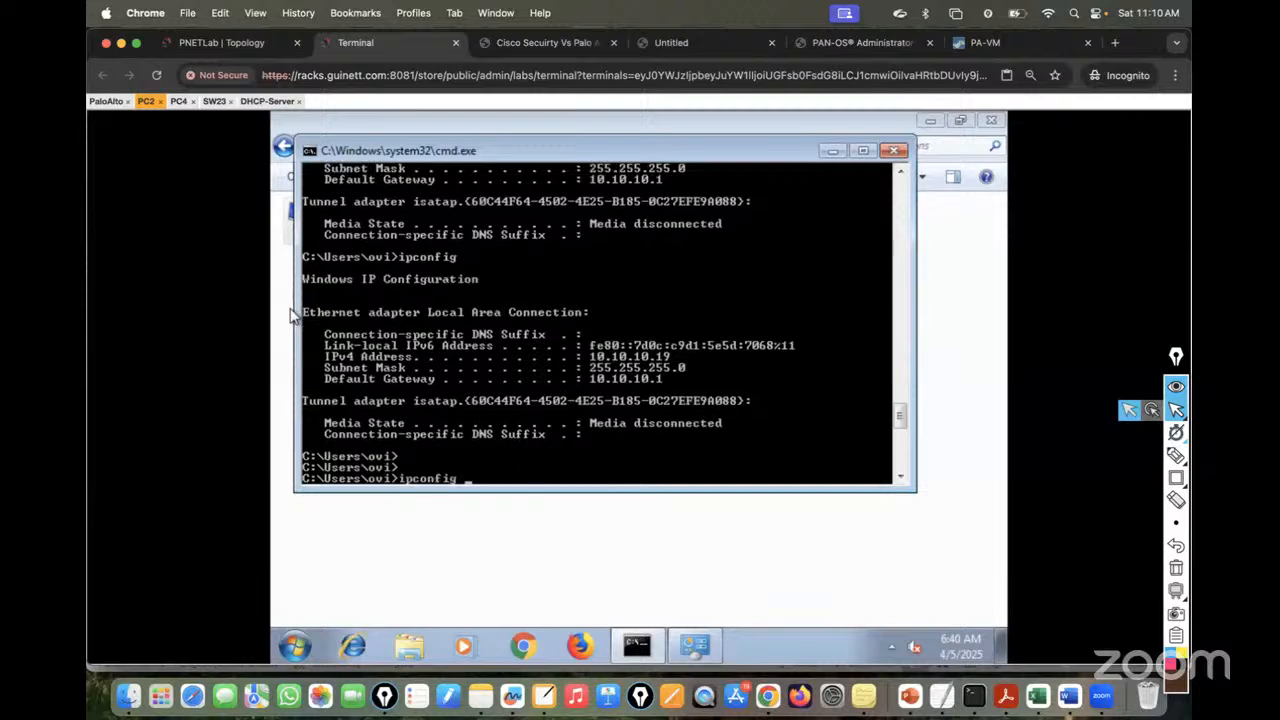
text(/relese)
key(Return)
- Release and renew PC2's DHCP lease with ipconfig /release and /renew
key(Up)
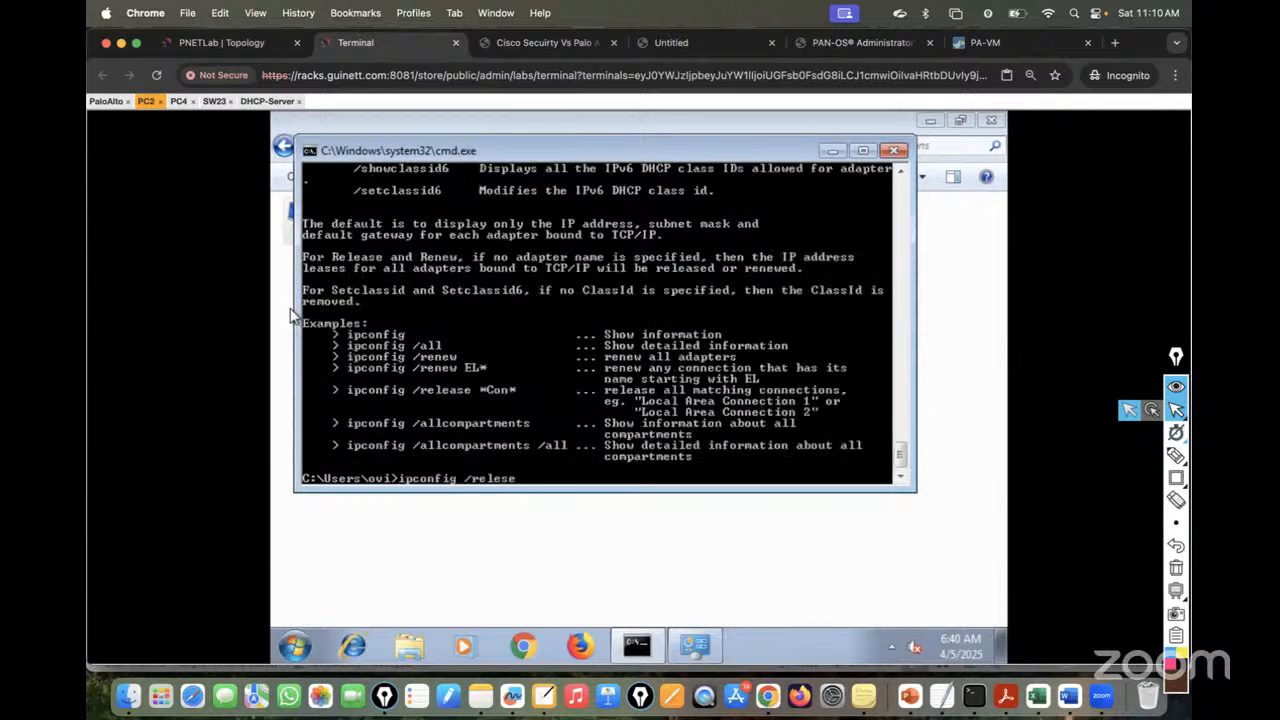
key(BackSpace)
key(BackSpace)
key(BackSpace)
text(a)
text(eas)
key(Return)
key(Up)
key(BackSpace)
key(BackSpace)
key(BackSpace)
key(BackSpace)
key(BackSpace)
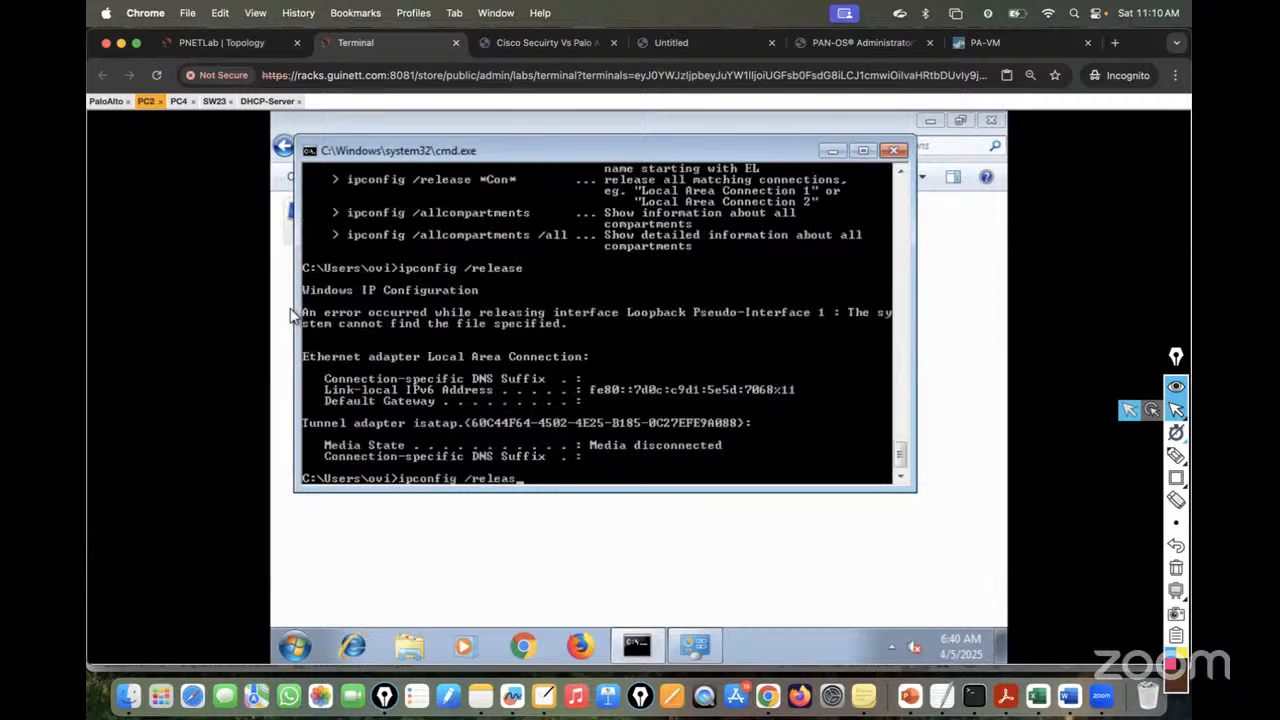
text(new)
key(Return)
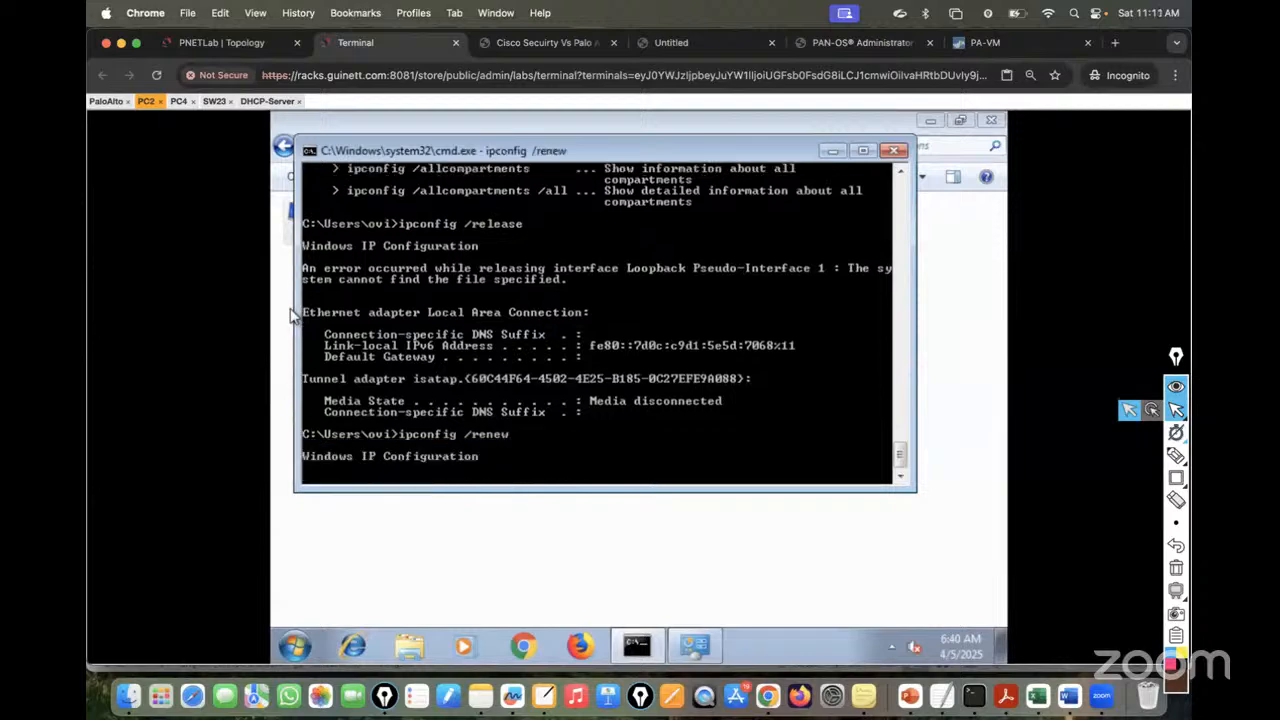
- On PC4, check ipconfig, then release and renew its lease to obtain 20.20.20.200
click(177, 101)
key(Up)
key(Return)
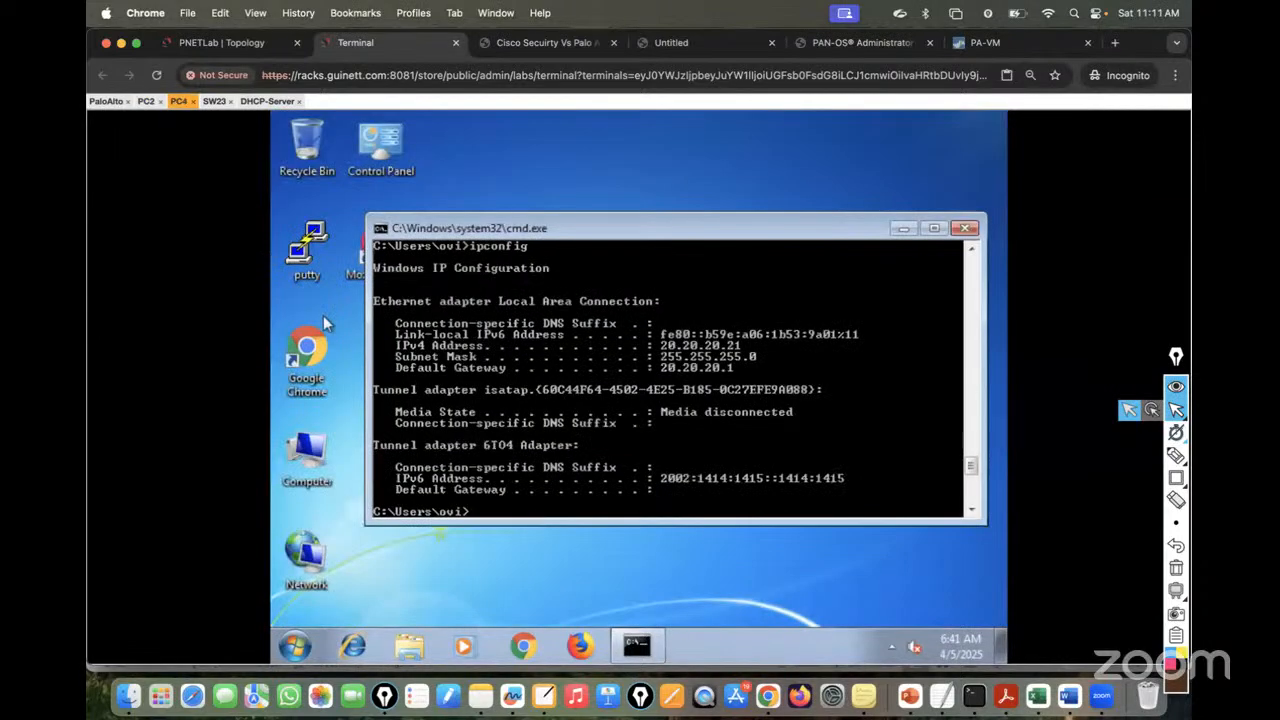
key(Return)
key(Return)
key(Return)
key(Return)
key(Return)
key(Return)
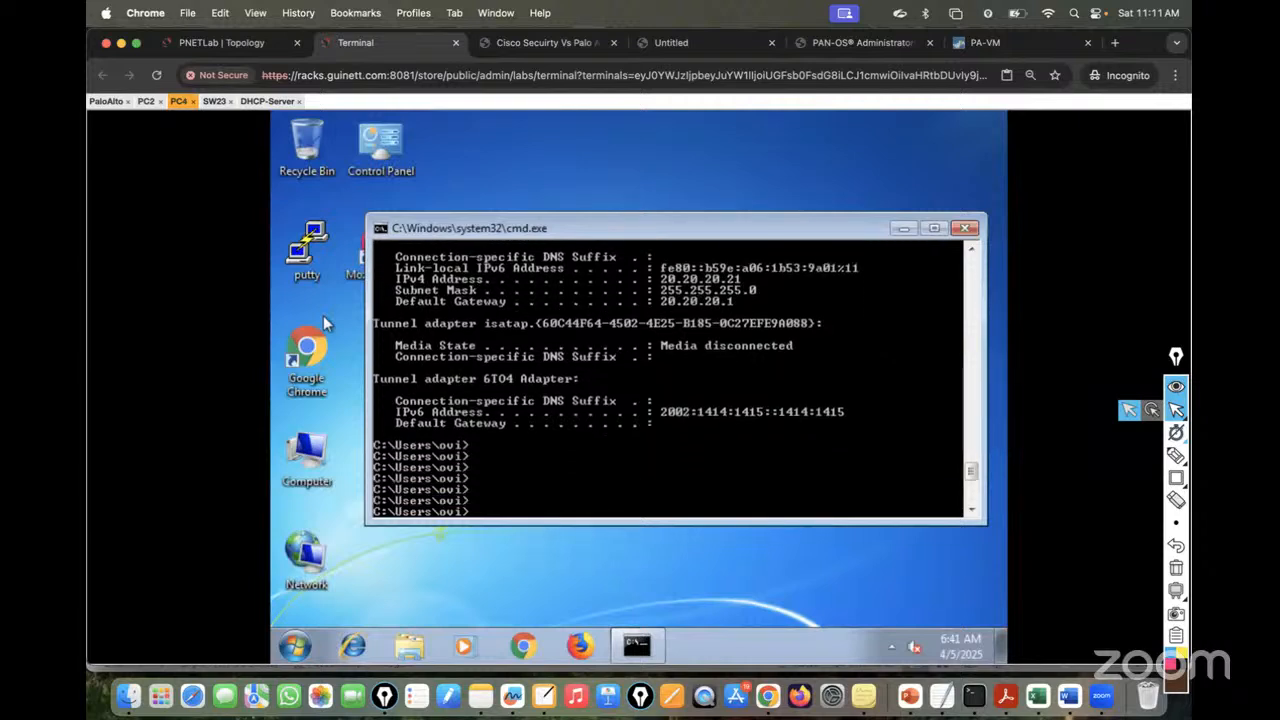
key(Up)
key(Return)
key(Up)
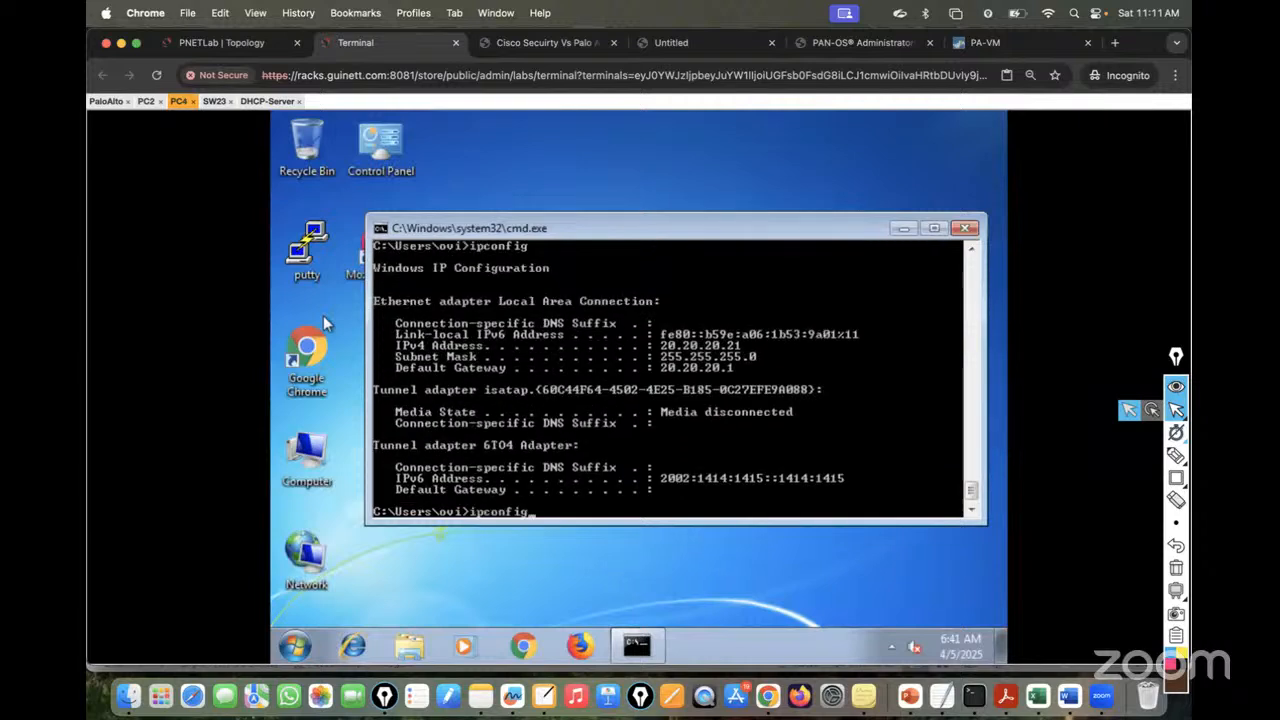
text(/release)
key(Return)
key(Return)
key(Return)
key(Return)
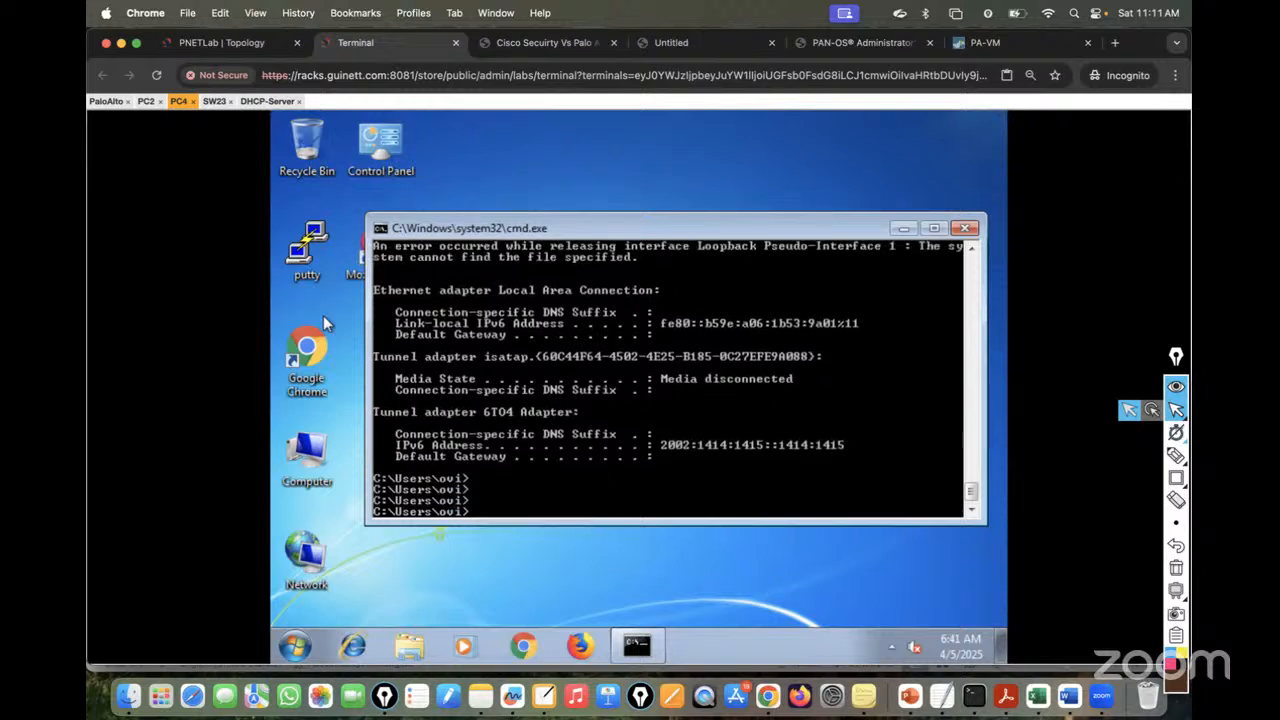
key(Up)
key(BackSpace)
key(BackSpace)
key(BackSpace)
key(BackSpace)
text(new)
key(Return)
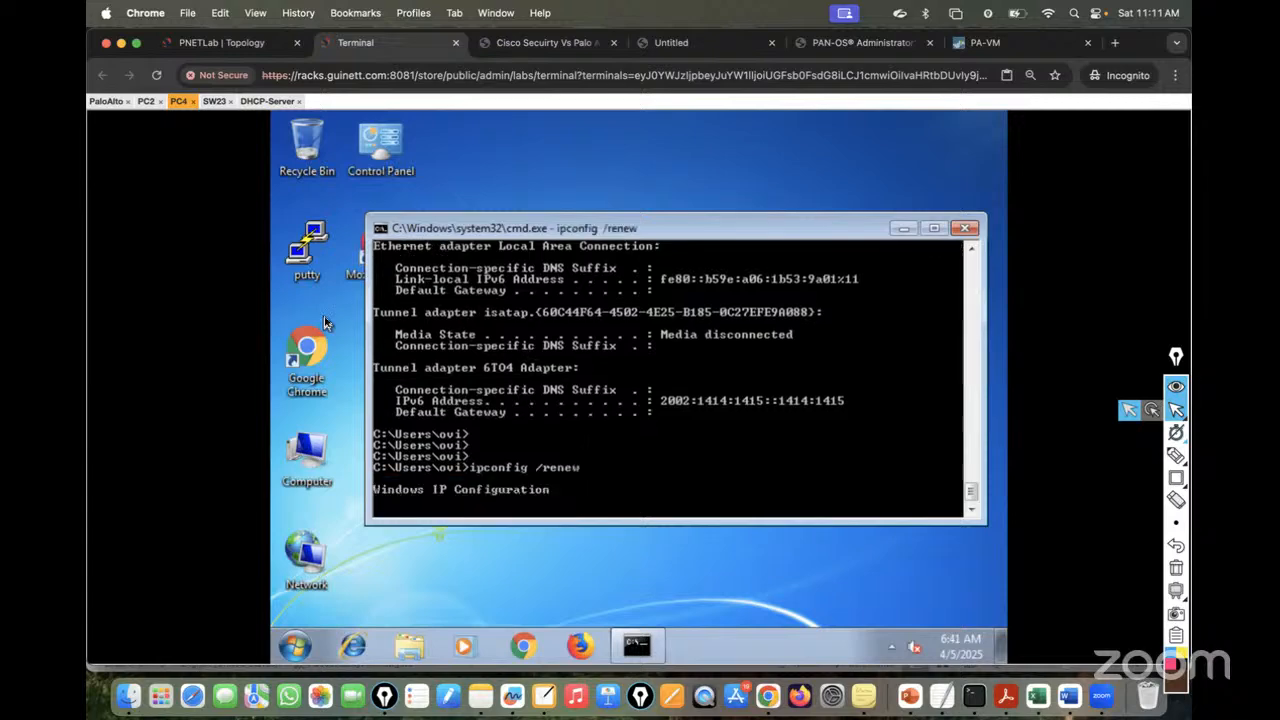
- Review PC2's console output to confirm it holds 10.10.10.100
click(145, 102)
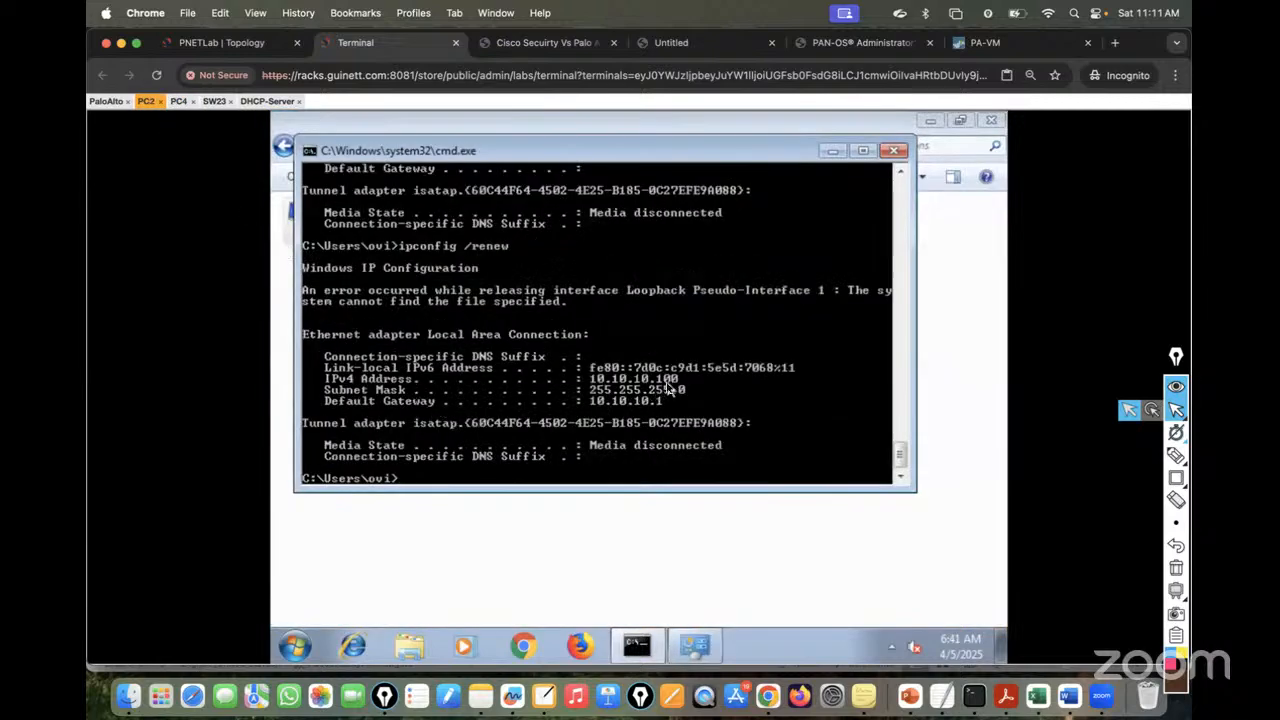
scroll(578, 339, up, 1)
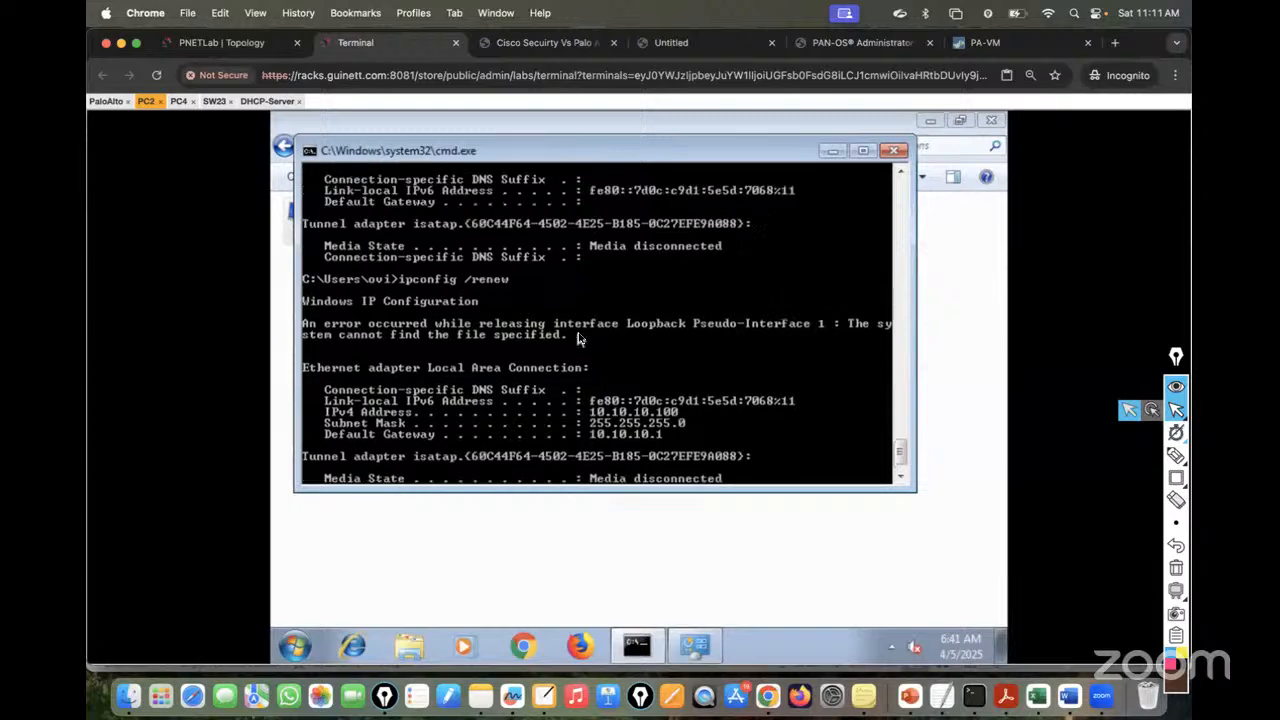
scroll(578, 339, up, 15)
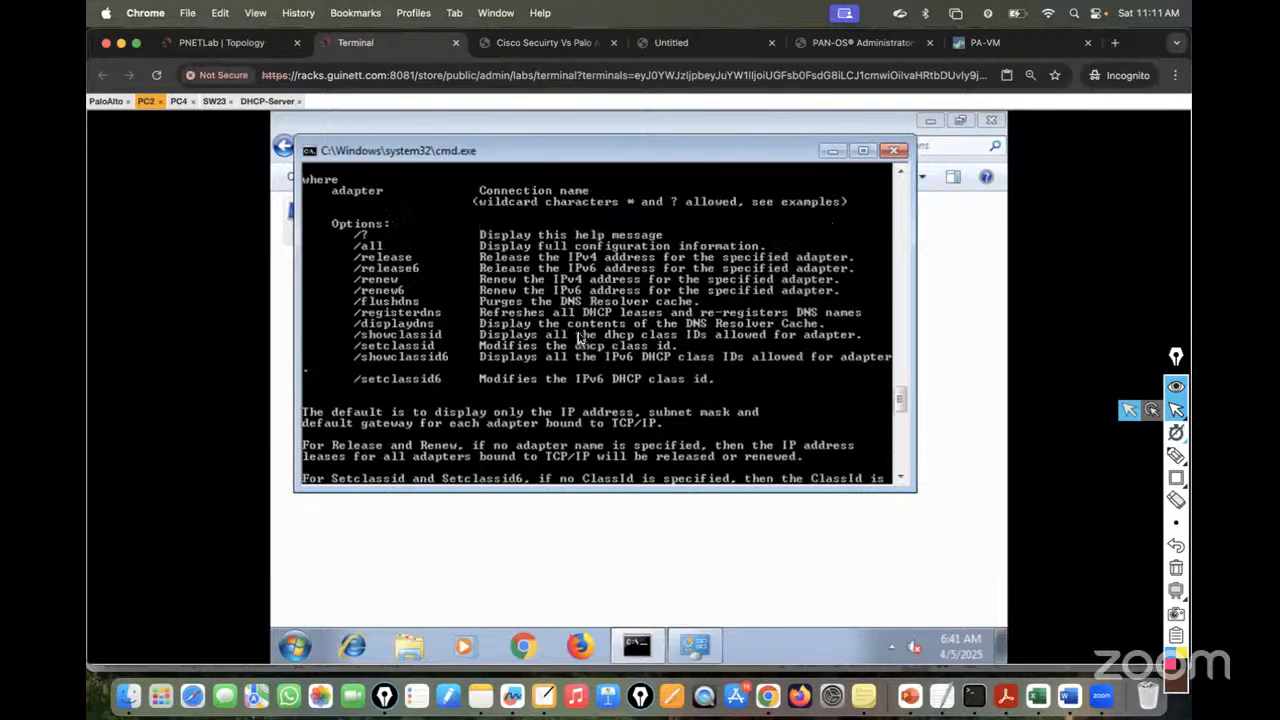
scroll(578, 339, up, 10)
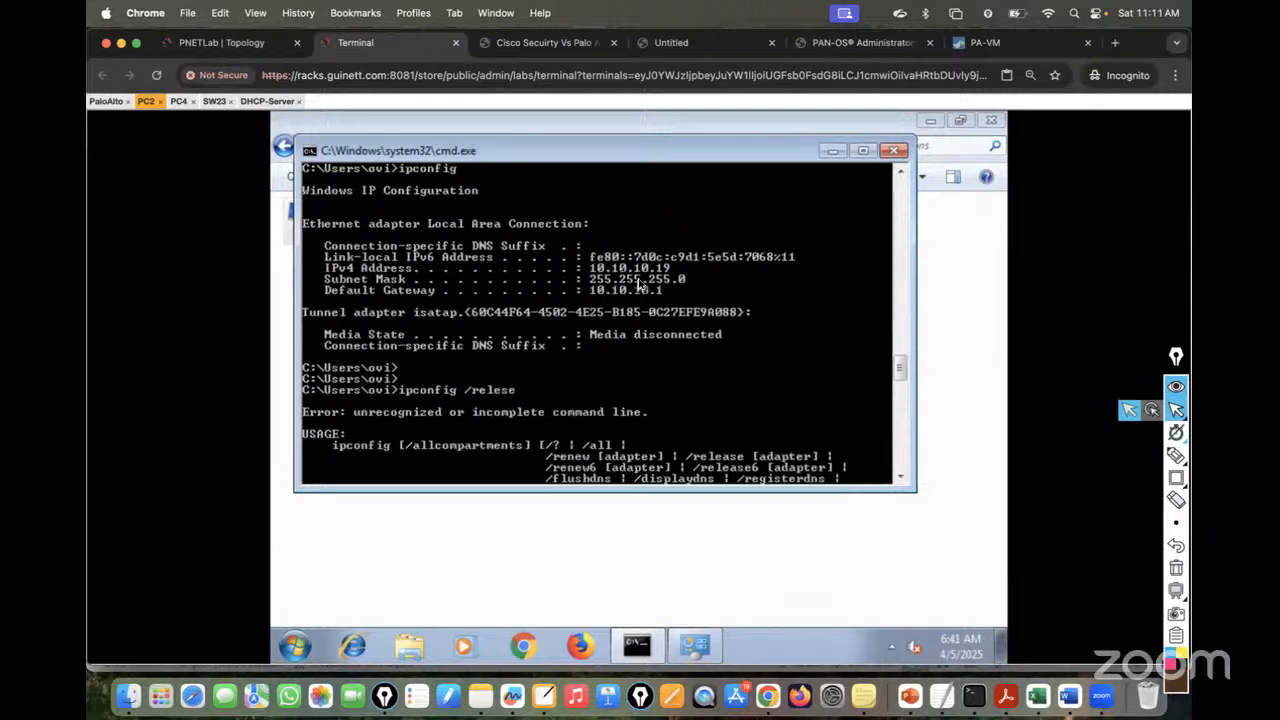
scroll(576, 268, down, 20)
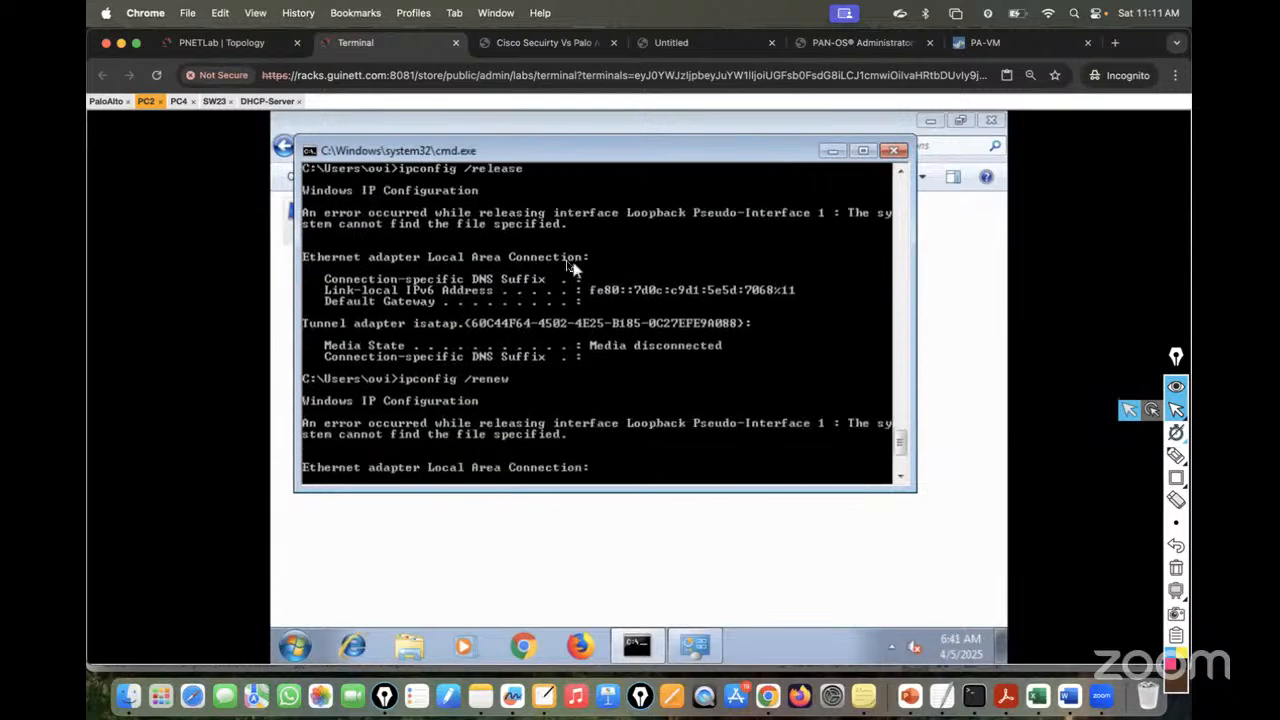
- Ping PC2 at 10.10.10.100 from PC4
click(178, 101)
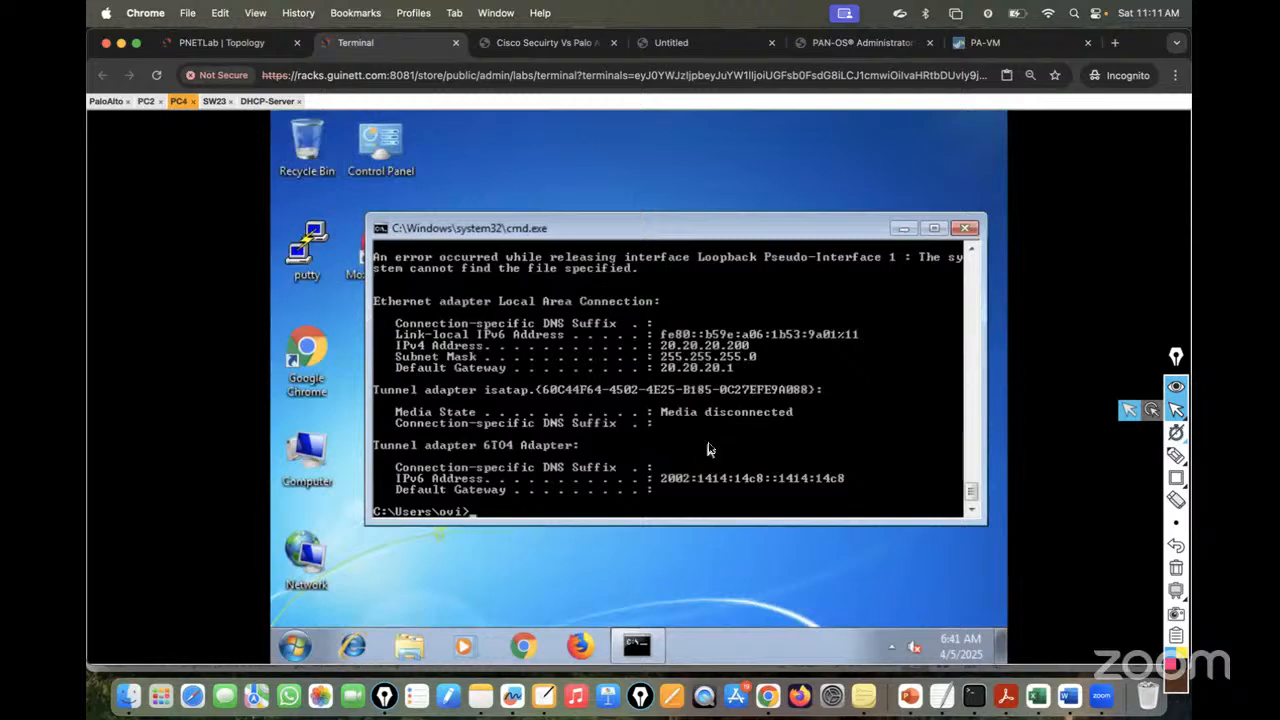
text(ping 10.10.10.1)
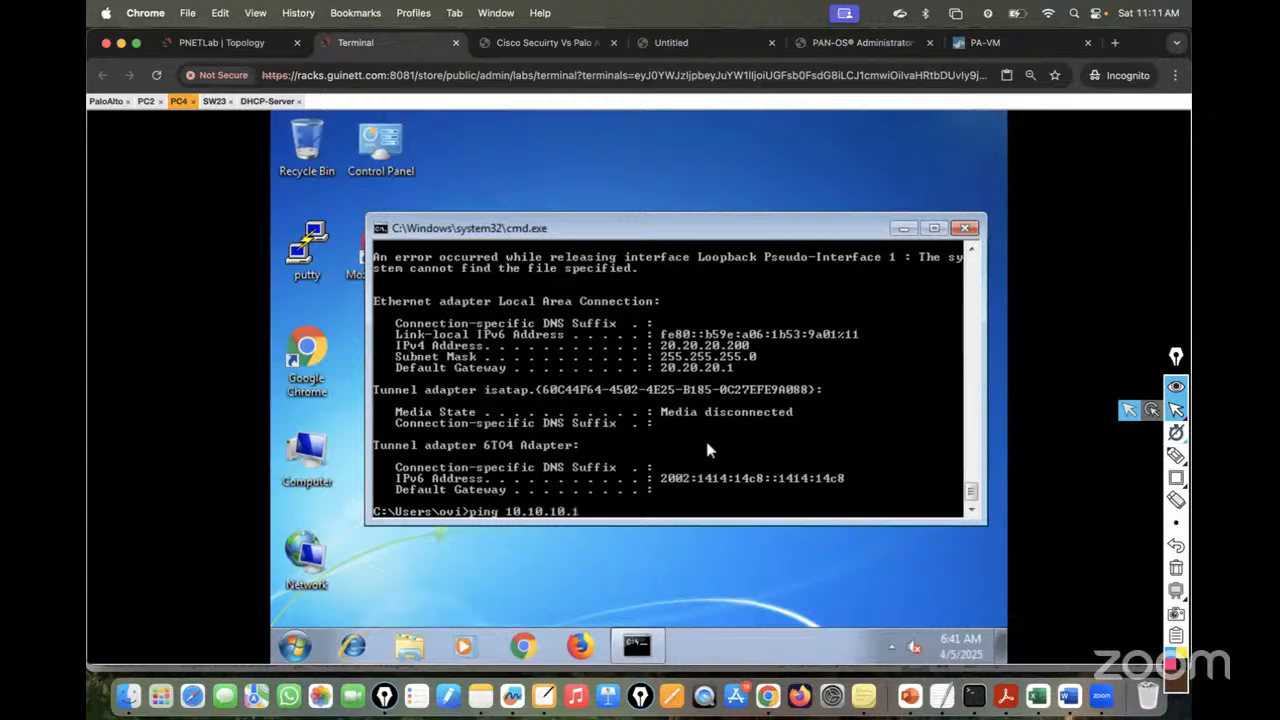
text(10)
key(BackSpace)
key(BackSpace)
text(00)
key(Return)
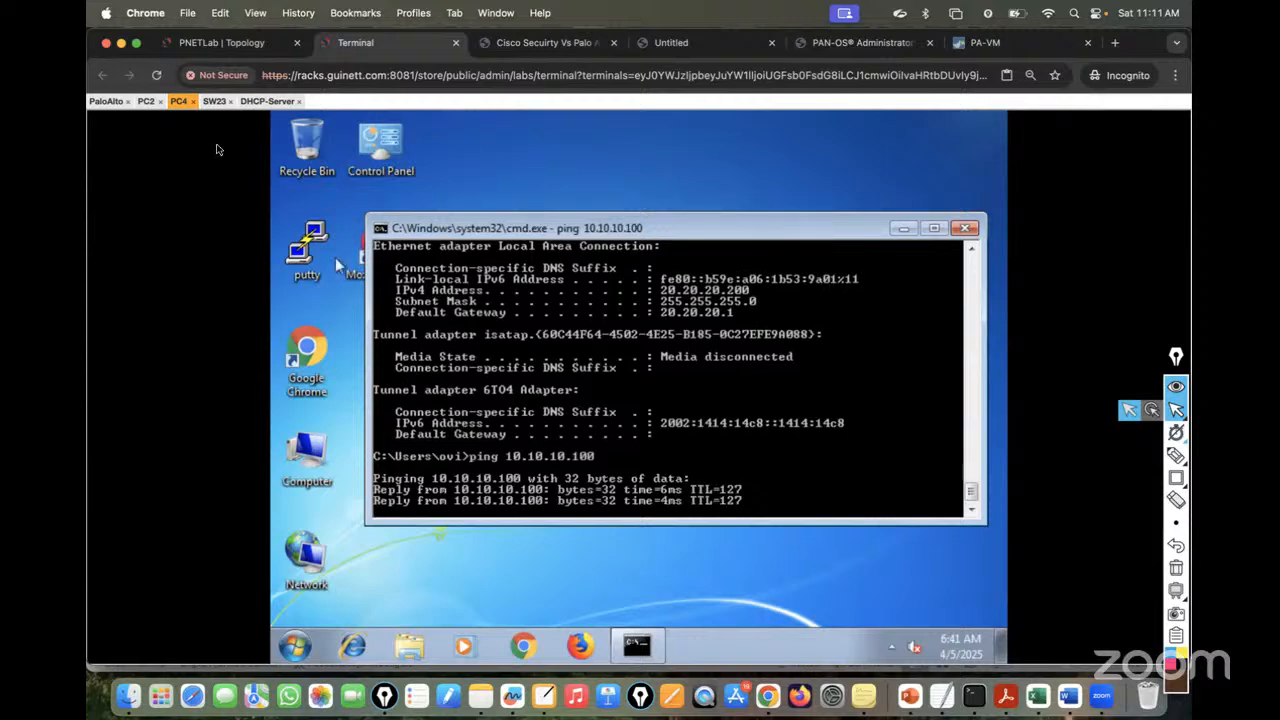
- Ping PC4 at 20.20.20.200 from PC2, then switch to the DHCP-Server console
click(146, 101)
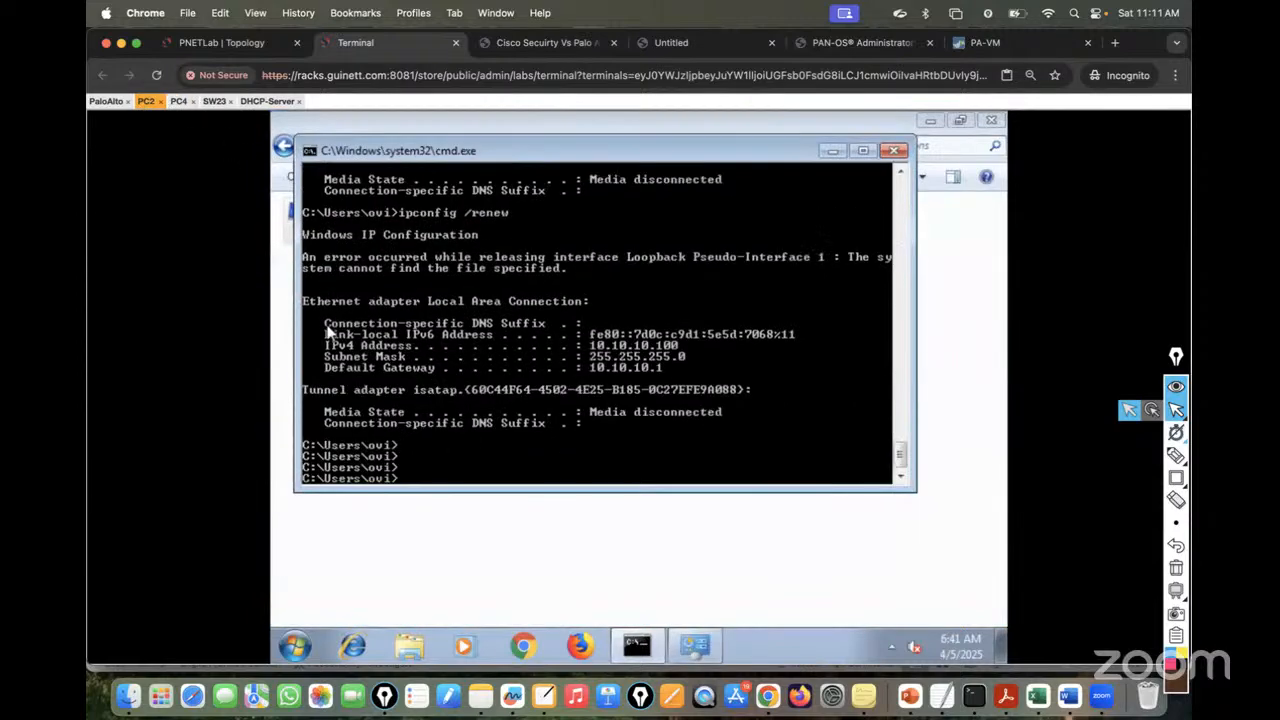
key(Return)
text(ping 20)
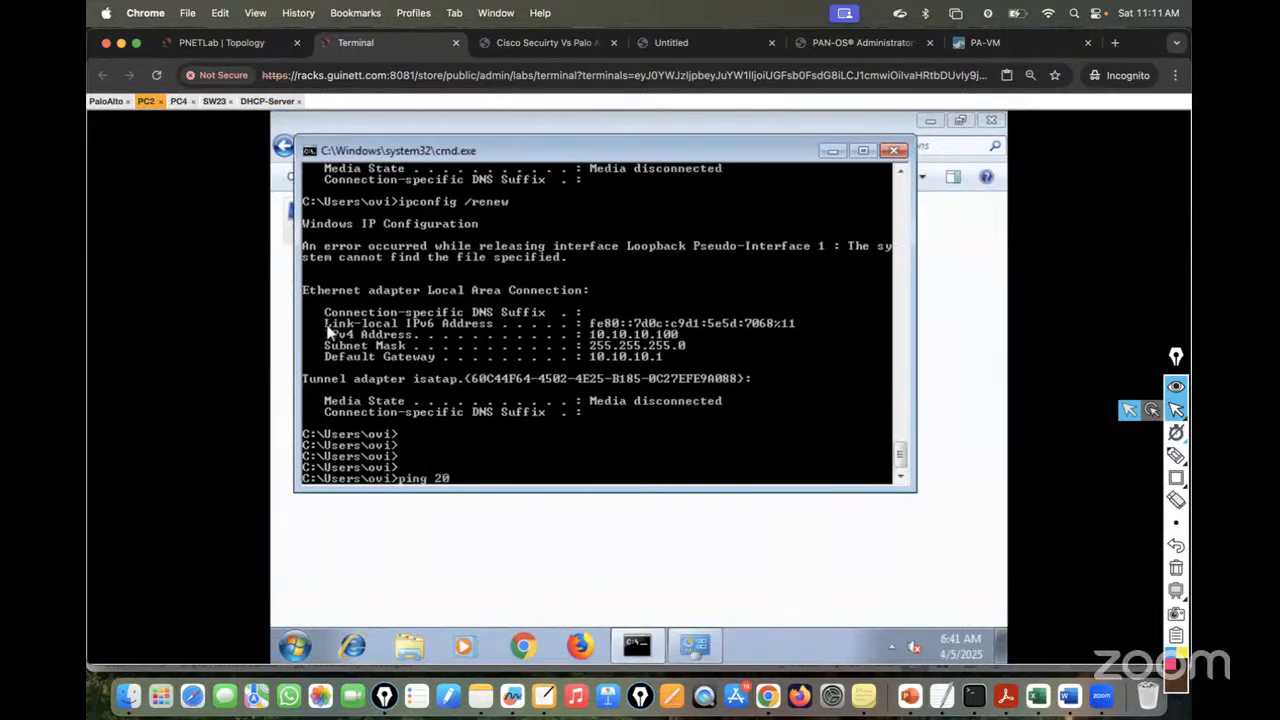
text(.20.20.200)
key(Return)
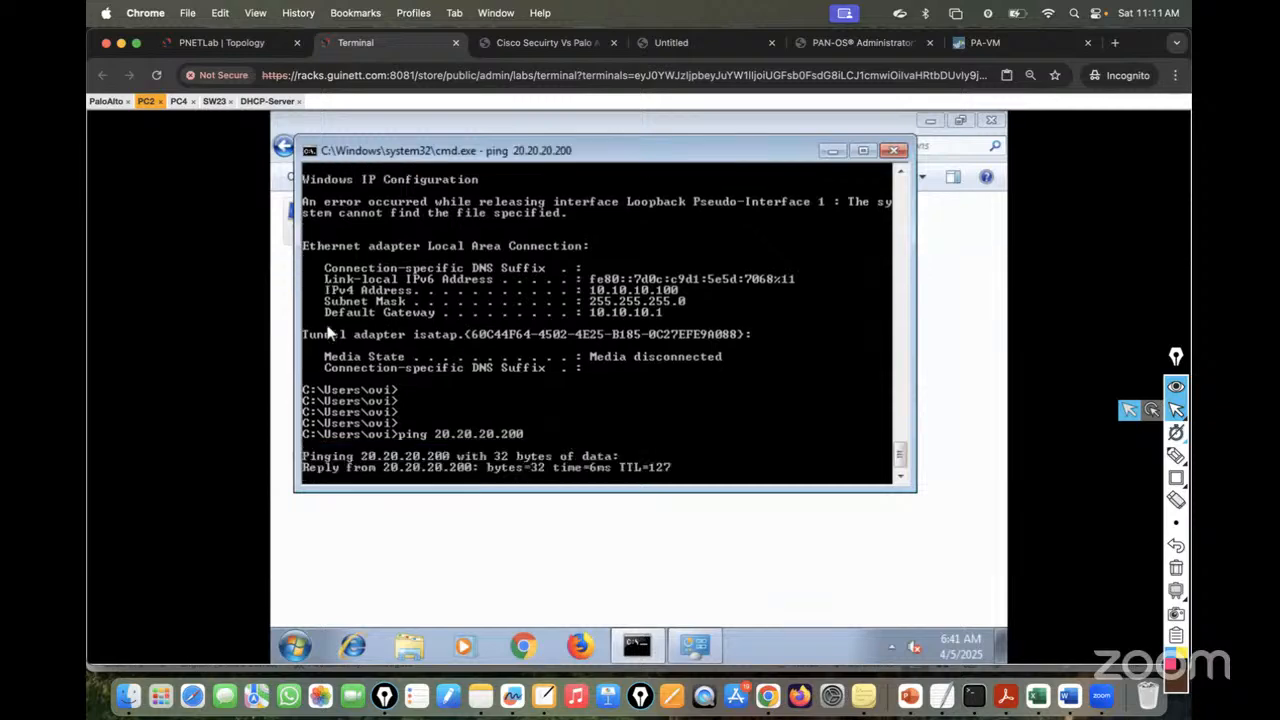
click(262, 101)
- Run 'show ip dhcp binding' on the DHCP server, correcting the keyword with tab completion
key(Return)
key(Return)
key(Return)
key(Return)
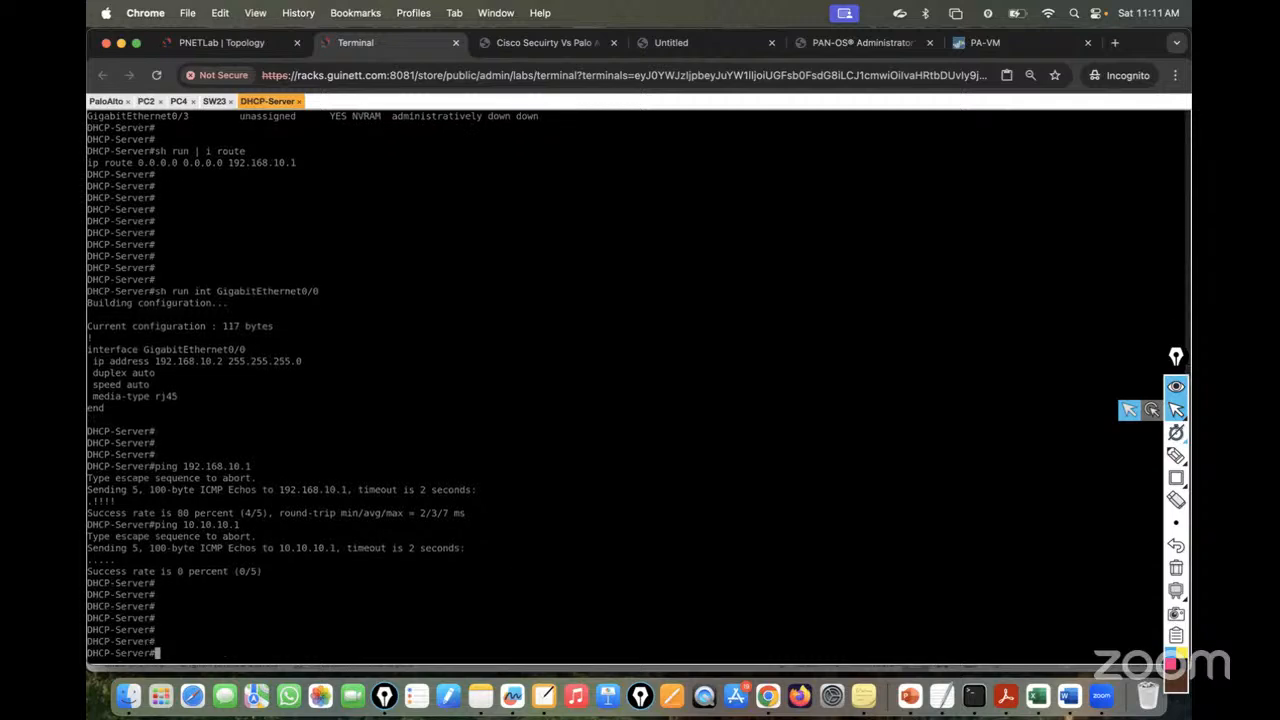
text(sh ip dhcp leas)
key(Tab)
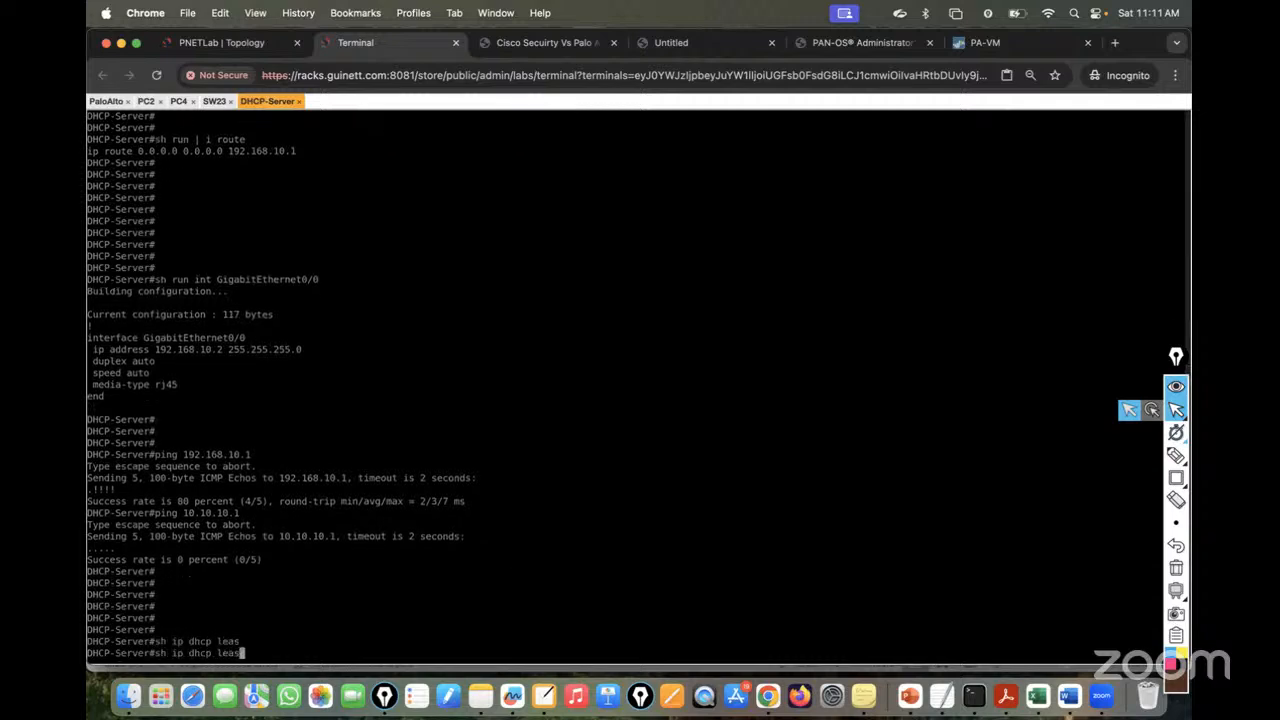
key(BackSpace)
key(BackSpace)
key(BackSpace)
key(BackSpace)
text(ip)
key(Tab)
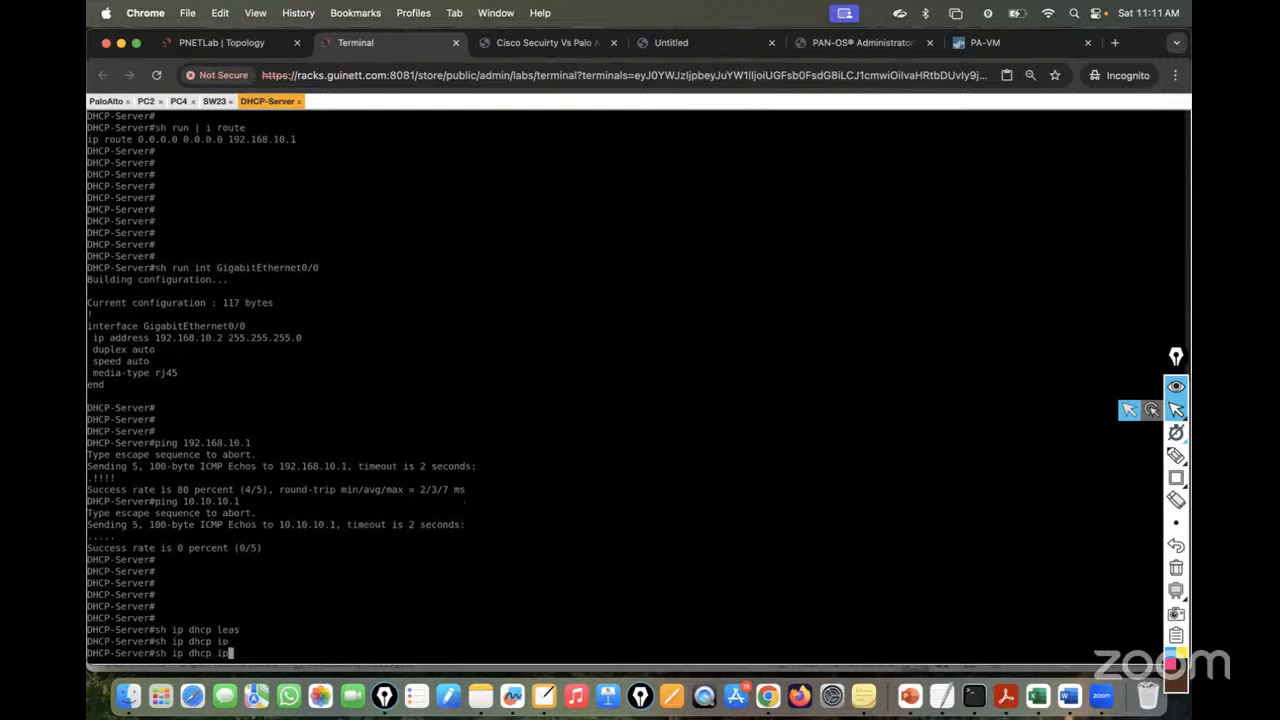
key(BackSpace)
key(BackSpace)
text(bo)
key(Tab)
key(BackSpace)
text(i)
key(Tab)
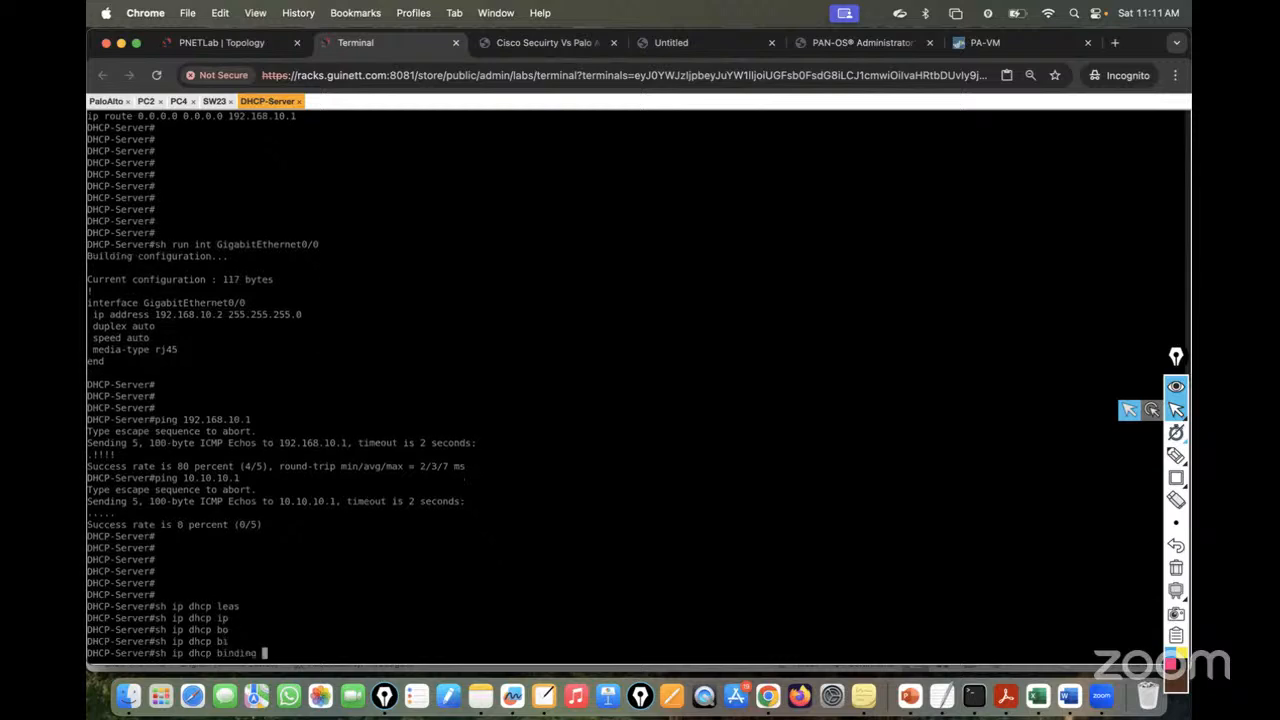
key(Return)
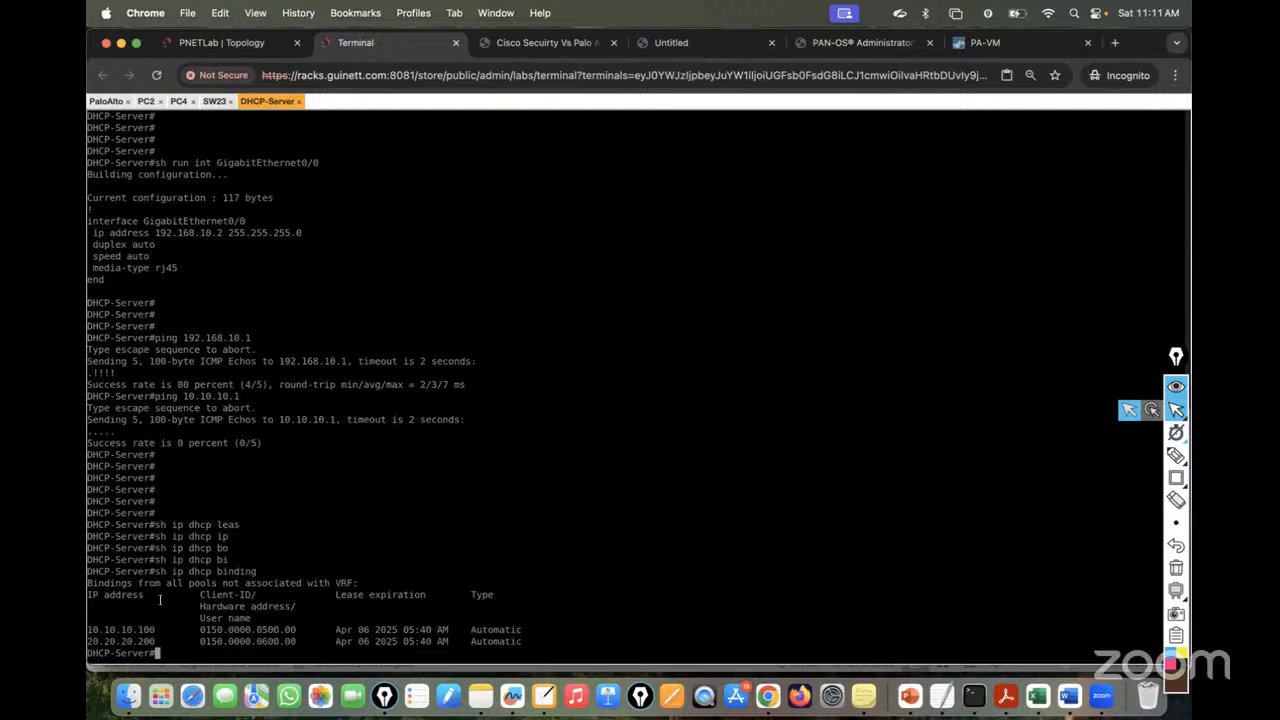
- Highlight the binding rows for 10.10.10.100 and 20.20.20.200 with their hardware IDs and lease details
drag(89, 630, 184, 630)
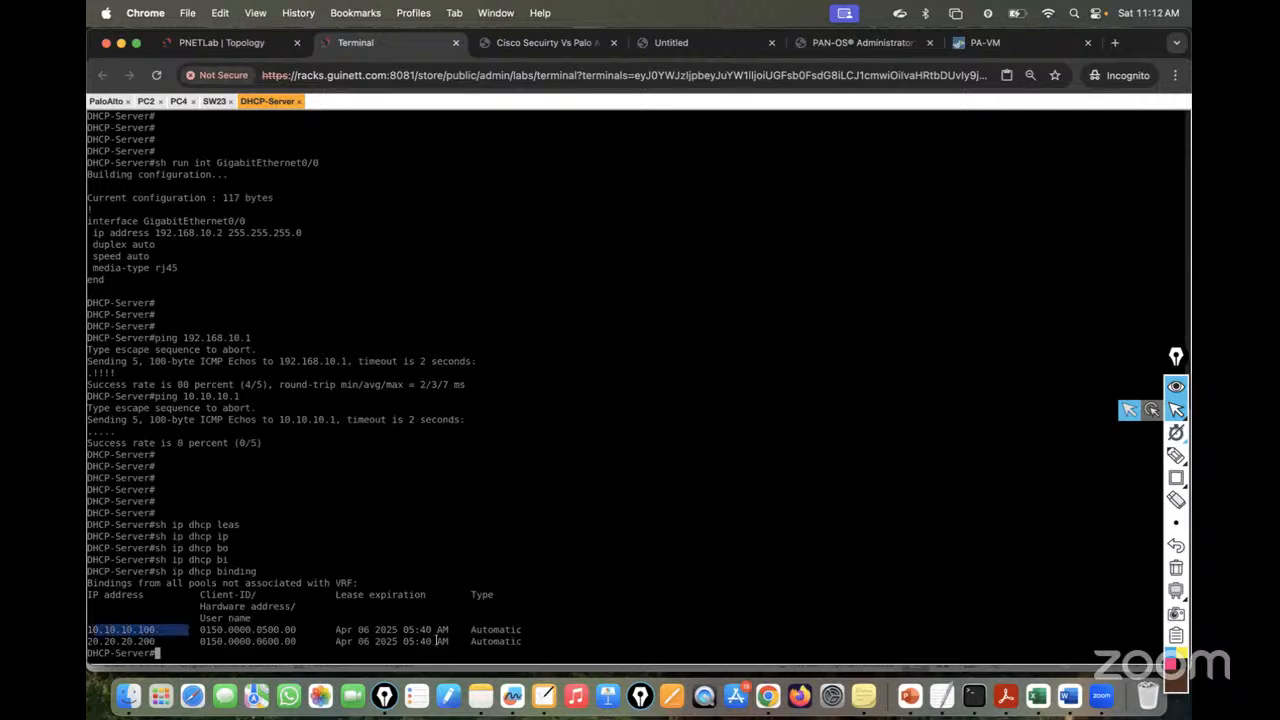
drag(505, 640, 150, 618)
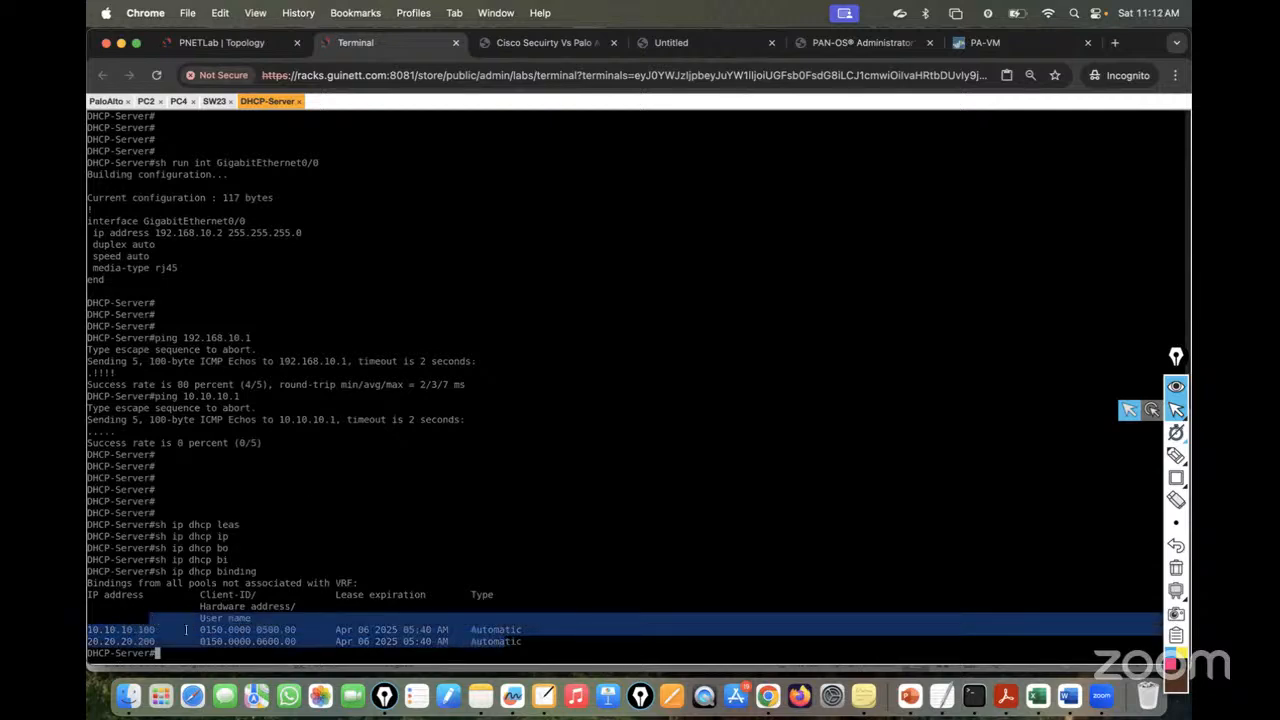
click(200, 634)
drag(308, 632, 344, 631)
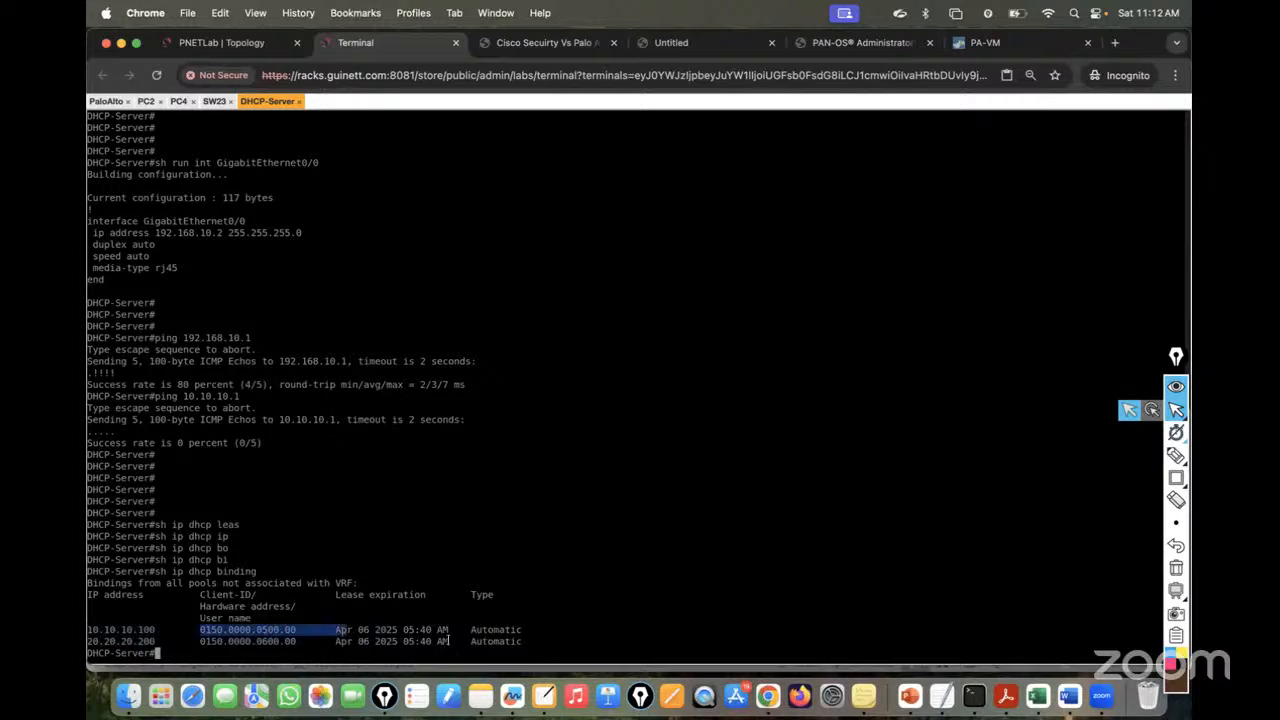
drag(452, 641, 274, 637)
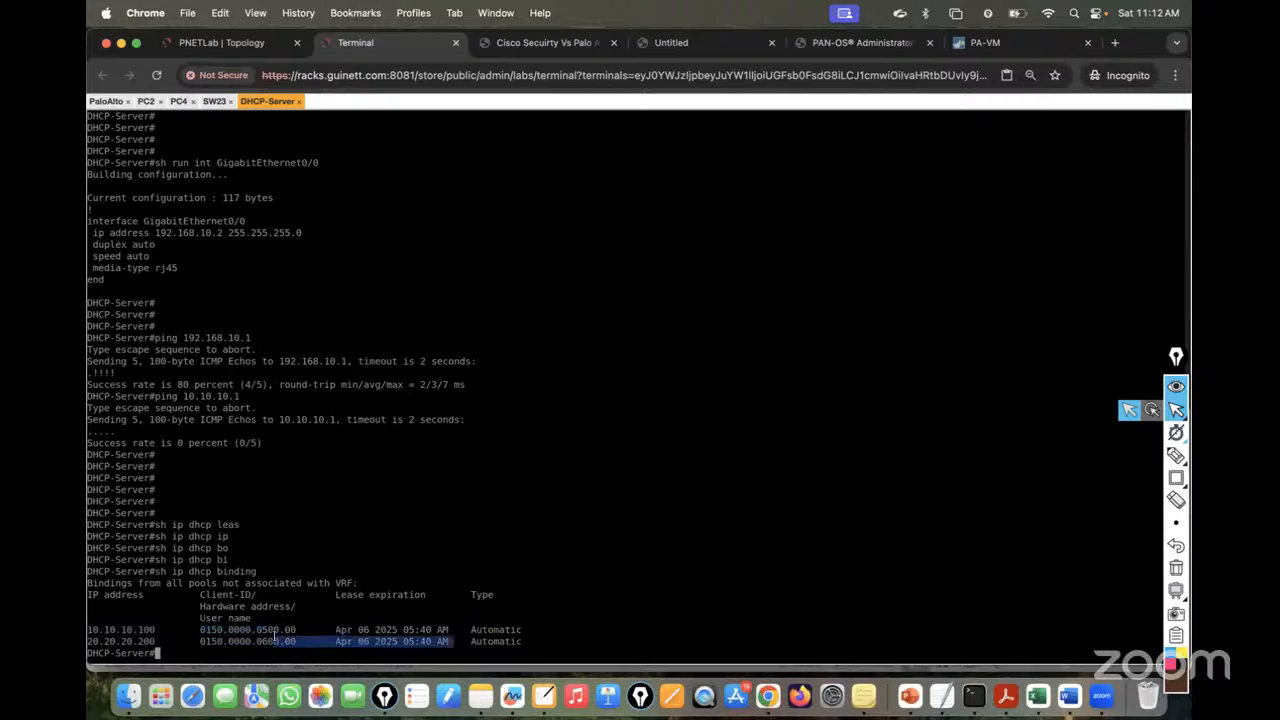